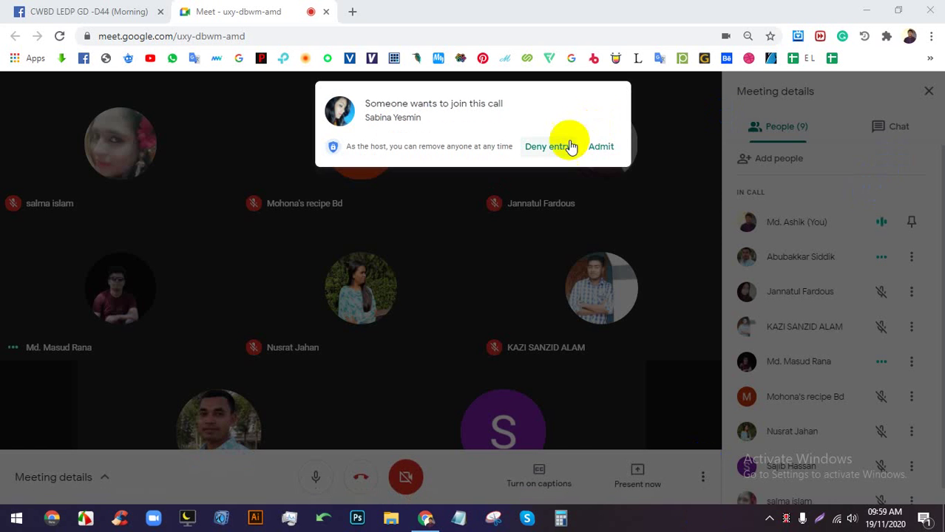
# Admit all the participants waiting to join the Meet call, including those requesting entry together
pyautogui.click(600, 148)
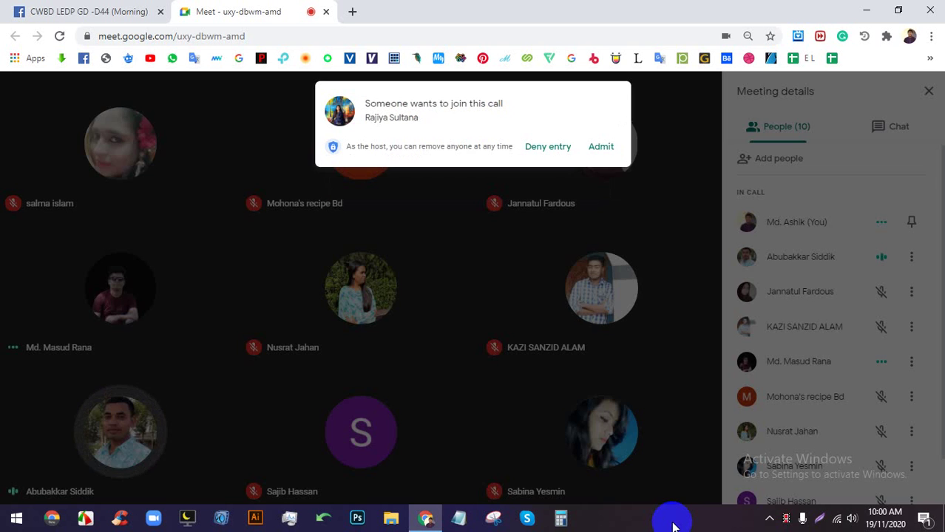
pyautogui.click(600, 146)
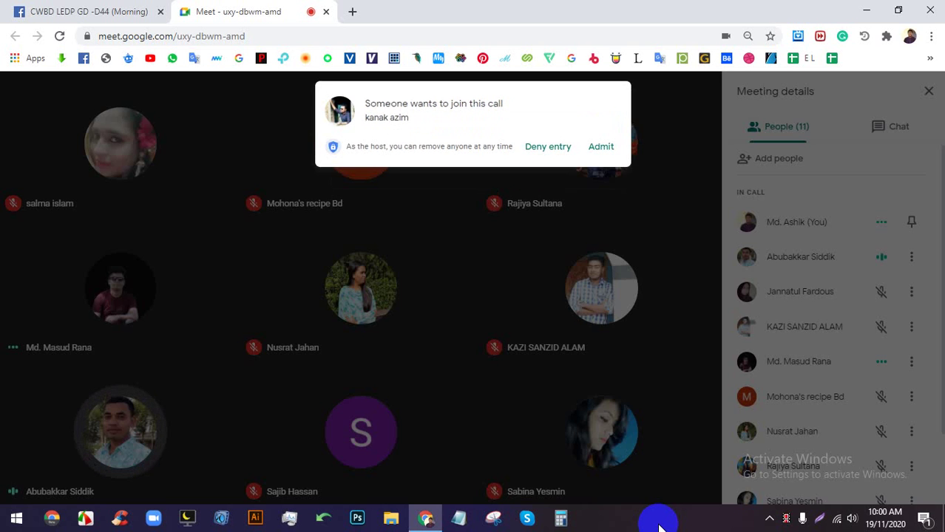
pyautogui.click(599, 152)
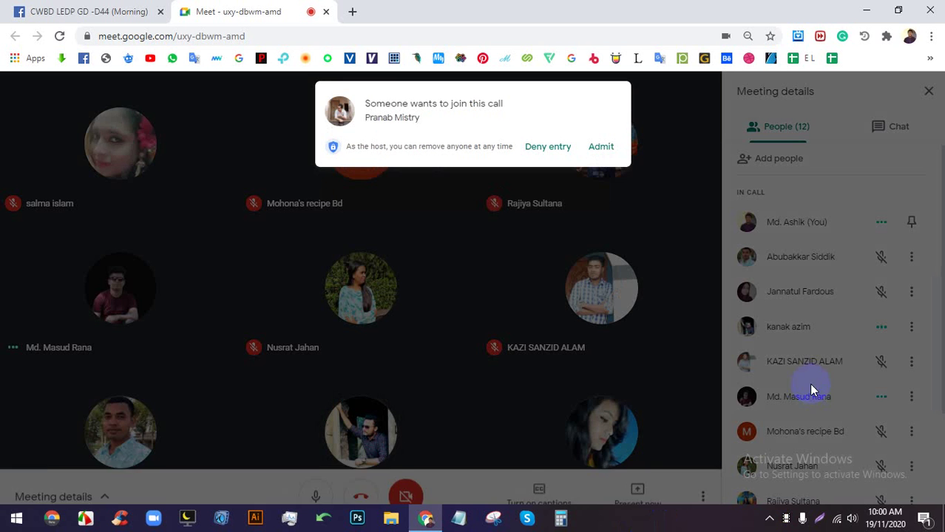
pyautogui.click(603, 148)
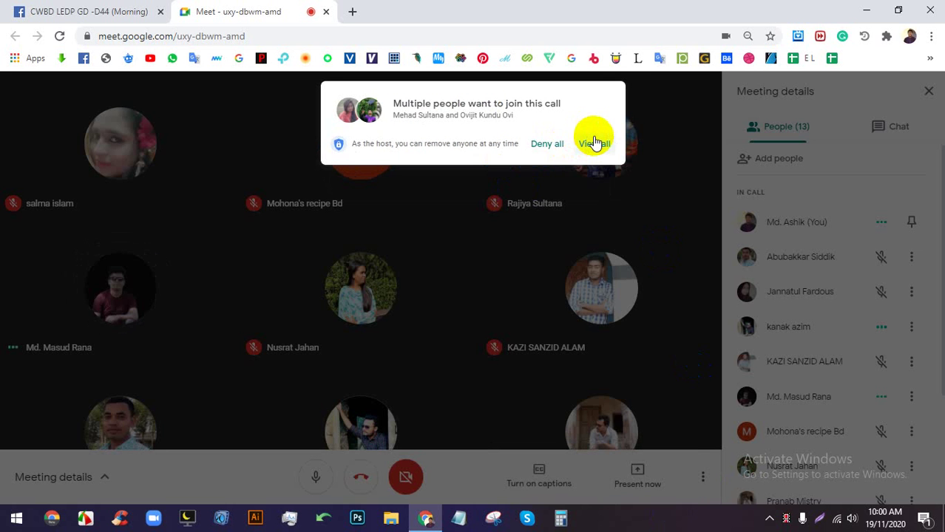
pyautogui.click(588, 144)
pyautogui.click(601, 229)
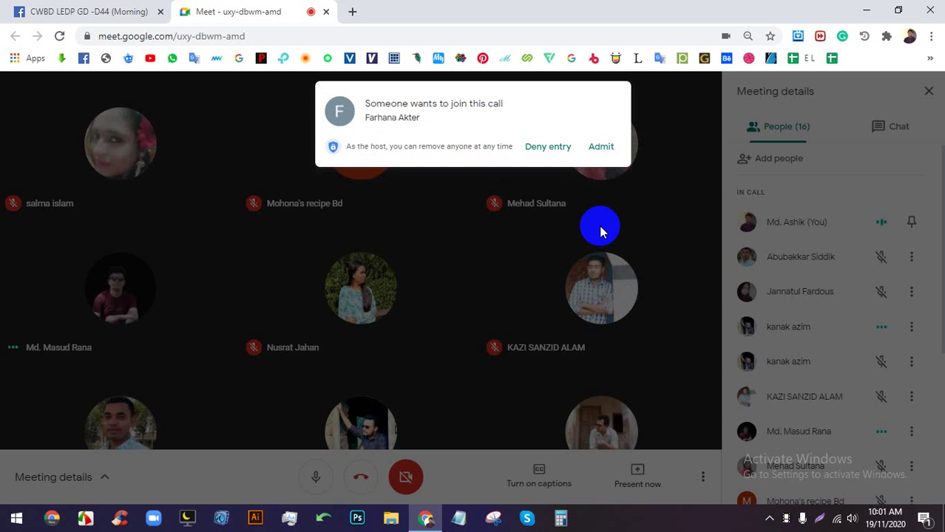
pyautogui.click(601, 146)
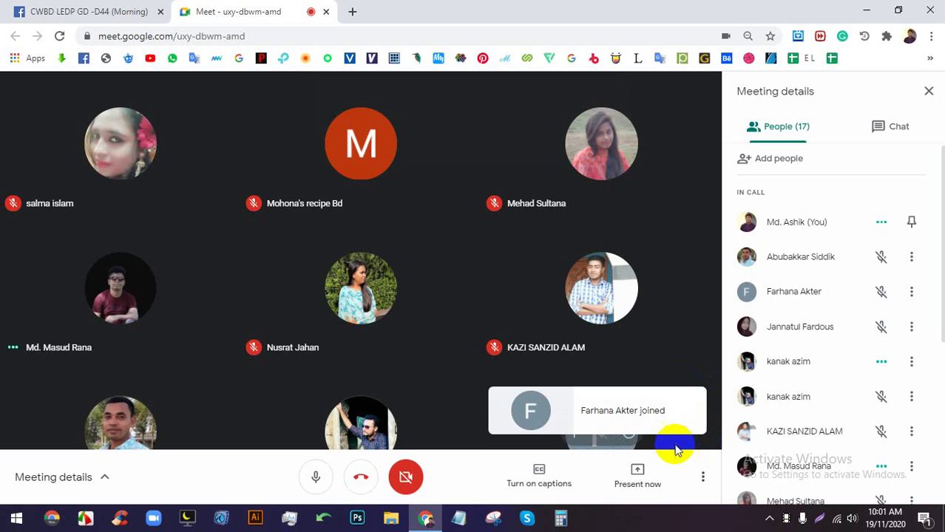
# Present the entire screen to the call and hide the screen-sharing notice
pyautogui.click(651, 481)
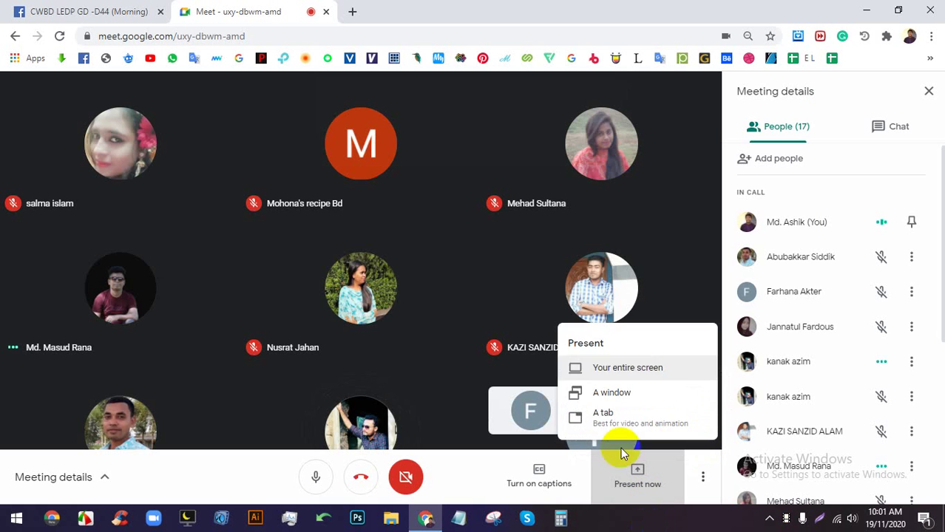
pyautogui.click(652, 370)
pyautogui.click(584, 340)
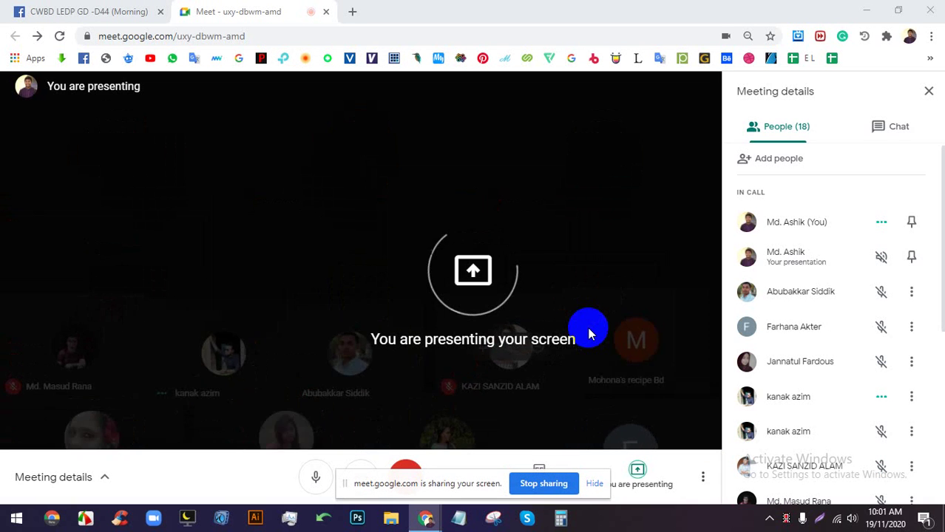
pyautogui.click(595, 484)
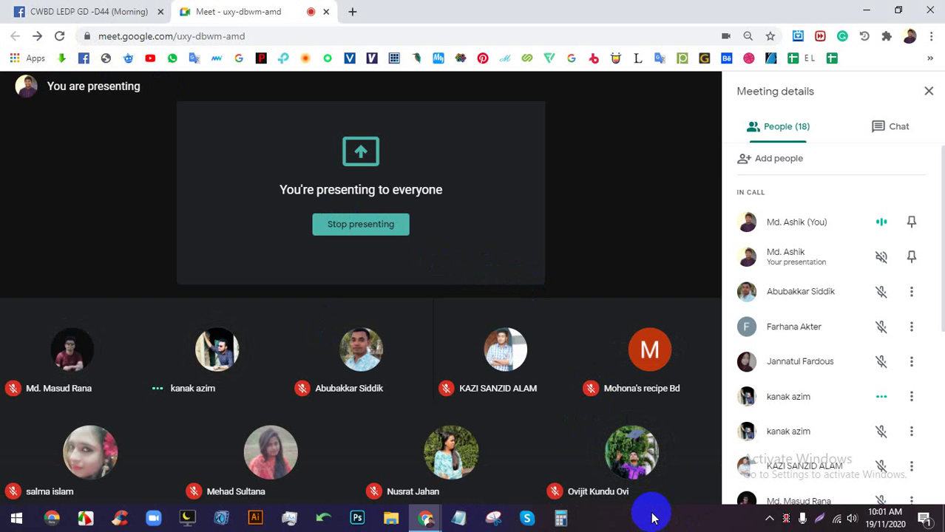
# Switch to the Facebook group CWBD LEDP GD -D44 (Morning), close the message list and look through the recent posts
pyautogui.click(124, 11)
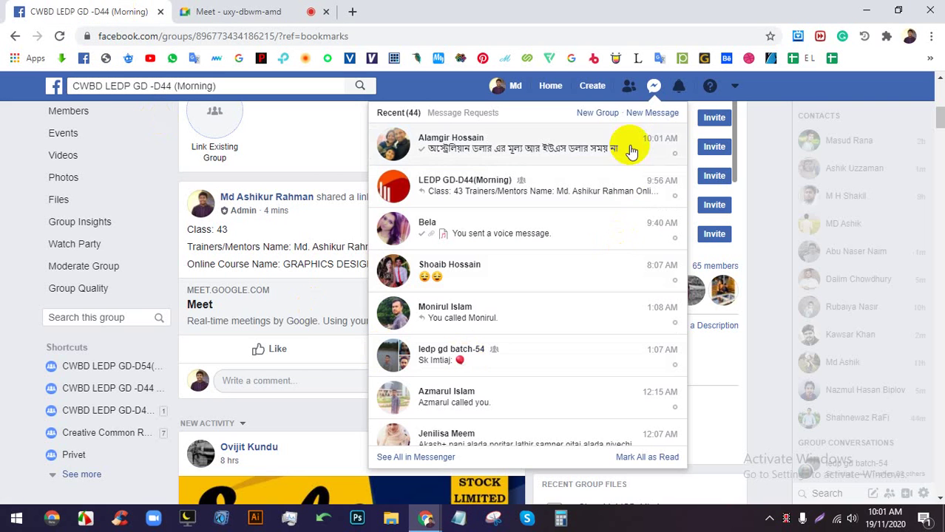
pyautogui.click(654, 86)
pyautogui.scroll(-1, 671, 414)
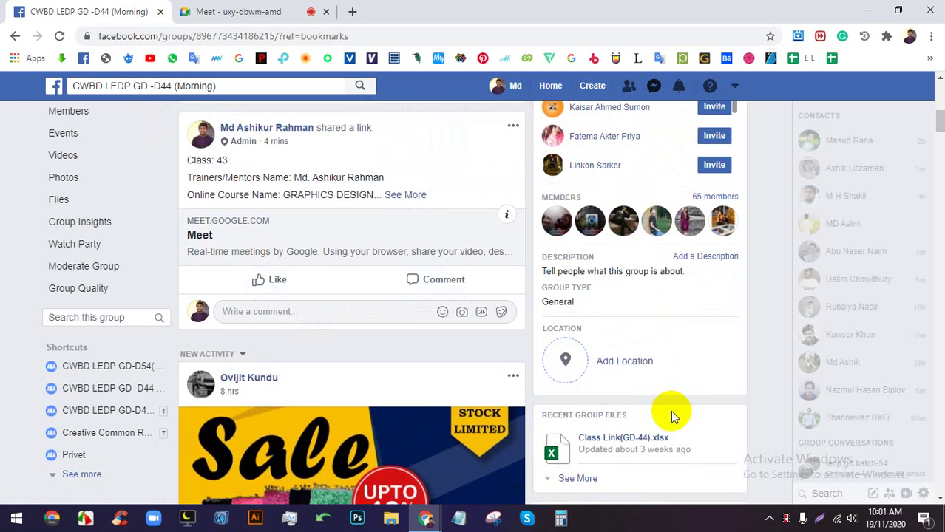
pyautogui.scroll(4, 670, 411)
pyautogui.scroll(-3, 671, 411)
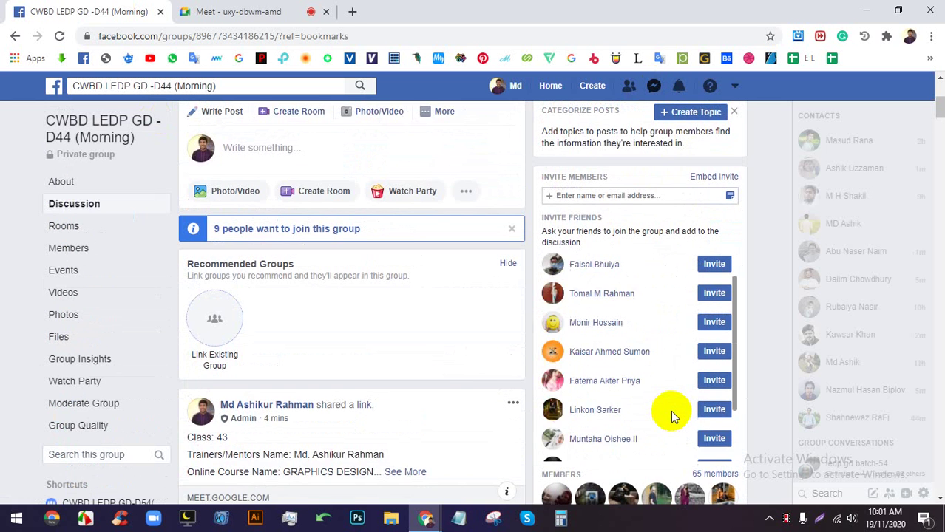
pyautogui.scroll(-10, 370, 363)
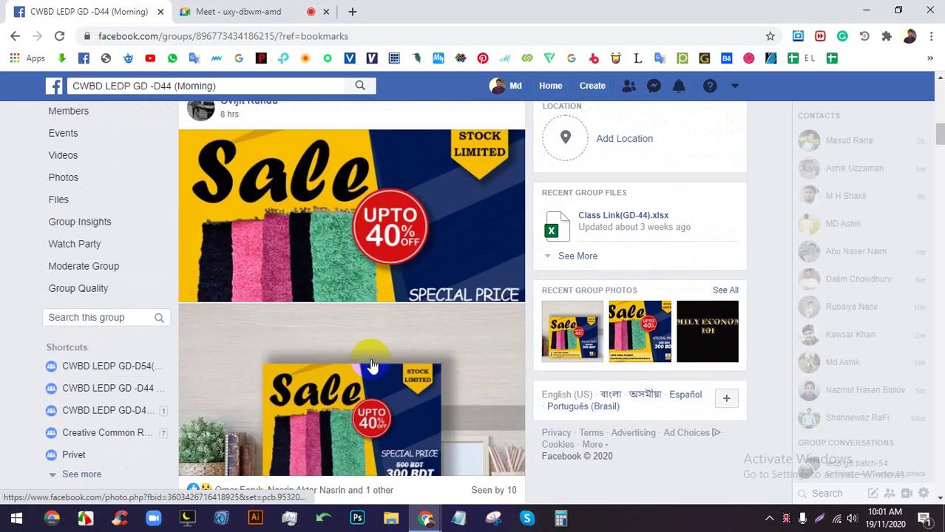
pyautogui.scroll(-3, 375, 363)
pyautogui.scroll(2, 375, 359)
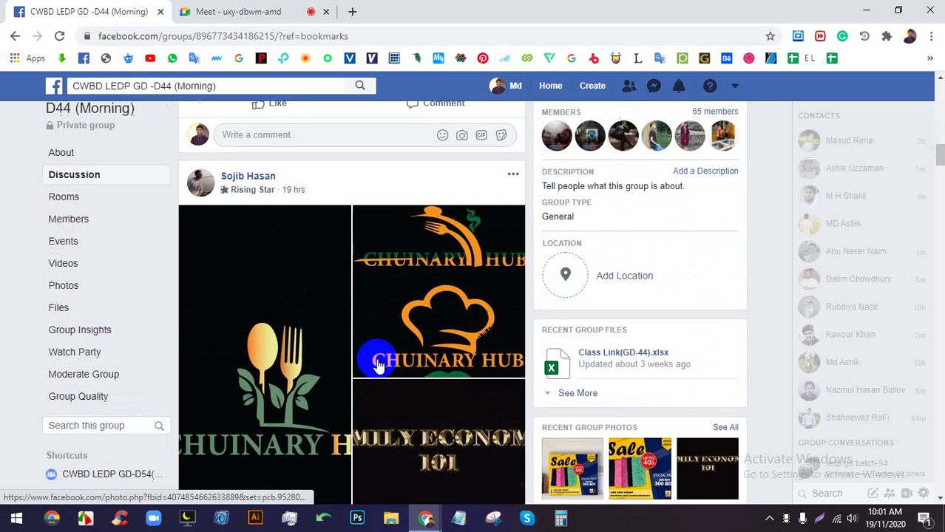
# Open the Chuinary Hub logo photos in the group post and like the first two, moving on to the following photo
pyautogui.click(284, 346)
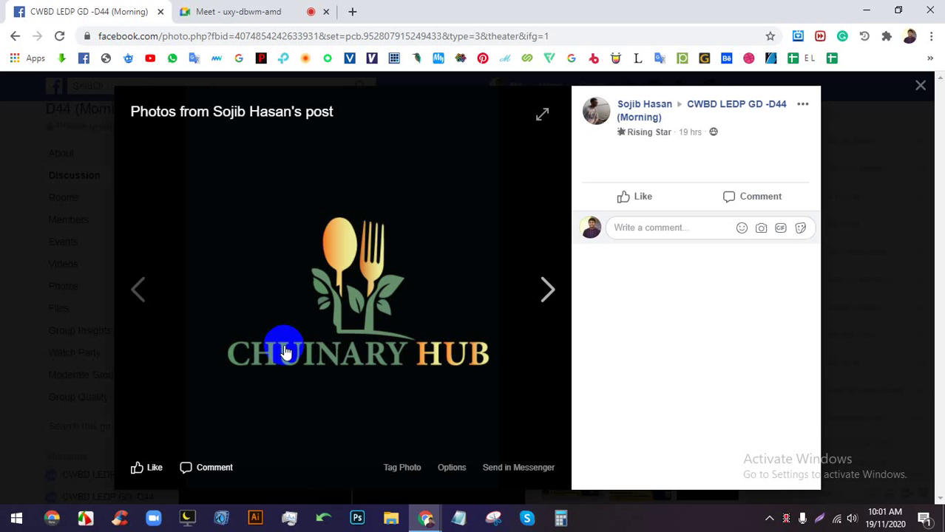
pyautogui.click(654, 196)
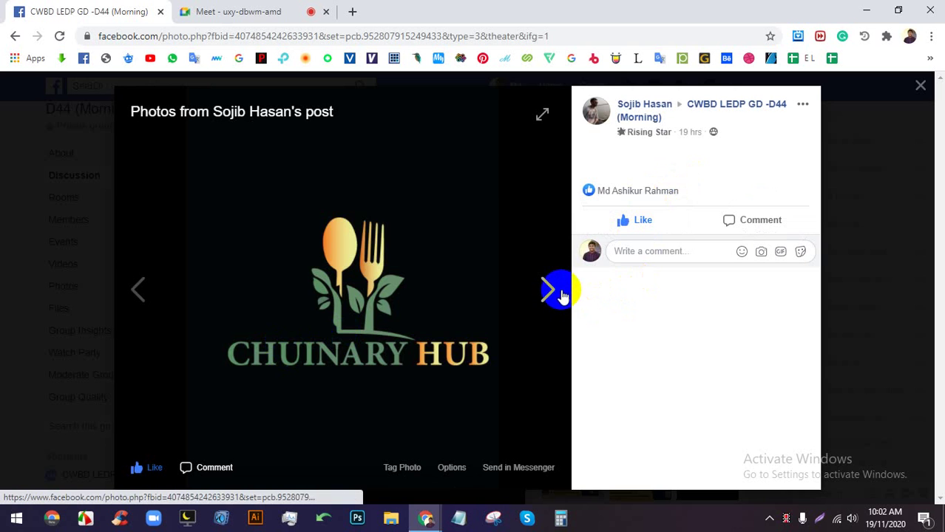
pyautogui.click(550, 292)
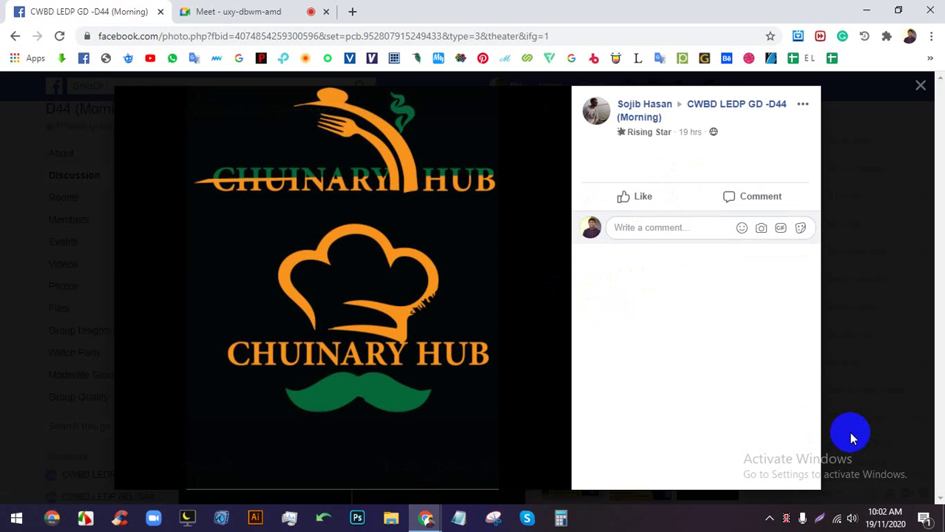
pyautogui.click(636, 195)
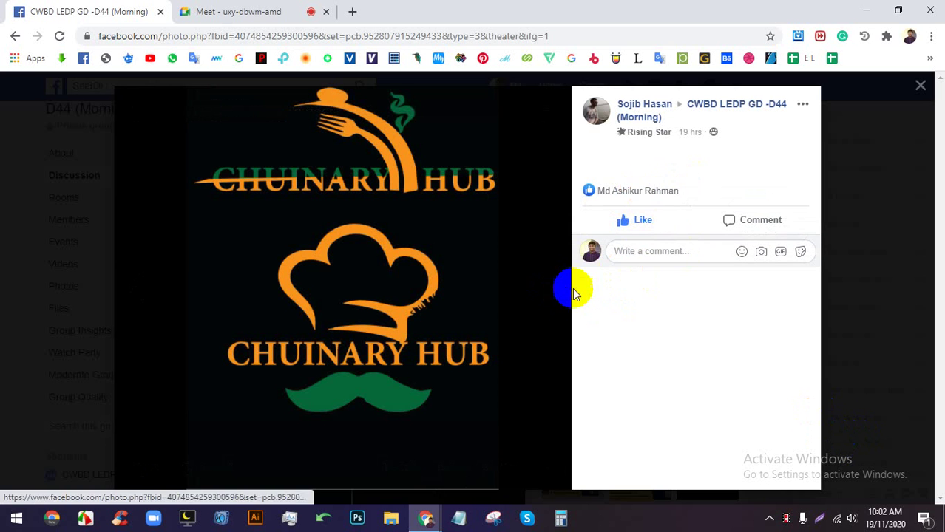
pyautogui.click(529, 306)
# Switch to the Meet call, admit the waiting participant and return to the Facebook photo viewer
pyautogui.click(270, 9)
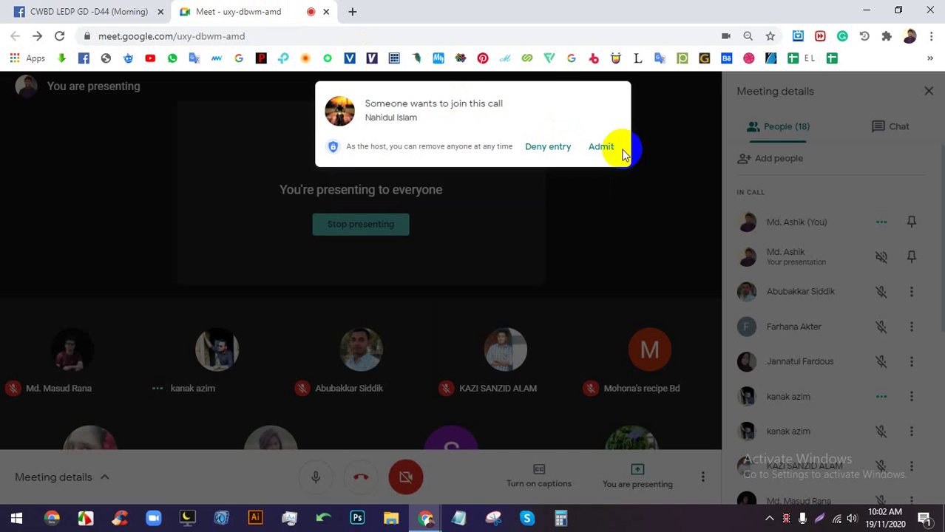
pyautogui.click(598, 148)
pyautogui.click(74, 10)
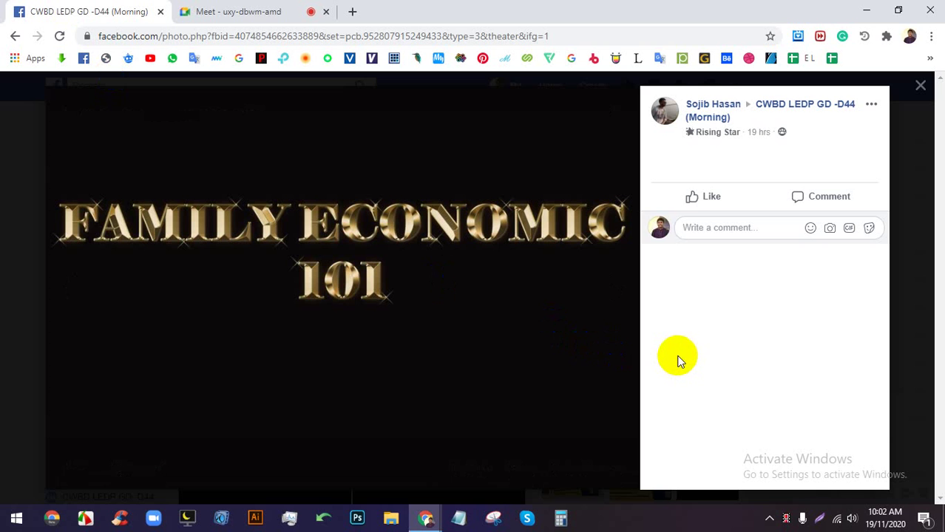
# Look at the Family Economic 101 photo, cycle through the other photos of the post and close the viewer
pyautogui.moveTo(585, 272)
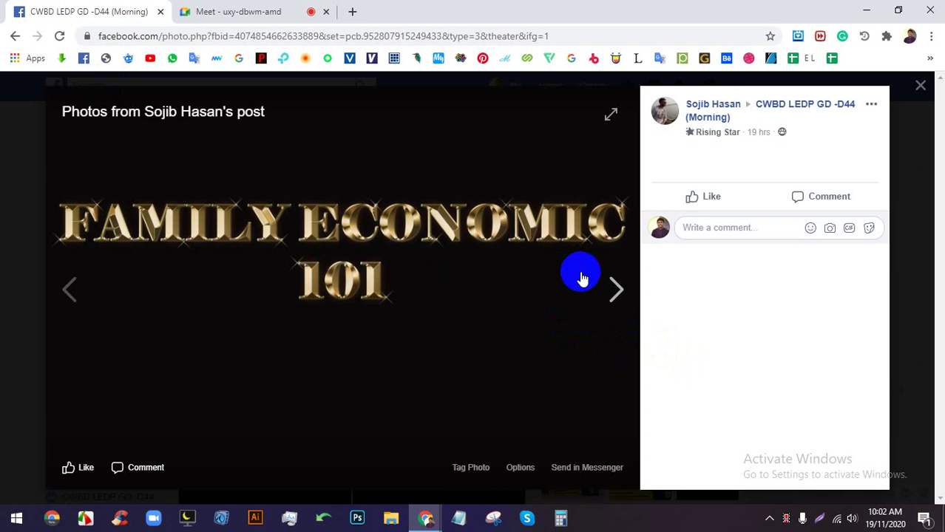
pyautogui.click(596, 282)
pyautogui.click(606, 291)
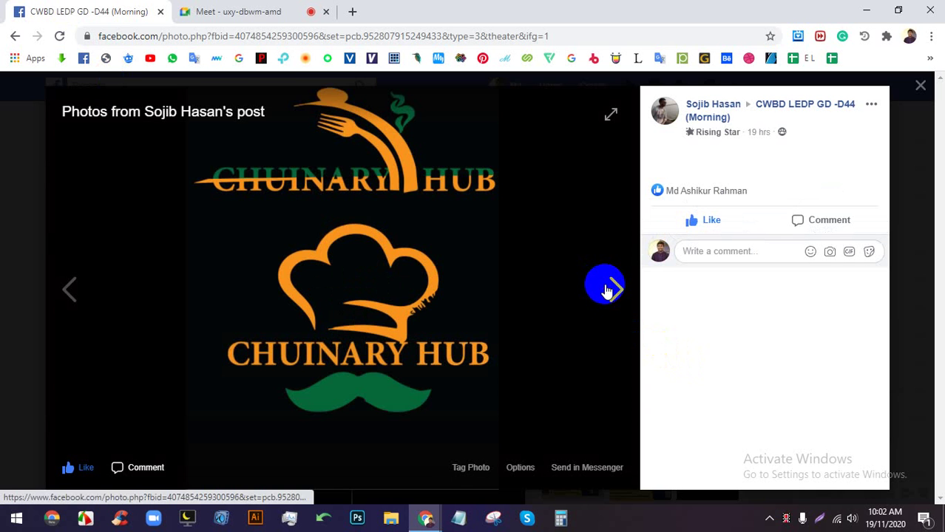
pyautogui.click(30, 300)
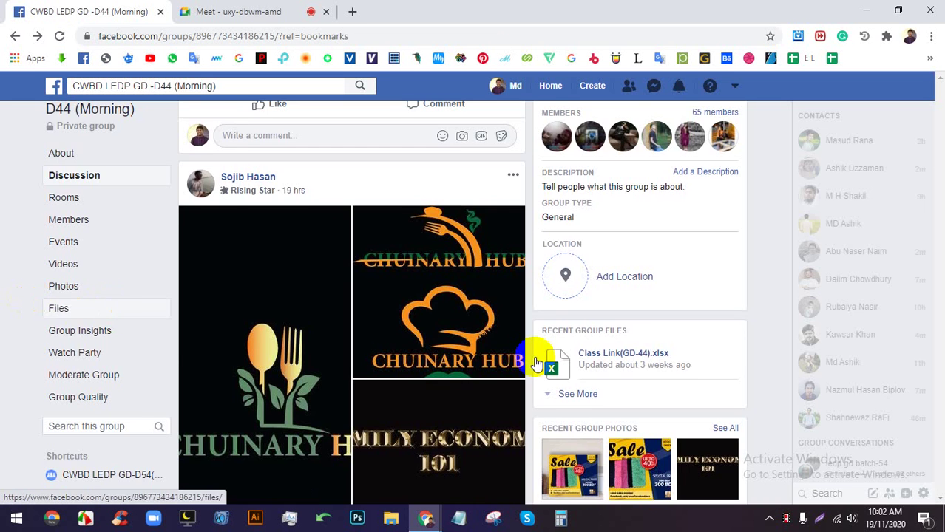
# Like the group post containing the Chuinary Hub and Family Economic 101 designs
pyautogui.scroll(-2, 444, 332)
pyautogui.scroll(-2, 333, 305)
pyautogui.scroll(2, 266, 192)
pyautogui.click(270, 244)
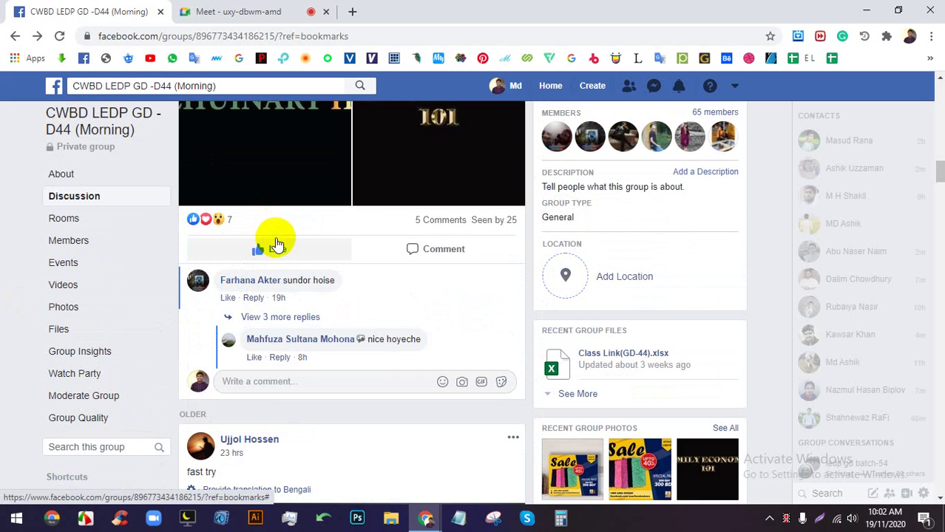
# Raise the computer's speaker volume and close the volume control
pyautogui.scroll(-9, 415, 367)
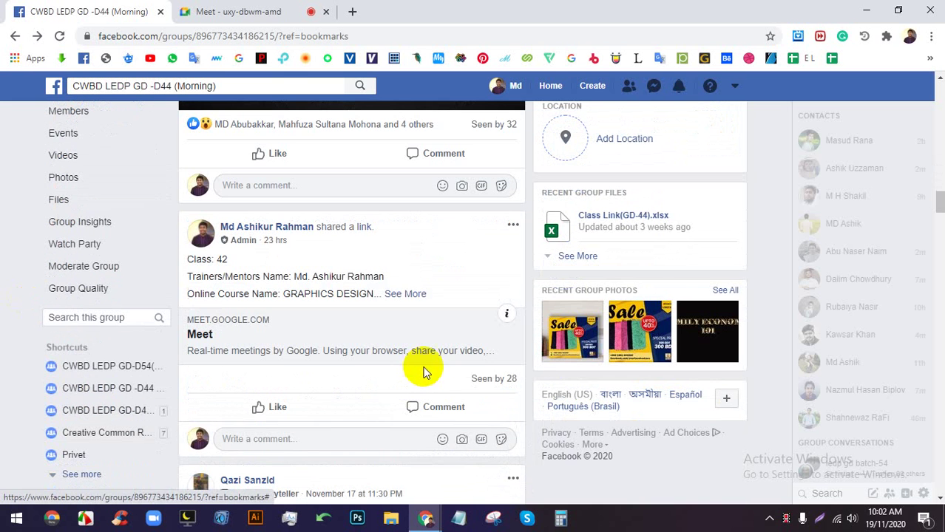
pyautogui.click(852, 519)
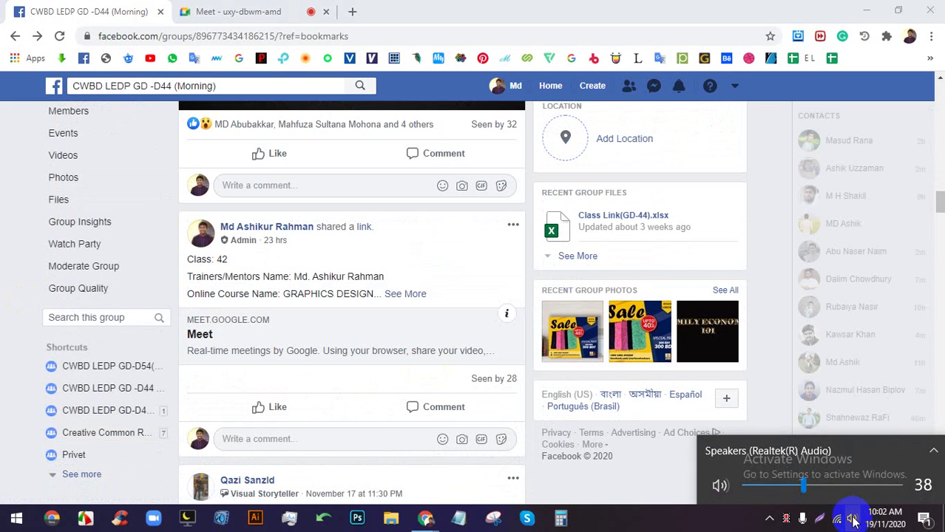
pyautogui.scroll(16, 852, 518)
pyautogui.click(643, 471)
# Open the envelope mockup photo in the "fast try" post, like it and close the viewer
pyautogui.scroll(2, 643, 471)
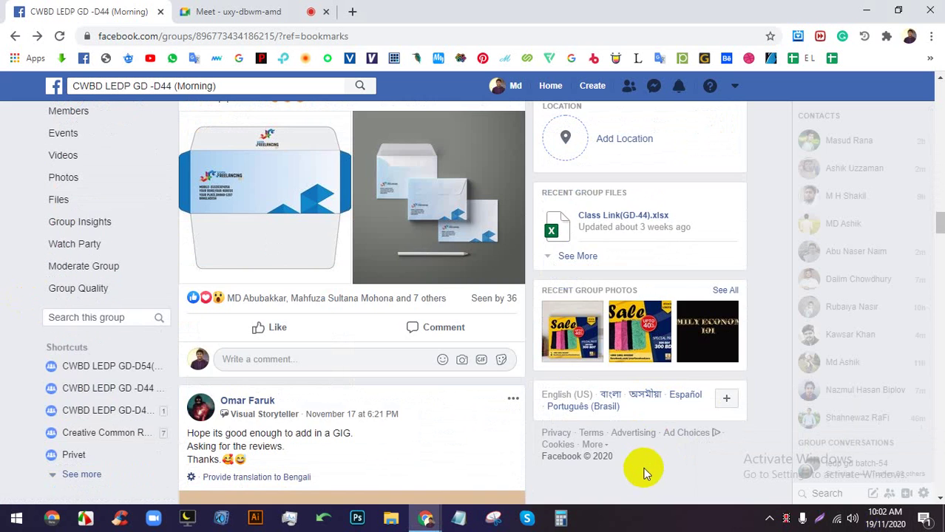
pyautogui.scroll(-2, 642, 471)
pyautogui.scroll(3, 649, 471)
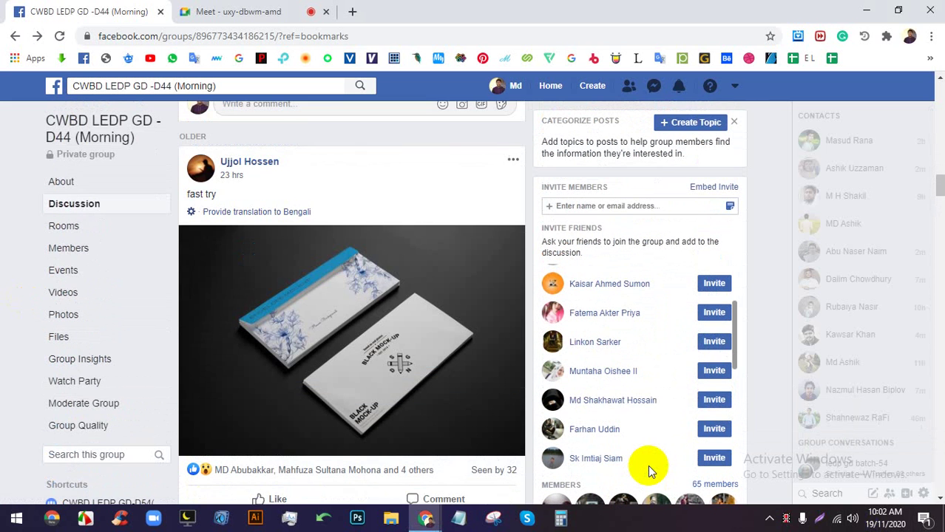
pyautogui.scroll(3, 650, 464)
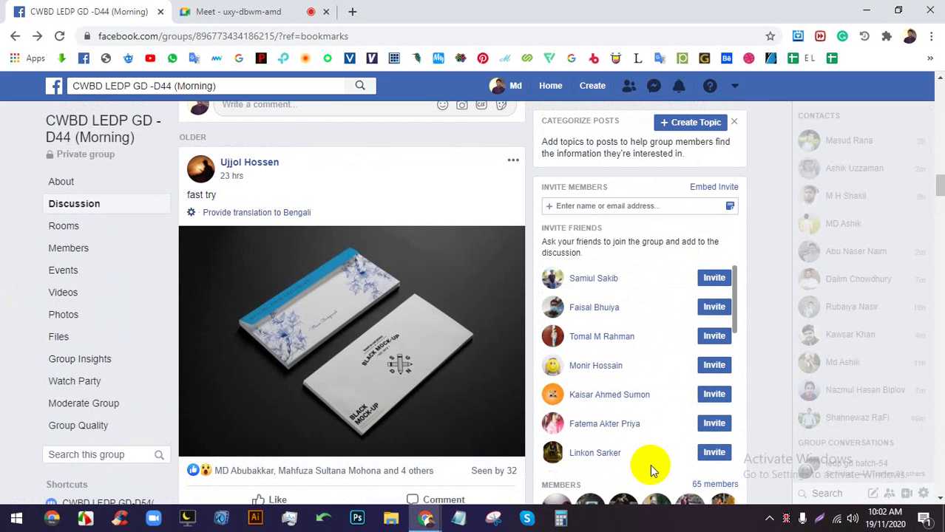
pyautogui.scroll(3, 340, 381)
pyautogui.scroll(-5, 343, 374)
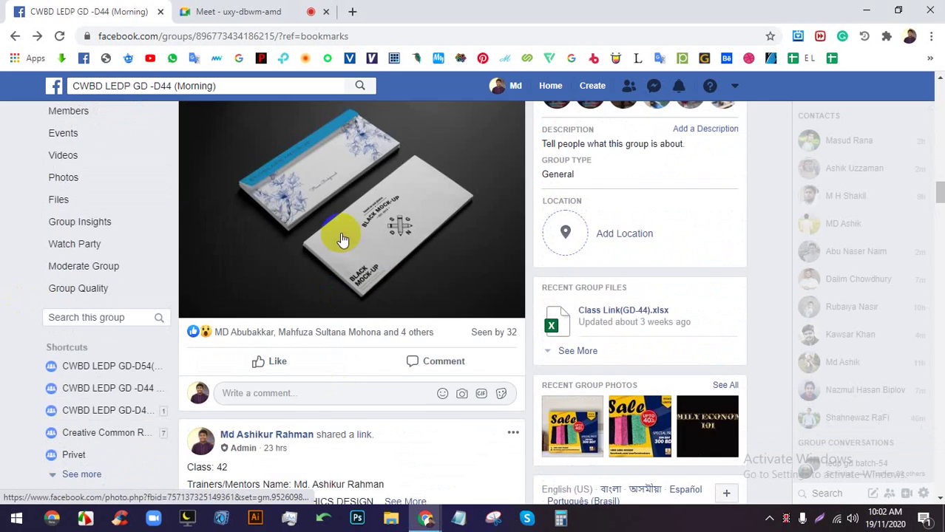
pyautogui.click(341, 236)
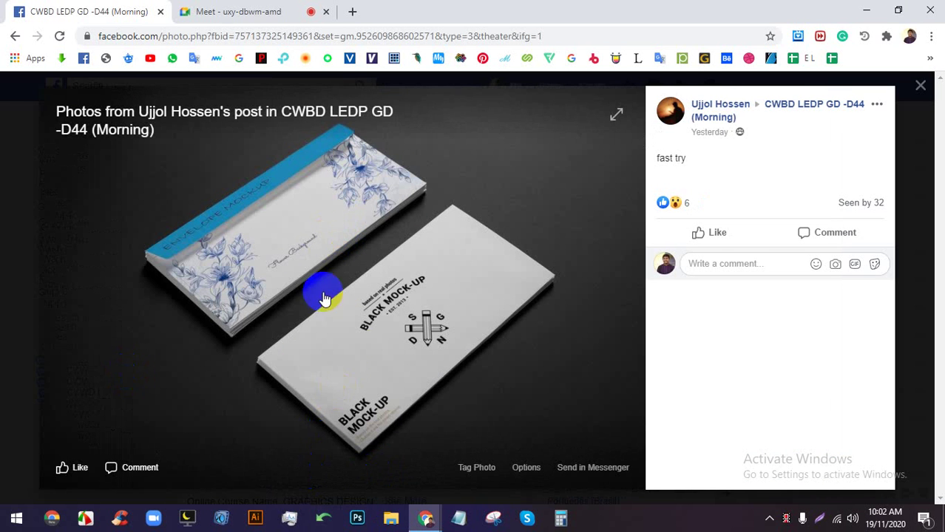
pyautogui.click(695, 226)
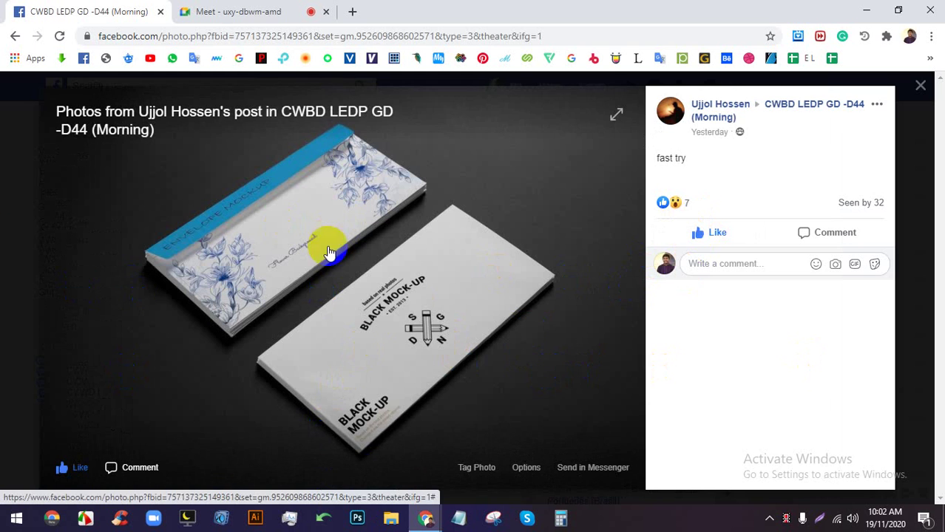
pyautogui.press('Escape')
# Open the blue Freelancing IT envelope design photo from the "mock up pelam na" post
pyautogui.scroll(-5, 329, 270)
pyautogui.scroll(4, 329, 267)
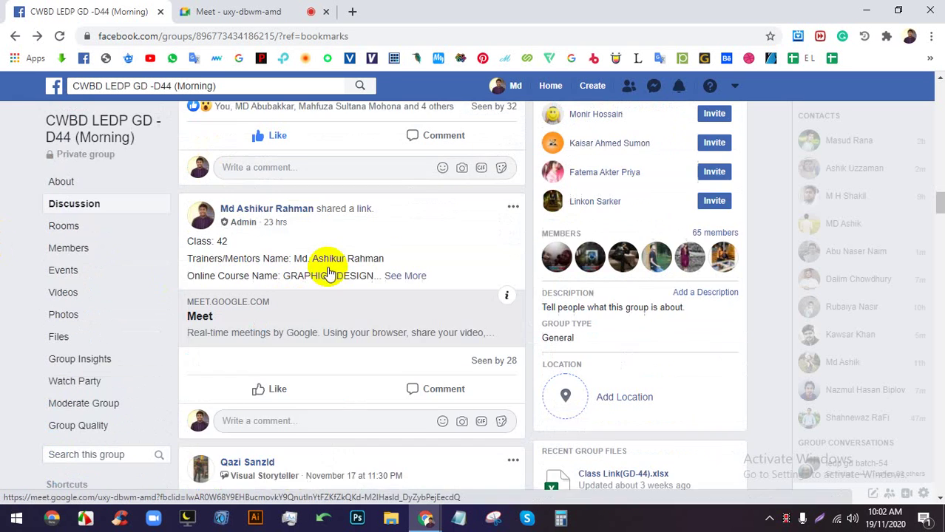
pyautogui.scroll(-7, 327, 263)
pyautogui.scroll(3, 329, 266)
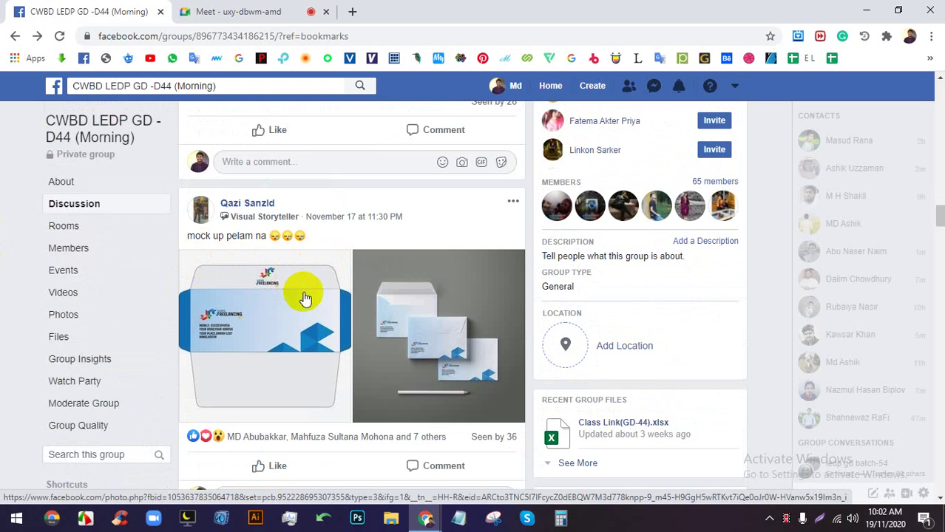
pyautogui.click(306, 298)
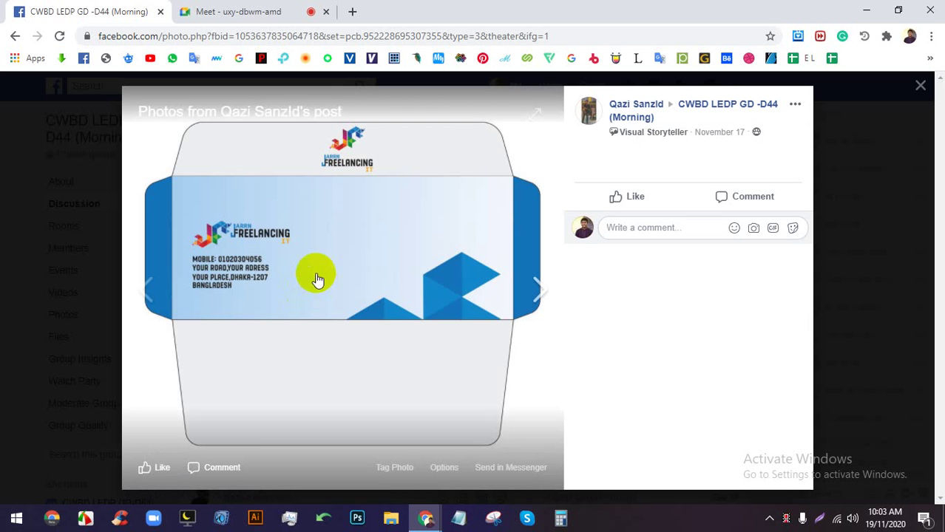
# View the envelope mockup photo and then the FOX logo photo in the group feed, closing each one
pyautogui.click(530, 297)
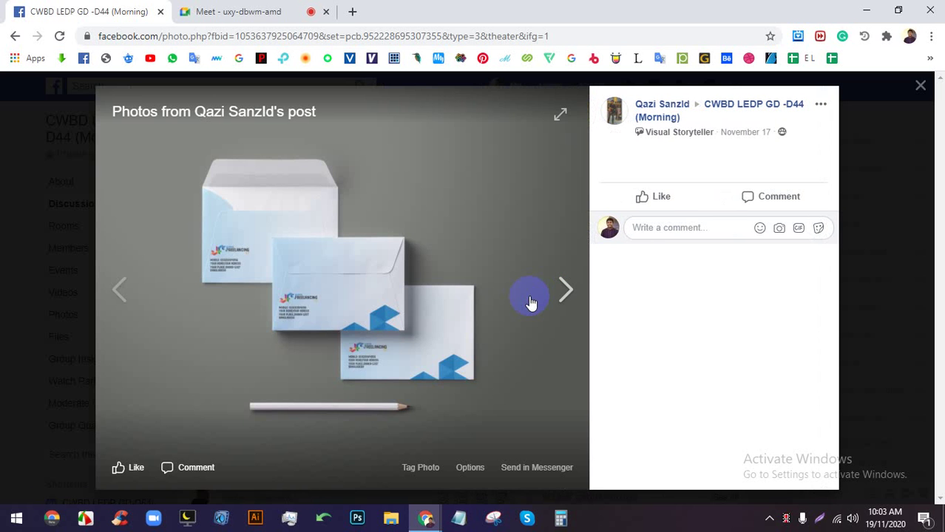
pyautogui.click(4, 264)
pyautogui.scroll(-5, 279, 314)
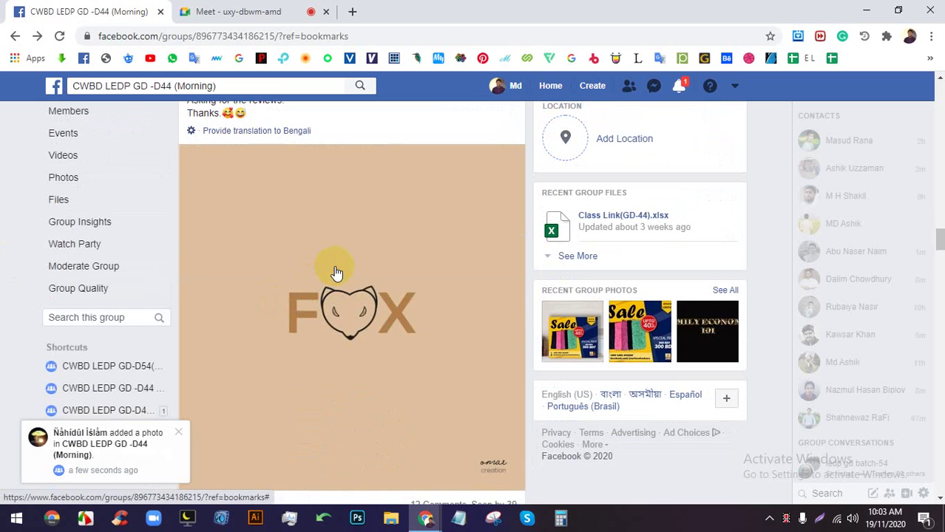
pyautogui.click(334, 268)
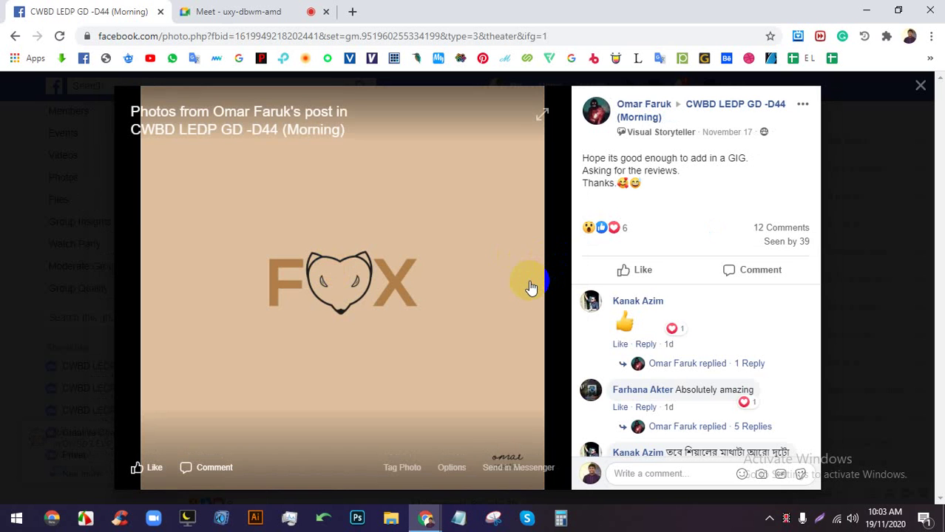
pyautogui.click(6, 257)
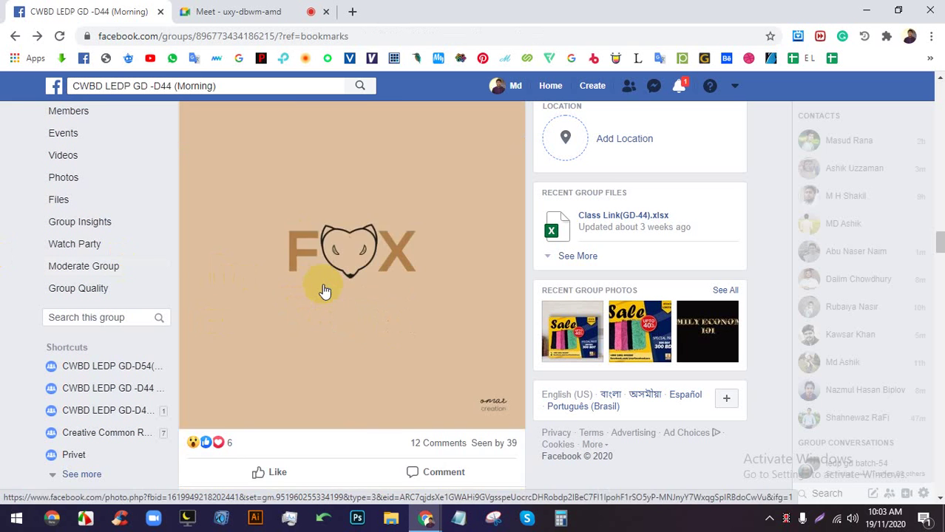
# View the tea shop menu design in the feed, close it and browse down to the invoice design post
pyautogui.scroll(-15, 325, 291)
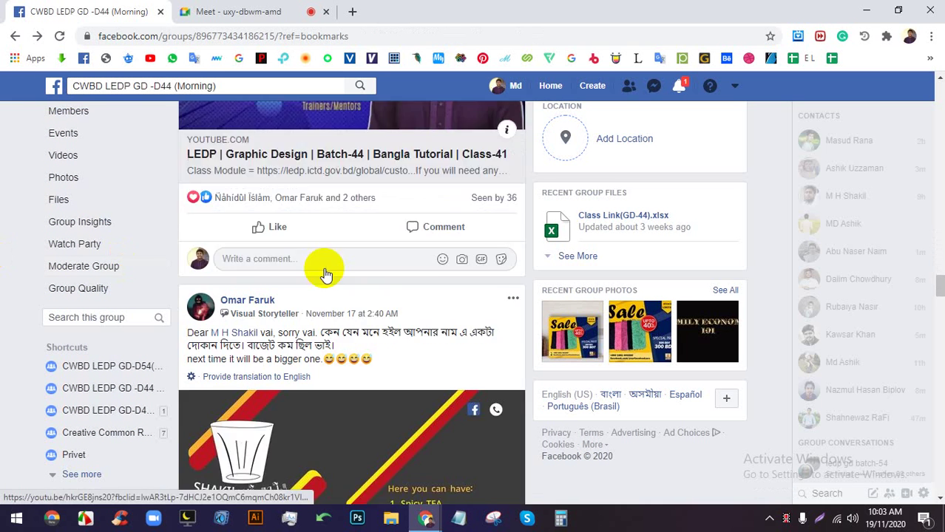
pyautogui.scroll(-2, 325, 275)
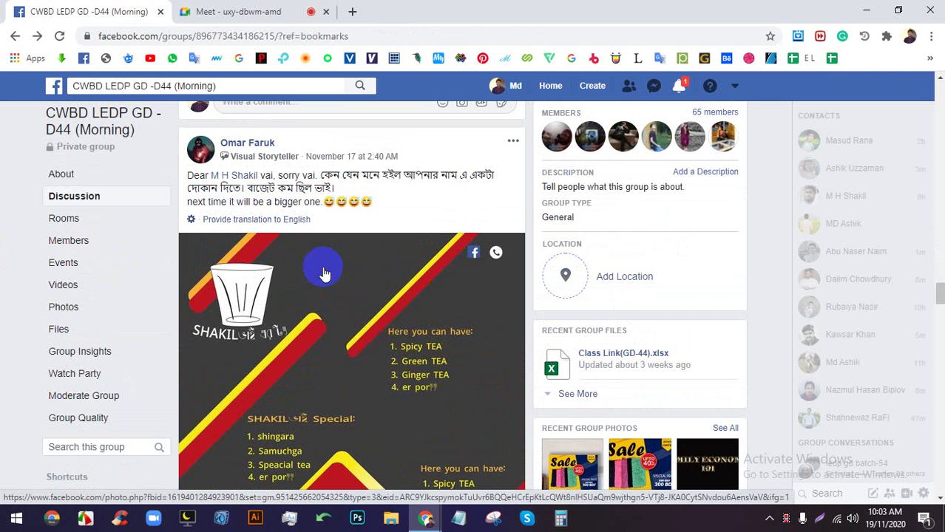
pyautogui.click(323, 274)
pyautogui.click(8, 238)
pyautogui.scroll(-5, 333, 273)
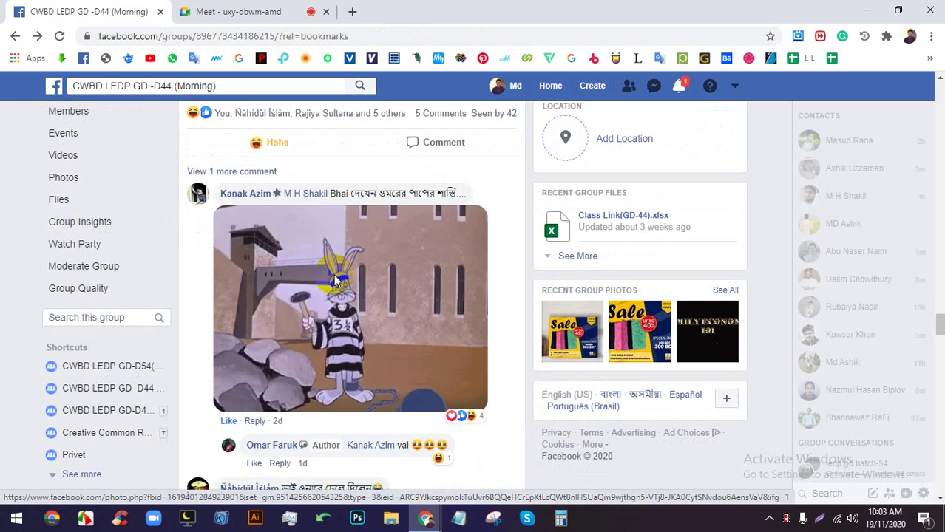
pyautogui.scroll(-8, 333, 275)
pyautogui.scroll(3, 334, 275)
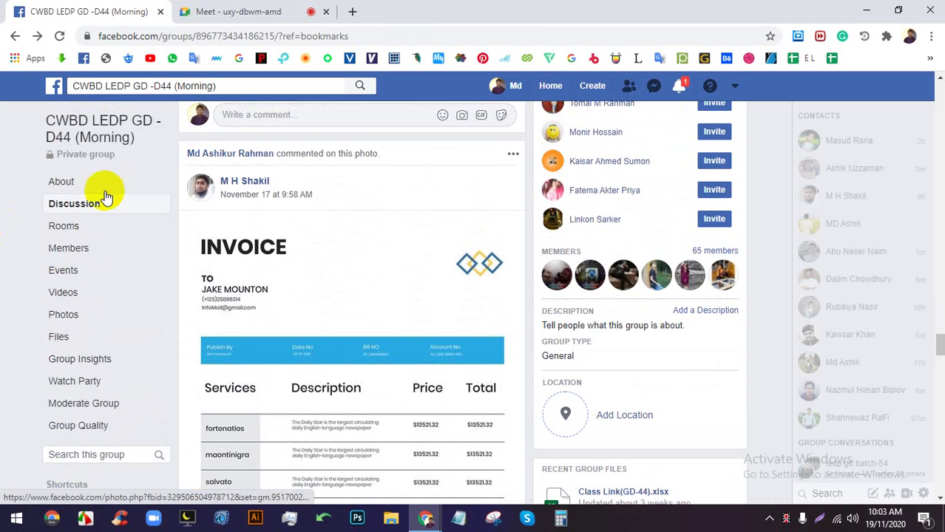
# Check the Google Meet call, reload the Facebook group discussion and find the new "The Four Teams" book cover post
pyautogui.click(221, 12)
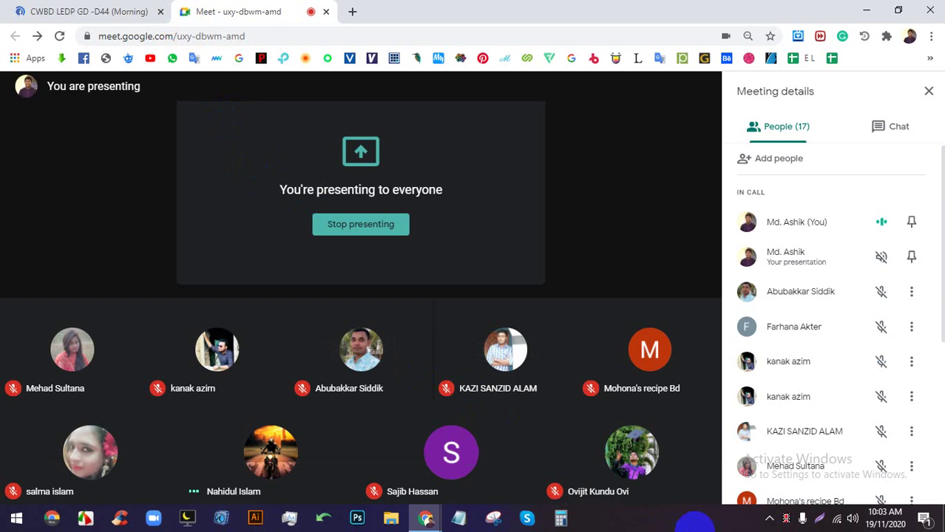
pyautogui.click(85, 10)
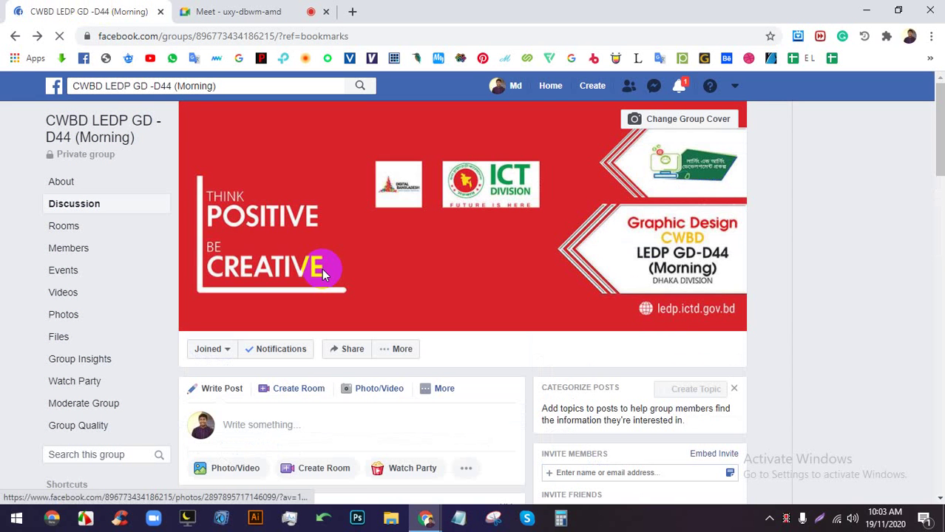
pyautogui.click(200, 7)
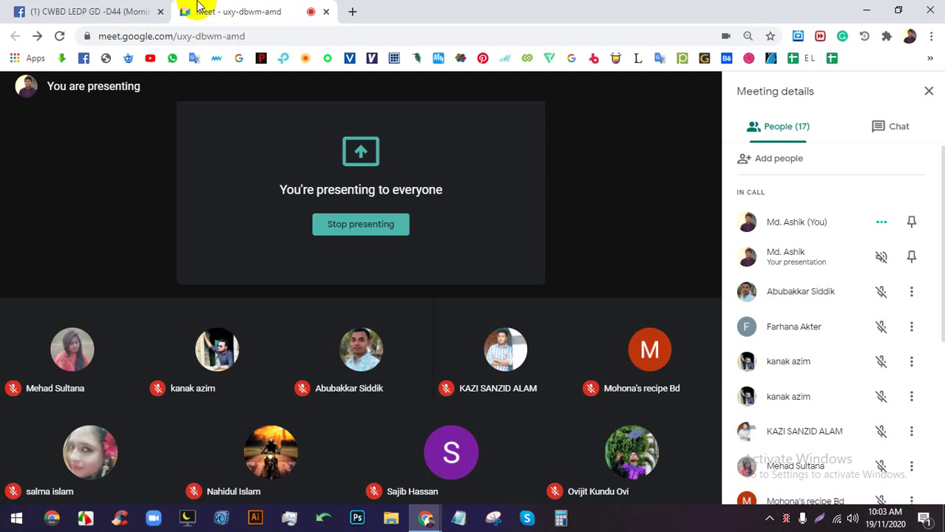
pyautogui.click(12, 8)
pyautogui.scroll(-5, 373, 336)
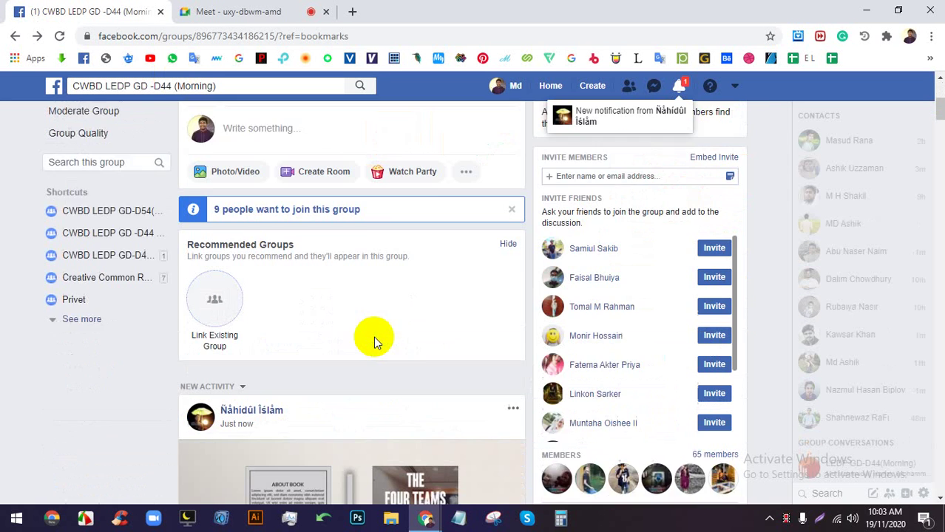
pyautogui.scroll(-3, 374, 339)
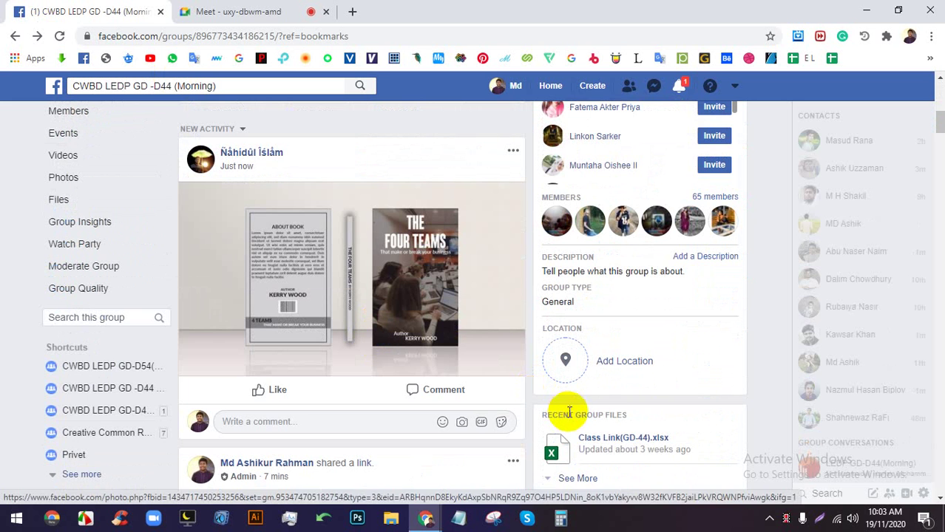
# Turn on the microphone in the Google Meet call
pyautogui.hotkey('ctrl', 'Tab')
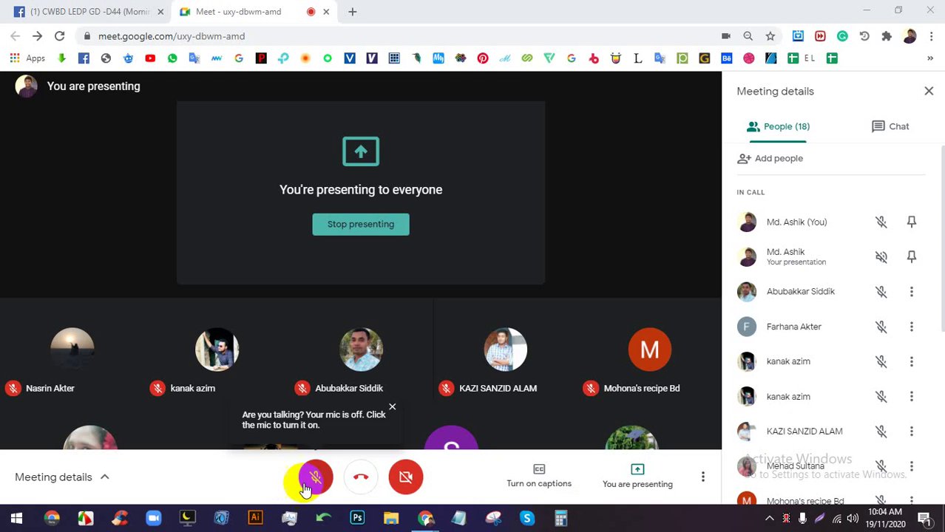
pyautogui.click(318, 479)
# Open the "The Four Teams" book cover photo in the Facebook group
pyautogui.click(91, 12)
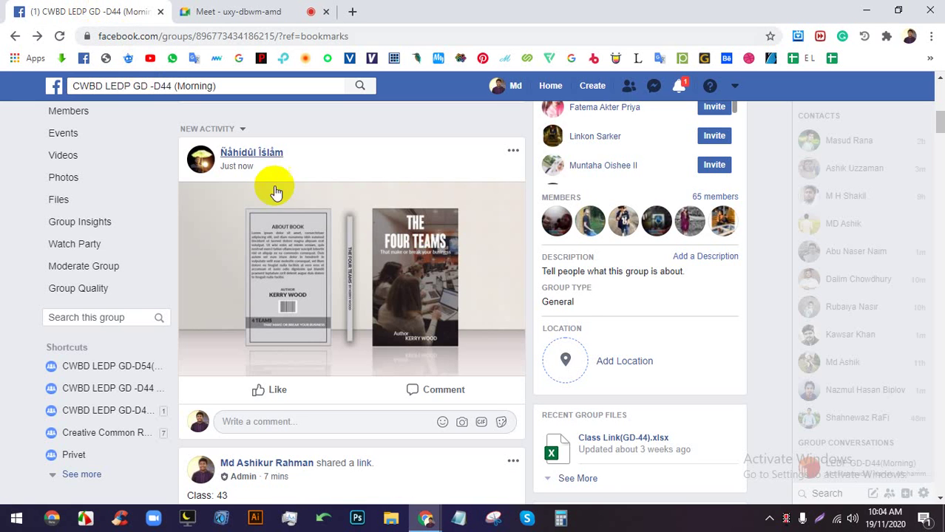
pyautogui.scroll(1, 306, 297)
pyautogui.click(324, 318)
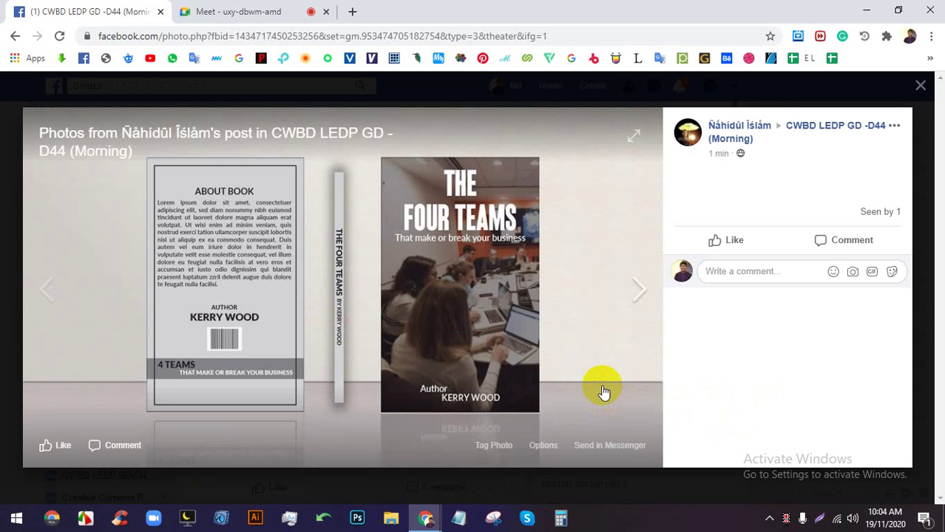
# Switch to Google Meet and deny the waiting participant's request to join the call
pyautogui.click(237, 11)
pyautogui.click(565, 147)
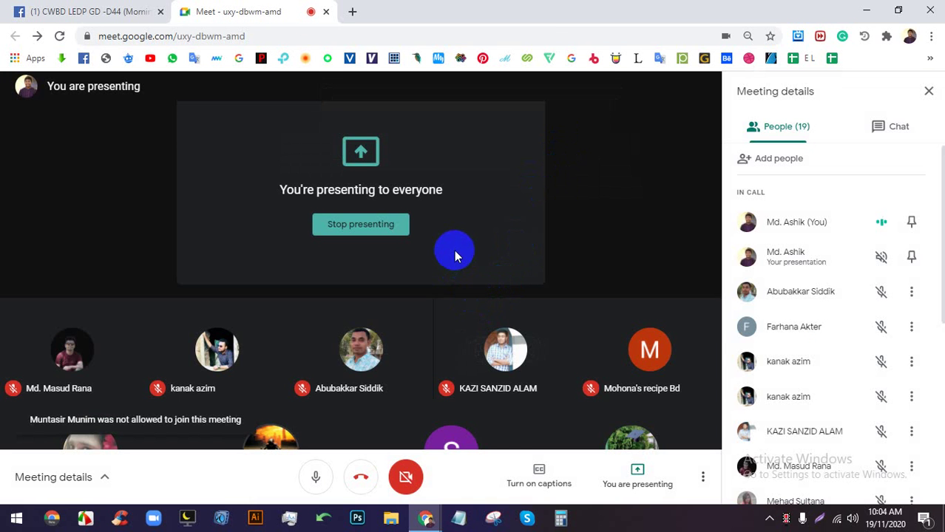
# Return to the Facebook group, close the book cover photo and go back up the feed
pyautogui.click(95, 11)
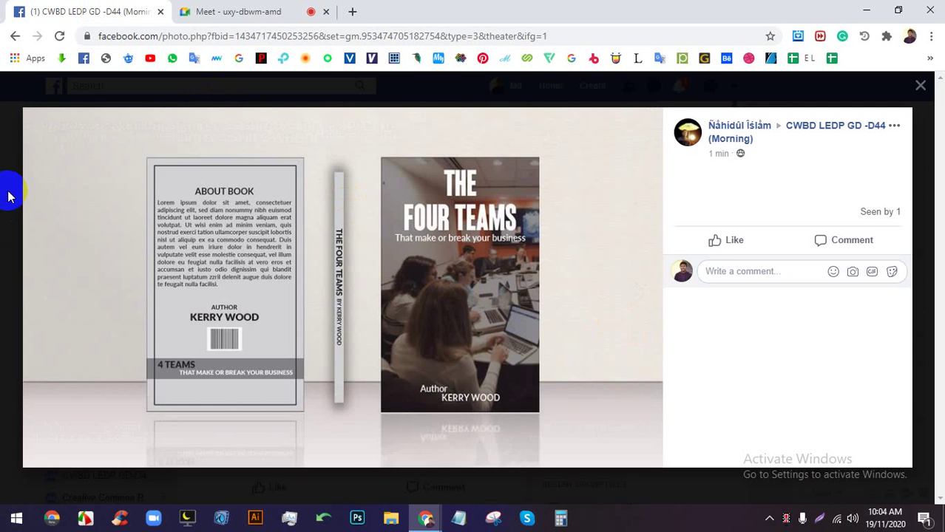
pyautogui.click(9, 189)
pyautogui.scroll(5, 318, 391)
# Stop presenting in Google Meet and admit the participant who is asking to join the call
pyautogui.click(213, 10)
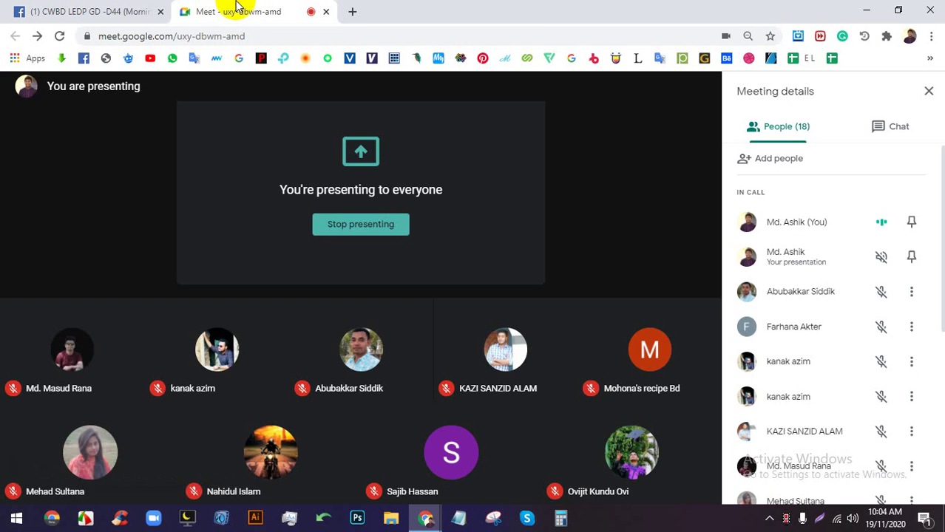
pyautogui.click(360, 229)
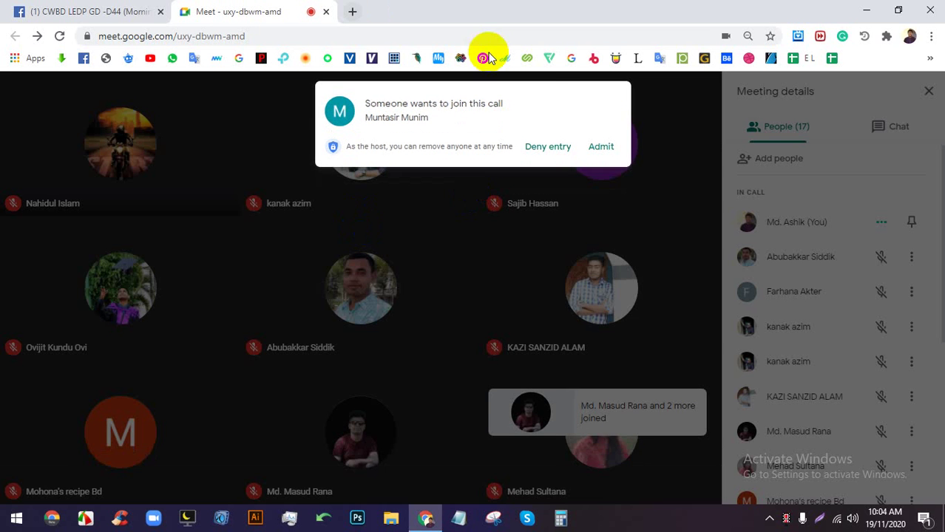
pyautogui.click(600, 147)
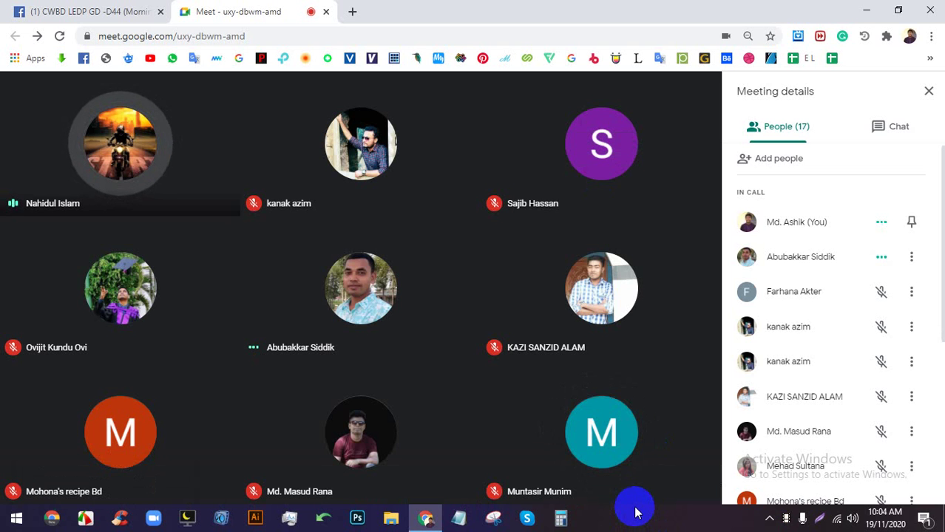
# Present the entire screen in the Meet call and hide the screen-sharing notice
pyautogui.click(653, 504)
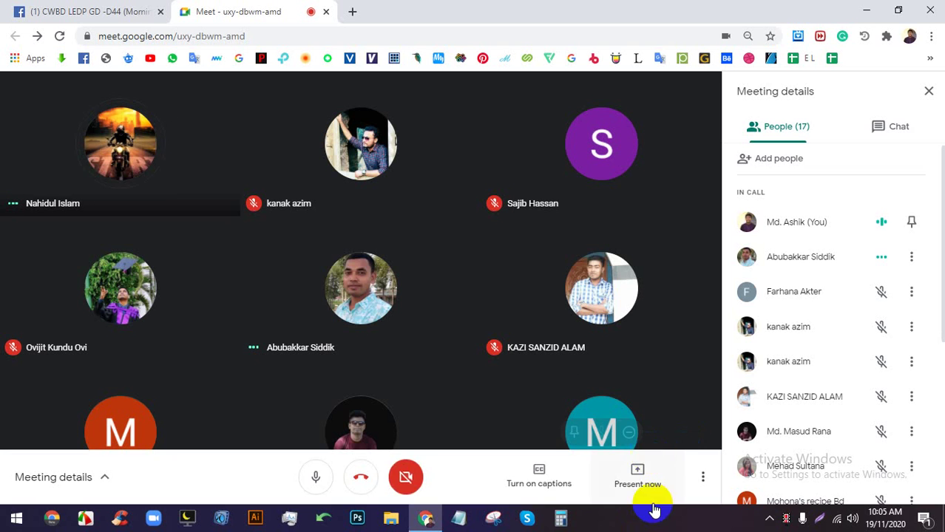
pyautogui.click(653, 373)
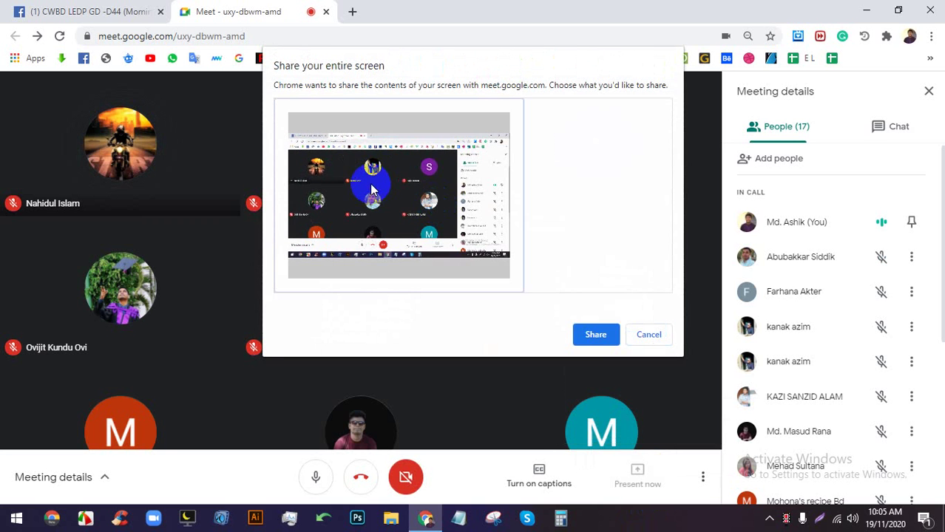
pyautogui.click(596, 339)
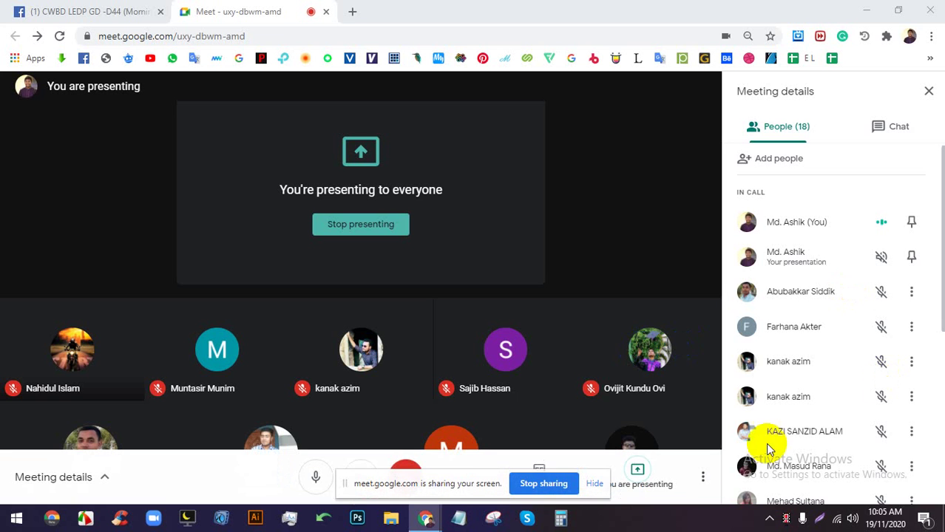
pyautogui.click(593, 479)
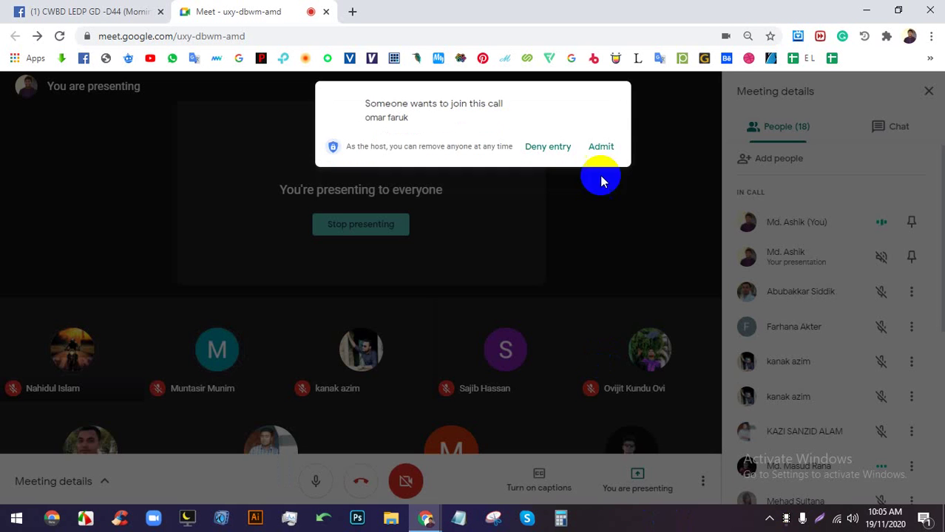
# Admit the two waiting participants to the call and start Illustrator in the background
pyautogui.click(597, 147)
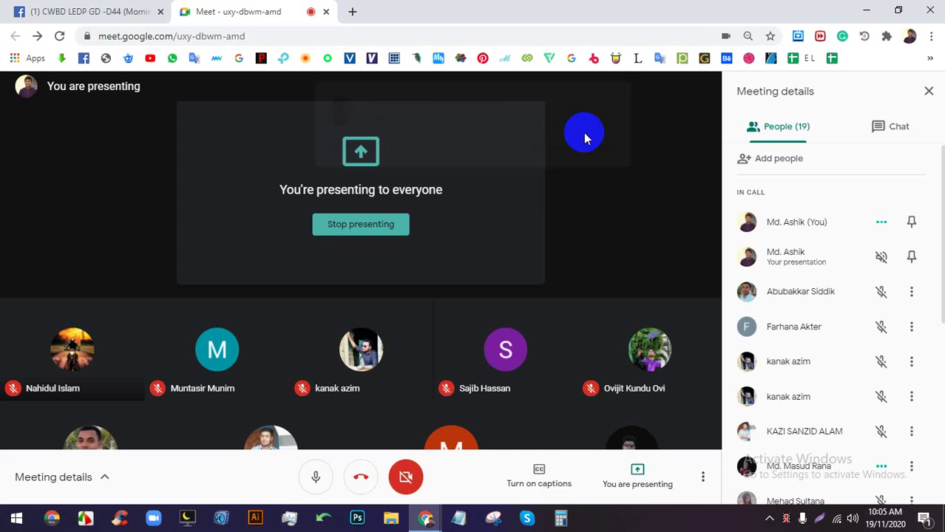
pyautogui.click(256, 520)
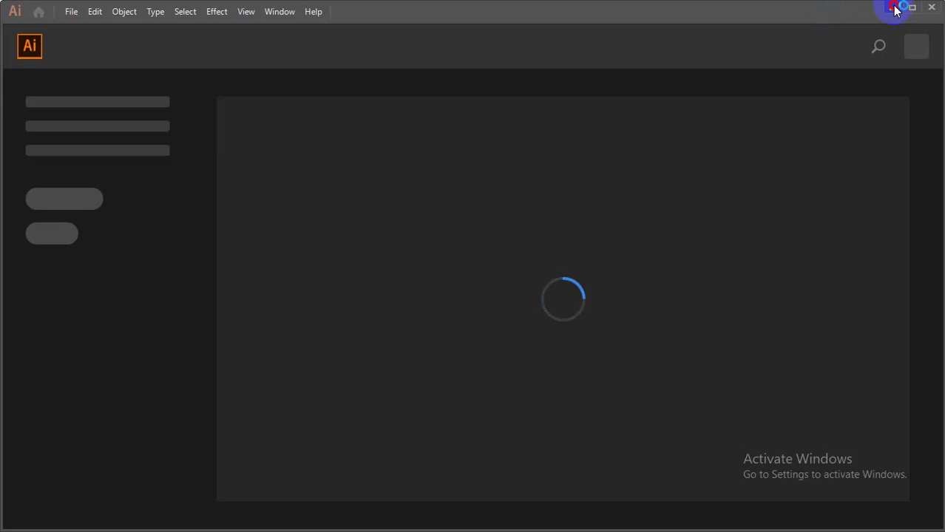
pyautogui.click(892, 7)
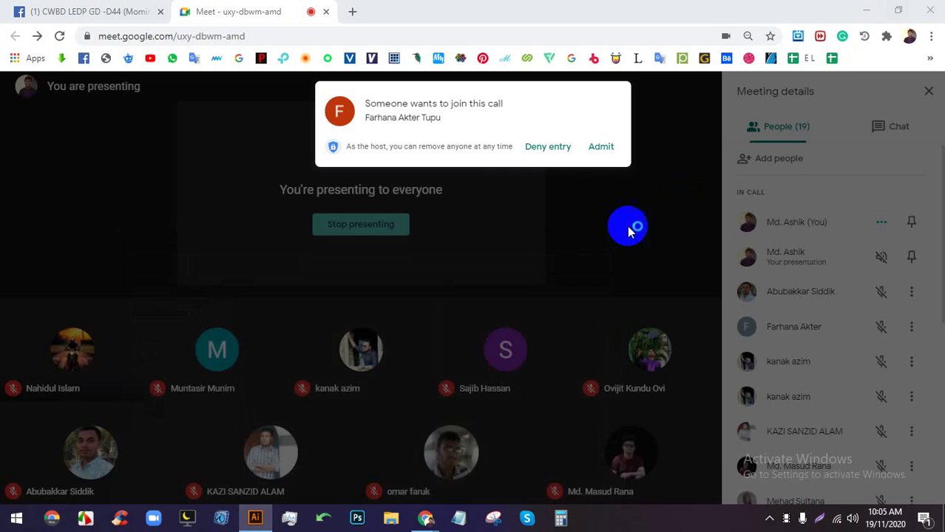
pyautogui.click(598, 147)
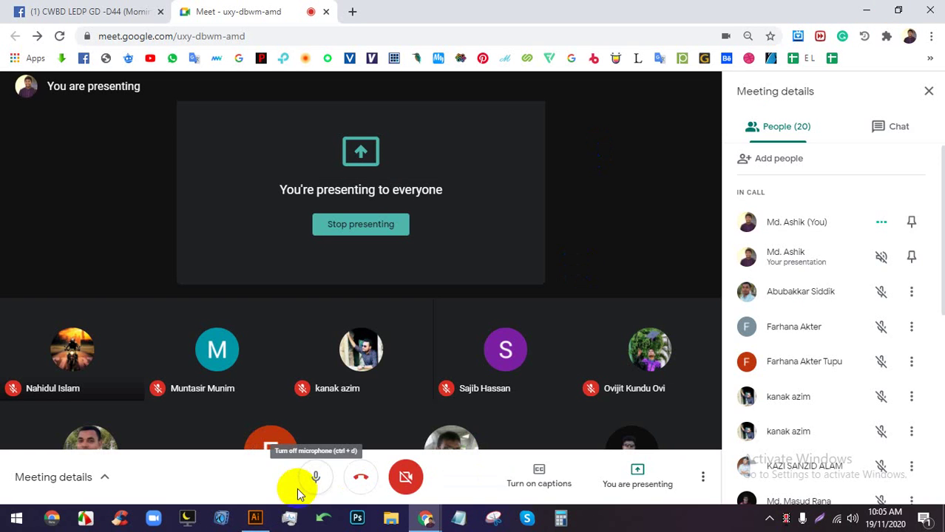
# Switch to Illustrator, maximize its window and put away the floating Layers panel
pyautogui.click(256, 518)
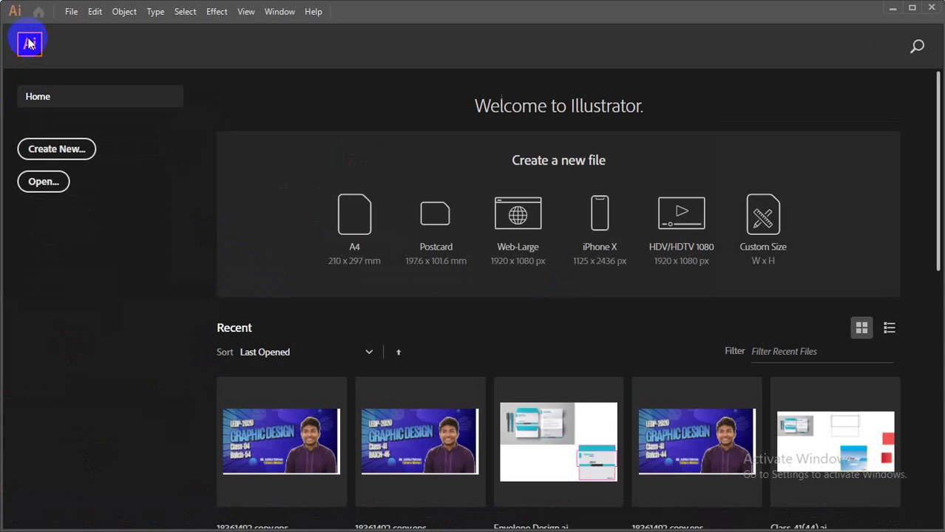
pyautogui.click(30, 45)
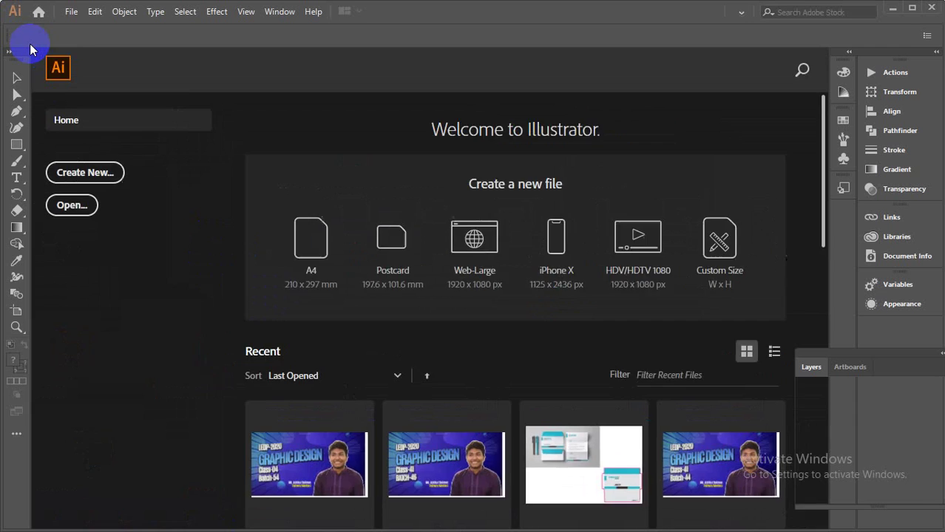
pyautogui.click(917, 8)
pyautogui.click(916, 7)
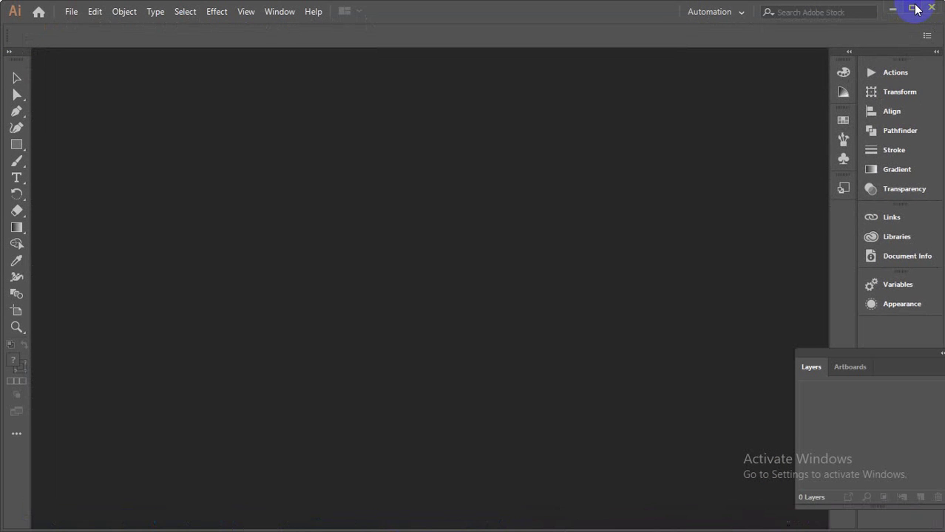
pyautogui.click(917, 8)
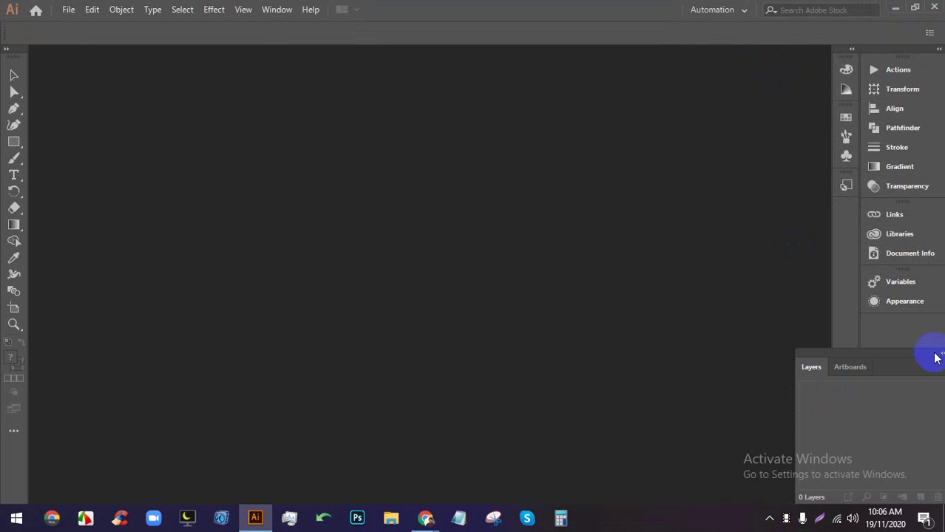
pyautogui.moveTo(935, 355); pyautogui.dragTo(833, 355)
pyautogui.click(857, 353)
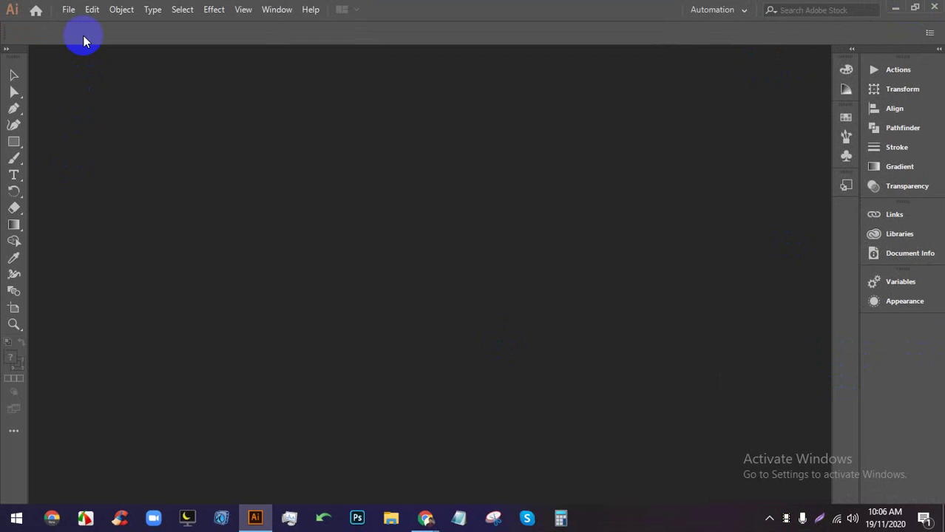
# Start a new document, reposition its setup dialog and keep inches as the unit
pyautogui.click(69, 9)
pyautogui.click(83, 25)
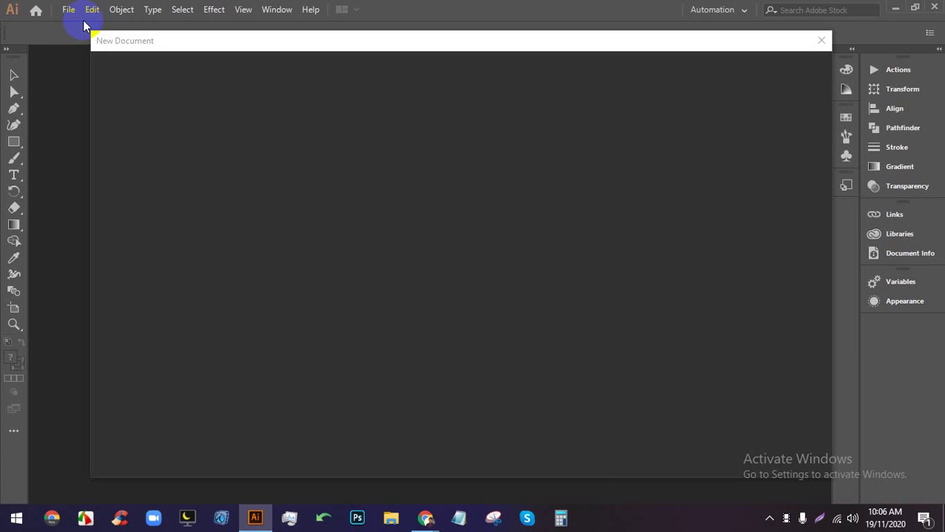
pyautogui.moveTo(353, 42); pyautogui.dragTo(346, 40)
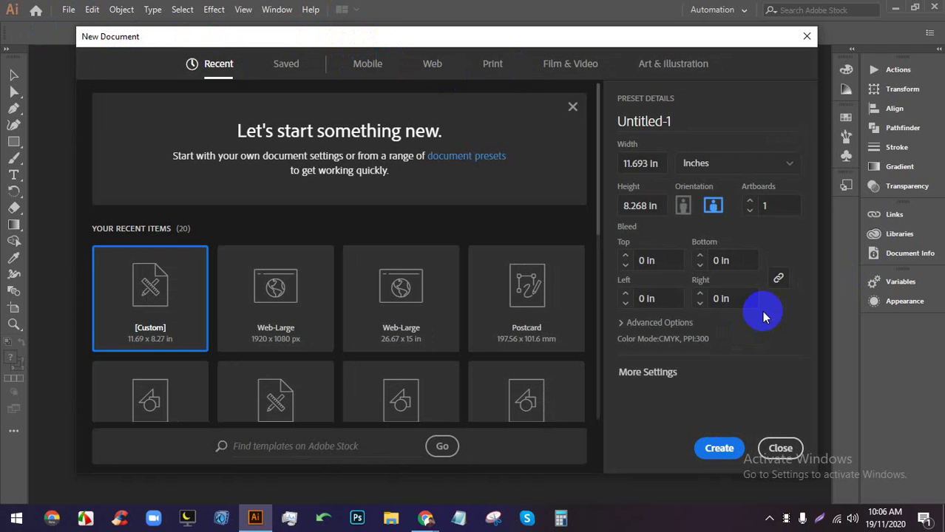
pyautogui.click(744, 170)
pyautogui.click(745, 162)
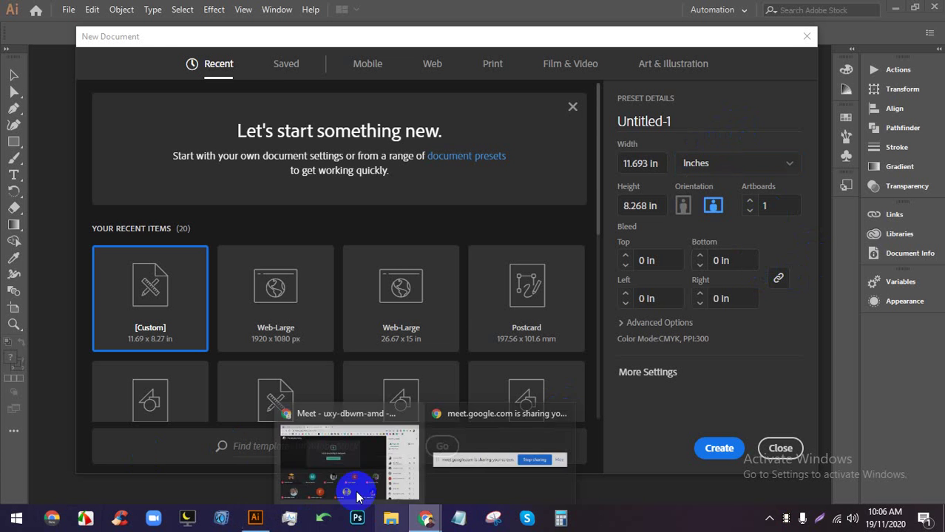
# Switch to the browser, view the posted "The Four Teams" book cover photo in the Facebook group, and return to Illustrator
pyautogui.click(358, 488)
pyautogui.click(89, 11)
pyautogui.scroll(-5, 352, 237)
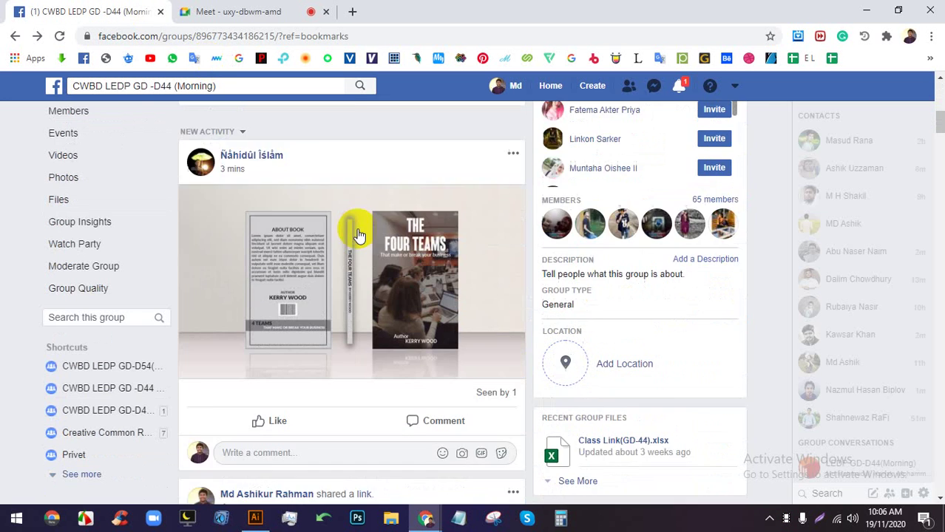
pyautogui.click(334, 166)
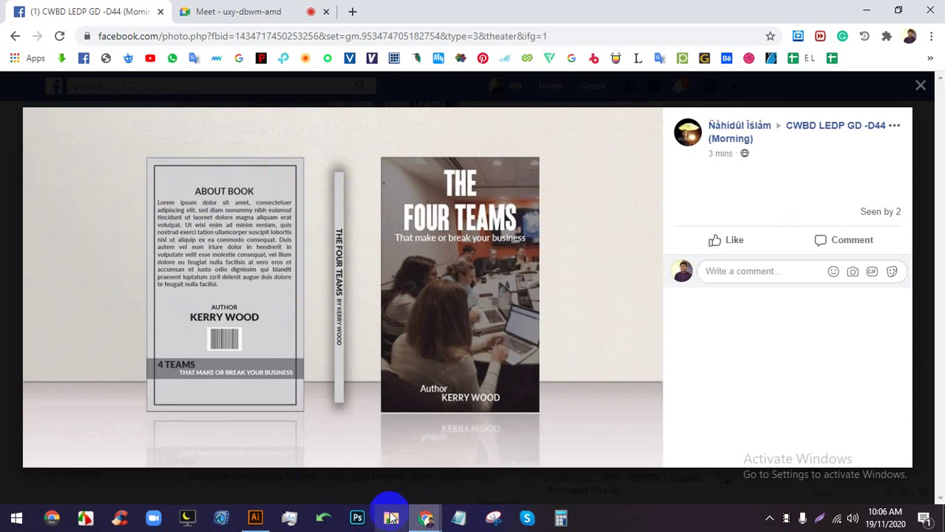
pyautogui.click(254, 518)
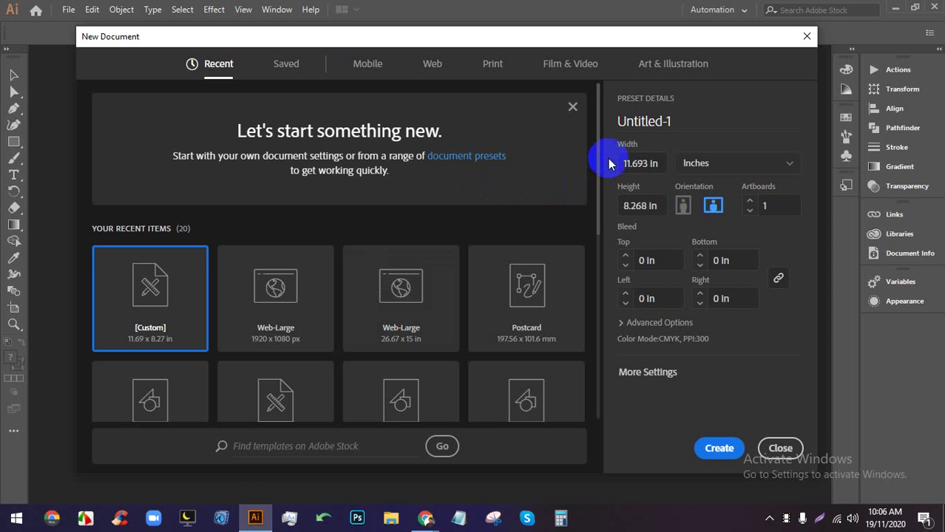
# Sketch two tall red rectangles with a narrow spine rectangle between them on a screen capture, and discard the capture
pyautogui.press('Print')
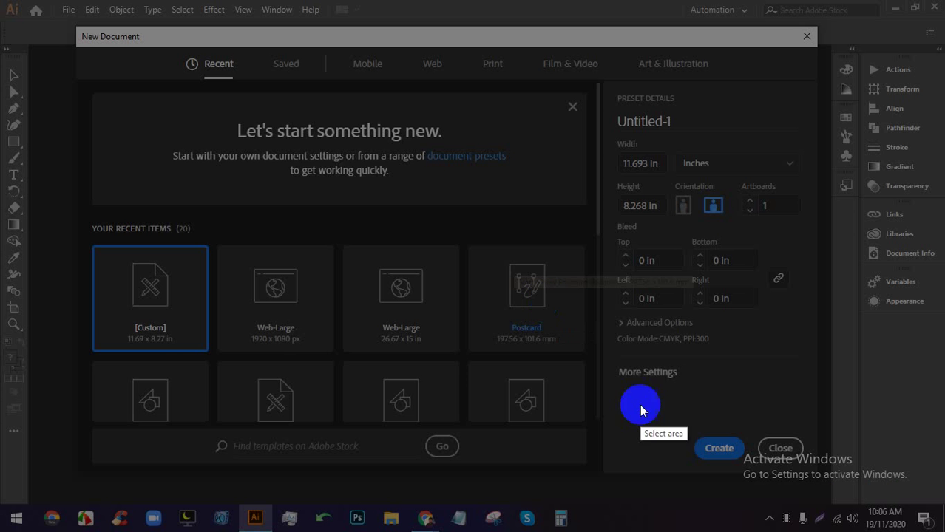
pyautogui.moveTo(792, 481); pyautogui.dragTo(81, 29)
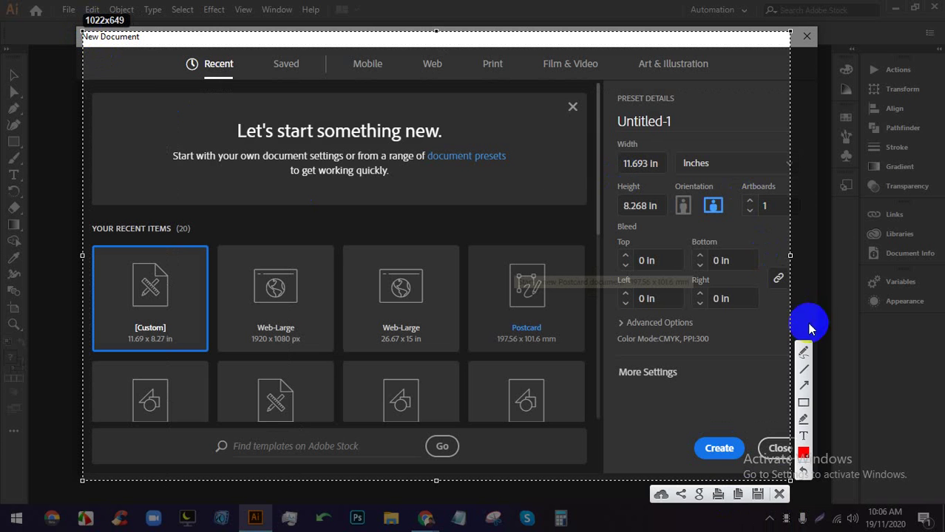
pyautogui.click(800, 407)
pyautogui.moveTo(173, 117)
pyautogui.mouseDown()
pyautogui.moveTo(354, 157)
pyautogui.moveTo(360, 449)
pyautogui.mouseUp()
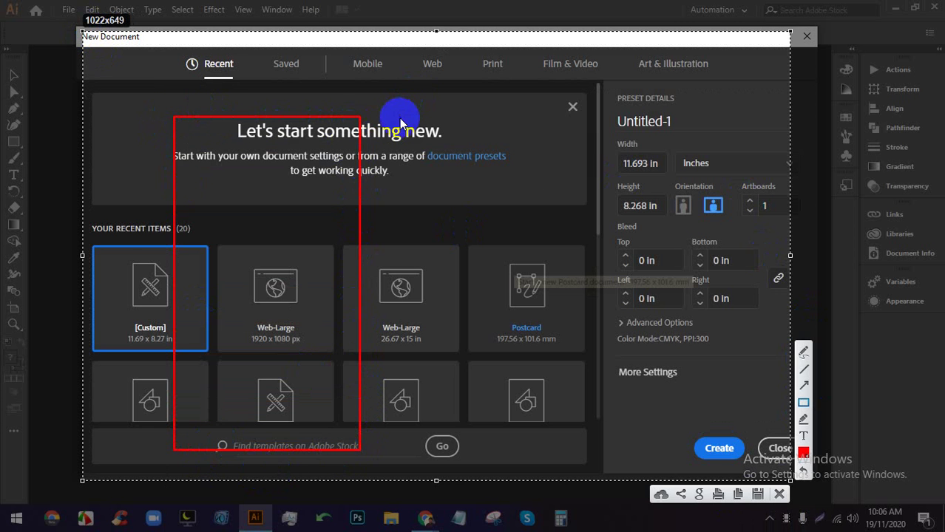
pyautogui.moveTo(400, 118)
pyautogui.mouseDown()
pyautogui.moveTo(432, 131)
pyautogui.moveTo(489, 337)
pyautogui.moveTo(618, 405)
pyautogui.moveTo(586, 454)
pyautogui.mouseUp()
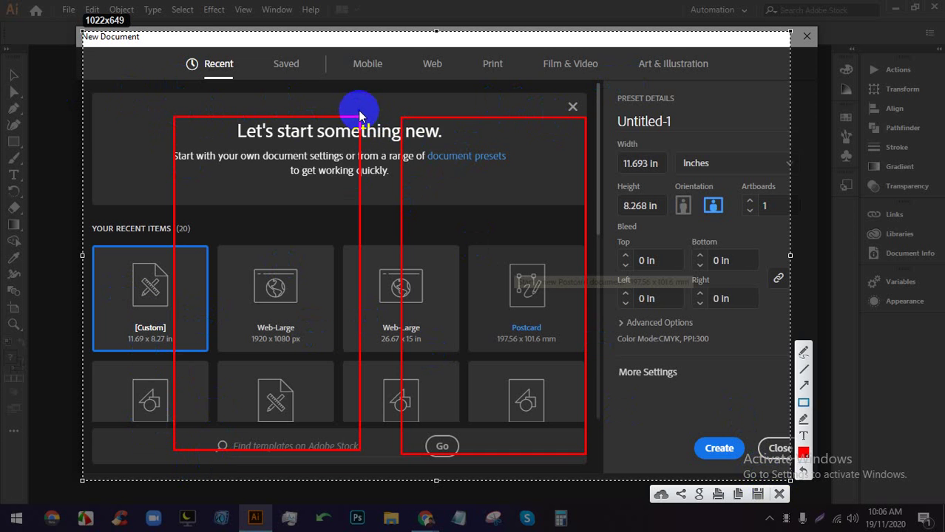
pyautogui.moveTo(359, 115)
pyautogui.mouseDown()
pyautogui.moveTo(401, 312)
pyautogui.moveTo(411, 417)
pyautogui.moveTo(403, 453)
pyautogui.mouseUp()
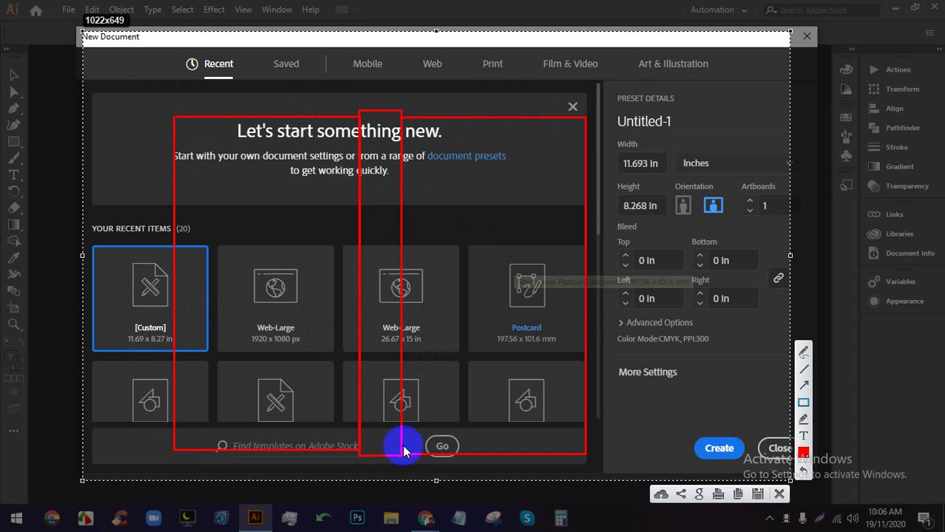
pyautogui.click(780, 494)
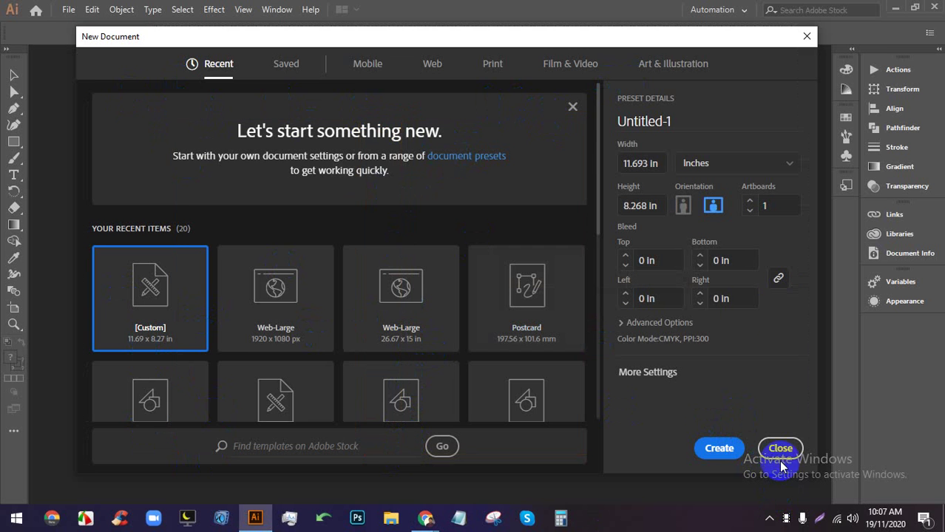
# Set the new document's width to 8 in and look at the book cover's spine in the Facebook photo
pyautogui.click(643, 163)
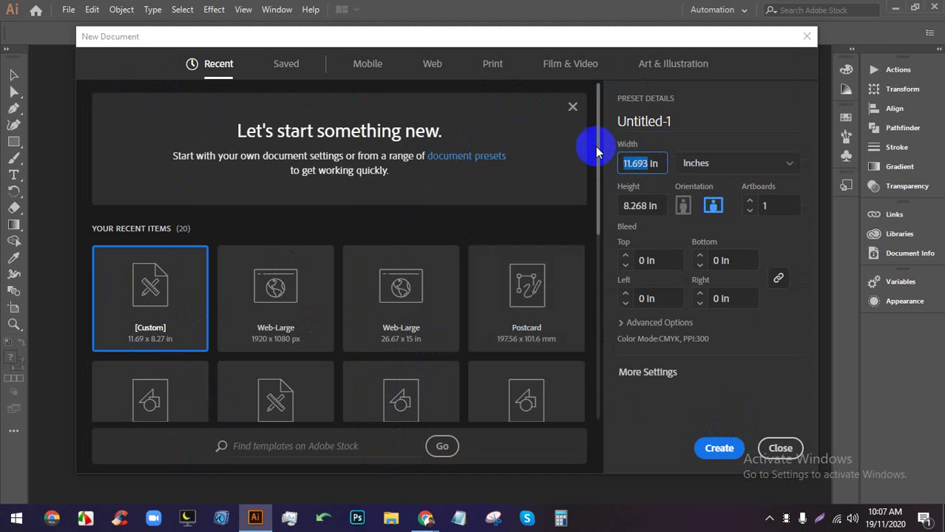
pyautogui.write('8')
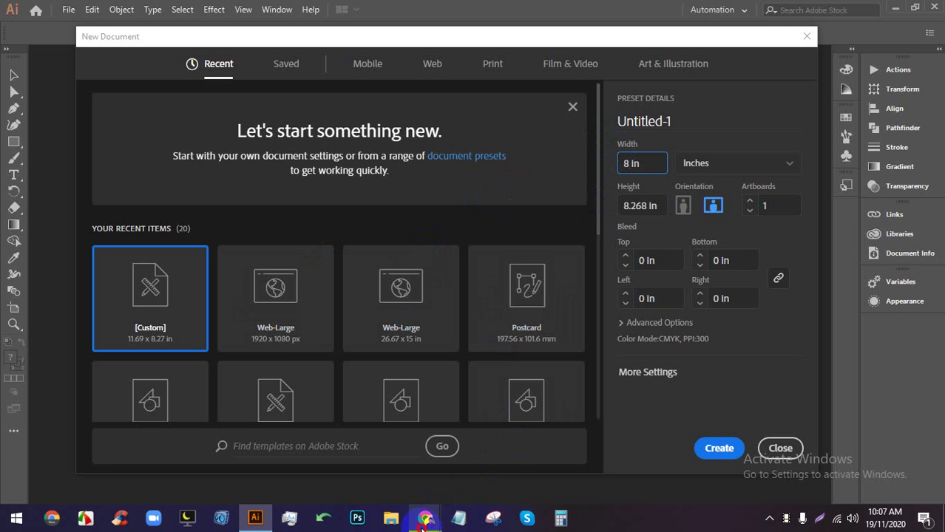
pyautogui.moveTo(425, 520)
pyautogui.click(375, 407)
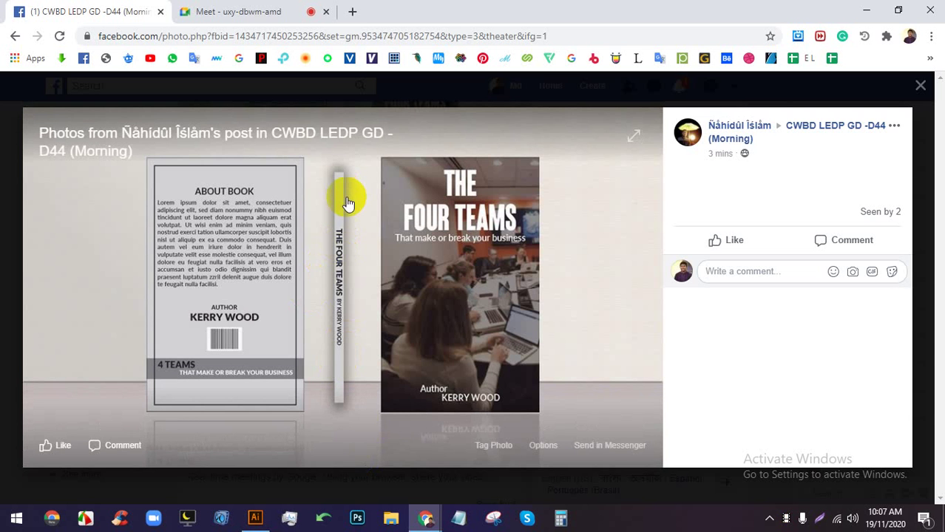
pyautogui.click(255, 519)
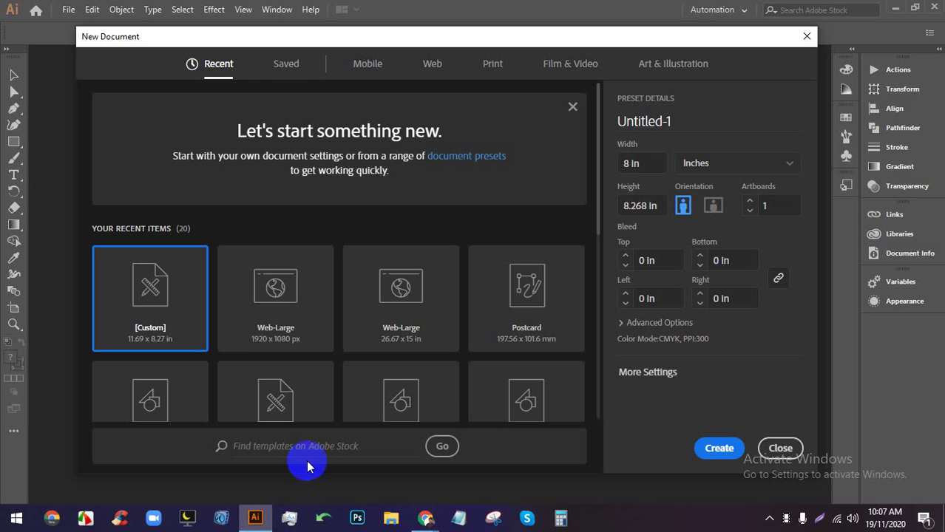
# Create the document with a width of 9 in, a height of 6 in and a 0.125 in bleed on all sides
pyautogui.moveTo(630, 163); pyautogui.dragTo(609, 168)
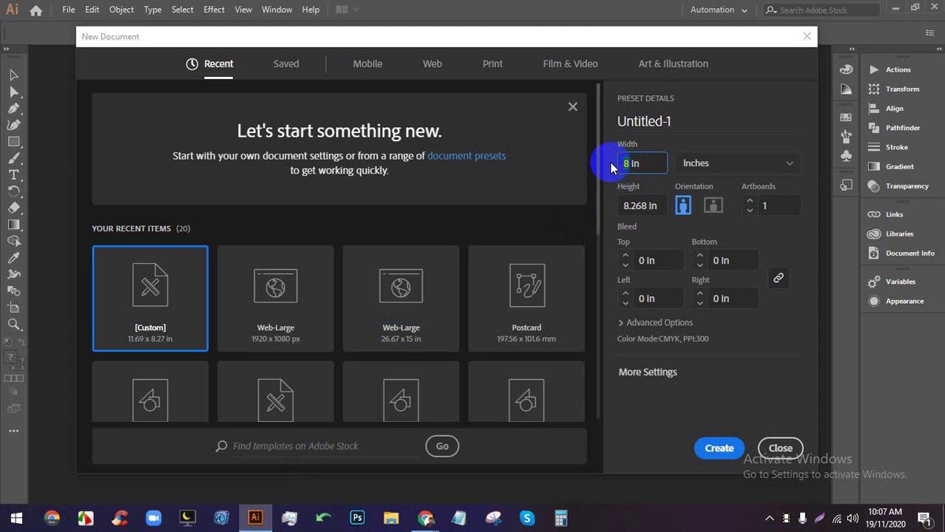
pyautogui.write('9')
pyautogui.moveTo(625, 206)
pyautogui.mouseDown()
pyautogui.moveTo(648, 205)
pyautogui.moveTo(622, 206)
pyautogui.mouseUp()
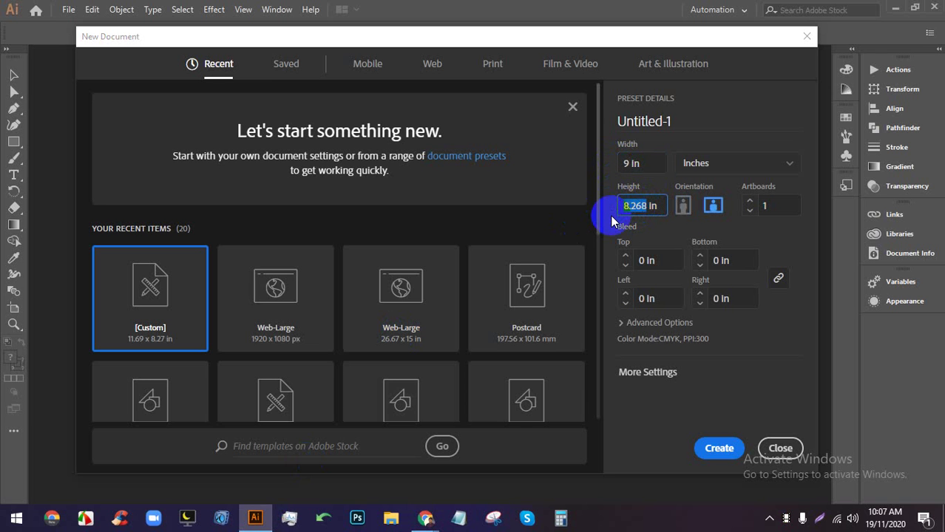
pyautogui.write('6')
pyautogui.click(625, 255)
pyautogui.click(722, 451)
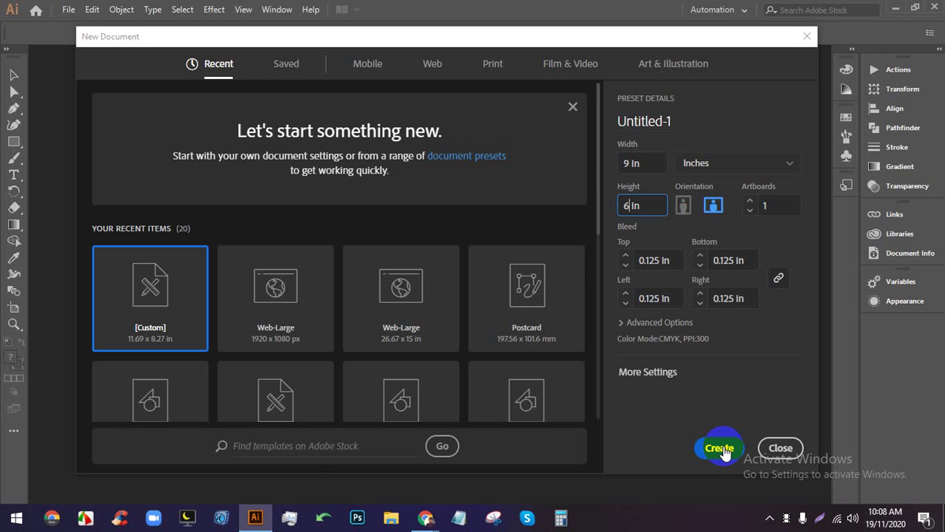
pyautogui.click(722, 450)
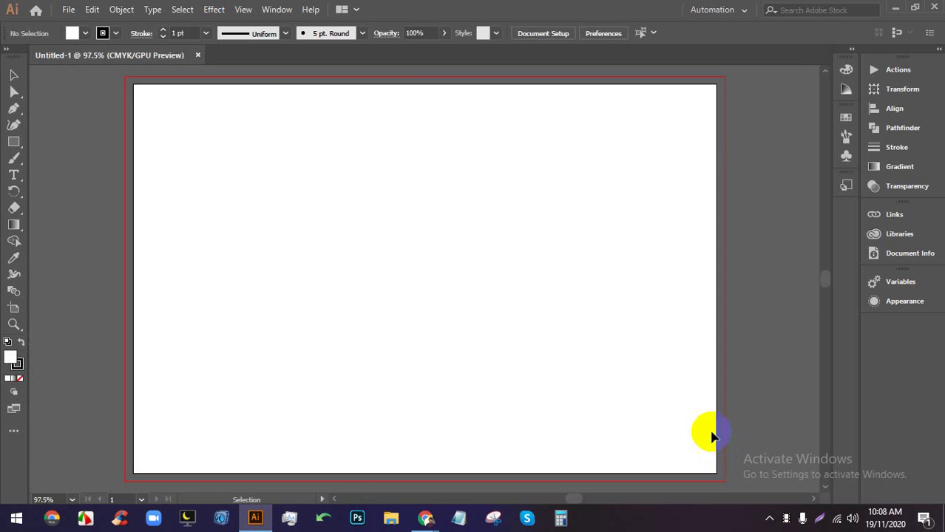
# Show the rulers and try millimeters and pixels as their units before returning them to inches
pyautogui.scroll(-2, 646, 364)
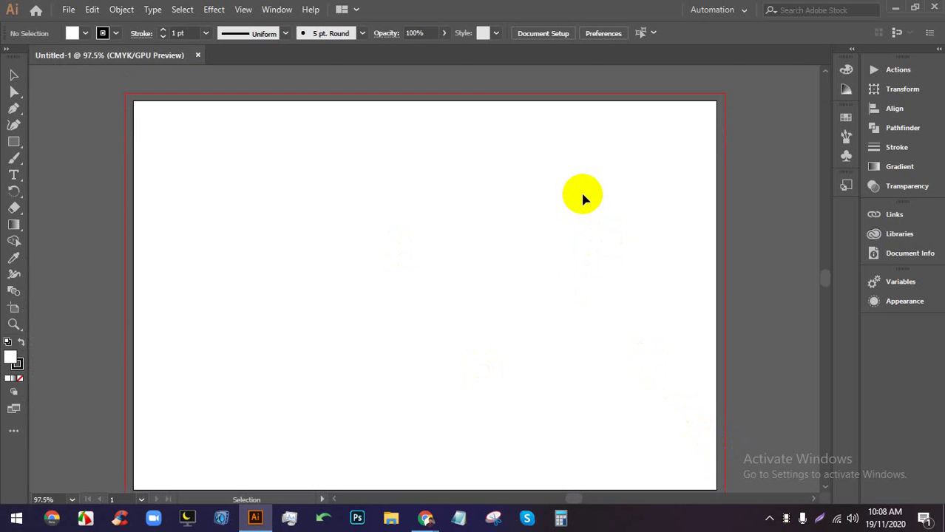
pyautogui.hotkey('ctrl', 'r')
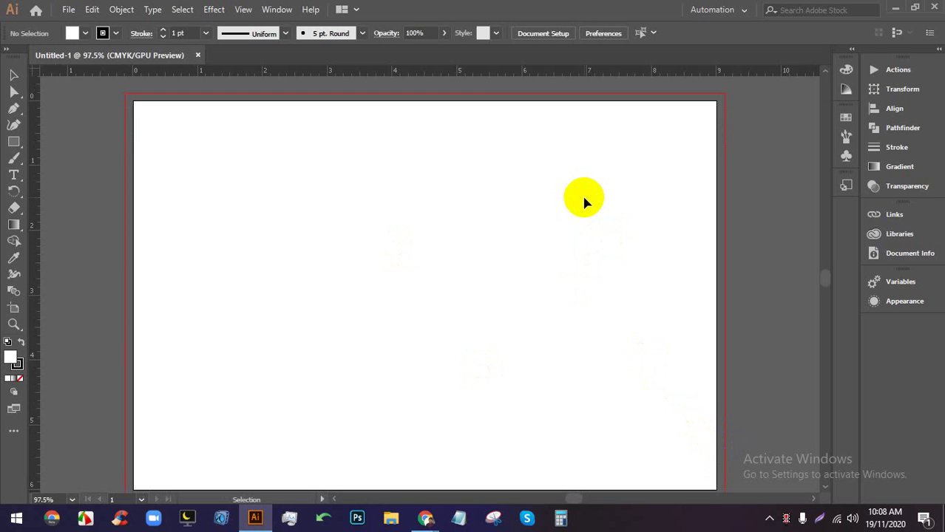
pyautogui.rightClick(519, 69)
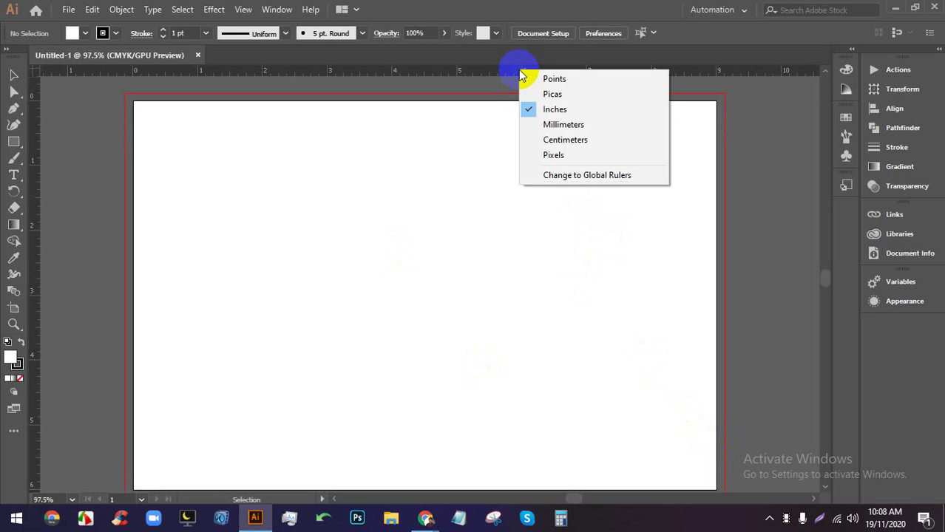
pyautogui.click(565, 124)
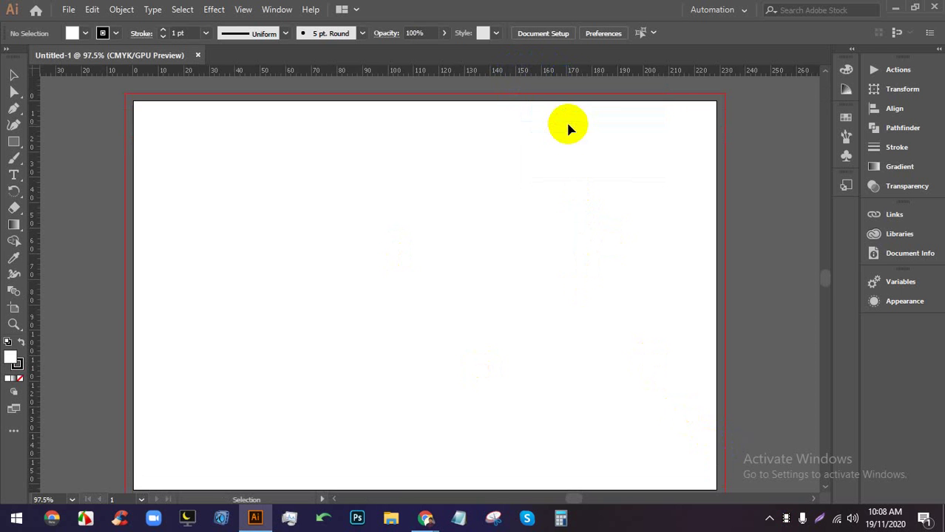
pyautogui.rightClick(565, 68)
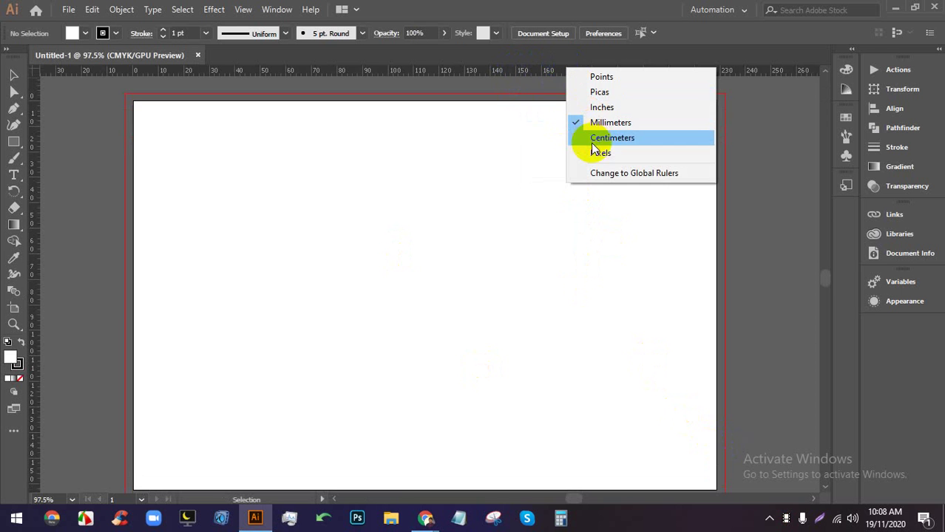
pyautogui.click(593, 153)
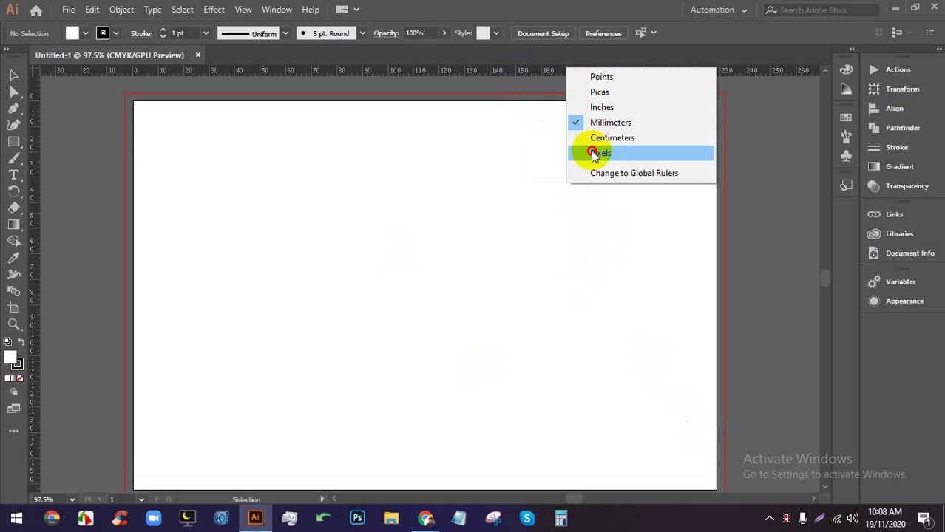
pyautogui.rightClick(502, 71)
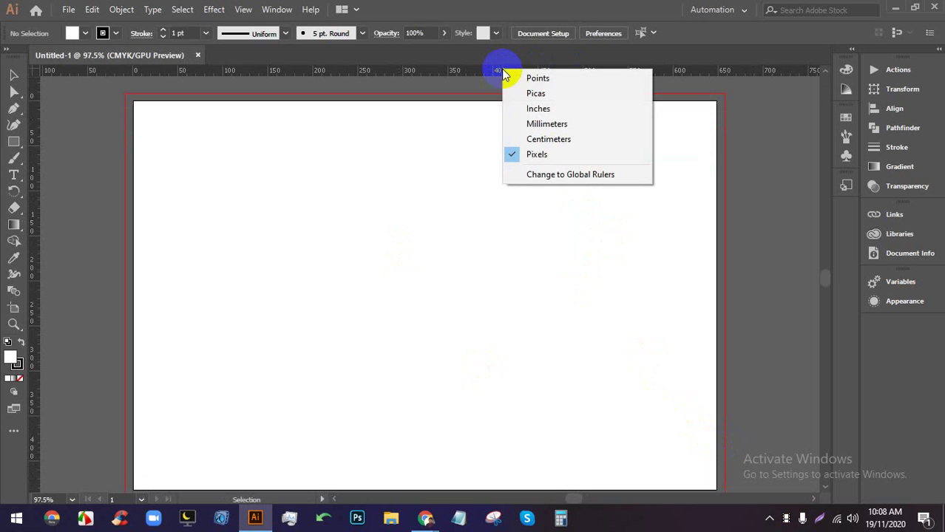
pyautogui.click(534, 111)
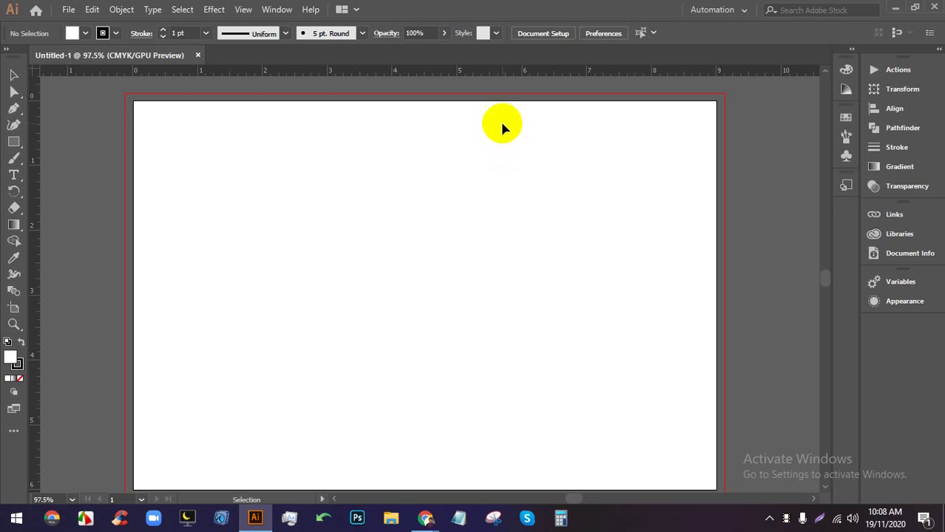
# Place two vertical guides at 4 in and 5 in on the horizontal ruler to mark off the spine
pyautogui.rightClick(451, 71)
pyautogui.moveTo(452, 72); pyautogui.dragTo(393, 124)
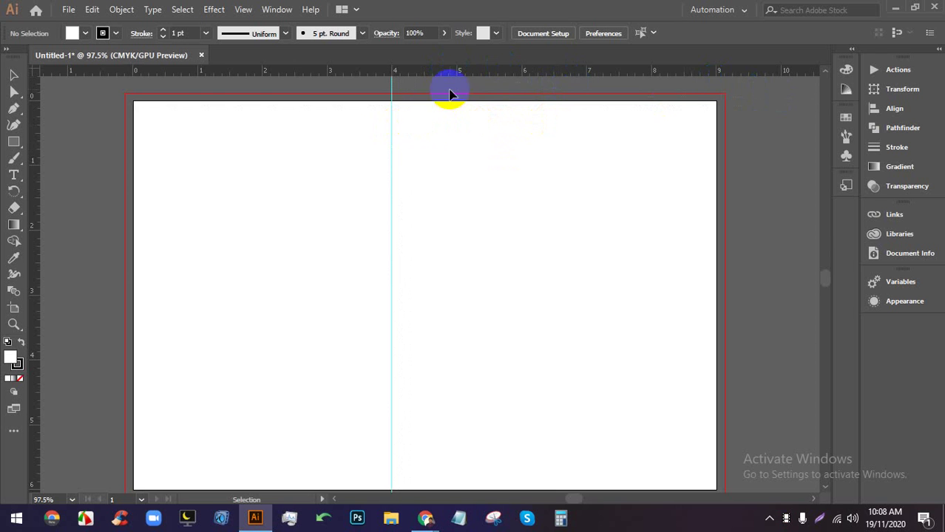
pyautogui.moveTo(481, 71); pyautogui.dragTo(454, 123)
# Examine how the two vertical guides divide the artboard into back cover, spine and front cover
pyautogui.press('alt')
pyautogui.scroll(-1, 449, 127)
pyautogui.scroll(-2, 449, 126)
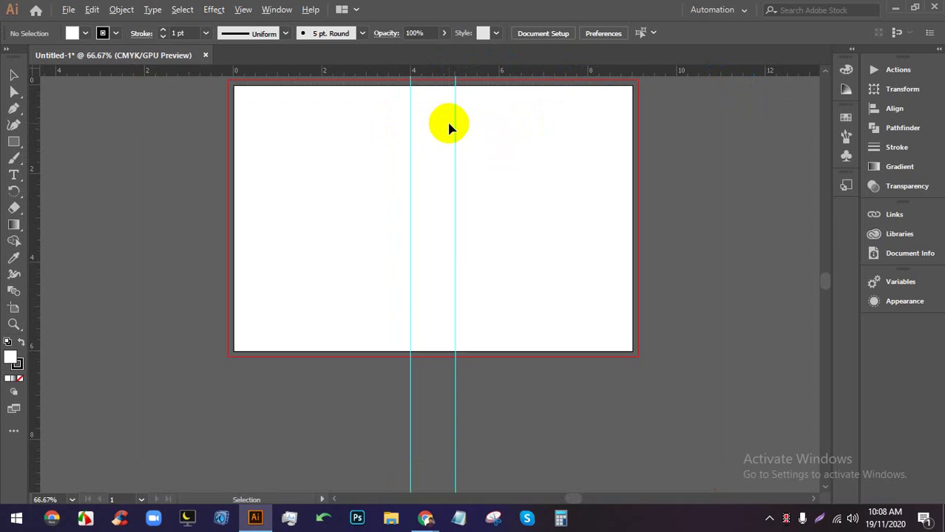
pyautogui.scroll(1, 449, 126)
pyautogui.scroll(-1, 449, 142)
pyautogui.scroll(1, 332, 175)
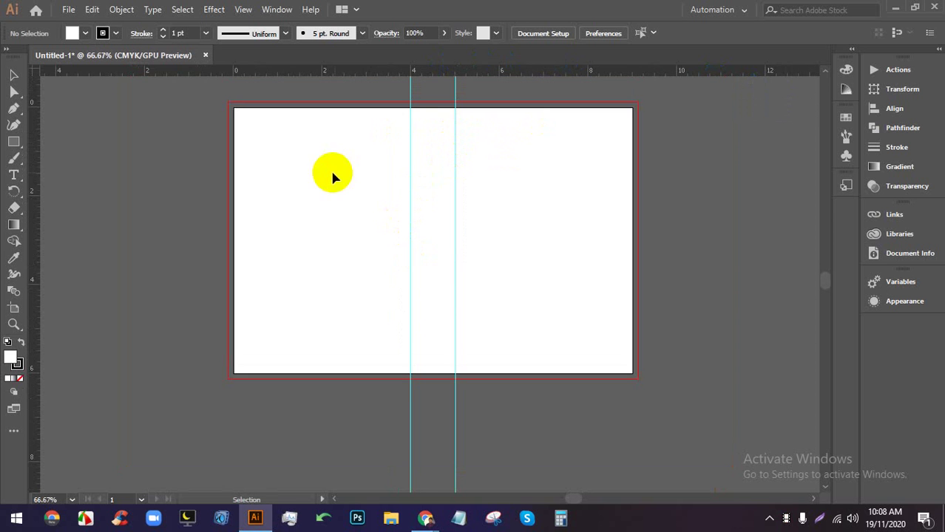
pyautogui.scroll(1, 435, 178)
pyautogui.scroll(2, 439, 194)
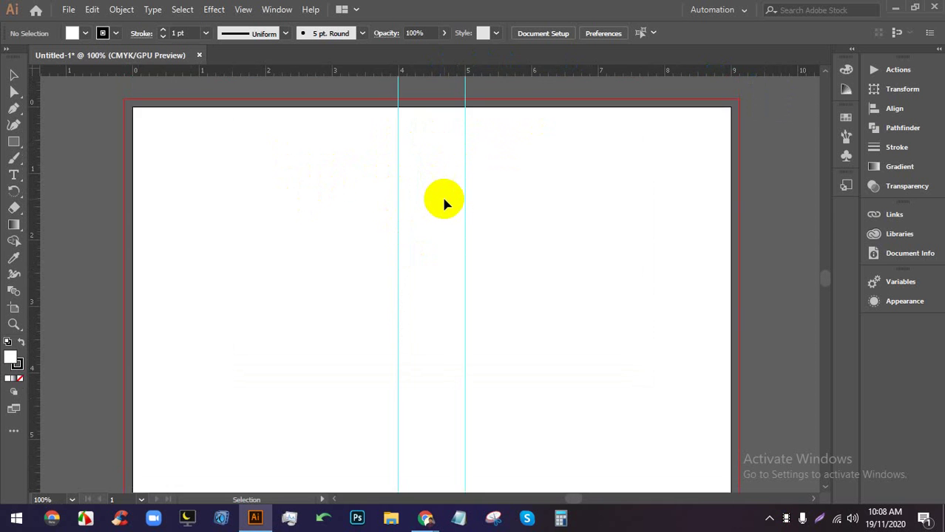
pyautogui.scroll(-1, 442, 194)
pyautogui.scroll(-1, 443, 191)
pyautogui.scroll(1, 459, 210)
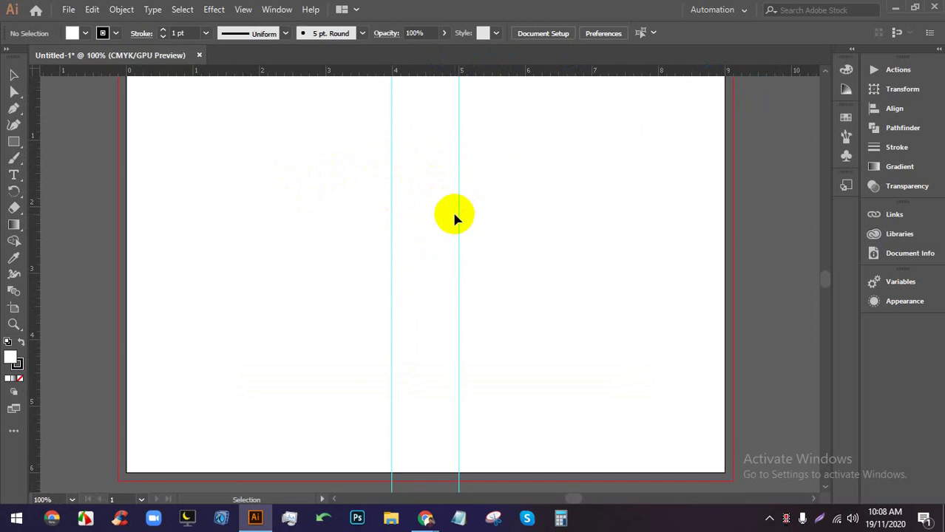
pyautogui.scroll(-1, 452, 212)
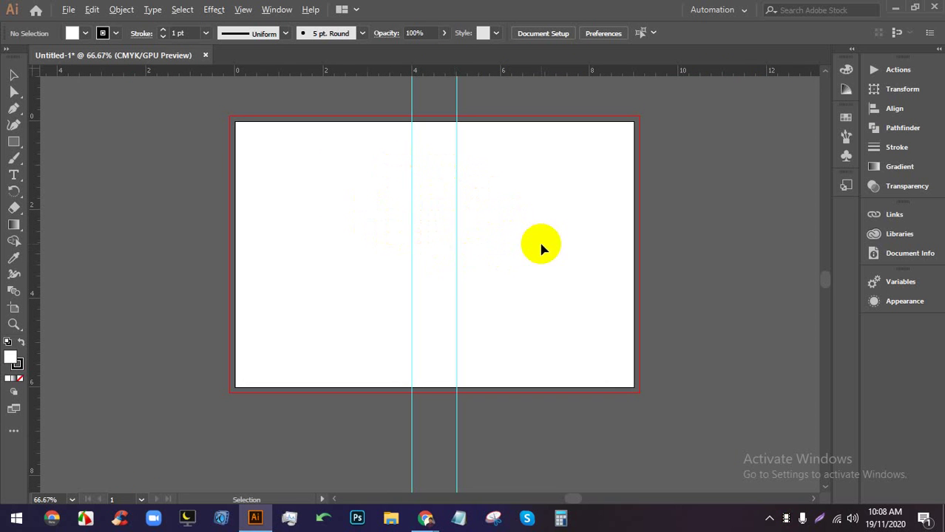
pyautogui.scroll(1, 541, 248)
pyautogui.scroll(-1, 542, 253)
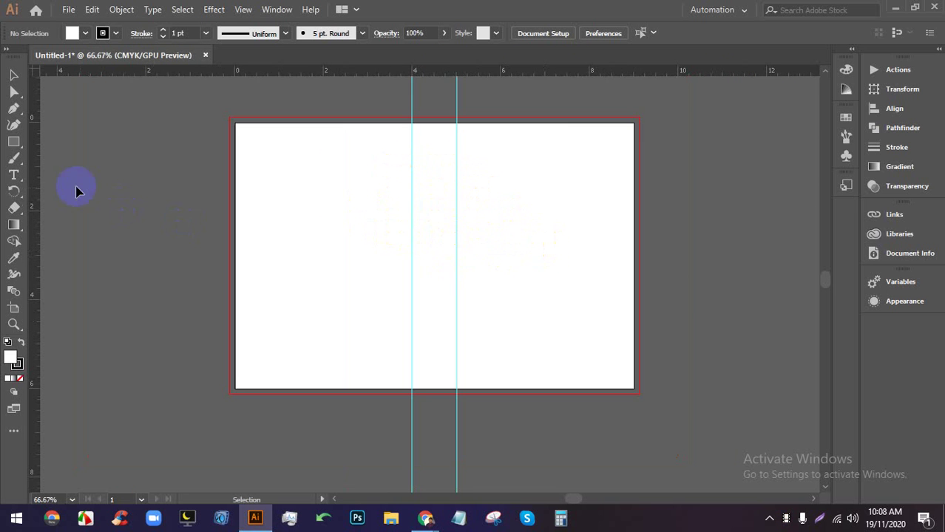
# Draw a rectangle covering the whole artboard from corner to corner and fill it with green
pyautogui.moveTo(13, 141); pyautogui.dragTo(37, 138)
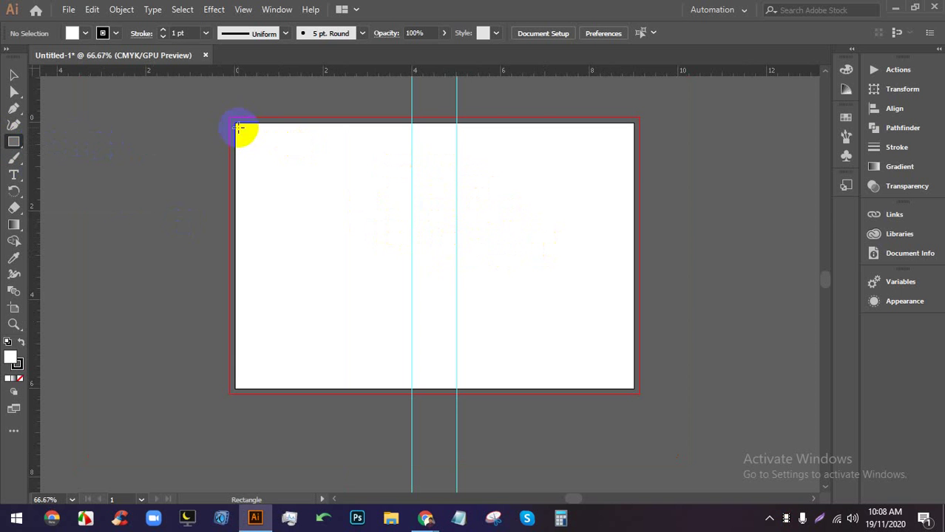
pyautogui.moveTo(236, 124); pyautogui.dragTo(634, 389)
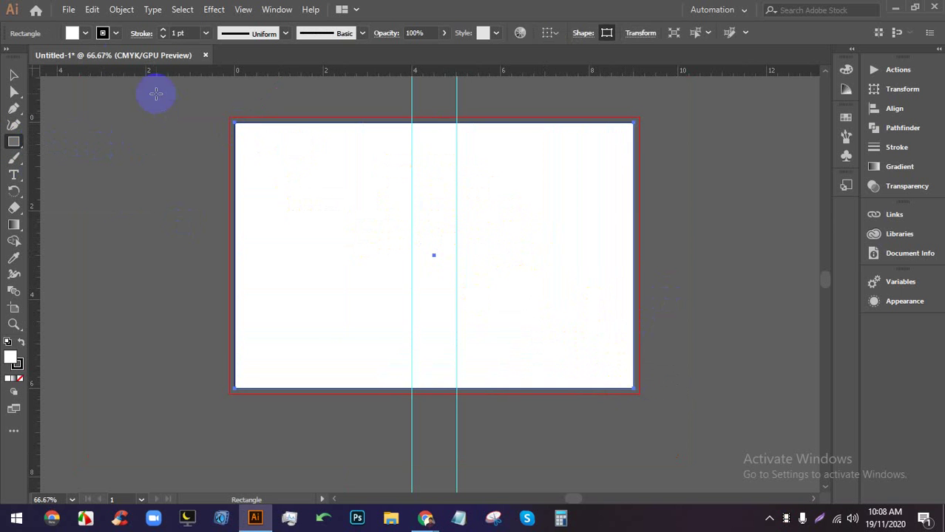
pyautogui.click(85, 33)
pyautogui.click(58, 57)
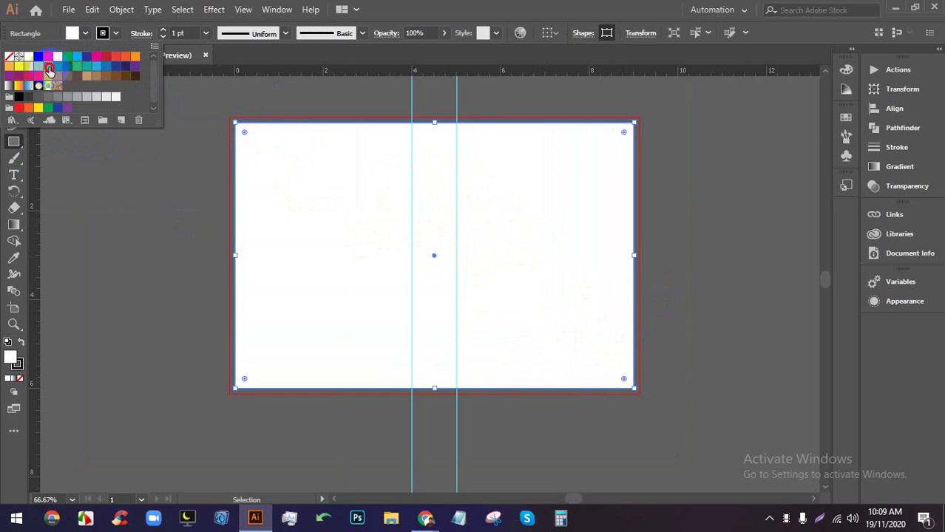
pyautogui.click(50, 72)
pyautogui.click(13, 75)
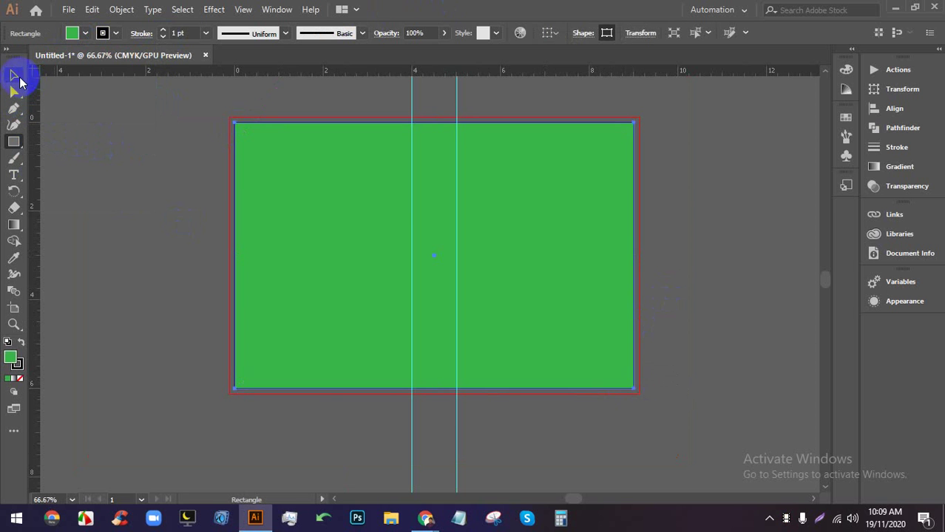
# Try other green swatches on the cover rectangle and settle on a teal fill
pyautogui.click(613, 220)
pyautogui.click(648, 211)
pyautogui.click(479, 201)
pyautogui.click(85, 33)
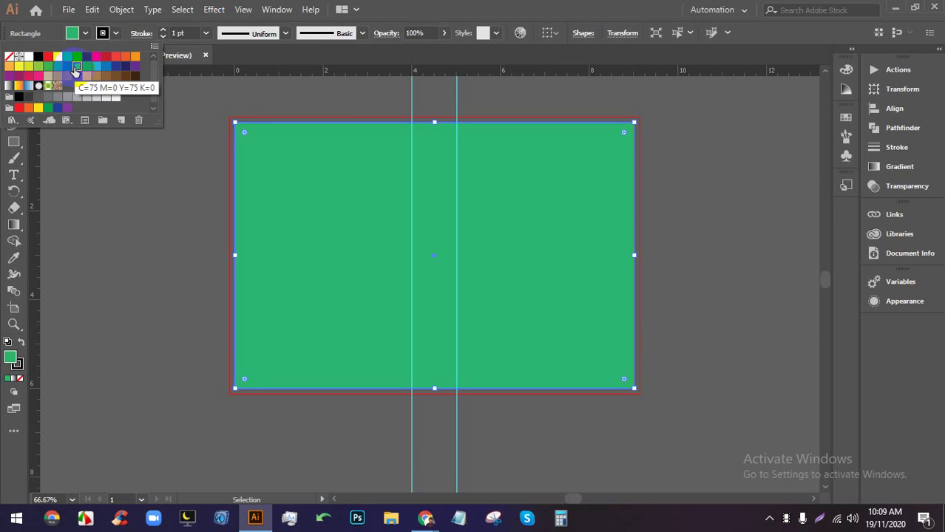
pyautogui.click(67, 66)
pyautogui.click(77, 66)
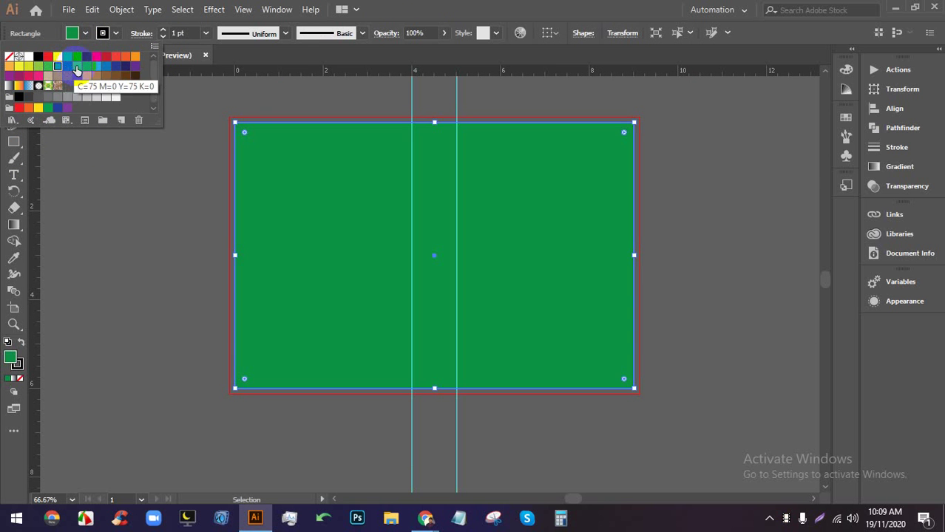
pyautogui.click(77, 65)
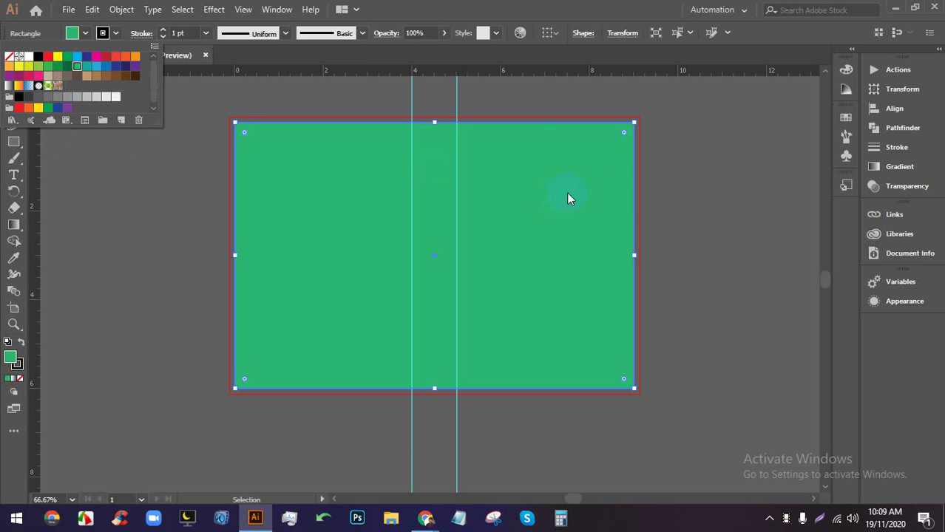
pyautogui.click(87, 66)
pyautogui.click(731, 233)
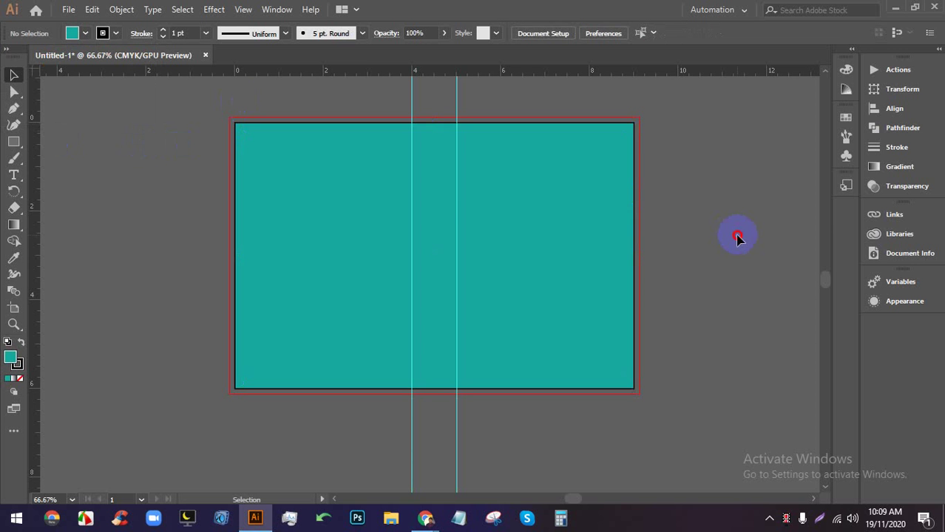
# Switch to the Google Meet call in Chrome, admit the waiting participant and return to Illustrator
pyautogui.moveTo(425, 518)
pyautogui.click(374, 460)
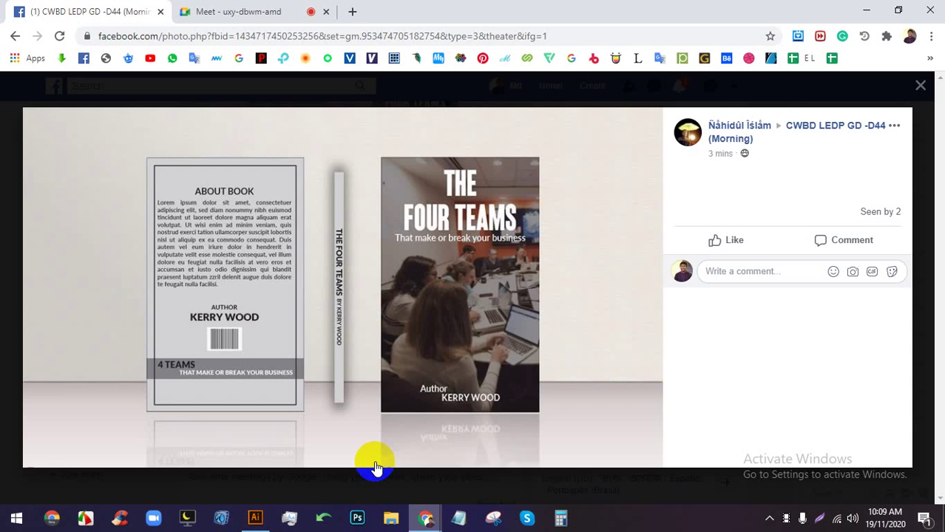
pyautogui.click(255, 12)
pyautogui.click(605, 147)
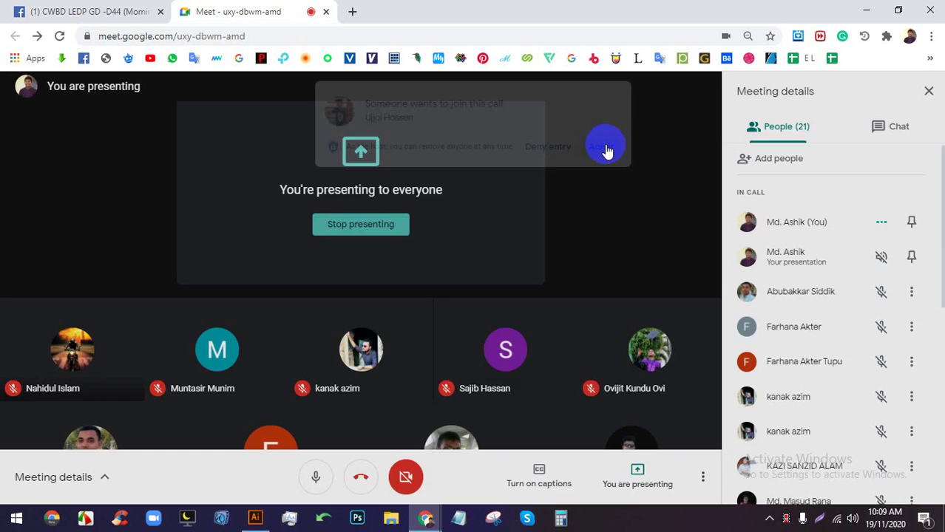
pyautogui.click(256, 518)
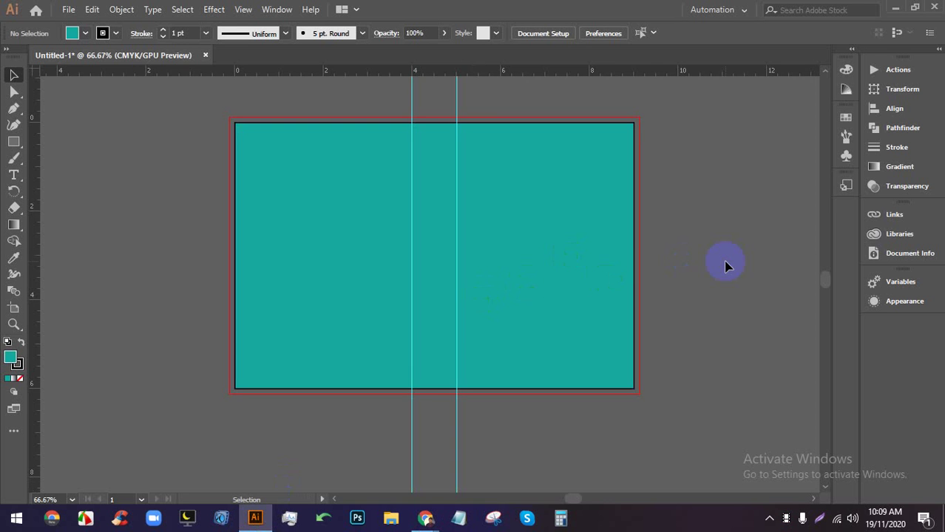
# Open Offset Path for the teal rectangle with its preview turned on
pyautogui.scroll(3, 693, 246)
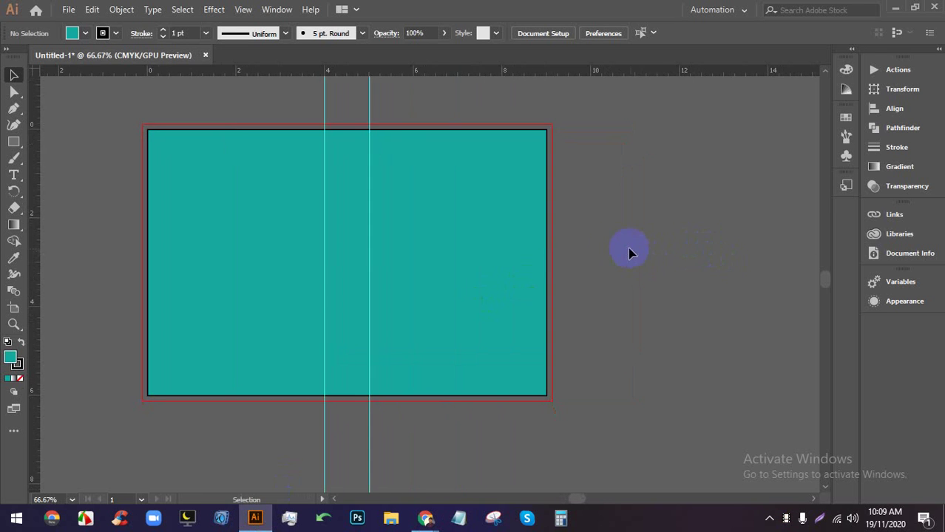
pyautogui.scroll(1, 760, 281)
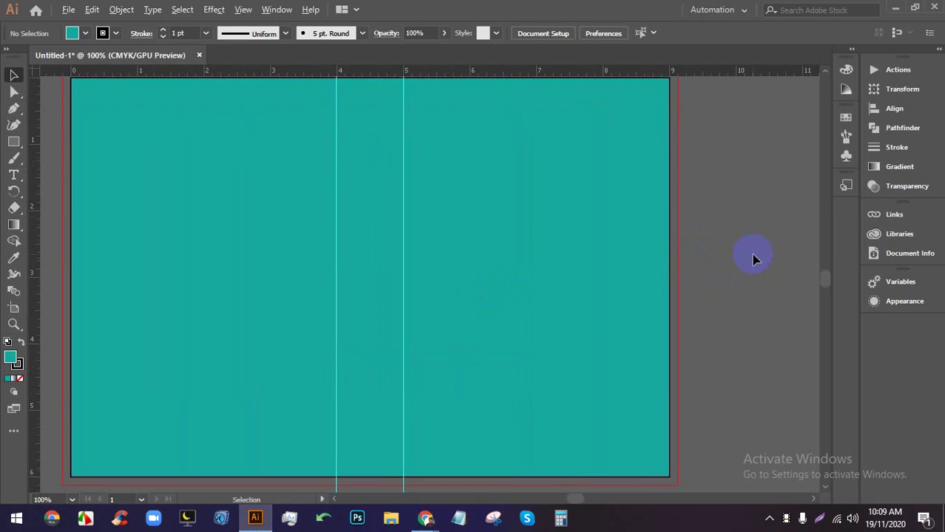
pyautogui.scroll(-3, 658, 250)
pyautogui.rightClick(659, 252)
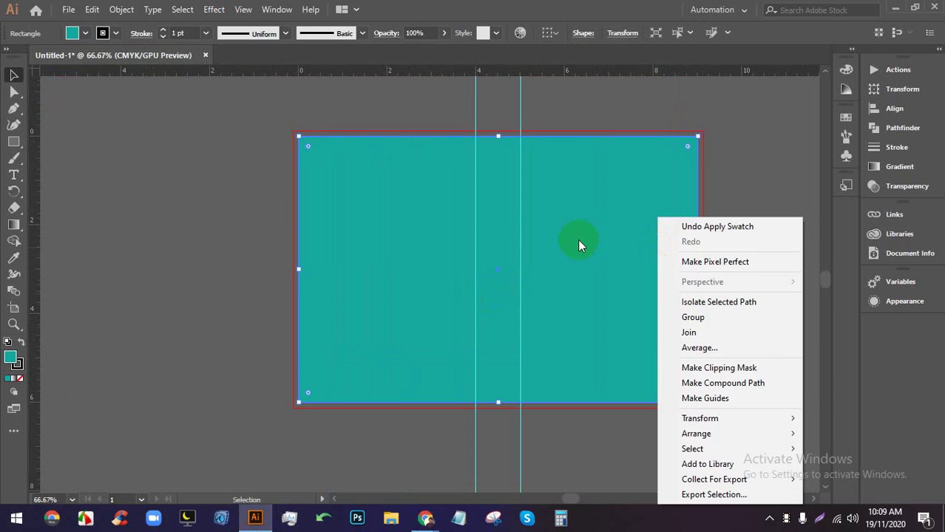
pyautogui.click(353, 179)
pyautogui.click(121, 9)
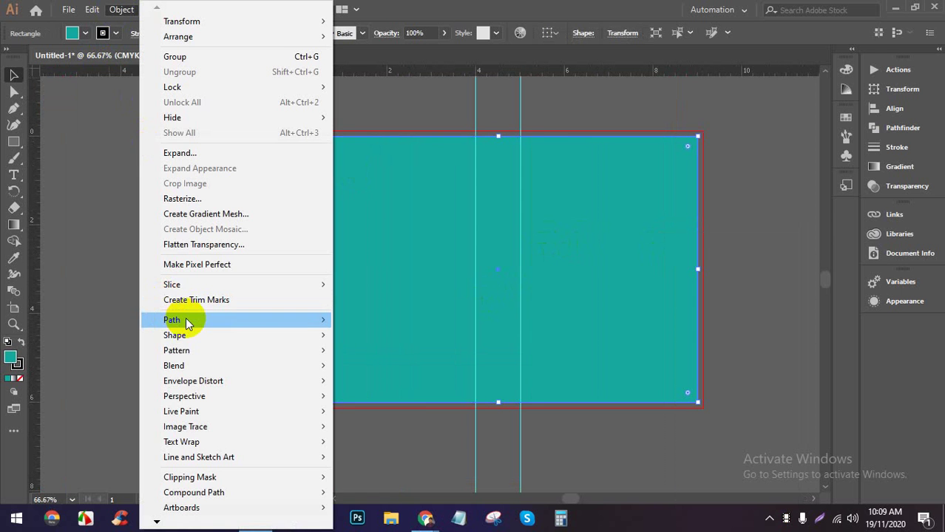
pyautogui.moveTo(172, 320)
pyautogui.click(380, 372)
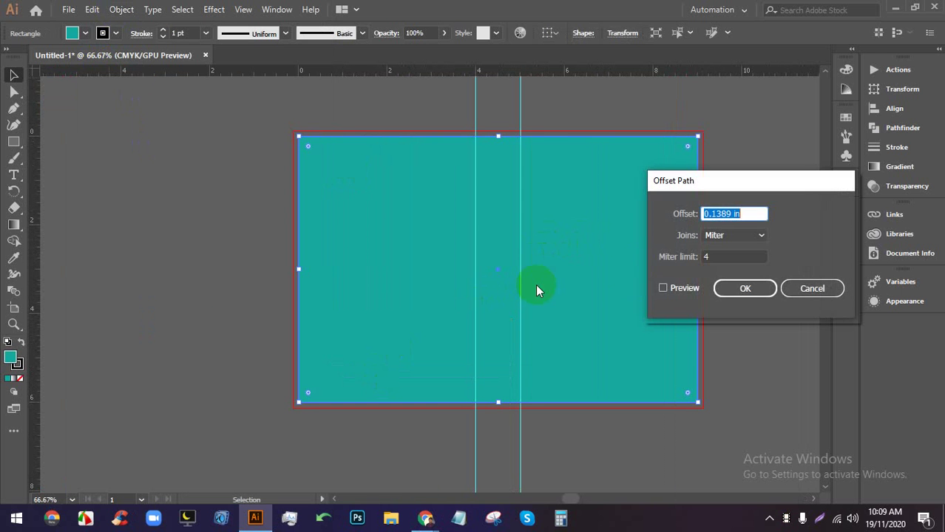
pyautogui.click(677, 288)
# Preview offsets of 0.125 in, 0 in, 0.25 in and -0.125 in on the rectangle
pyautogui.doubleClick(736, 214)
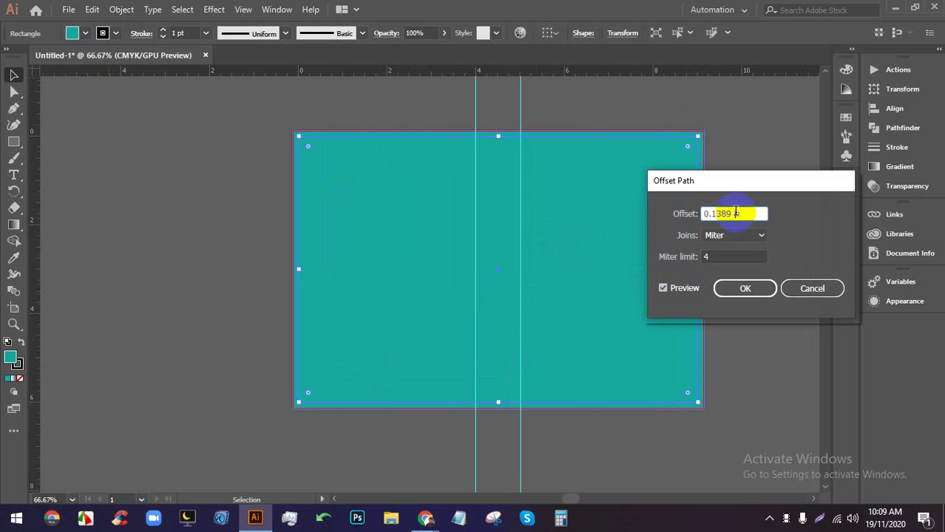
pyautogui.write('0.125')
pyautogui.press('Tab')
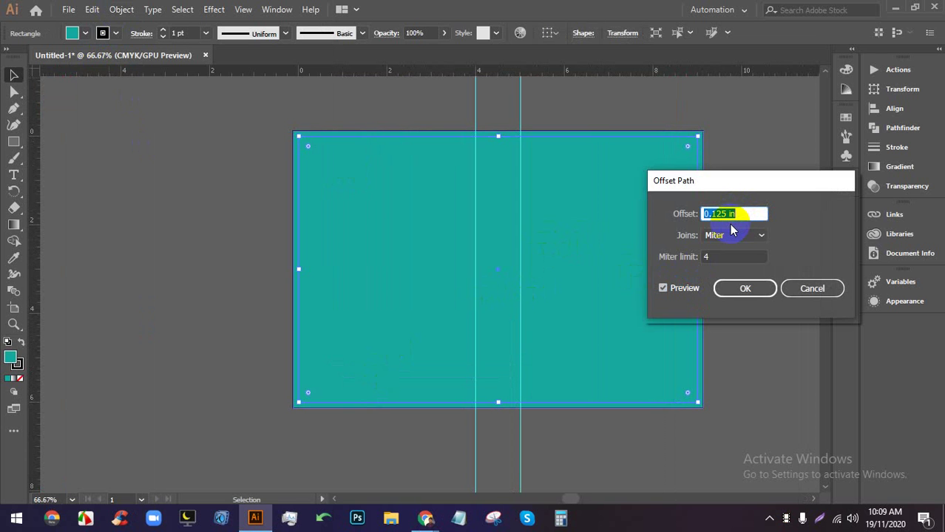
pyautogui.write('0')
pyautogui.press('Tab')
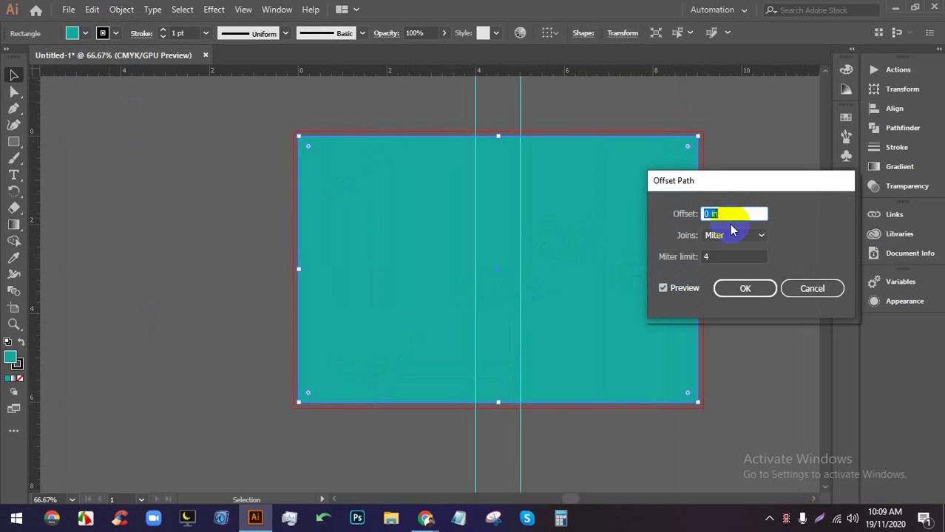
pyautogui.write('0.25')
pyautogui.press('Tab')
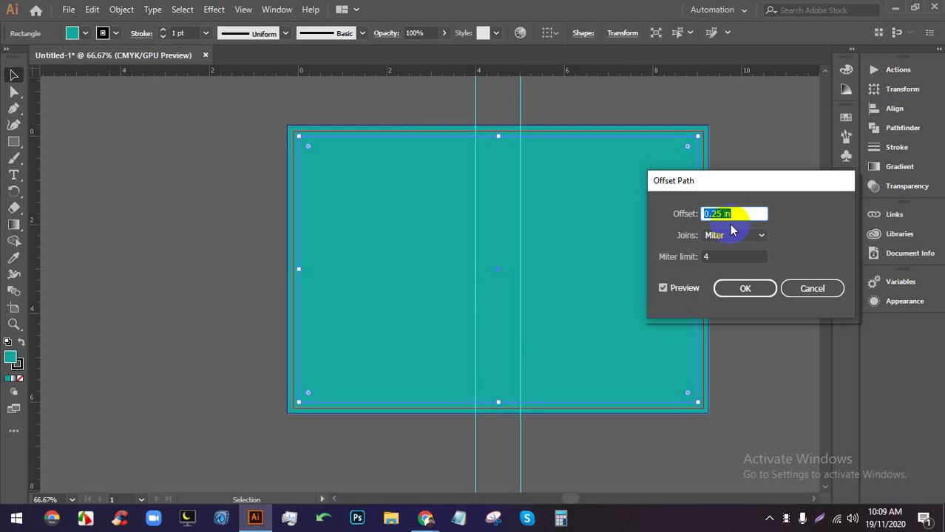
pyautogui.write('-0.125')
pyautogui.press('Tab')
# Offset the rectangle's path inward by -0.25 in with miter joins
pyautogui.write('-0.25')
pyautogui.press('Tab')
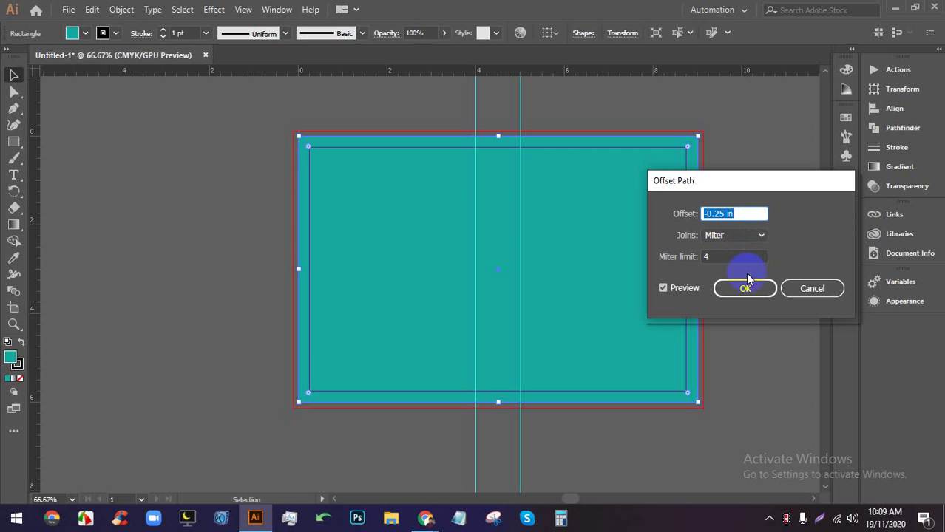
pyautogui.click(744, 287)
pyautogui.click(758, 226)
# Select both the outer and the inner rectangle and remove their strokes
pyautogui.scroll(-2, 740, 222)
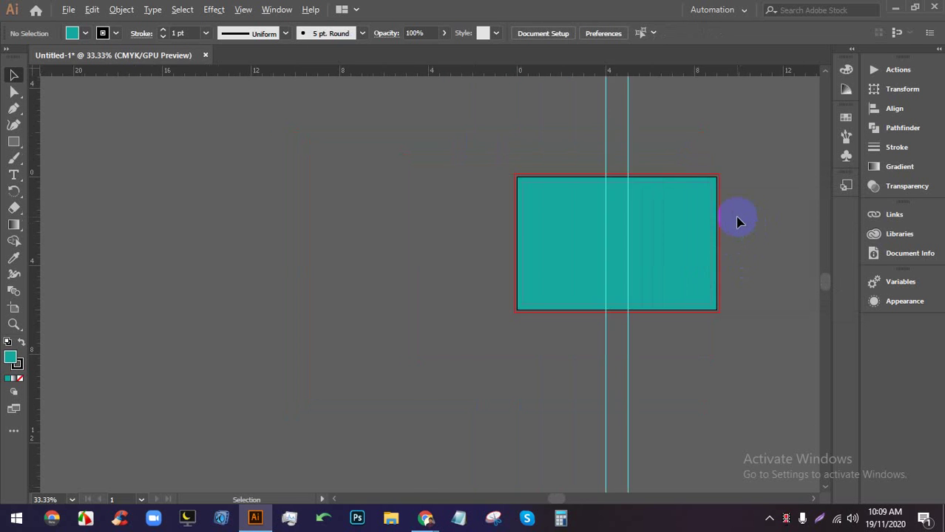
pyautogui.scroll(2, 747, 217)
pyautogui.moveTo(746, 217); pyautogui.dragTo(653, 212)
pyautogui.click(619, 201)
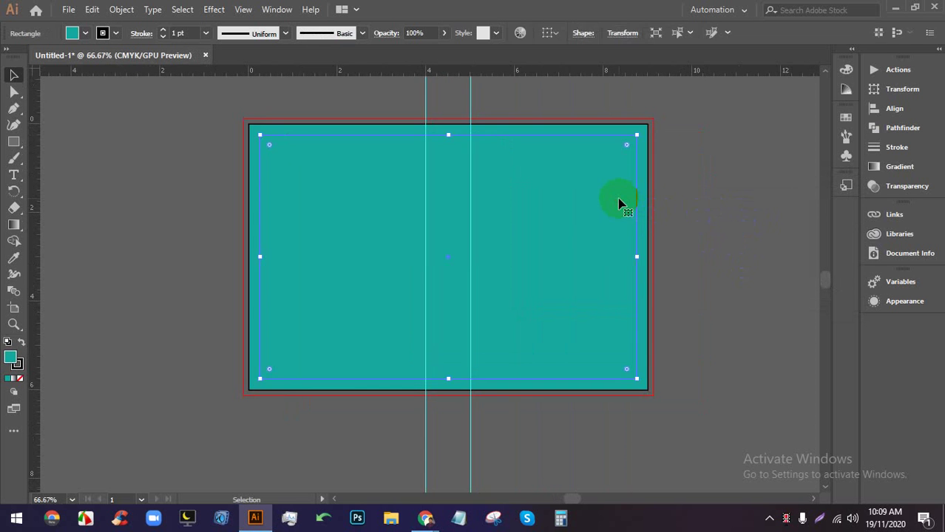
pyautogui.click(660, 196)
pyautogui.click(593, 158)
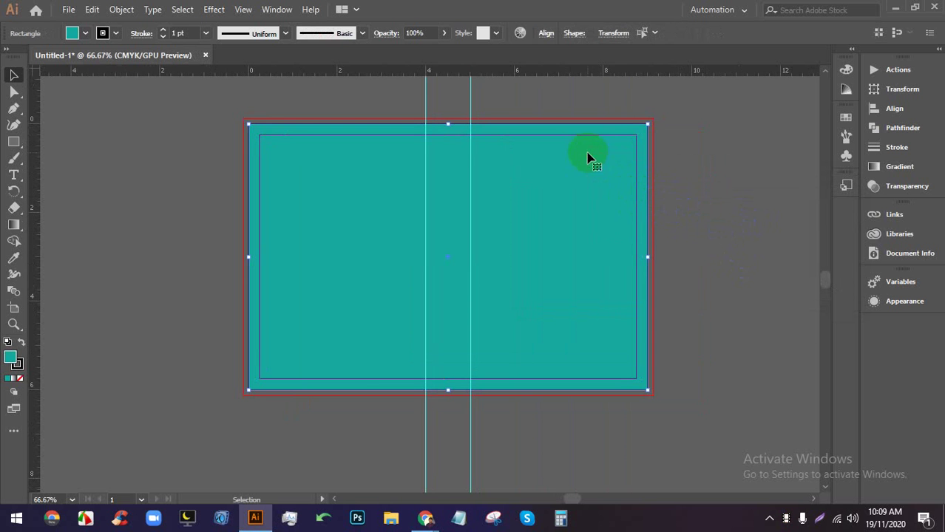
pyautogui.click(85, 34)
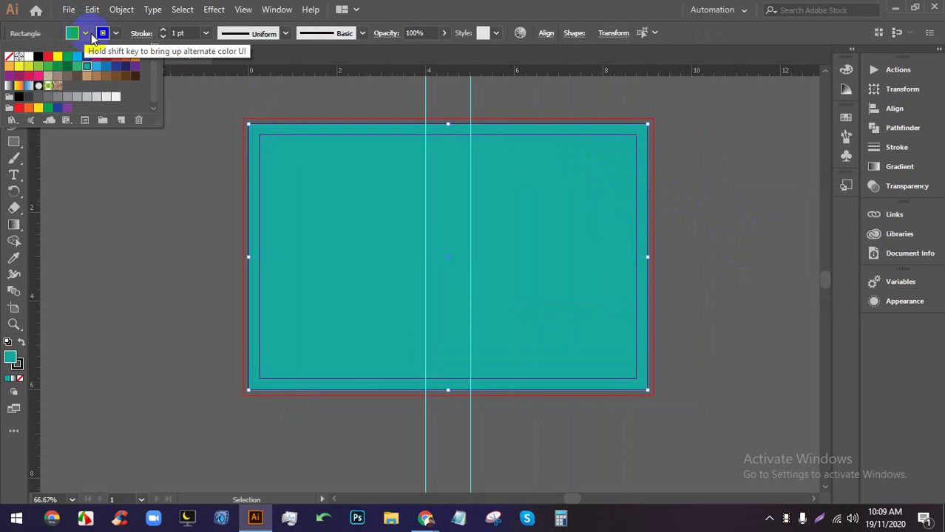
pyautogui.click(116, 33)
pyautogui.click(14, 59)
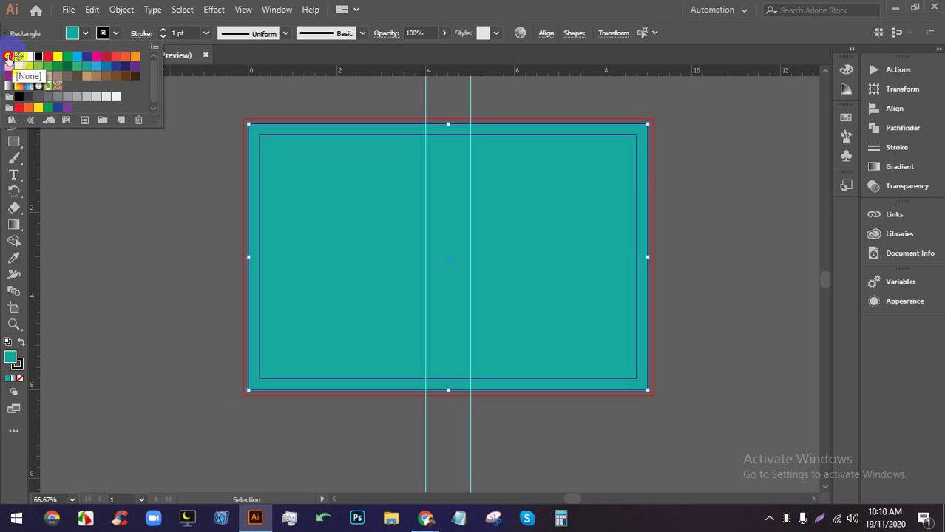
pyautogui.click(9, 57)
pyautogui.click(728, 187)
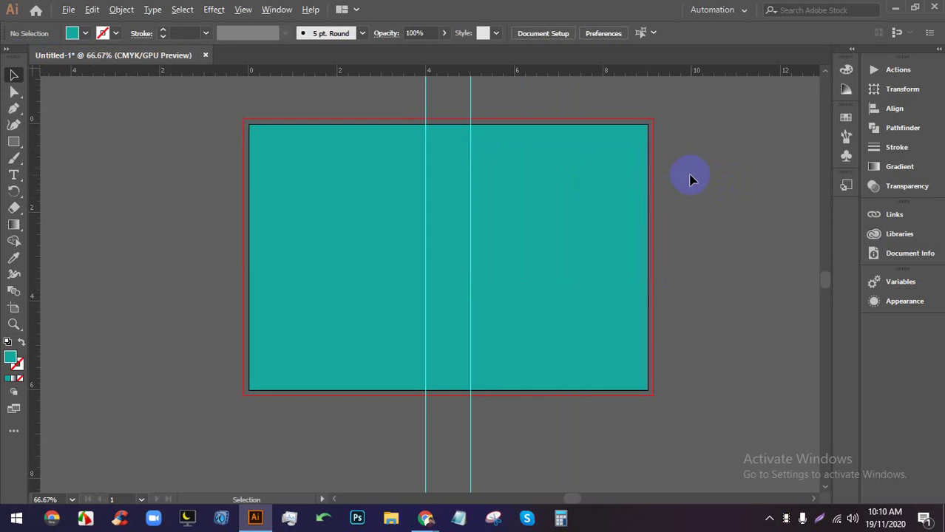
# Convert the inner offset rectangle into guides marking the safe margin
pyautogui.click(625, 213)
pyautogui.hscroll(2, 624, 203)
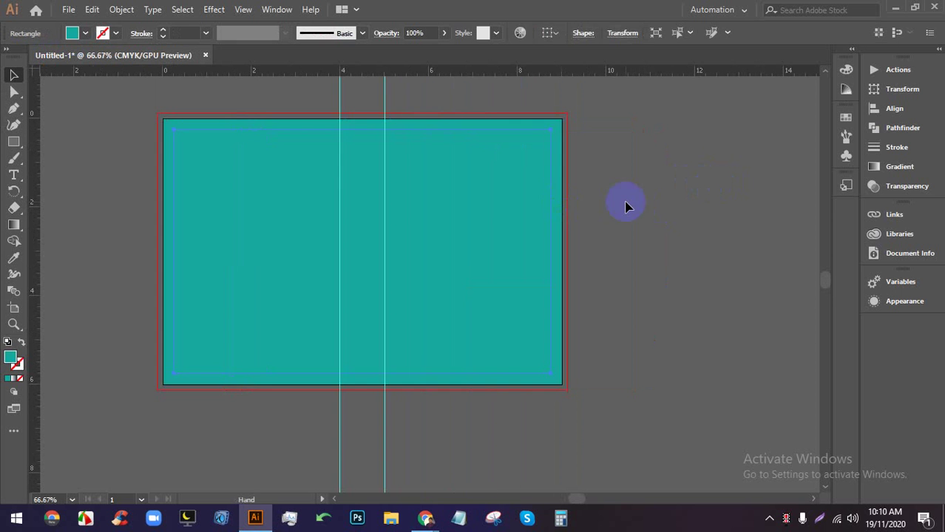
pyautogui.click(574, 190)
pyautogui.scroll(3, 574, 190)
pyautogui.scroll(-1, 592, 185)
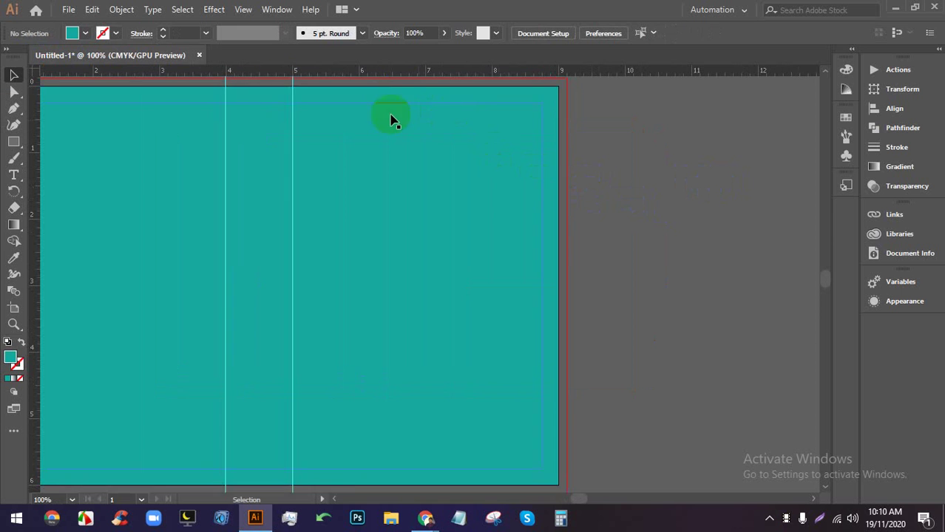
pyautogui.scroll(-1, 608, 184)
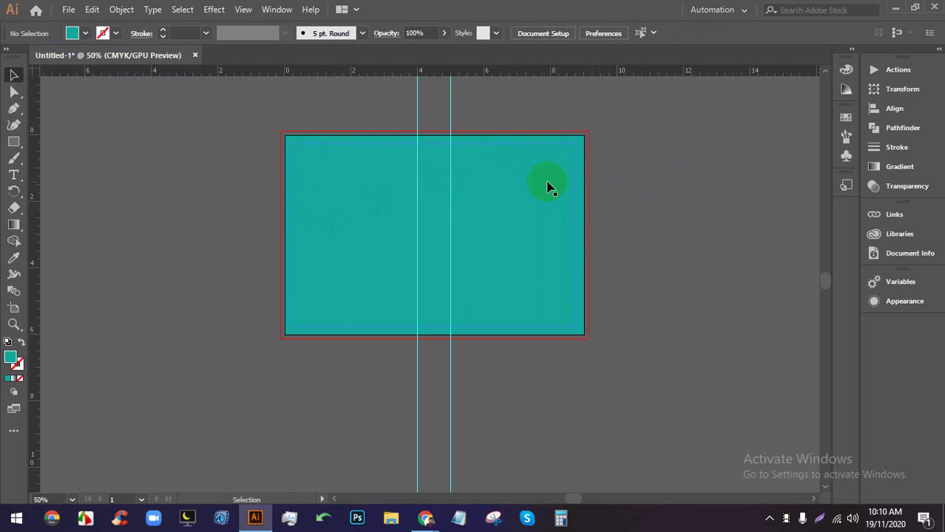
pyautogui.click(519, 185)
pyautogui.rightClick(517, 185)
pyautogui.click(569, 362)
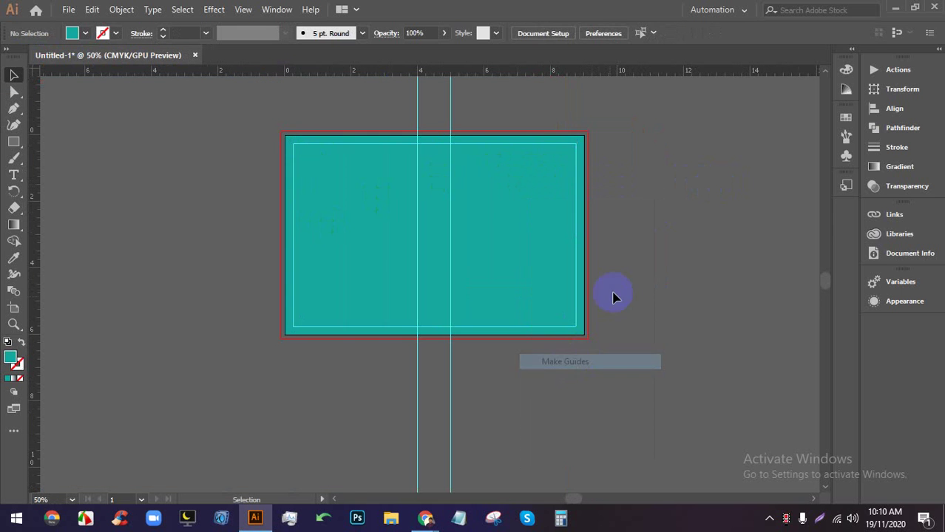
# Start saving the document and browse to the 44 folder inside 44-46 as the save location
pyautogui.scroll(1, 608, 177)
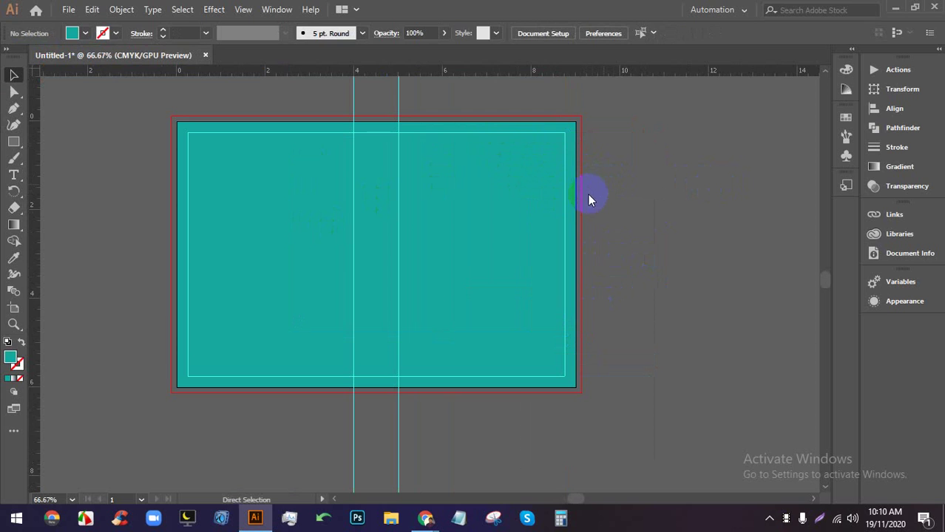
pyautogui.hotkey('ctrl', 's')
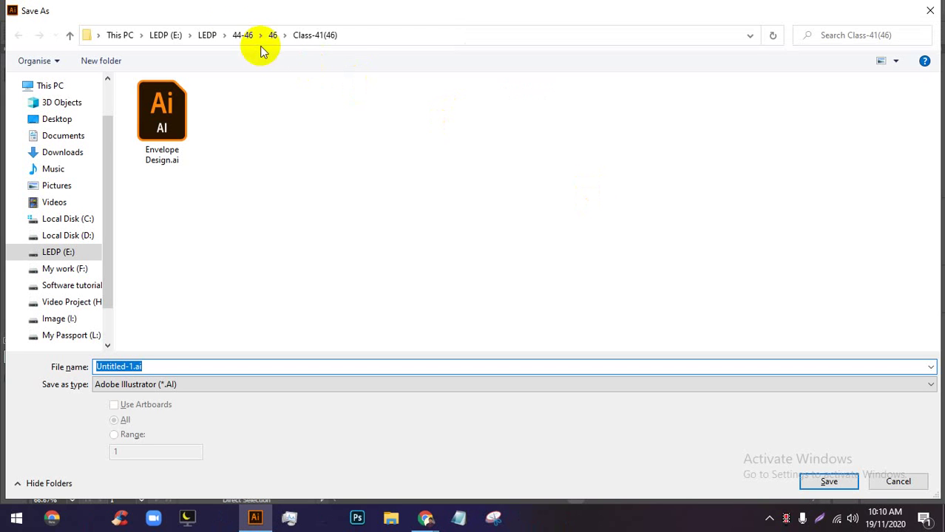
pyautogui.click(244, 35)
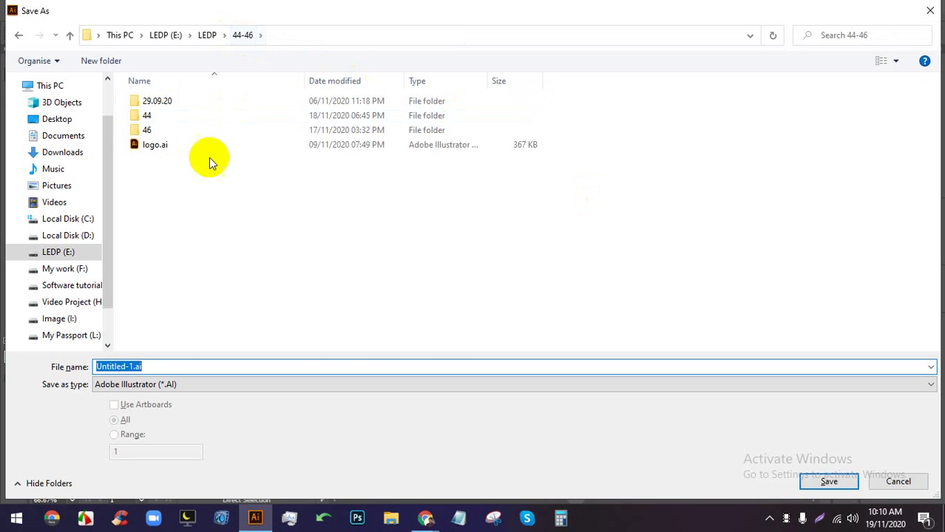
pyautogui.doubleClick(173, 116)
pyautogui.scroll(-7, 303, 226)
pyautogui.scroll(-2, 307, 226)
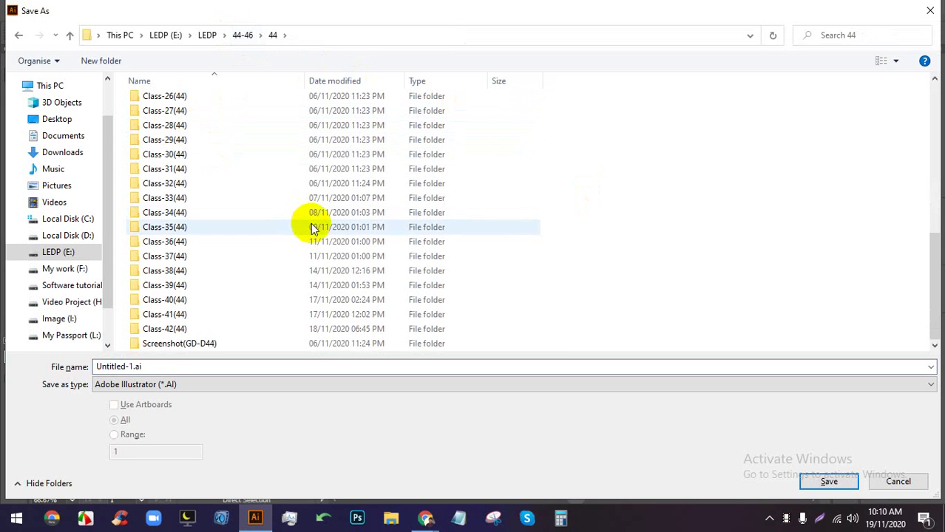
# Create a new folder named Class-43(44) inside the 44 folder and open it
pyautogui.rightClick(637, 196)
pyautogui.moveTo(727, 329)
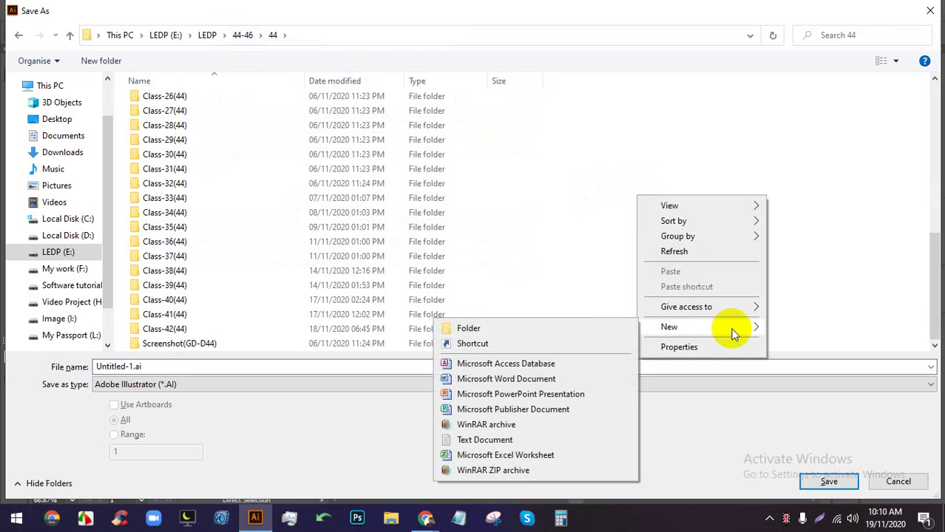
pyautogui.click(583, 330)
pyautogui.write('Cl')
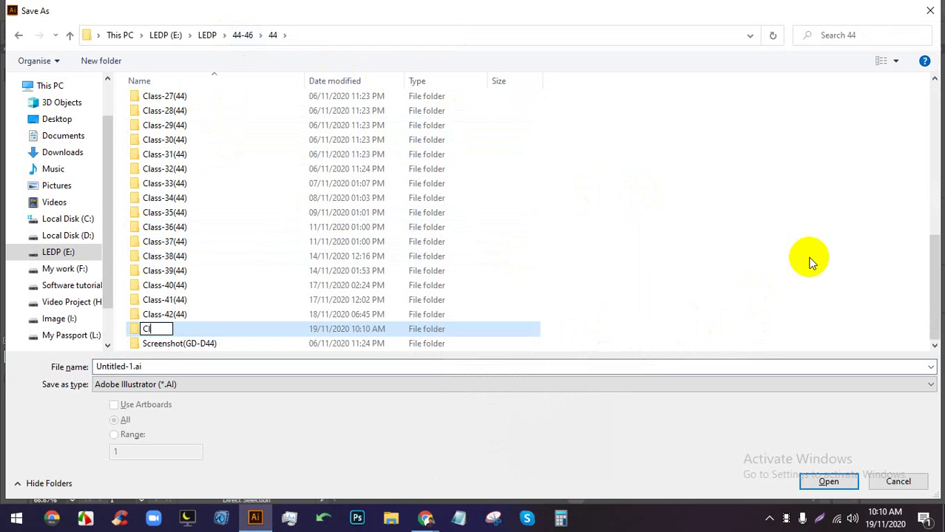
pyautogui.write('ass-43(')
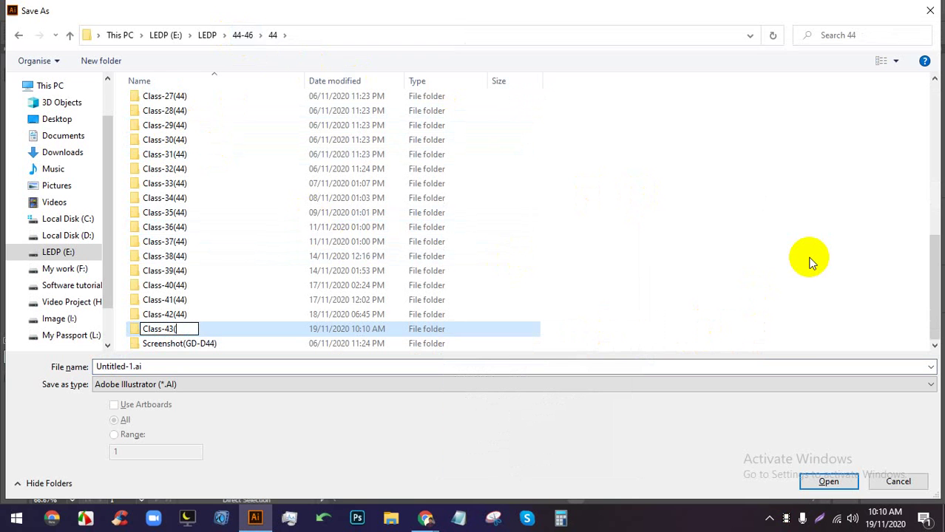
pyautogui.write('44')
pyautogui.press('Return')
pyautogui.press('Return')
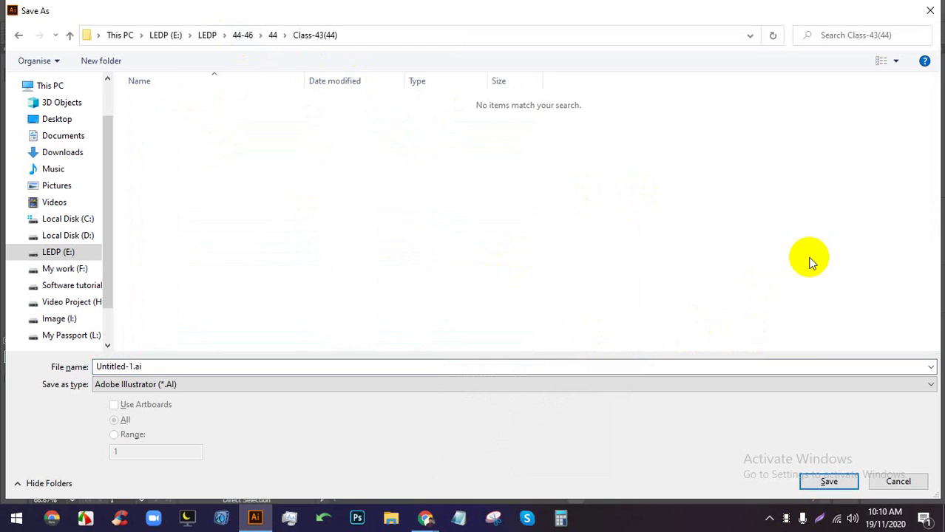
# Save the document in the Class-43(44) folder as an Adobe Illustrator file named Book Cover, accepting the default save options
pyautogui.tripleClick(316, 367)
pyautogui.write('Book')
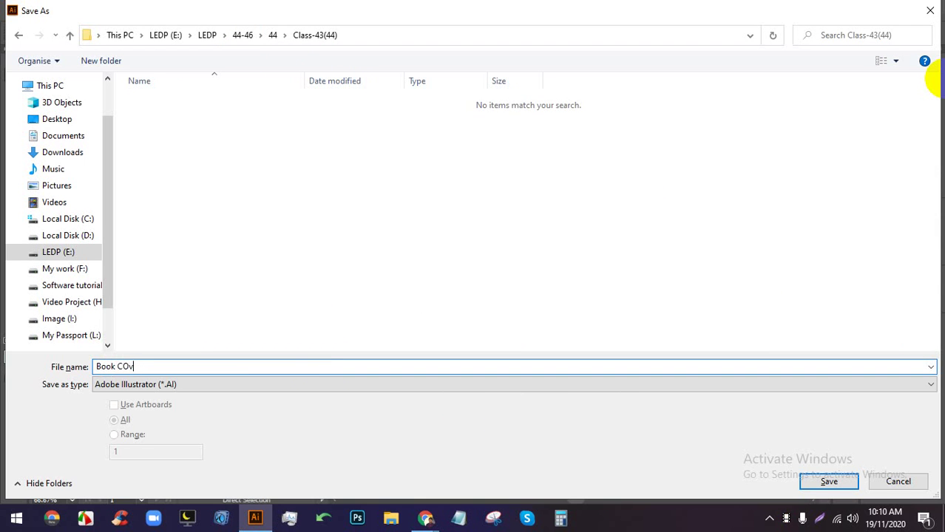
pyautogui.write(' COv')
pyautogui.press('BackSpace')
pyautogui.press('BackSpace')
pyautogui.press('Return')
pyautogui.press('Return')
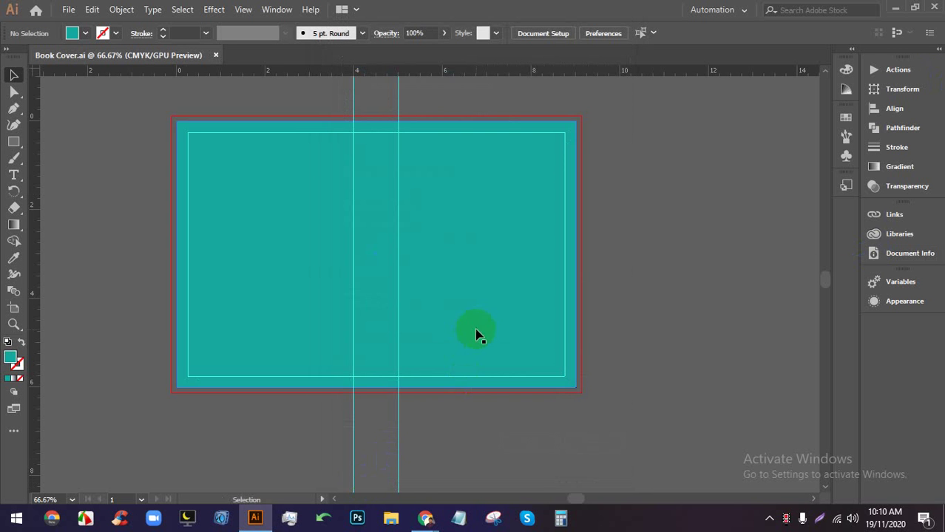
# Switch to the Google Meet call in Chrome and admit everyone waiting to join
pyautogui.scroll(1, 530, 158)
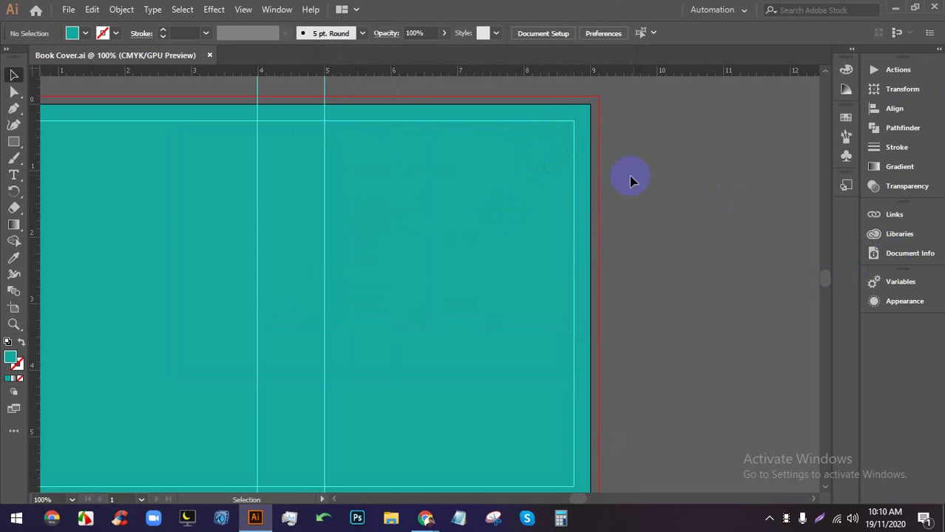
pyautogui.scroll(-1, 590, 237)
pyautogui.hscroll(-1, 565, 255)
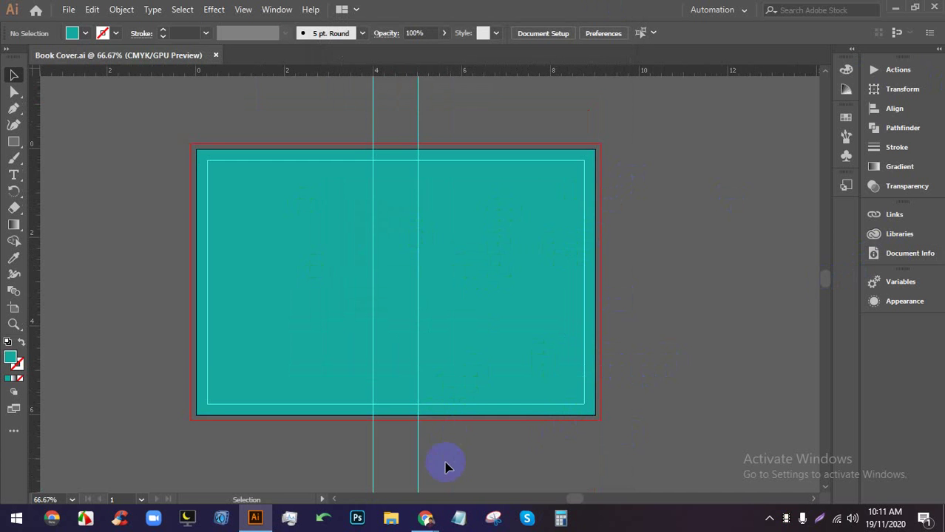
pyautogui.click(399, 443)
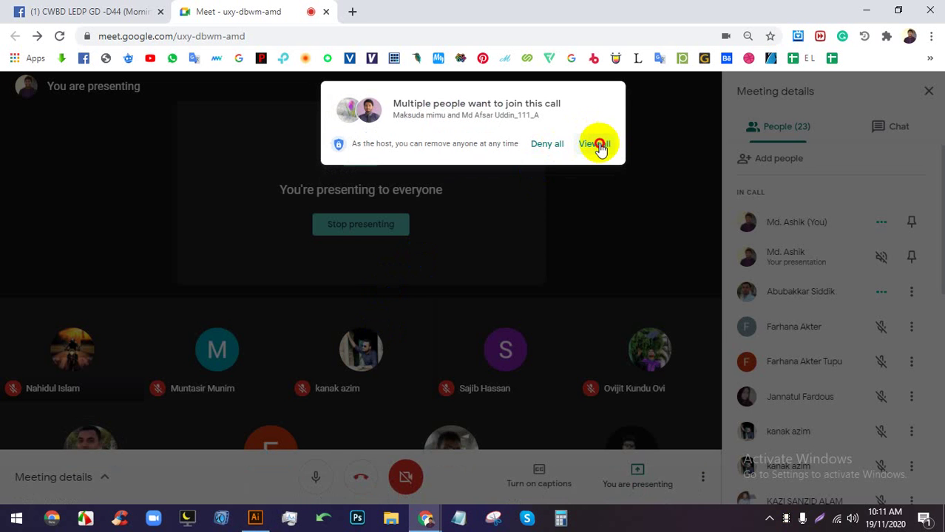
pyautogui.click(595, 145)
pyautogui.click(588, 229)
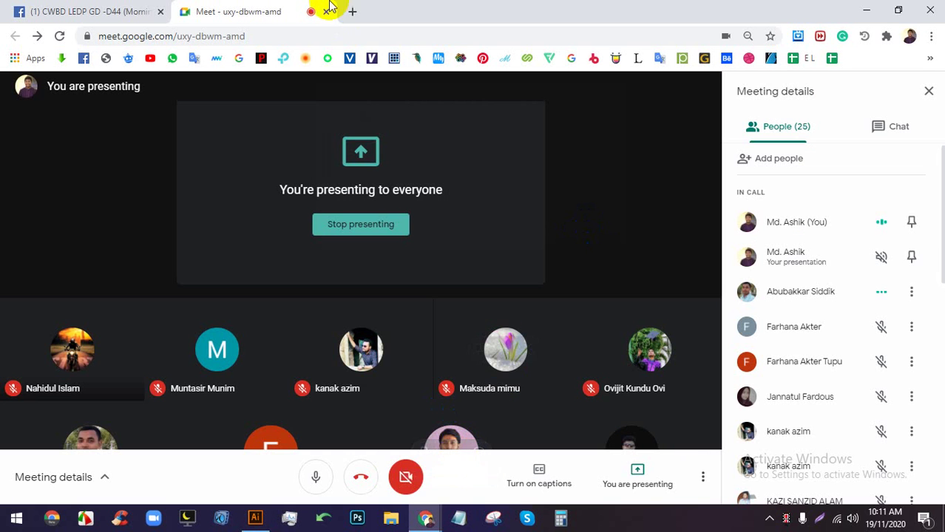
# Run a Google voice search for bulb in a new browser tab and show the image results
pyautogui.click(352, 11)
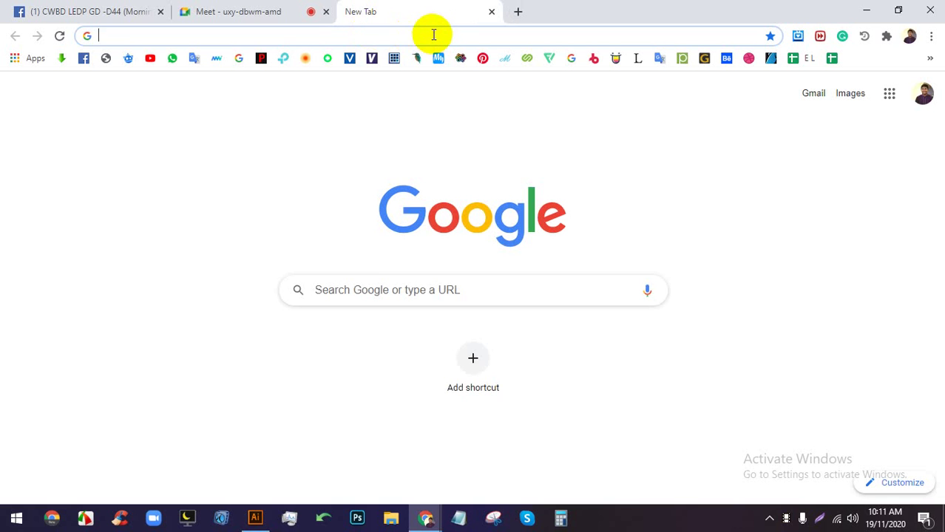
pyautogui.click(648, 293)
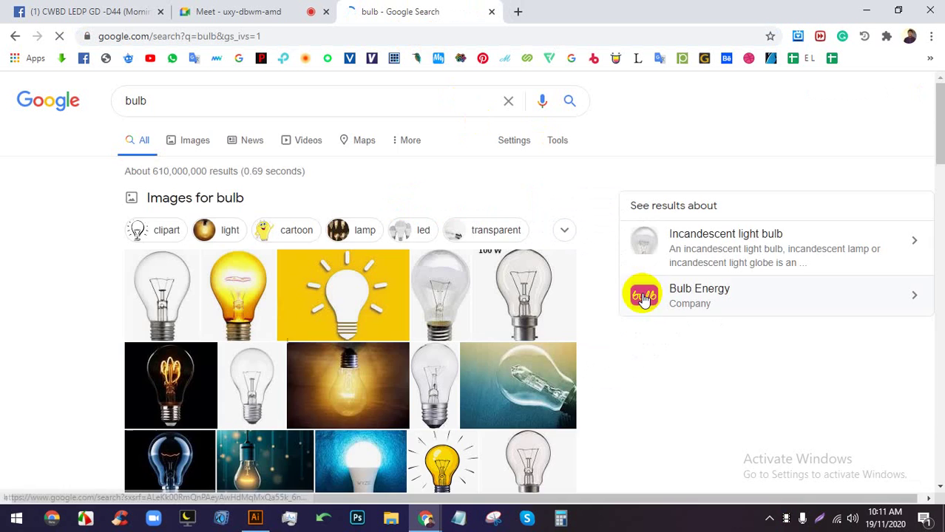
pyautogui.click(198, 141)
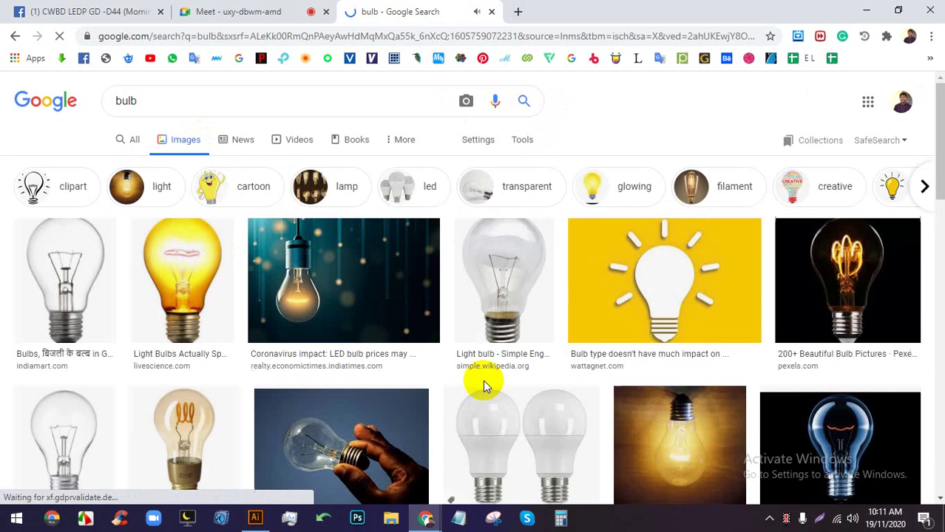
# Look through the bulb image results and return to the book cover mockup photo on Facebook
pyautogui.scroll(-6, 523, 364)
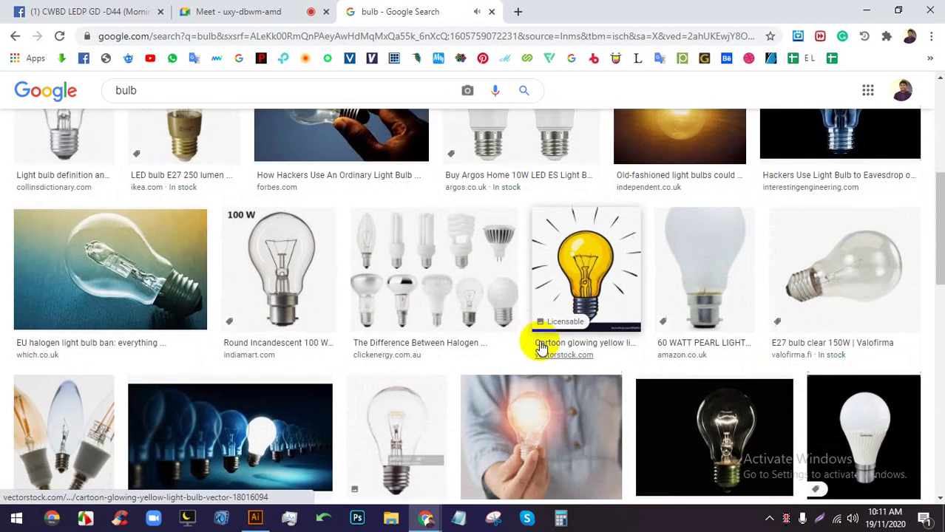
pyautogui.scroll(-6, 544, 347)
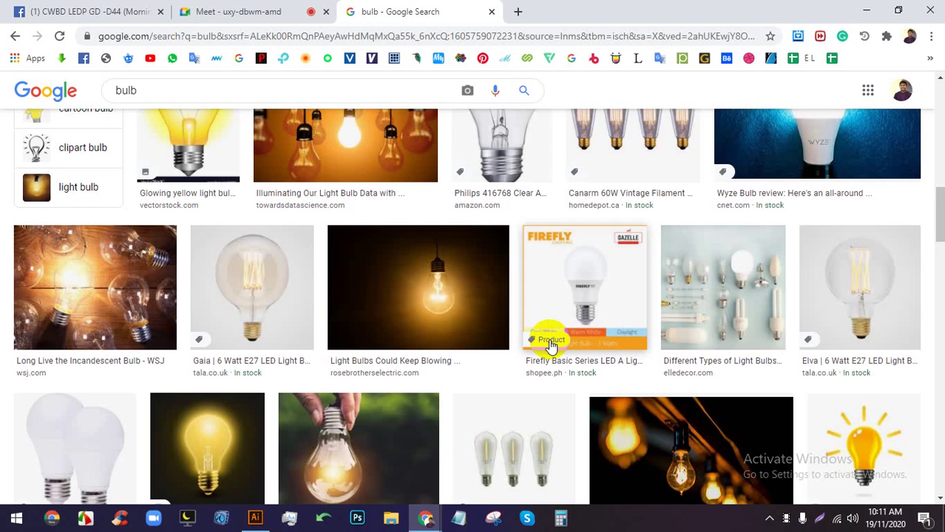
pyautogui.scroll(-6, 552, 344)
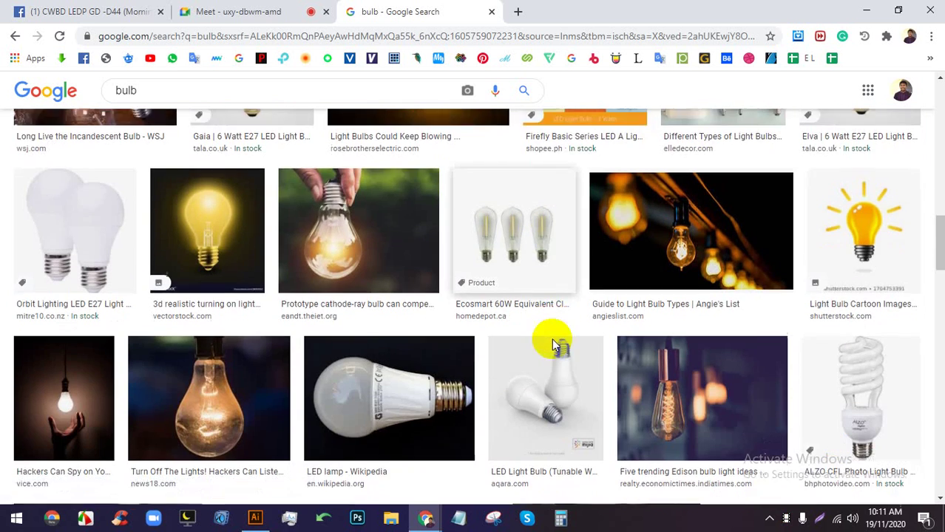
pyautogui.scroll(-9, 560, 346)
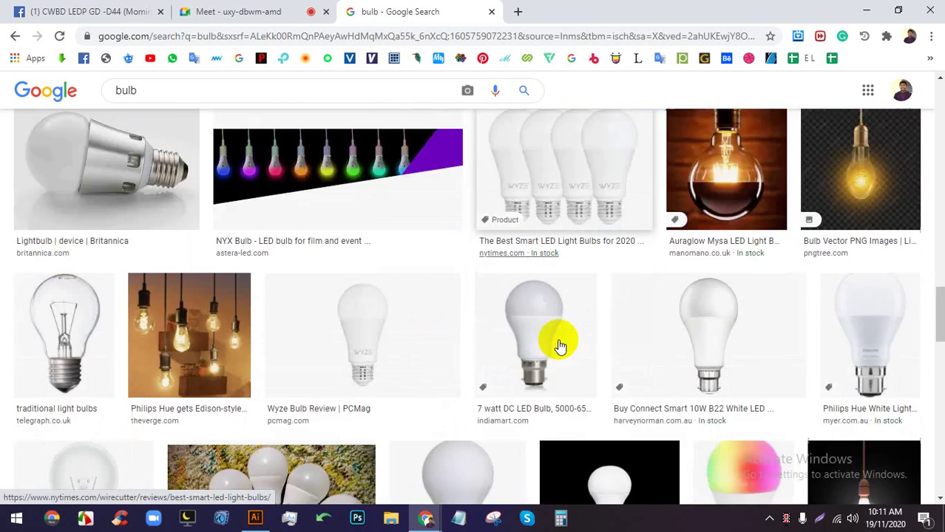
pyautogui.scroll(-1, 560, 346)
pyautogui.scroll(3, 554, 337)
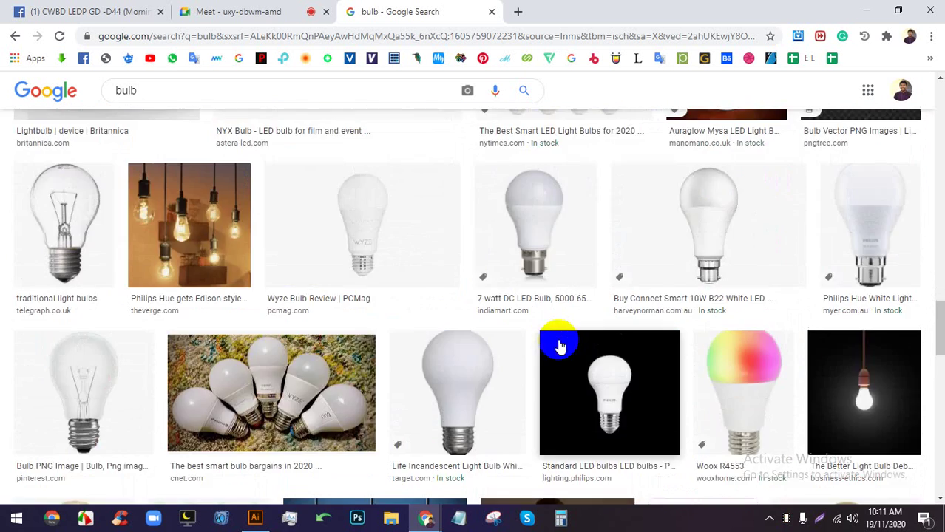
pyautogui.click(59, 8)
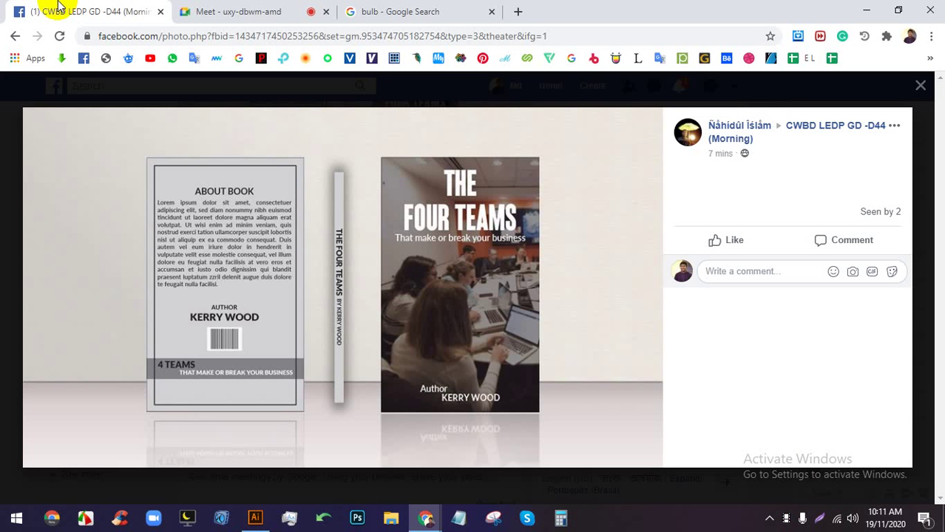
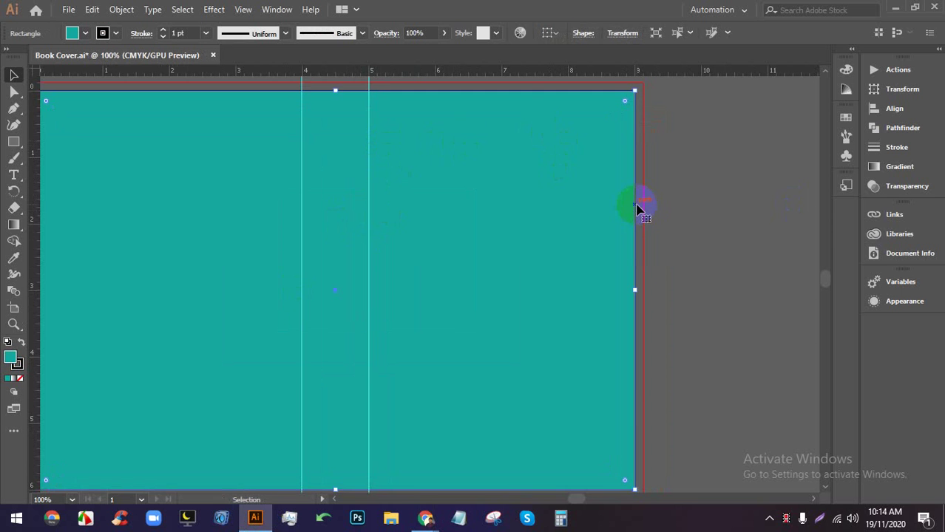
pyautogui.scroll(-1, 561, 190)
pyautogui.moveTo(666, 230); pyautogui.dragTo(656, 228)
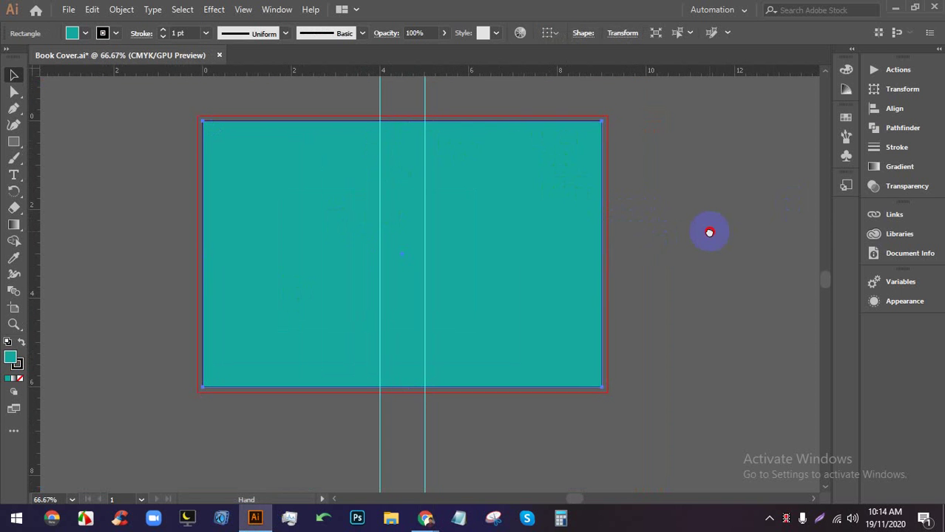
pyautogui.click(563, 219)
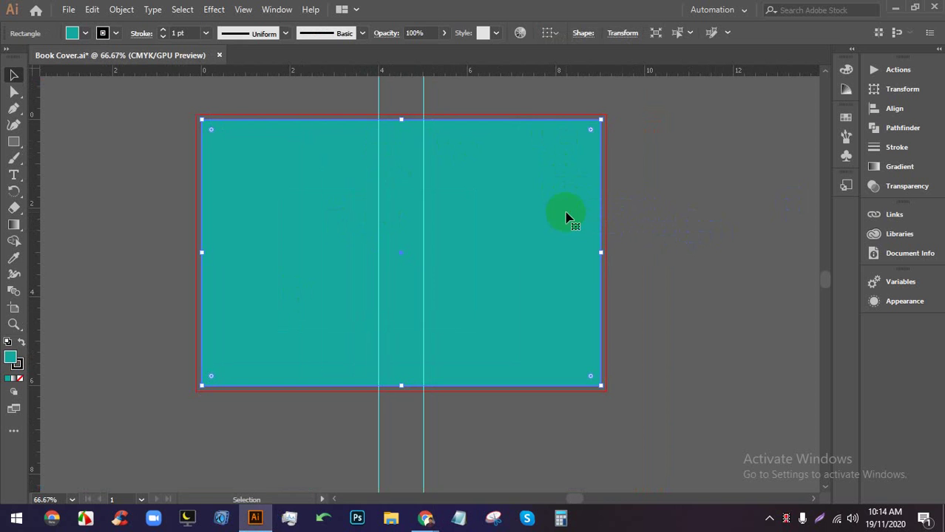
pyautogui.press('a')
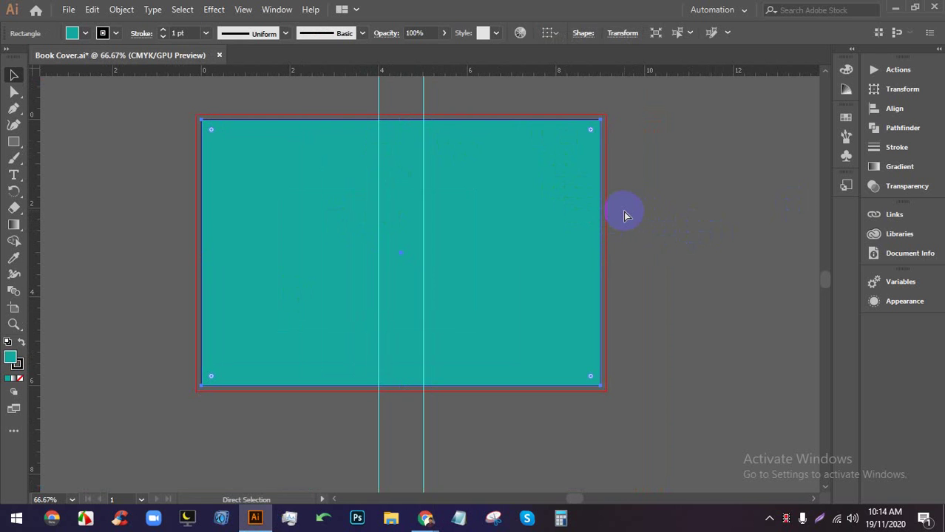
pyautogui.press('v')
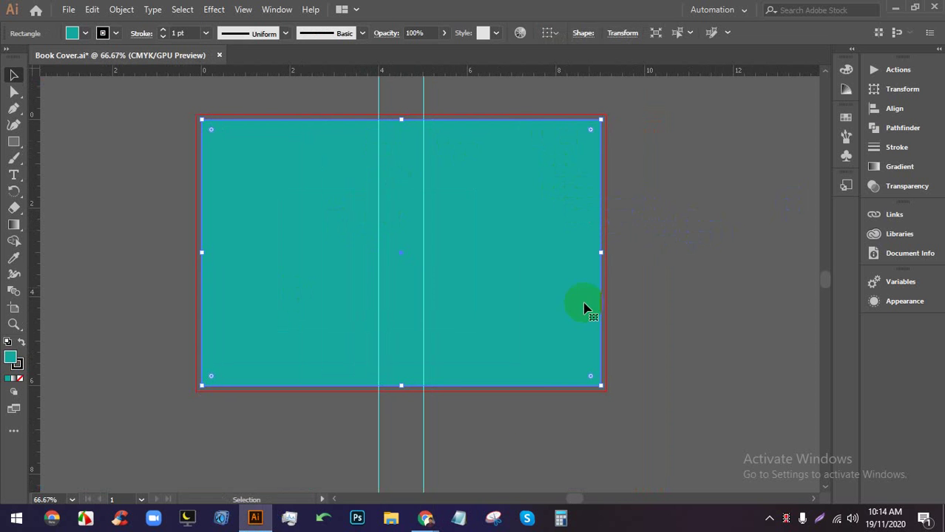
# Switch to Chrome and bring up the ongoing Google Meet call
pyautogui.moveTo(425, 518)
pyautogui.click(373, 460)
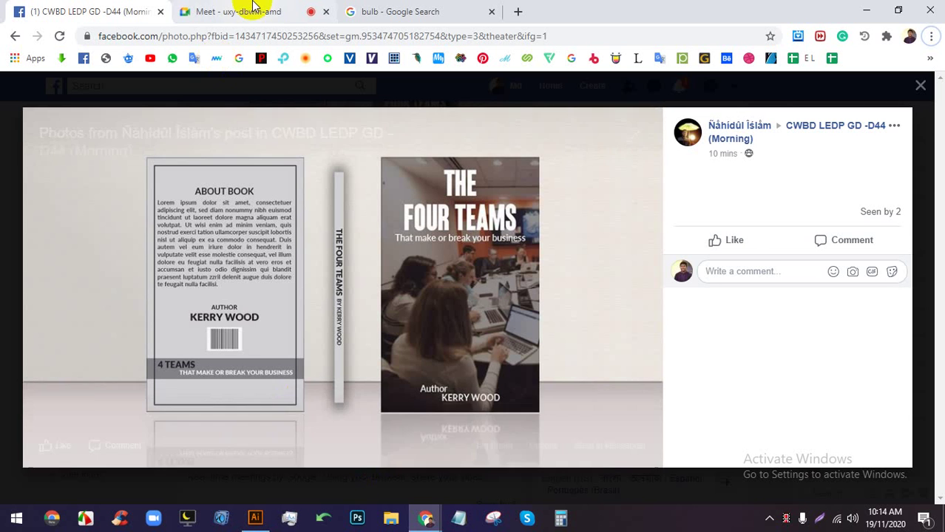
pyautogui.click(244, 9)
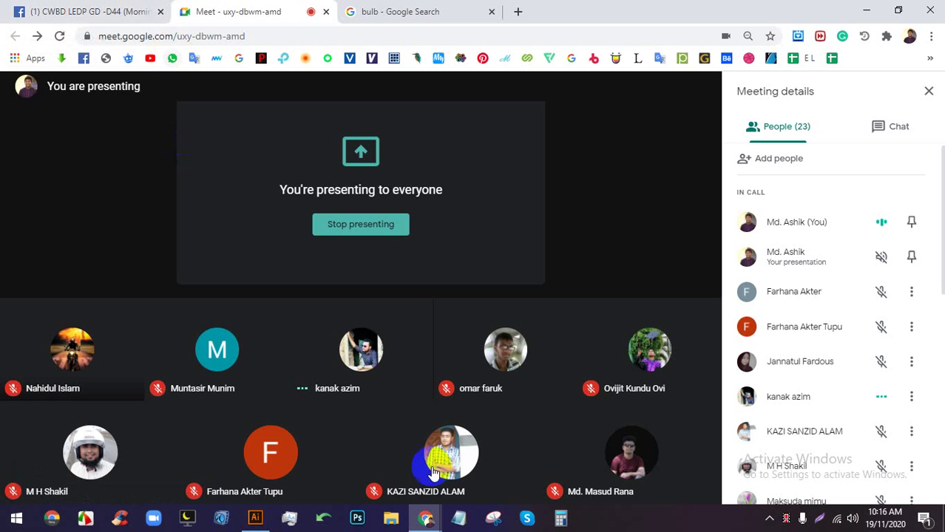
# Switch back to Illustrator and examine the cover rectangle's edges against the artboard and bleed
pyautogui.click(255, 519)
pyautogui.hotkey('ctrl', '-')
pyautogui.scroll(5, 471, 281)
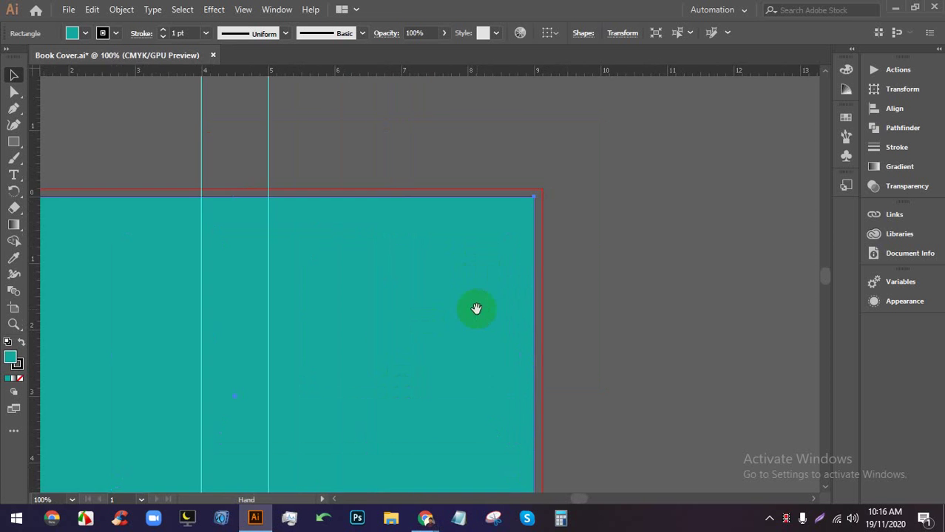
pyautogui.scroll(-2, 492, 217)
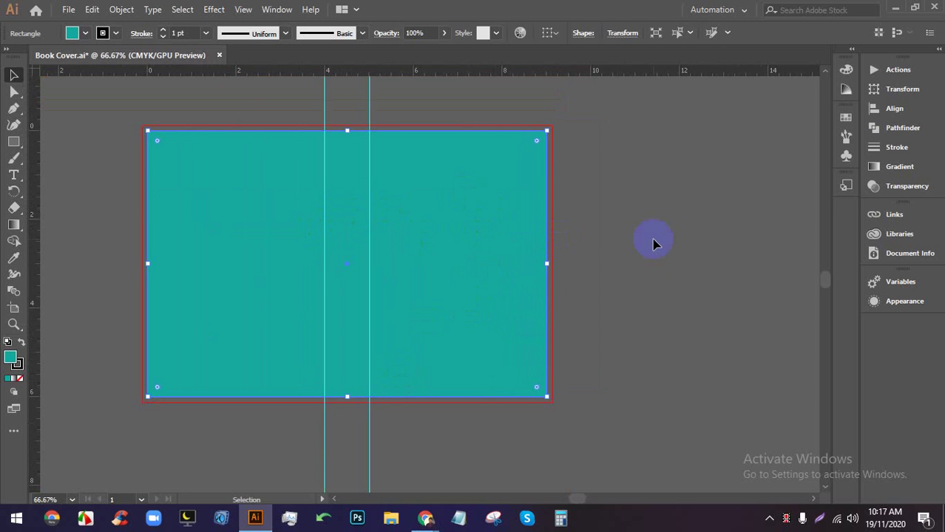
pyautogui.click(625, 306)
pyautogui.click(468, 262)
pyautogui.press('a')
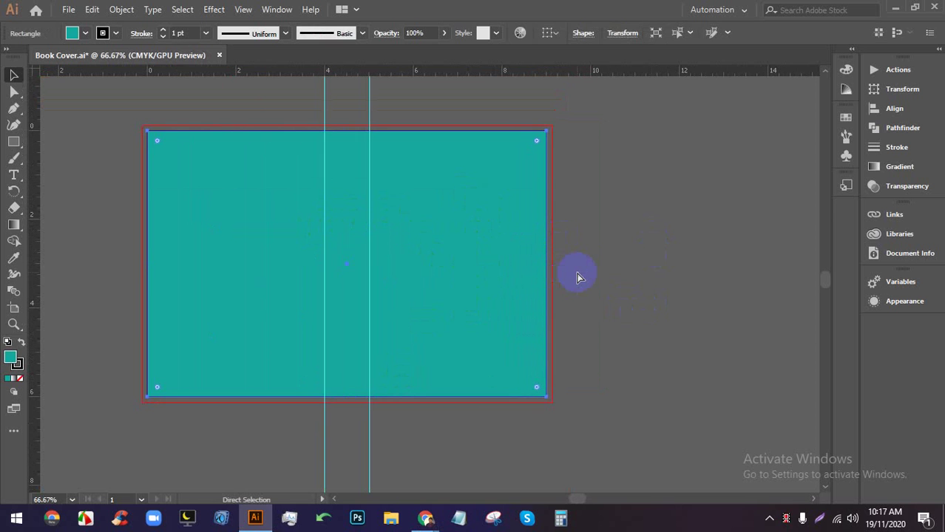
pyautogui.click(579, 277)
pyautogui.press('v')
pyautogui.click(295, 221)
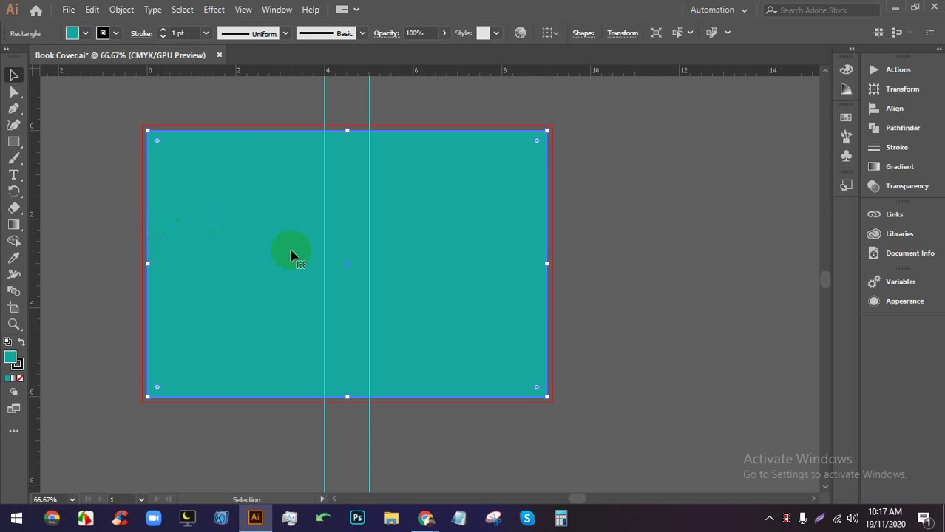
pyautogui.scroll(-1, 318, 274)
pyautogui.scroll(2, 329, 281)
pyautogui.press('a')
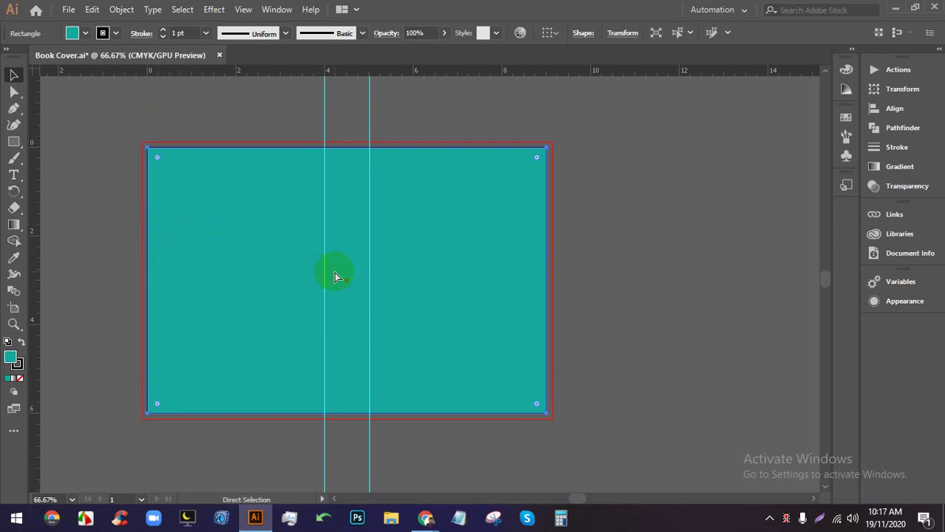
# Create a new document 11 in wide and 8 in high, keeping the 0.125 in bleed on all sides
pyautogui.hscroll(1, 334, 277)
pyautogui.press('v')
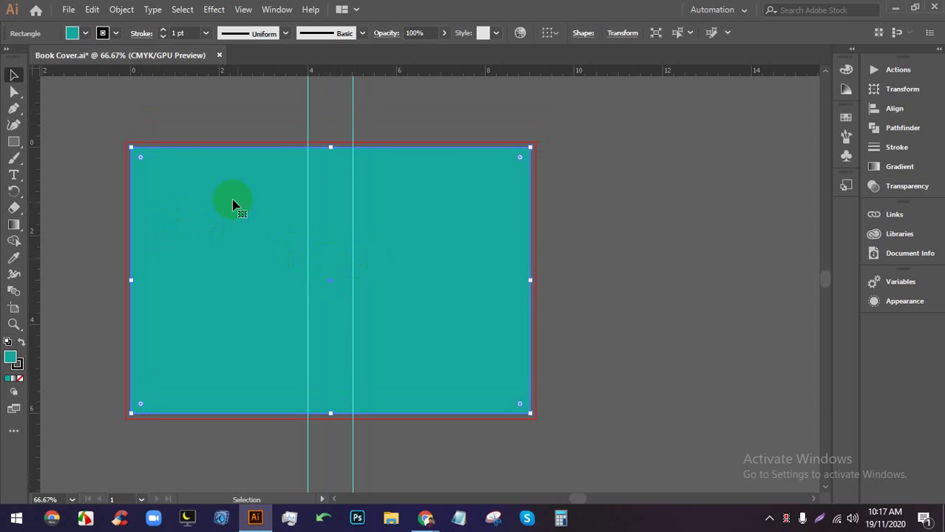
pyautogui.click(68, 9)
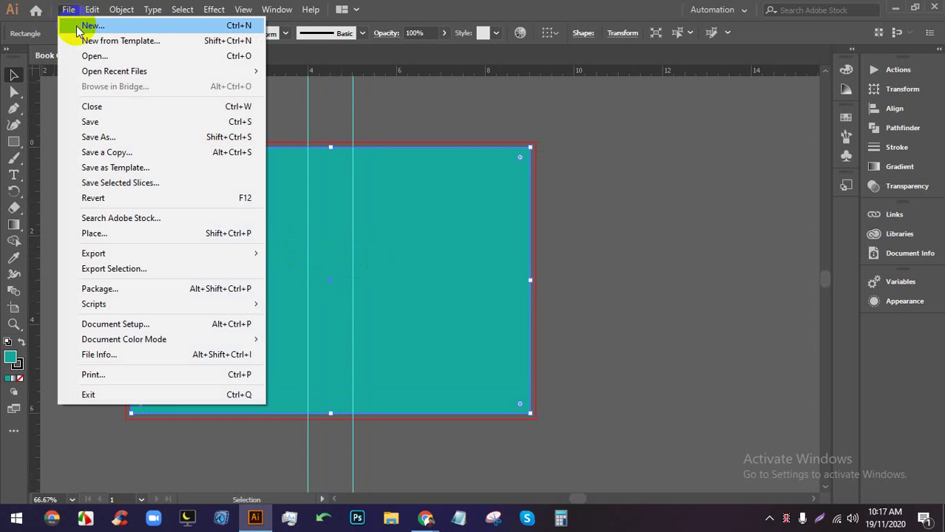
pyautogui.click(78, 27)
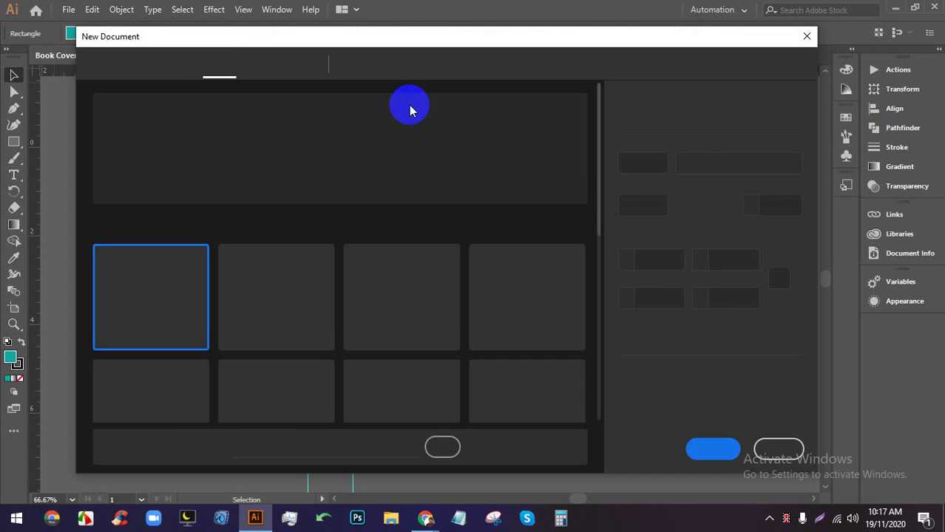
pyautogui.click(627, 165)
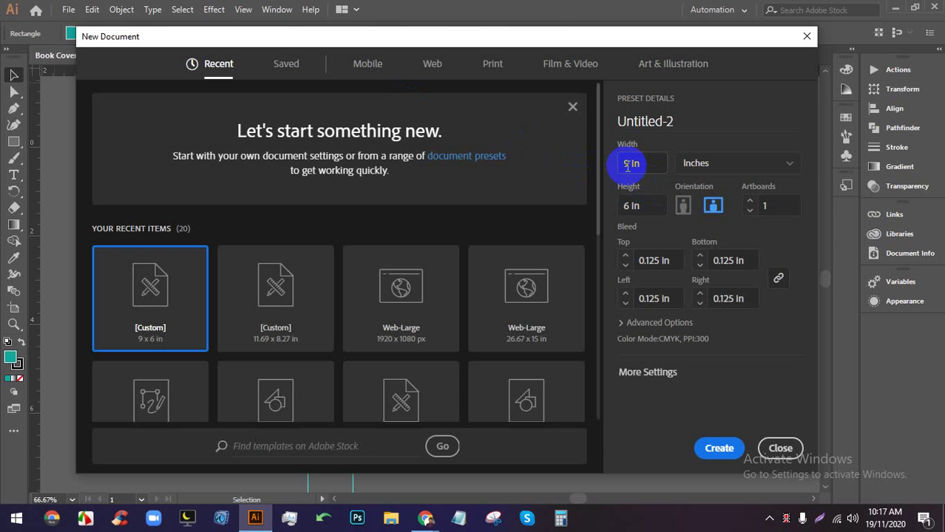
pyautogui.click(624, 165)
pyautogui.click(620, 168)
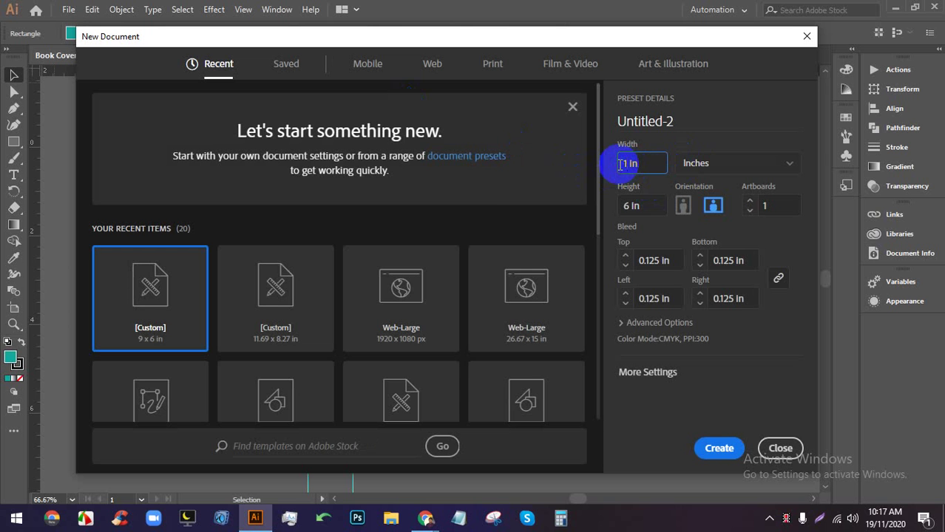
pyautogui.click(628, 207)
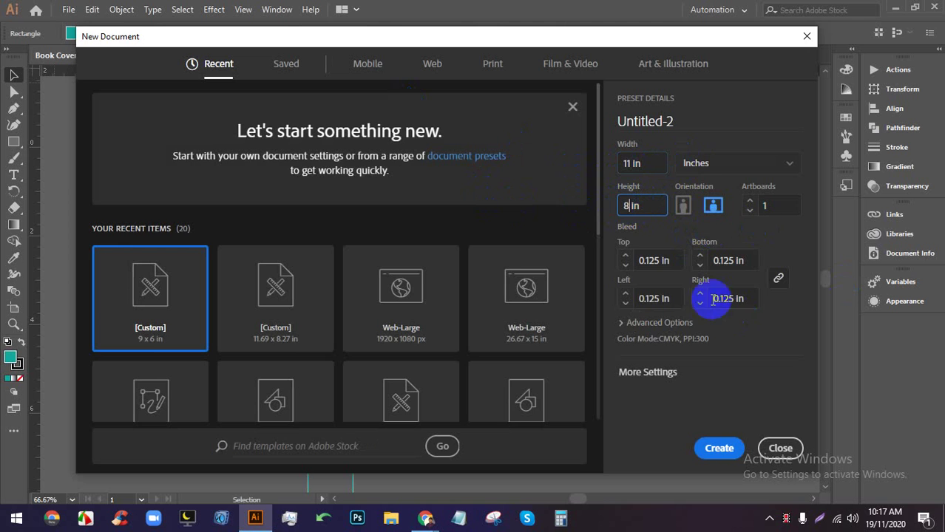
pyautogui.click(728, 448)
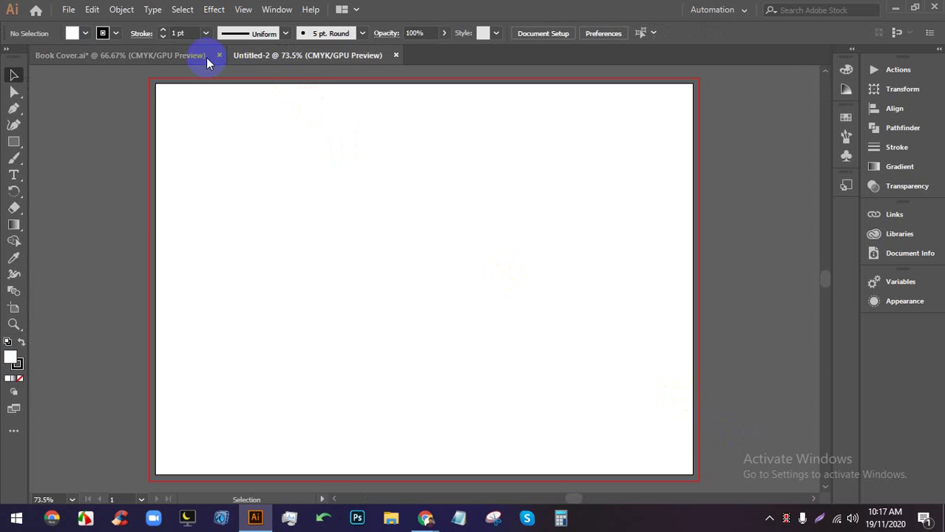
# Close the Book Cover.ai document and set the new document's ruler units to inches
pyautogui.click(218, 56)
pyautogui.click(538, 275)
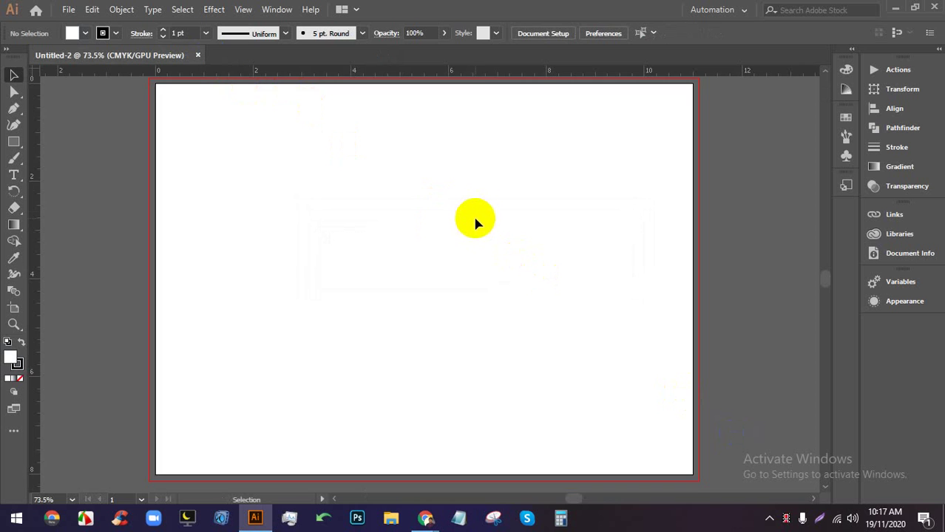
pyautogui.hotkey('ctrl', 'r')
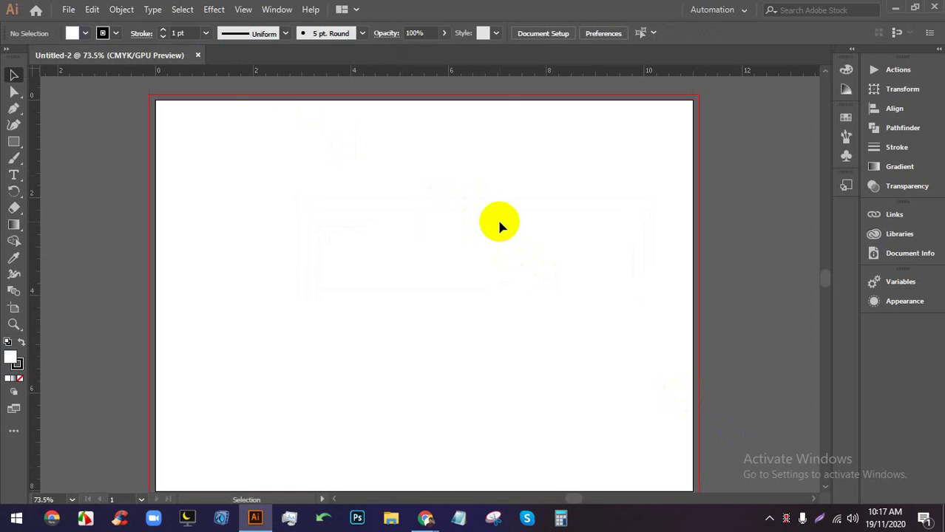
pyautogui.rightClick(501, 74)
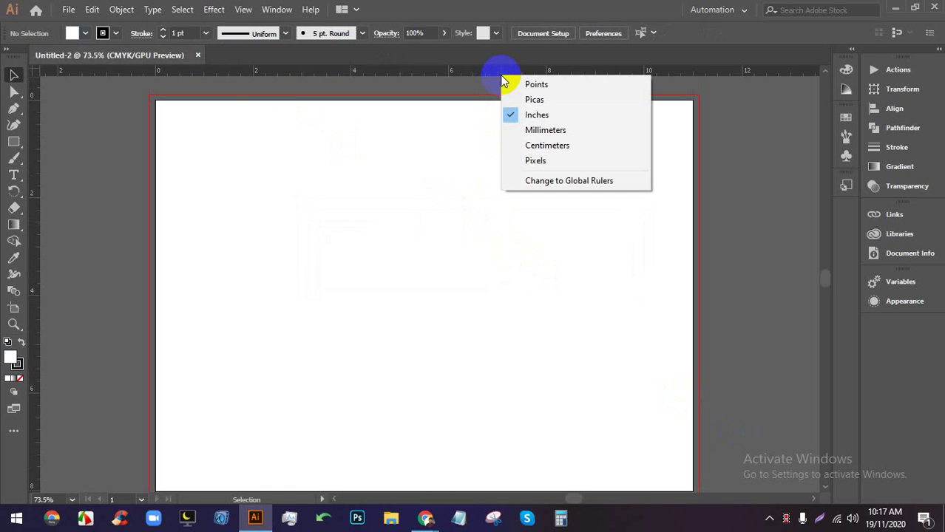
pyautogui.click(537, 116)
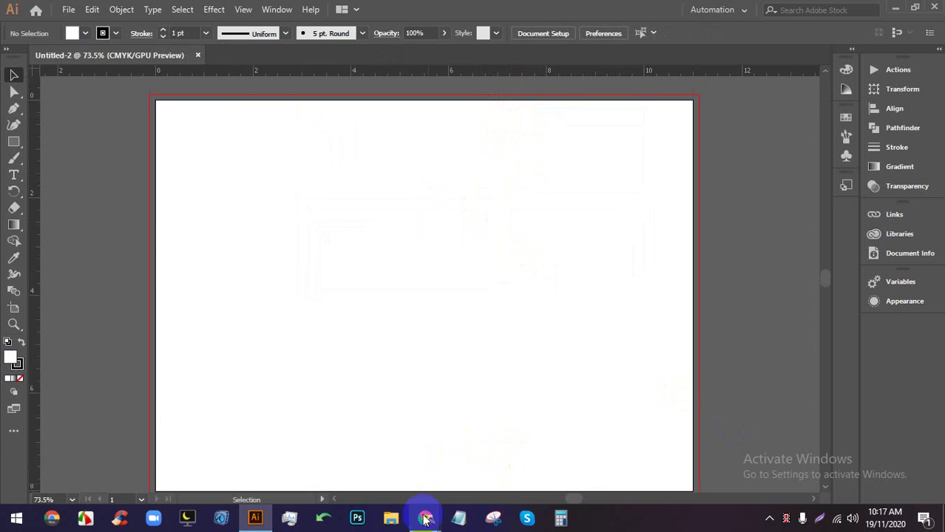
# Switch to Chrome, leave the book cover photo on Facebook and open the LEDP GD-D44 group conversation
pyautogui.moveTo(425, 518)
pyautogui.click(399, 488)
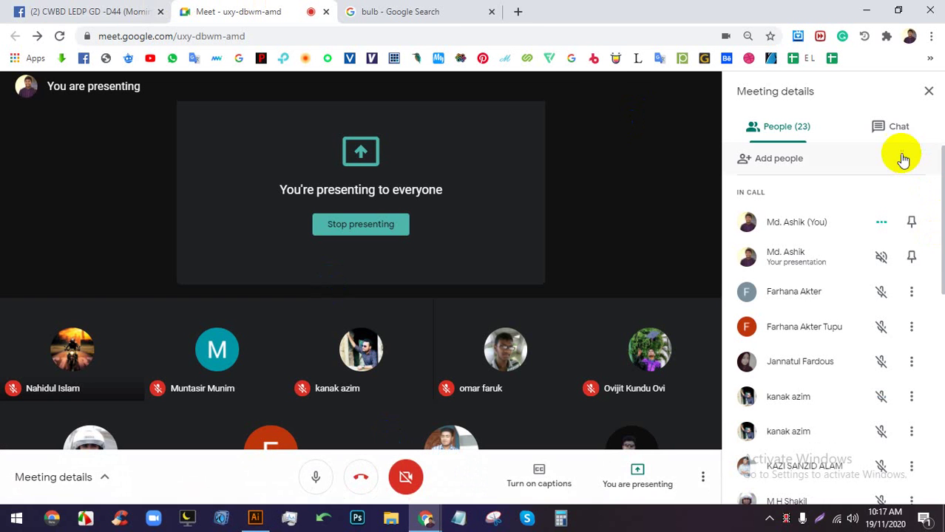
pyautogui.click(89, 11)
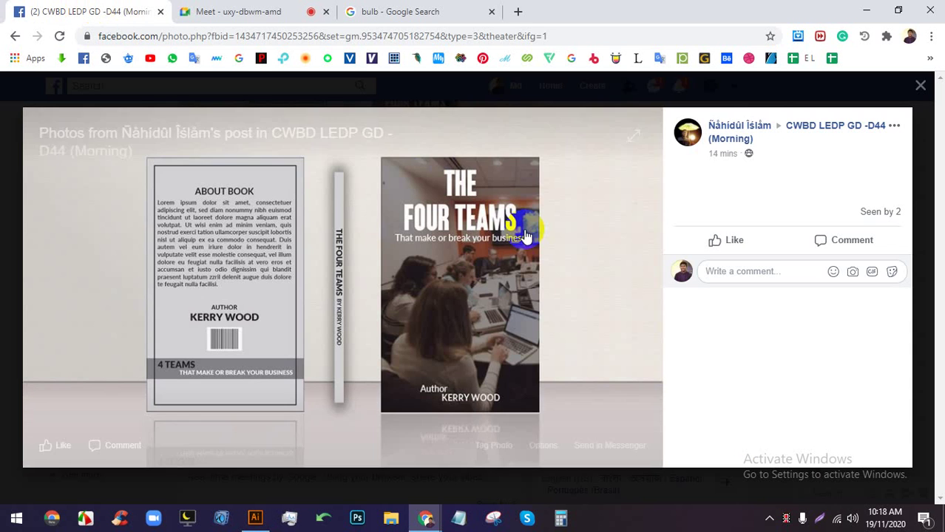
pyautogui.click(10, 246)
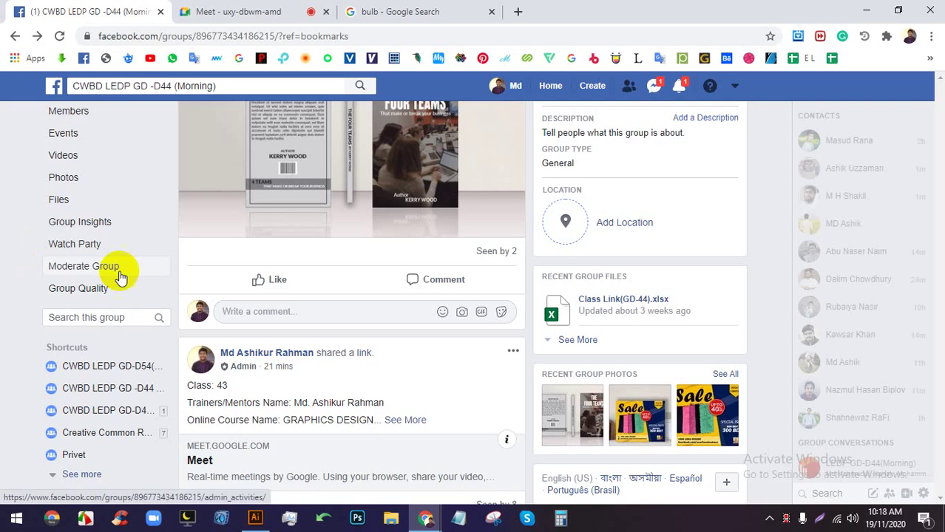
pyautogui.click(853, 474)
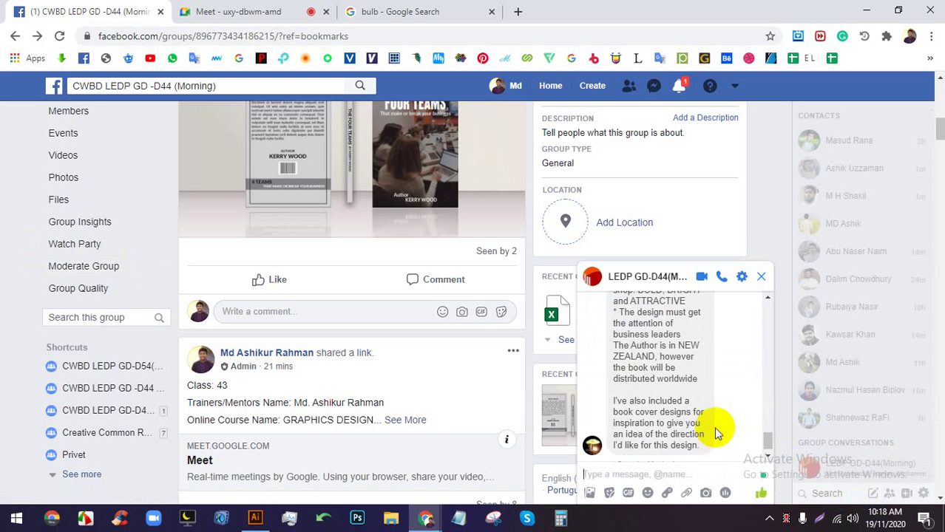
# Read the book cover brief in the group chat from its title and subheading requirements through the size and spine width
pyautogui.scroll(5, 715, 432)
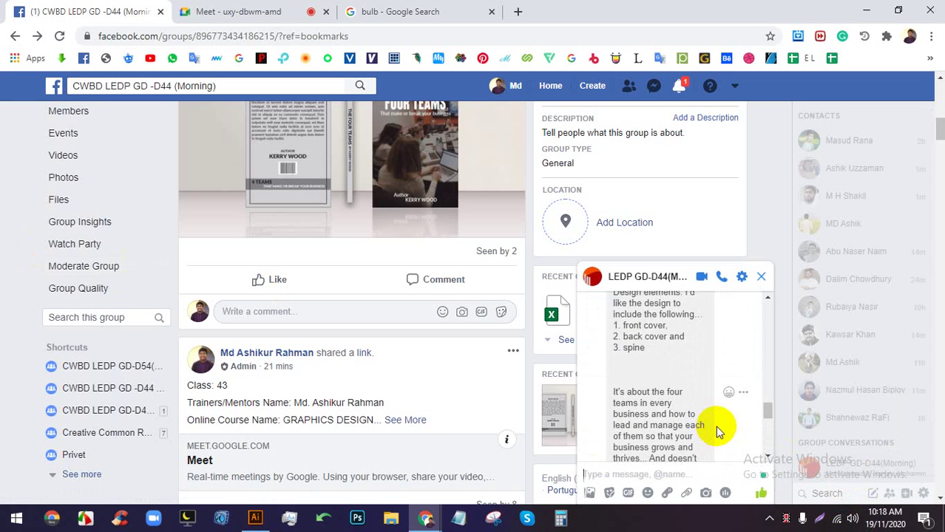
pyautogui.scroll(5, 716, 431)
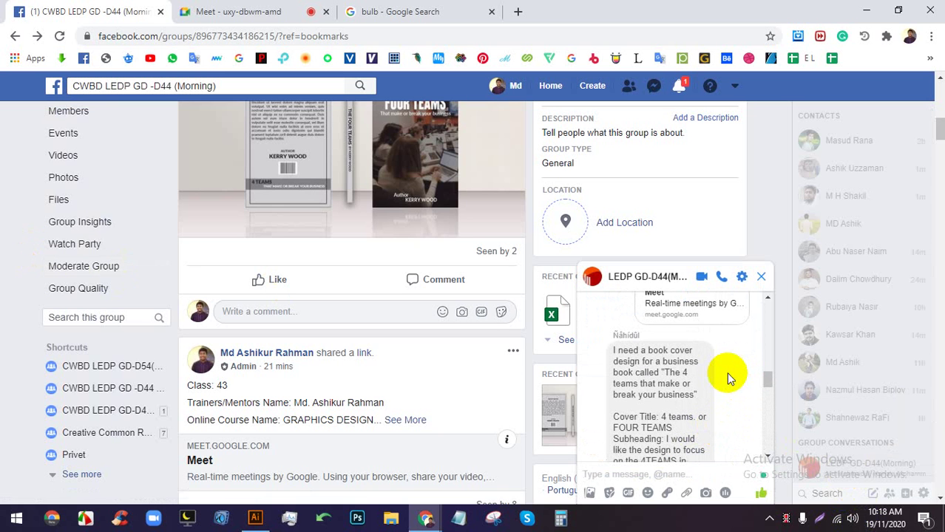
pyautogui.scroll(-1, 722, 371)
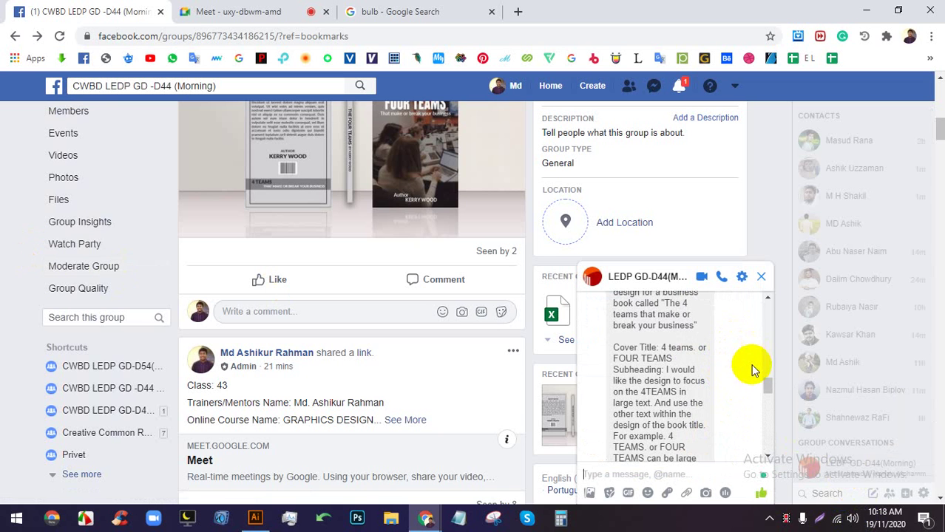
pyautogui.scroll(-1, 749, 363)
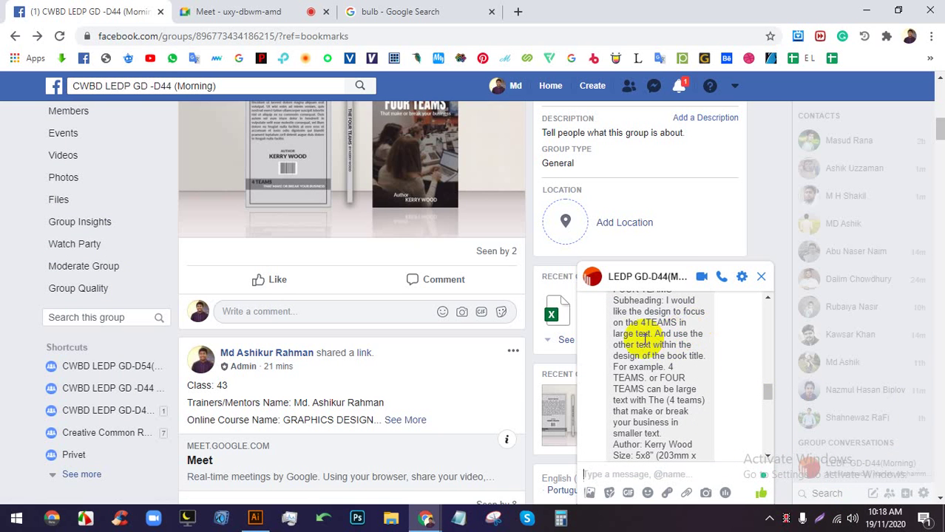
pyautogui.moveTo(656, 333); pyautogui.dragTo(648, 371)
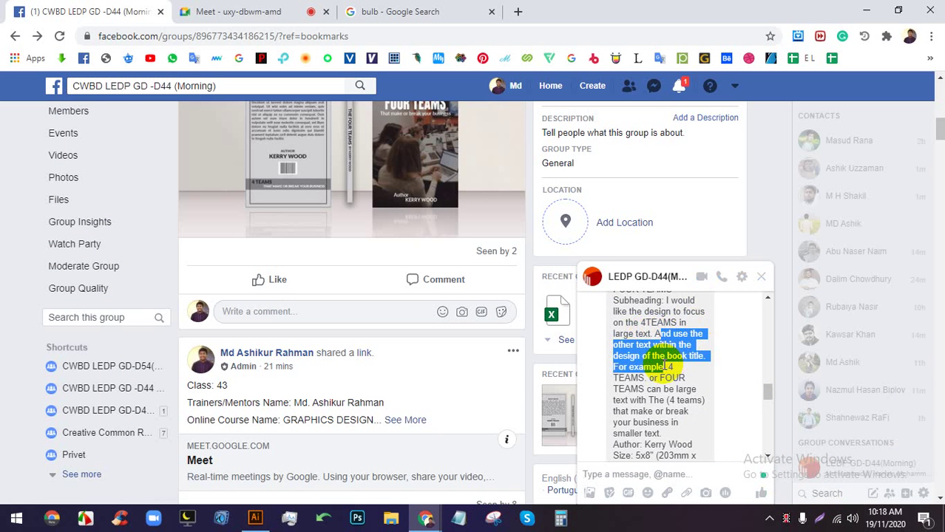
pyautogui.scroll(-1, 654, 375)
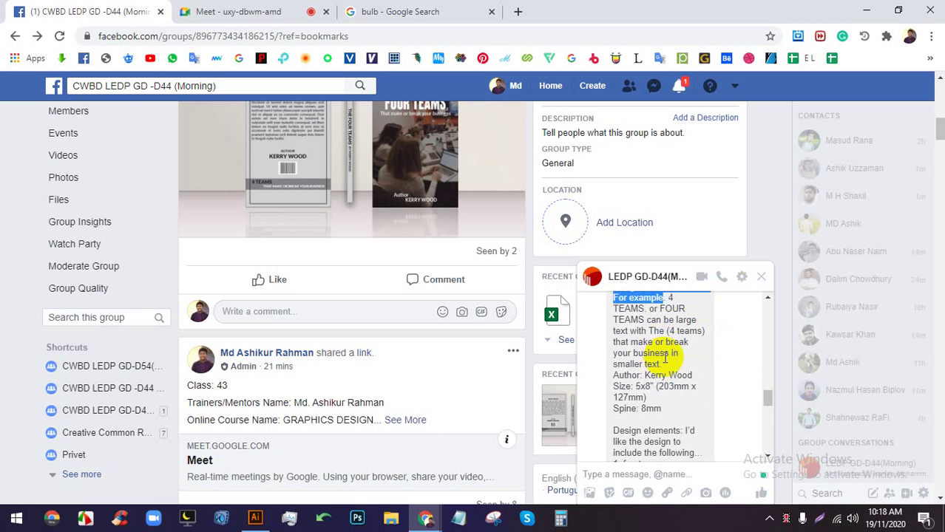
pyautogui.scroll(-1, 679, 354)
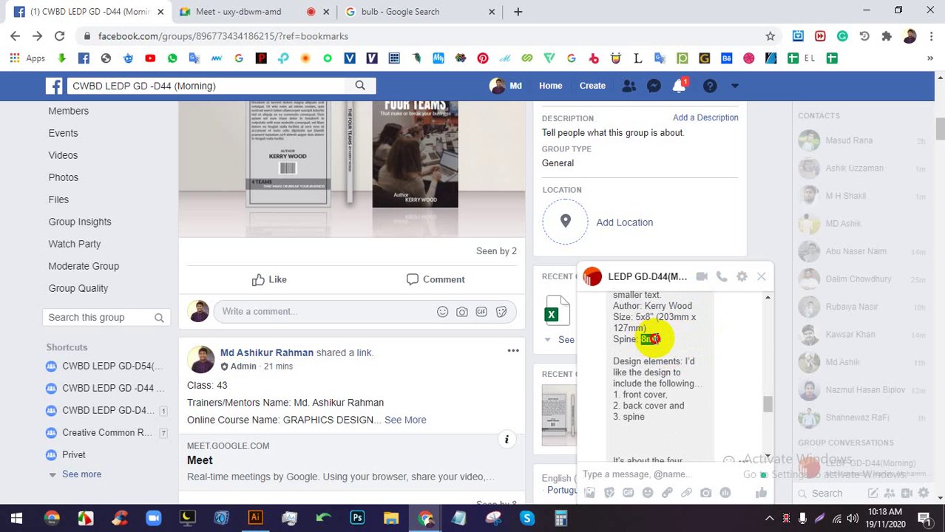
pyautogui.moveTo(660, 339); pyautogui.dragTo(621, 344)
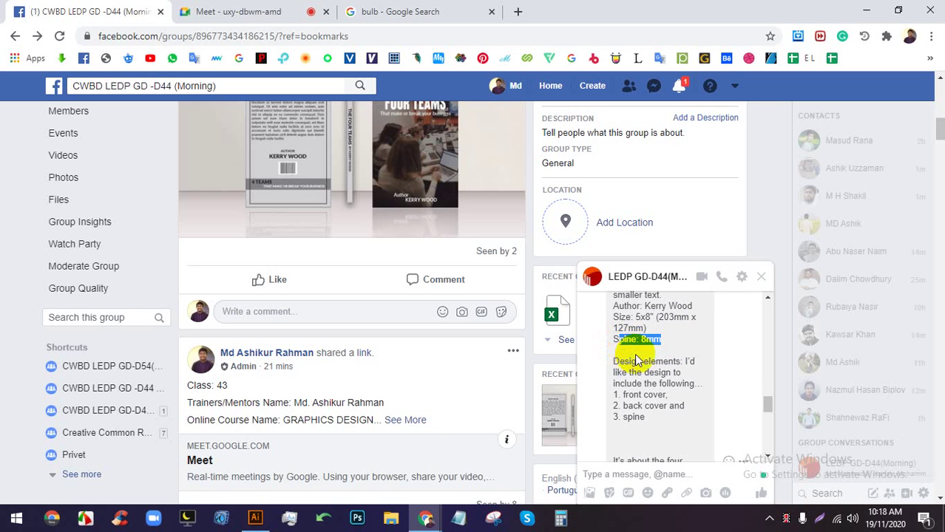
# Read the brief's design elements, book description and style requirements, and return to the size and spine lines
pyautogui.scroll(-1, 641, 371)
pyautogui.scroll(-2, 642, 372)
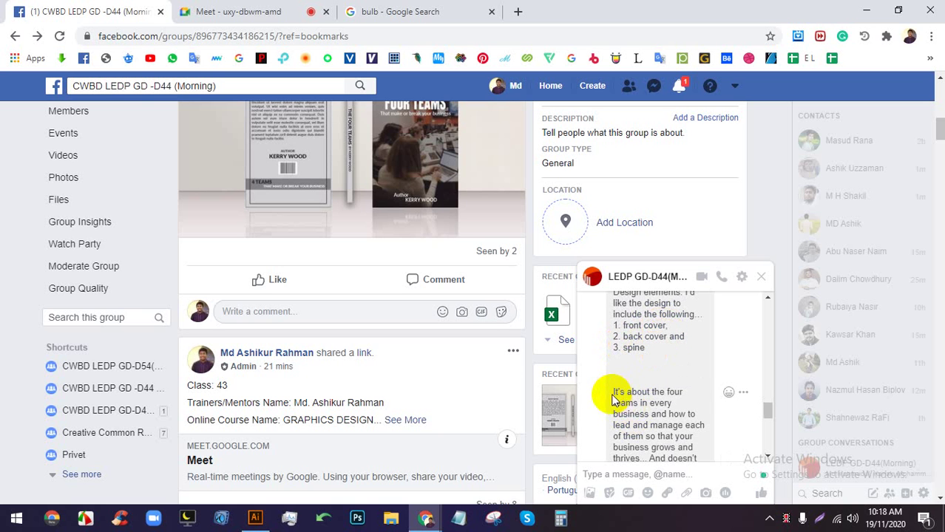
pyautogui.moveTo(613, 393); pyautogui.dragTo(645, 386)
pyautogui.scroll(-2, 669, 415)
pyautogui.scroll(-6, 645, 386)
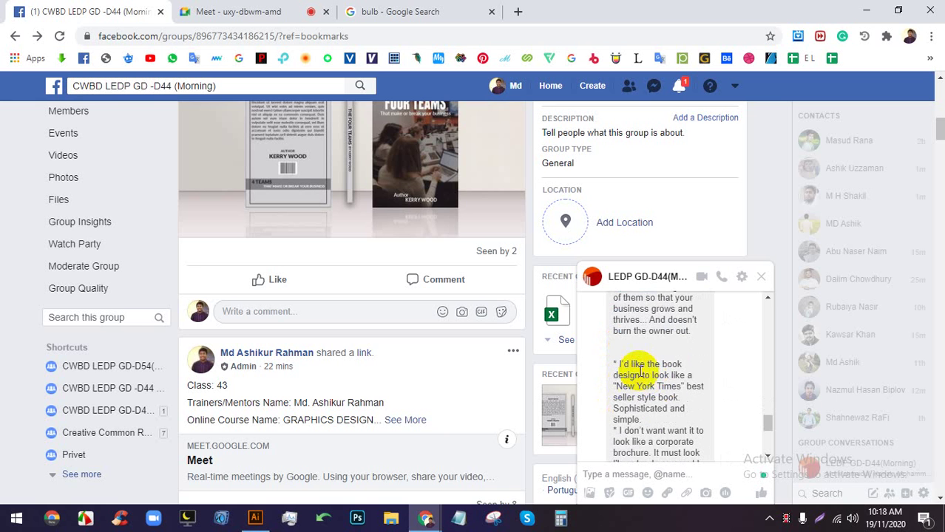
pyautogui.scroll(6, 640, 370)
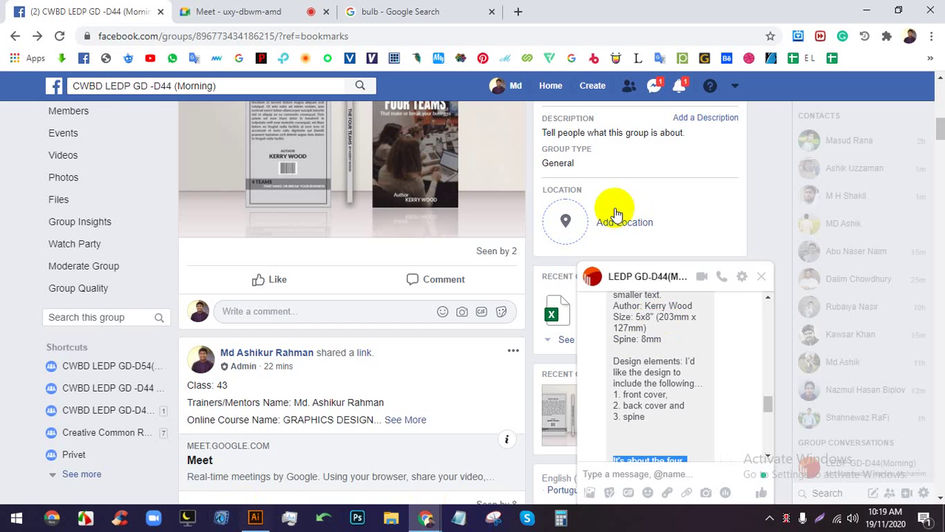
# Search Google for "inch to mm" in a new browser tab
pyautogui.click(519, 11)
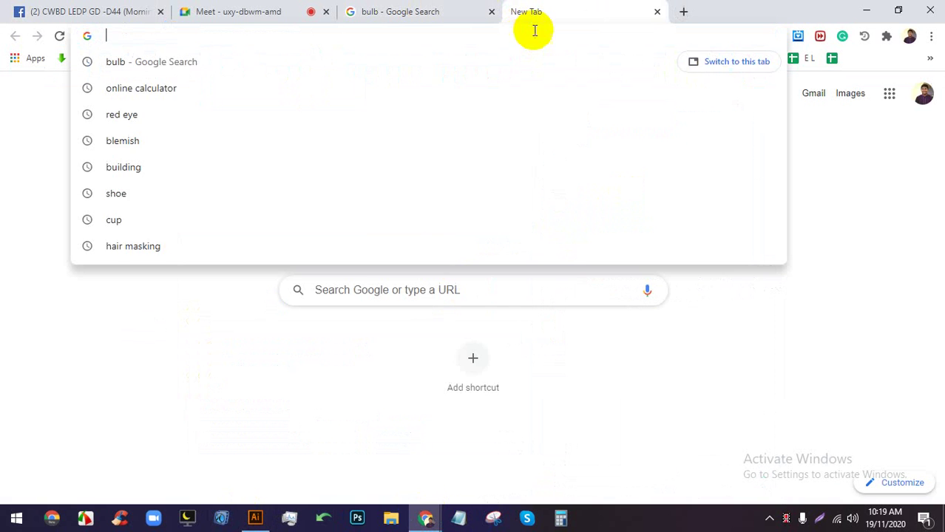
pyautogui.write('inch ')
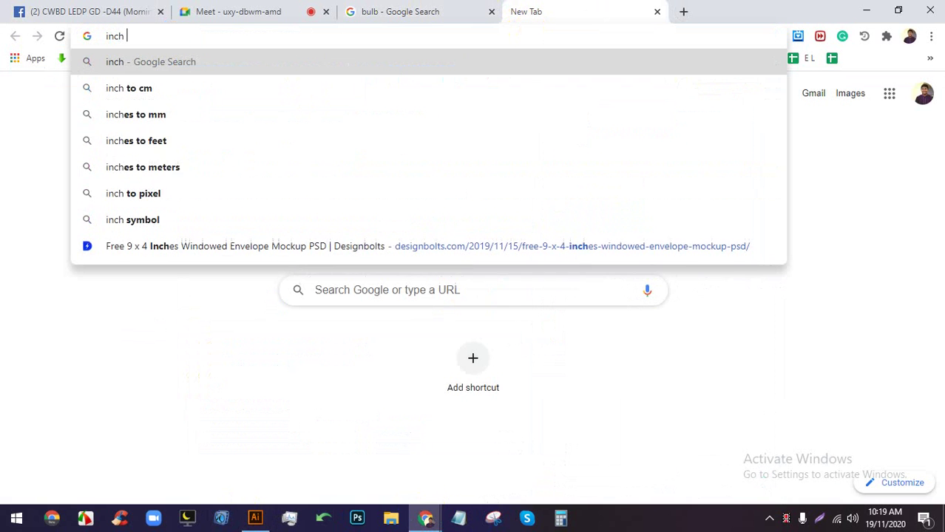
pyautogui.write('to mm')
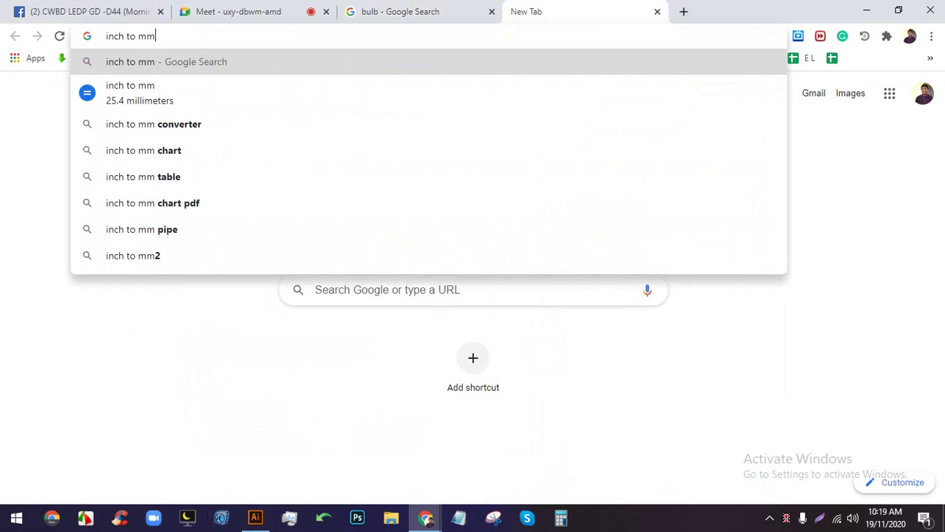
pyautogui.press('Return')
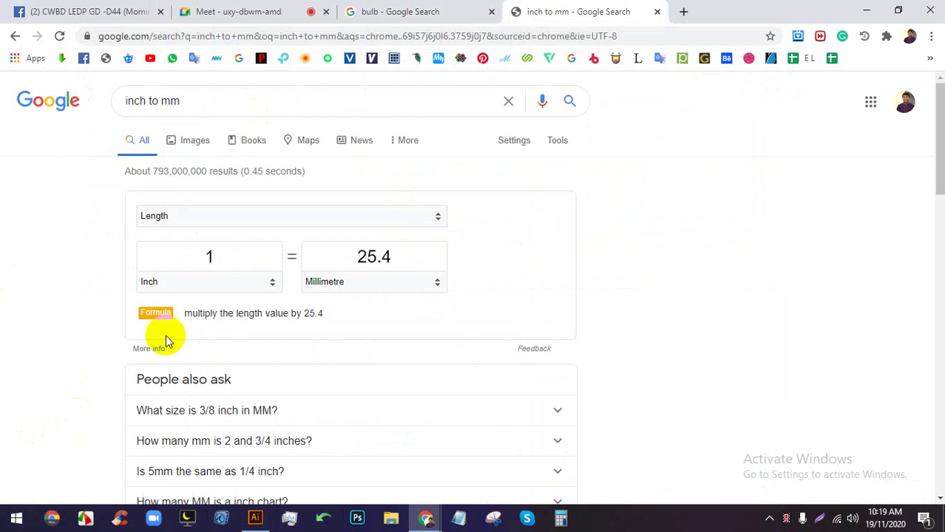
# Recheck the cover measurements in the group chat brief, and look over the inch-to-millimetre converter and the search results below it
pyautogui.click(99, 10)
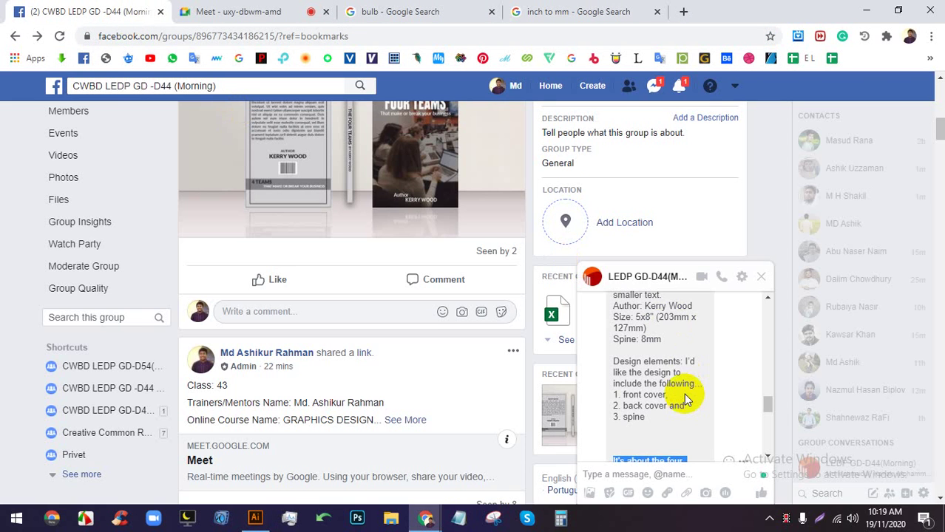
pyautogui.click(595, 11)
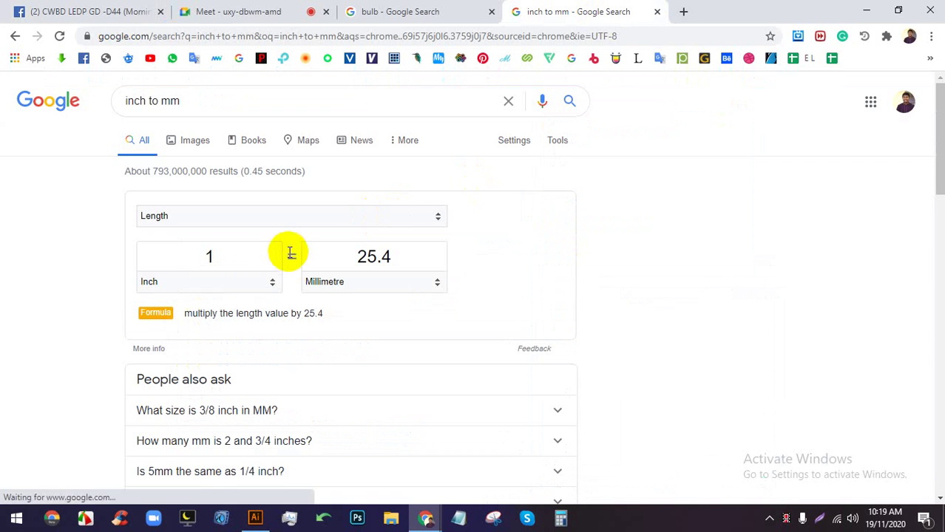
pyautogui.click(352, 215)
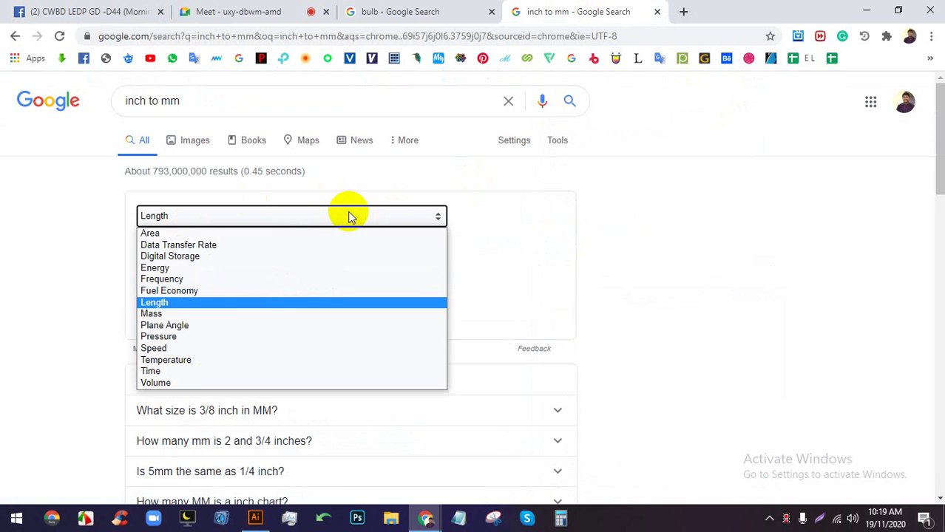
pyautogui.click(352, 216)
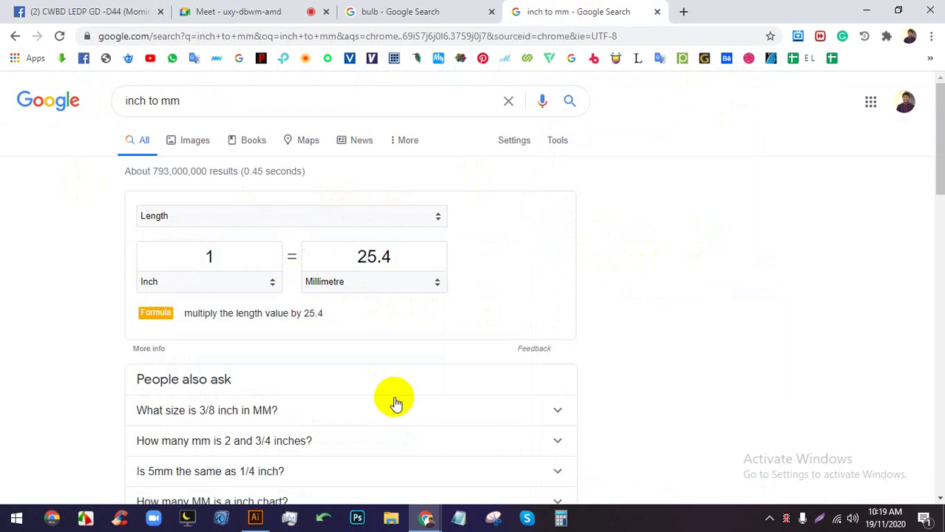
pyautogui.scroll(-1, 395, 403)
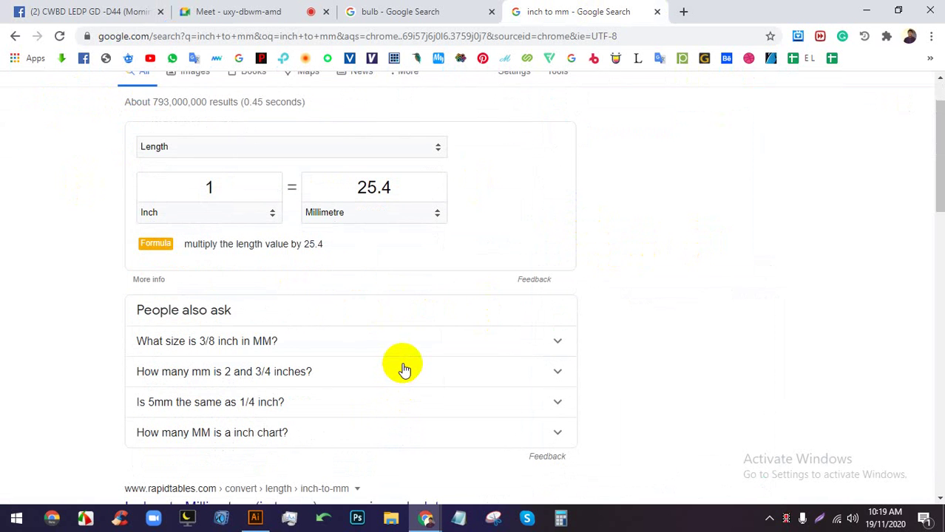
# Look over the inch-to-millimetre converter and its quantity choices, and replace the Google search with "mm to inch"
pyautogui.scroll(-2, 406, 362)
pyautogui.scroll(3, 407, 362)
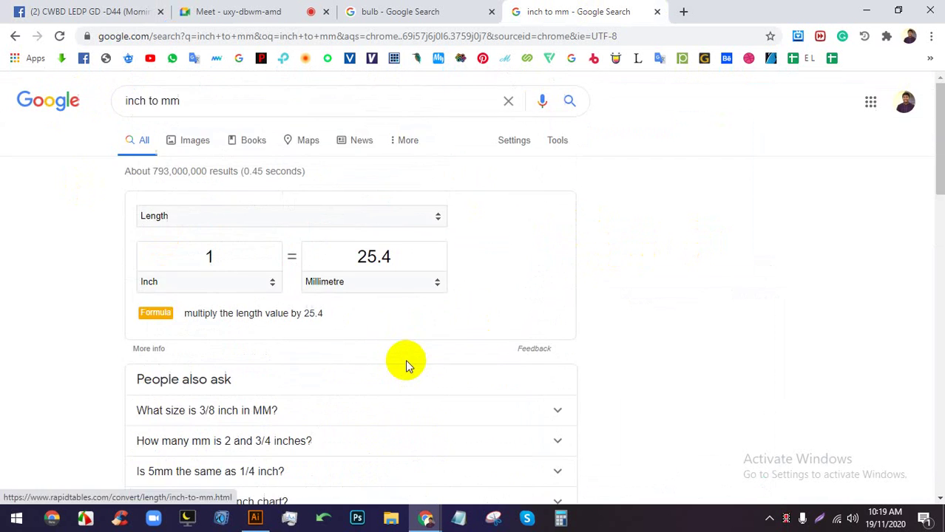
pyautogui.click(414, 219)
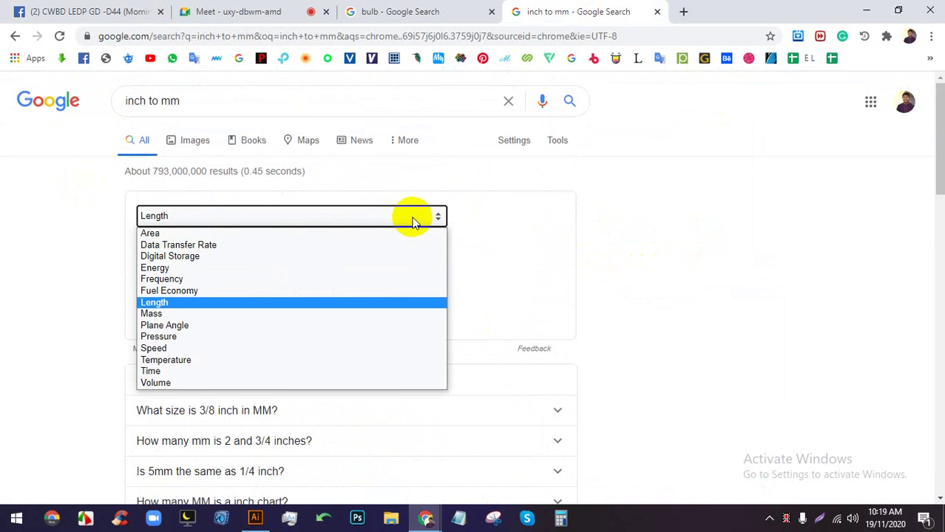
pyautogui.click(348, 221)
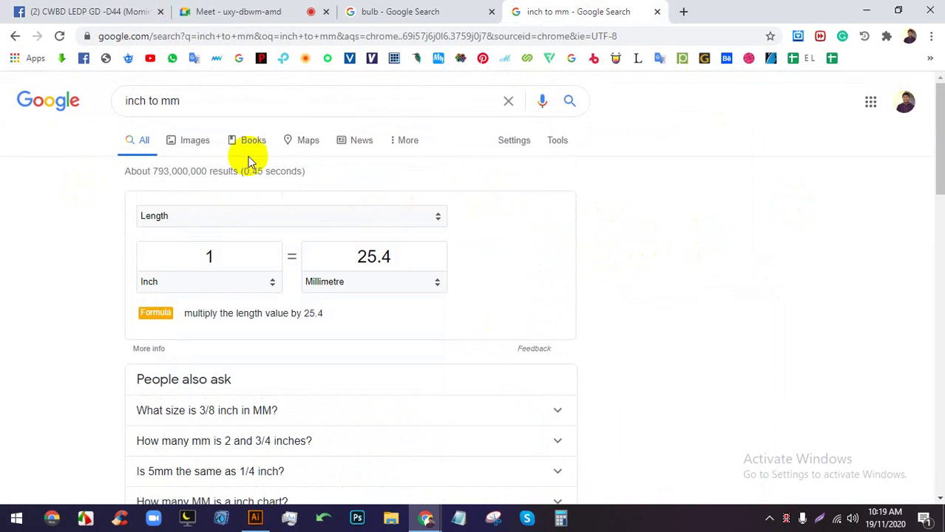
pyautogui.tripleClick(167, 99)
pyautogui.write('mm ')
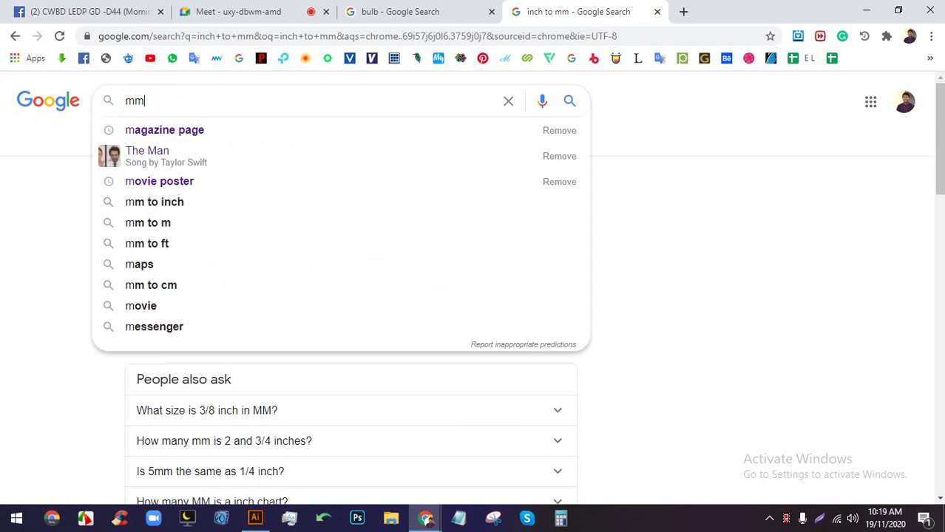
pyautogui.write('to')
pyautogui.press('Down')
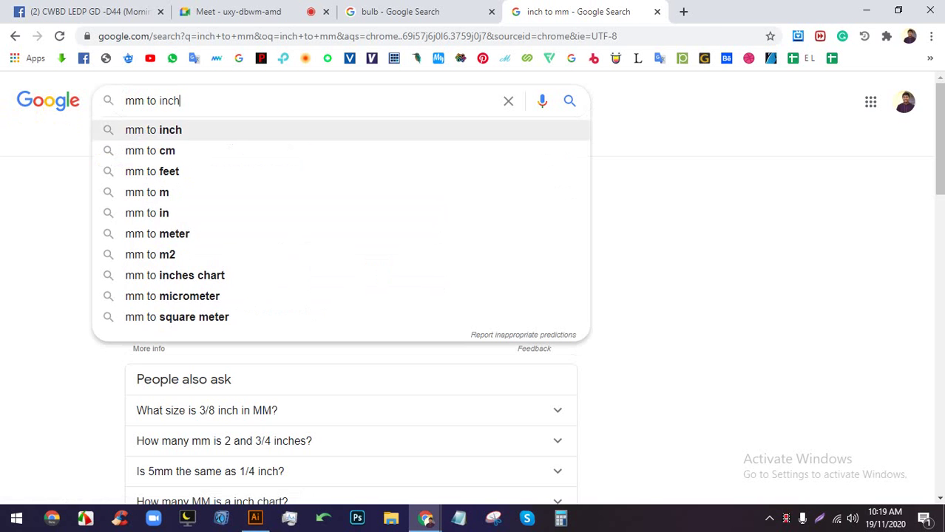
pyautogui.press('Return')
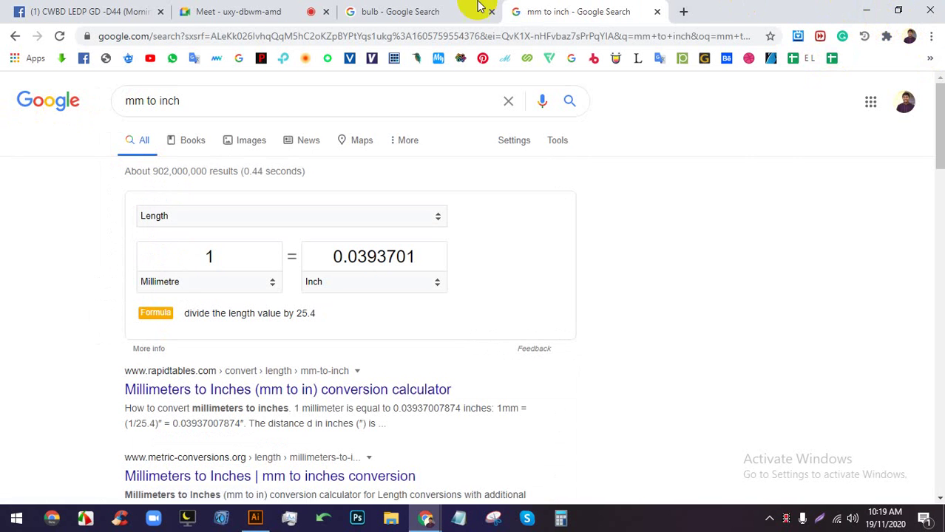
# Mute the microphone in the Google Meet call and turn it back on
pyautogui.click(259, 7)
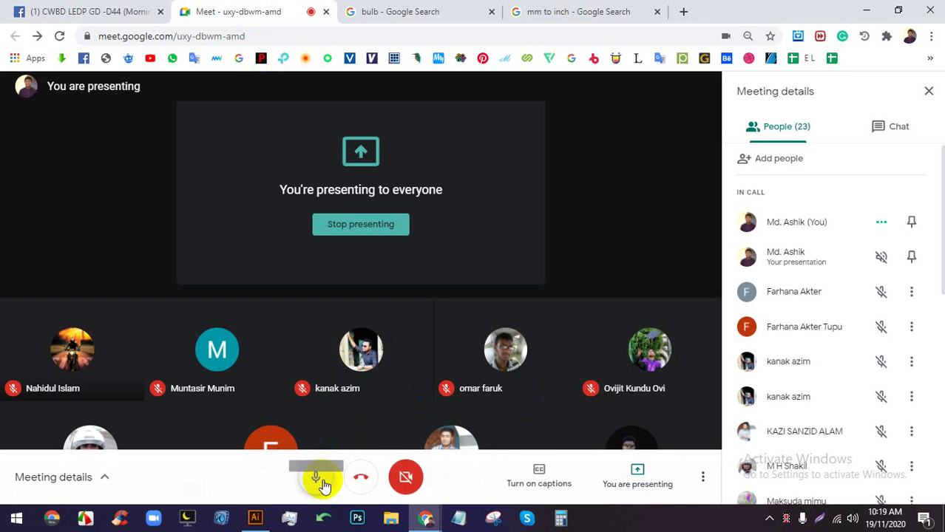
pyautogui.click(318, 481)
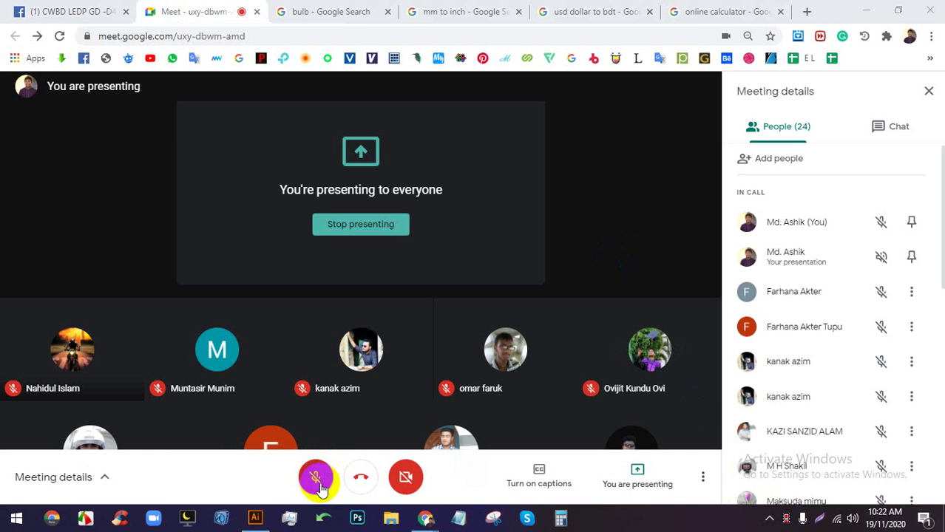
pyautogui.click(318, 481)
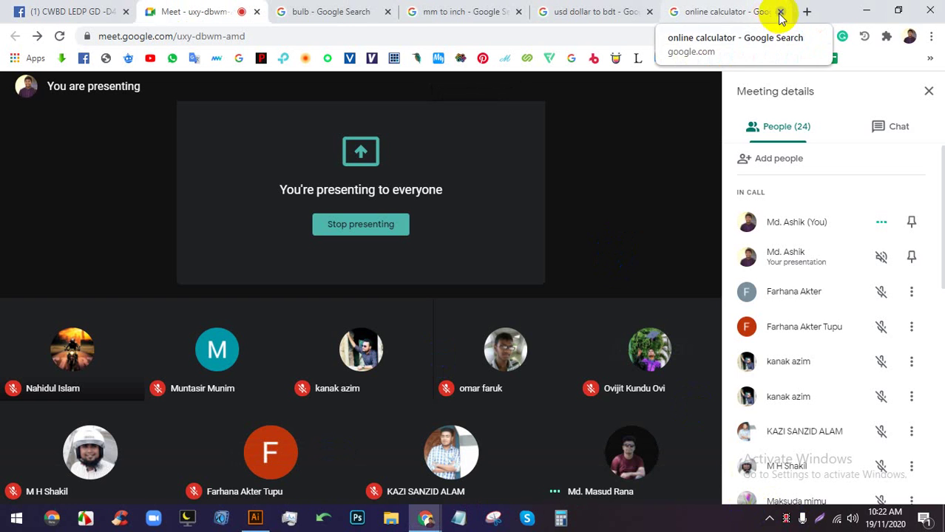
# Close the "online calculator" and "usd dollar to bdt" searches, check the "mm to inch" converter, and switch to Illustrator
pyautogui.click(780, 11)
pyautogui.click(780, 11)
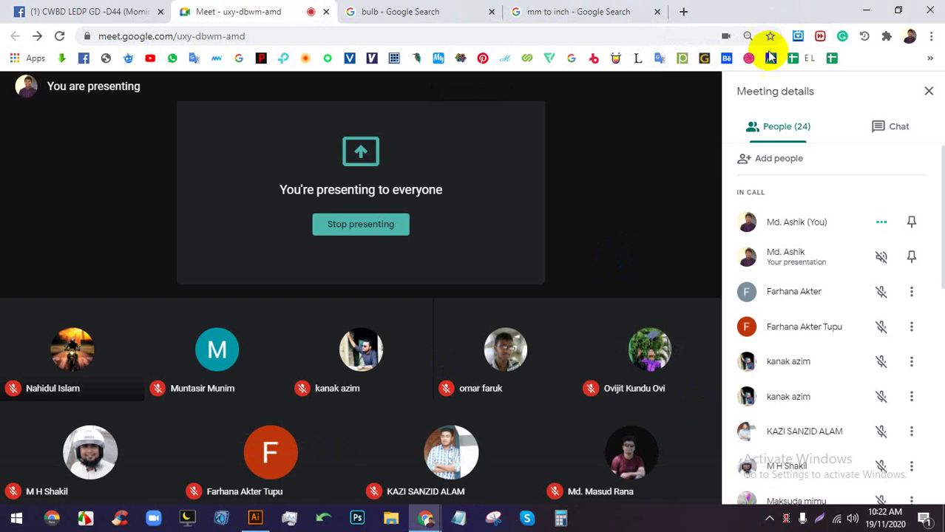
pyautogui.click(584, 13)
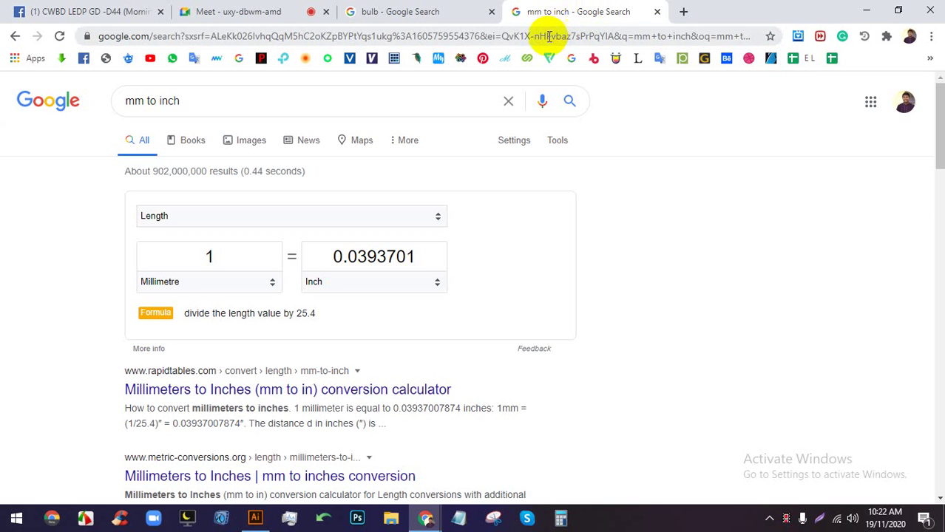
pyautogui.click(255, 518)
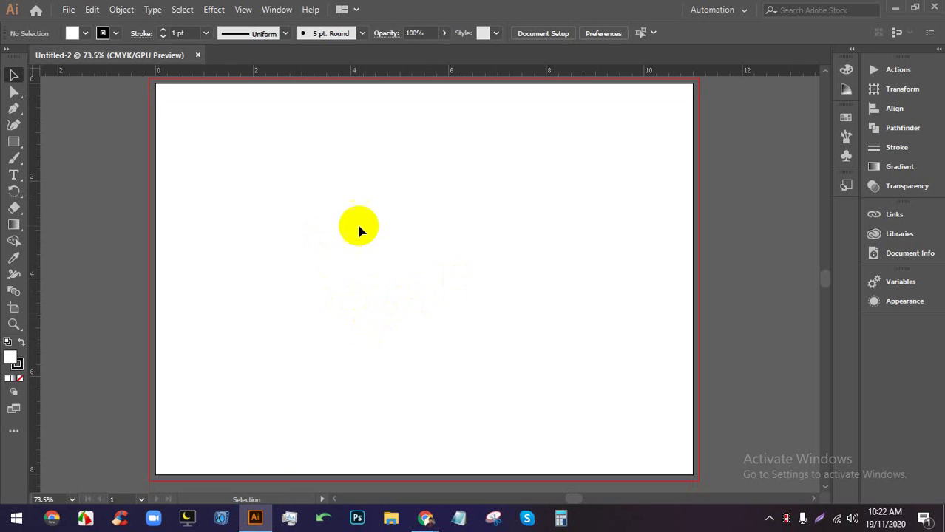
pyautogui.click(13, 141)
pyautogui.click(389, 187)
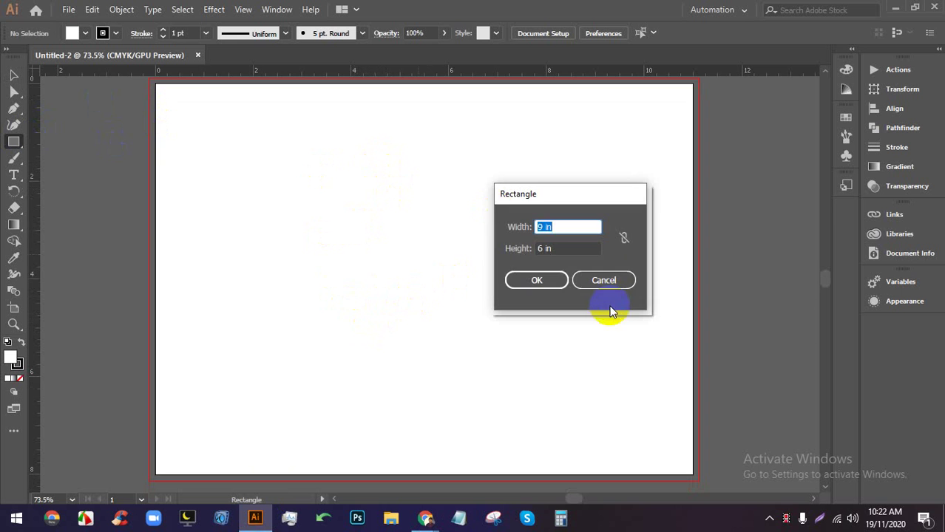
pyautogui.click(603, 279)
# Start a new document setup in inches with a width of 5 in and a height of 11 in
pyautogui.click(59, 9)
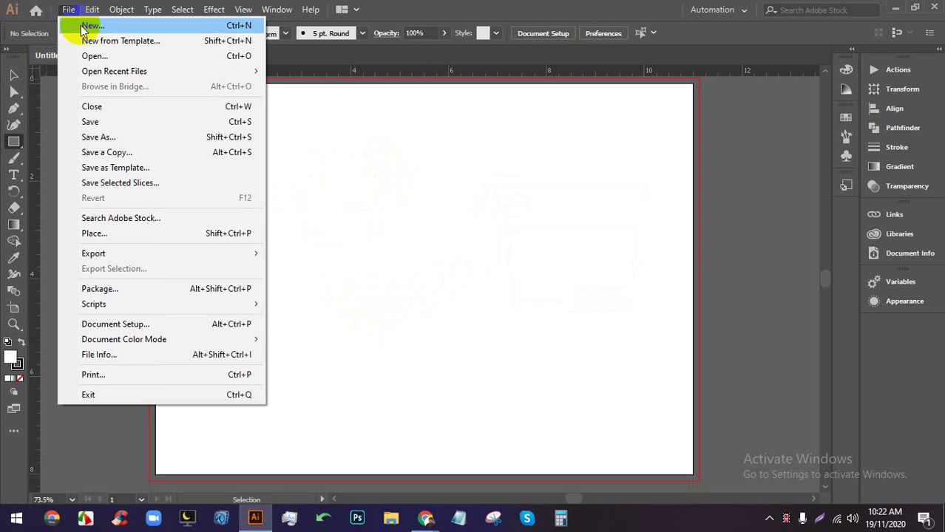
pyautogui.click(94, 30)
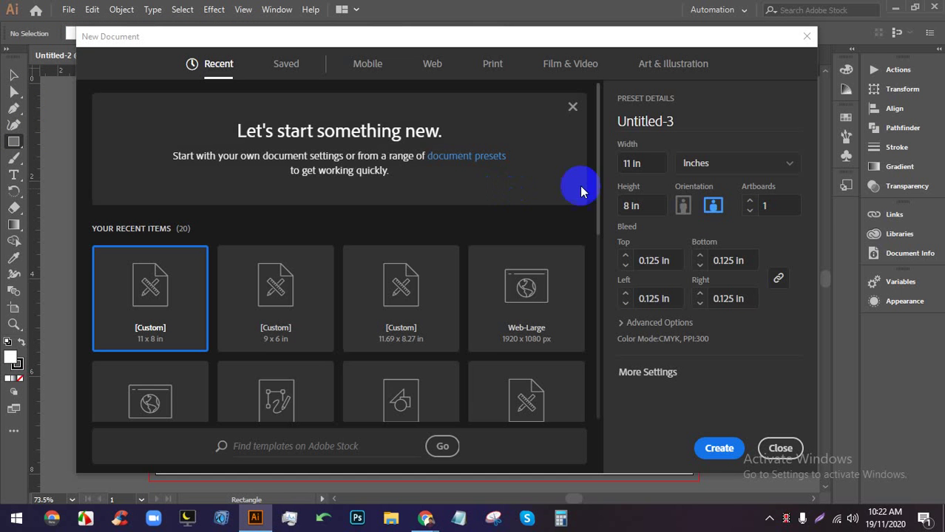
pyautogui.click(659, 165)
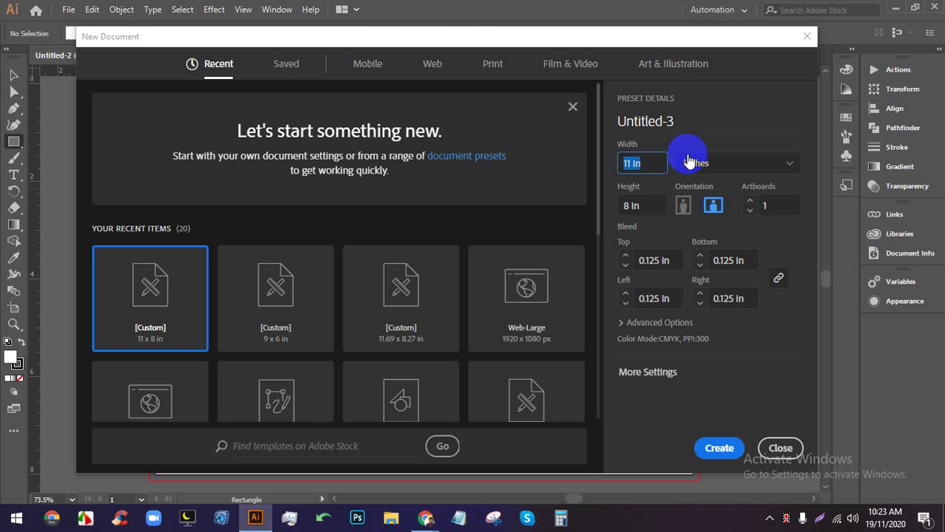
pyautogui.press('Tab')
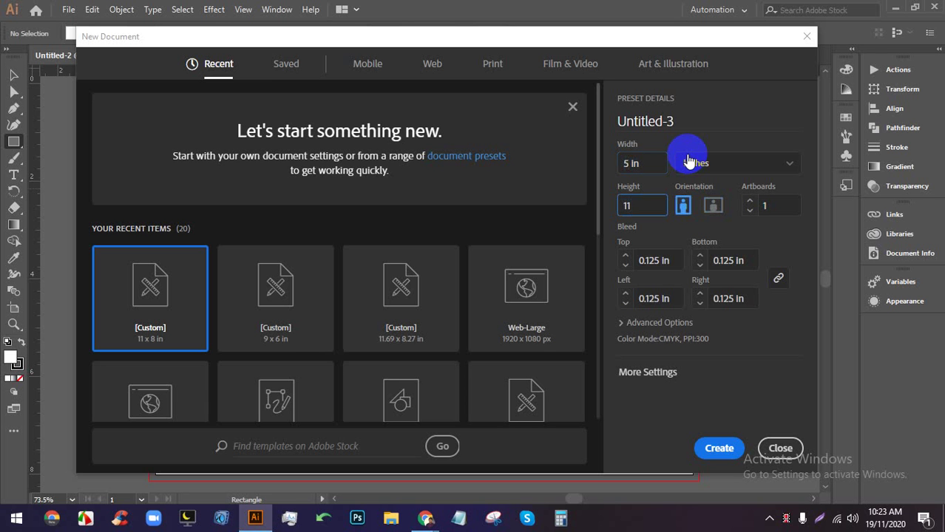
pyautogui.doubleClick(621, 163)
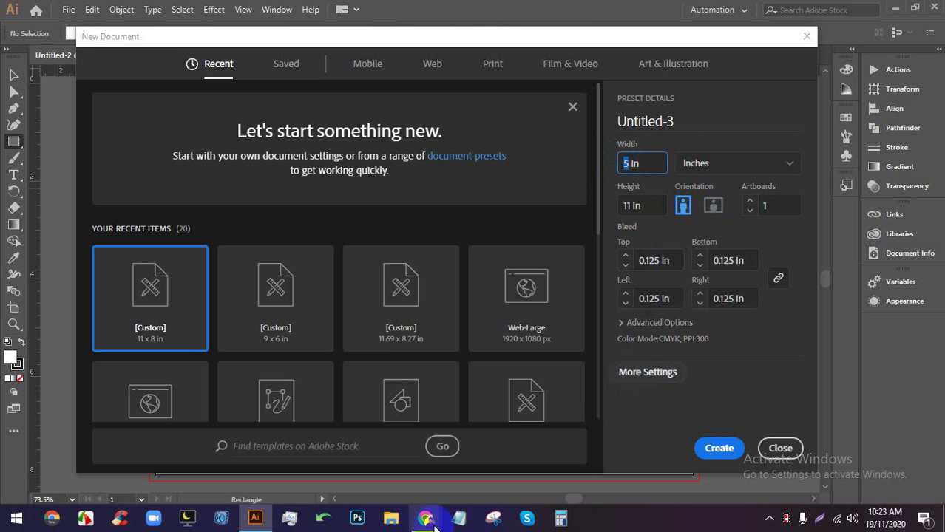
# Switch to the Google Meet call, mute the microphone and unmute it again
pyautogui.click(299, 403)
pyautogui.click(285, 12)
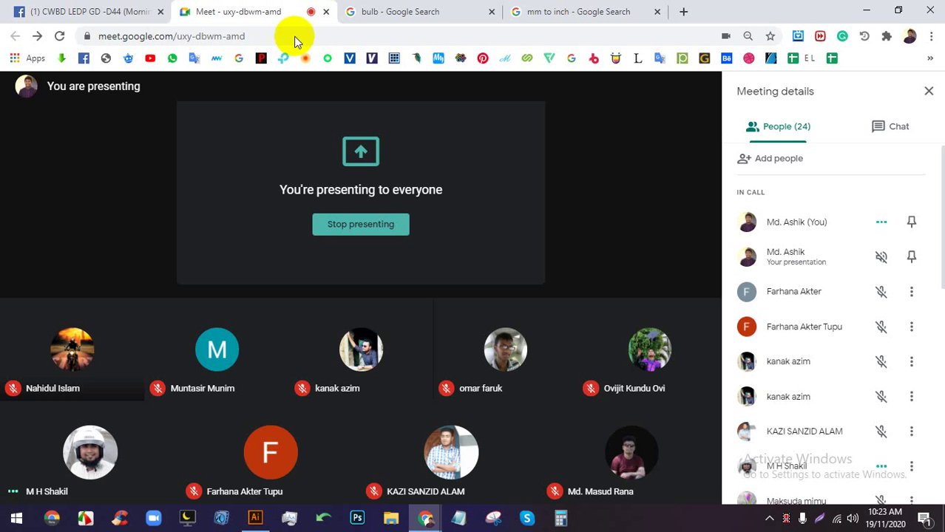
pyautogui.click(316, 481)
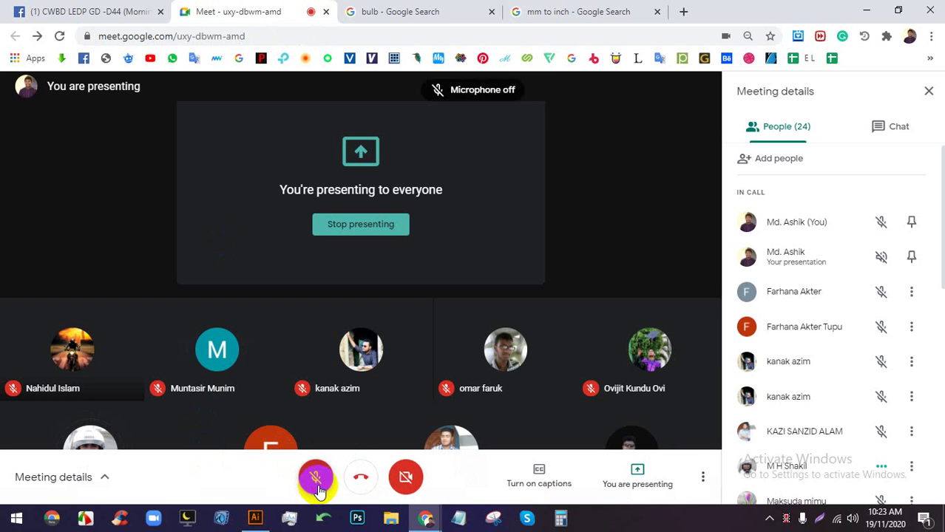
pyautogui.click(316, 481)
# Return to the new document settings in Illustrator and set the width to 10 in
pyautogui.click(255, 518)
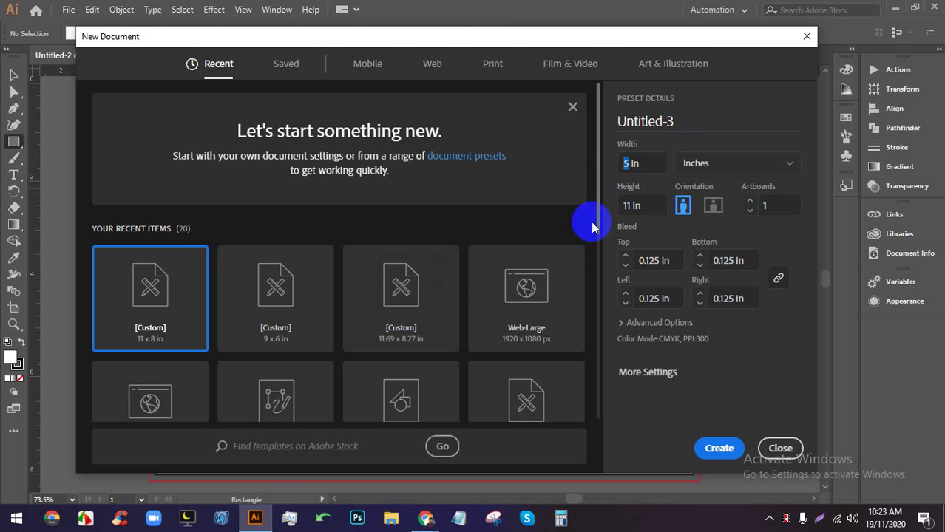
pyautogui.click(633, 161)
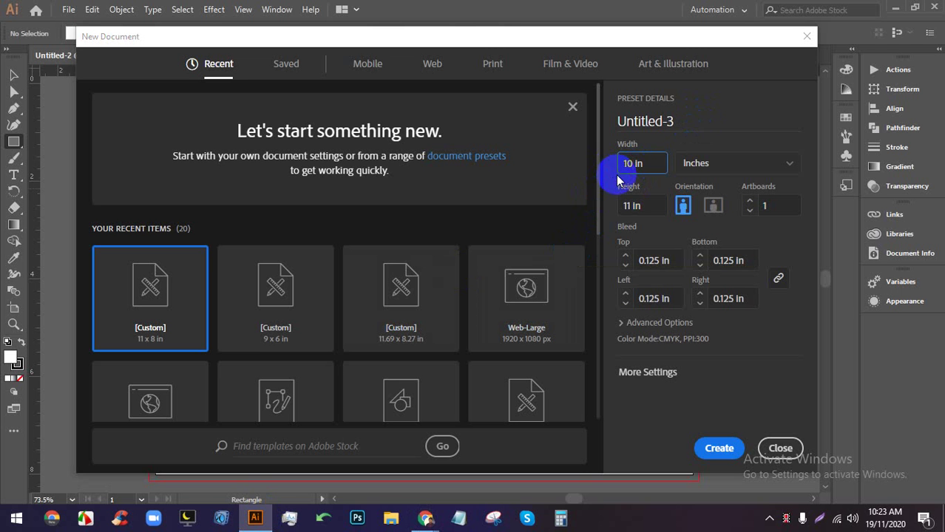
# Switch to the "mm to inch" search in Chrome and convert 8 mm to inches
pyautogui.moveTo(425, 518)
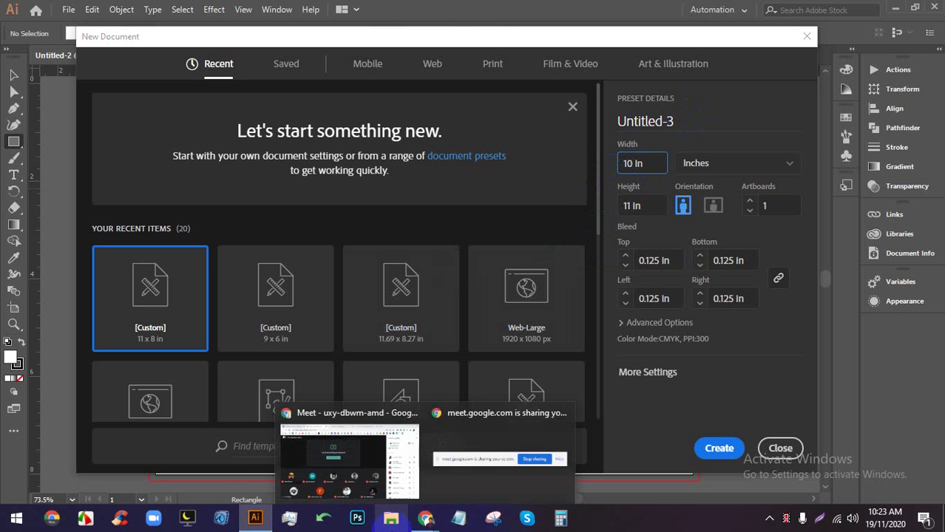
pyautogui.click(318, 413)
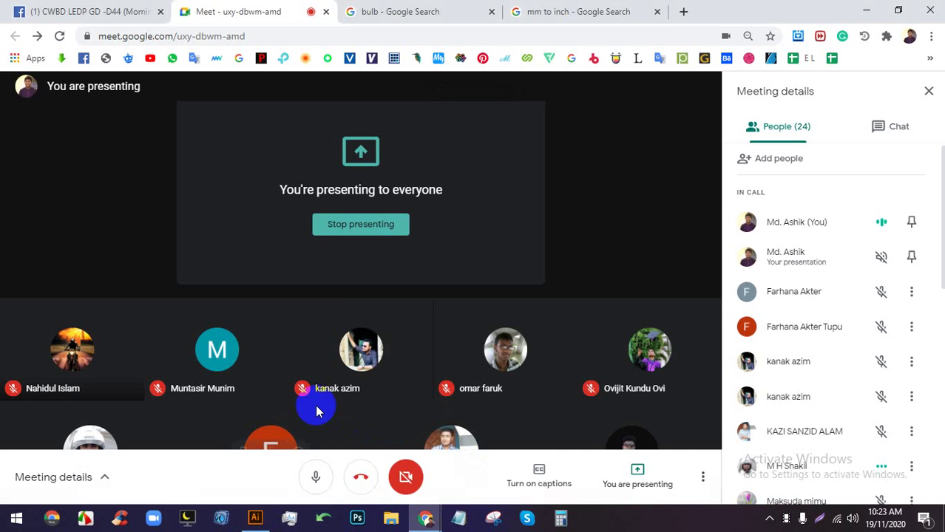
pyautogui.click(560, 9)
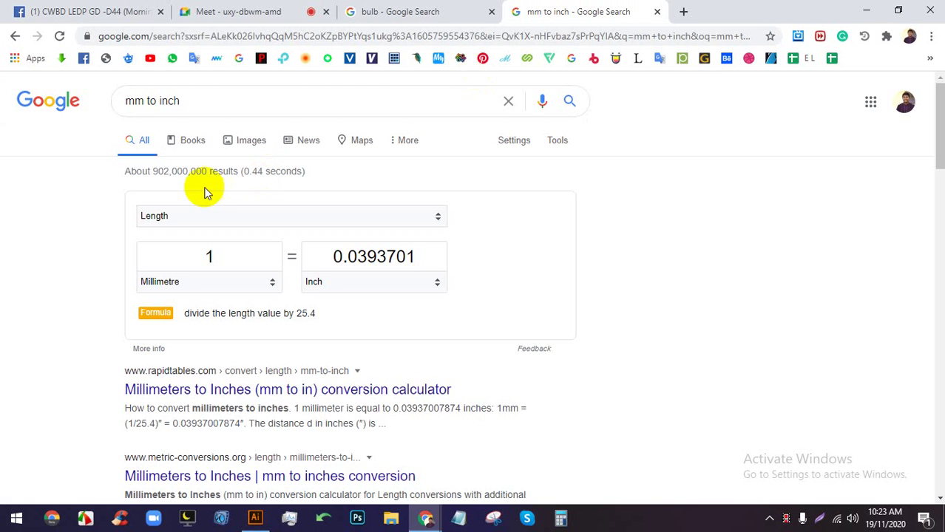
pyautogui.doubleClick(212, 255)
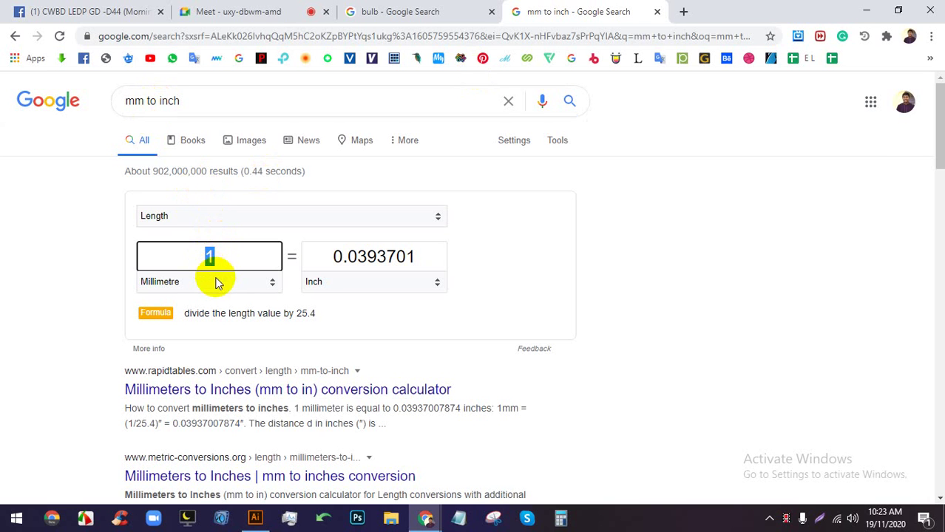
pyautogui.write('8')
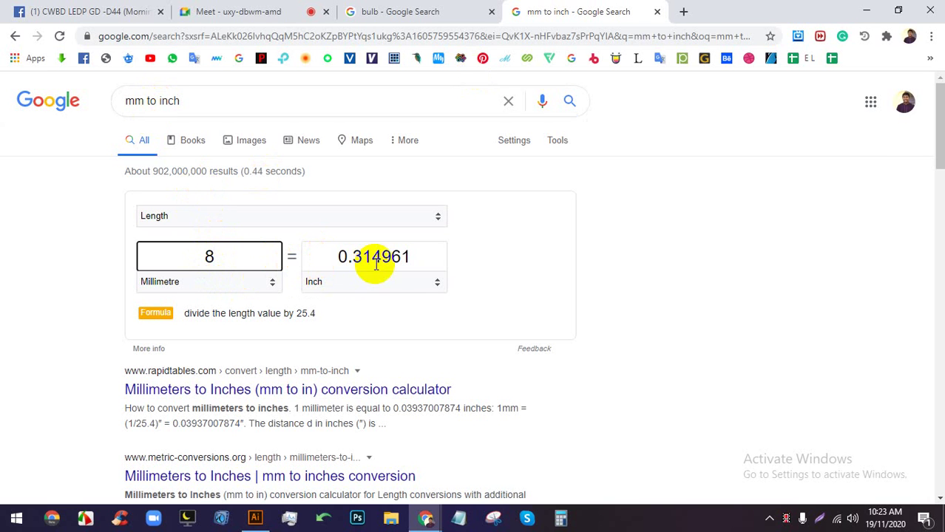
pyautogui.hotkey('ctrl', 'a')
pyautogui.click(601, 260)
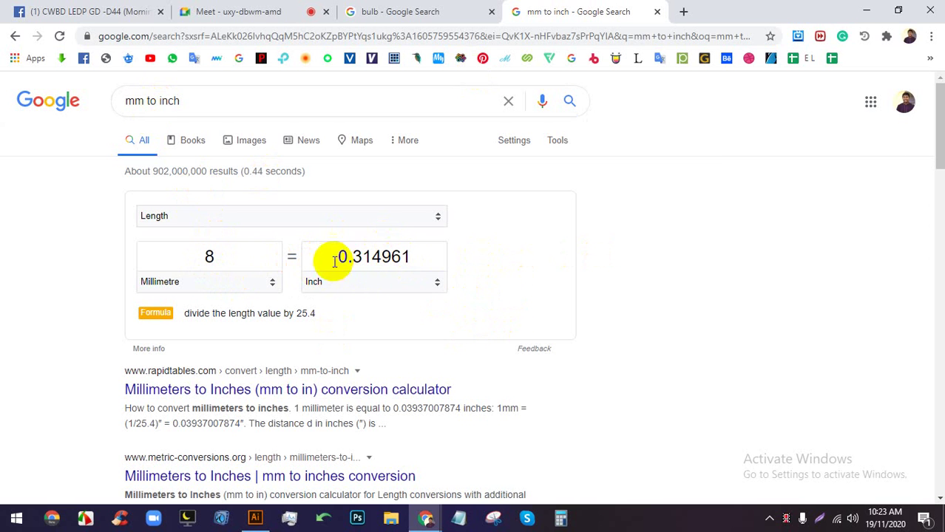
# Back in Illustrator, set the new document's width to 10.31 in and create it
pyautogui.click(260, 523)
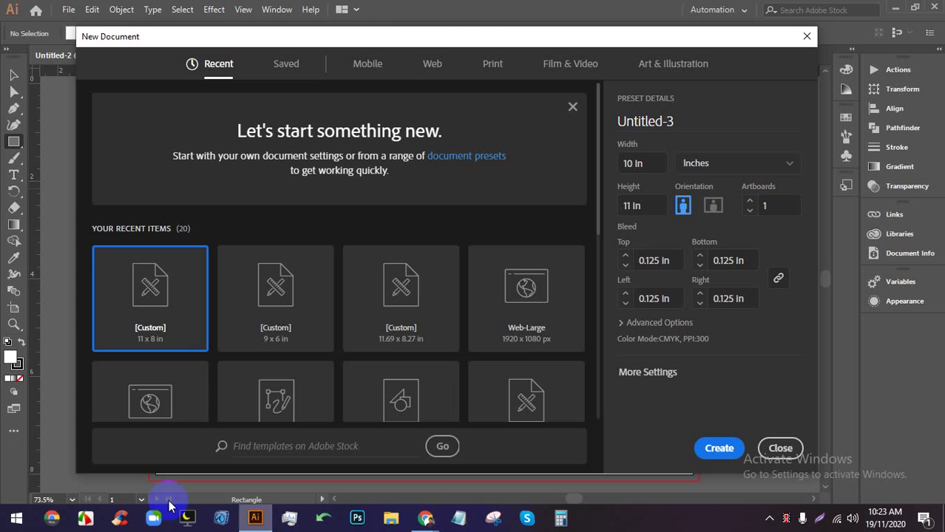
pyautogui.click(633, 164)
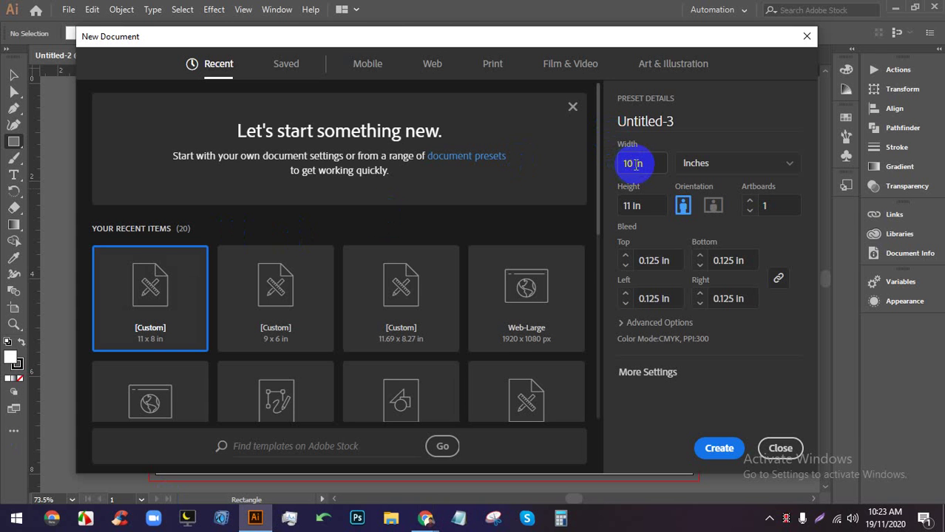
pyautogui.write('10')
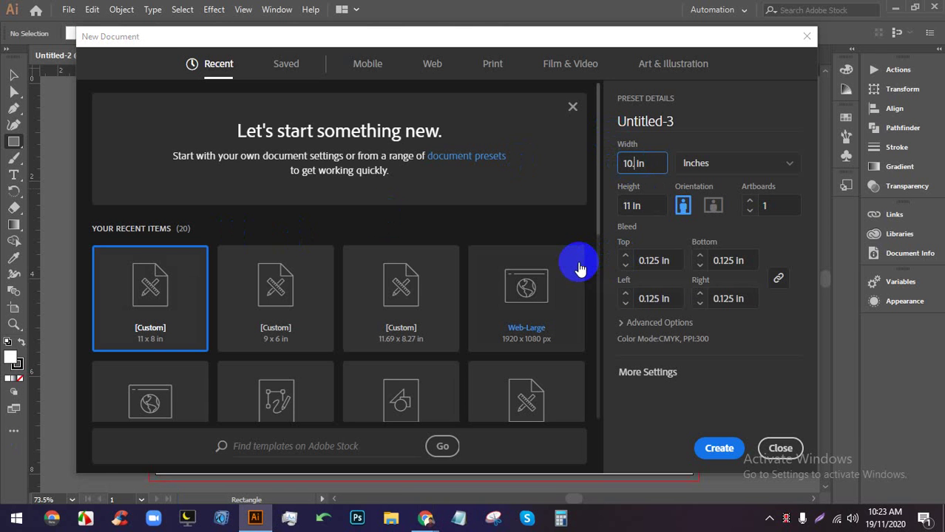
pyautogui.write('.31')
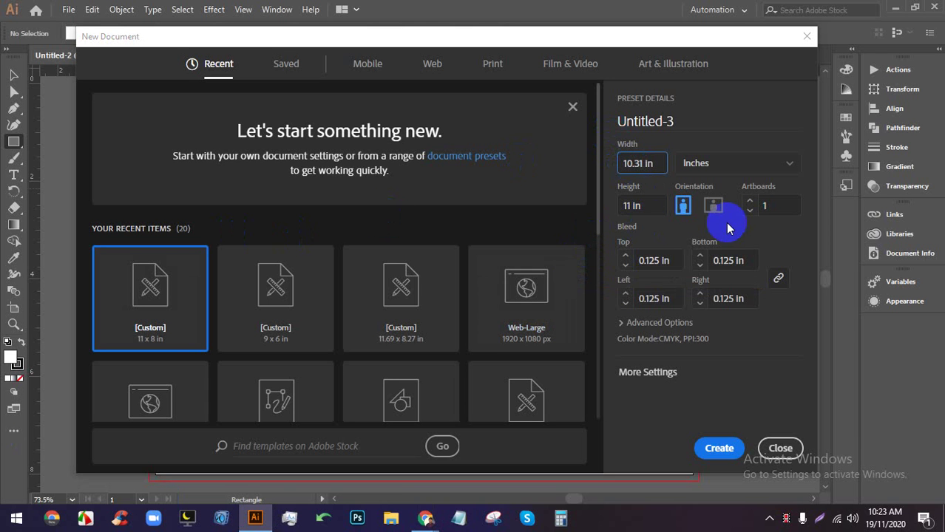
pyautogui.click(704, 451)
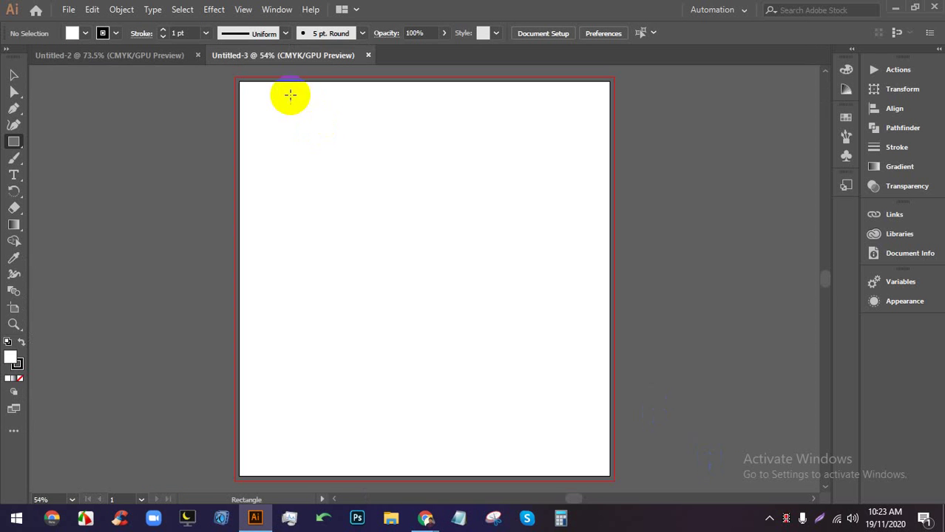
# Close the Untitled-2 document and show the rulers in the new cover document
pyautogui.click(198, 55)
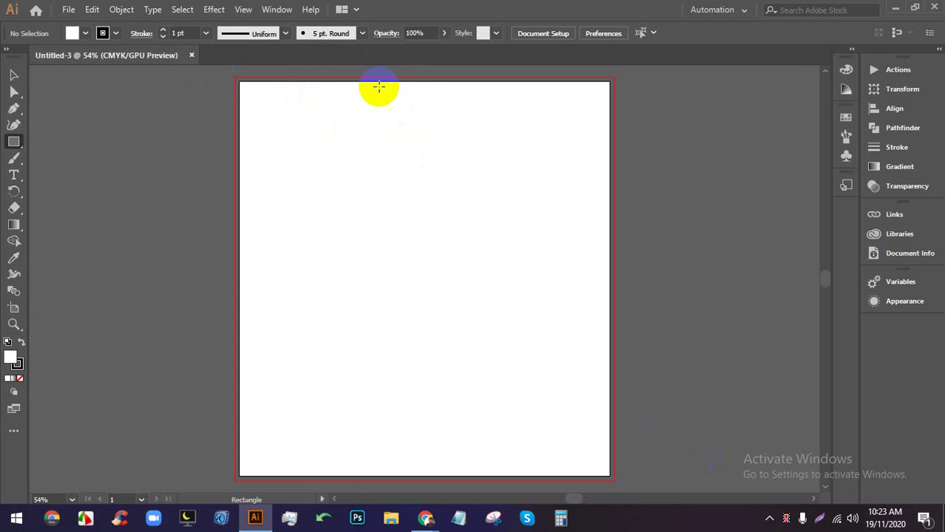
pyautogui.hotkey('ctrl', 'r')
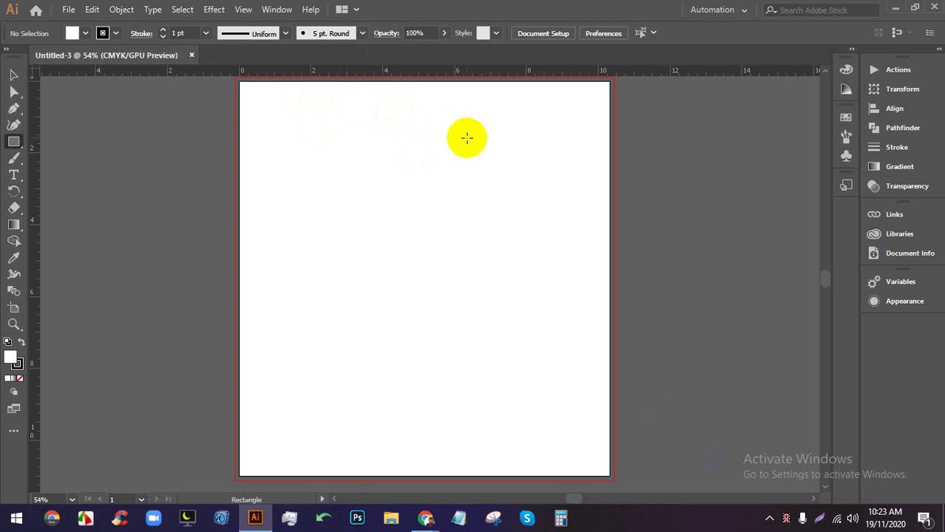
pyautogui.scroll(1, 467, 137)
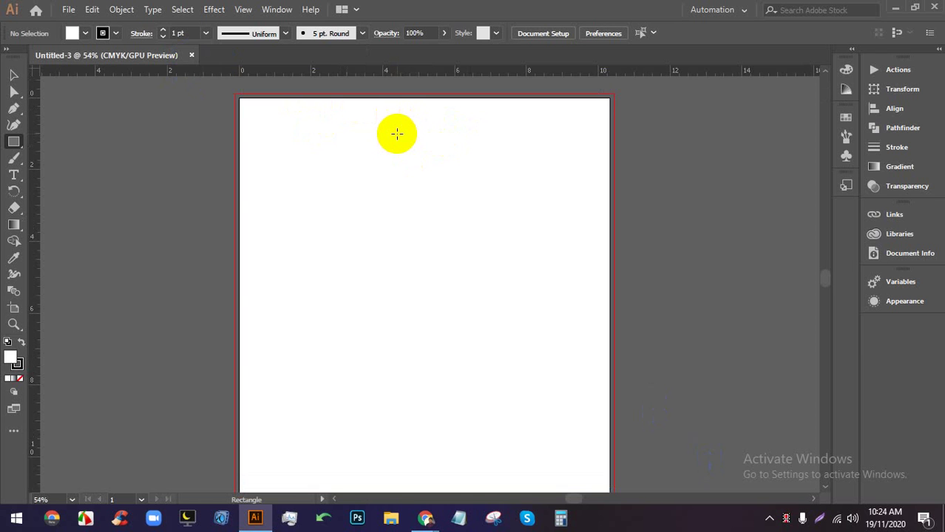
pyautogui.scroll(-1, 397, 134)
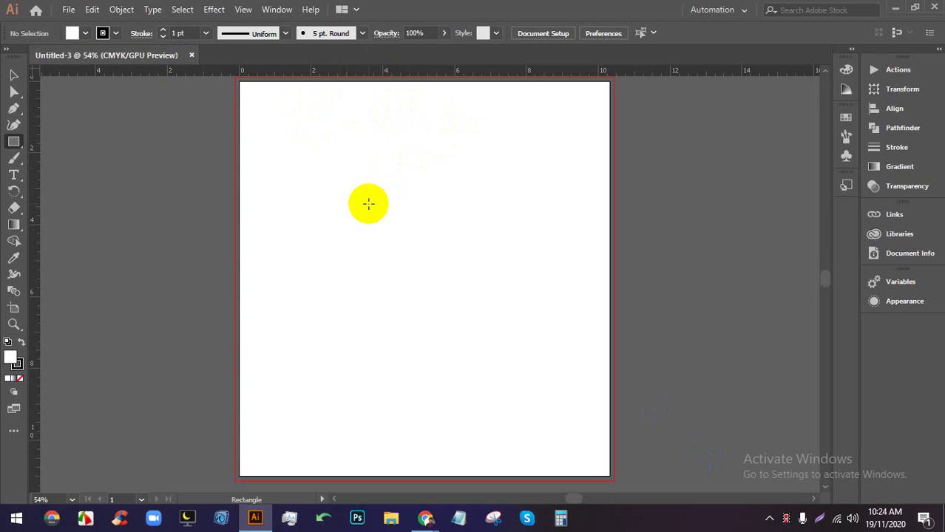
pyautogui.hscroll(1, 369, 204)
pyautogui.scroll(1, 373, 198)
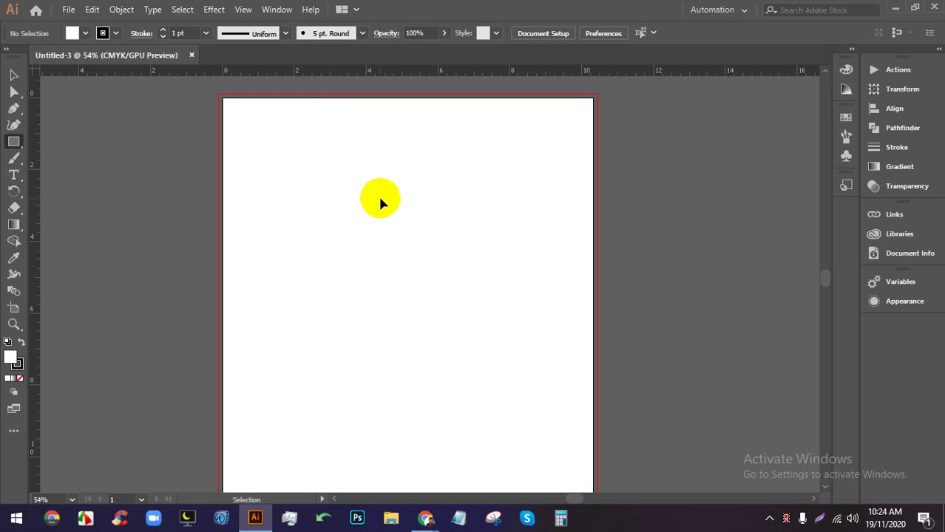
# Create another new document, 10.31 in wide and 8 in high, and show its rulers
pyautogui.hotkey('ctrl', 'n')
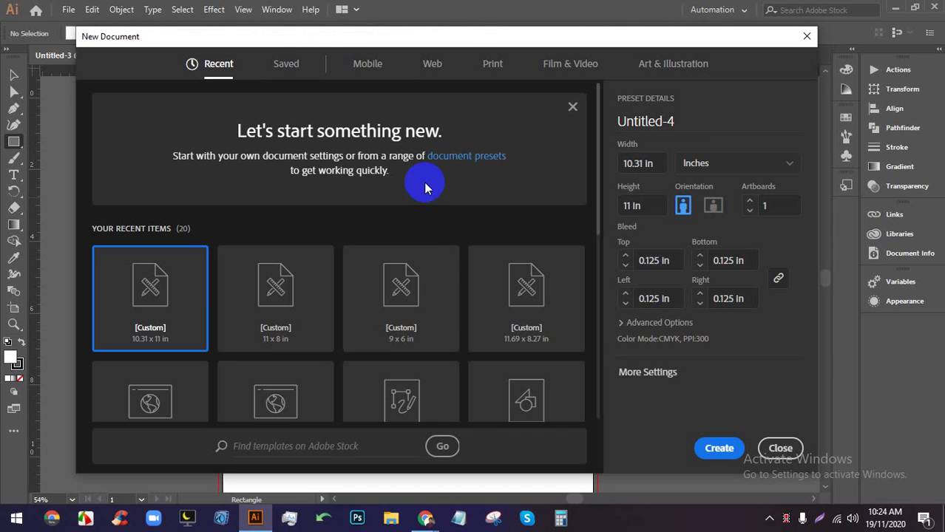
pyautogui.moveTo(632, 206); pyautogui.dragTo(601, 207)
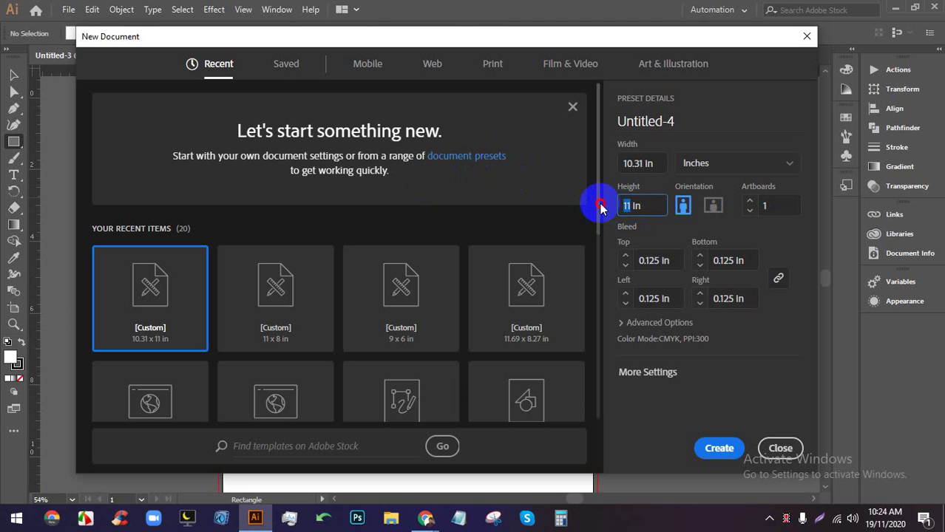
pyautogui.write('8')
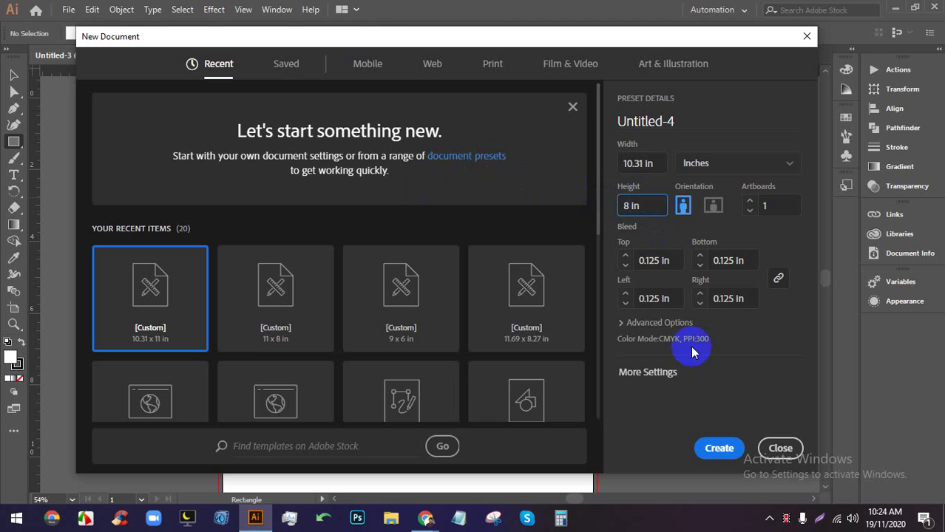
pyautogui.click(715, 448)
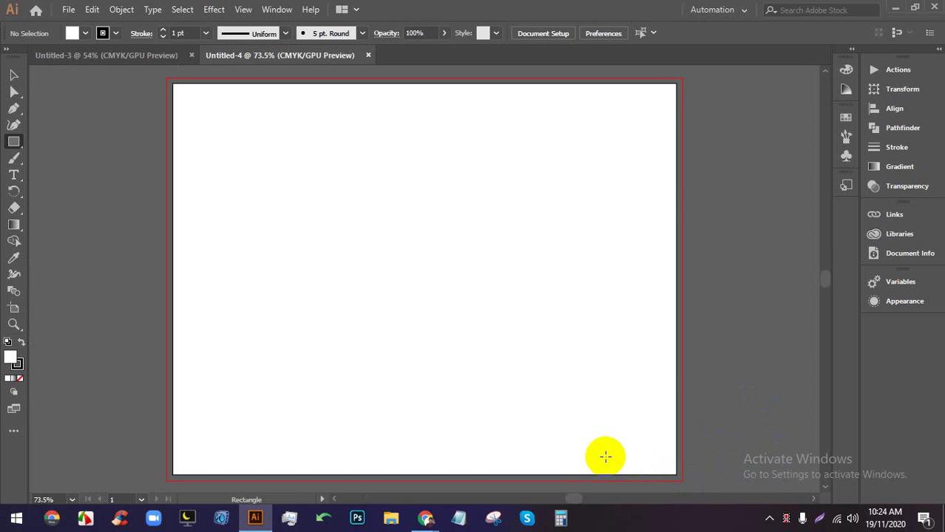
pyautogui.hotkey('ctrl', 'r')
pyautogui.scroll(1, 462, 369)
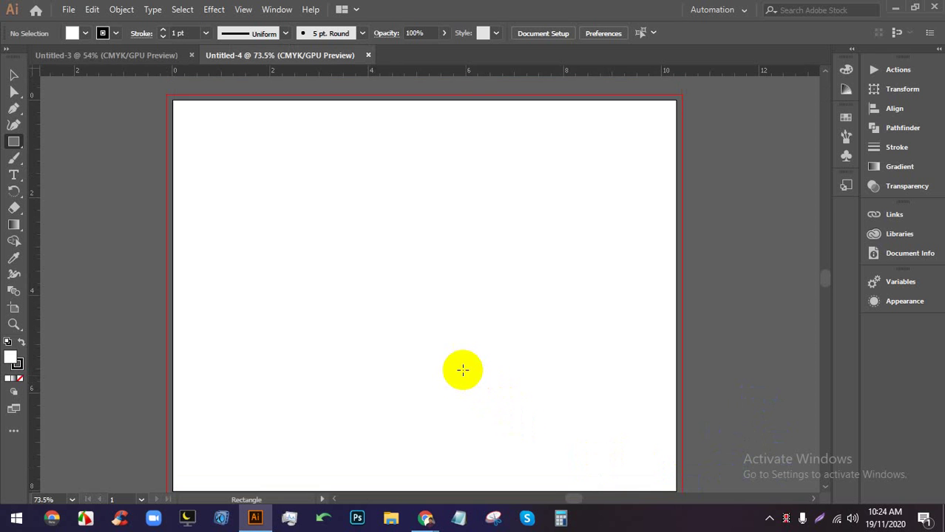
pyautogui.scroll(-1, 424, 344)
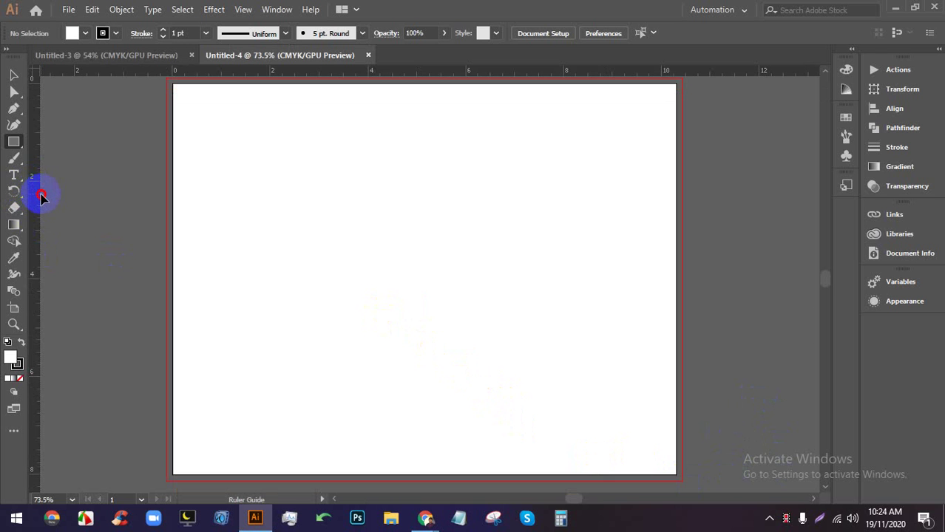
# Place two vertical guides for the spine, at about 5 in and about 5.25 in
pyautogui.moveTo(41, 197); pyautogui.dragTo(417, 200)
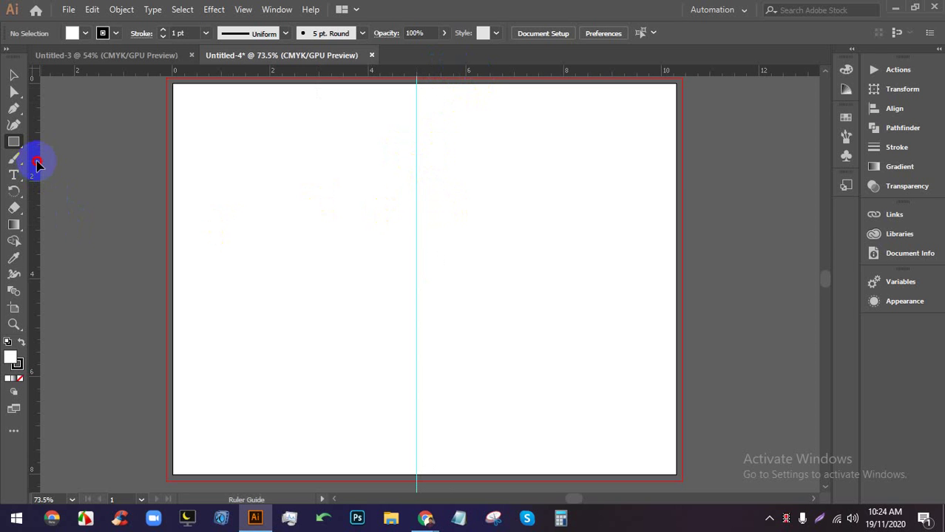
pyautogui.moveTo(39, 163); pyautogui.dragTo(429, 185)
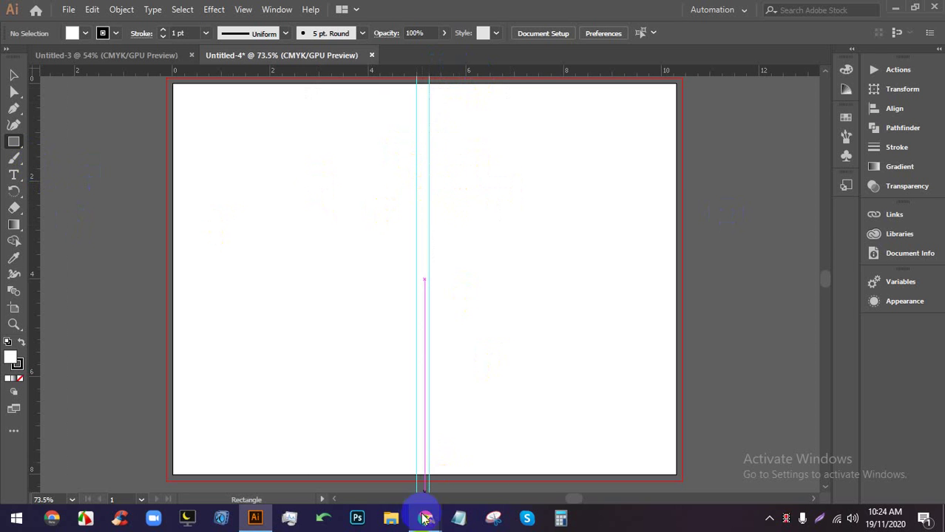
# Switch to the Google Meet call in Chrome, admit the waiting participant and return to Illustrator
pyautogui.moveTo(423, 516)
pyautogui.click(392, 477)
pyautogui.click(238, 11)
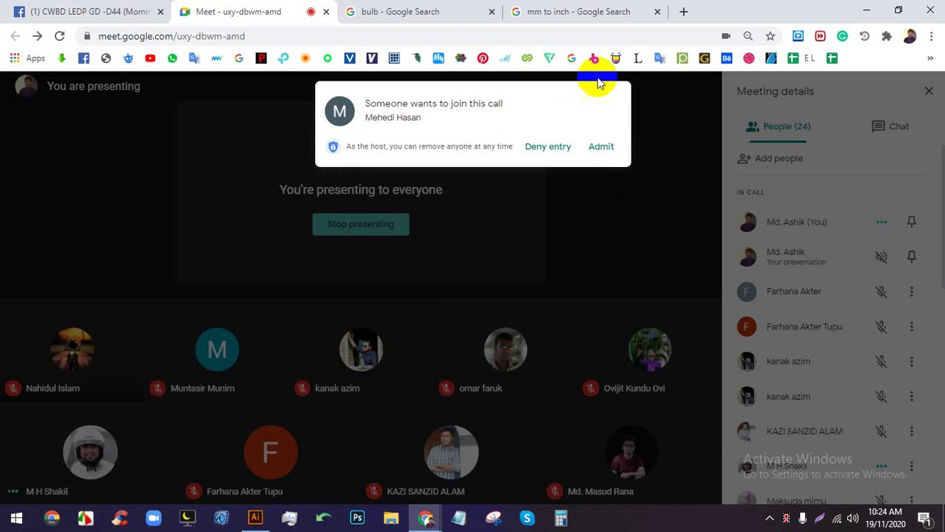
pyautogui.click(602, 150)
pyautogui.click(255, 518)
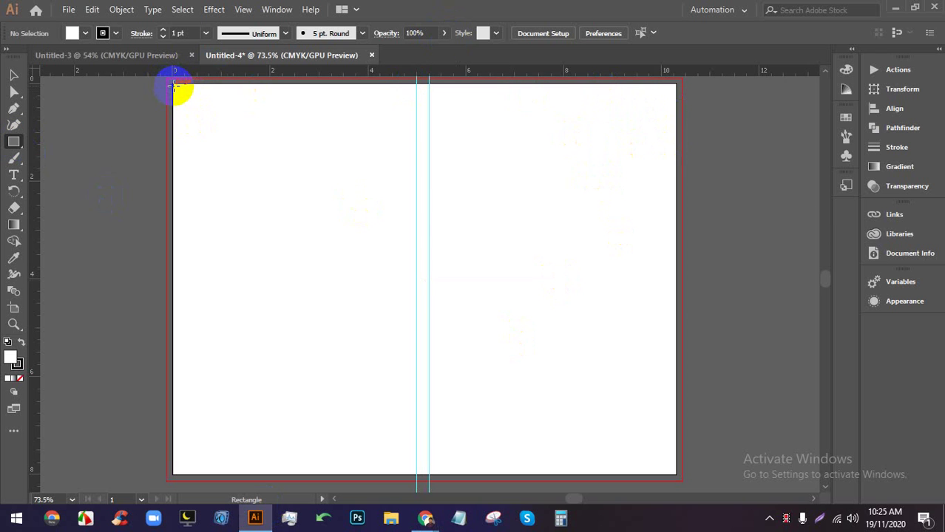
# Draw a rectangle about 4.99 by 8 in from the page's left edge to the first guide and fill it yellow
pyautogui.moveTo(175, 84); pyautogui.dragTo(415, 476)
pyautogui.click(74, 33)
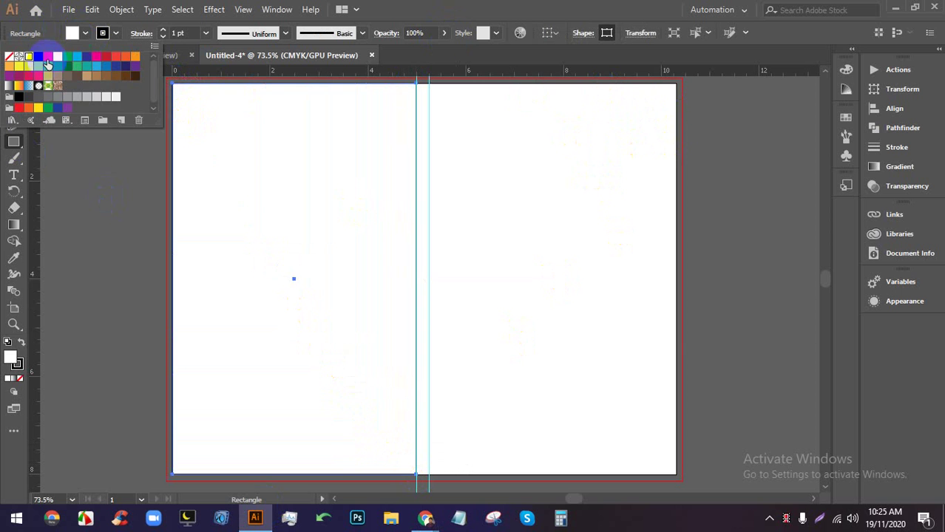
pyautogui.click(39, 57)
pyautogui.click(57, 56)
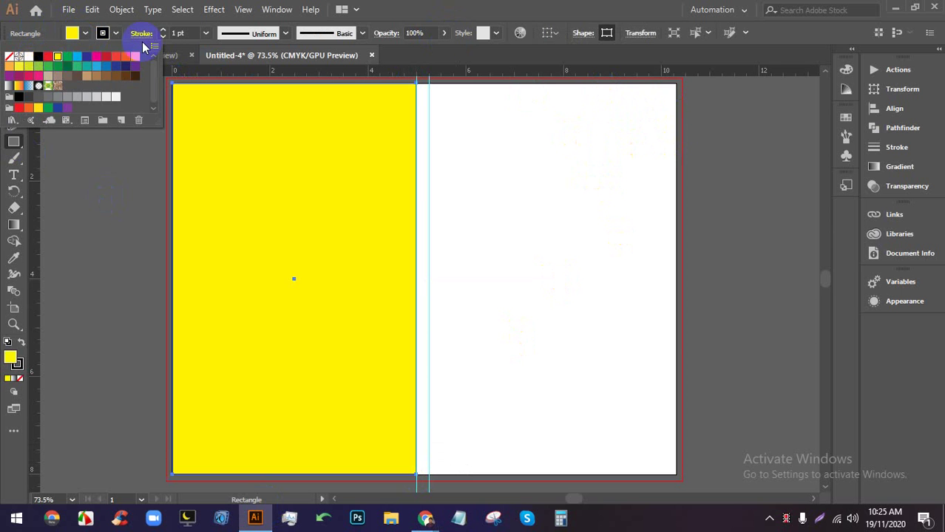
pyautogui.click(14, 75)
pyautogui.click(608, 205)
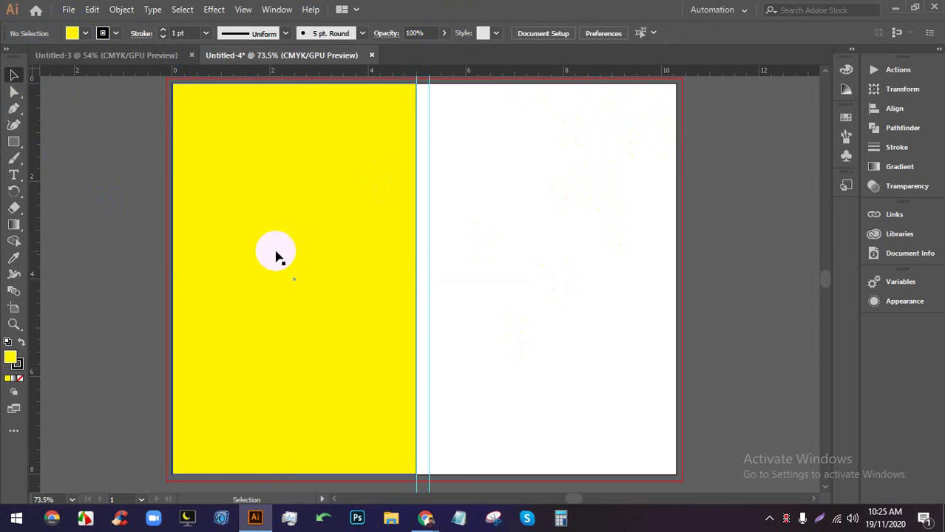
# Duplicate the yellow rectangle horizontally so the copy is flush with the page's right edge
pyautogui.click(275, 255)
pyautogui.moveTo(288, 186); pyautogui.dragTo(547, 186)
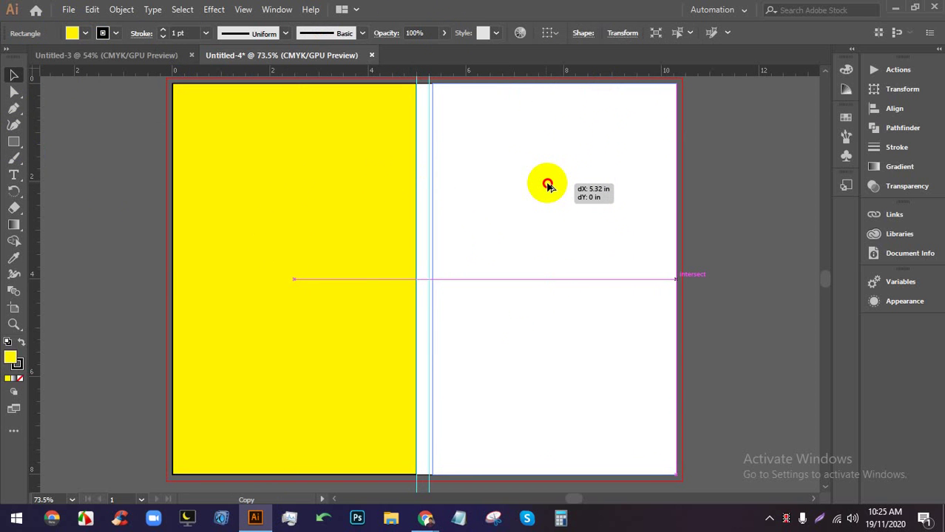
pyautogui.moveTo(548, 186); pyautogui.dragTo(548, 186)
pyautogui.click(707, 186)
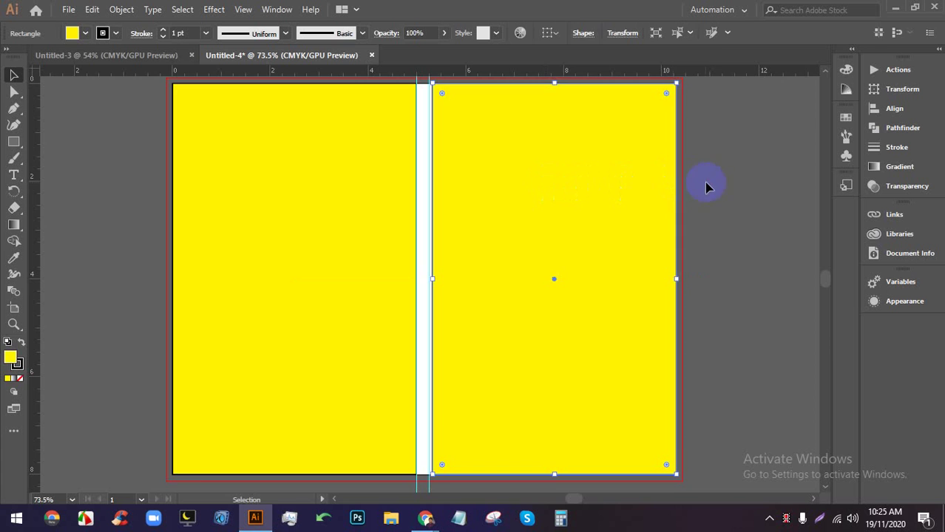
# Undo the yellow rectangles and the second spine guide
pyautogui.hotkey('ctrl', '+')
pyautogui.hotkey('ctrl', '+')
pyautogui.hotkey('ctrl', '+')
pyautogui.scroll(2, 365, 81)
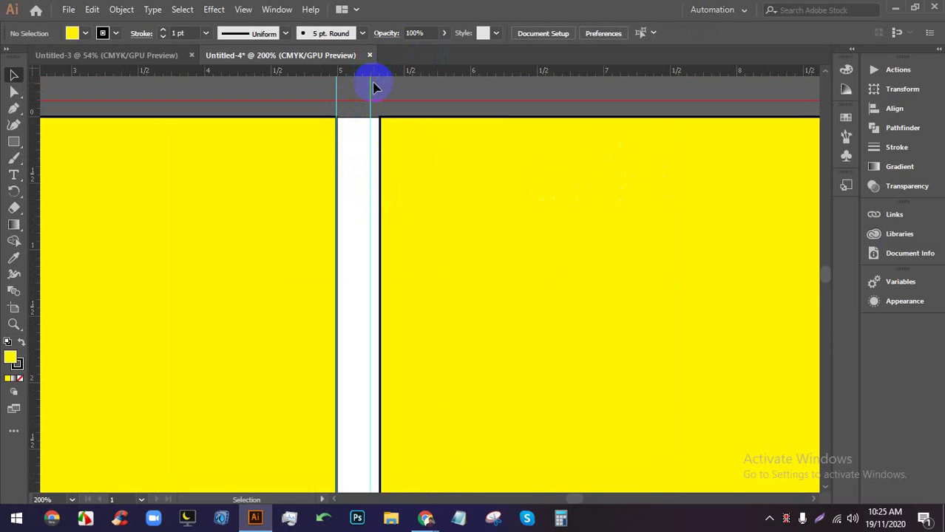
pyautogui.click(378, 86)
pyautogui.hotkey('ctrl', 'z')
pyautogui.hotkey('ctrl', 'z')
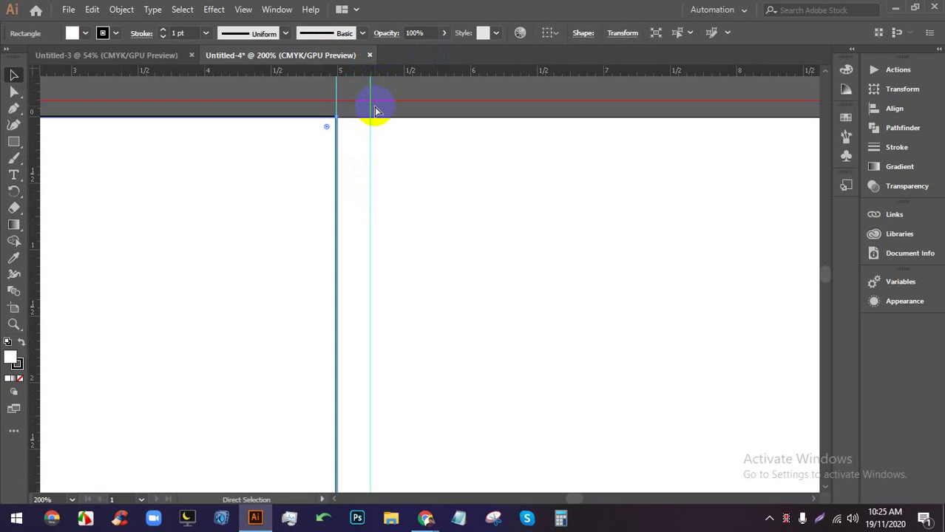
pyautogui.click(375, 115)
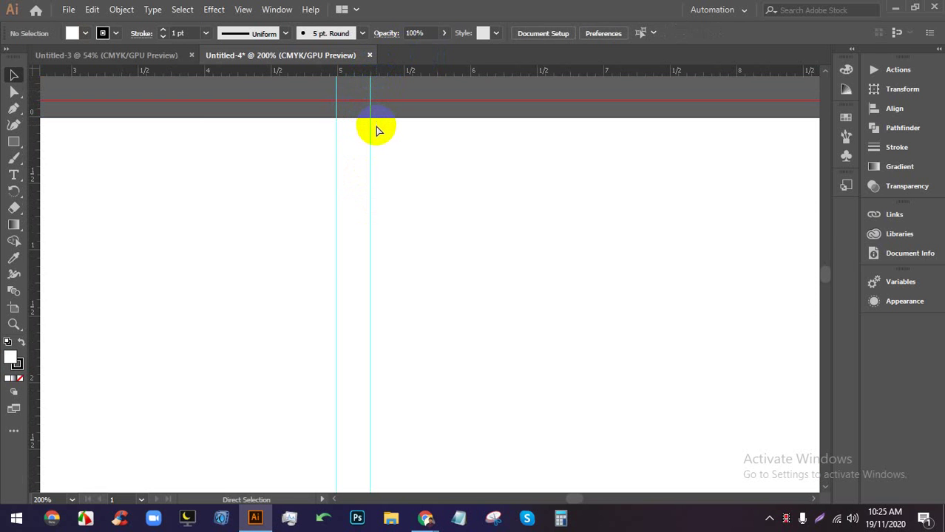
pyautogui.hotkey('ctrl', 'z')
# Create a 5 by 8 in rectangle and align it with the page's top-left corner
pyautogui.hotkey('ctrl', '-')
pyautogui.hotkey('ctrl', '-')
pyautogui.hotkey('ctrl', '-')
pyautogui.hotkey('ctrl', '-')
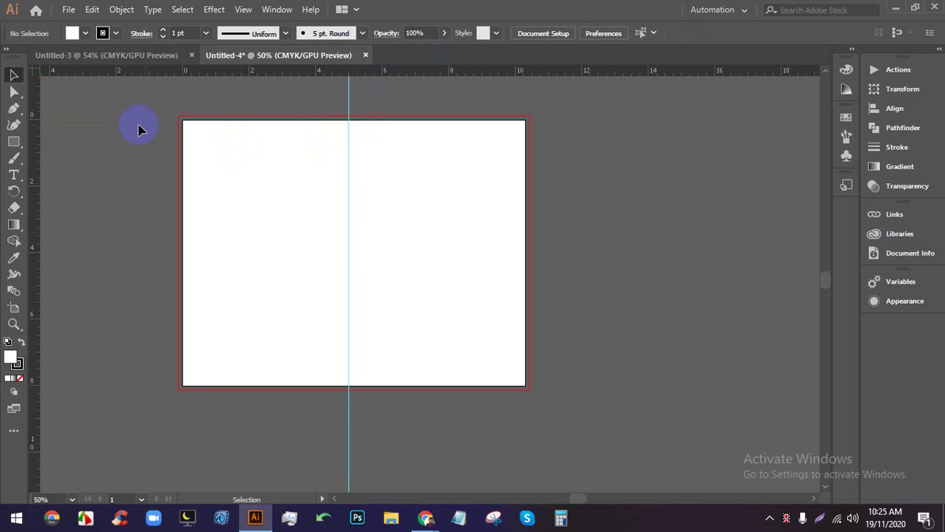
pyautogui.click(14, 141)
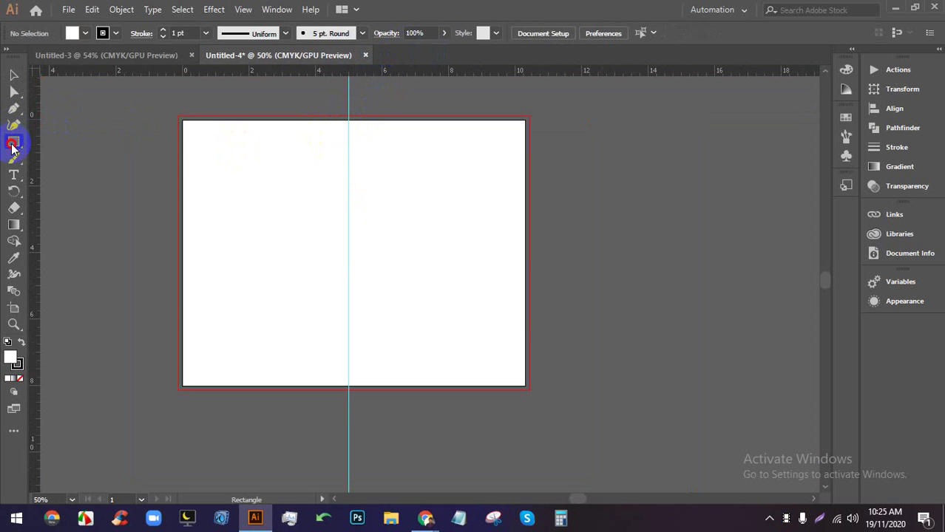
pyautogui.click(211, 146)
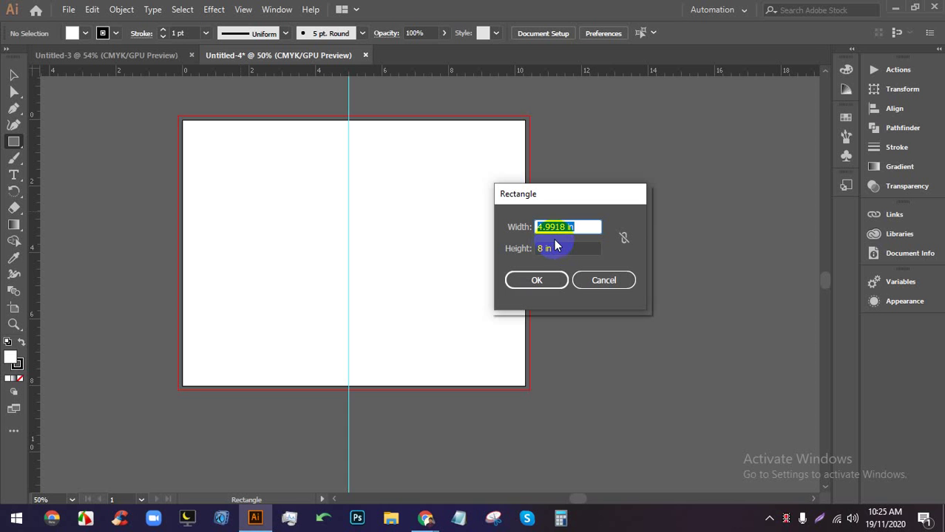
pyautogui.write('5')
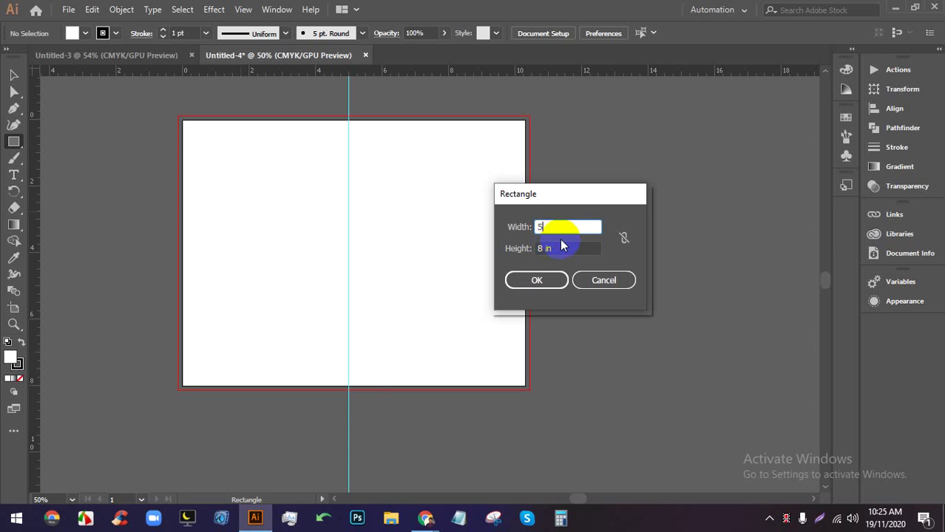
pyautogui.click(526, 281)
pyautogui.click(14, 75)
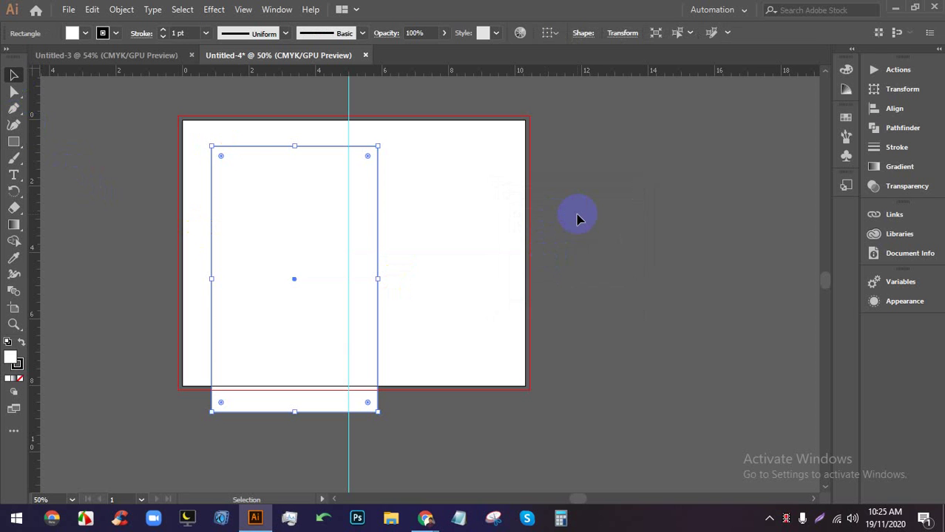
pyautogui.moveTo(309, 211); pyautogui.dragTo(280, 188)
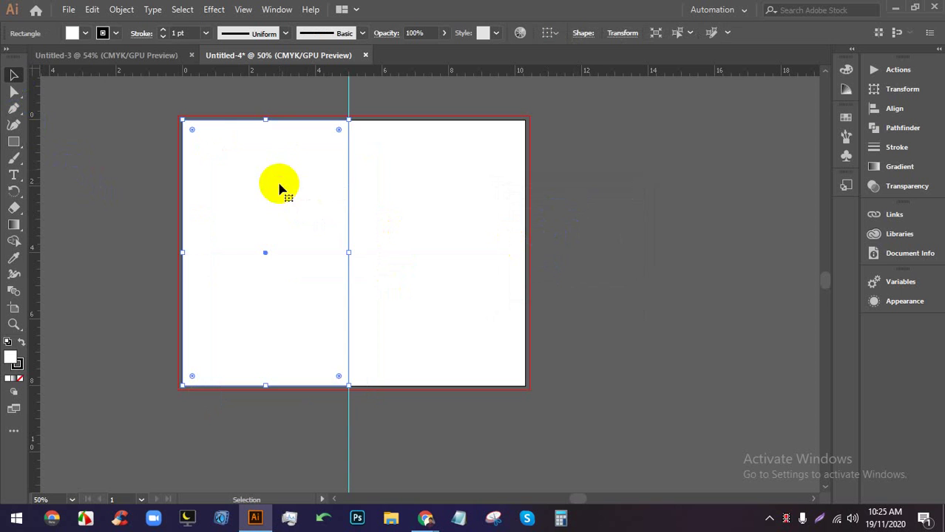
# Fill the 5 by 8 in rectangle with yellow
pyautogui.click(83, 34)
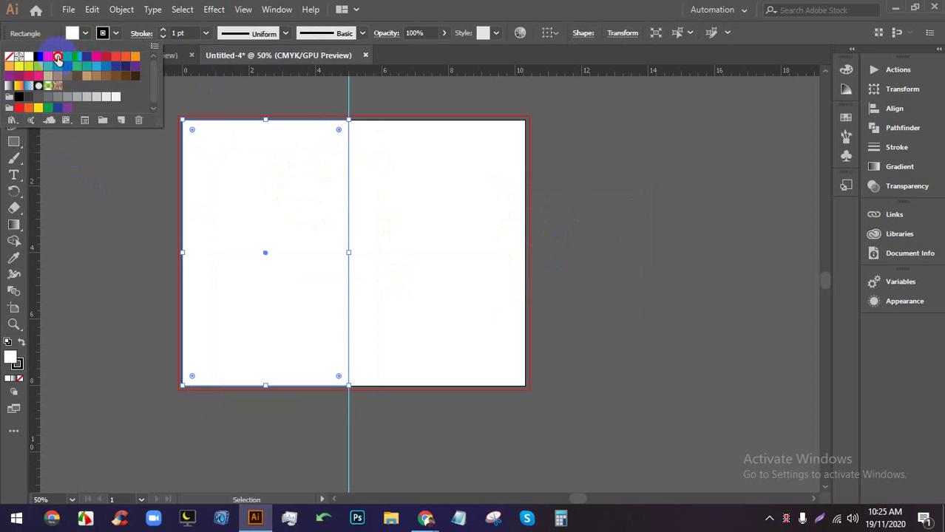
pyautogui.click(58, 55)
pyautogui.click(381, 217)
# Copy the yellow rectangle across to the right half of the cover, flush with the page's right edge
pyautogui.click(222, 204)
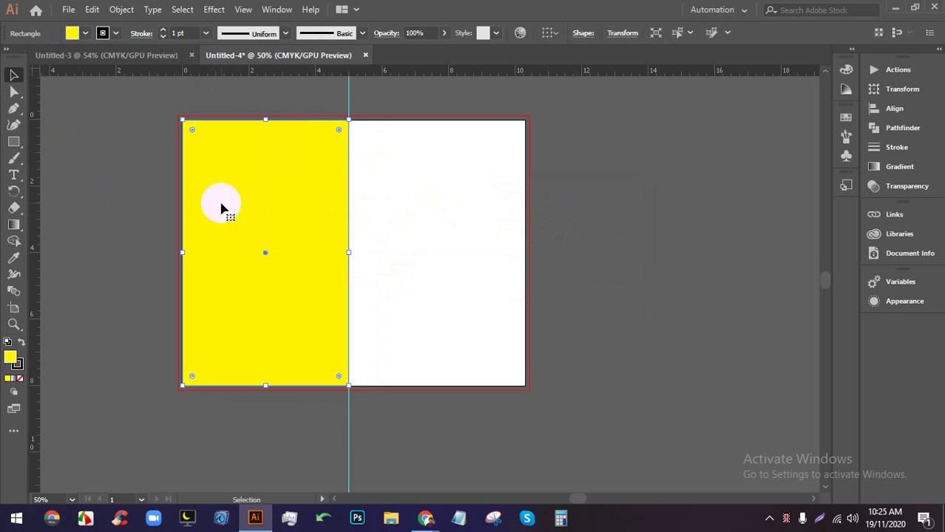
pyautogui.moveTo(222, 205); pyautogui.dragTo(397, 199)
pyautogui.click(528, 191)
# Place a second vertical spine guide at 5.31 in, along the inner edge of the right rectangle
pyautogui.scroll(-1, 354, 126)
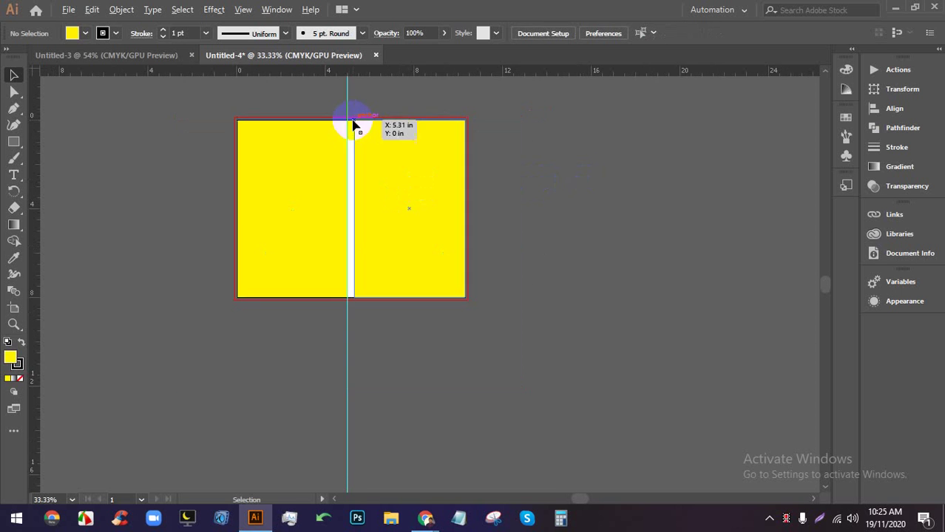
pyautogui.scroll(2, 367, 88)
pyautogui.moveTo(372, 78); pyautogui.dragTo(356, 169)
pyautogui.scroll(-2, 374, 170)
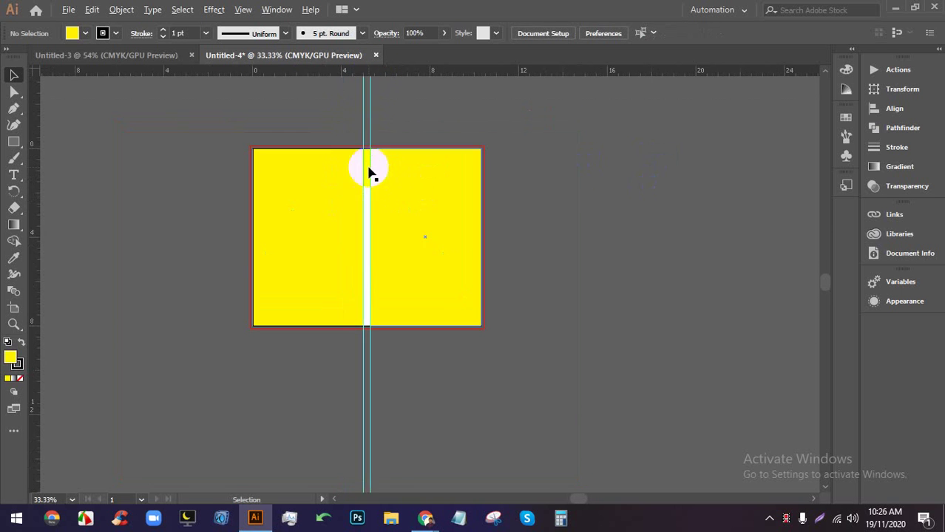
pyautogui.scroll(1, 436, 133)
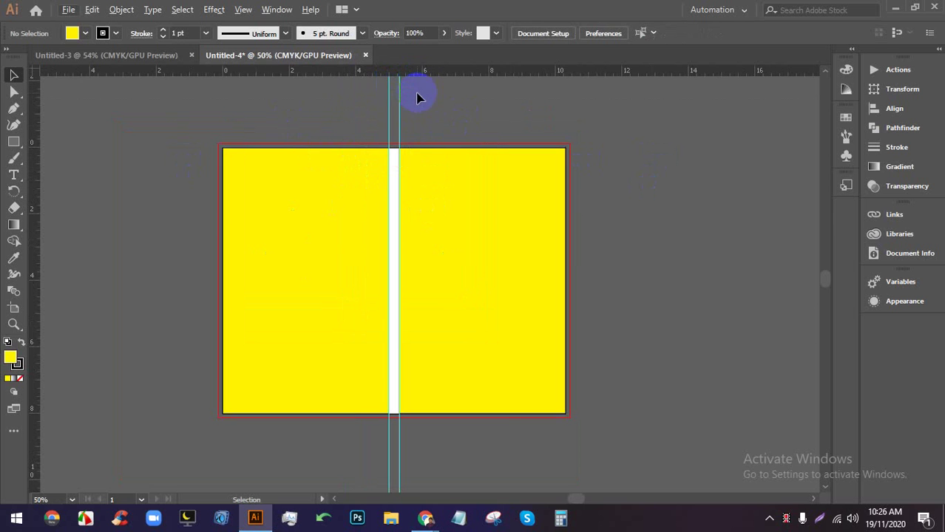
# Draw a yellow rectangle about 10.2 by 8 in across both covers and the spine, starting from the page's top-left corner
pyautogui.scroll(-1, 412, 111)
pyautogui.scroll(2, 411, 133)
pyautogui.scroll(-1, 413, 144)
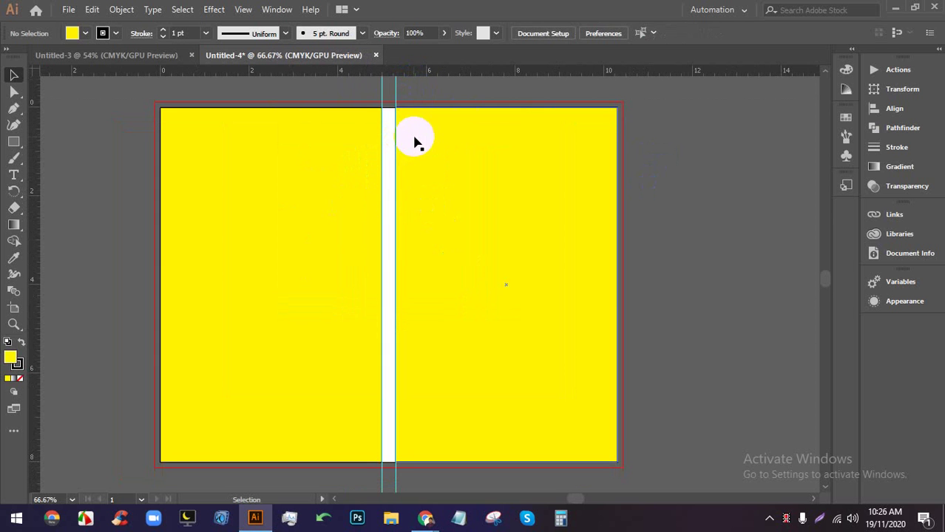
pyautogui.click(14, 143)
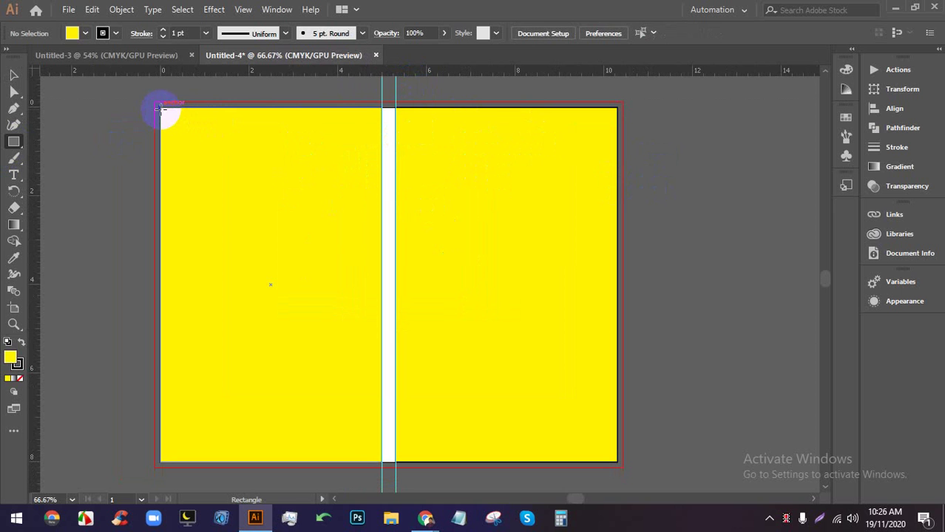
pyautogui.moveTo(161, 108); pyautogui.dragTo(615, 463)
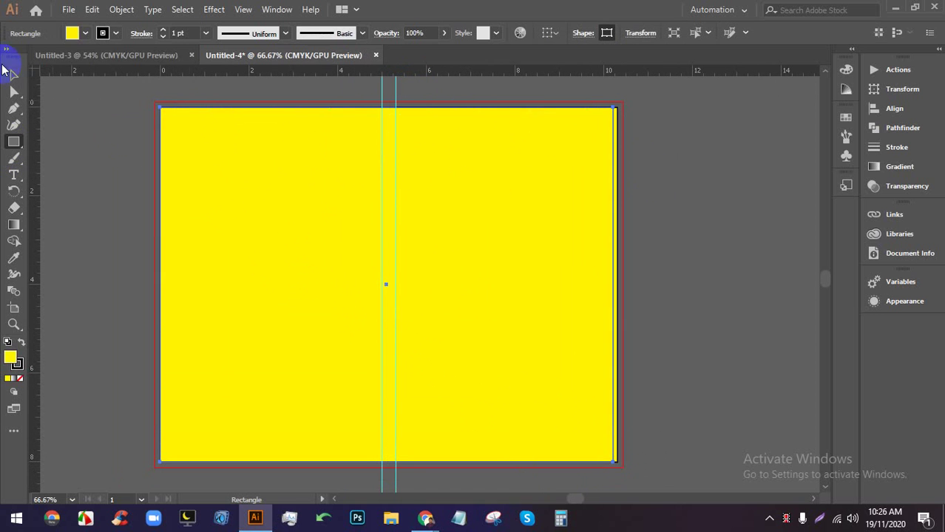
# Fill the large rectangle spanning both covers and the spine with teal, then deselect it
pyautogui.click(83, 34)
pyautogui.click(68, 57)
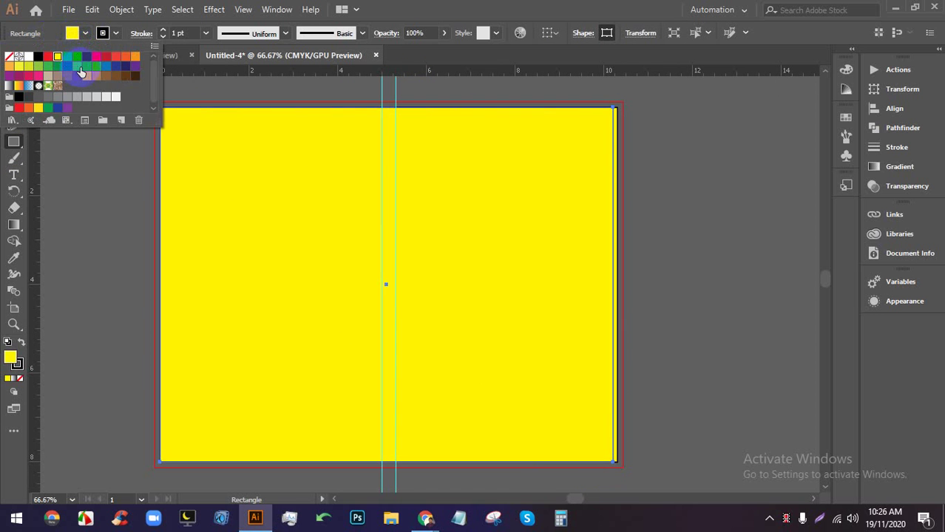
pyautogui.click(84, 67)
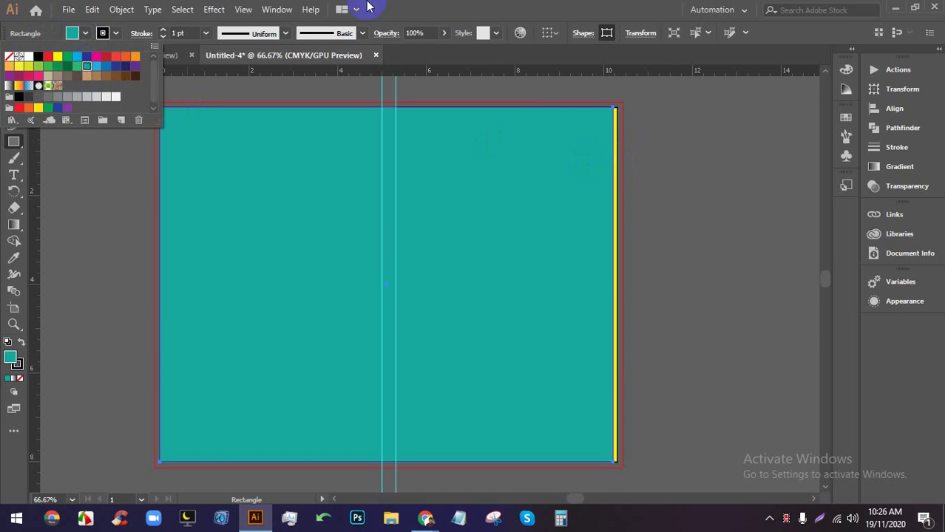
pyautogui.click(370, 8)
pyautogui.click(14, 75)
pyautogui.click(232, 139)
pyautogui.click(641, 262)
# Stretch the teal rectangle's right side to the page's right edge, covering the remaining yellow strip
pyautogui.scroll(2, 640, 262)
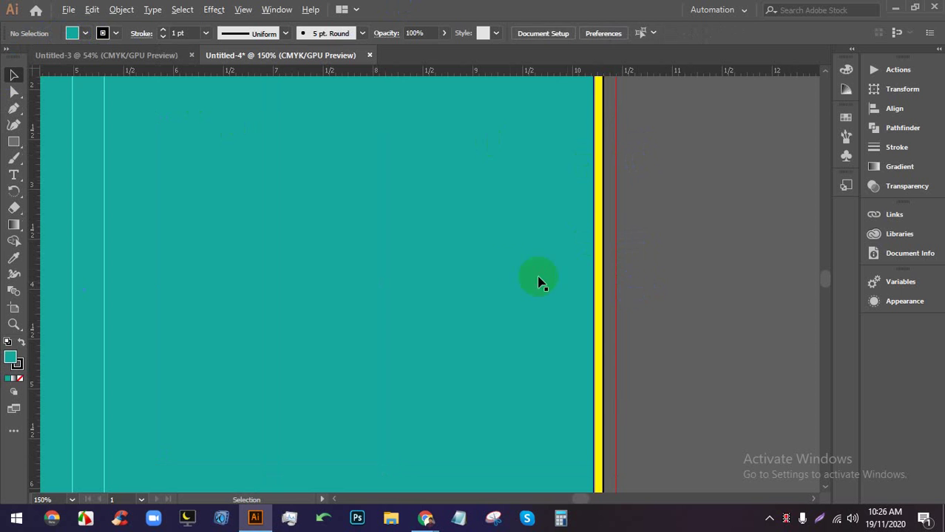
pyautogui.click(562, 284)
pyautogui.moveTo(594, 289); pyautogui.dragTo(602, 290)
pyautogui.click(661, 287)
pyautogui.scroll(-3, 660, 281)
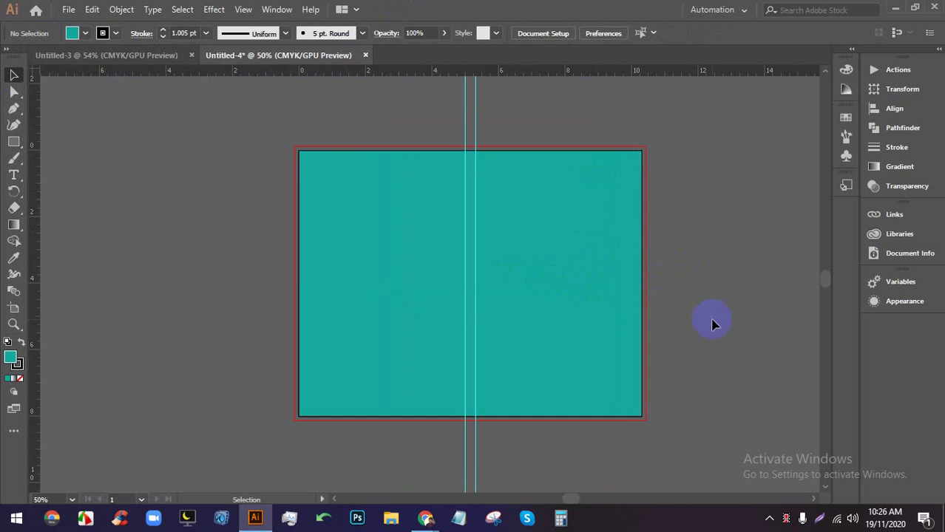
# Select all the cover rectangles and set their stroke to None
pyautogui.click(312, 163)
pyautogui.click(102, 34)
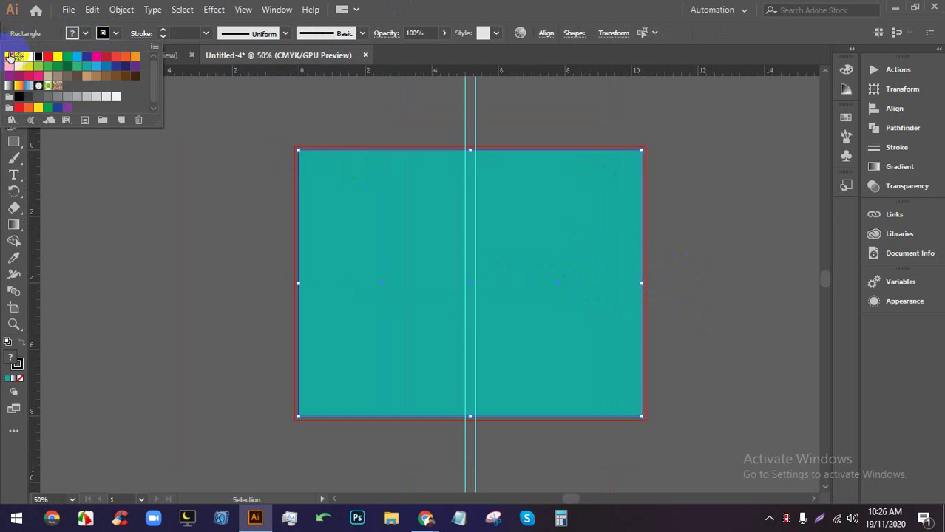
pyautogui.click(9, 56)
pyautogui.click(260, 180)
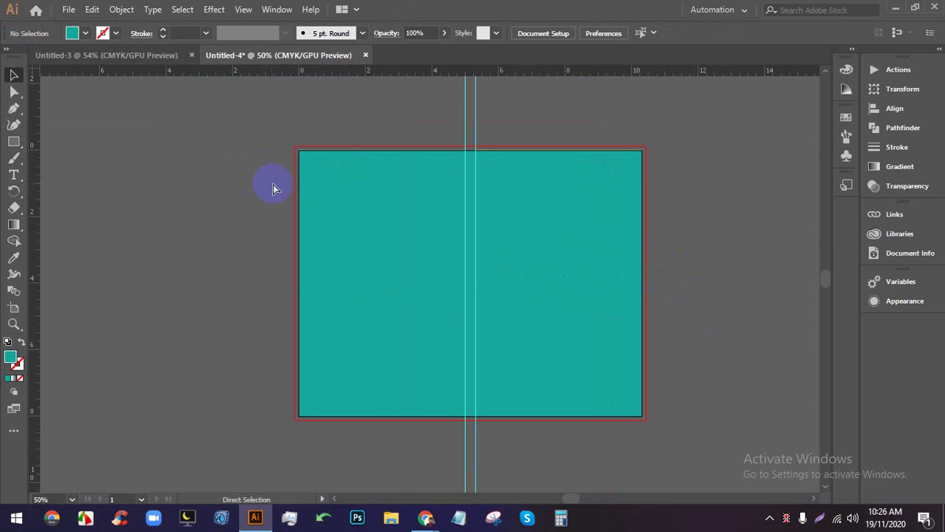
# Extend the teal rectangle's top-left corner to meet the page's top-left corner exactly
pyautogui.scroll(8, 289, 160)
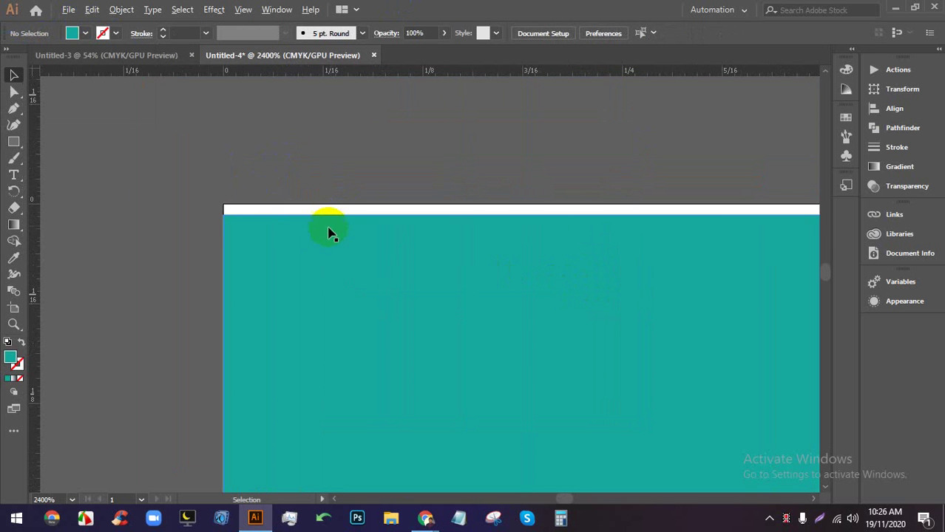
pyautogui.click(258, 241)
pyautogui.moveTo(222, 213); pyautogui.dragTo(227, 204)
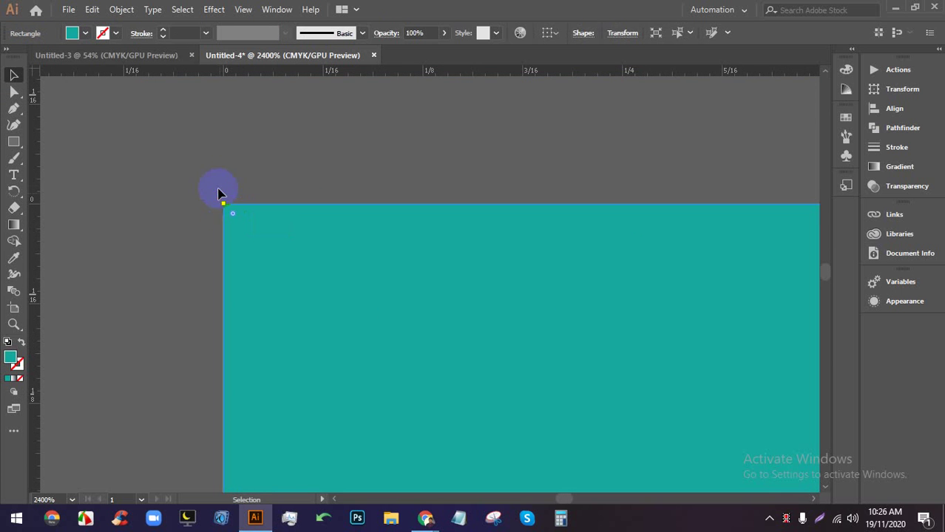
pyautogui.click(218, 186)
# Switch to the Google Meet call and admit the participants waiting to join
pyautogui.moveTo(425, 518)
pyautogui.click(349, 460)
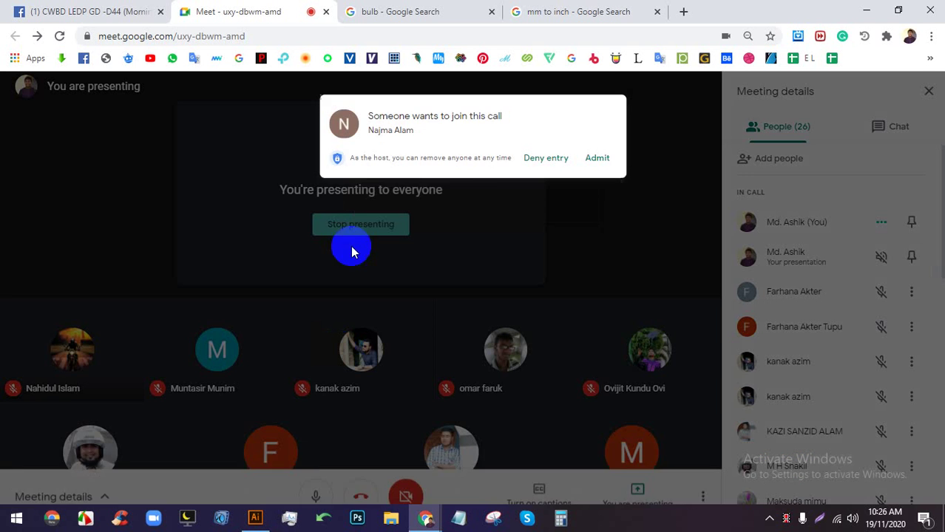
pyautogui.click(596, 146)
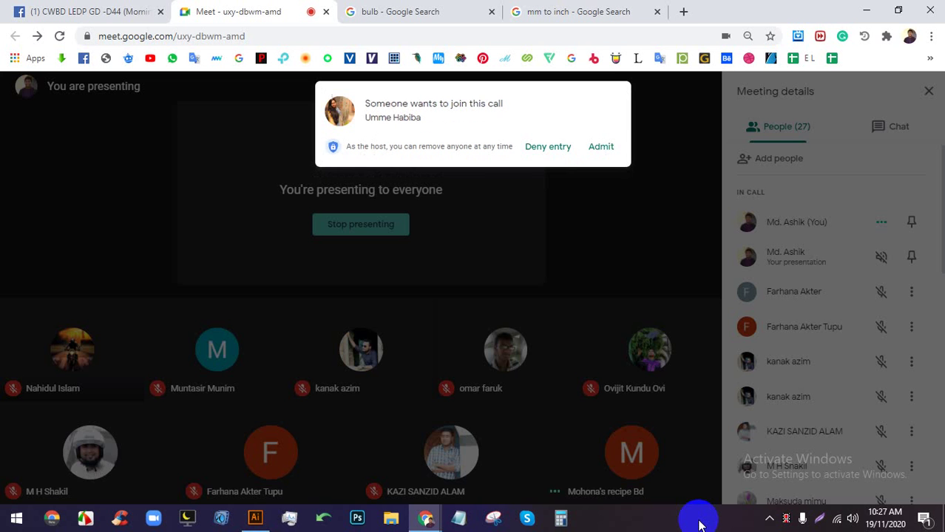
pyautogui.click(604, 148)
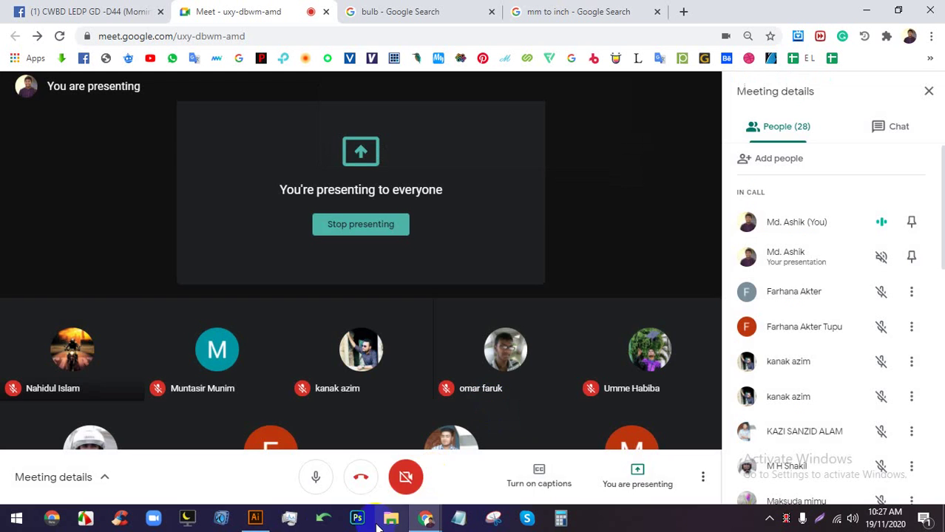
# Return to Illustrator and send the full-width teal rectangle behind the two yellow cover rectangles
pyautogui.click(256, 517)
pyautogui.scroll(-14, 119, 403)
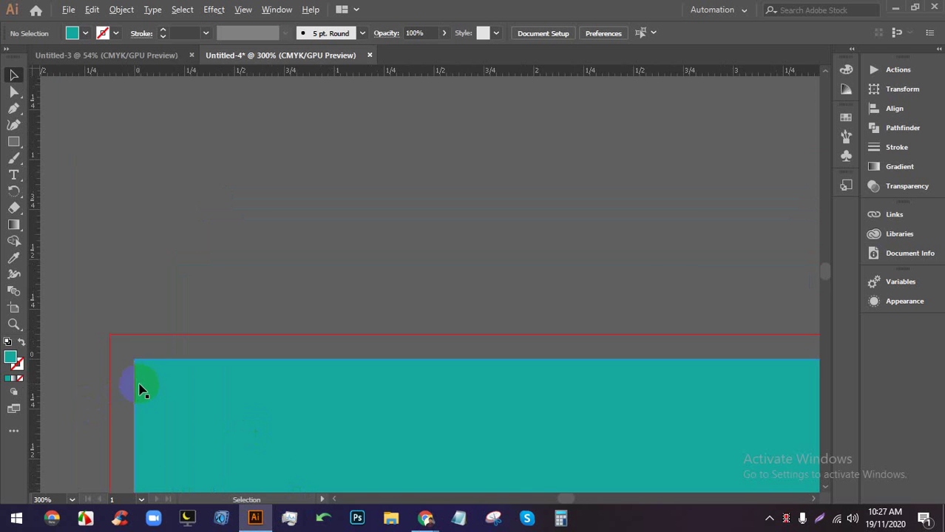
pyautogui.scroll(3, 181, 363)
pyautogui.scroll(1, 181, 362)
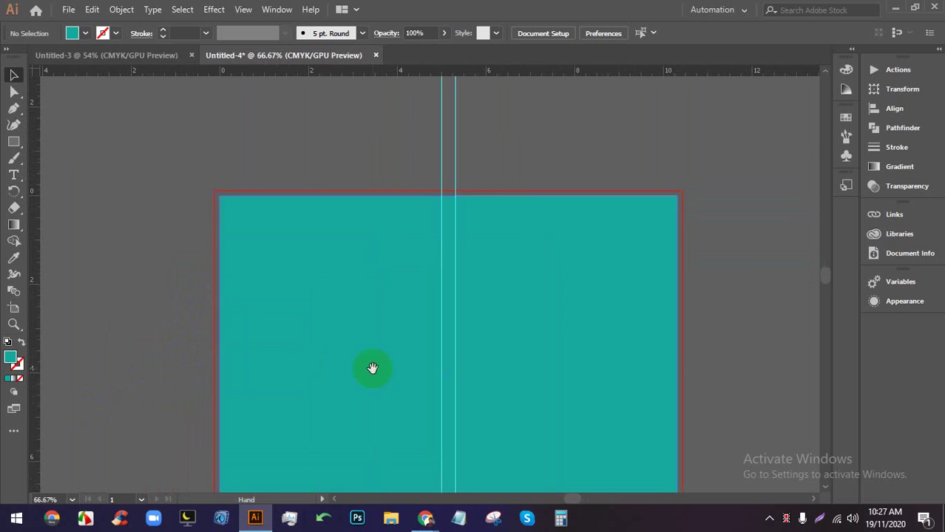
pyautogui.moveTo(371, 369); pyautogui.dragTo(362, 279)
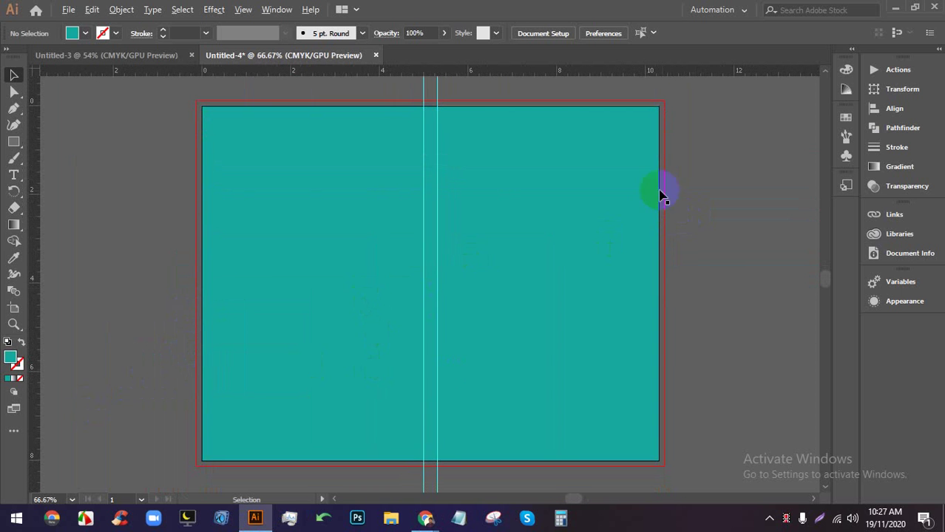
pyautogui.click(540, 182)
pyautogui.press('a')
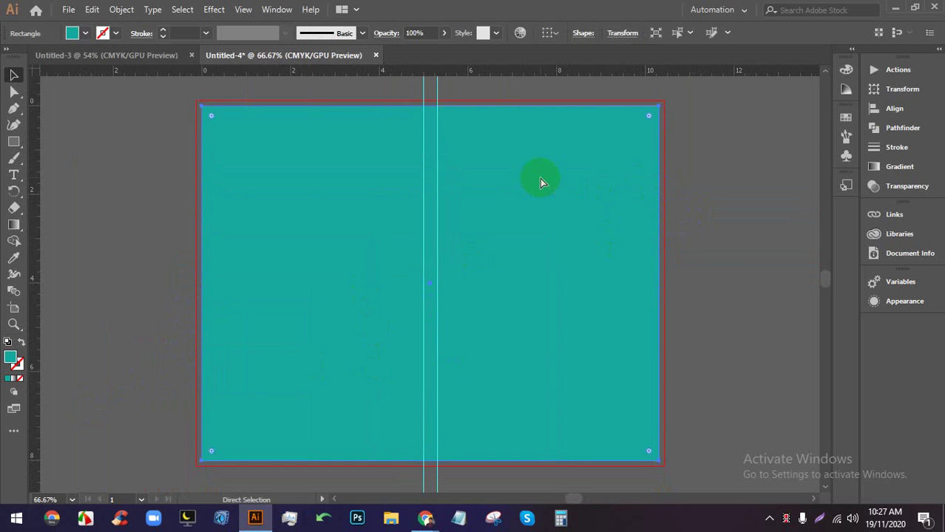
pyautogui.hotkey('ctrl', 'shift', '[')
pyautogui.press('v')
pyautogui.click(680, 205)
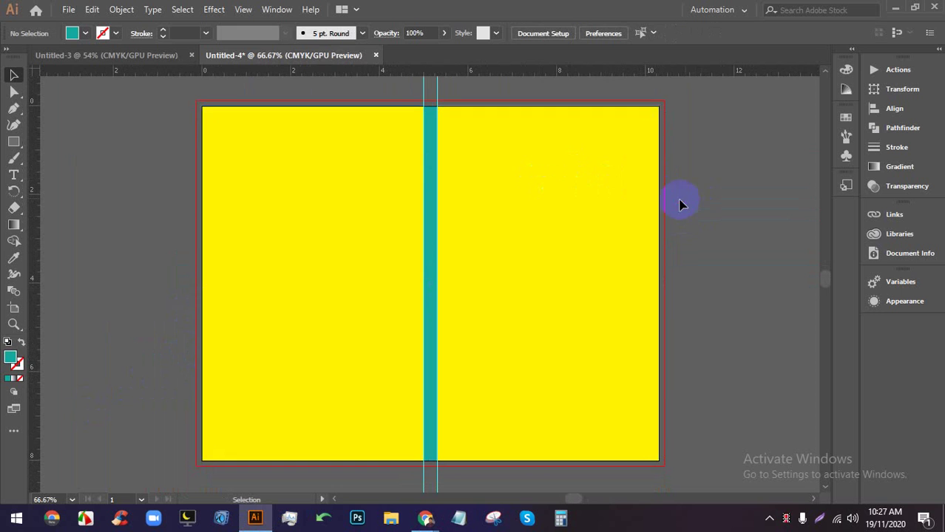
# Recolor the right yellow rectangle by sampling the teal of the spine with the Eyedropper
pyautogui.scroll(-2, 599, 210)
pyautogui.scroll(2, 599, 211)
pyautogui.moveTo(527, 226); pyautogui.dragTo(605, 268)
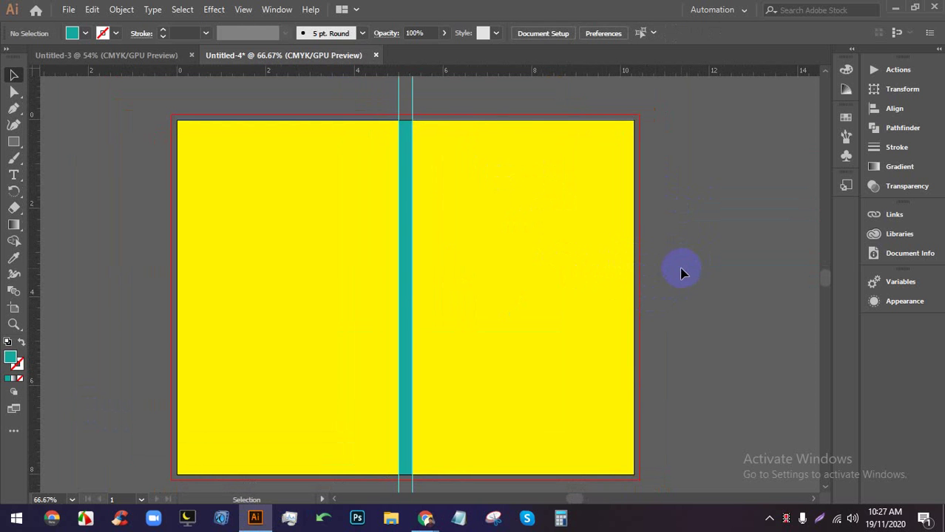
pyautogui.click(549, 247)
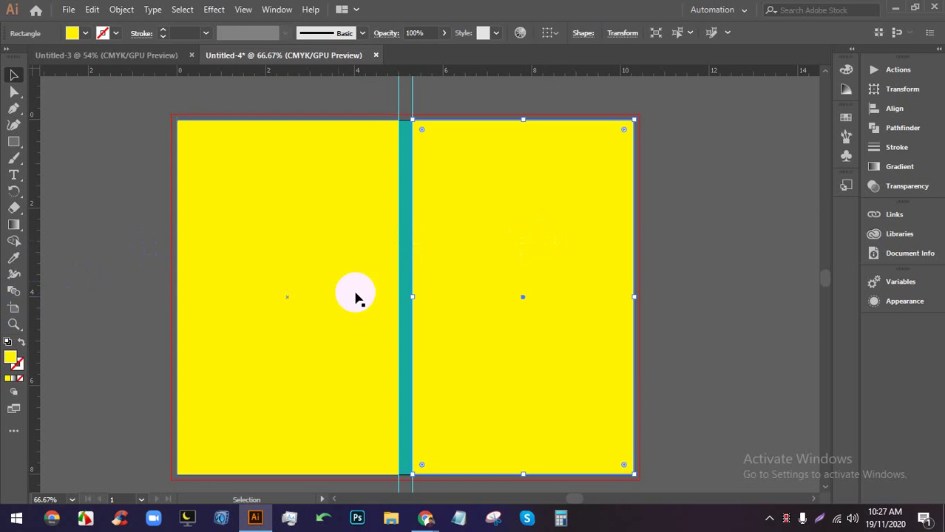
pyautogui.click(13, 258)
pyautogui.click(409, 235)
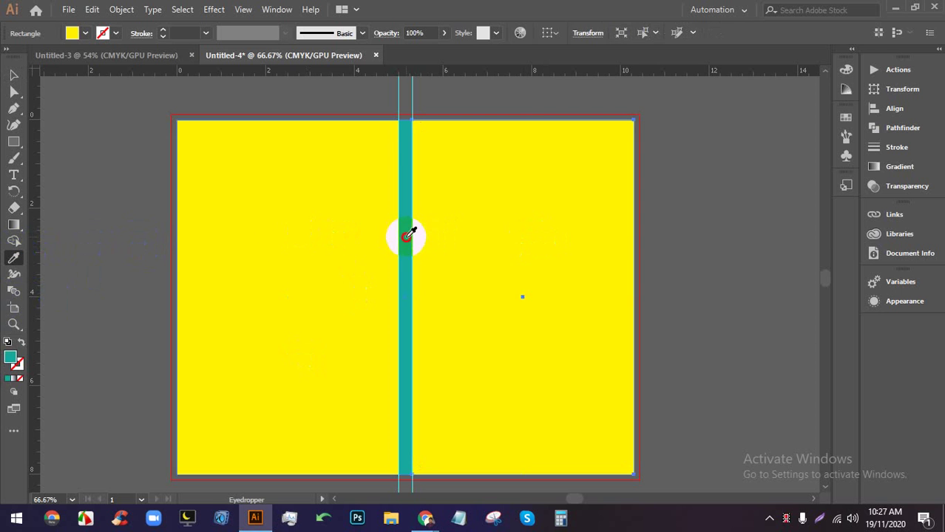
pyautogui.click(13, 75)
pyautogui.click(57, 121)
# Recolor the left yellow rectangle with the spine's teal using the Eyedropper, and deselect it
pyautogui.click(232, 222)
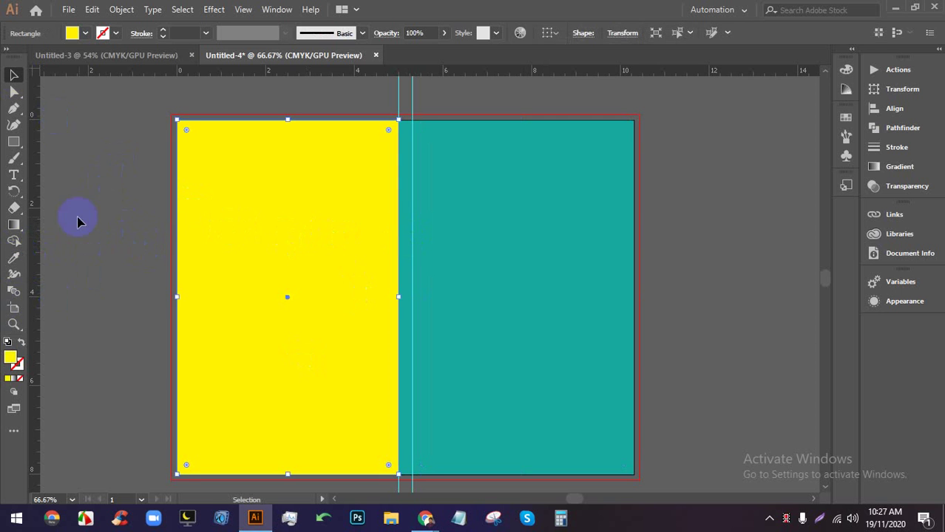
pyautogui.click(13, 257)
pyautogui.click(407, 217)
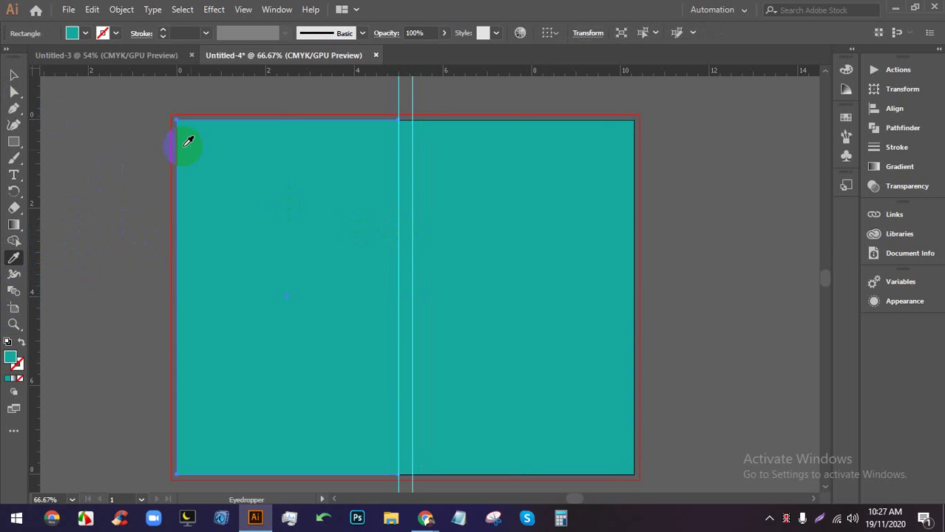
pyautogui.click(14, 75)
pyautogui.click(145, 198)
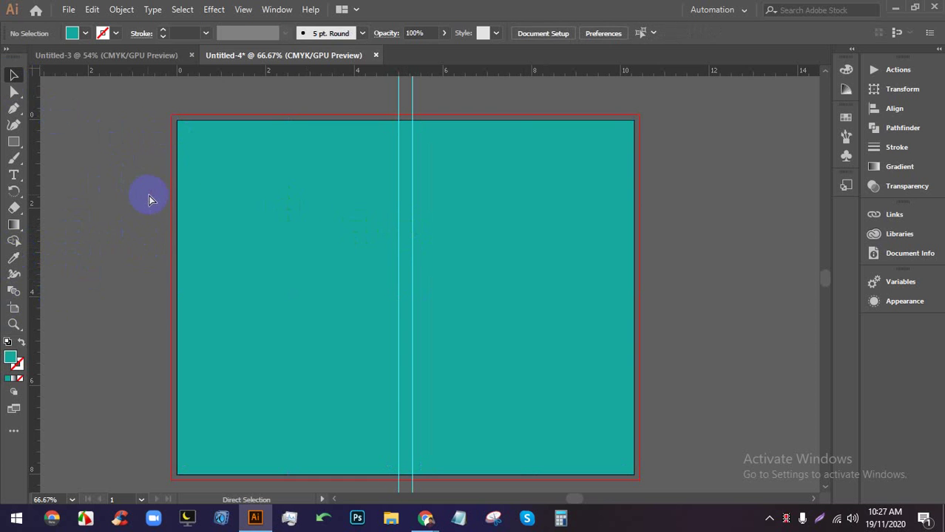
# Save the document as Book Cover.ai in the Class-43(44) folder, replacing the existing file and keeping the Illustrator options
pyautogui.hotkey('ctrl', 's')
pyautogui.click(185, 100)
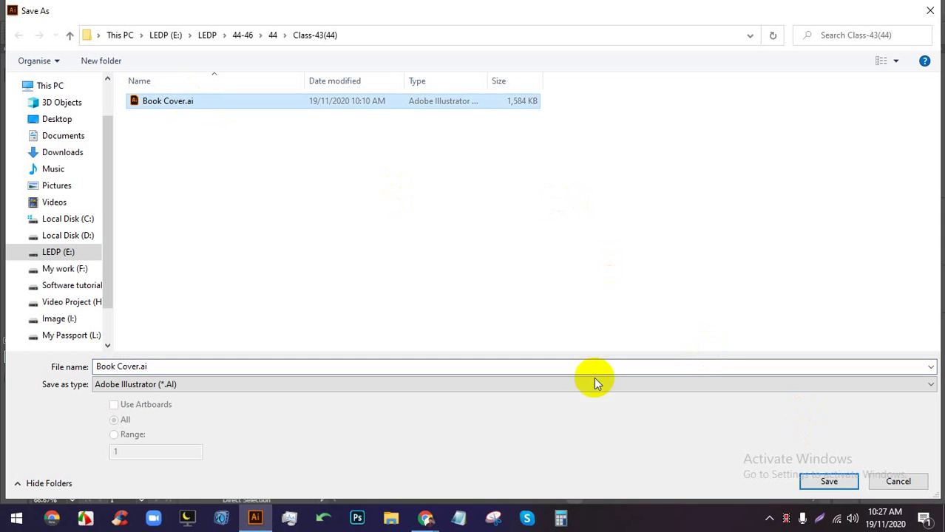
pyautogui.click(829, 482)
pyautogui.click(518, 309)
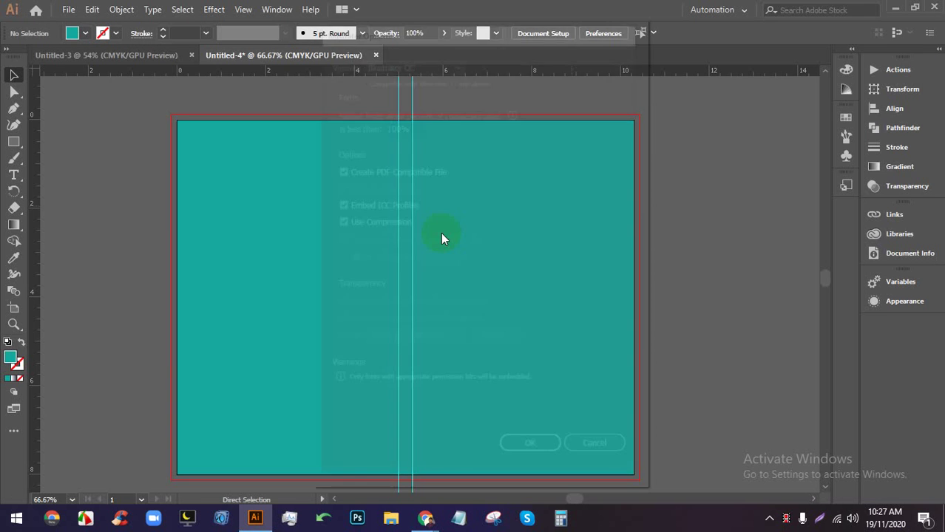
pyautogui.click(525, 448)
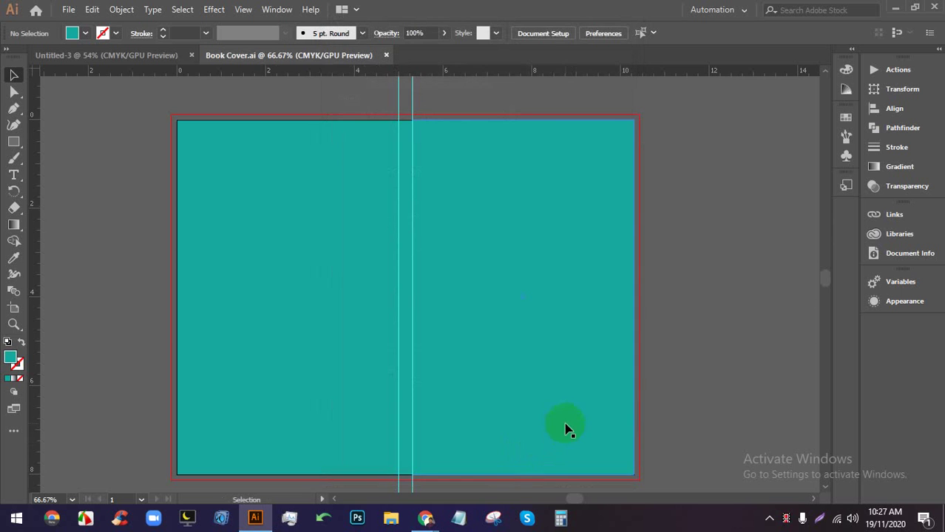
# Raise the left cover rectangle's bottom edge to sit flush with the page's bottom edge at the spine
pyautogui.scroll(-2, 558, 381)
pyautogui.scroll(3, 552, 334)
pyautogui.scroll(3, 356, 466)
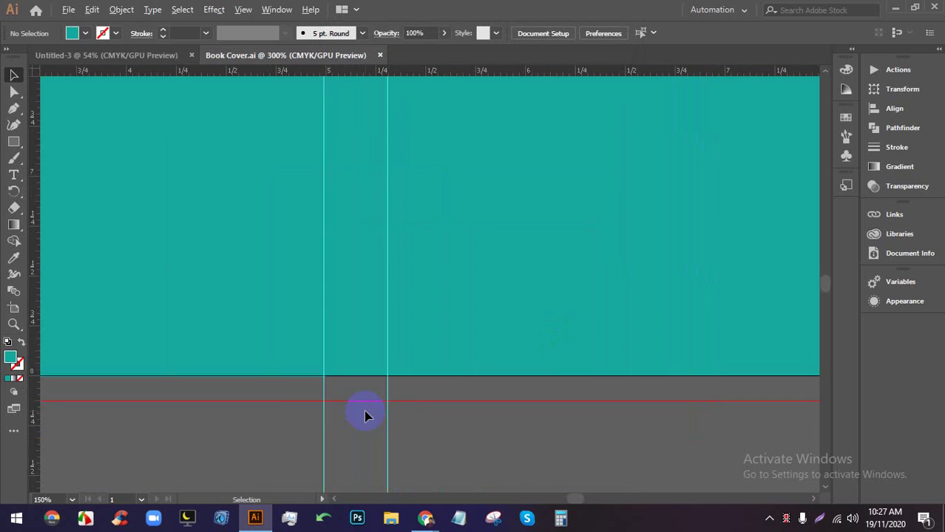
pyautogui.scroll(2, 365, 415)
pyautogui.scroll(4, 250, 354)
pyautogui.scroll(1, 148, 392)
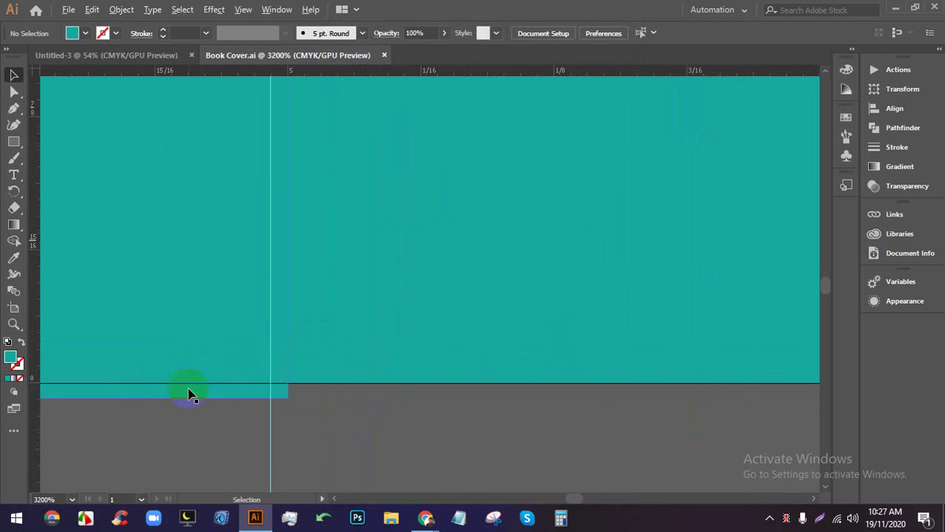
pyautogui.scroll(1, 189, 395)
pyautogui.click(378, 405)
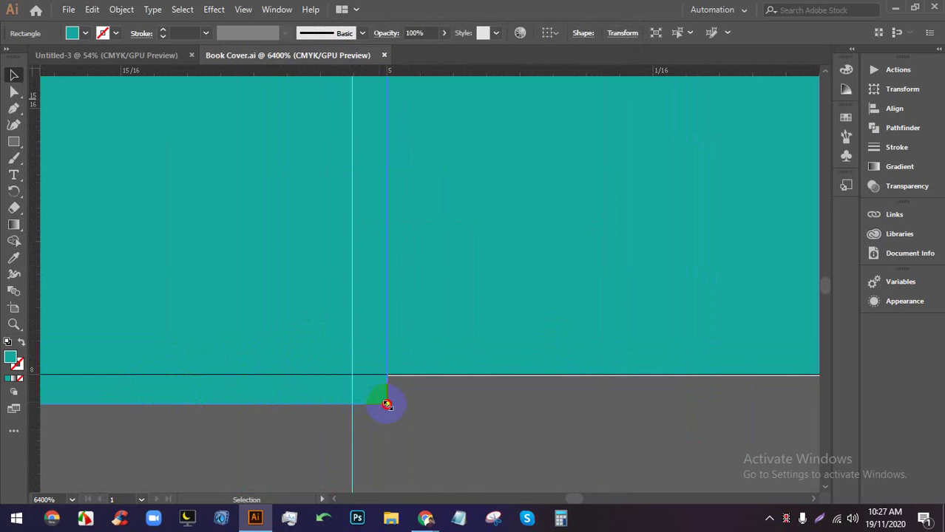
pyautogui.moveTo(387, 405); pyautogui.dragTo(387, 375)
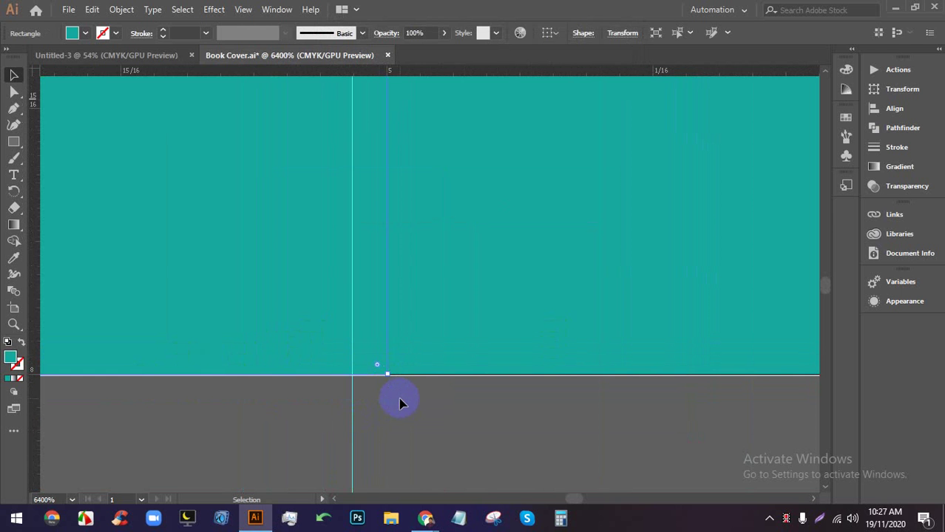
pyautogui.click(378, 371)
pyautogui.scroll(-3, 380, 373)
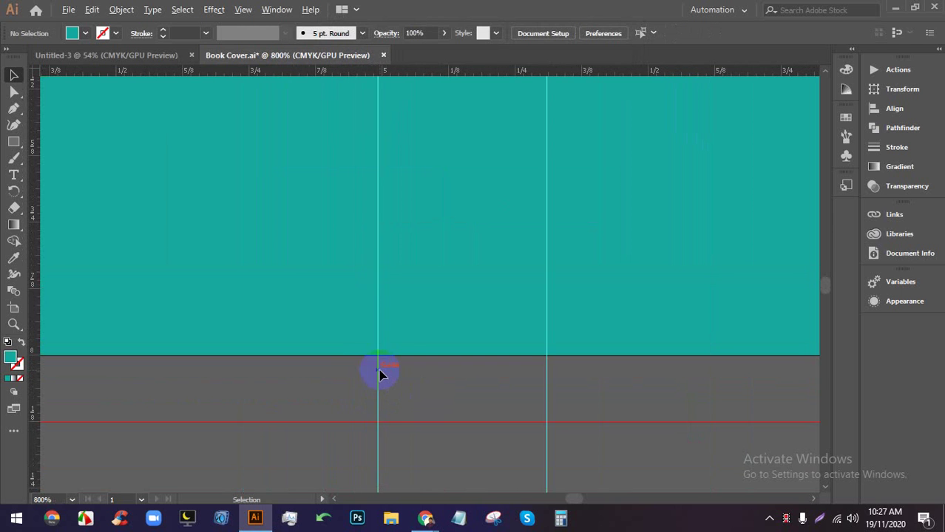
# Align the left cover rectangle's right edge with the first spine guide, and save the file
pyautogui.click(276, 283)
pyautogui.scroll(5, 350, 358)
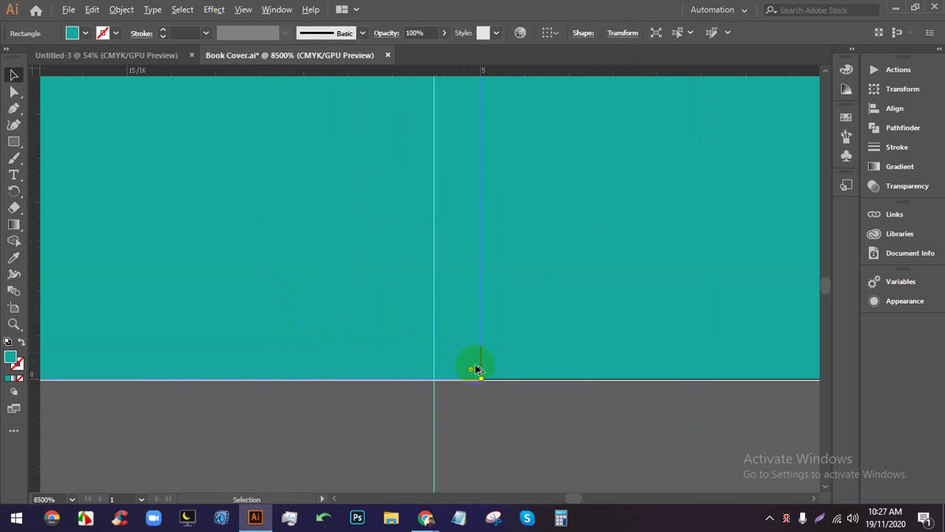
pyautogui.moveTo(481, 378); pyautogui.dragTo(434, 381)
pyautogui.scroll(-10, 434, 380)
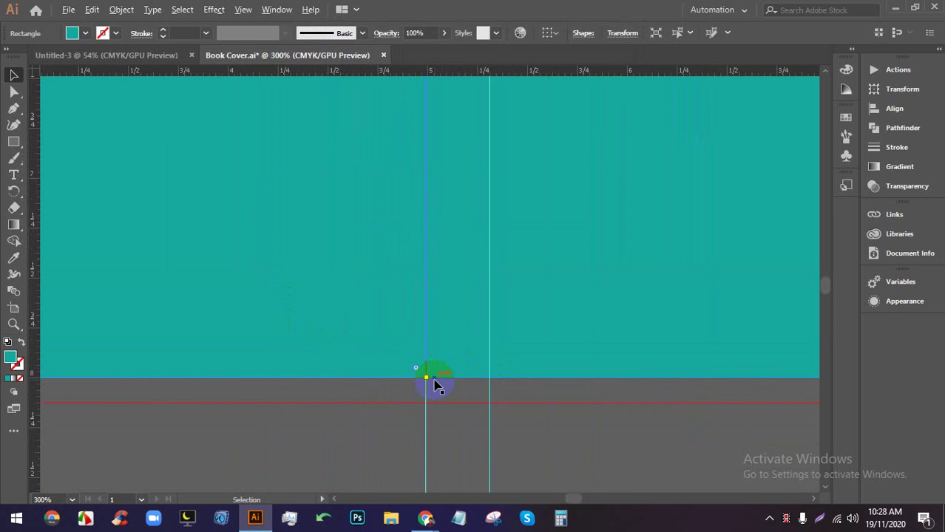
pyautogui.moveTo(491, 312); pyautogui.dragTo(449, 401)
pyautogui.click(721, 255)
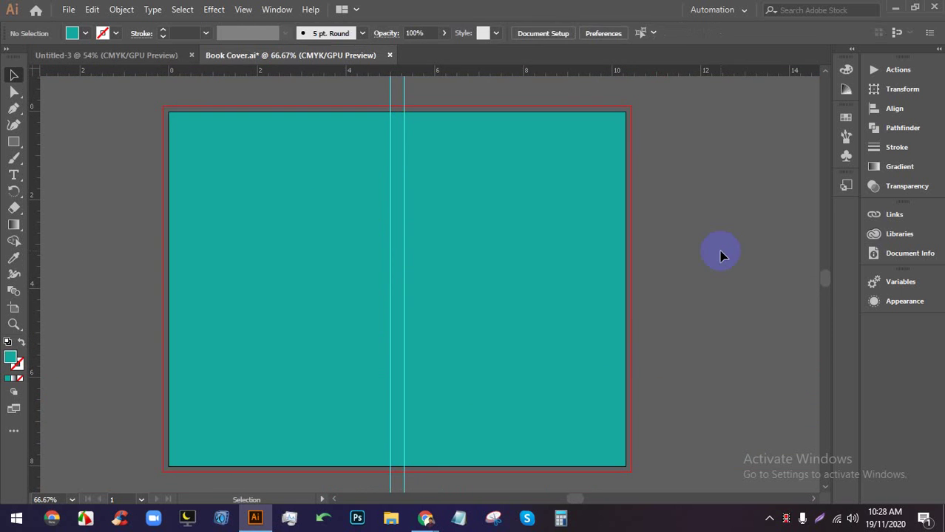
pyautogui.hotkey('ctrl', 's')
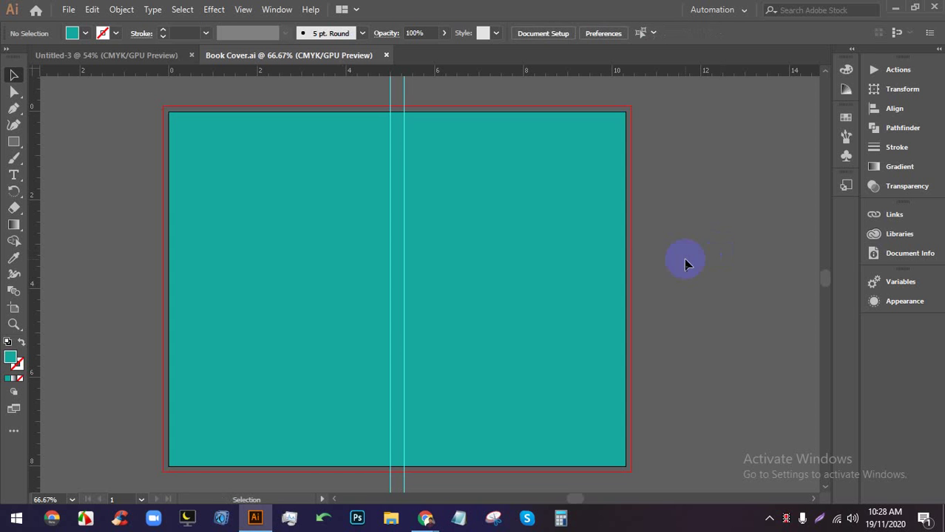
# Examine how the left and right cover rectangles meet the spine guides and the page's top edge
pyautogui.click(510, 244)
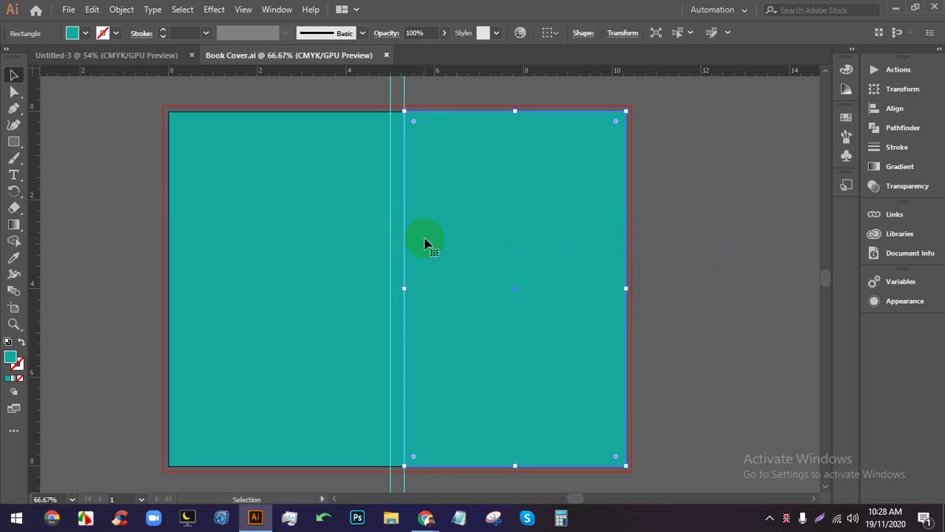
pyautogui.click(740, 252)
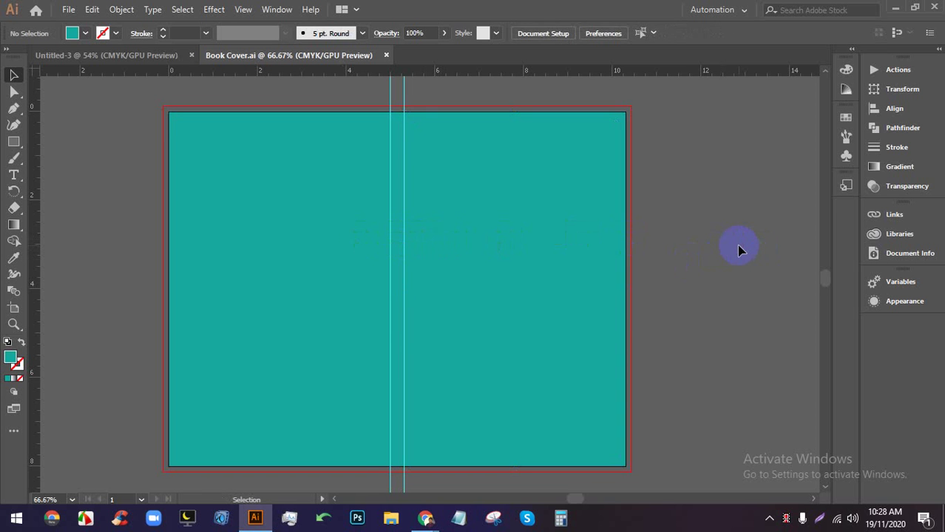
pyautogui.scroll(1, 489, 148)
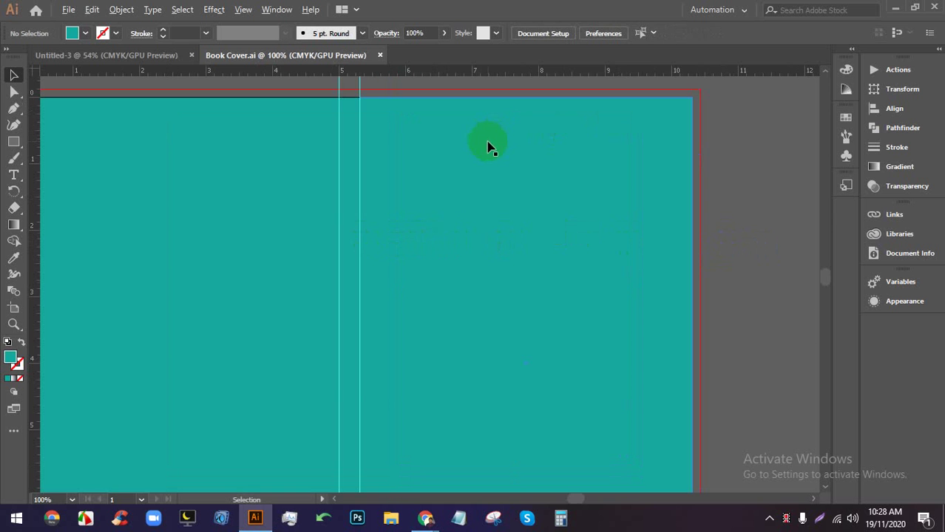
pyautogui.scroll(-1, 486, 216)
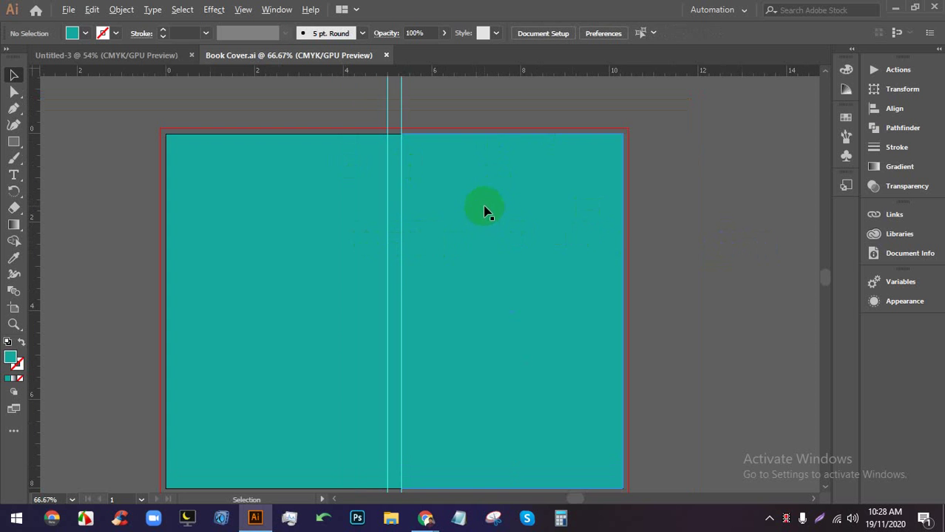
pyautogui.click(556, 241)
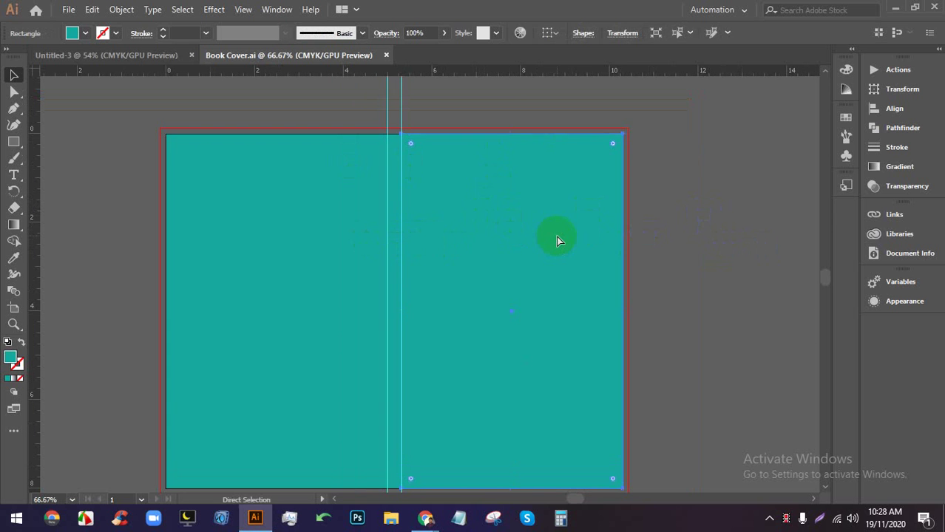
pyautogui.click(696, 216)
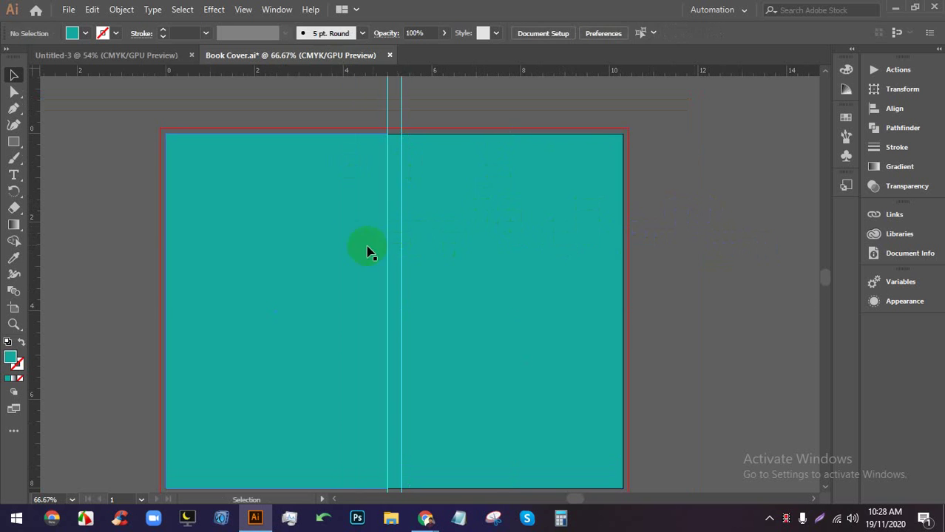
pyautogui.click(335, 251)
pyautogui.click(641, 245)
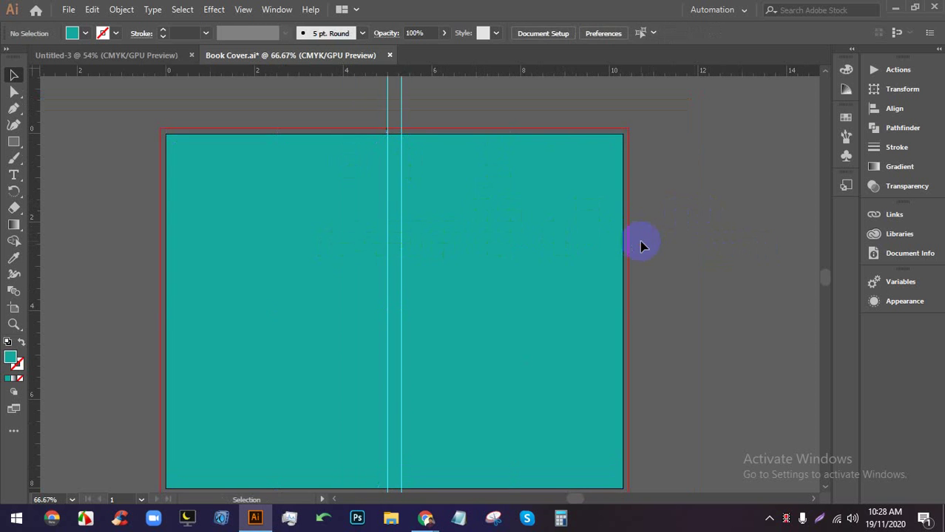
pyautogui.click(489, 190)
pyautogui.scroll(4, 403, 130)
pyautogui.scroll(-2, 373, 128)
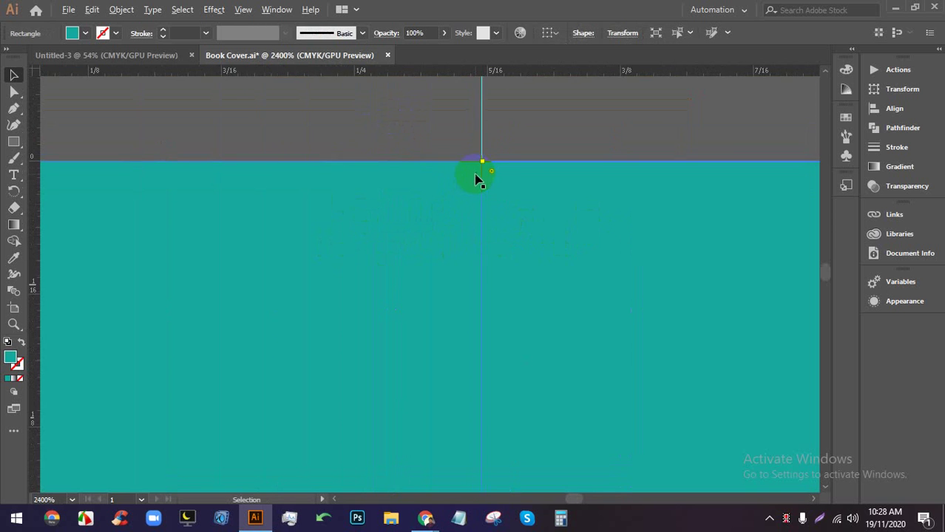
pyautogui.scroll(-3, 428, 169)
# Offset the right cover rectangle's path by -0.25 in with miter joins, and convert the inset rectangle into guides
pyautogui.click(486, 216)
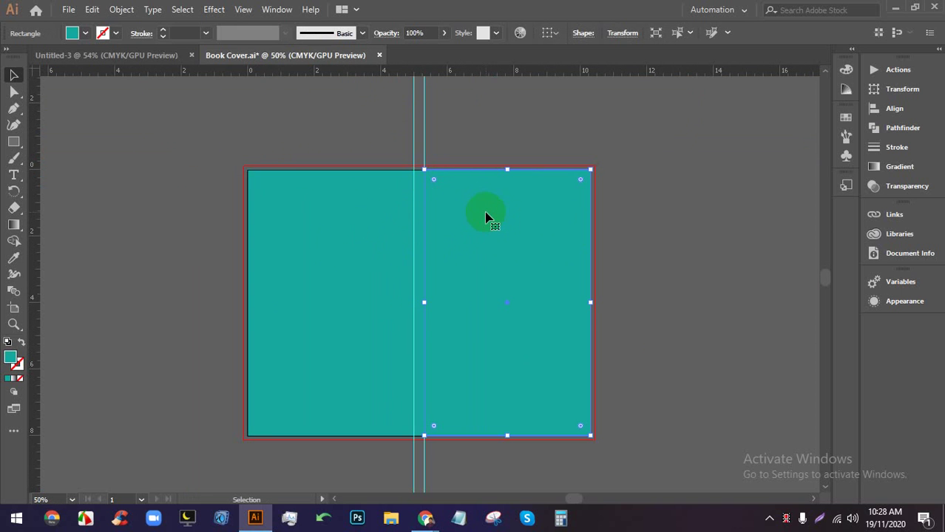
pyautogui.click(121, 10)
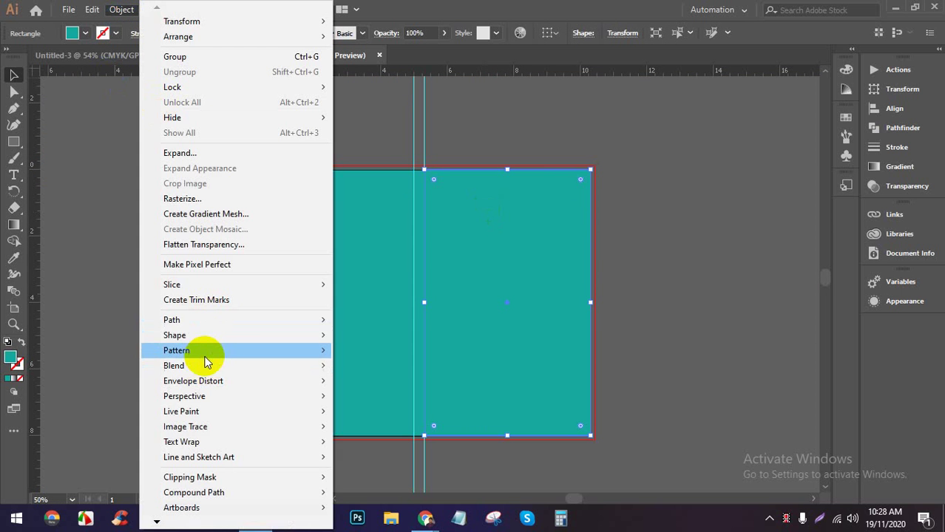
pyautogui.moveTo(206, 336)
pyautogui.moveTo(185, 320)
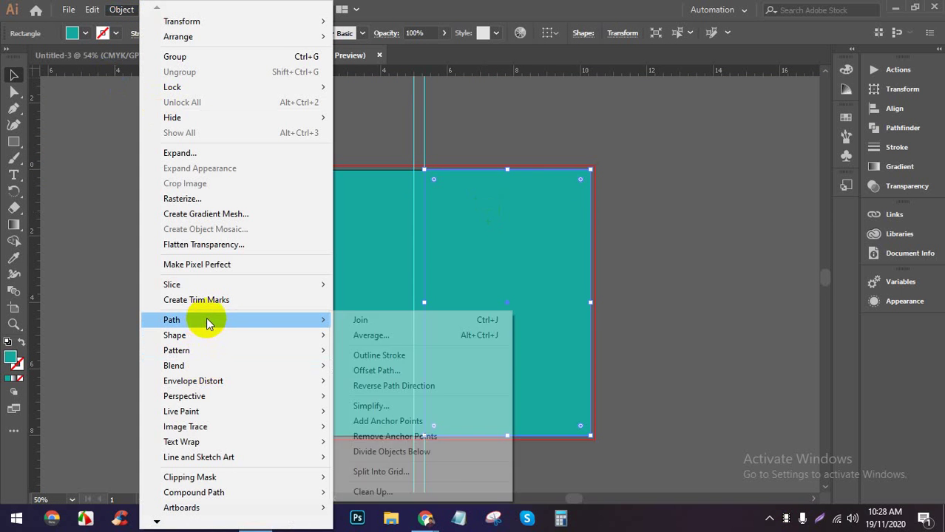
pyautogui.click(362, 369)
pyautogui.click(663, 288)
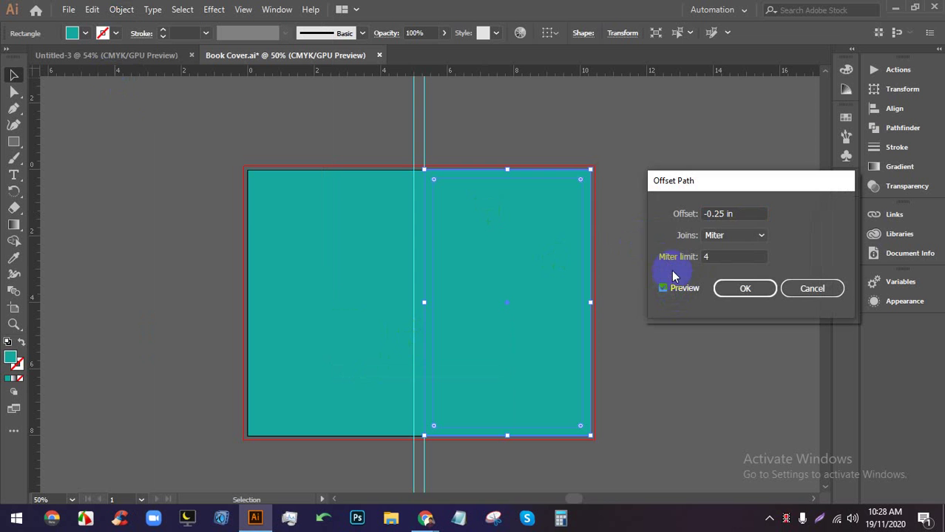
pyautogui.click(746, 288)
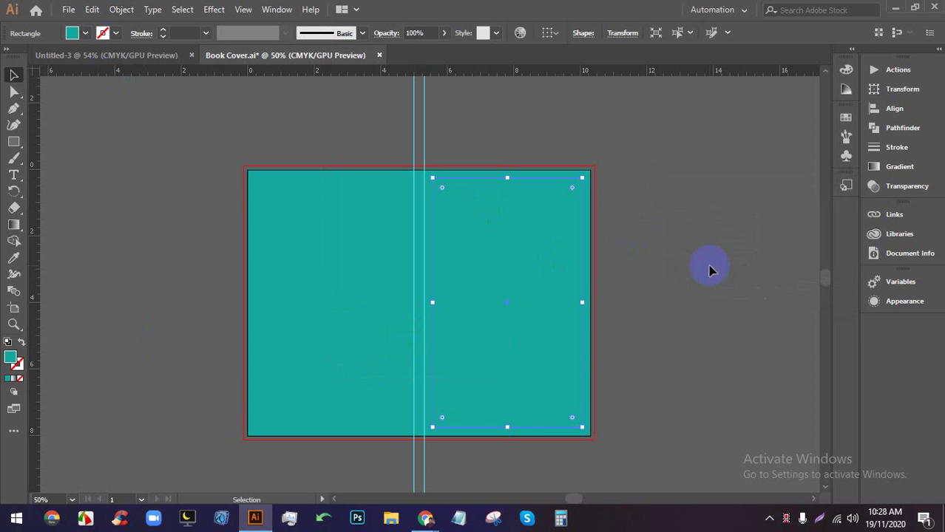
pyautogui.rightClick(536, 285)
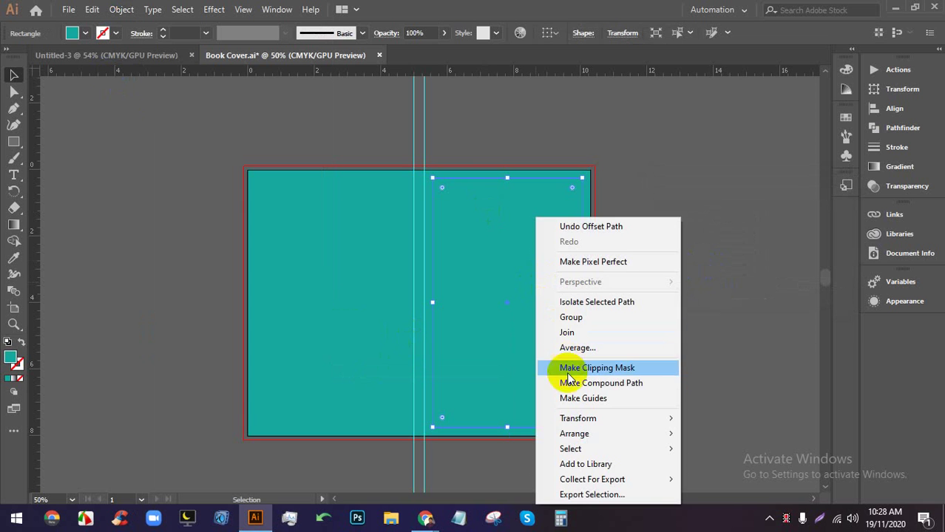
pyautogui.click(575, 399)
# Turn a -0.25 in offset of the left cover rectangle into margin guides, and save the file
pyautogui.click(318, 287)
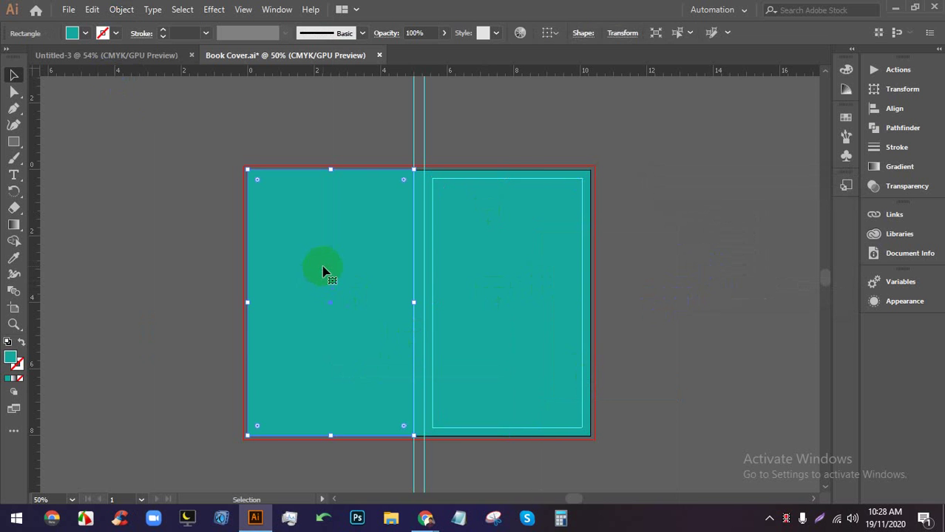
pyautogui.click(121, 9)
pyautogui.moveTo(228, 319)
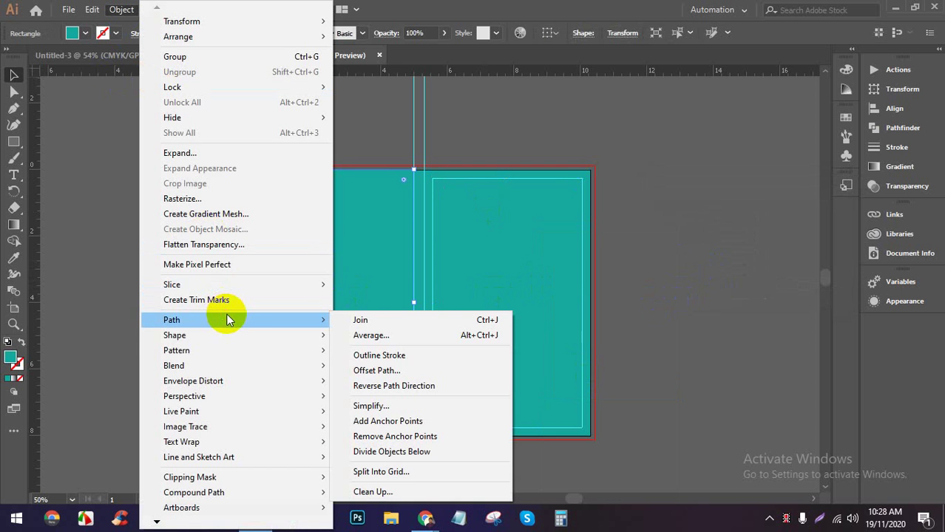
pyautogui.click(347, 374)
pyautogui.click(663, 287)
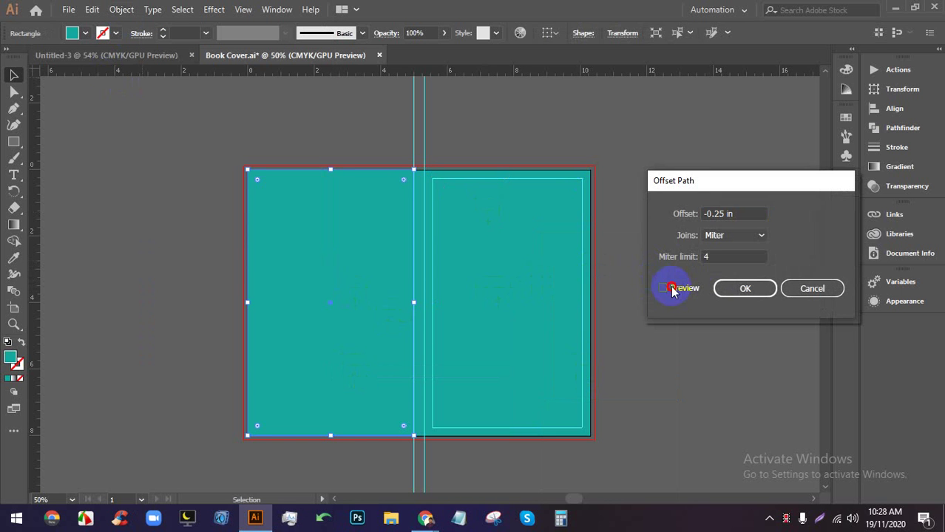
pyautogui.click(746, 288)
pyautogui.rightClick(367, 277)
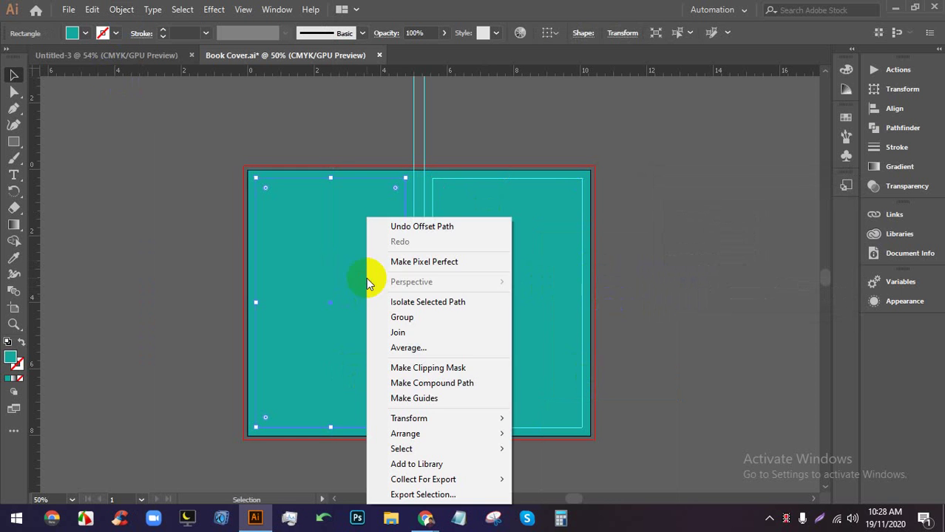
pyautogui.click(419, 398)
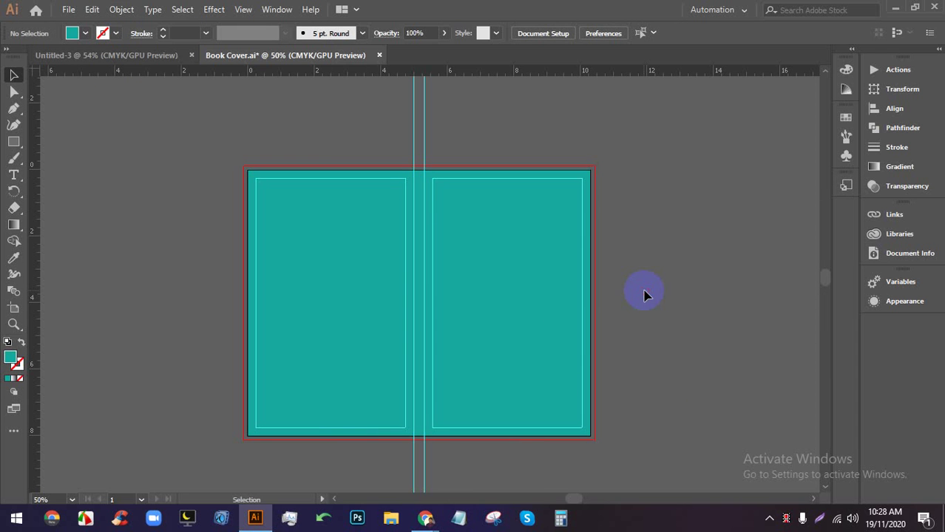
pyautogui.hotkey('ctrl', 's')
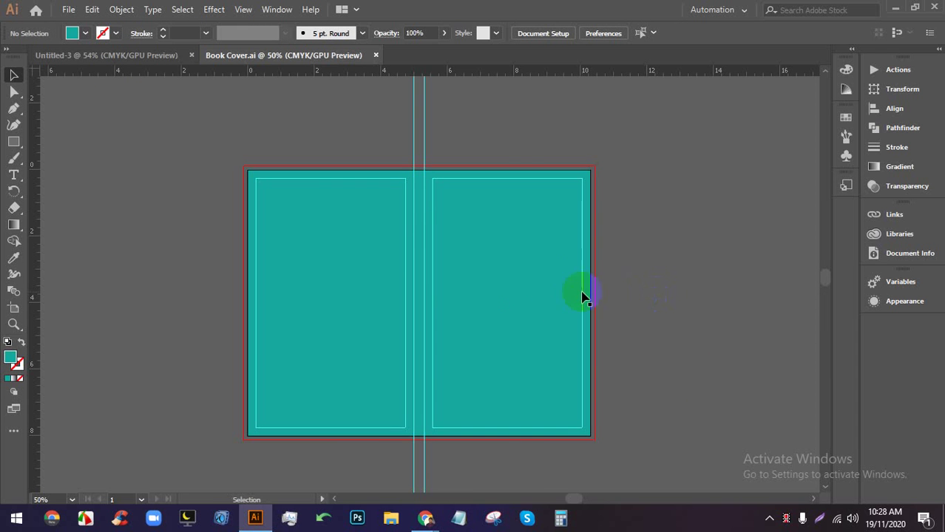
# Try a green swatch as the left cover rectangle's fill, and undo the color change
pyautogui.click(412, 185)
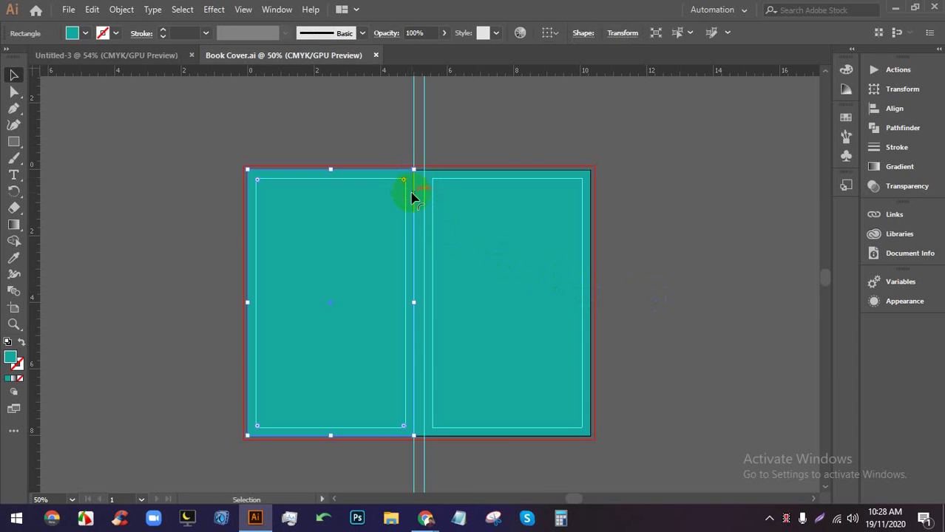
pyautogui.click(85, 33)
pyautogui.click(77, 66)
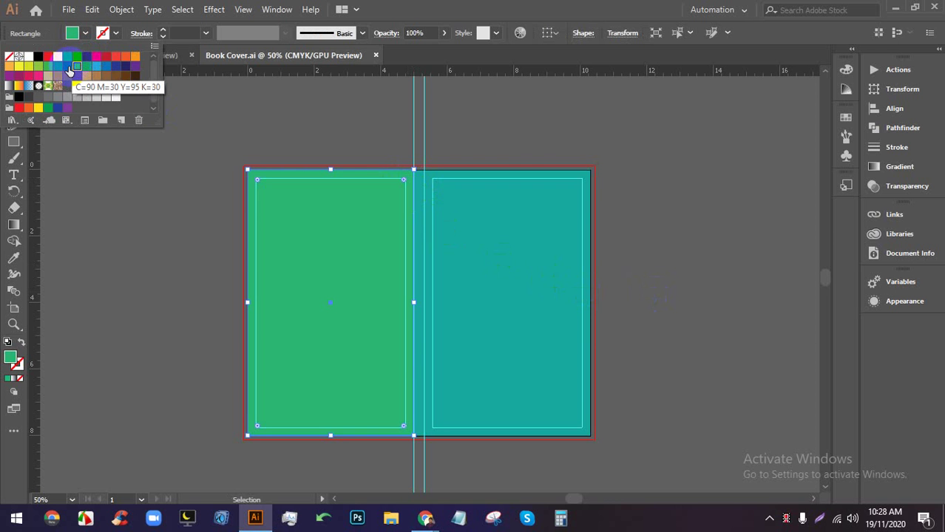
pyautogui.press('Escape')
pyautogui.hotkey('ctrl', 'z')
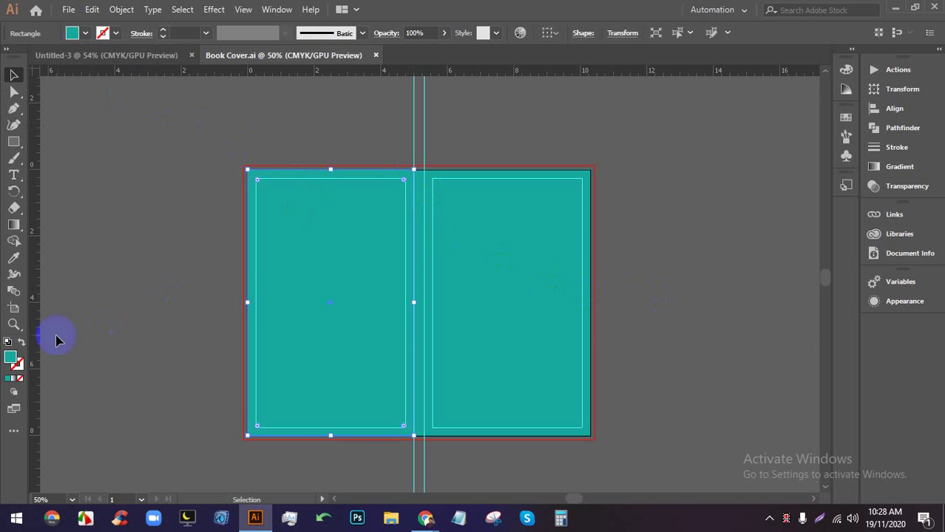
# Set the left cover rectangle's fill to dark teal 0c665d in the Color Picker, and deselect it
pyautogui.doubleClick(10, 358)
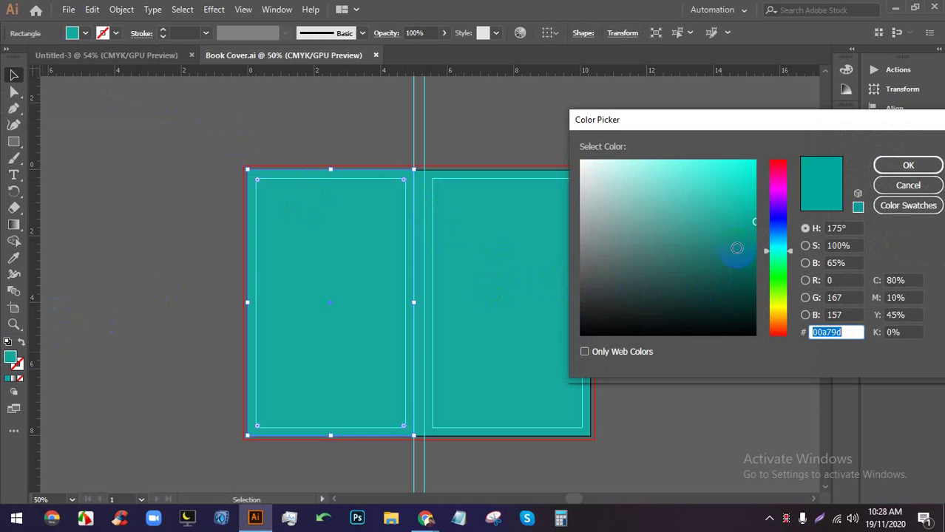
pyautogui.moveTo(731, 251); pyautogui.dragTo(737, 264)
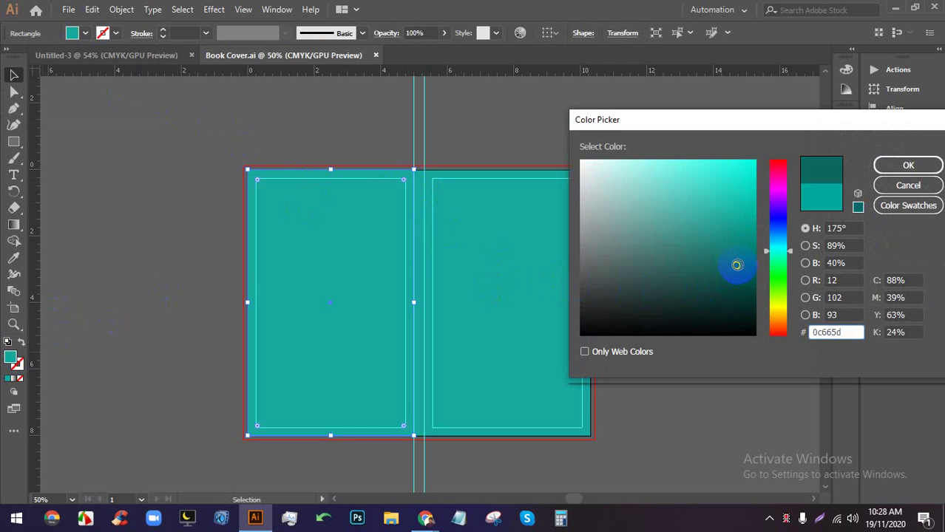
pyautogui.click(908, 165)
pyautogui.click(735, 218)
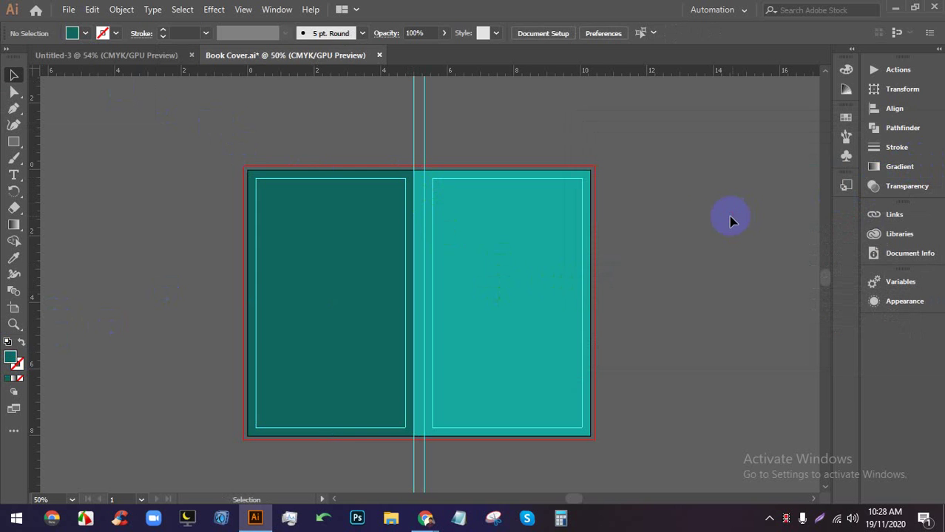
# Recolor the left cover rectangle with a slightly brighter, more saturated dark teal using the Color Picker
pyautogui.click(335, 281)
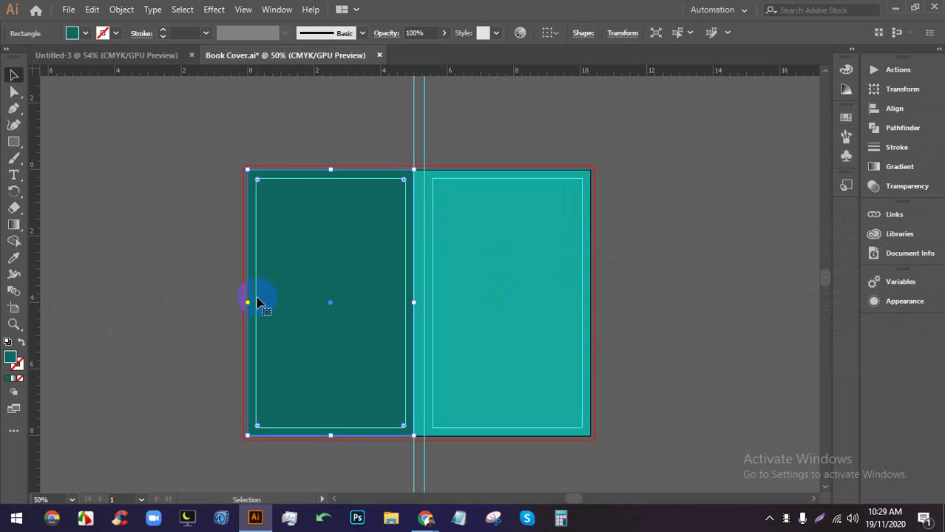
pyautogui.doubleClick(11, 358)
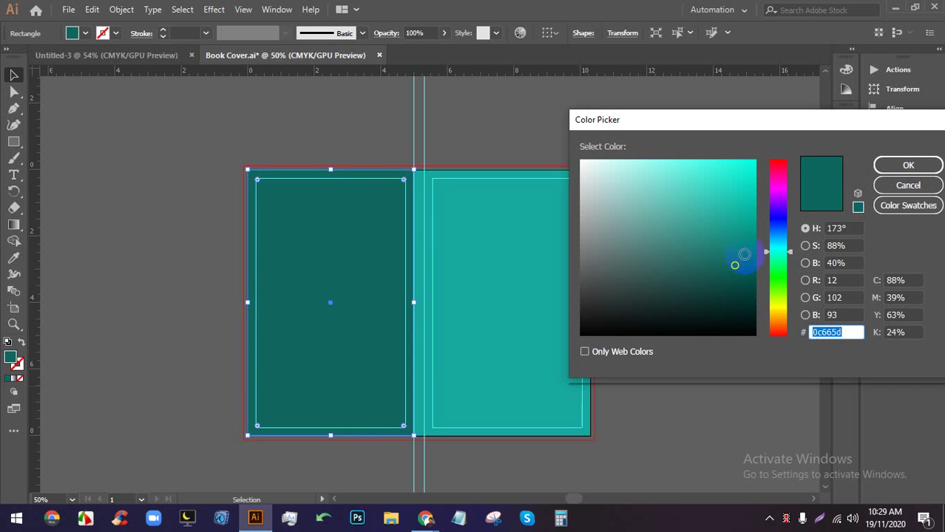
pyautogui.click(744, 255)
pyautogui.click(908, 164)
pyautogui.click(657, 249)
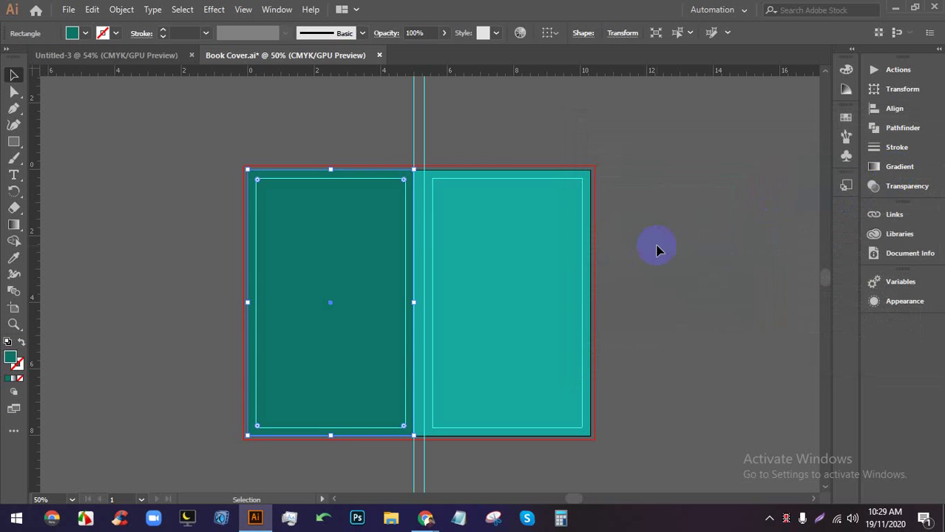
# Activate the Rectangle tool for drawing on the book cover
pyautogui.hotkey('ctrl', '+')
pyautogui.hotkey('ctrl', '+')
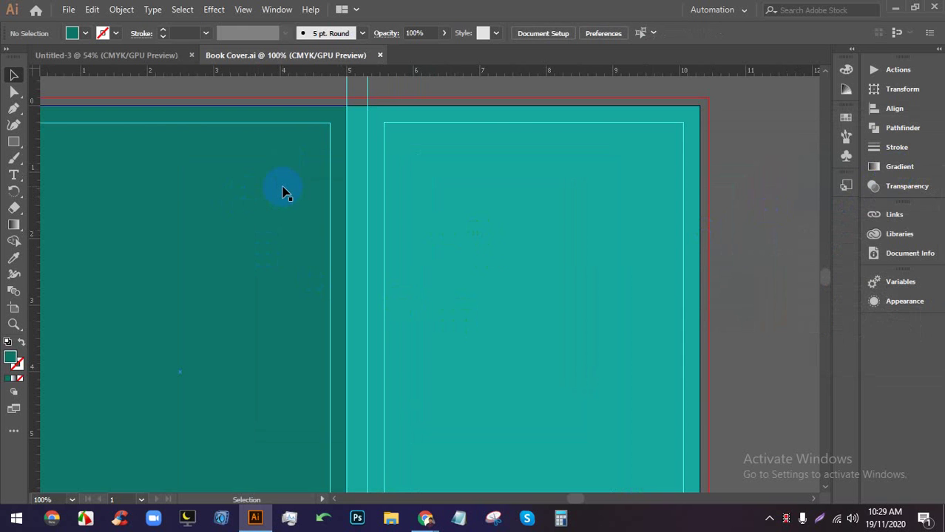
pyautogui.click(8, 131)
pyautogui.click(15, 142)
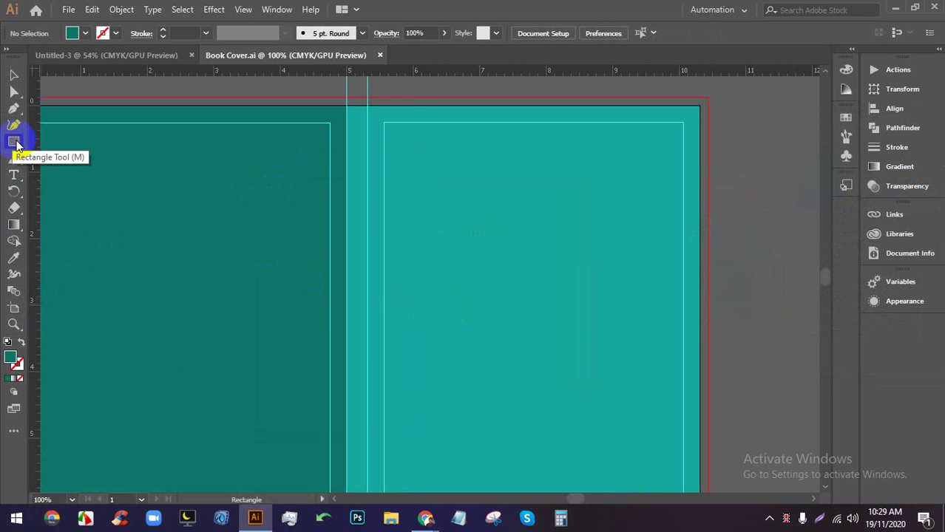
# Draw a rectangle along the margin guides of the light teal front cover and set its fill to none
pyautogui.moveTo(16, 144); pyautogui.dragTo(57, 143)
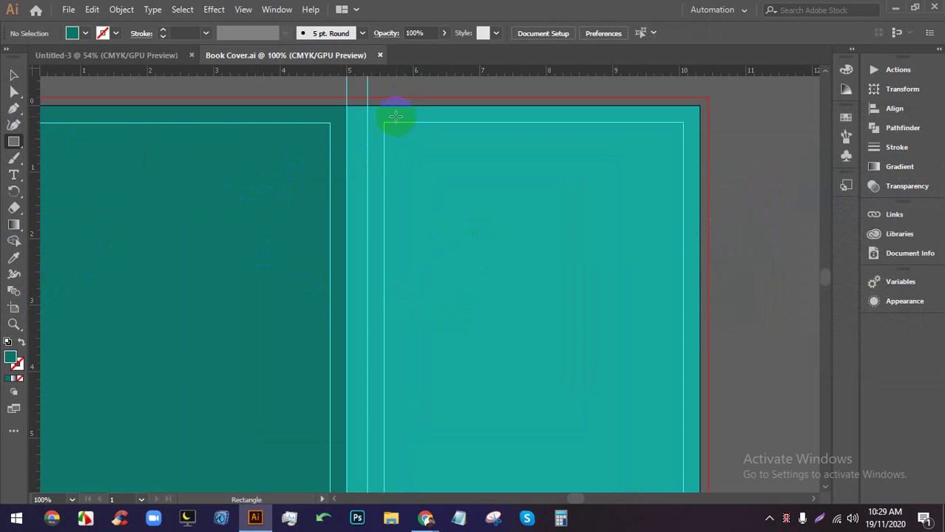
pyautogui.scroll(-1, 395, 116)
pyautogui.moveTo(386, 124); pyautogui.dragTo(585, 457)
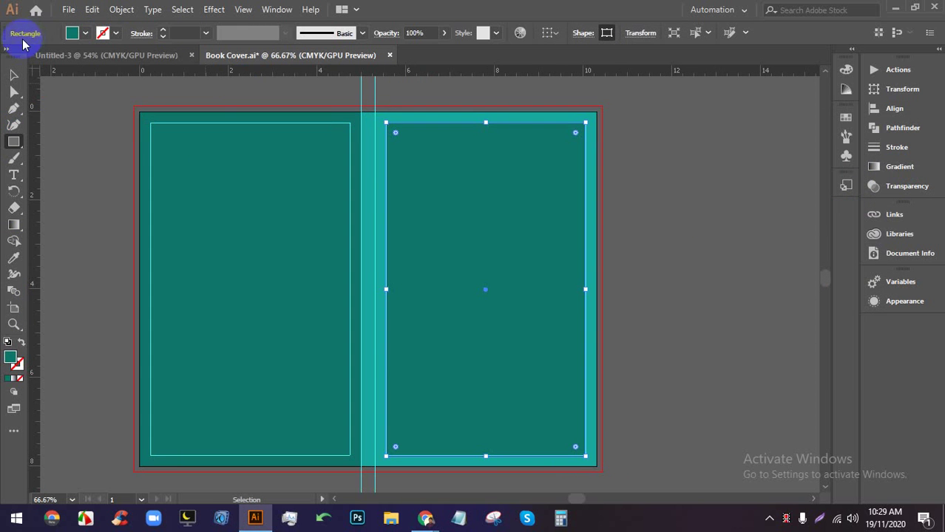
pyautogui.click(86, 32)
pyautogui.click(15, 57)
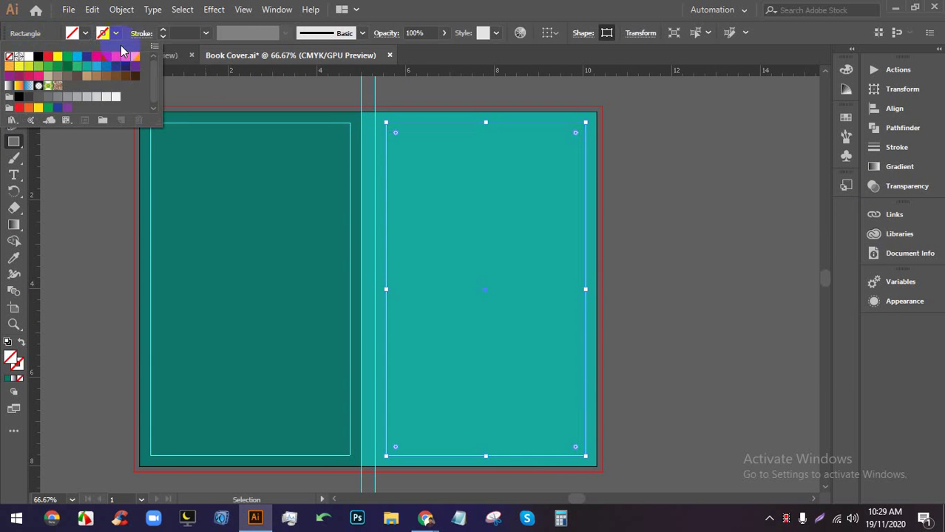
# Give the front cover rectangle a 3 pt black stroke and deselect it
pyautogui.click(162, 32)
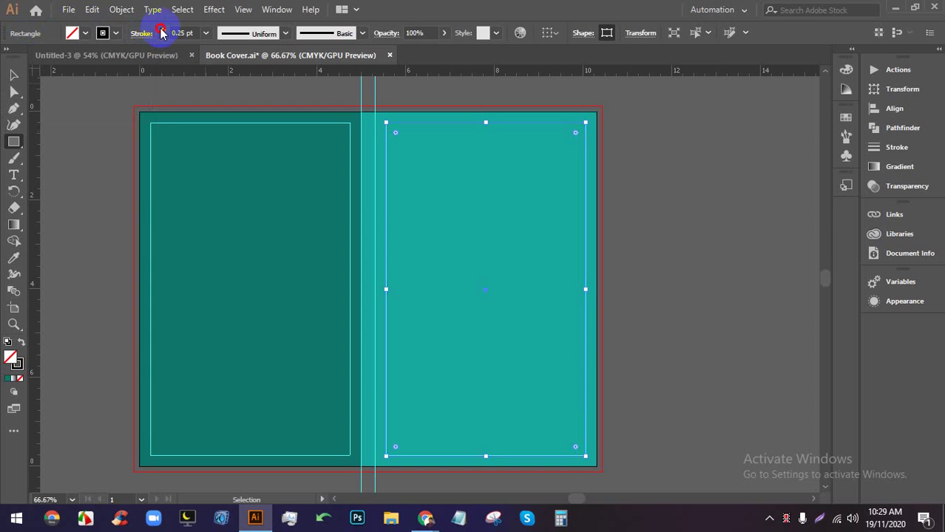
pyautogui.click(162, 31)
pyautogui.click(162, 31)
pyautogui.click(162, 31)
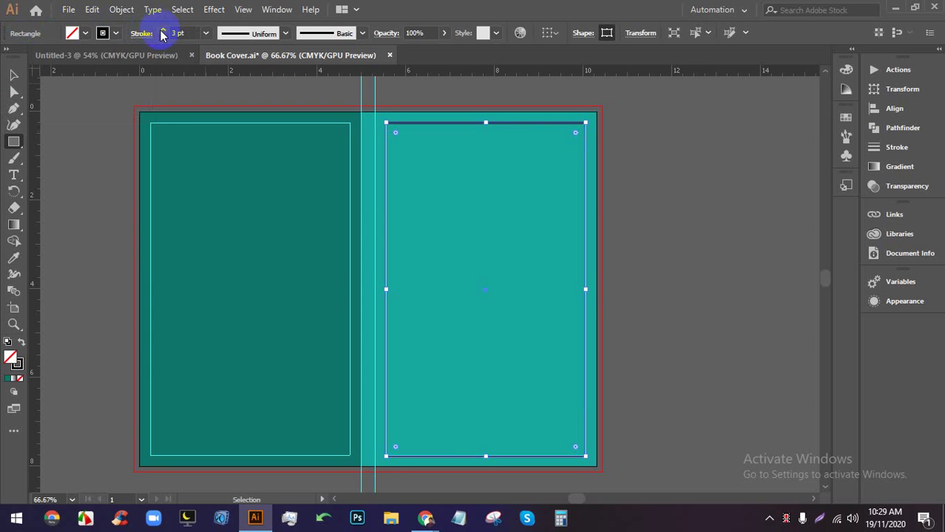
pyautogui.click(665, 190)
pyautogui.press('Escape')
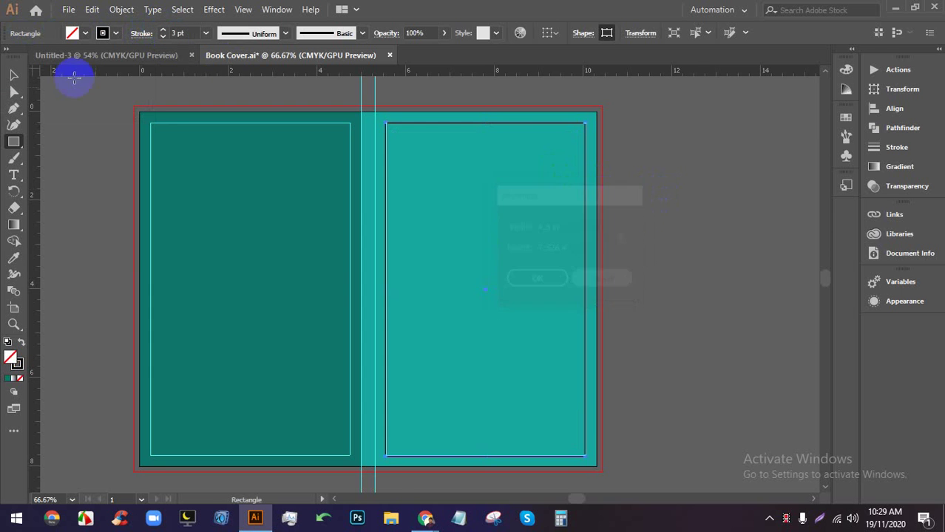
pyautogui.click(14, 75)
pyautogui.click(582, 170)
# Check the border's upper-right corner against the margin guide and save the document
pyautogui.scroll(3, 581, 144)
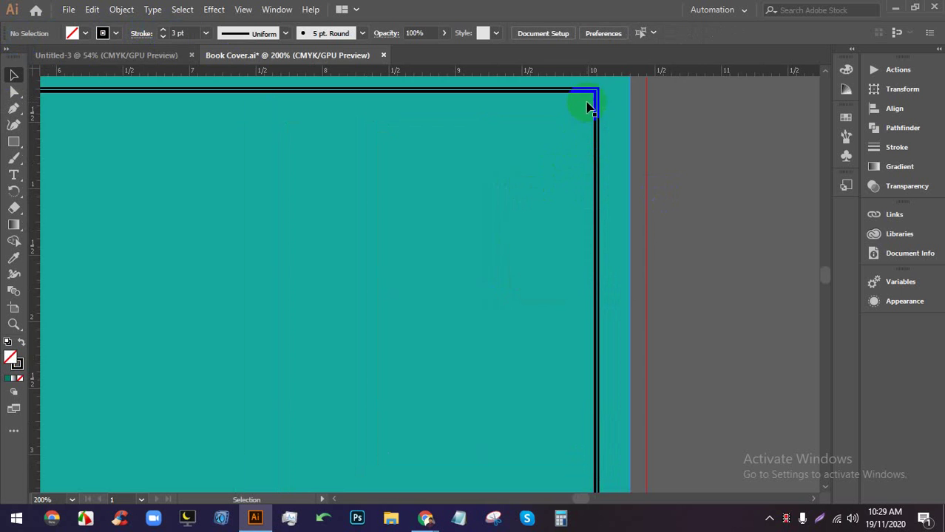
pyautogui.scroll(4, 587, 108)
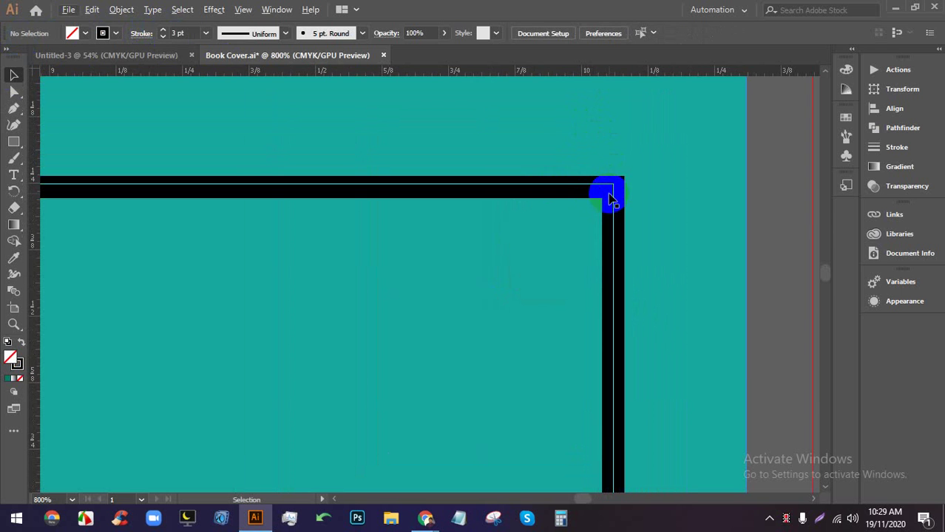
pyautogui.scroll(-7, 611, 199)
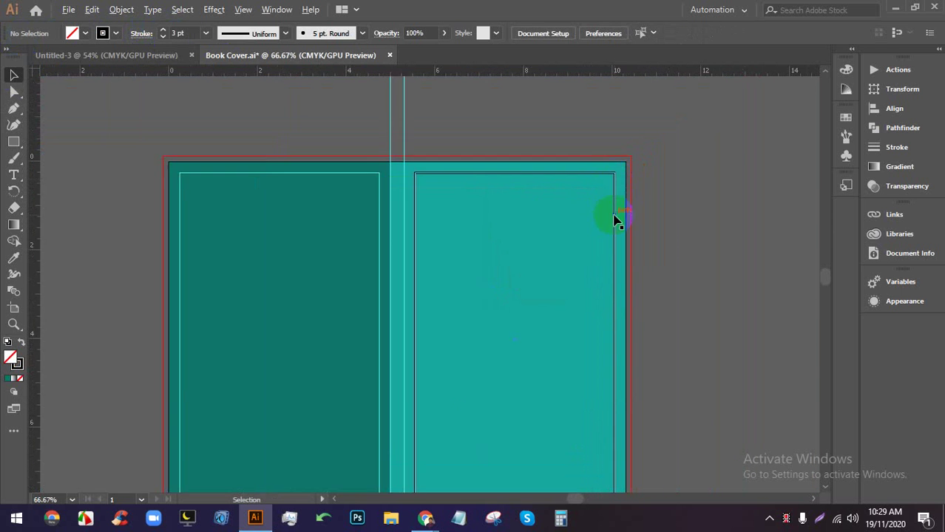
pyautogui.scroll(1, 616, 220)
pyautogui.click(591, 176)
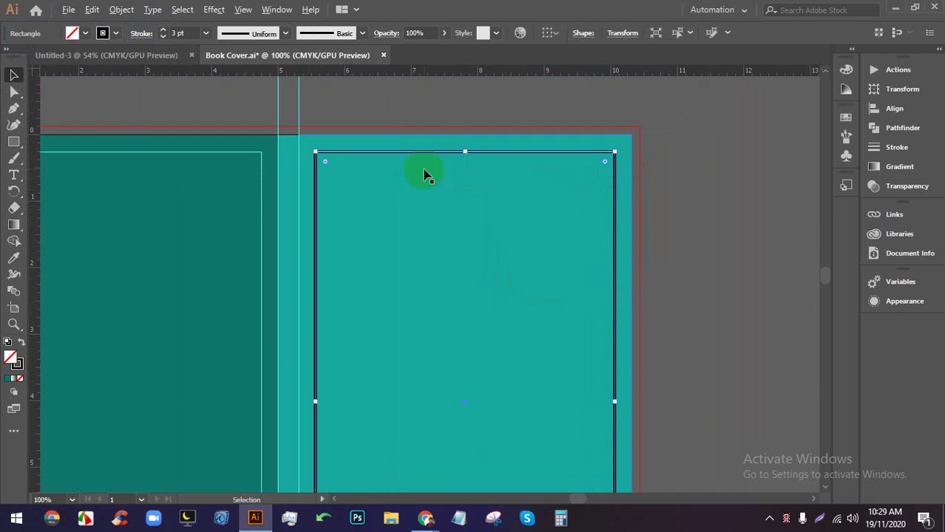
pyautogui.press('a')
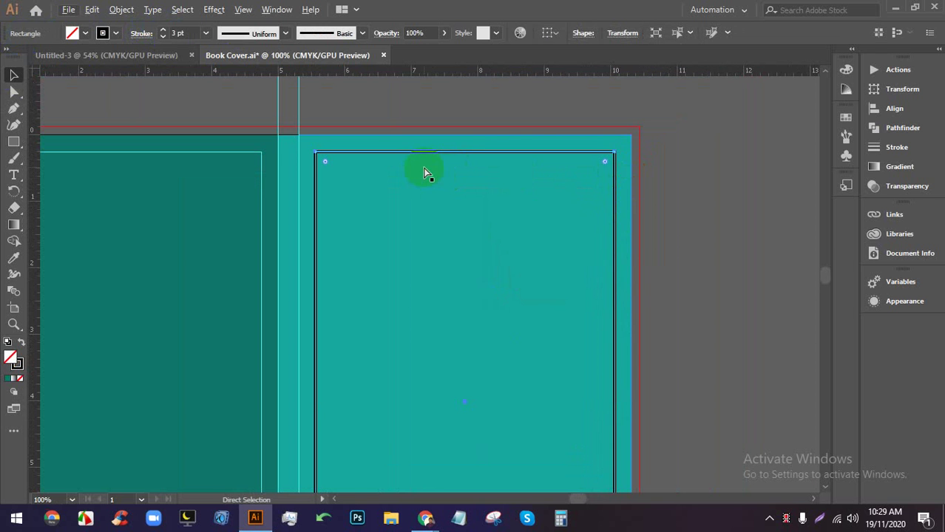
pyautogui.hotkey('ctrl', 's')
pyautogui.press('v')
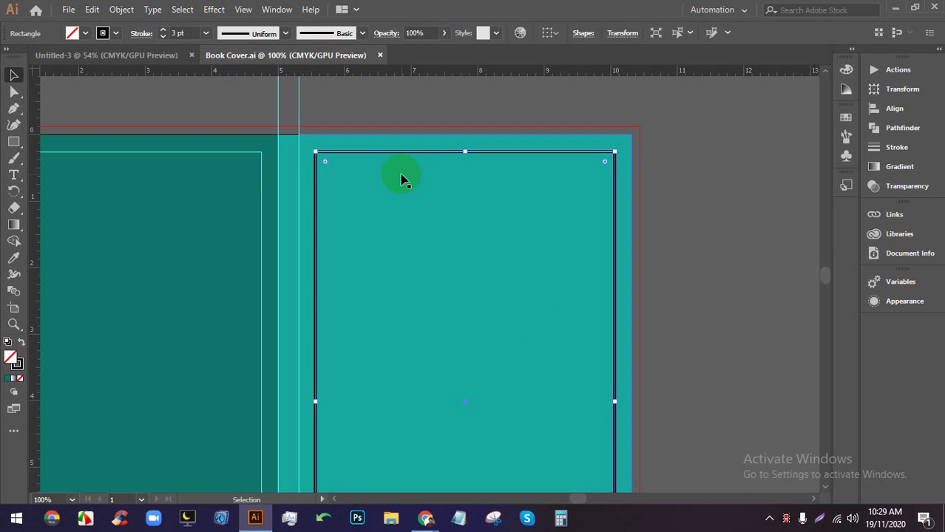
# Examine how the black border's stroke lines up with the margin guides at the cover's upper corners
pyautogui.scroll(-1, 403, 180)
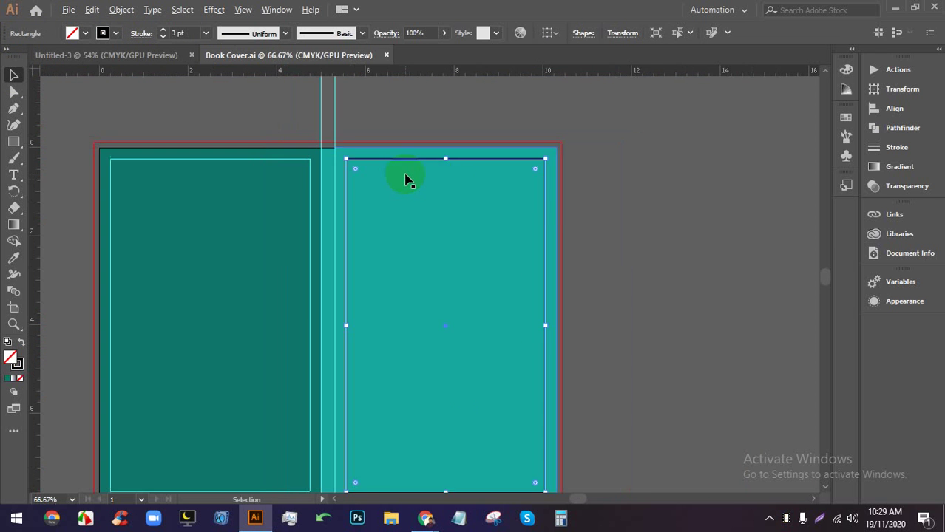
pyautogui.click(606, 213)
pyautogui.scroll(6, 375, 158)
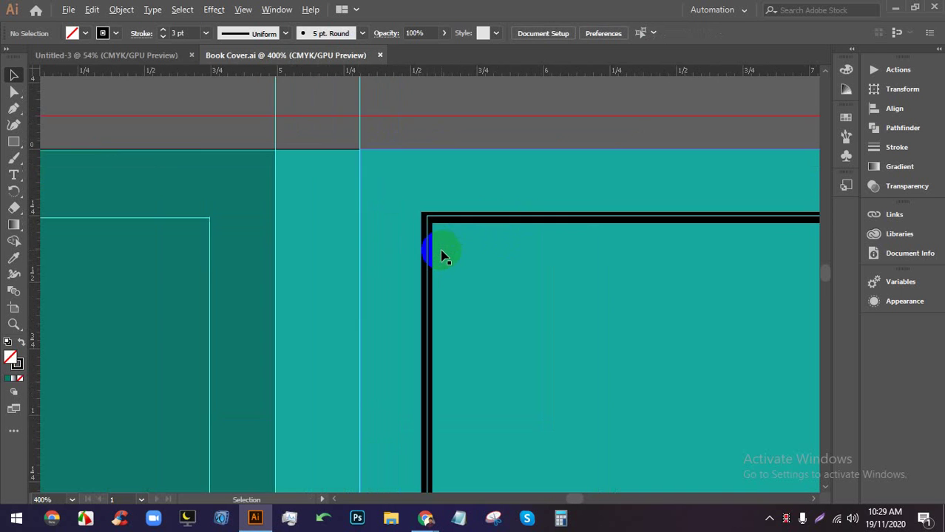
pyautogui.click(427, 205)
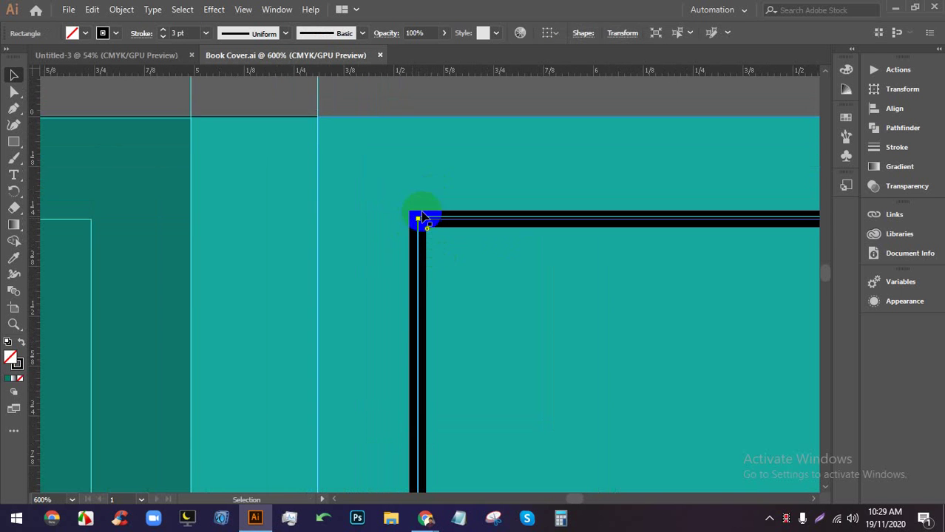
pyautogui.scroll(7, 420, 210)
pyautogui.scroll(-13, 388, 211)
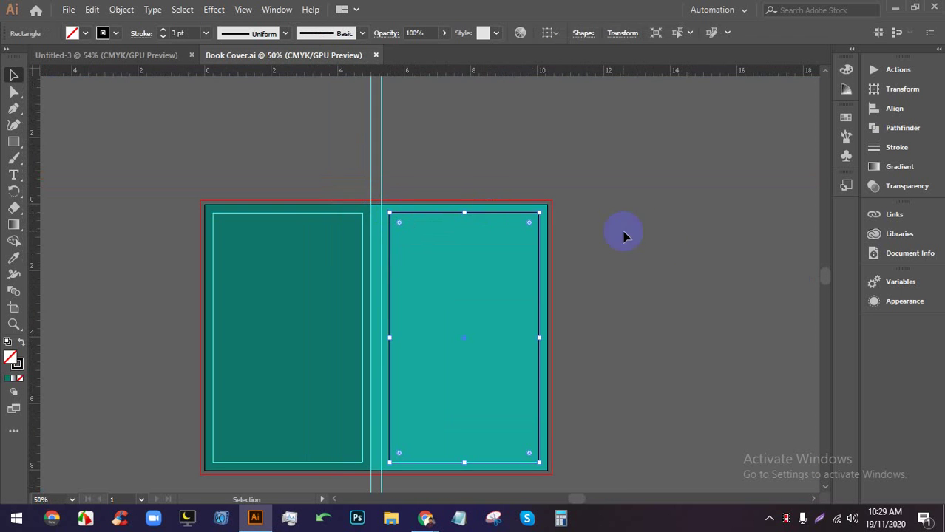
pyautogui.click(627, 232)
pyautogui.scroll(3, 543, 213)
pyautogui.scroll(3, 544, 212)
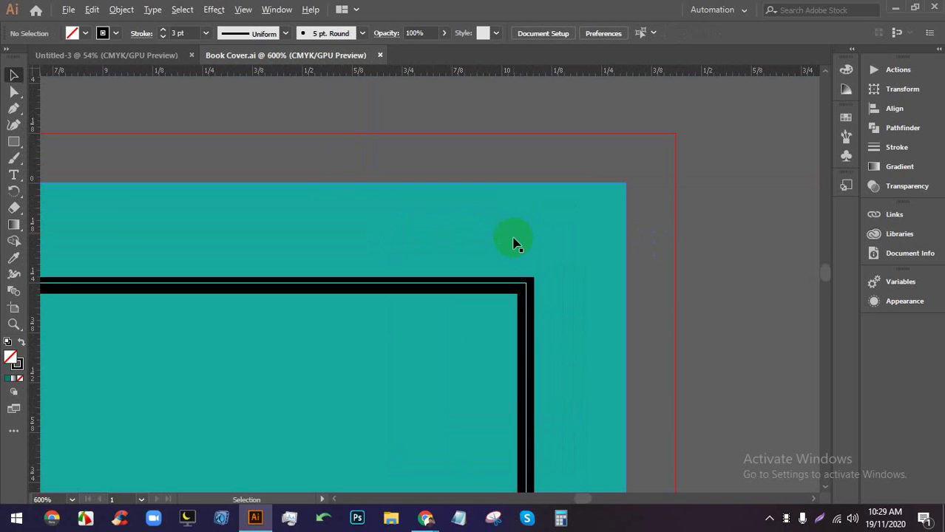
pyautogui.click(526, 302)
pyautogui.click(785, 255)
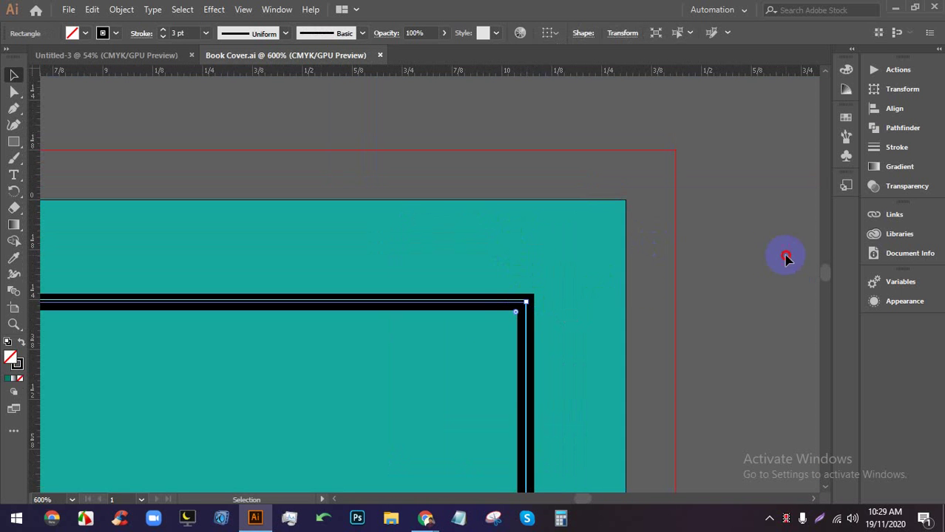
pyautogui.click(532, 303)
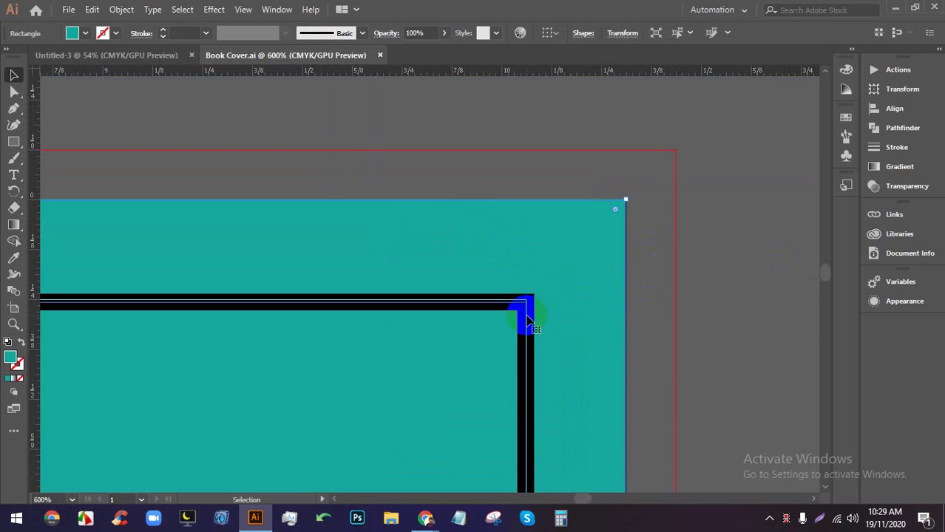
pyautogui.click(527, 307)
pyautogui.scroll(-6, 528, 296)
pyautogui.scroll(-4, 527, 272)
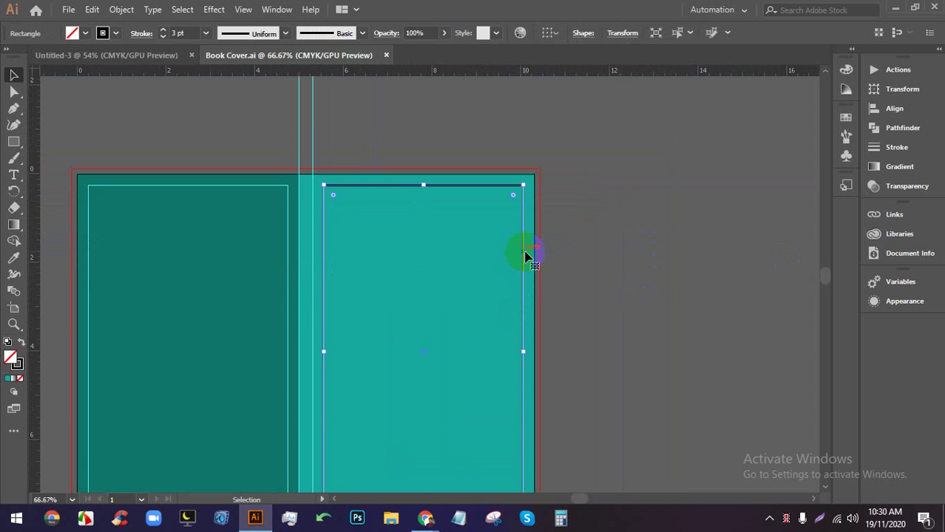
pyautogui.scroll(-1, 459, 249)
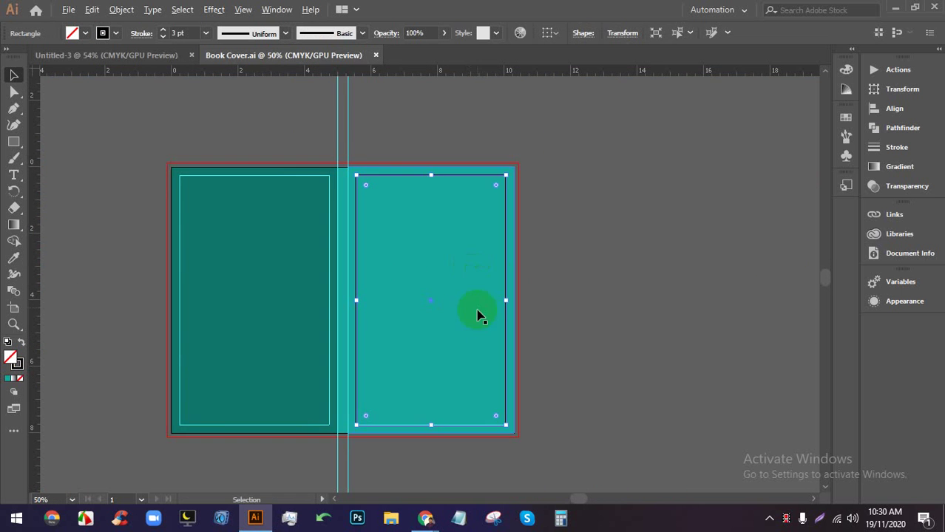
# Change the front cover border's stroke colour to orange and deselect it
pyautogui.scroll(1, 479, 314)
pyautogui.click(118, 33)
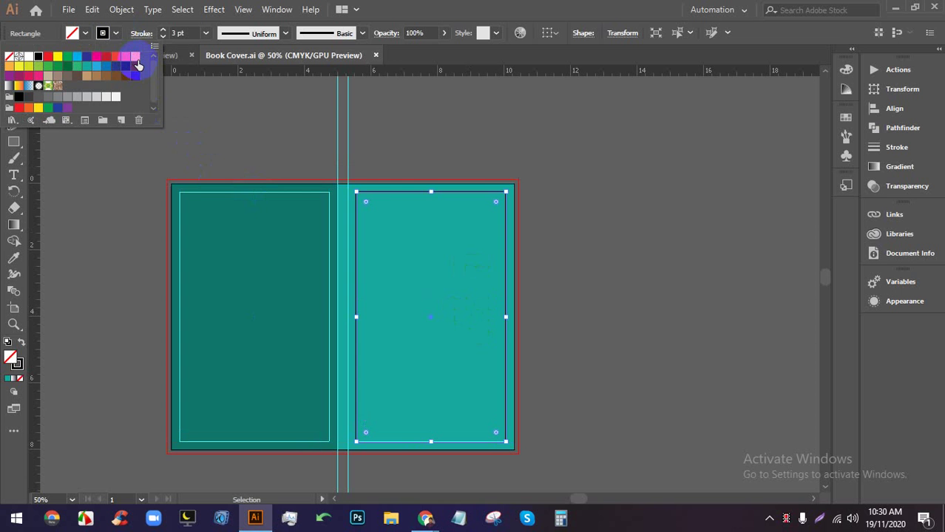
pyautogui.click(134, 57)
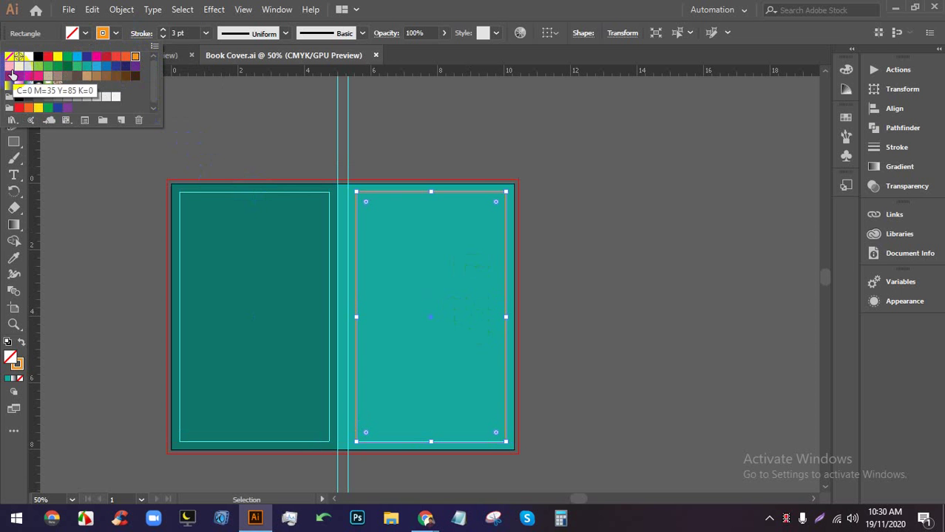
pyautogui.click(641, 247)
# Examine the orange border on the whole front cover and close up at its upper-left corner
pyautogui.scroll(2, 352, 186)
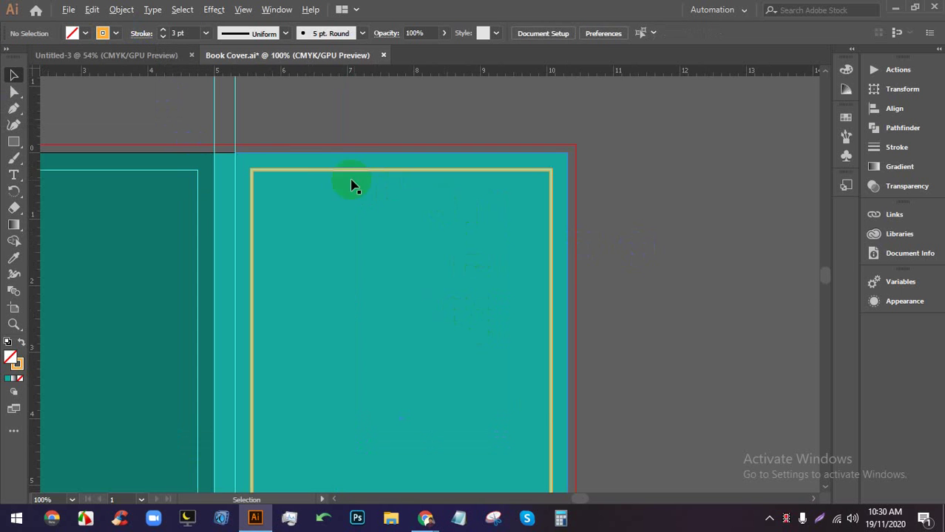
pyautogui.scroll(1, 236, 162)
pyautogui.scroll(-3, 247, 184)
pyautogui.scroll(-1, 311, 196)
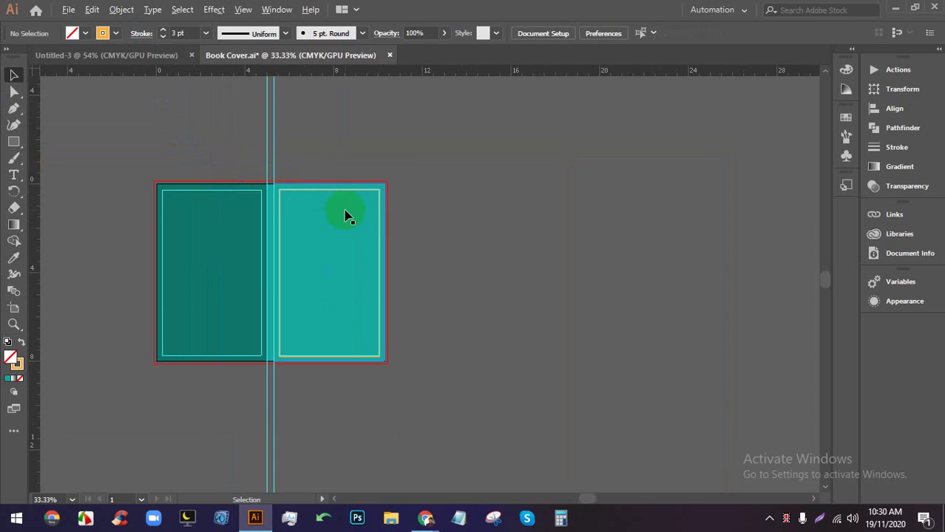
pyautogui.scroll(2, 326, 203)
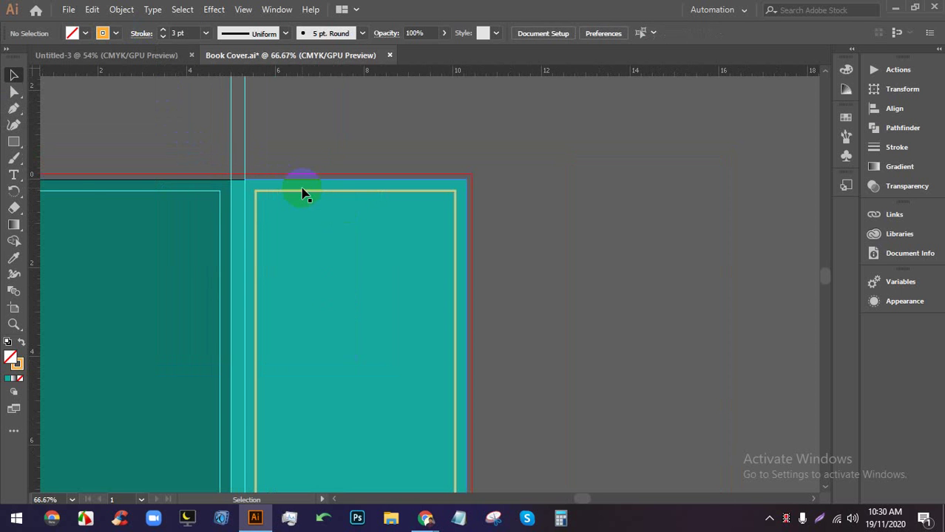
pyautogui.scroll(-1, 311, 192)
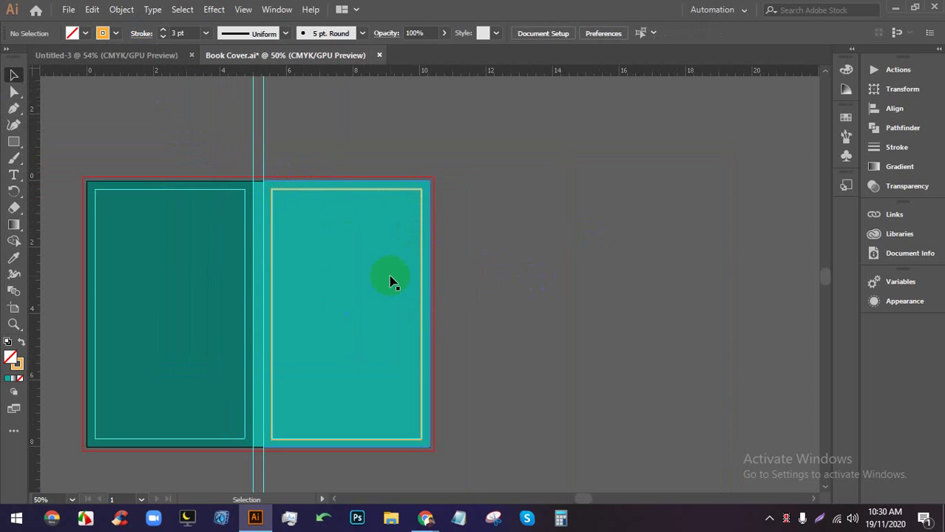
pyautogui.scroll(3, 281, 233)
pyautogui.scroll(1, 244, 148)
pyautogui.scroll(1, 228, 105)
pyautogui.scroll(2, 244, 163)
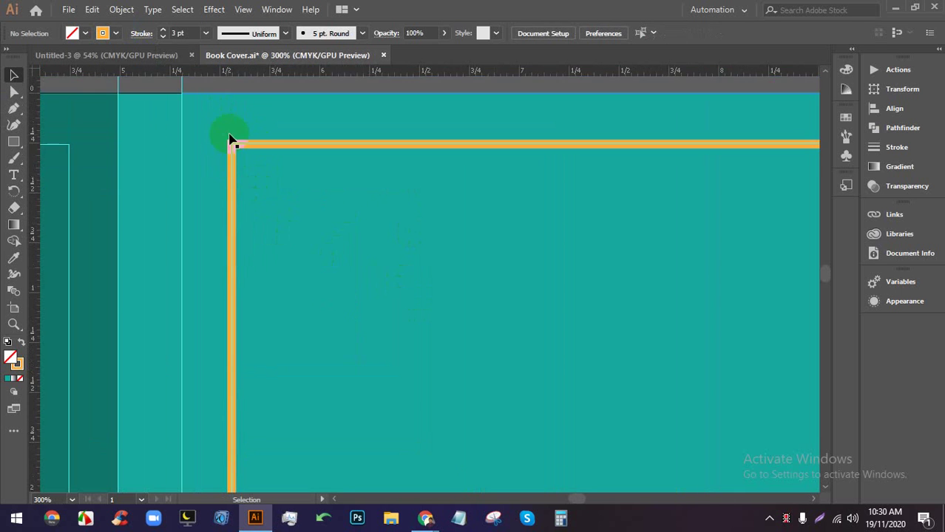
pyautogui.scroll(2, 237, 144)
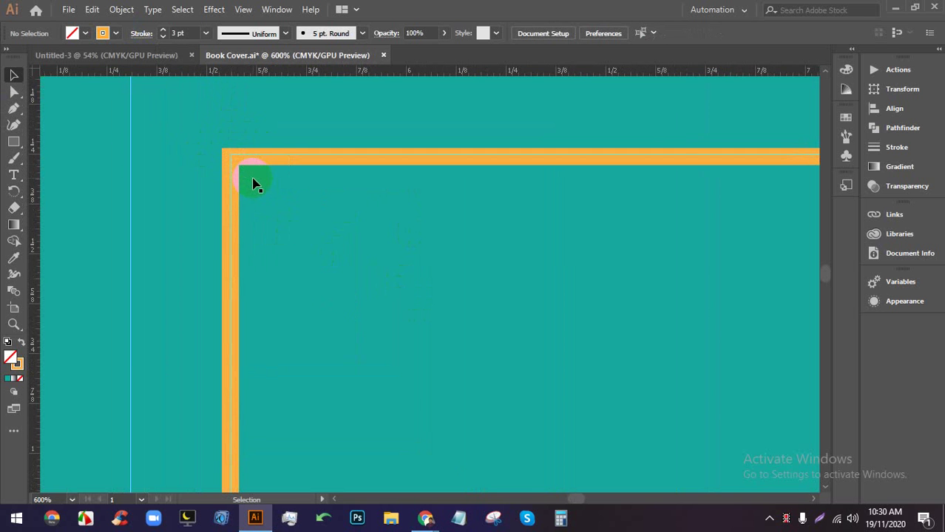
pyautogui.scroll(-6, 258, 181)
pyautogui.scroll(6, 277, 179)
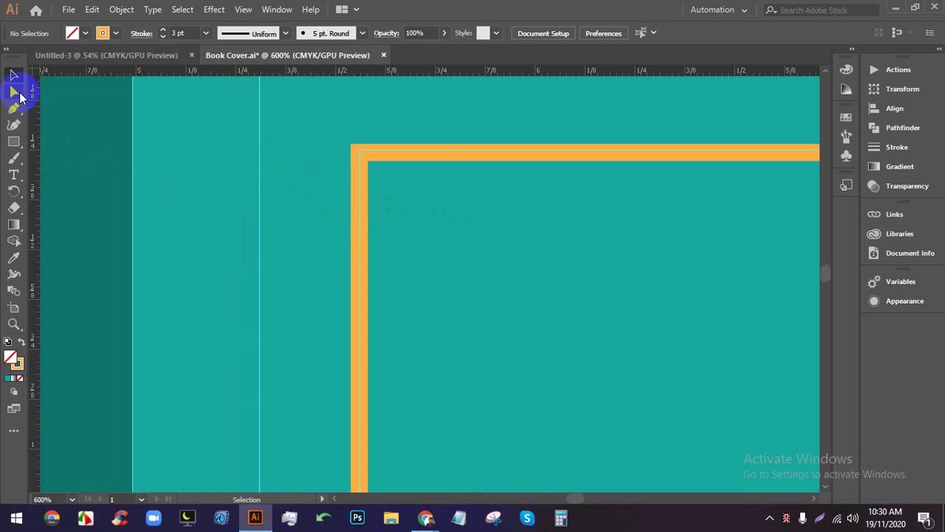
# Start a Pen path at the border's upper-left corner with a straight edge about 0.64 in long along the top border
pyautogui.click(13, 108)
pyautogui.click(360, 153)
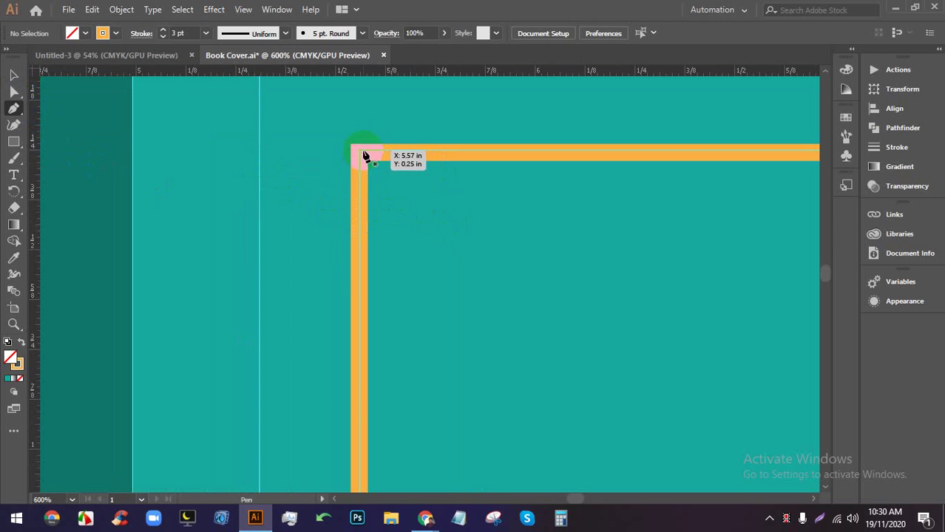
pyautogui.click(610, 154)
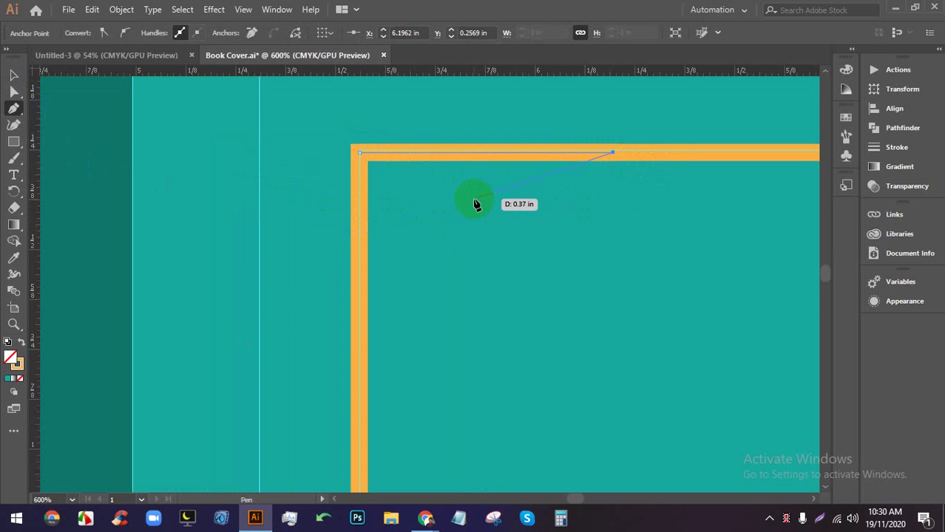
pyautogui.click(474, 199)
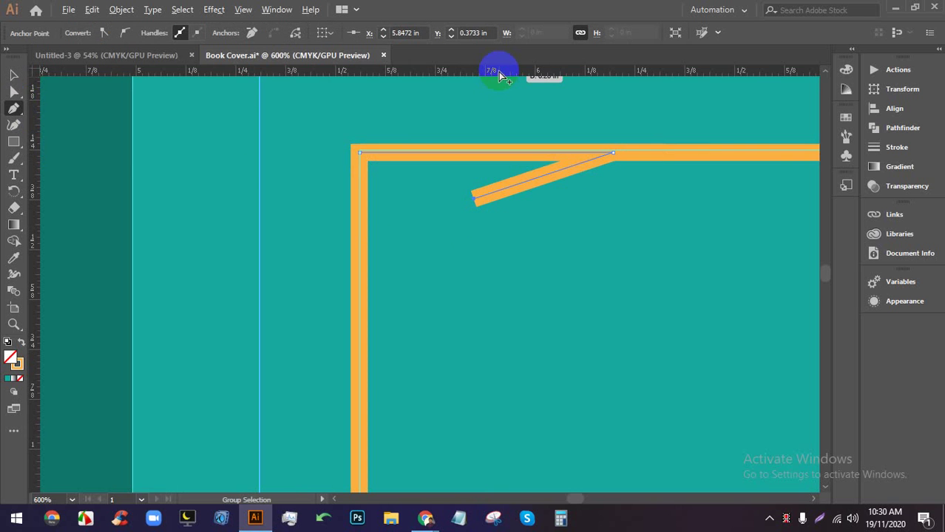
pyautogui.moveTo(499, 75); pyautogui.dragTo(476, 130)
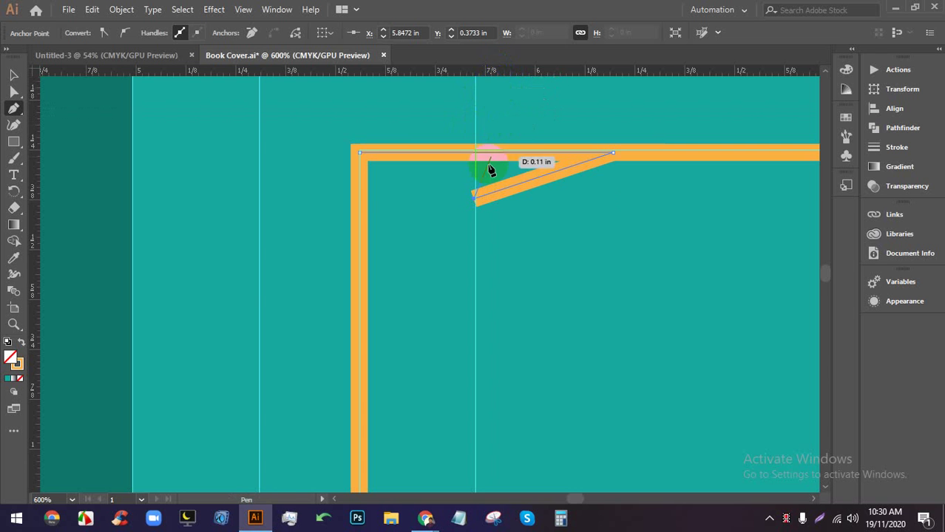
pyautogui.moveTo(478, 220); pyautogui.dragTo(616, 257)
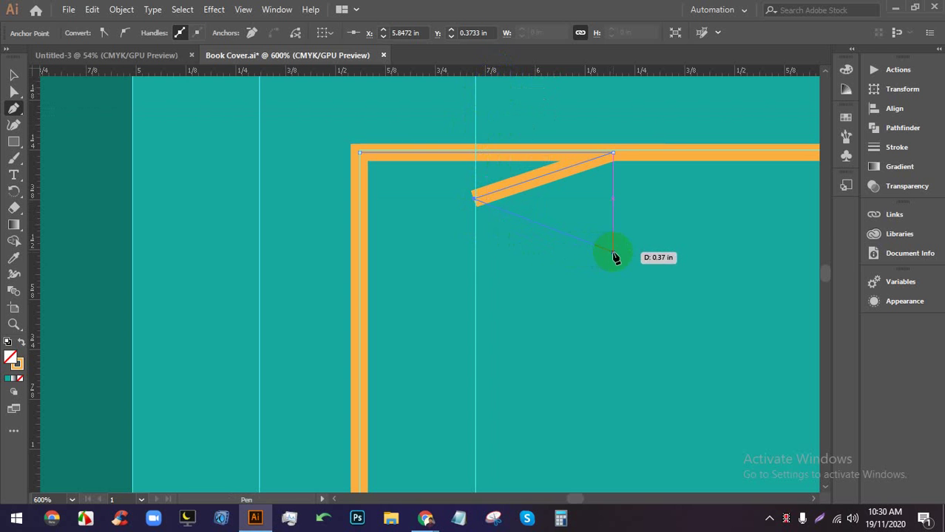
pyautogui.click(616, 256)
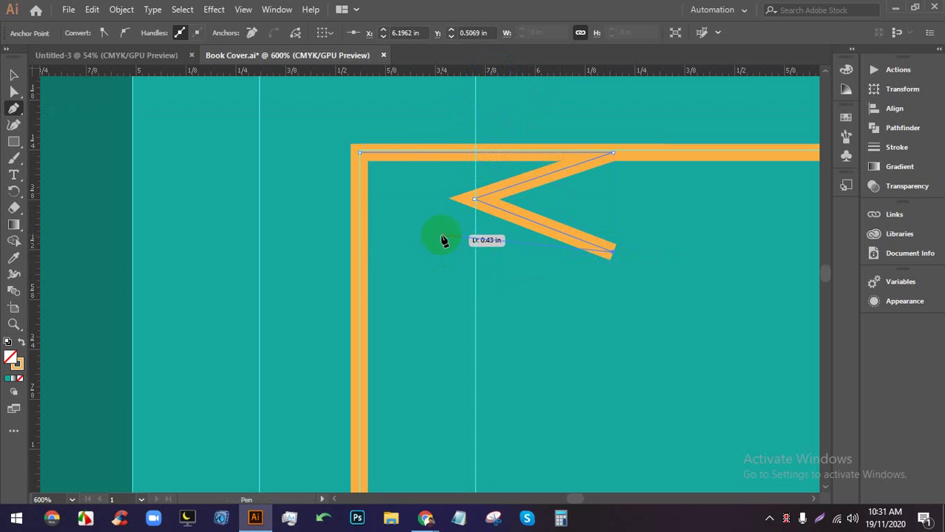
pyautogui.click(475, 261)
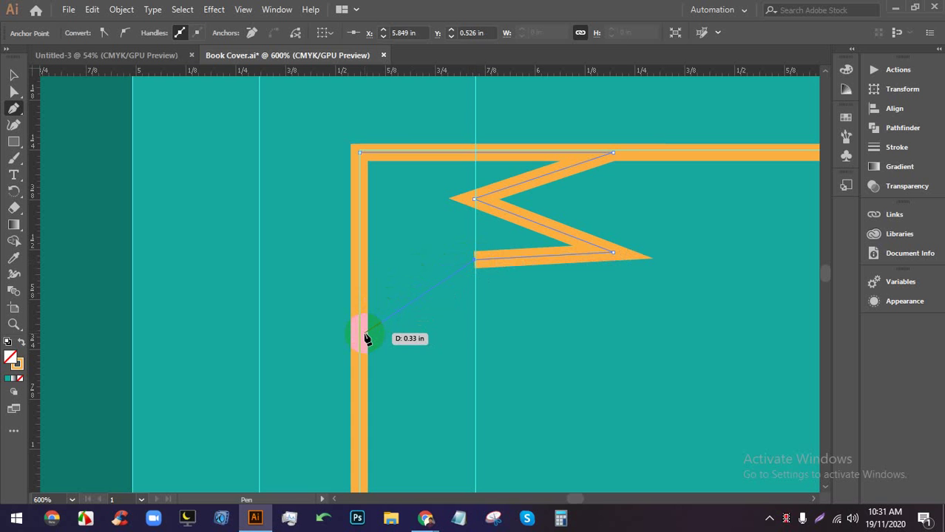
pyautogui.hotkey('ctrl', 'z')
pyautogui.hotkey('ctrl', 'z')
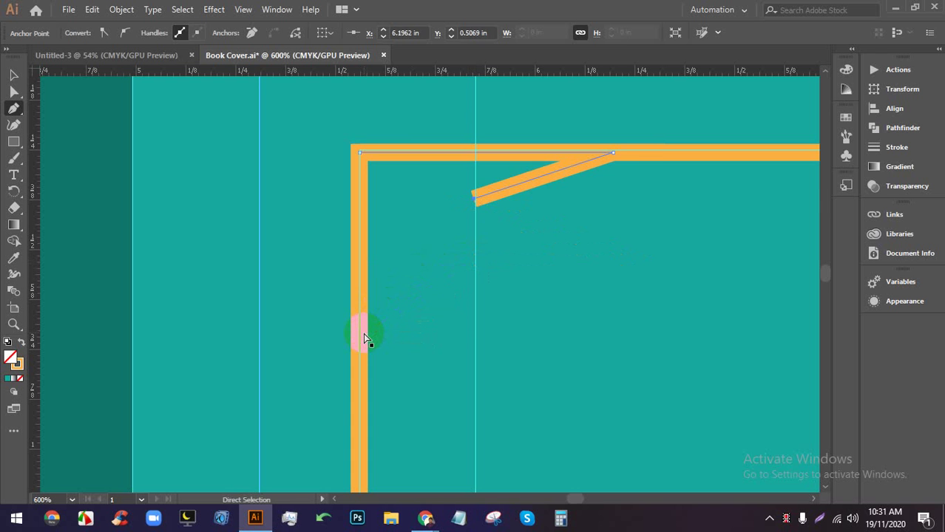
pyautogui.hotkey('ctrl', 'z')
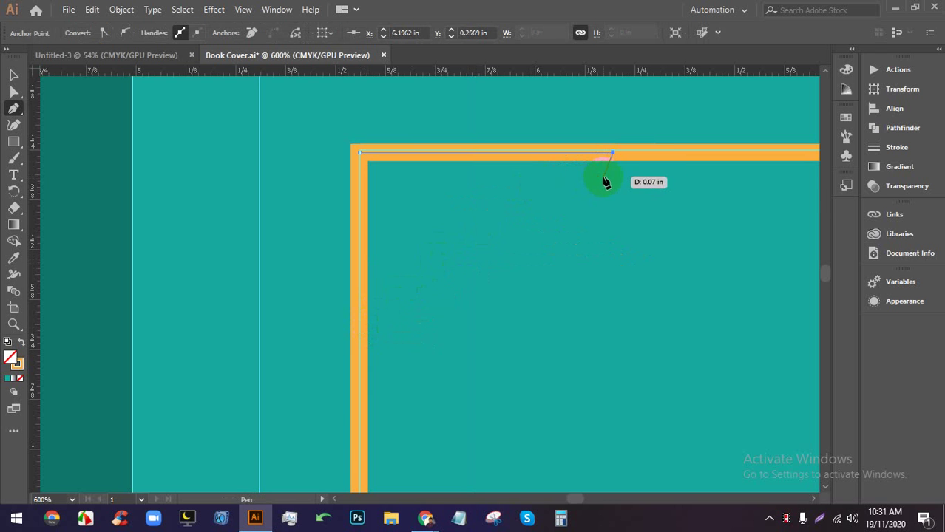
# Continue the path with a curved, lobed edge running inward from the top border back towards the left border
pyautogui.click(536, 207)
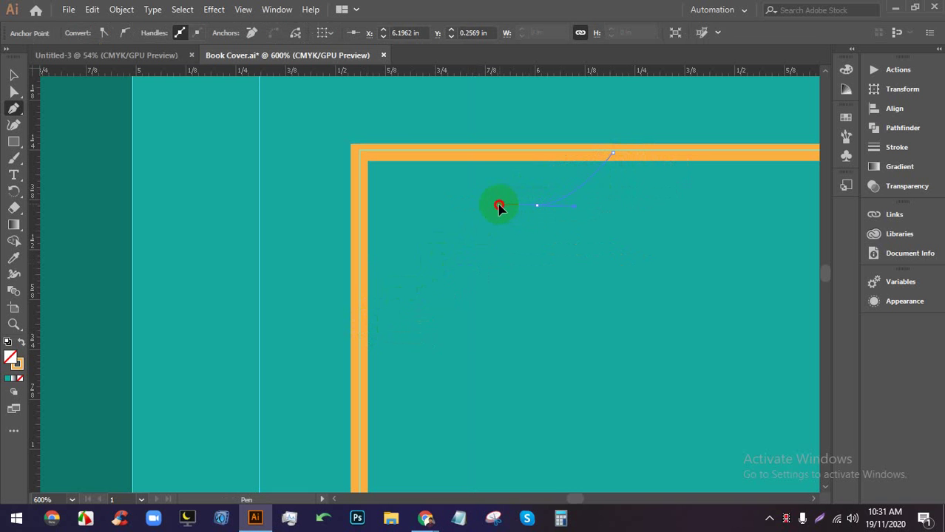
pyautogui.moveTo(499, 207); pyautogui.dragTo(621, 207)
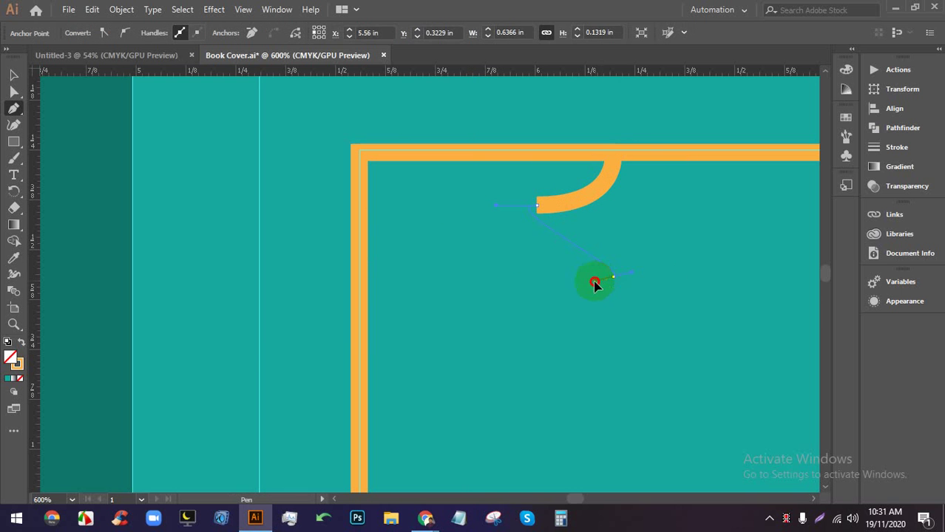
pyautogui.moveTo(614, 275)
pyautogui.mouseDown()
pyautogui.moveTo(596, 310)
pyautogui.moveTo(612, 270)
pyautogui.mouseUp()
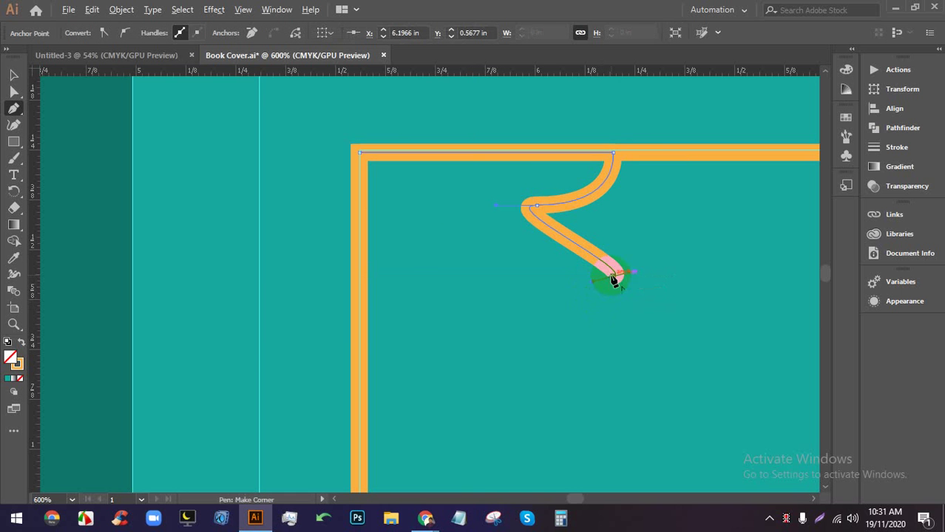
pyautogui.moveTo(545, 300); pyautogui.dragTo(510, 295)
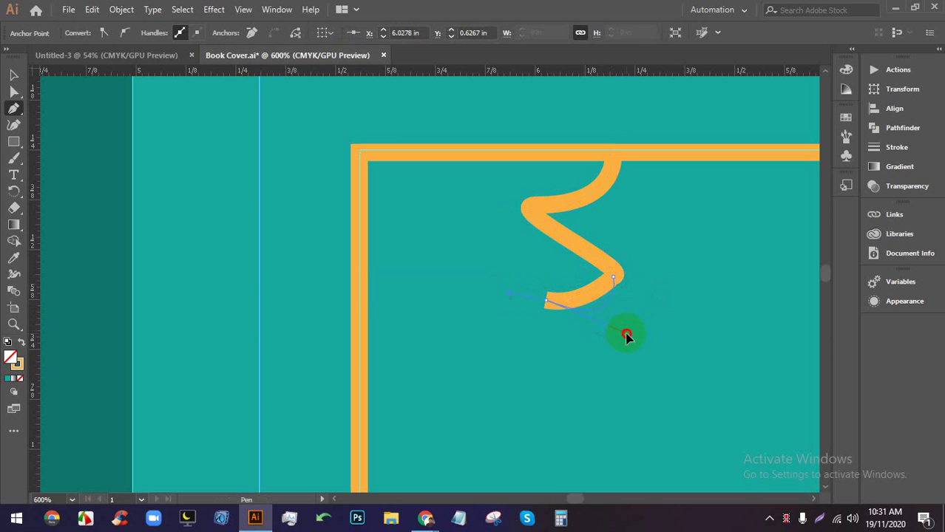
pyautogui.moveTo(631, 337); pyautogui.dragTo(371, 385)
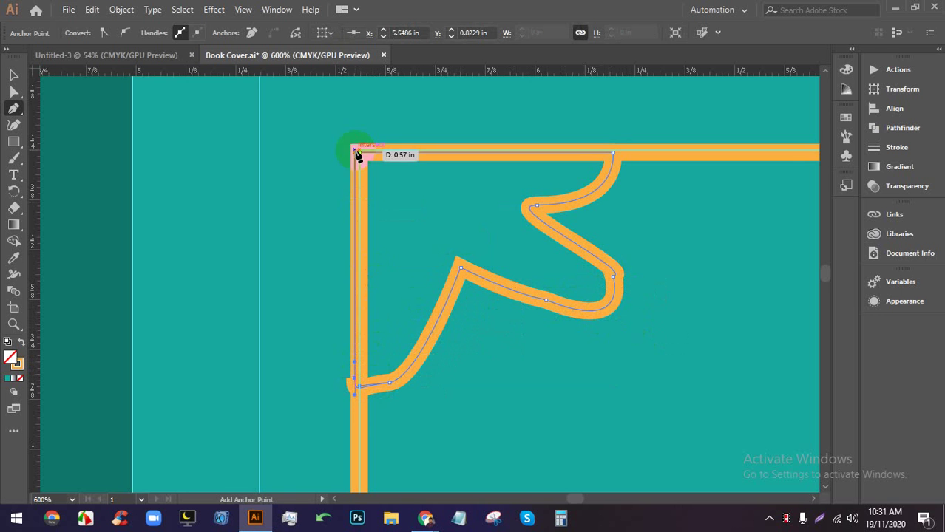
# Redo the last anchor on the left border, about 0.59 in below the corner, and close the path at the corner
pyautogui.hotkey('ctrl', 'z')
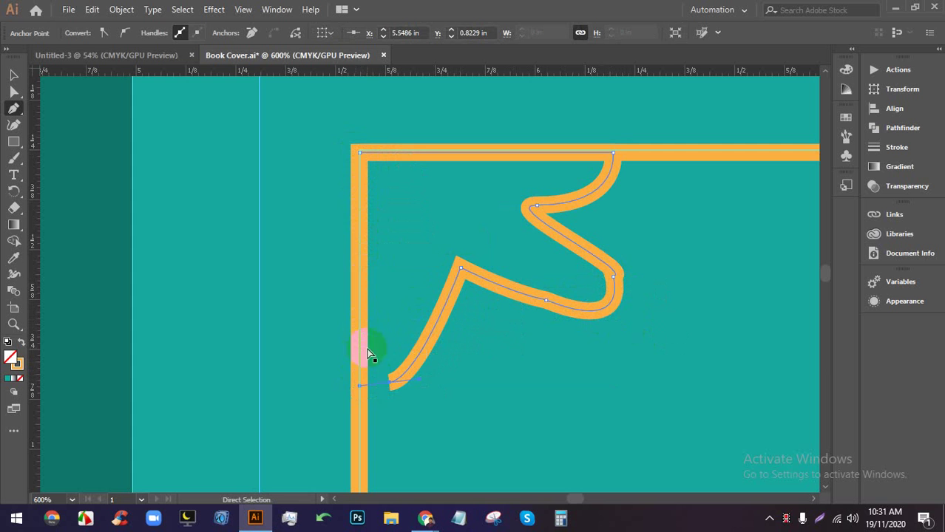
pyautogui.click(360, 385)
pyautogui.moveTo(359, 385); pyautogui.dragTo(360, 409)
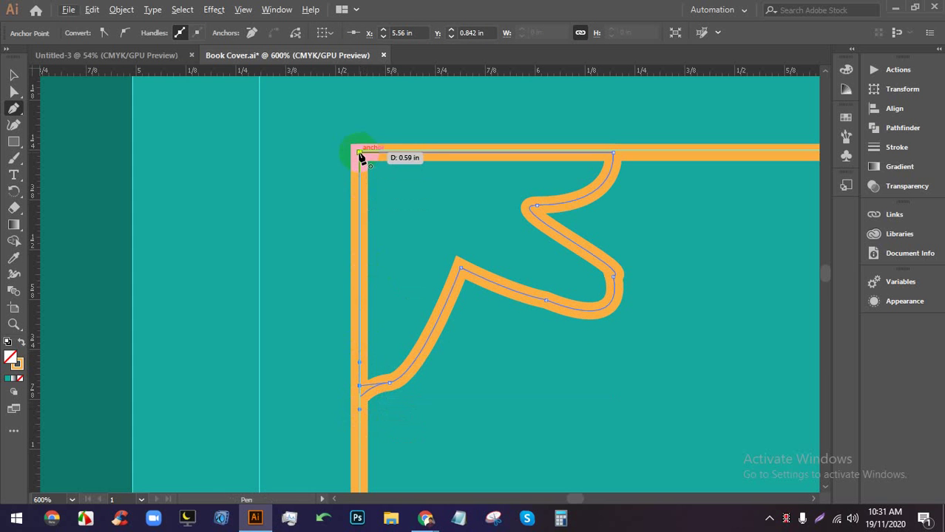
pyautogui.click(360, 154)
pyautogui.click(13, 75)
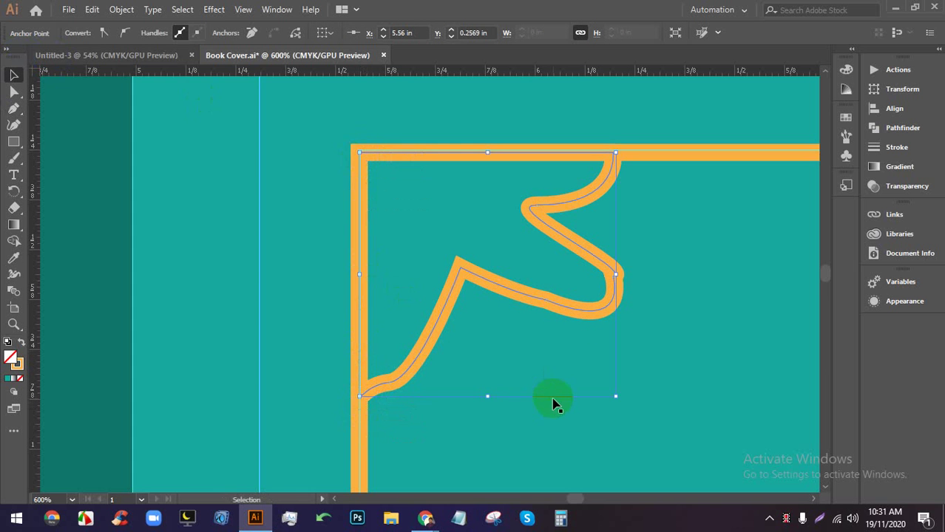
# Fill the corner shape with orange and remove its stroke
pyautogui.moveTo(552, 397)
pyautogui.mouseDown()
pyautogui.moveTo(581, 300)
pyautogui.moveTo(635, 319)
pyautogui.mouseUp()
pyautogui.click(635, 320)
pyautogui.click(441, 243)
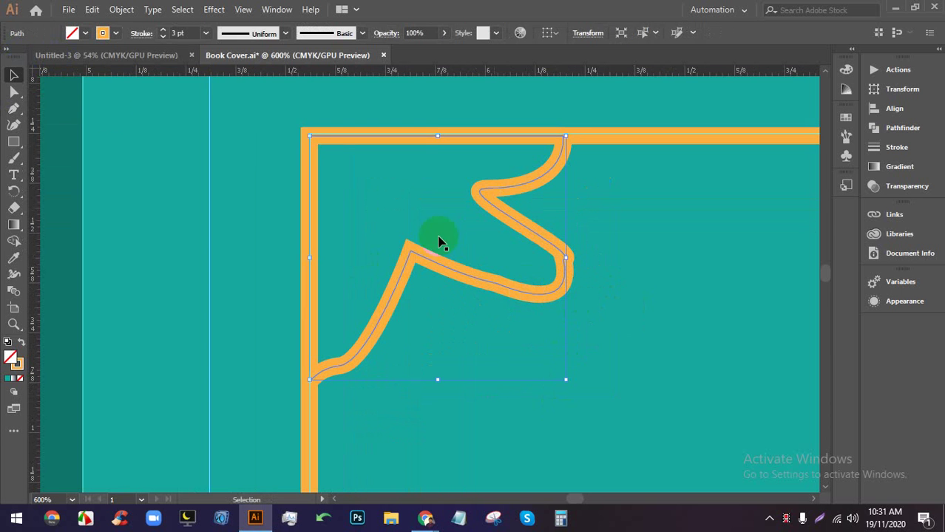
pyautogui.click(412, 228)
pyautogui.click(565, 264)
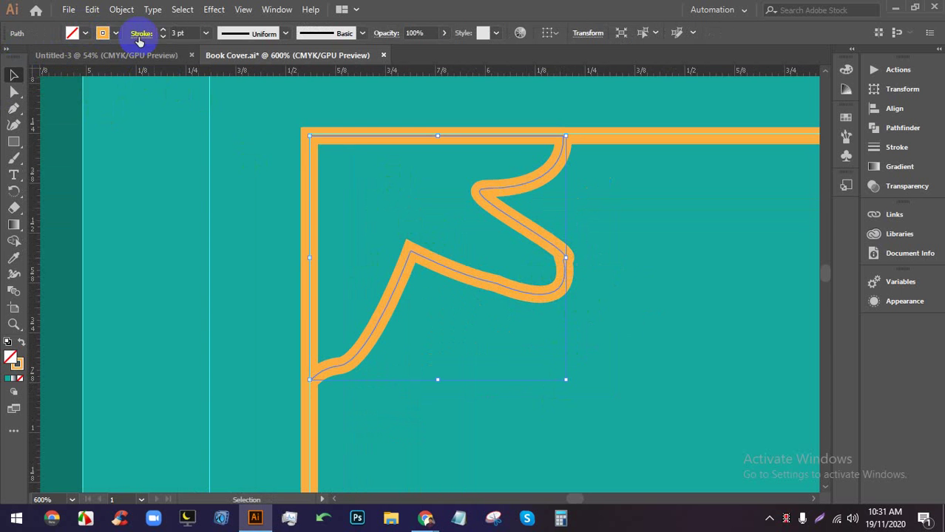
pyautogui.click(73, 33)
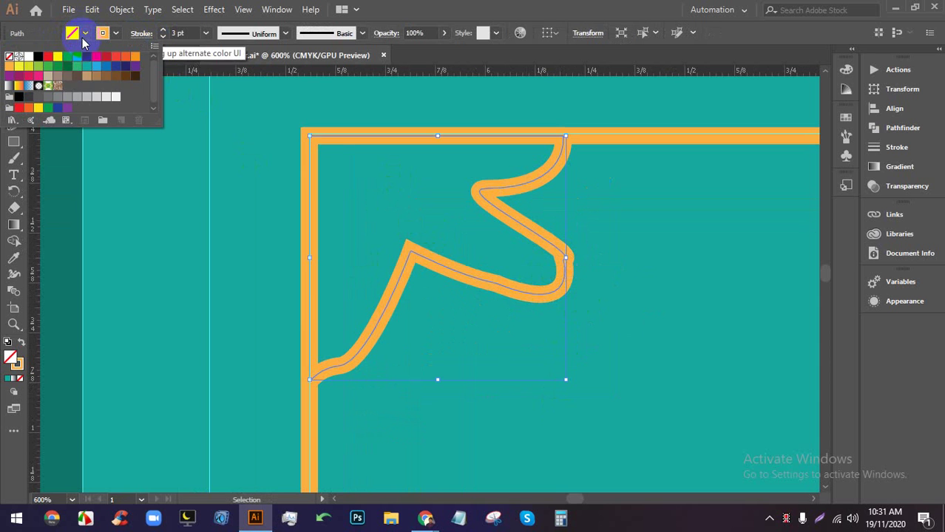
pyautogui.click(136, 57)
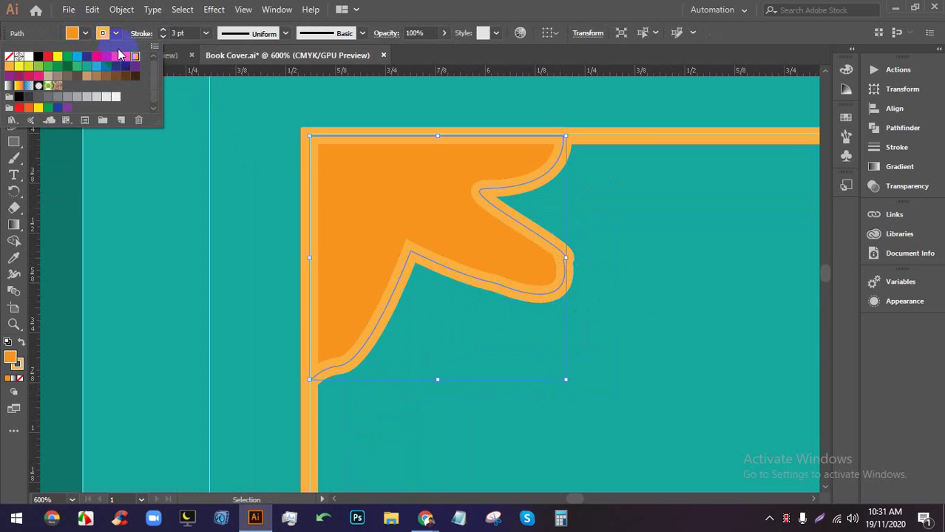
pyautogui.click(119, 33)
pyautogui.click(116, 32)
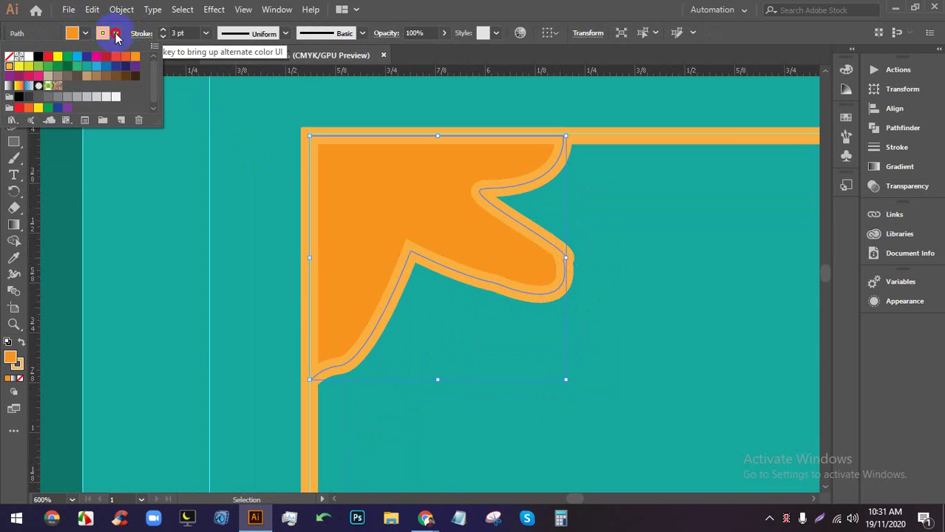
pyautogui.click(10, 58)
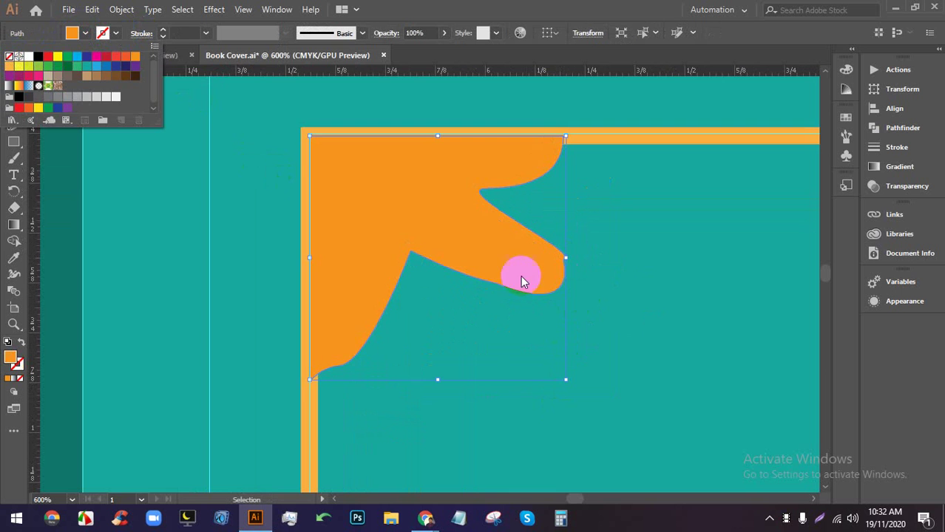
# Examine how the orange corner shape looks on the whole front cover and close up
pyautogui.click(683, 280)
pyautogui.hotkey('ctrl', '-')
pyautogui.hotkey('ctrl', '-')
pyautogui.hotkey('ctrl', '-')
pyautogui.click(417, 129)
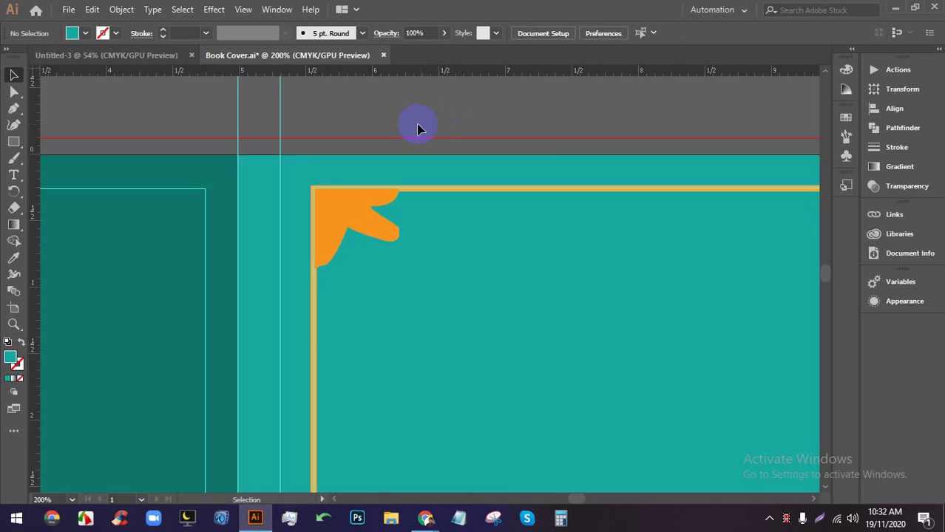
pyautogui.hotkey('ctrl', '-')
pyautogui.hotkey('ctrl', '-')
pyautogui.hotkey('ctrl', '-')
pyautogui.click(553, 225)
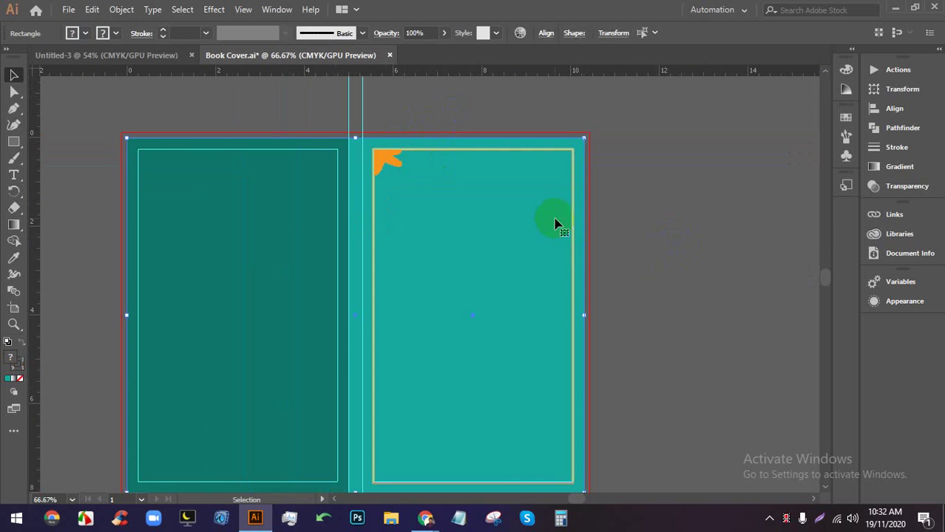
pyautogui.hotkey('ctrl', 'shift', 'a')
pyautogui.hotkey('ctrl', '+')
pyautogui.hotkey('ctrl', '+')
pyautogui.hotkey('ctrl', '+')
pyautogui.hotkey('ctrl', '+')
pyautogui.hotkey('ctrl', '+')
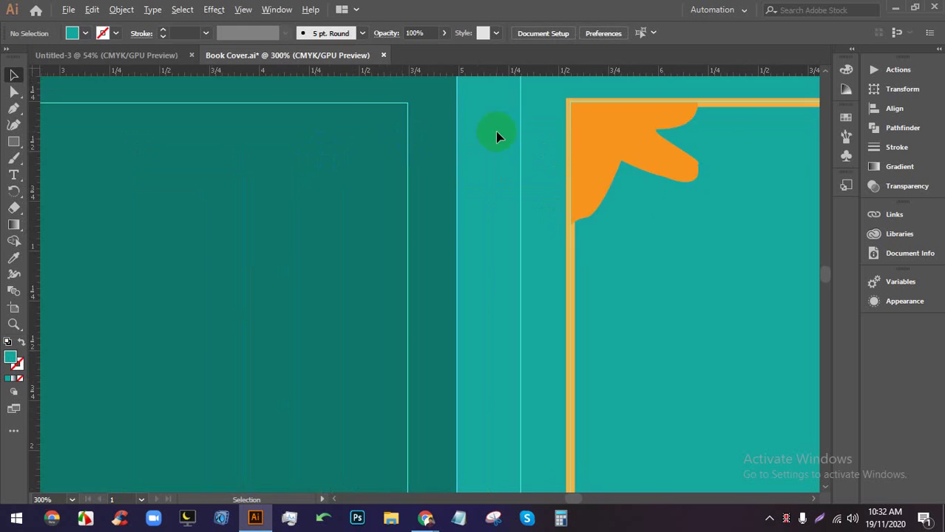
# Reshape the corner shape's lower lobe by moving its inner notch and tip anchor points
pyautogui.click(407, 245)
pyautogui.hotkey('ctrl', '+')
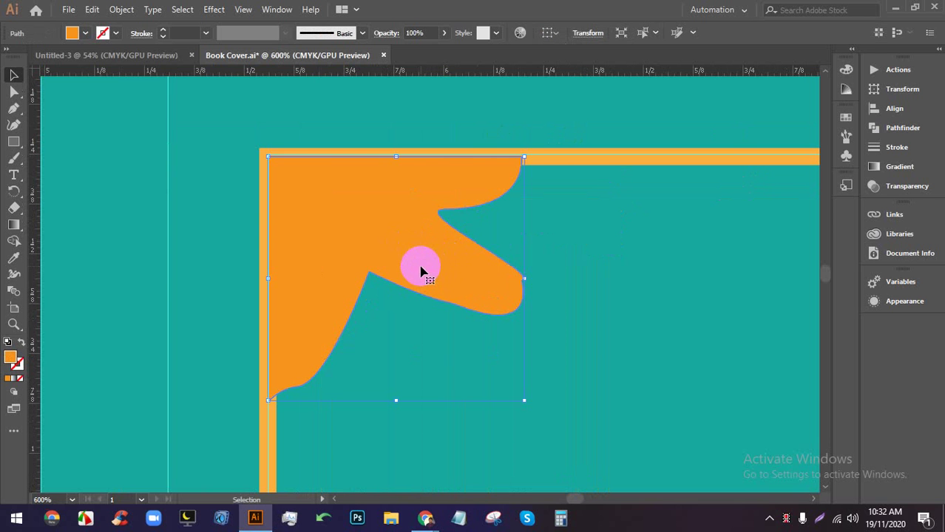
pyautogui.click(13, 92)
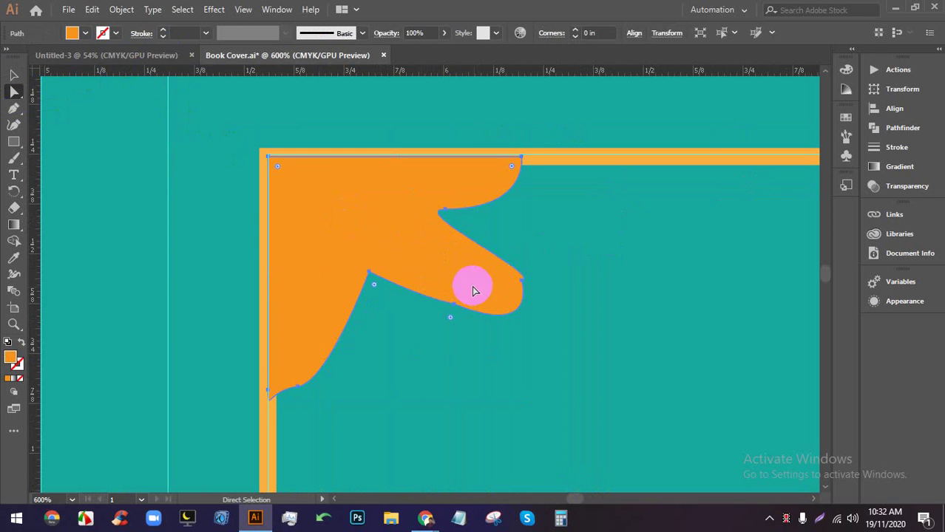
pyautogui.click(370, 278)
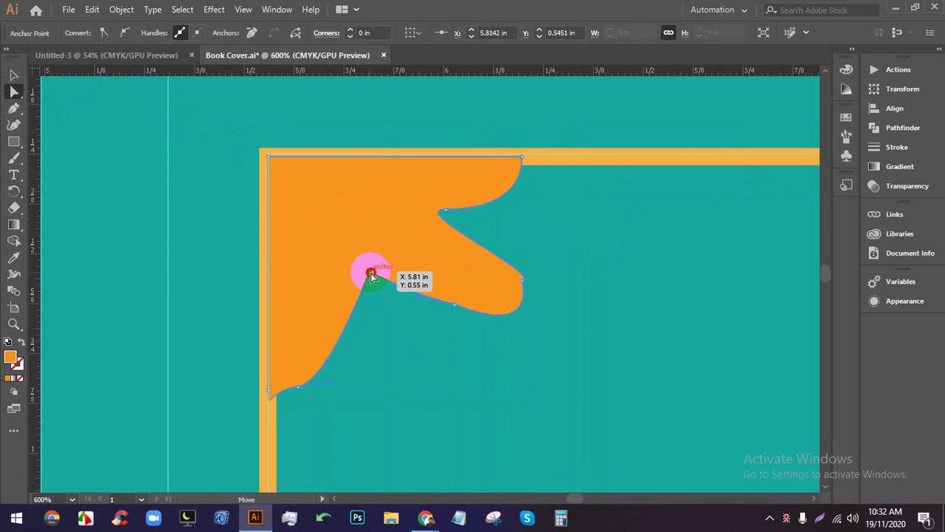
pyautogui.moveTo(370, 278); pyautogui.dragTo(368, 308)
pyautogui.click(454, 306)
pyautogui.moveTo(456, 311); pyautogui.dragTo(459, 233)
pyautogui.click(494, 273)
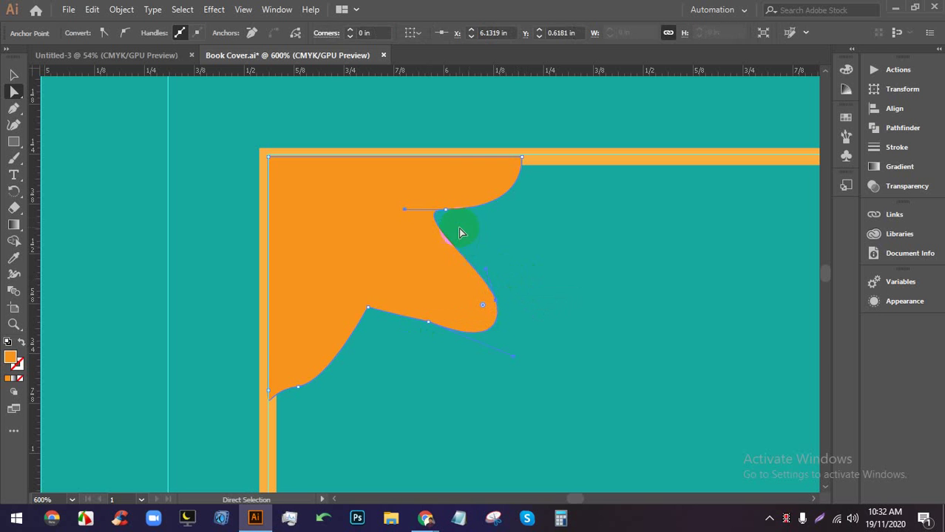
# Delete the orange corner shape and save the document
pyautogui.click(521, 178)
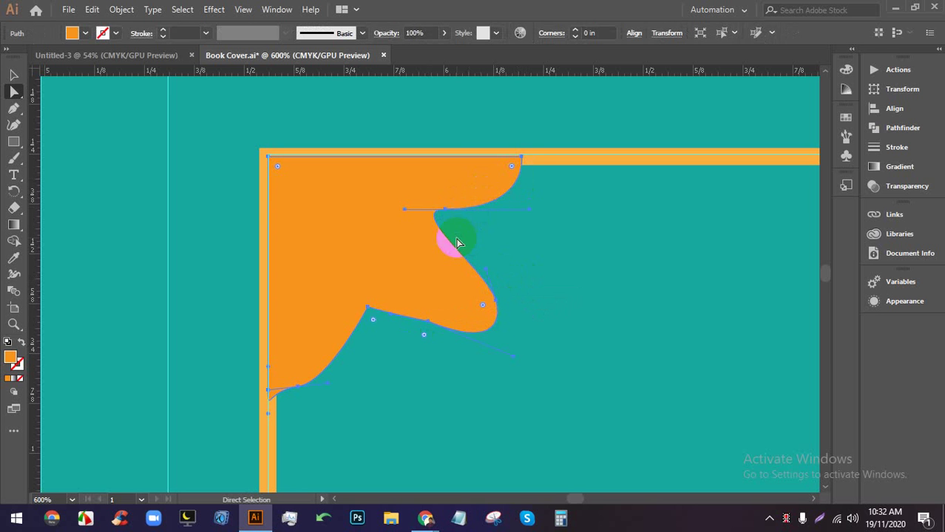
pyautogui.press('Delete')
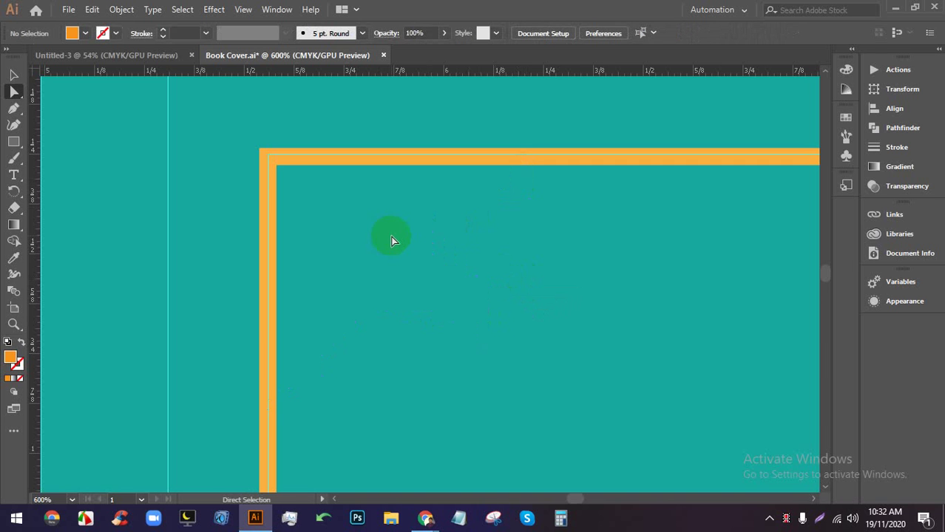
pyautogui.scroll(-7, 392, 243)
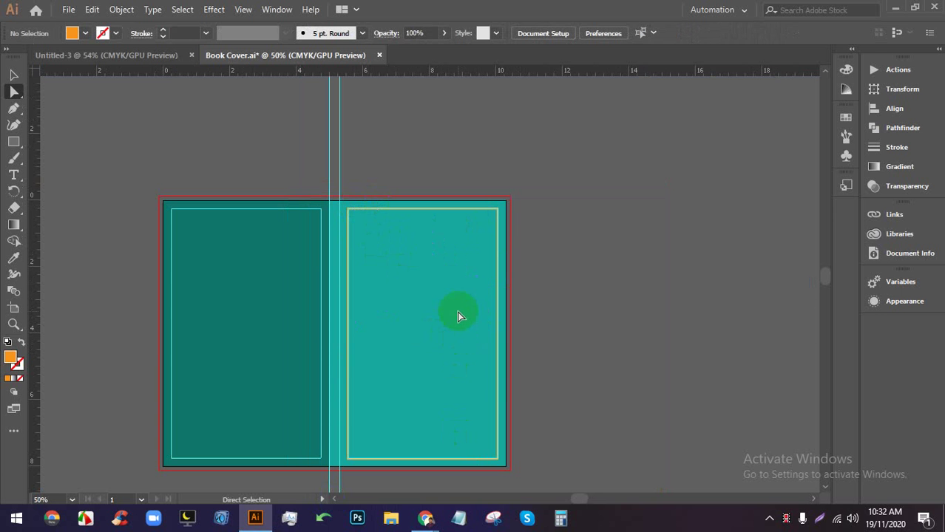
pyautogui.hotkey('ctrl', 's')
# Switch to Chrome and open a new browser tab
pyautogui.moveTo(420, 520)
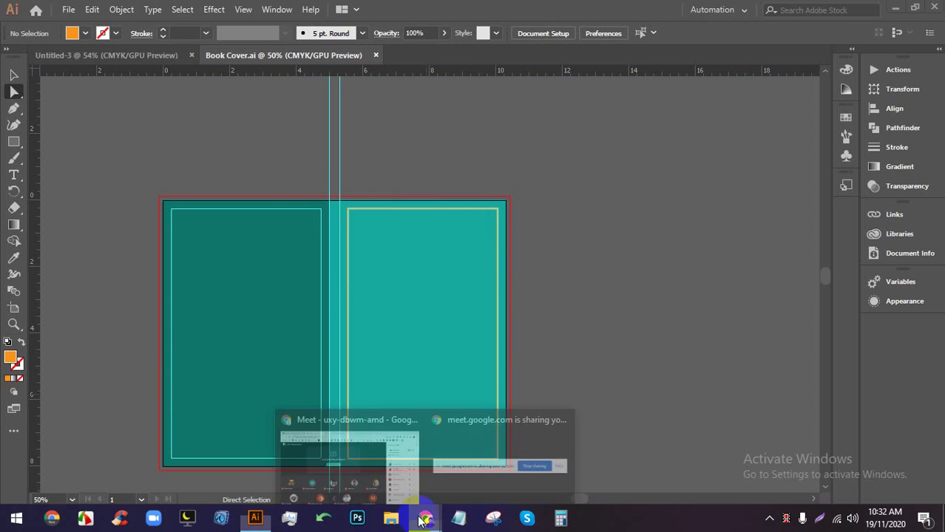
pyautogui.click(384, 432)
pyautogui.click(544, 9)
pyautogui.click(682, 10)
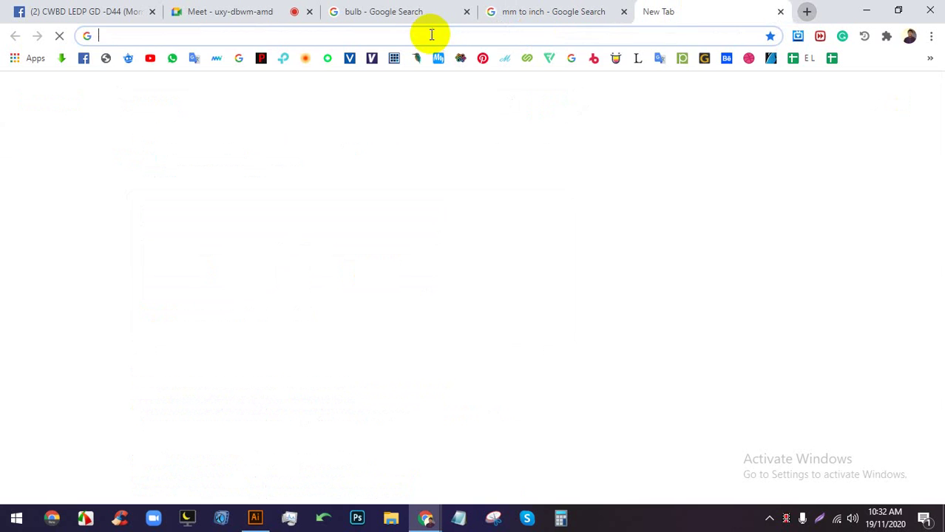
# Open freepik.com in the new browser tab
pyautogui.write('fr')
pyautogui.write('ee')
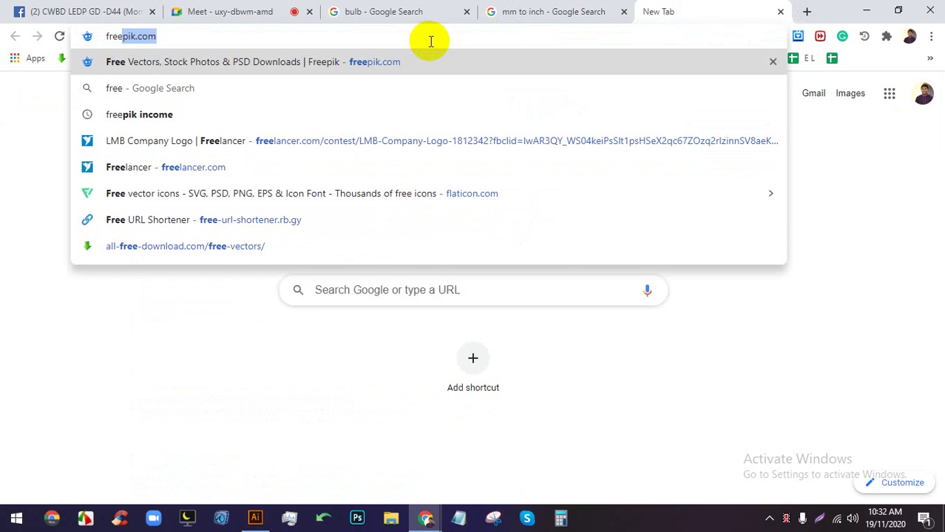
pyautogui.press('Return')
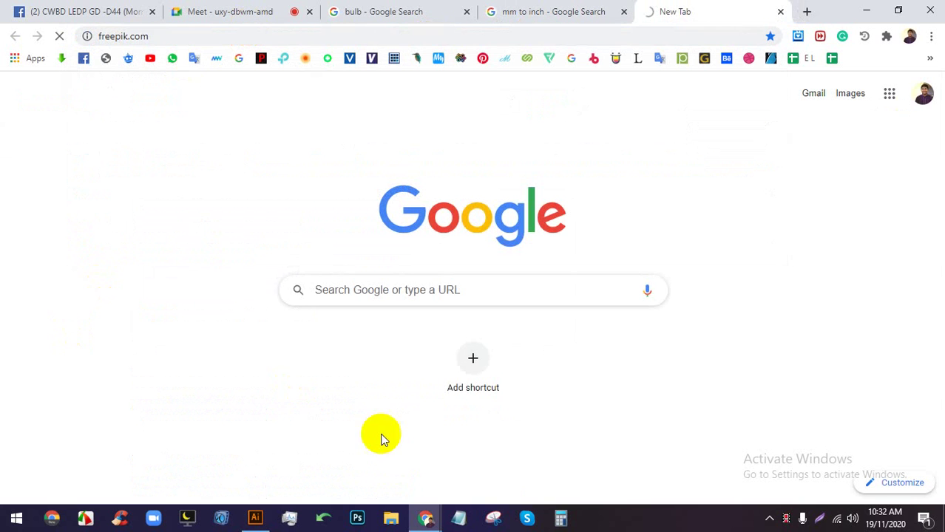
# Switch to File Explorer and look through the My work (F:) and Image (I:) drives for vector artwork
pyautogui.click(390, 516)
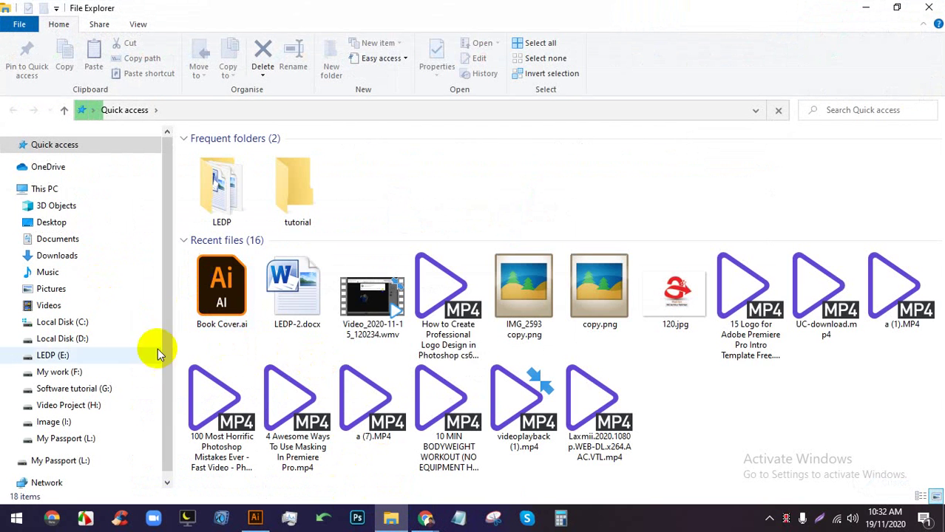
pyautogui.click(63, 361)
pyautogui.click(60, 372)
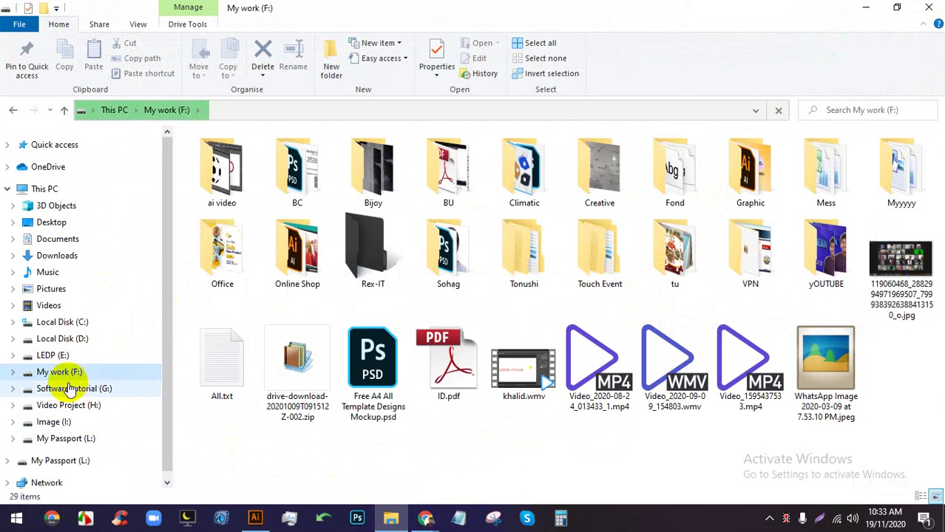
pyautogui.click(53, 422)
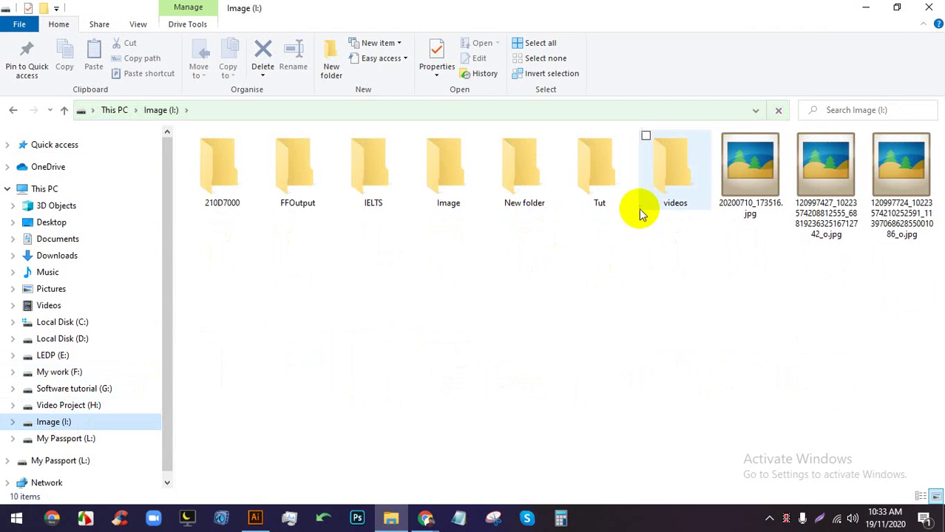
pyautogui.click(680, 192)
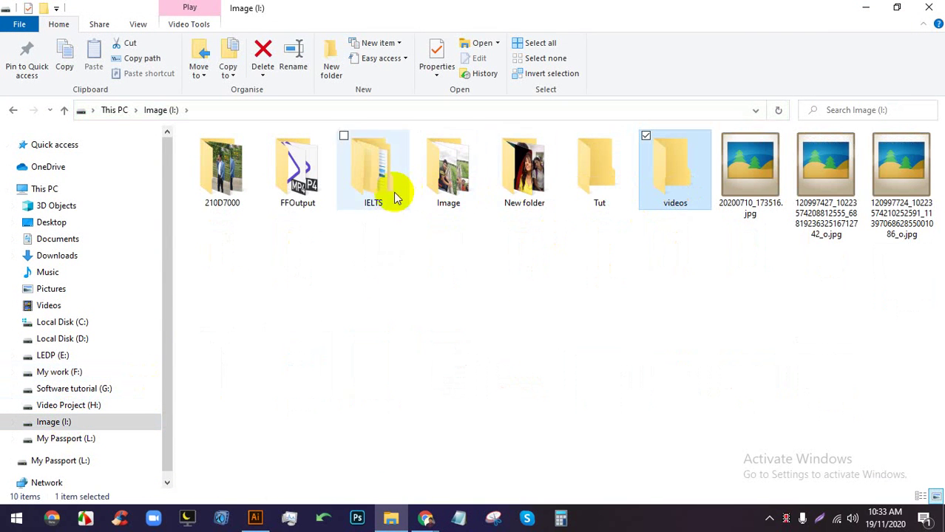
pyautogui.click(52, 355)
pyautogui.click(60, 371)
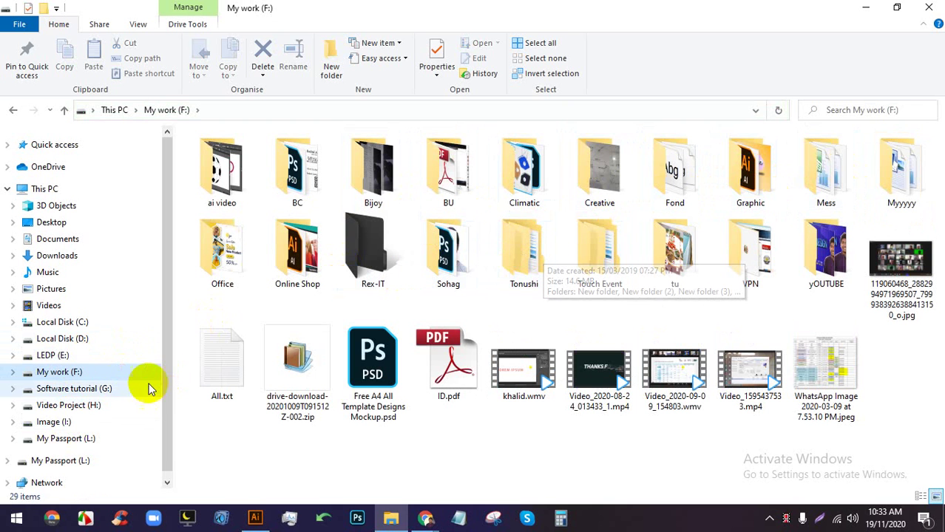
# Open the vector subfolder of the Vector folder on the LEDP (E:) drive
pyautogui.click(74, 357)
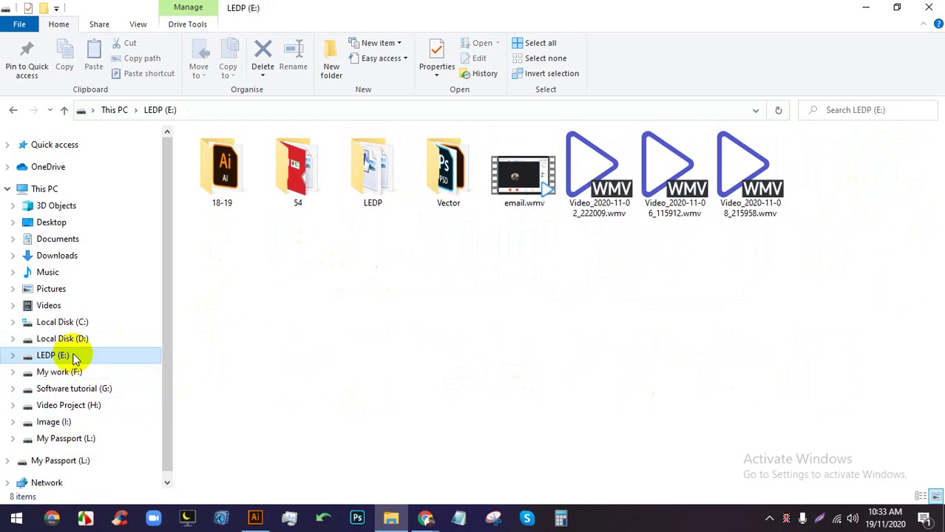
pyautogui.doubleClick(441, 200)
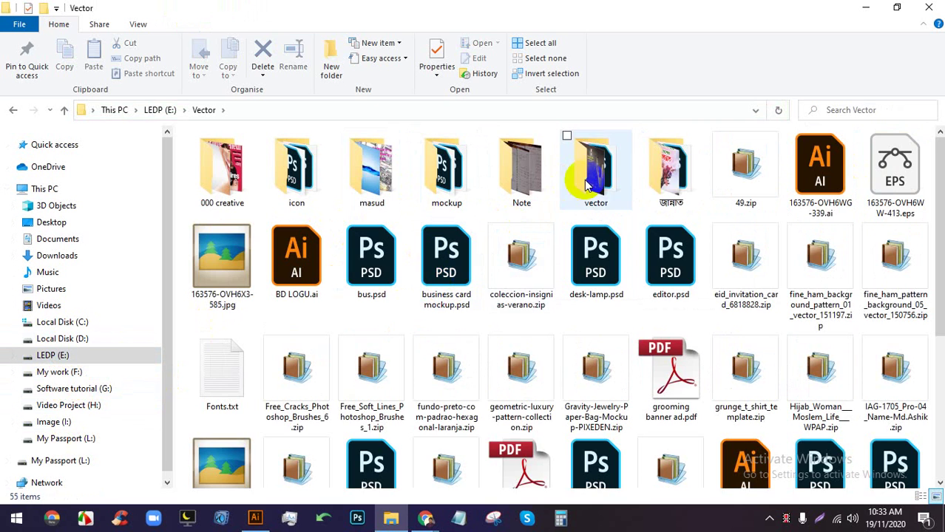
pyautogui.doubleClick(584, 181)
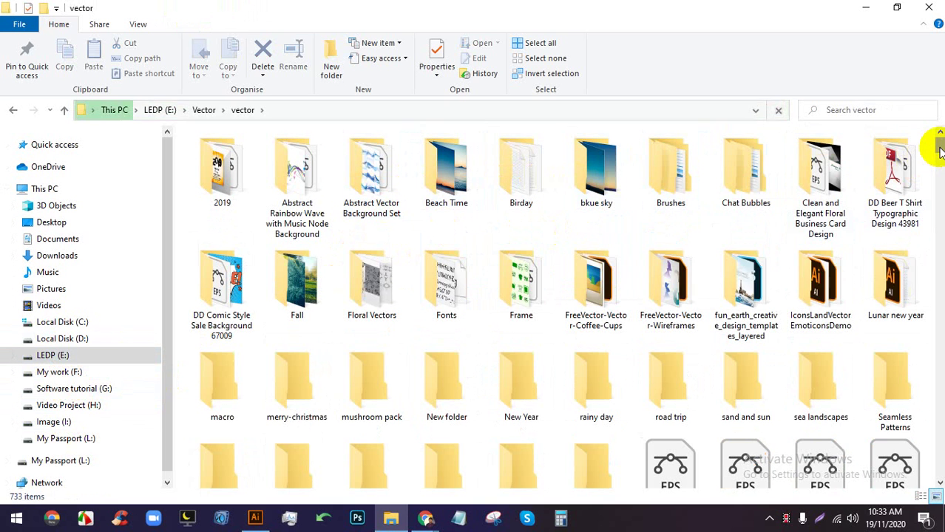
# Check the contents of the Floral Vectors folder and return to the vector folder
pyautogui.scroll(-1, 938, 145)
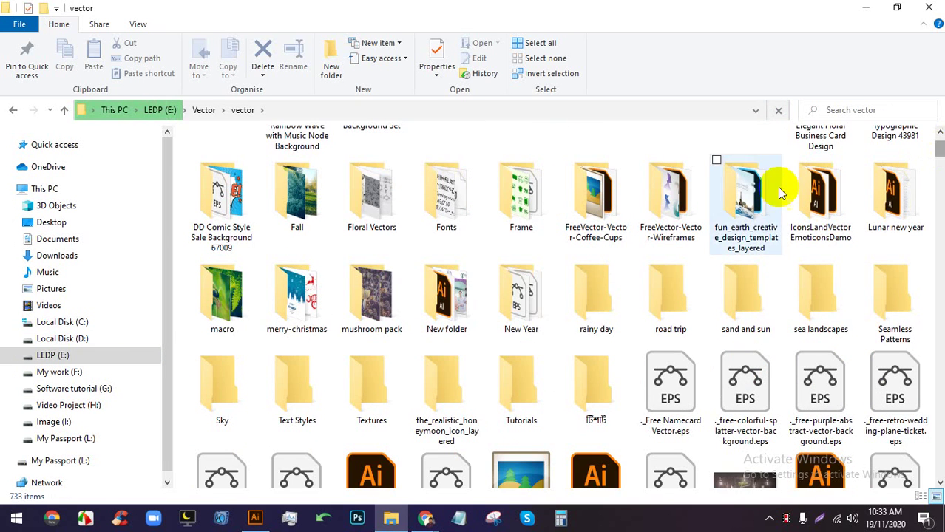
pyautogui.doubleClick(409, 211)
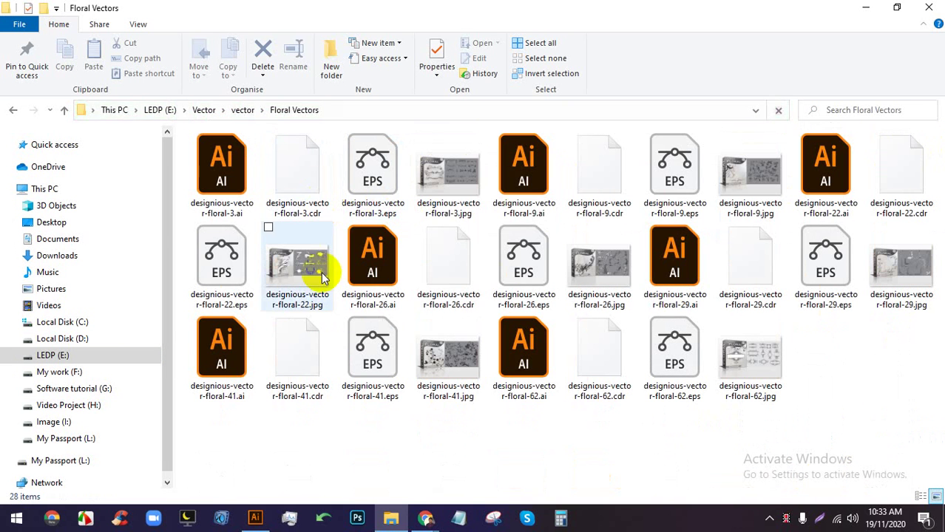
pyautogui.click(235, 111)
# Preview 28_01_2011_54.jpg from the vector folder, examine its ornamental corners up close and close the preview
pyautogui.scroll(-1, 939, 157)
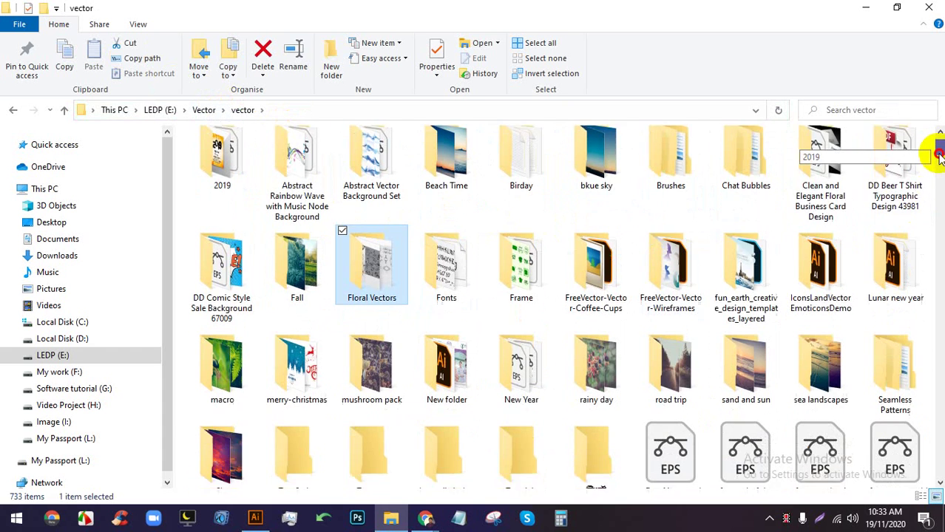
pyautogui.moveTo(939, 157); pyautogui.dragTo(933, 235)
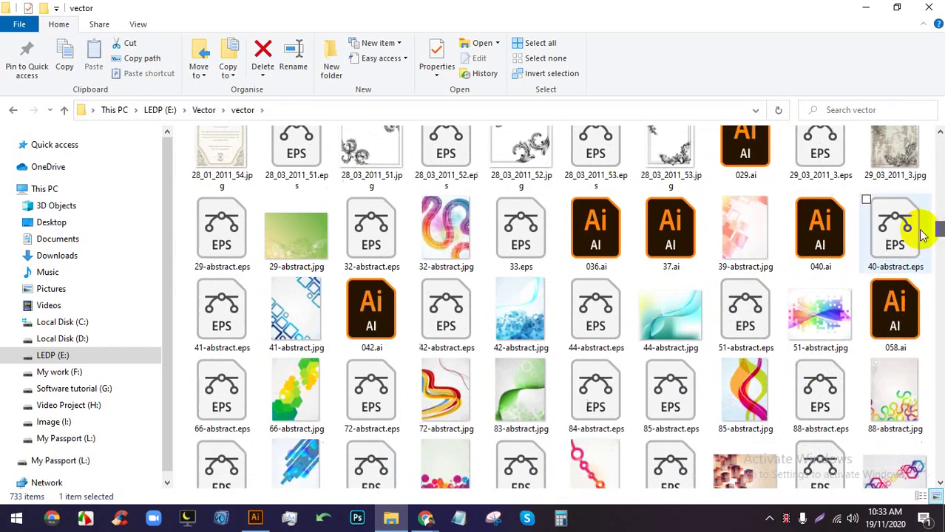
pyautogui.doubleClick(207, 145)
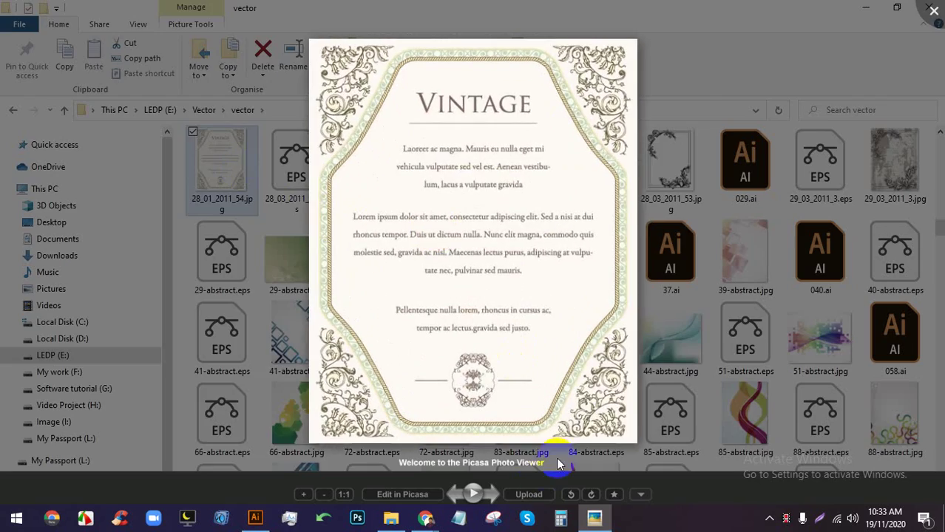
pyautogui.scroll(5, 559, 440)
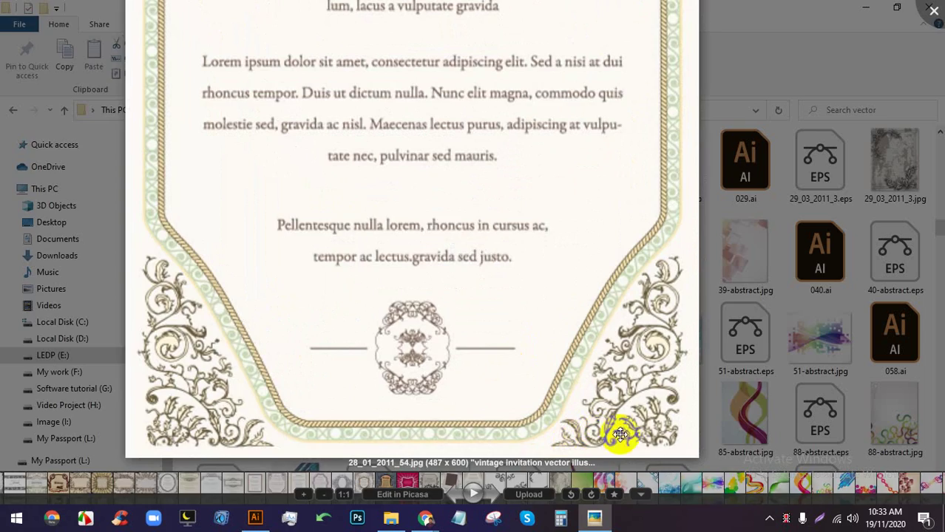
pyautogui.scroll(5, 639, 438)
pyautogui.scroll(-8, 642, 444)
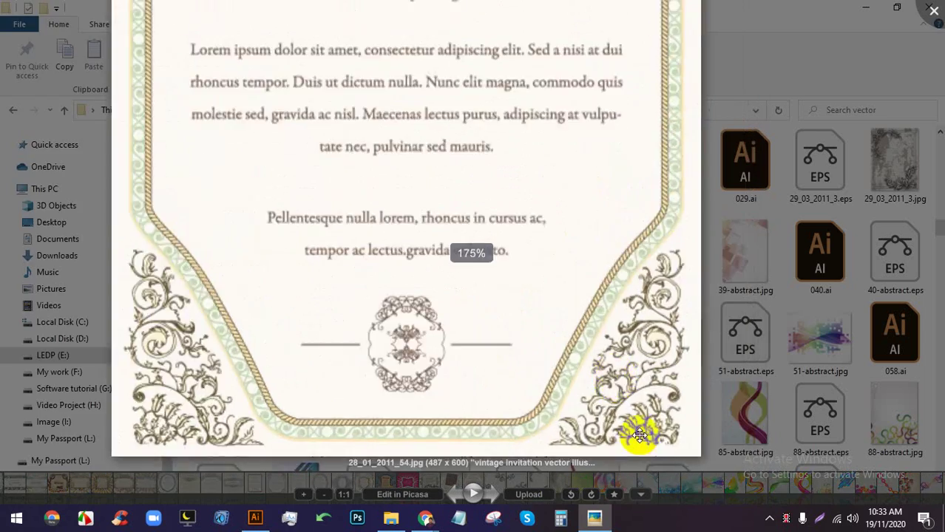
pyautogui.click(808, 248)
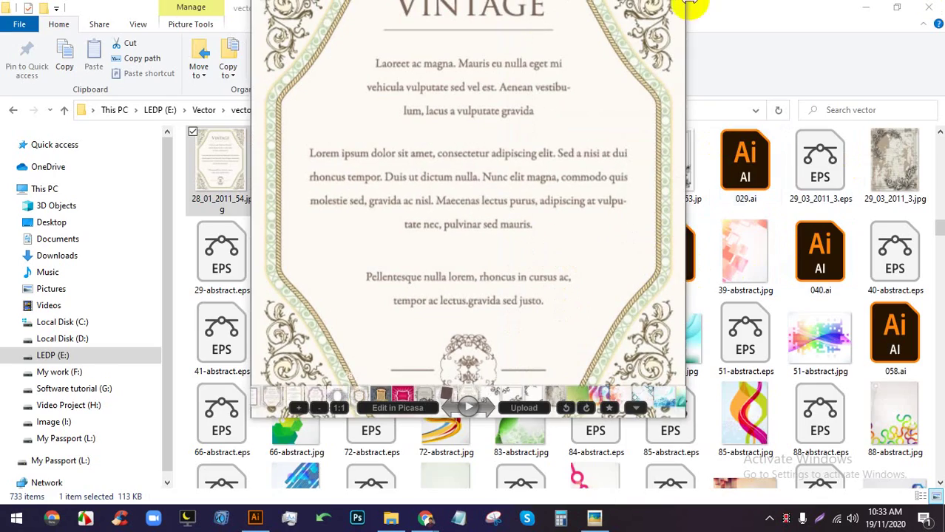
pyautogui.click(639, 18)
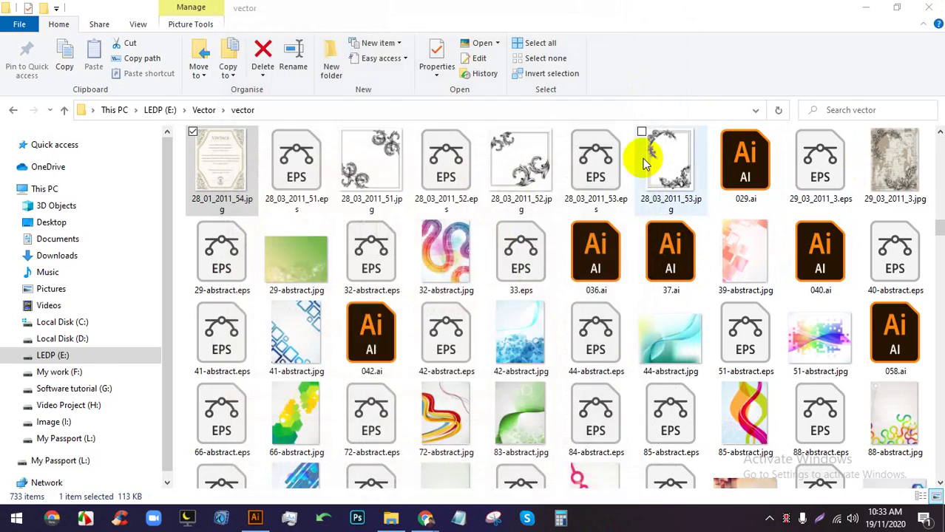
# Browse the thumbnails throughout the vector folder for decorative frame or corner artwork
pyautogui.scroll(-6, 619, 258)
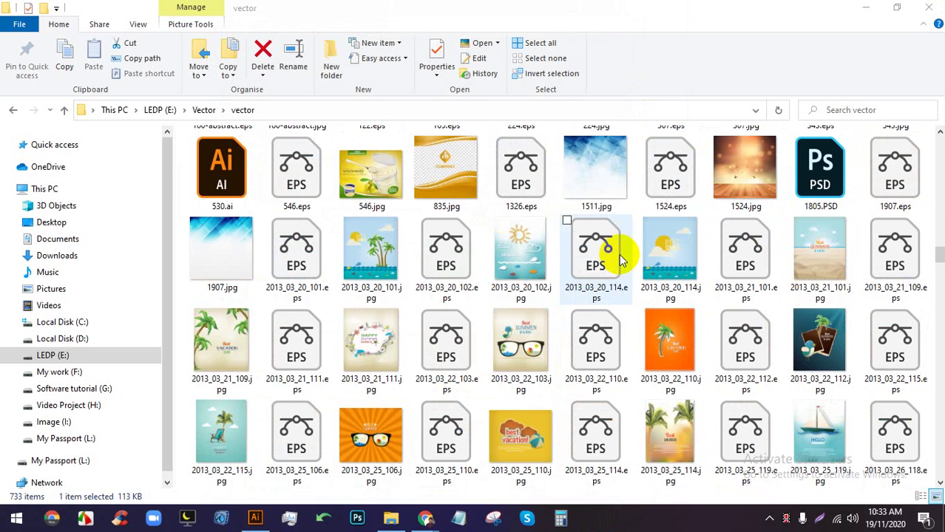
pyautogui.scroll(-2, 412, 295)
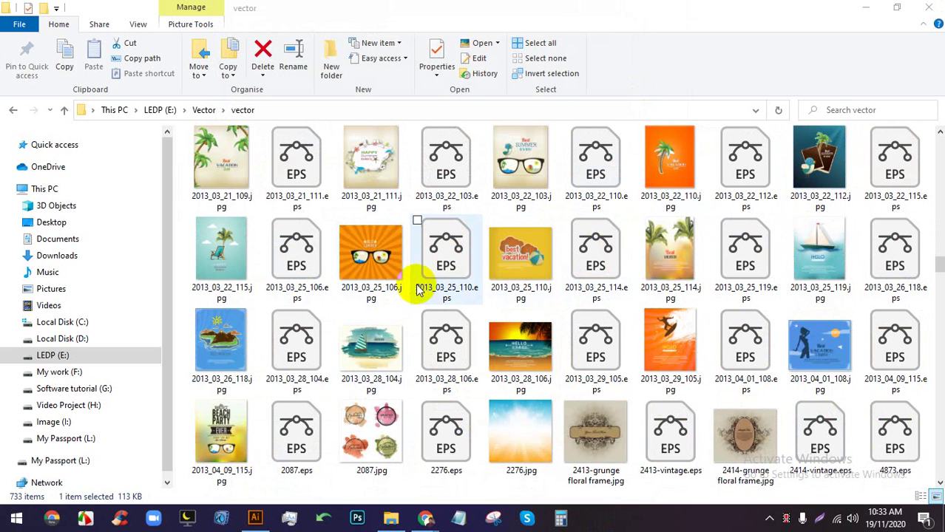
pyautogui.scroll(-5, 450, 296)
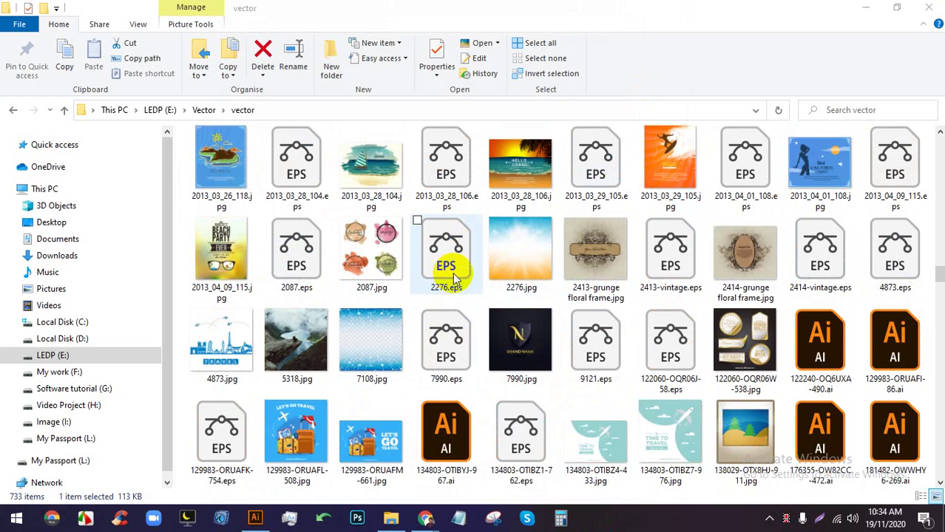
pyautogui.scroll(-5, 488, 277)
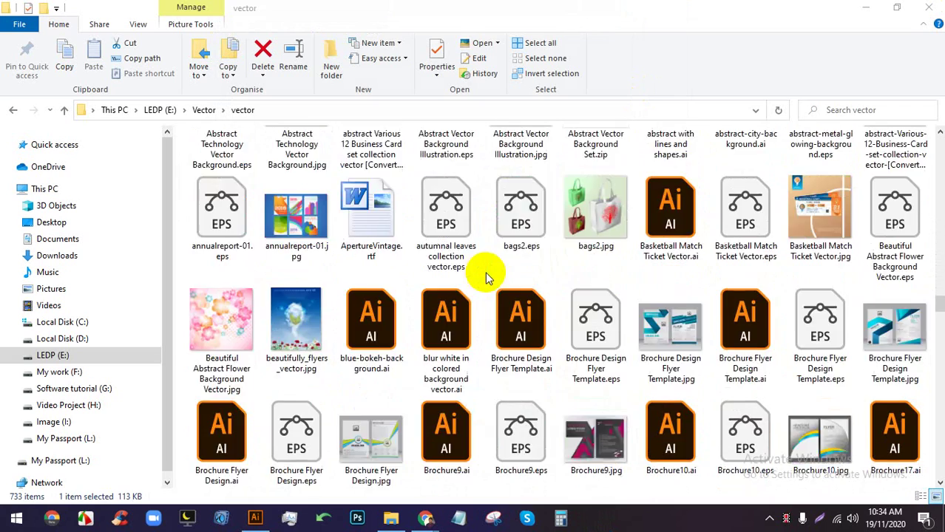
pyautogui.scroll(3, 488, 277)
pyautogui.scroll(-1, 488, 277)
pyautogui.scroll(-2, 488, 277)
pyautogui.scroll(-3, 486, 273)
pyautogui.scroll(-2, 488, 281)
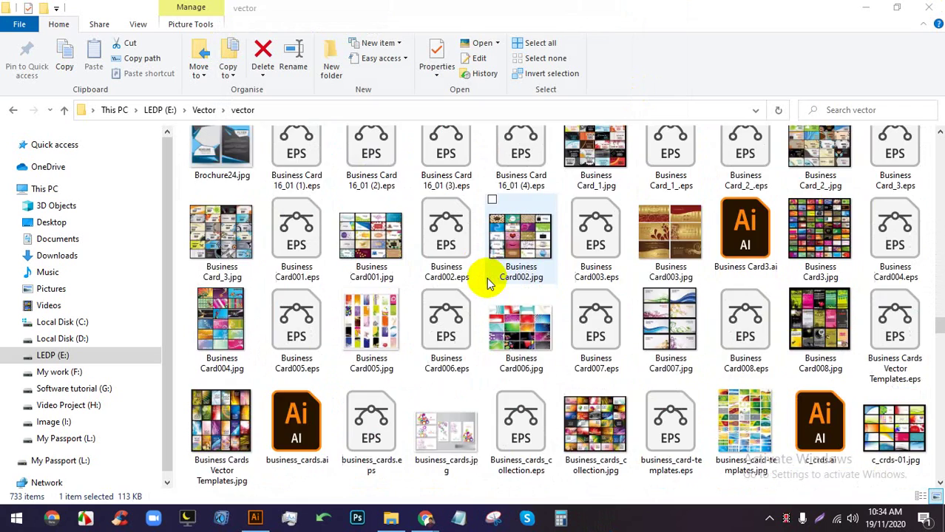
pyautogui.scroll(-8, 488, 283)
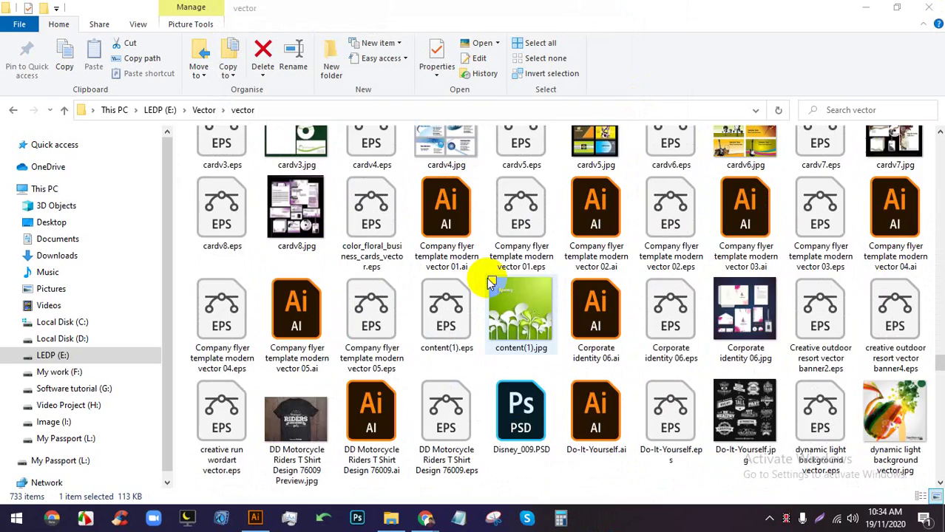
pyautogui.scroll(-5, 488, 281)
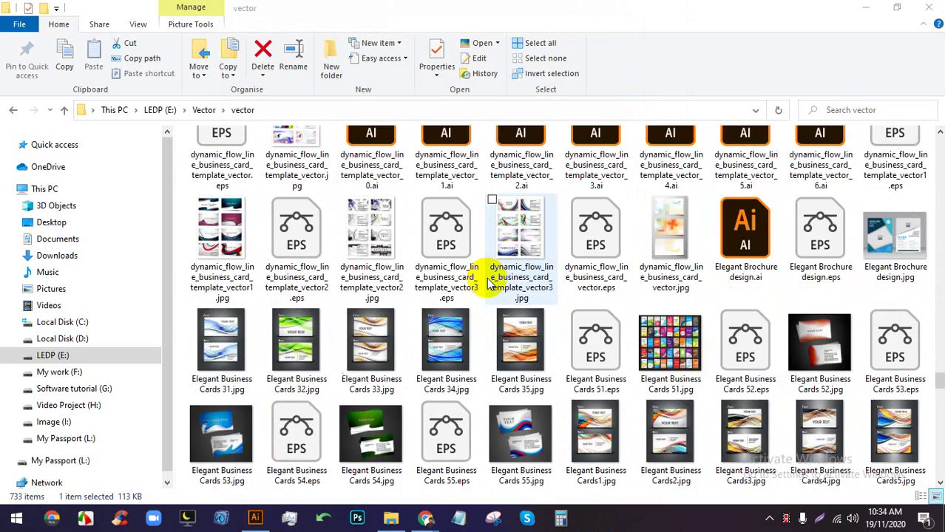
pyautogui.scroll(-6, 485, 274)
pyautogui.scroll(14, 839, 281)
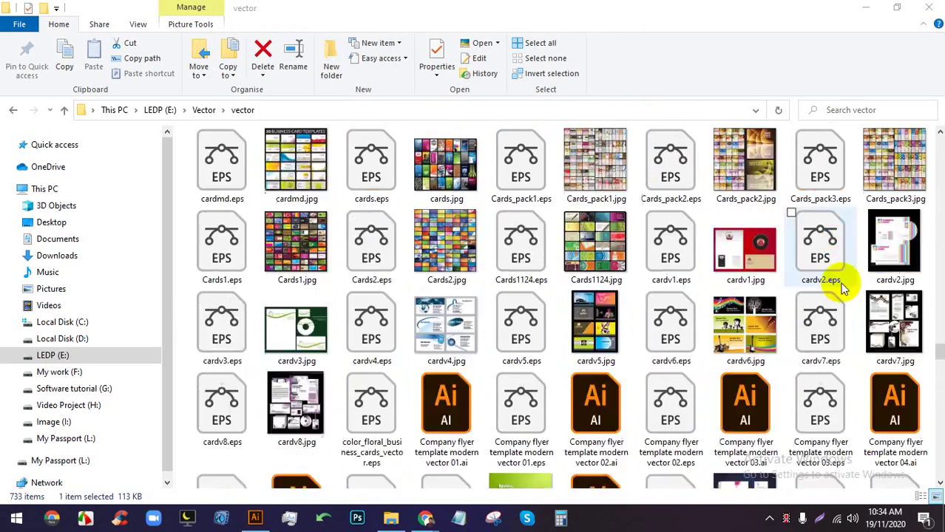
pyautogui.scroll(15, 934, 200)
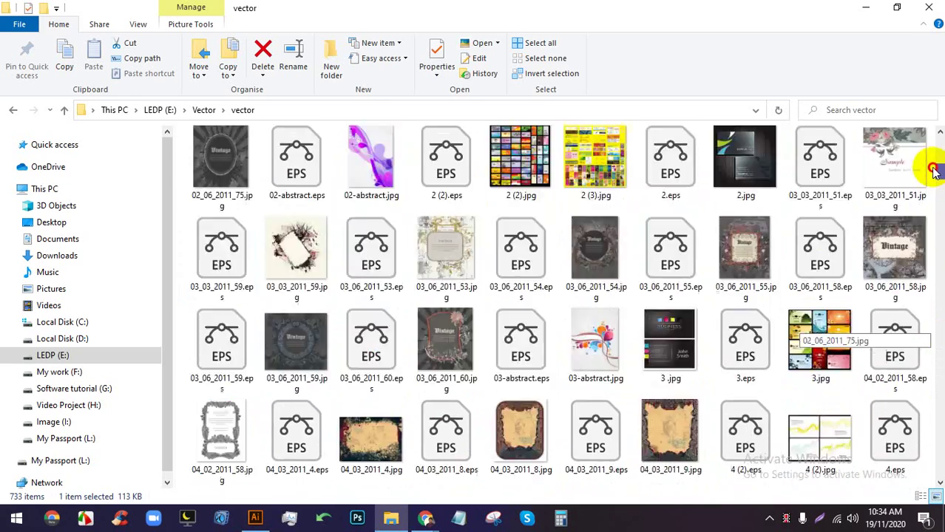
pyautogui.scroll(-3, 934, 145)
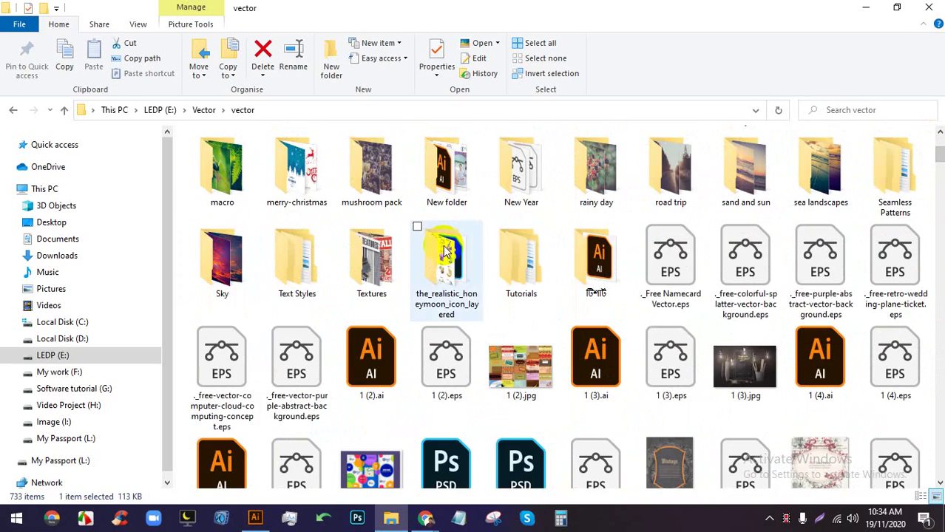
# Jump to the Fashion Lover Background Vector Illustration.eps file to view the artwork around it
pyautogui.write('fashion')
pyautogui.press('Right')
pyautogui.press('Right')
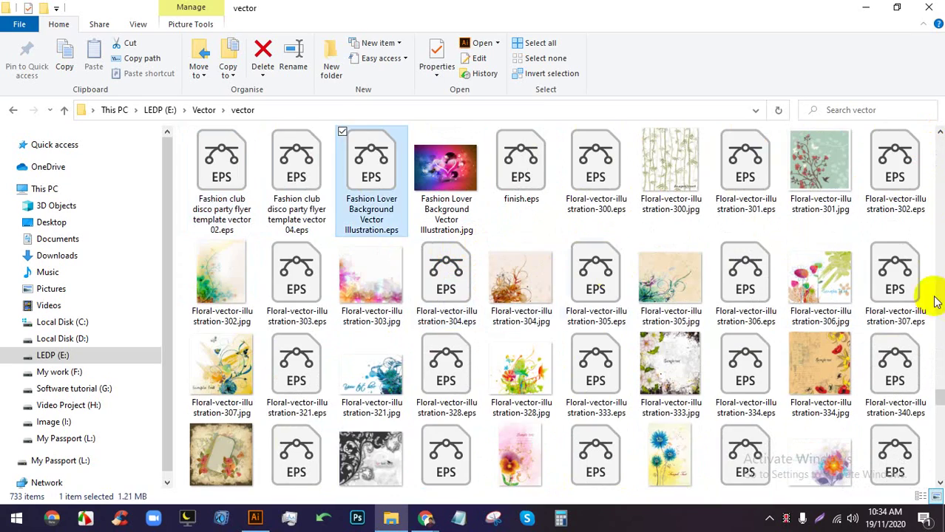
# Open the Frame folder at the start of the vector folder and check its 06 subfolder
pyautogui.moveTo(941, 384); pyautogui.dragTo(922, 116)
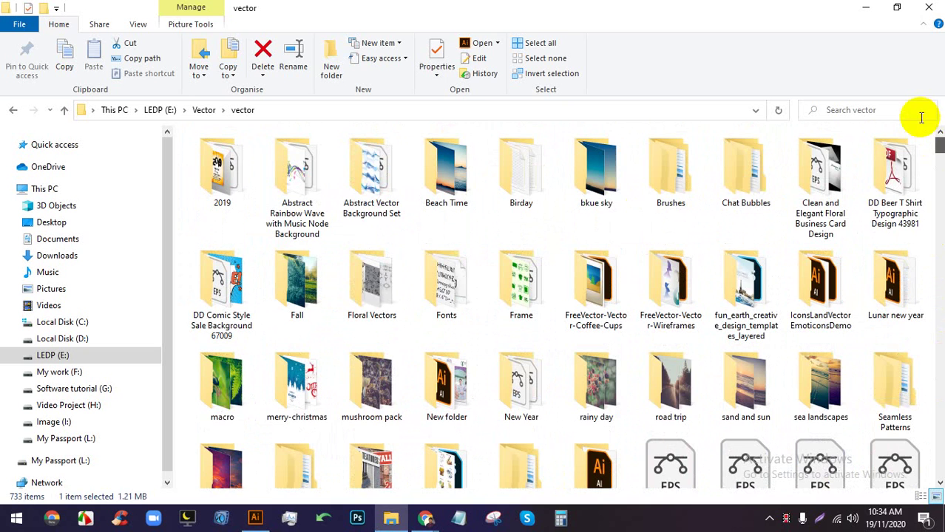
pyautogui.doubleClick(522, 275)
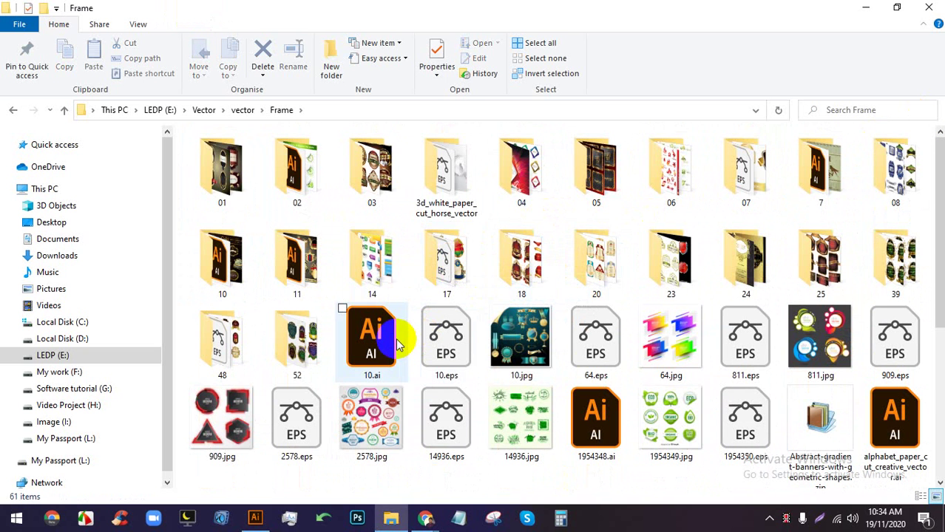
pyautogui.doubleClick(642, 189)
pyautogui.click(283, 111)
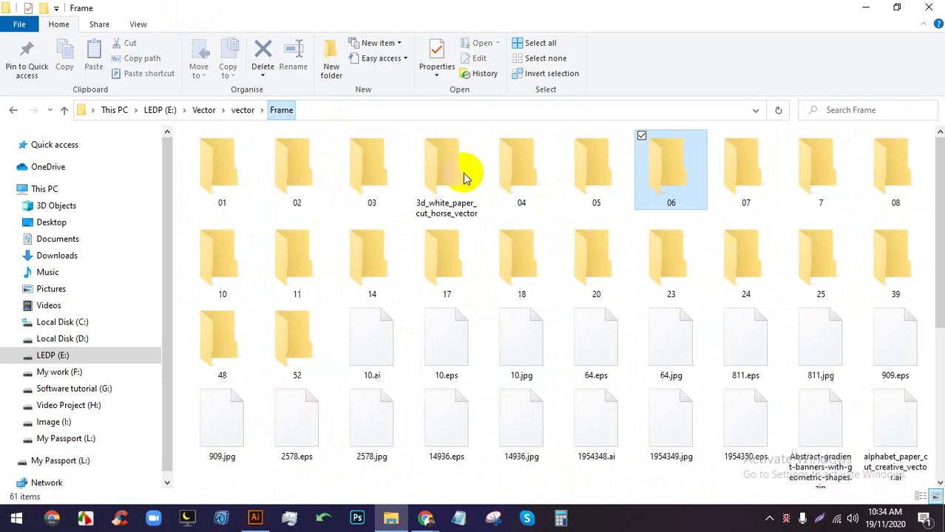
# Open the 05 subfolder of Frame and display its files as large icons
pyautogui.doubleClick(603, 170)
pyautogui.rightClick(769, 210)
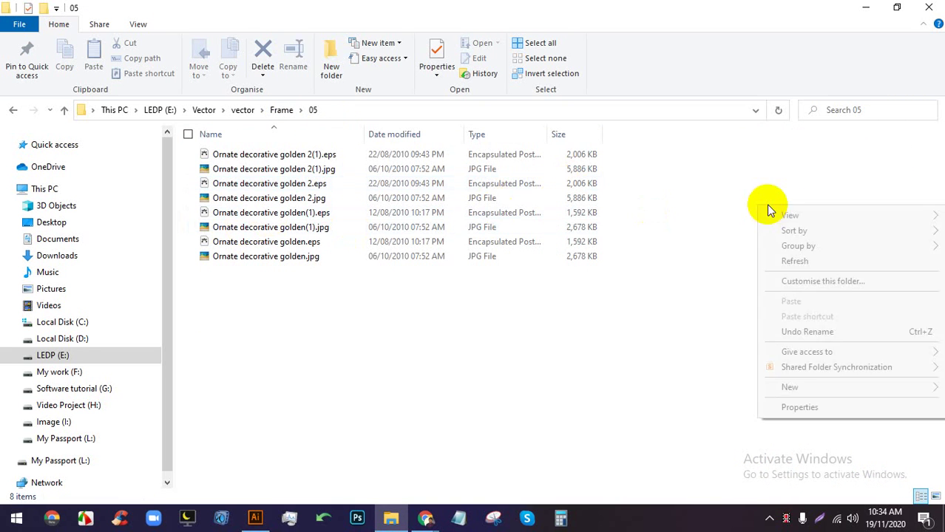
pyautogui.moveTo(769, 213)
pyautogui.click(722, 230)
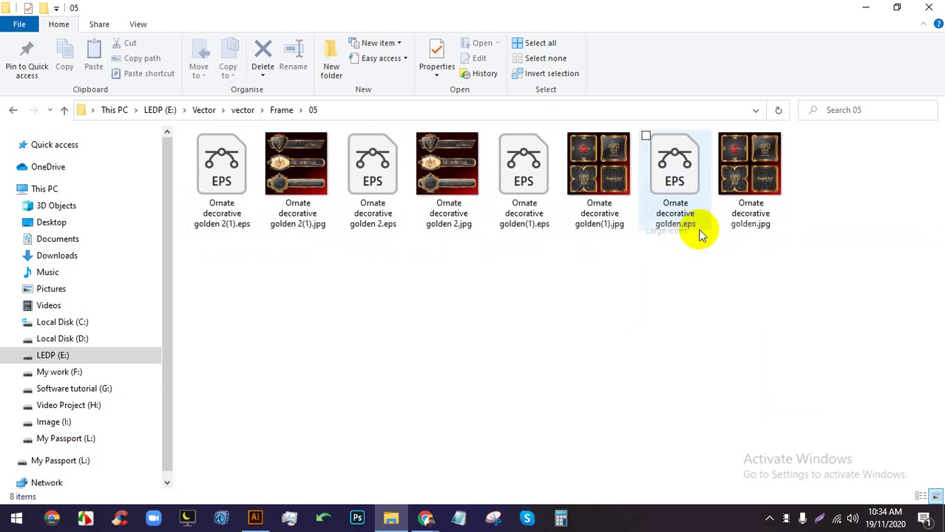
# Preview the Ornate decorative golden JPG images in the 05 folder and examine their frame borders and corners up close
pyautogui.doubleClick(627, 194)
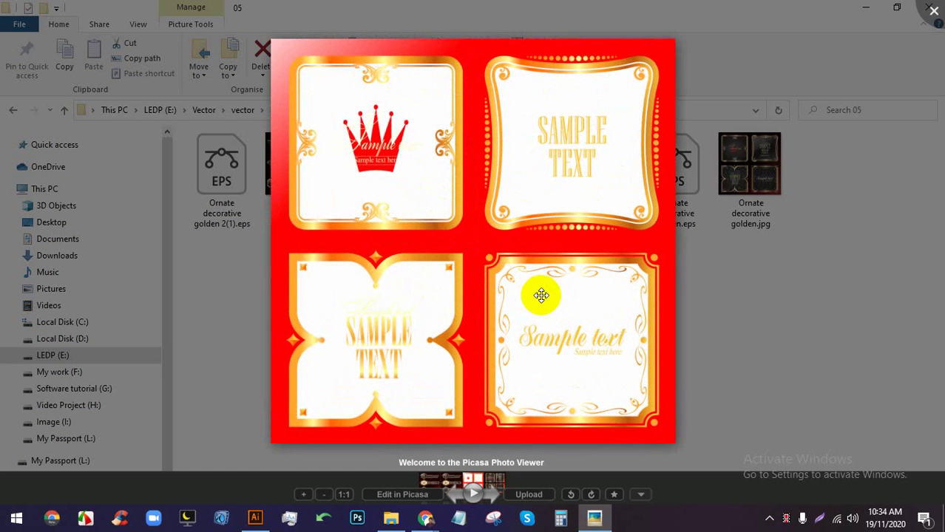
pyautogui.scroll(2, 319, 295)
pyautogui.moveTo(586, 375); pyautogui.dragTo(599, 258)
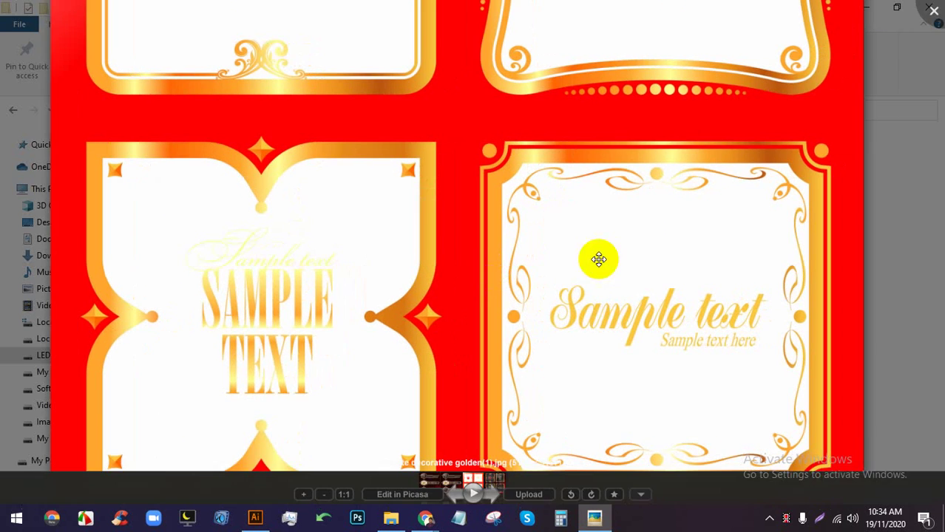
pyautogui.doubleClick(621, 248)
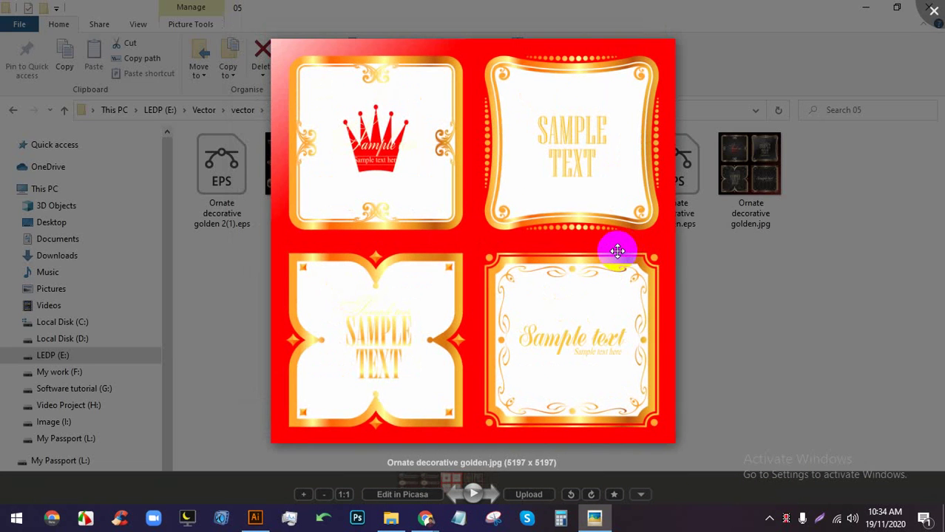
pyautogui.press('Right')
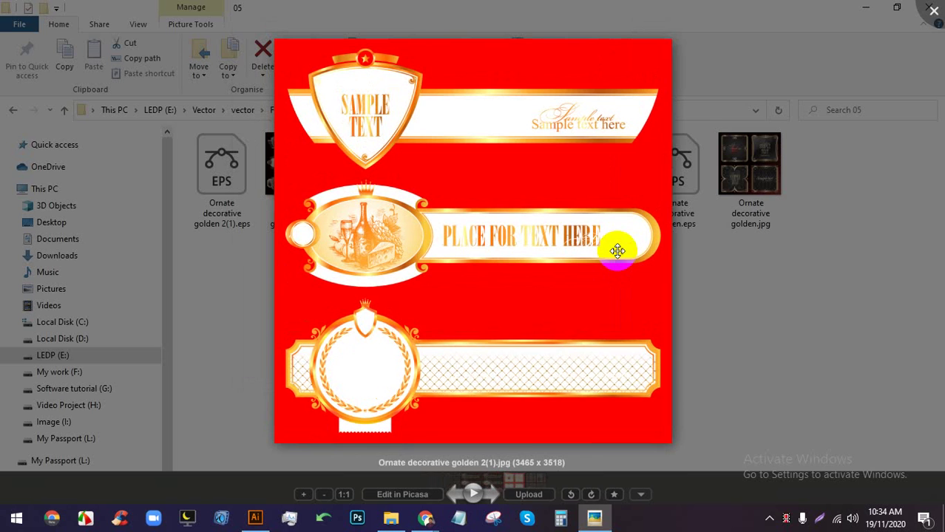
pyautogui.click(933, 9)
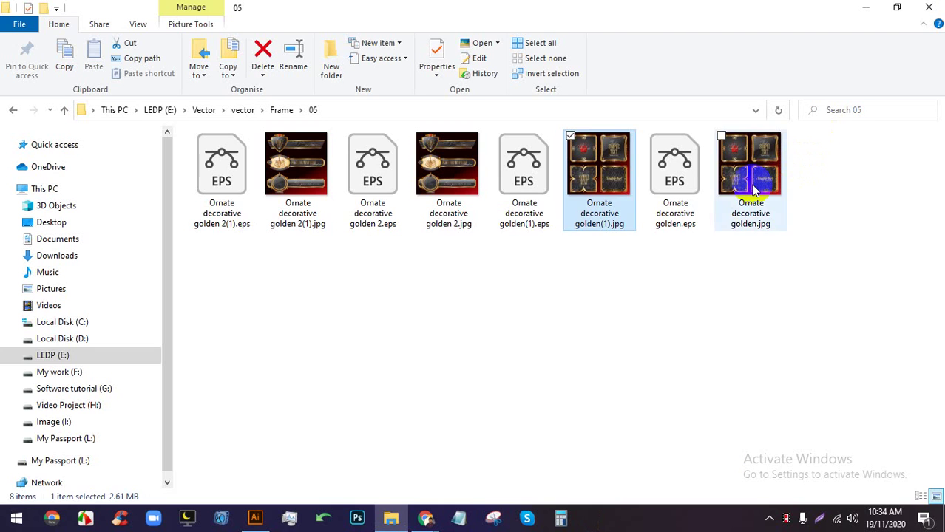
pyautogui.doubleClick(737, 185)
pyautogui.click(242, 108)
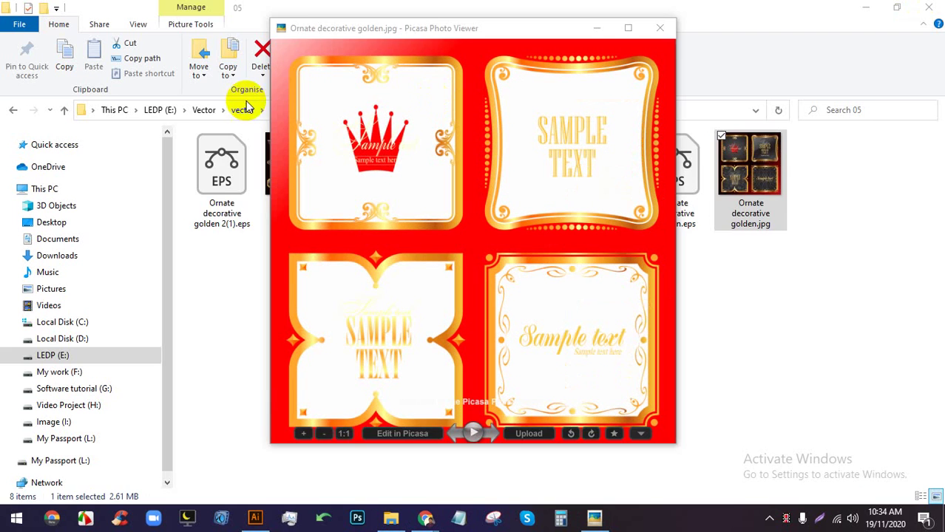
pyautogui.click(244, 109)
pyautogui.click(14, 110)
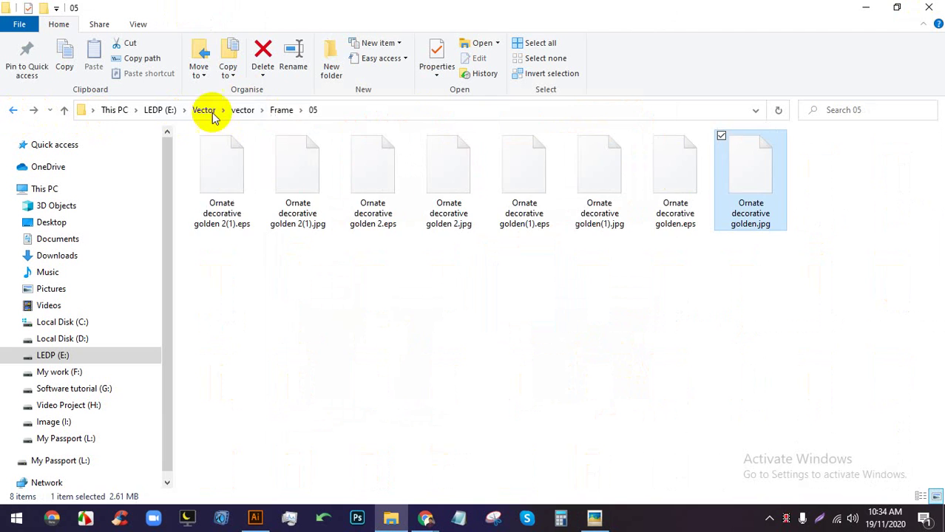
# Return to the Frame folder and look through its subfolders and file thumbnails for suitable ornamental artwork
pyautogui.click(278, 110)
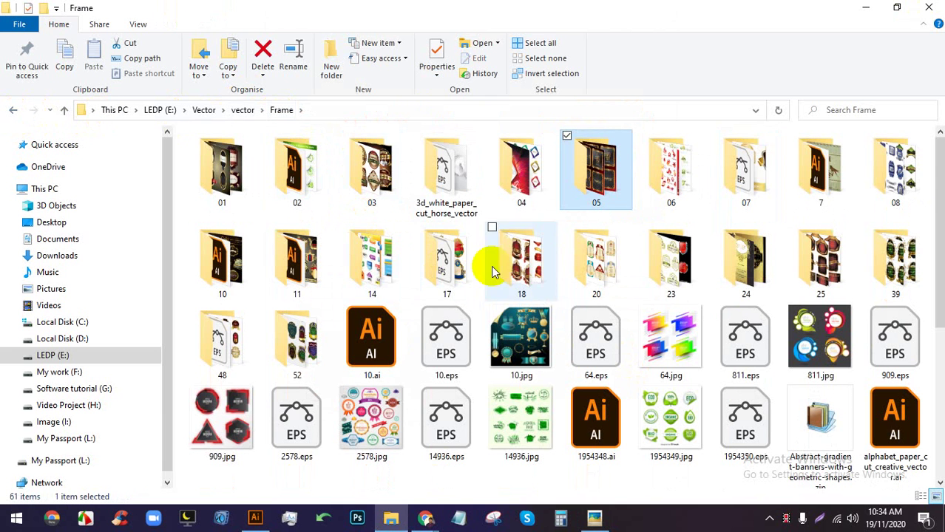
pyautogui.moveTo(937, 181); pyautogui.dragTo(940, 351)
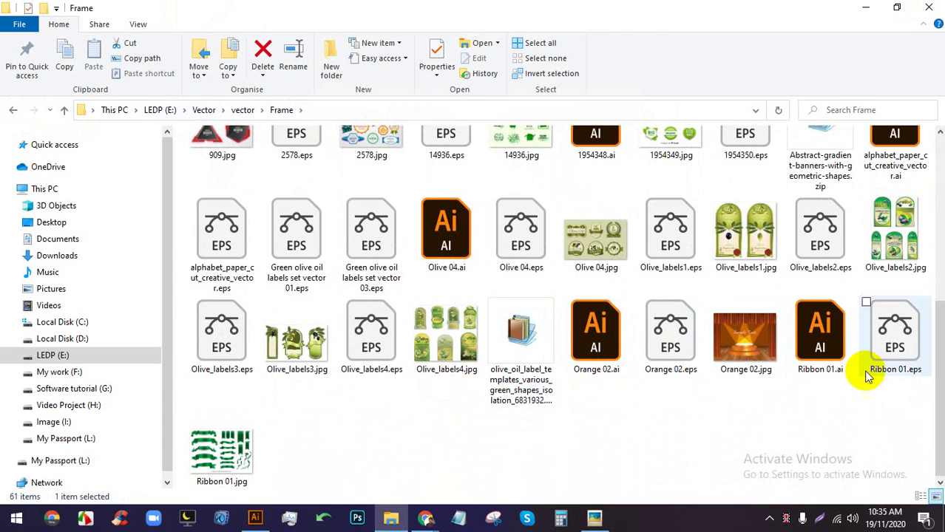
pyautogui.moveTo(930, 317); pyautogui.dragTo(927, 171)
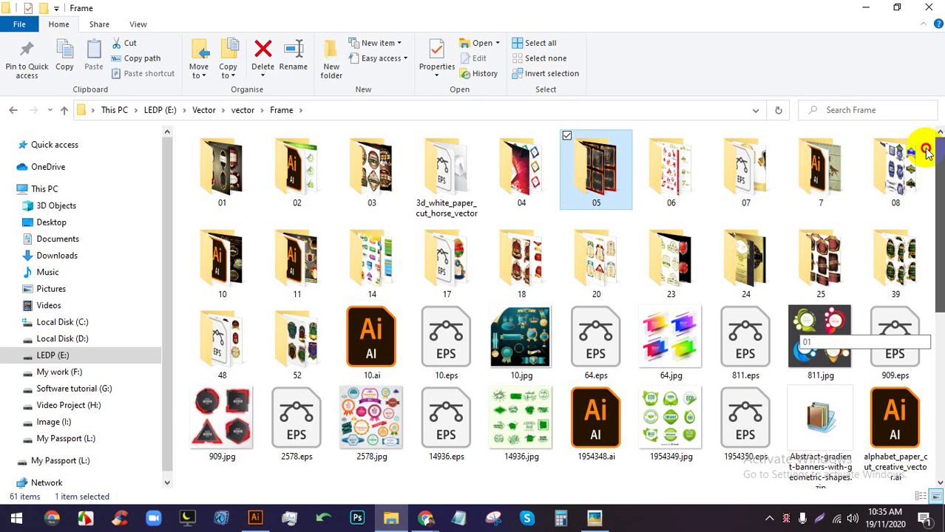
pyautogui.moveTo(927, 151); pyautogui.dragTo(926, 152)
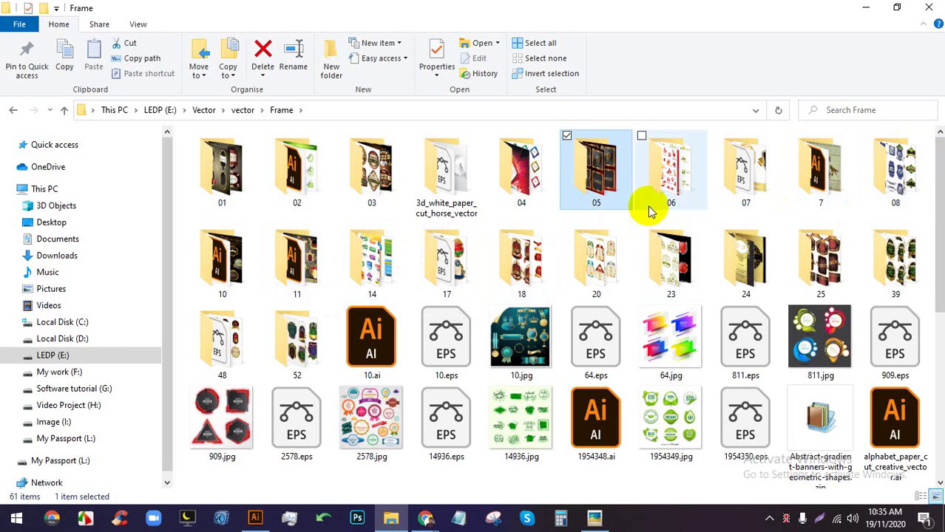
pyautogui.click(696, 268)
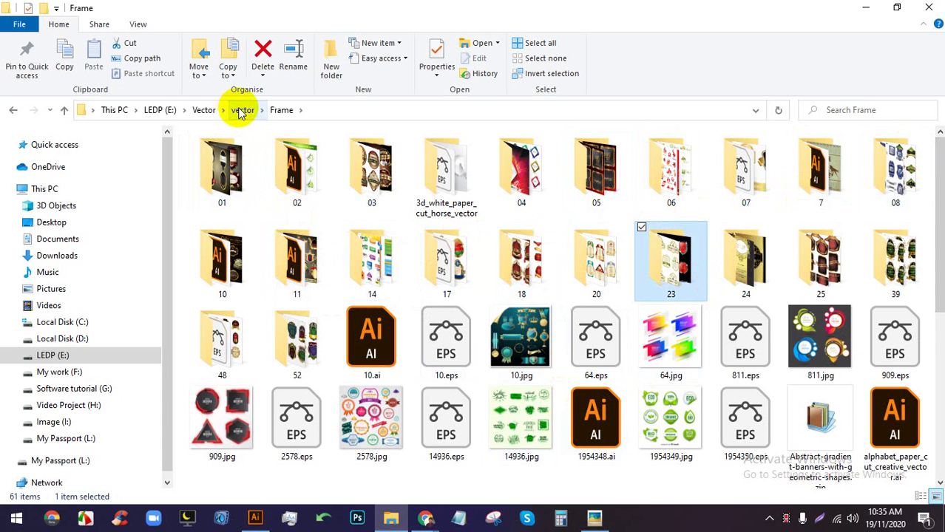
pyautogui.scroll(-3, 446, 342)
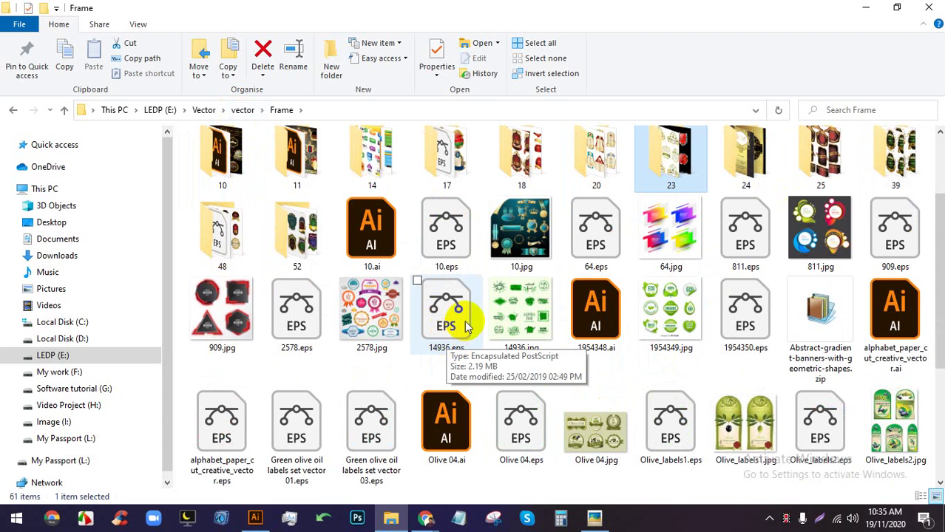
# Take the word Abstract from the zip file's name and search Freepik in the browser for it
pyautogui.click(799, 357)
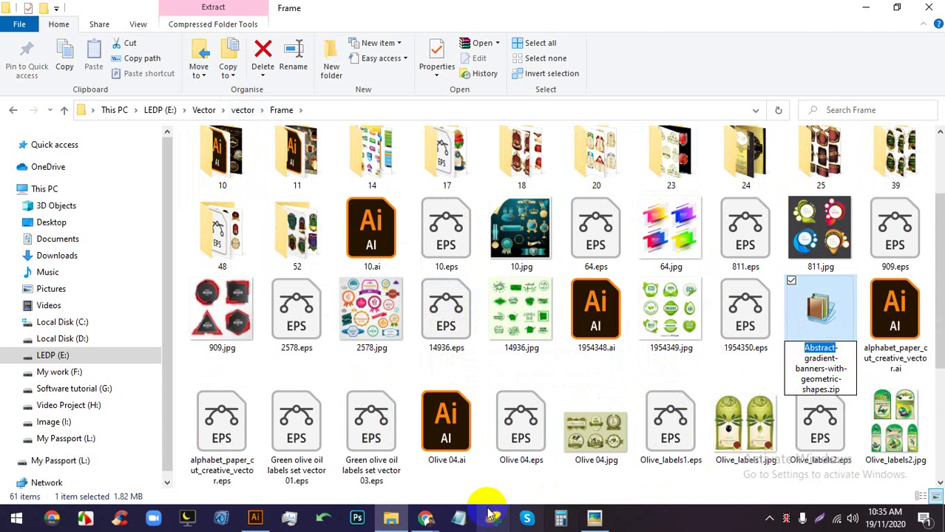
pyautogui.moveTo(427, 510)
pyautogui.click(371, 441)
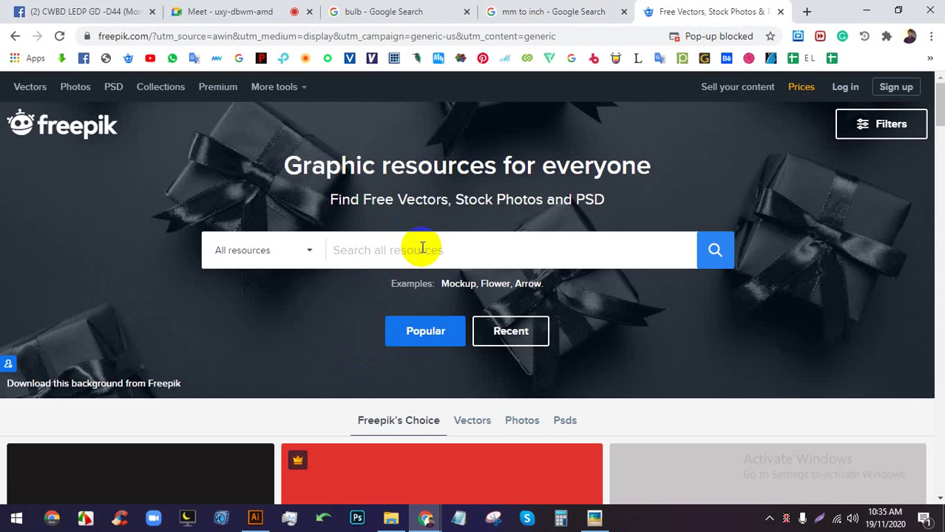
pyautogui.click(433, 250)
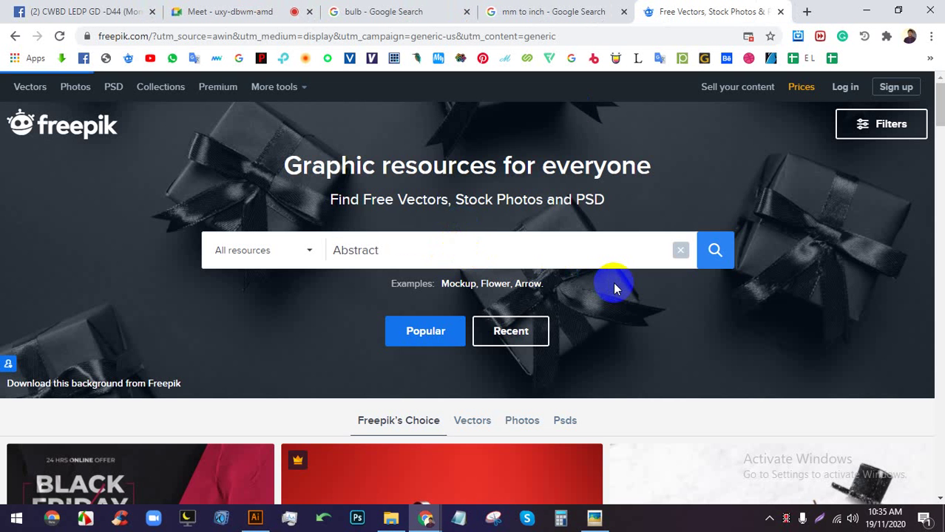
pyautogui.write('Abstract')
pyautogui.press('Return')
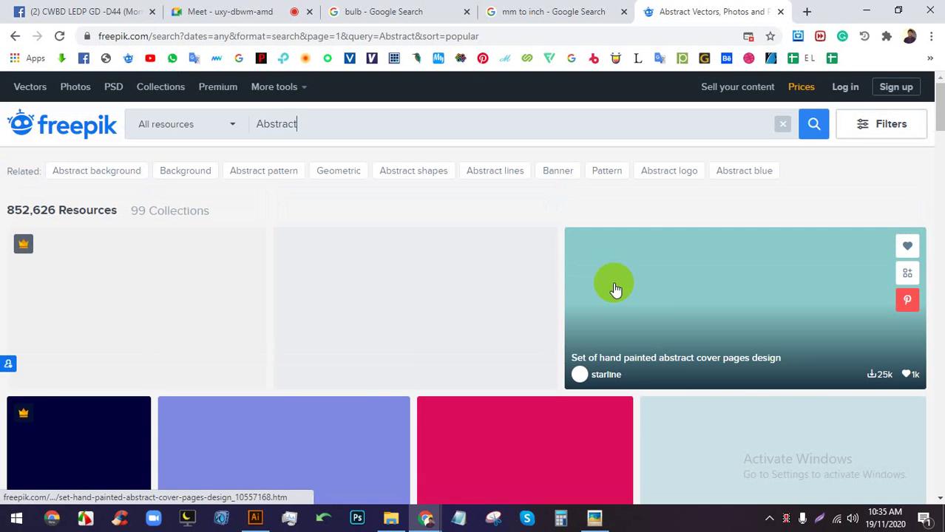
# Open the hand-drawn abstract organic shapes vector from the Freepik results and request its free download
pyautogui.scroll(-2, 579, 368)
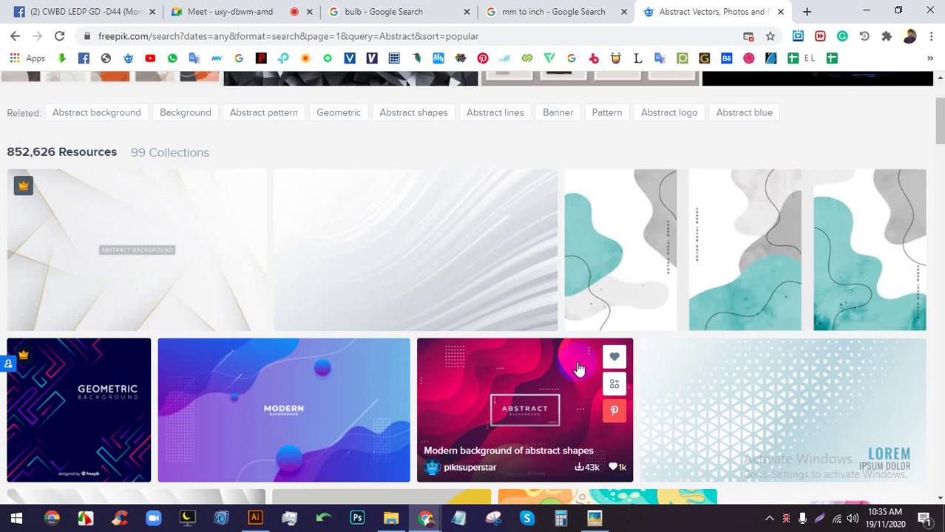
pyautogui.scroll(-4, 579, 367)
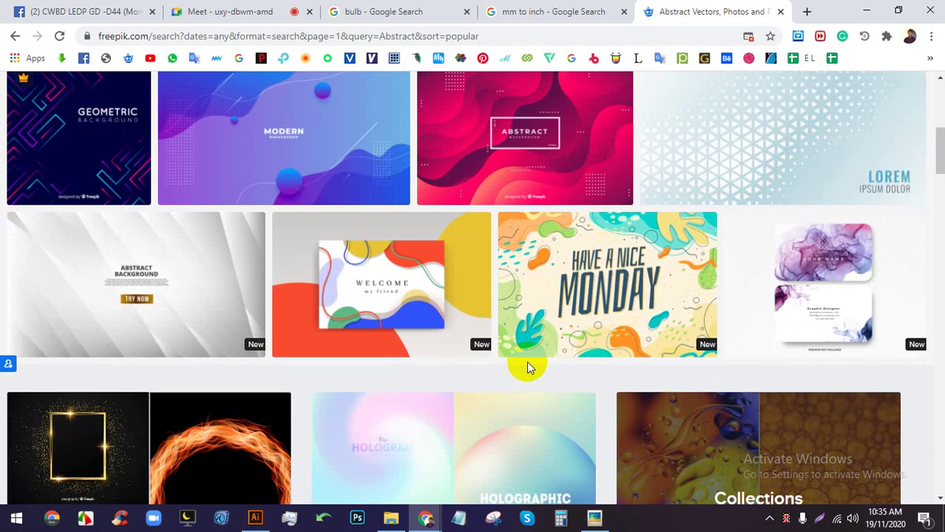
pyautogui.scroll(-8, 527, 368)
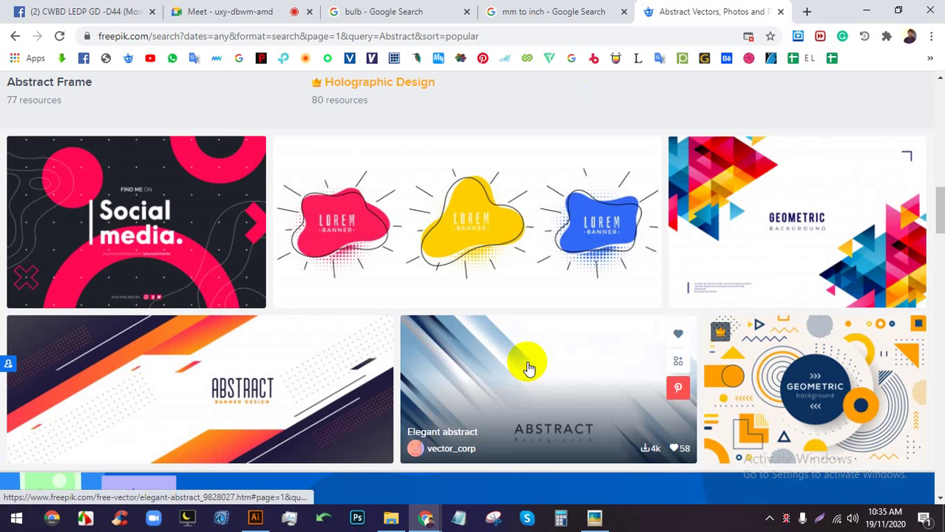
pyautogui.scroll(-3, 528, 367)
pyautogui.scroll(-6, 528, 366)
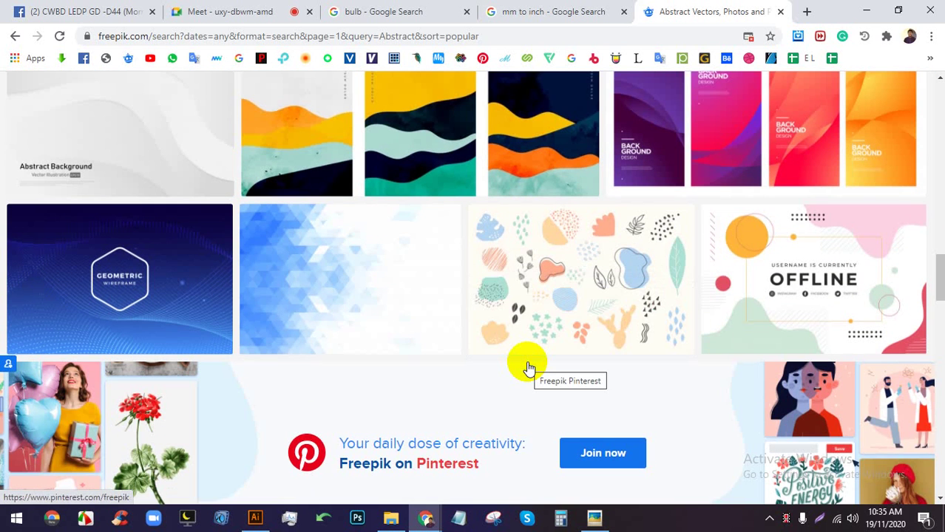
pyautogui.click(562, 256)
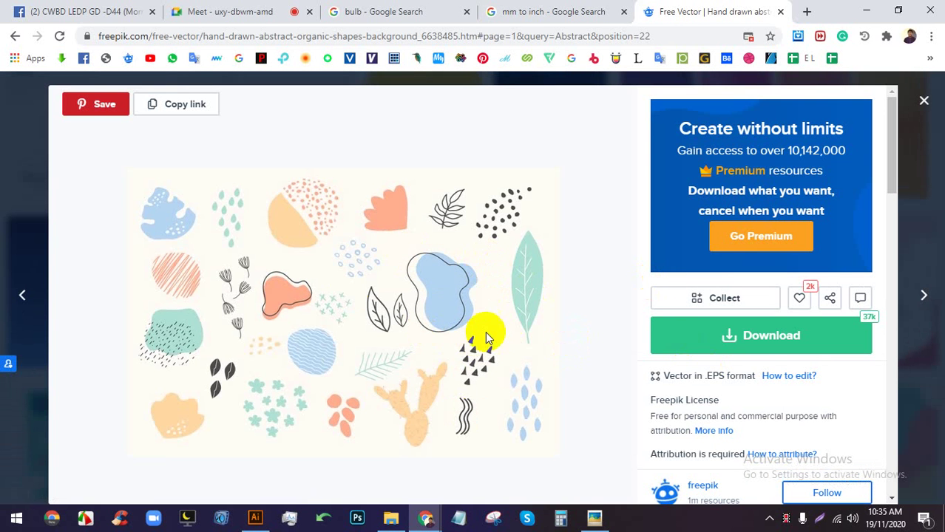
pyautogui.click(758, 339)
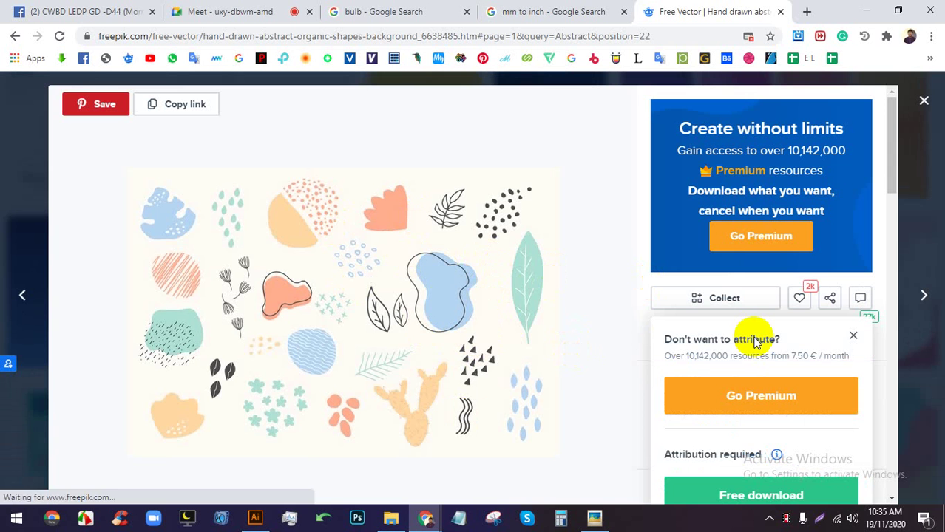
pyautogui.click(769, 499)
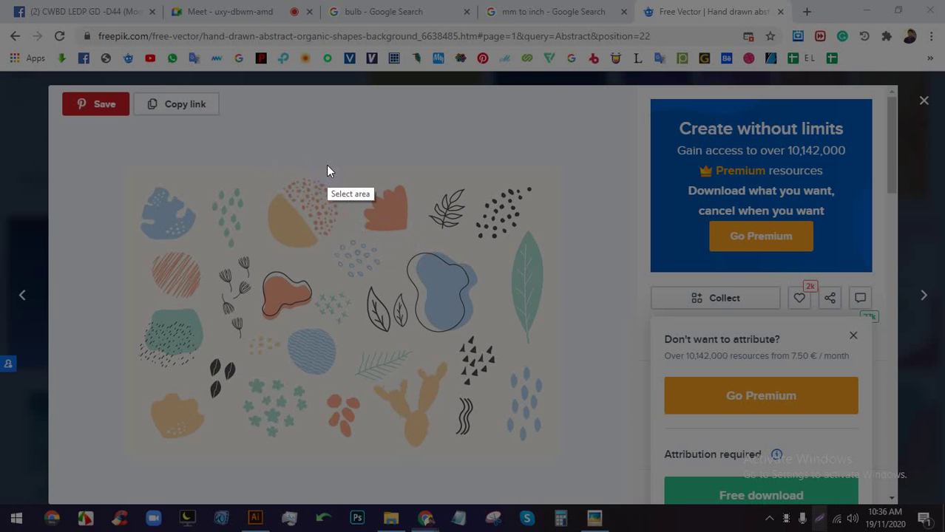
# Capture the coral scalloped shape to the clipboard and place it in Illustrator's Book Cover.ai, beyond the upper-right corner of the artboard
pyautogui.moveTo(327, 165)
pyautogui.mouseDown()
pyautogui.moveTo(431, 225)
pyautogui.moveTo(448, 263)
pyautogui.moveTo(443, 249)
pyautogui.mouseUp()
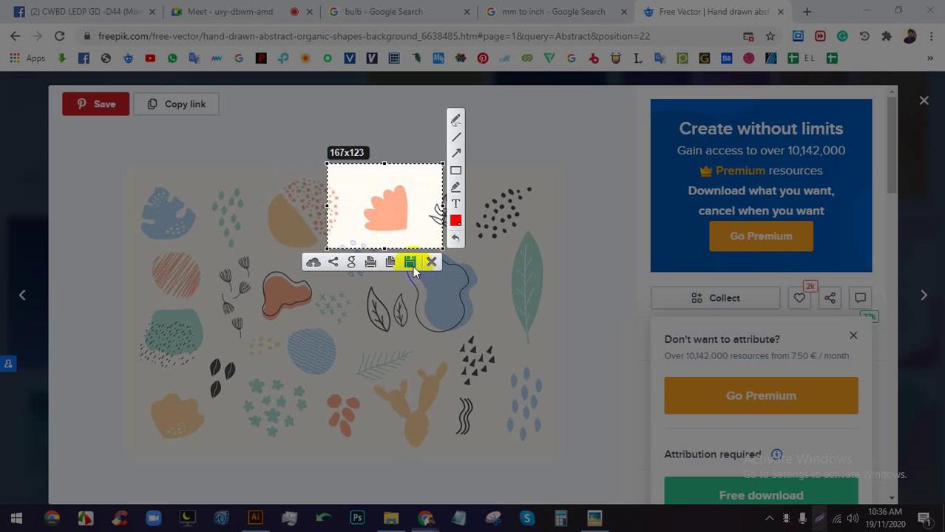
pyautogui.click(394, 264)
pyautogui.click(255, 518)
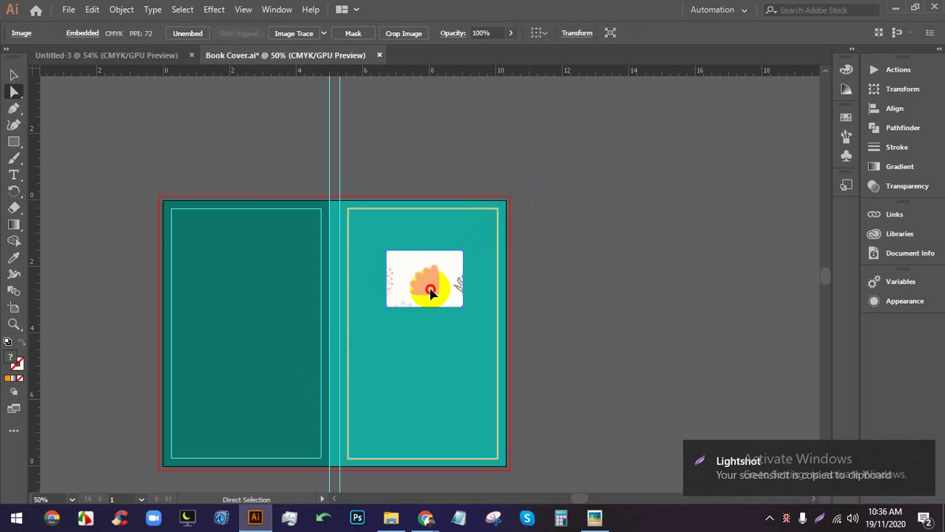
pyautogui.moveTo(431, 289); pyautogui.dragTo(552, 183)
pyautogui.scroll(3, 606, 156)
pyautogui.moveTo(412, 198); pyautogui.dragTo(435, 181)
# Try tracing the pasted image with the Black and White Logo preset, and undo the trace
pyautogui.click(322, 35)
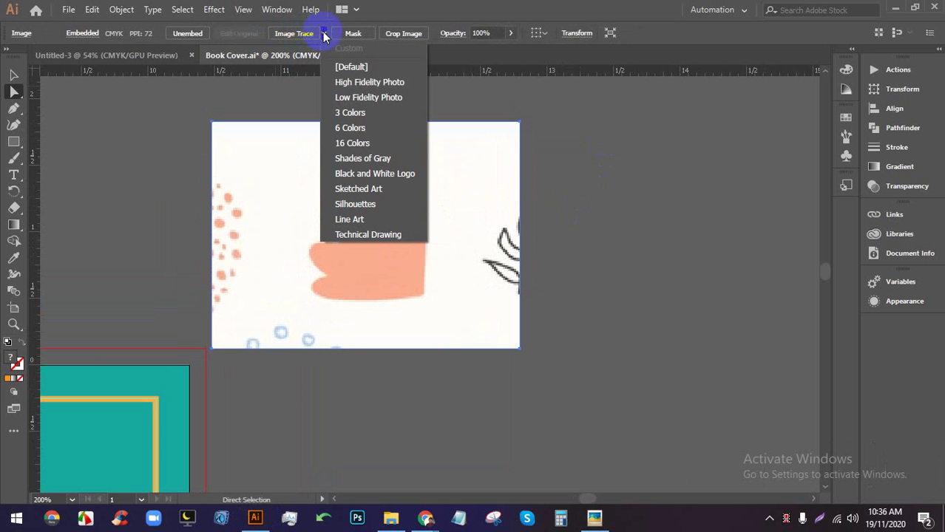
pyautogui.click(365, 181)
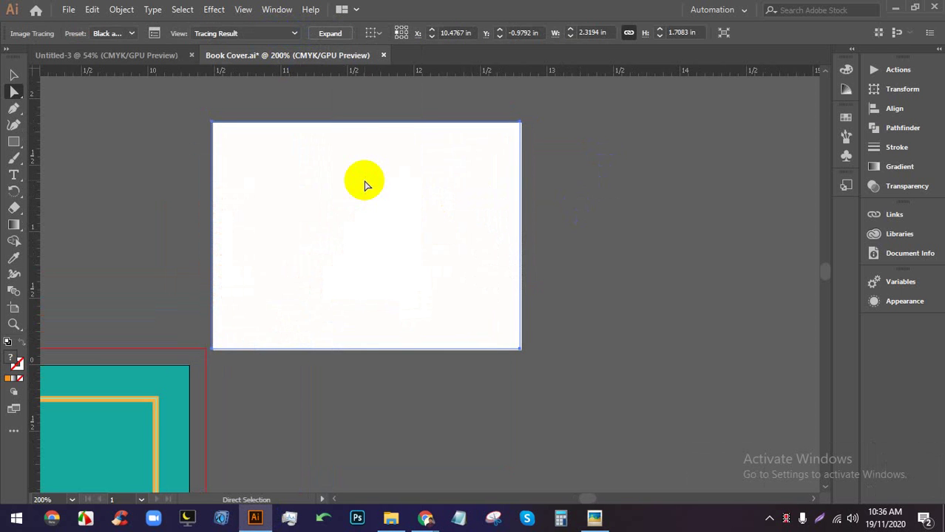
pyautogui.hotkey('ctrl', 'z')
# Trace the pasted image with the High Fidelity Photo preset and expand the tracing into editable paths
pyautogui.click(324, 33)
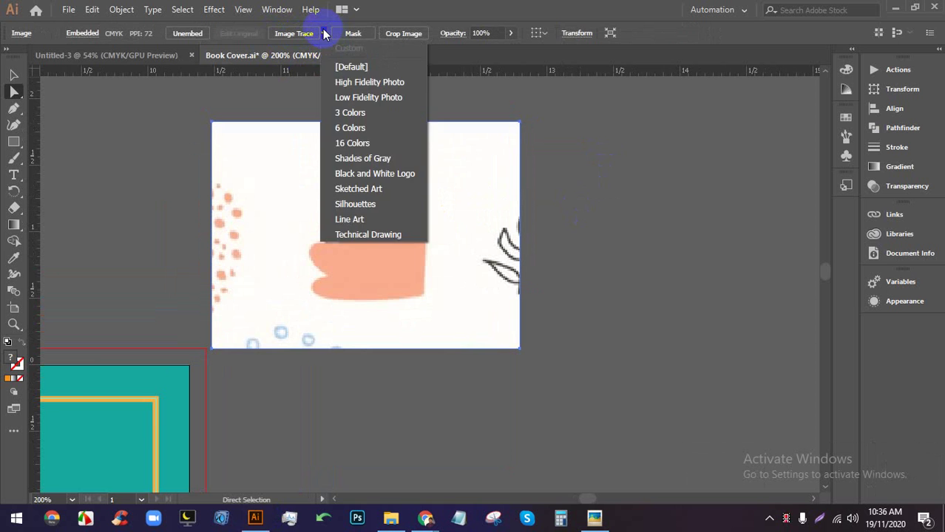
pyautogui.click(324, 33)
pyautogui.click(325, 33)
pyautogui.click(365, 82)
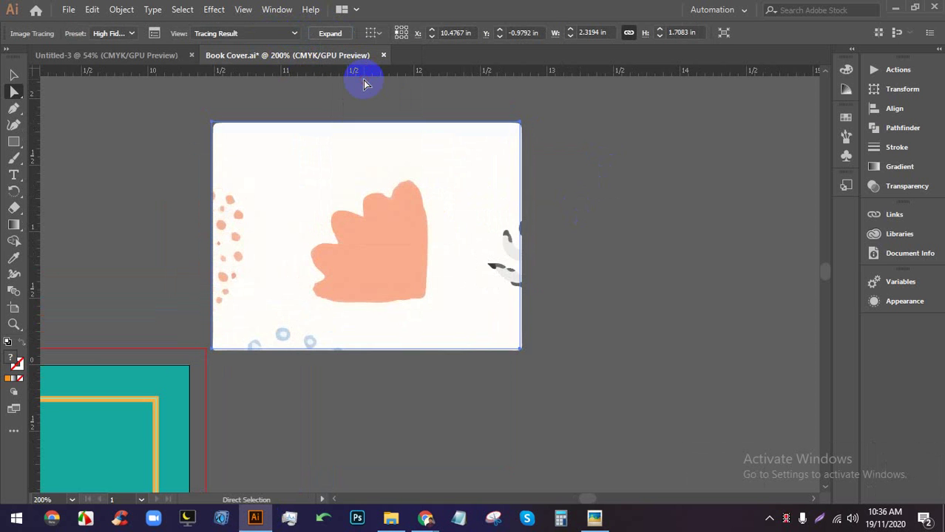
pyautogui.rightClick(450, 163)
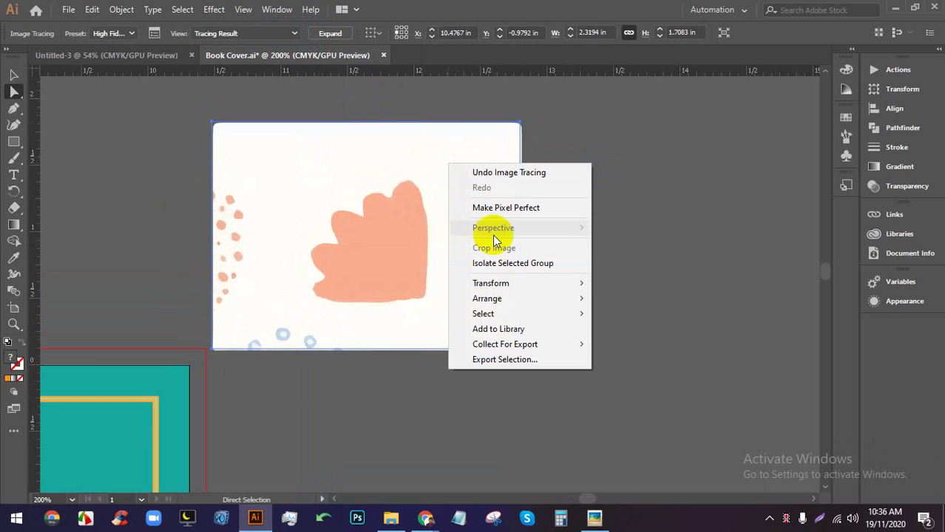
pyautogui.click(406, 88)
pyautogui.click(381, 157)
pyautogui.click(342, 34)
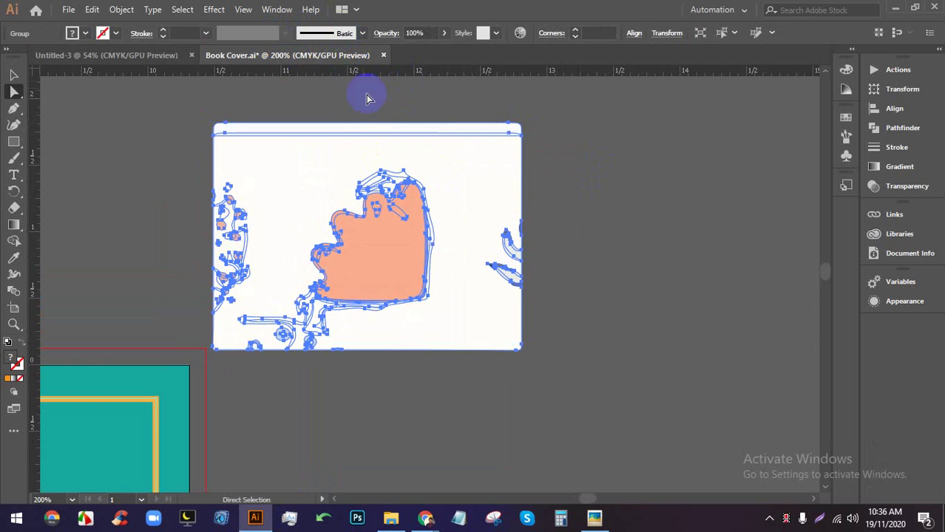
# Ungroup the expanded tracing and delete the cream background and dark leaf fragments beside the coral shape
pyautogui.rightClick(456, 153)
pyautogui.click(497, 267)
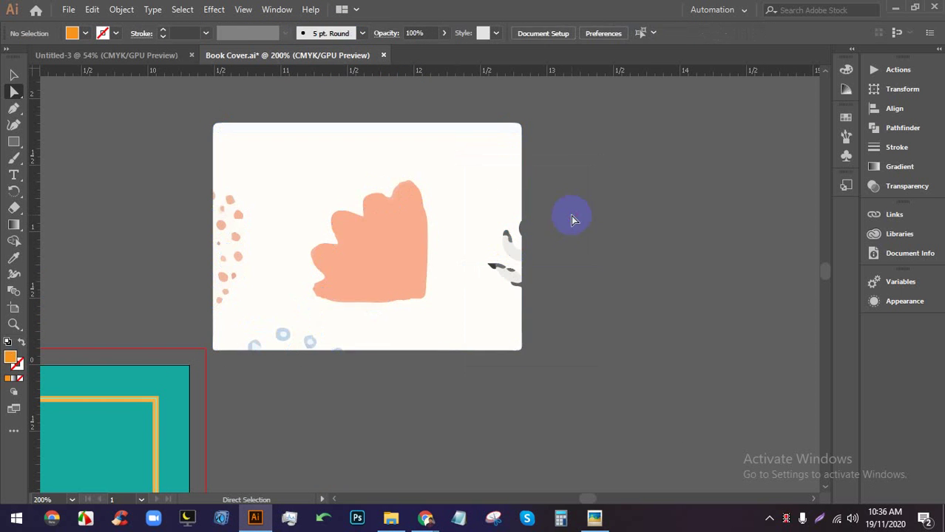
pyautogui.moveTo(570, 215); pyautogui.dragTo(523, 192)
pyautogui.press('Delete')
pyautogui.click(509, 229)
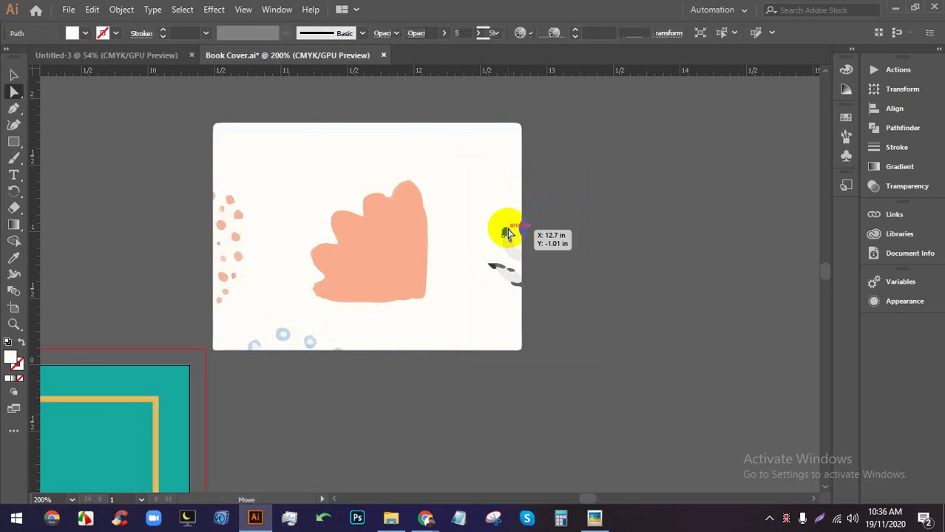
pyautogui.click(515, 282)
pyautogui.press('Delete')
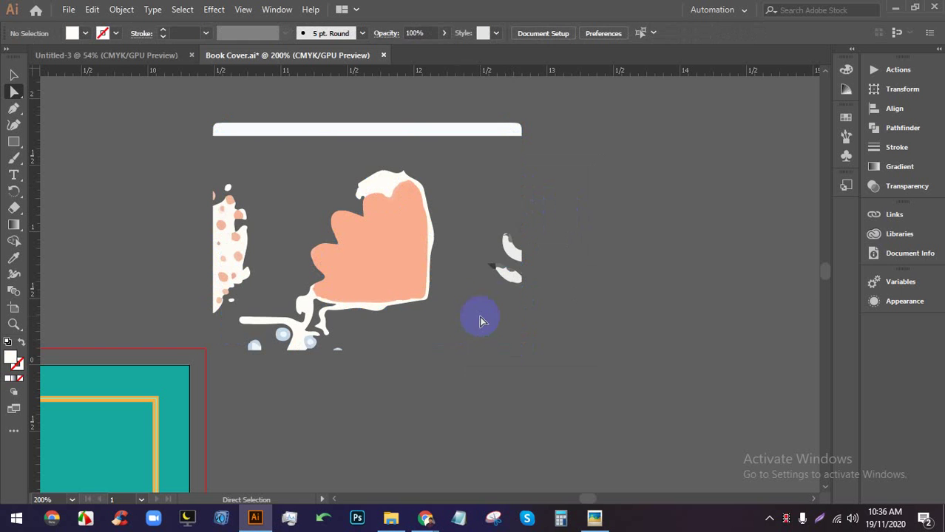
# Delete the pale leaf fragments beside the coral shape and the white outline and stem pieces around it
pyautogui.click(504, 235)
pyautogui.press('Delete')
pyautogui.click(369, 311)
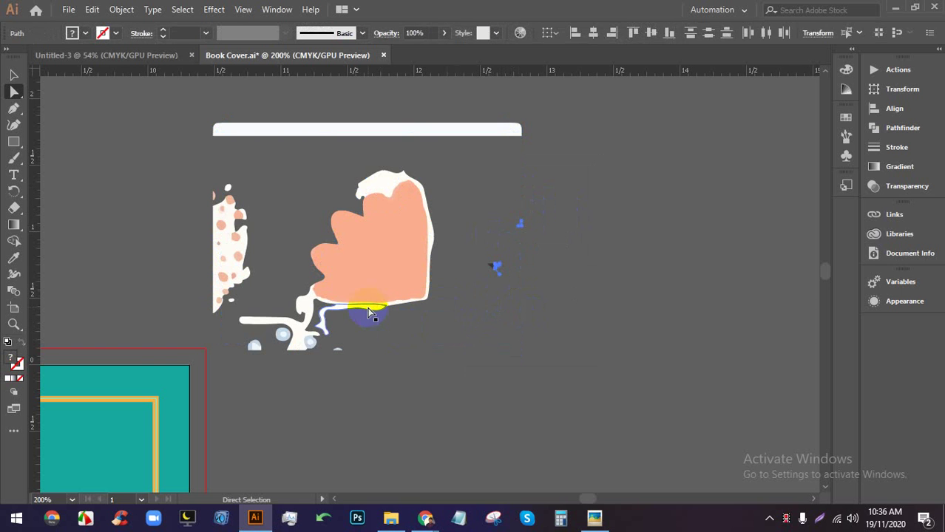
pyautogui.click(265, 309)
pyautogui.moveTo(265, 309); pyautogui.dragTo(311, 331)
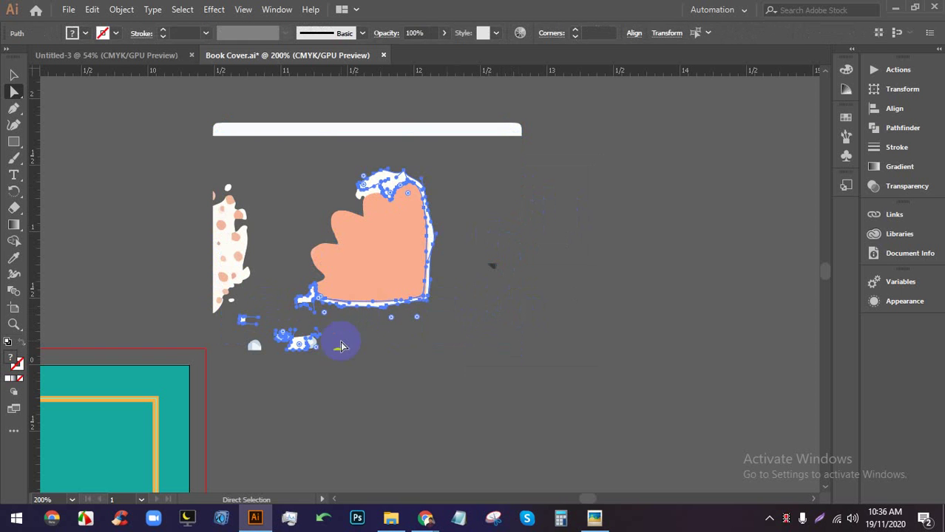
pyautogui.click(312, 312)
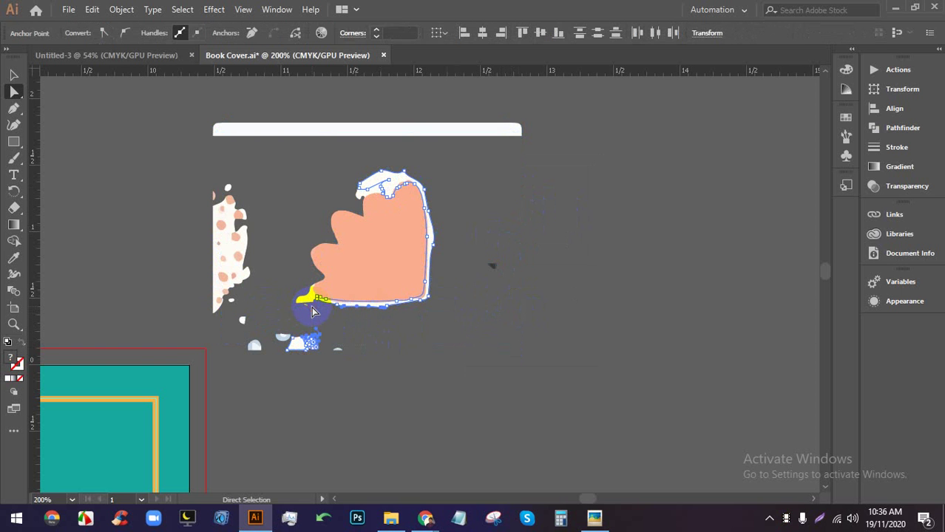
pyautogui.click(369, 311)
pyautogui.press('Delete')
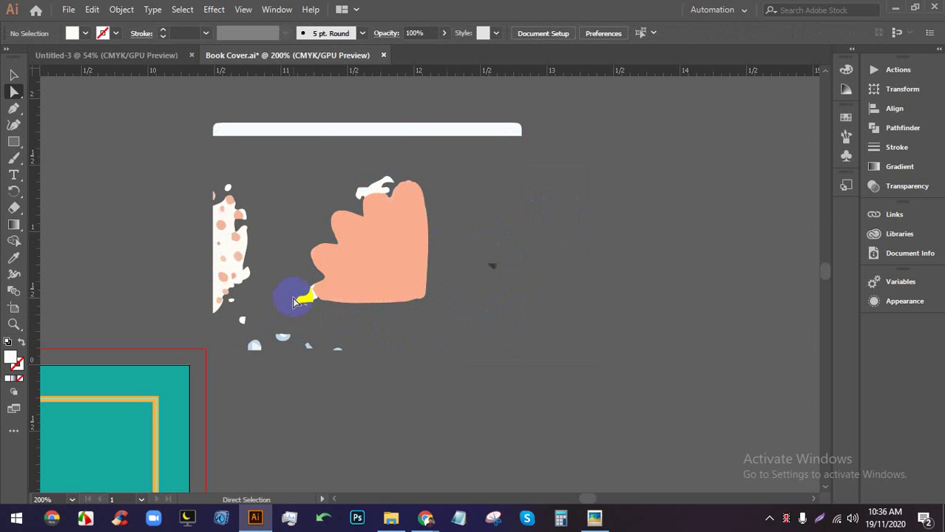
# Delete the leftover white patches at the top lobe and lower-left tip of the coral shape
pyautogui.moveTo(294, 302); pyautogui.dragTo(365, 196)
pyautogui.moveTo(311, 294); pyautogui.dragTo(365, 190)
pyautogui.hotkey('ctrl', 'shift', 'a')
pyautogui.hotkey('ctrl', 'shift', 'a')
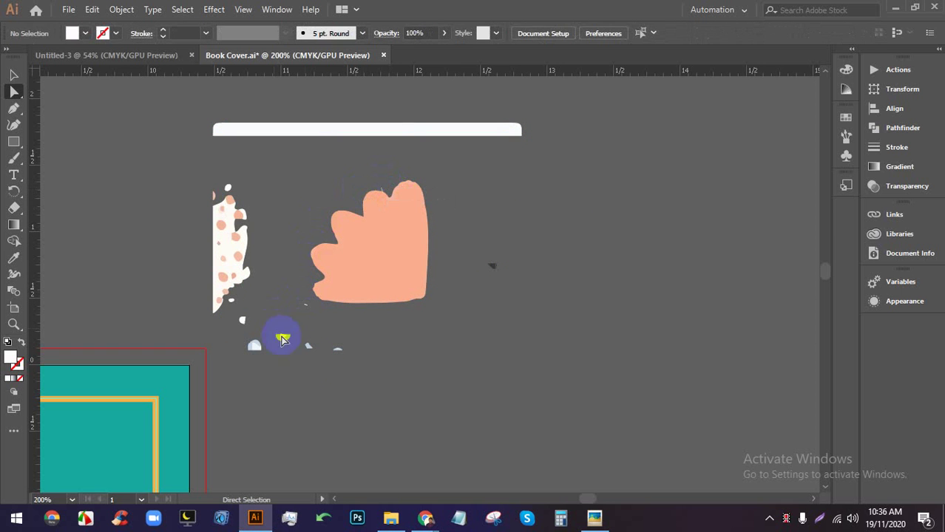
# Delete the small pale dots below the coral shape and the dotted white shape to its left
pyautogui.click(236, 312)
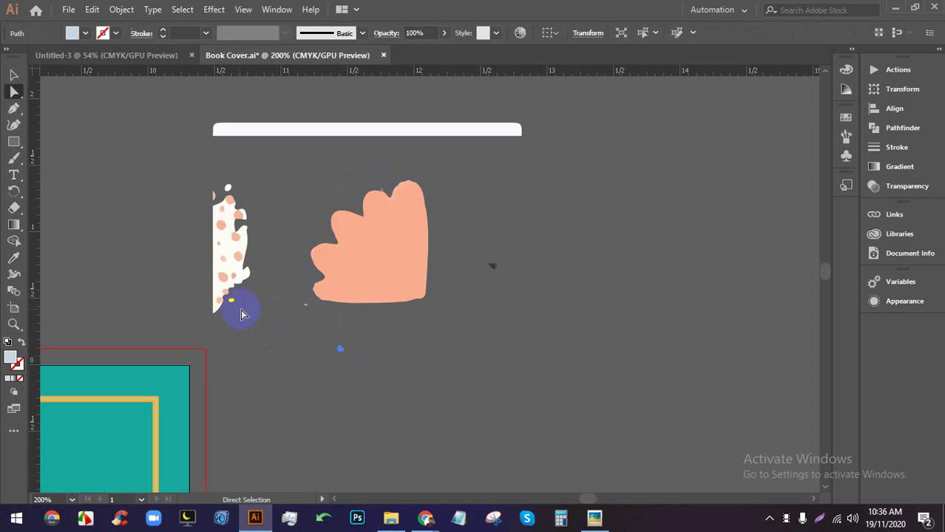
pyautogui.click(301, 306)
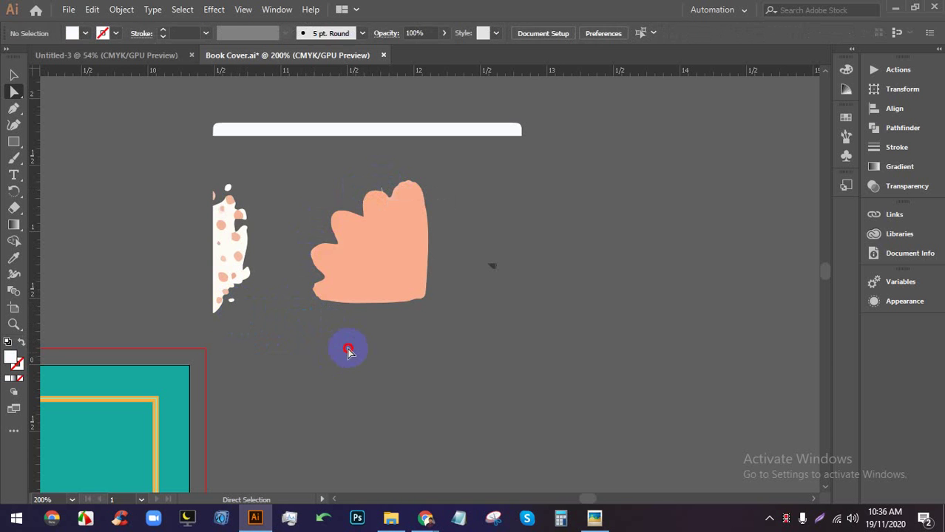
pyautogui.click(228, 287)
pyautogui.press('Delete')
# Delete the white bar above the coral shape and the small dark fragment to its right
pyautogui.click(283, 124)
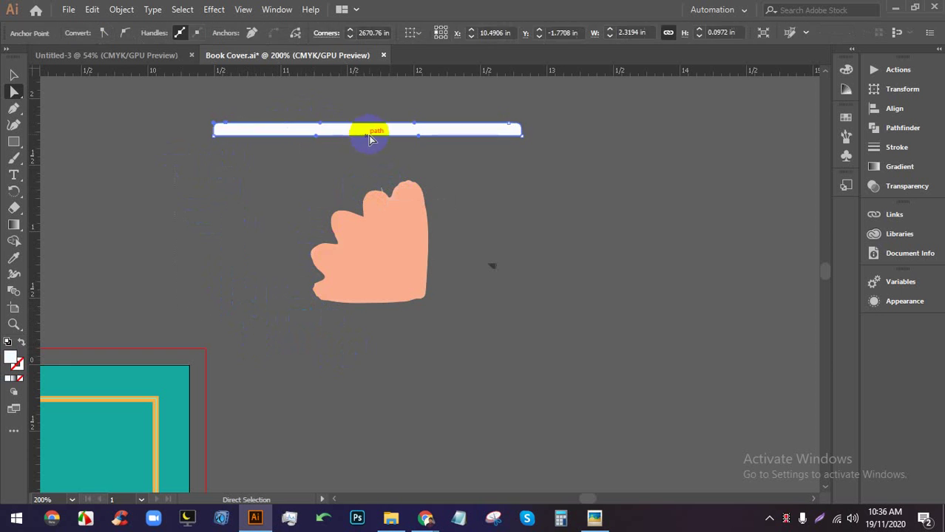
pyautogui.press('Delete')
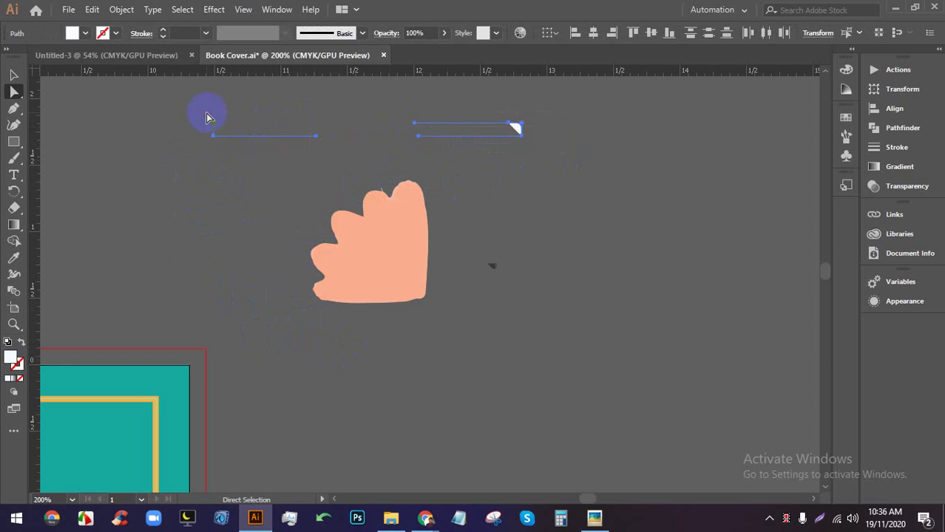
pyautogui.press('Delete')
pyautogui.moveTo(554, 336); pyautogui.dragTo(451, 232)
pyautogui.press('Delete')
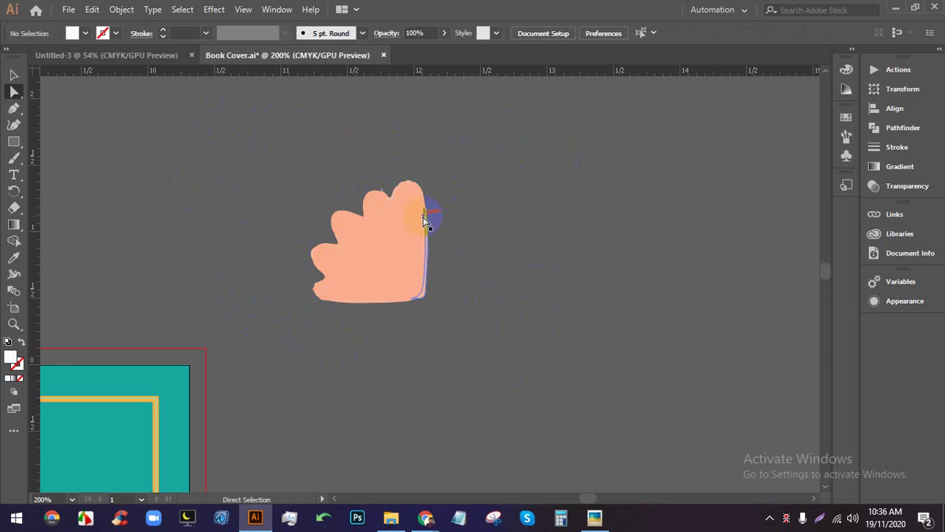
# Switch to the Google Meet call in Chrome to check the meeting, and return to Illustrator
pyautogui.click(380, 242)
pyautogui.click(533, 439)
pyautogui.click(428, 517)
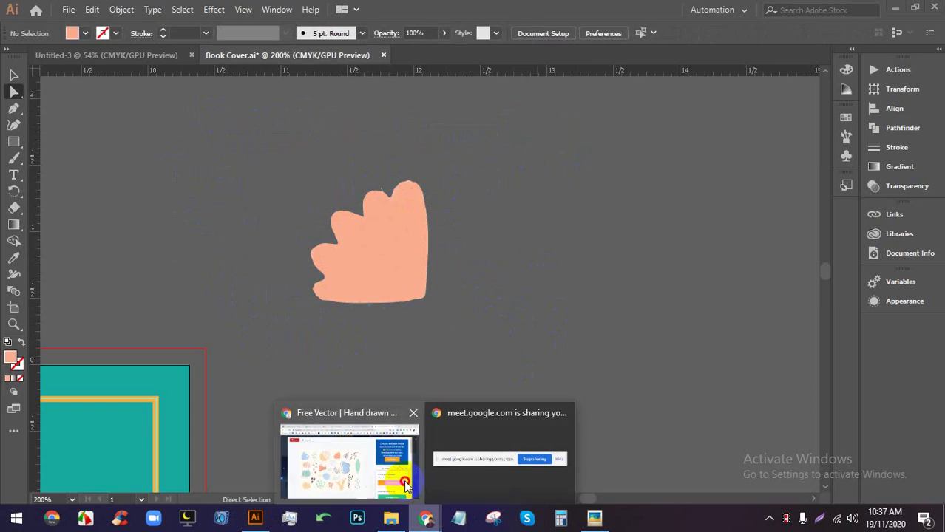
pyautogui.click(405, 484)
pyautogui.click(281, 10)
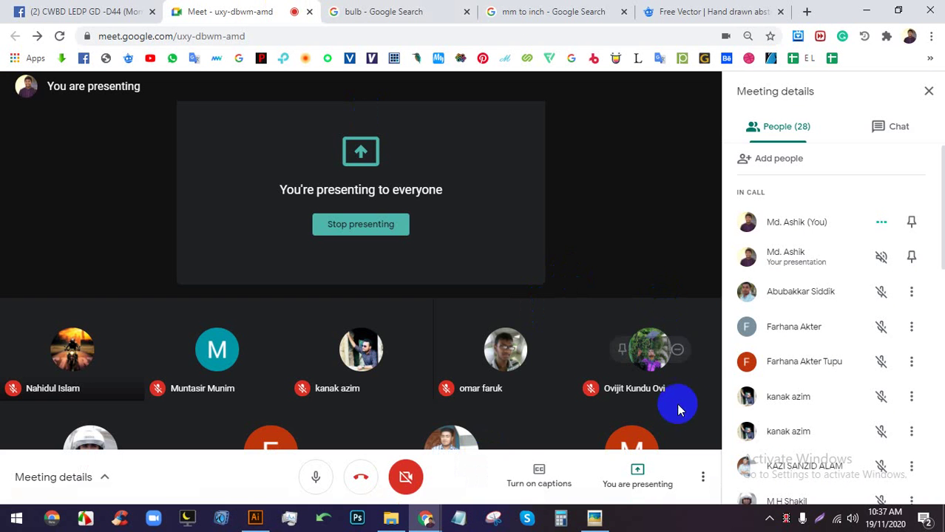
pyautogui.click(256, 518)
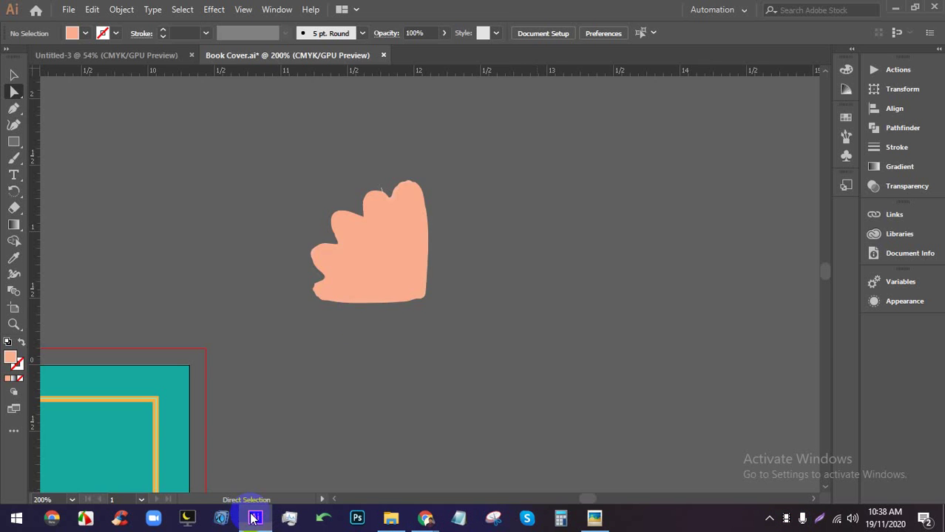
# Delete the stray thin line sticking out of the coral shape's upper lobe
pyautogui.scroll(5, 393, 225)
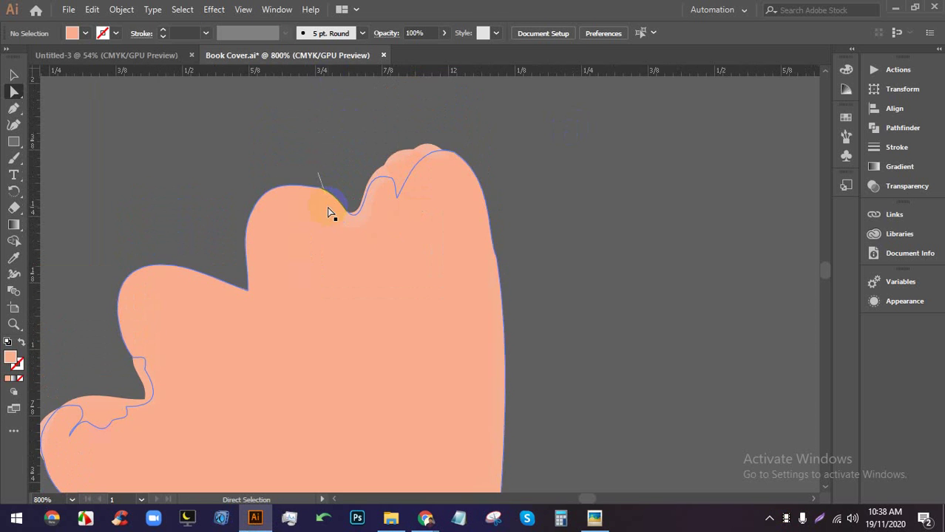
pyautogui.scroll(4, 330, 213)
pyautogui.click(354, 357)
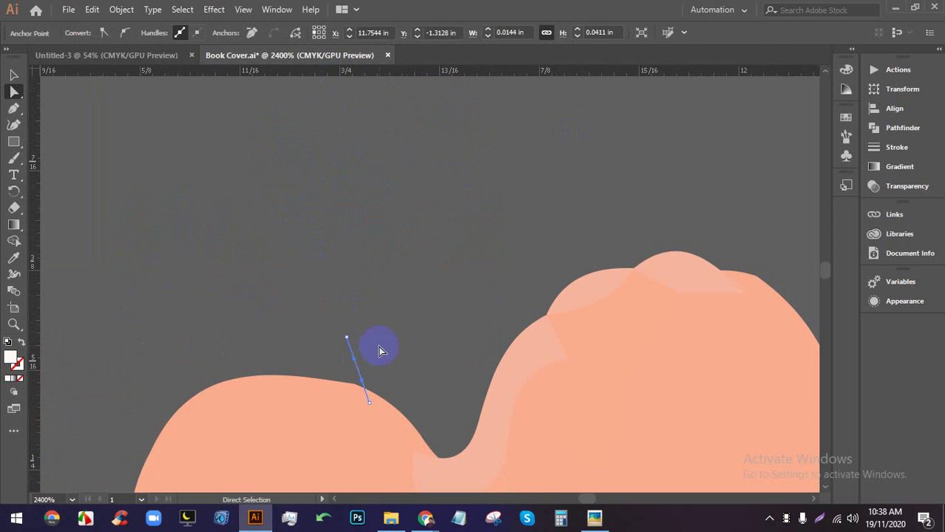
pyautogui.click(394, 397)
pyautogui.scroll(-7, 407, 414)
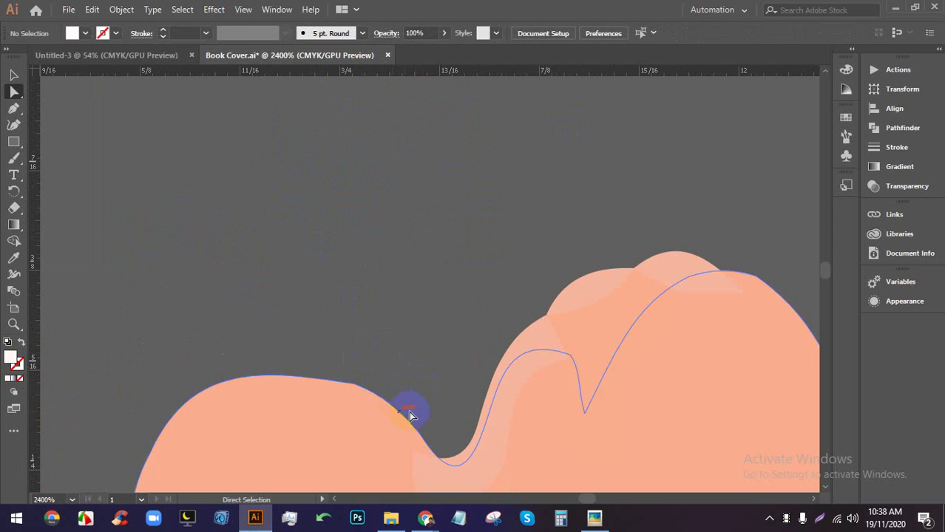
pyautogui.scroll(-1, 538, 379)
# Group all remaining pieces of the coral shape into one object
pyautogui.moveTo(565, 415); pyautogui.dragTo(366, 218)
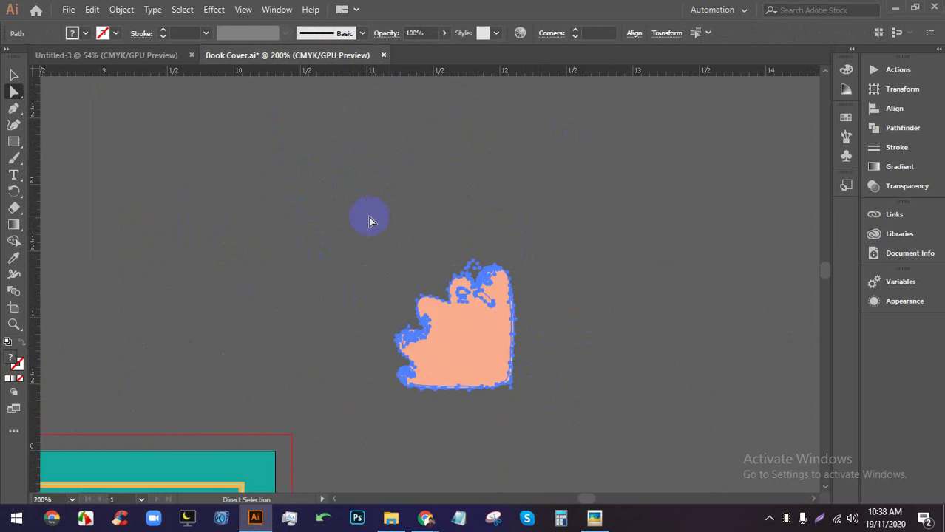
pyautogui.click(508, 234)
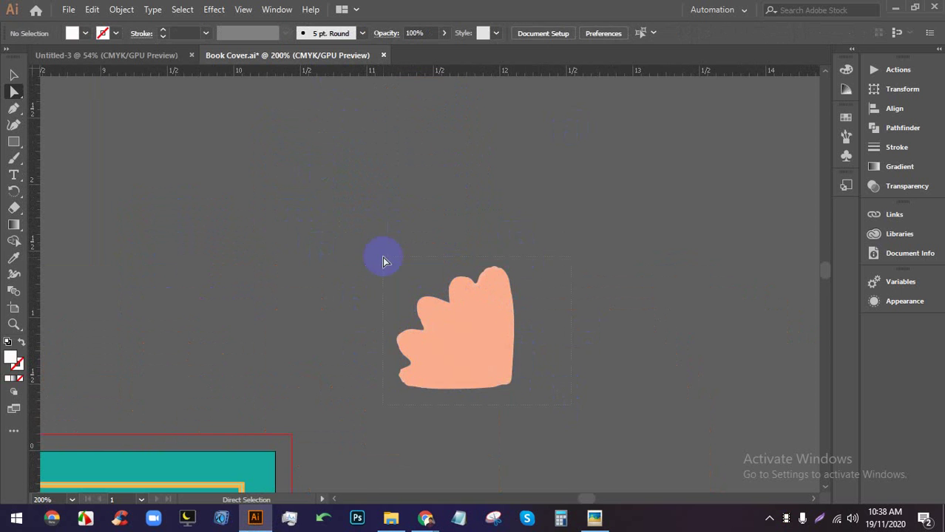
pyautogui.keyDown('alt'); pyautogui.click(383, 260); pyautogui.keyUp('alt')
pyautogui.scroll(-5, 473, 247)
pyautogui.click(12, 74)
pyautogui.click(369, 143)
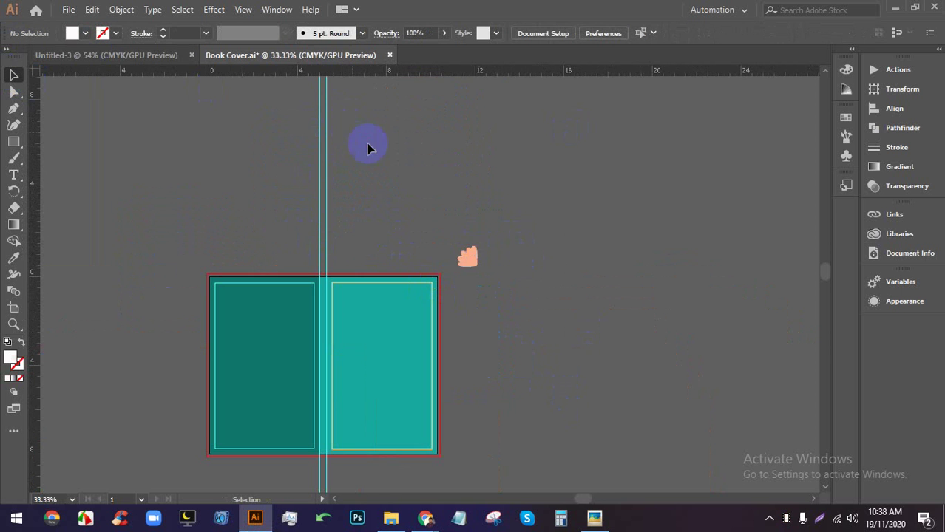
pyautogui.scroll(-2, 468, 237)
pyautogui.scroll(3, 499, 242)
# Rotate the coral shape 180°, move it inside the upper-left corner of the front cover's orange border, and scale it down to a small ornament
pyautogui.click(426, 226)
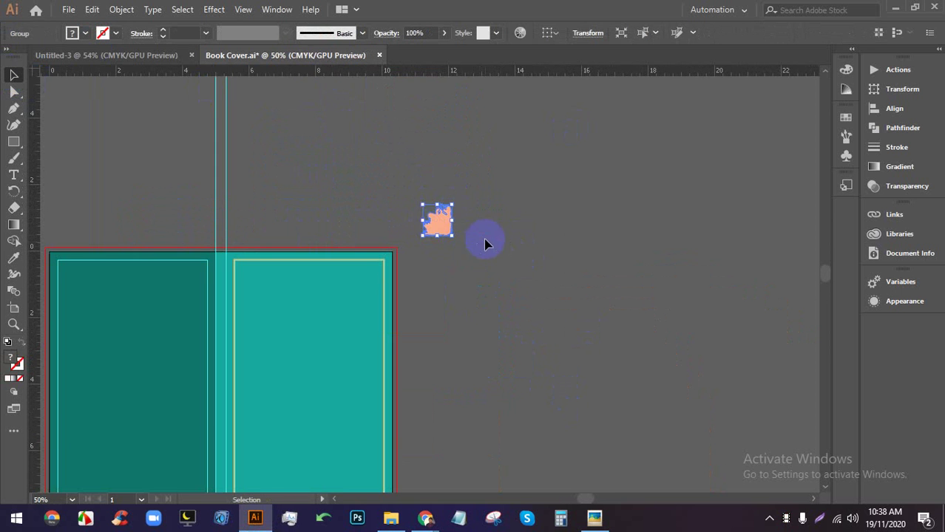
pyautogui.click(470, 241)
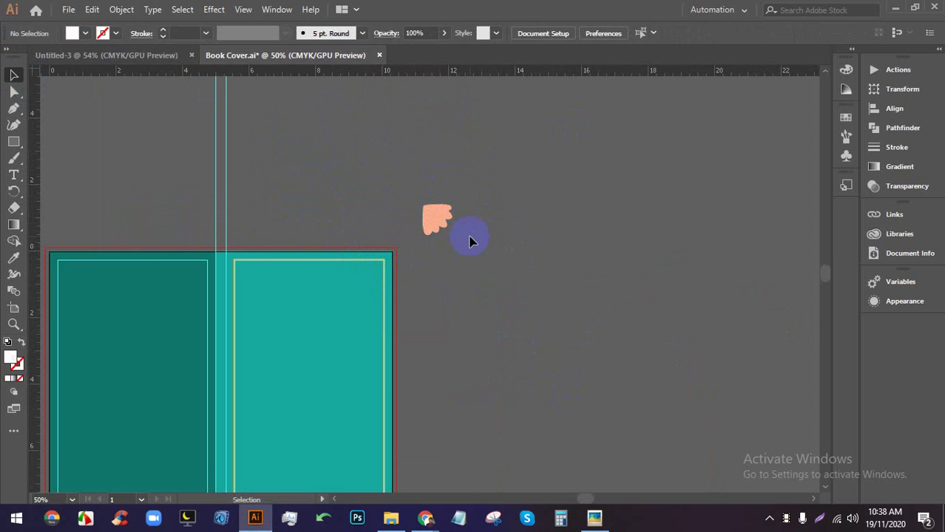
pyautogui.moveTo(446, 224); pyautogui.dragTo(270, 287)
pyautogui.scroll(4, 270, 287)
pyautogui.moveTo(311, 357); pyautogui.dragTo(253, 332)
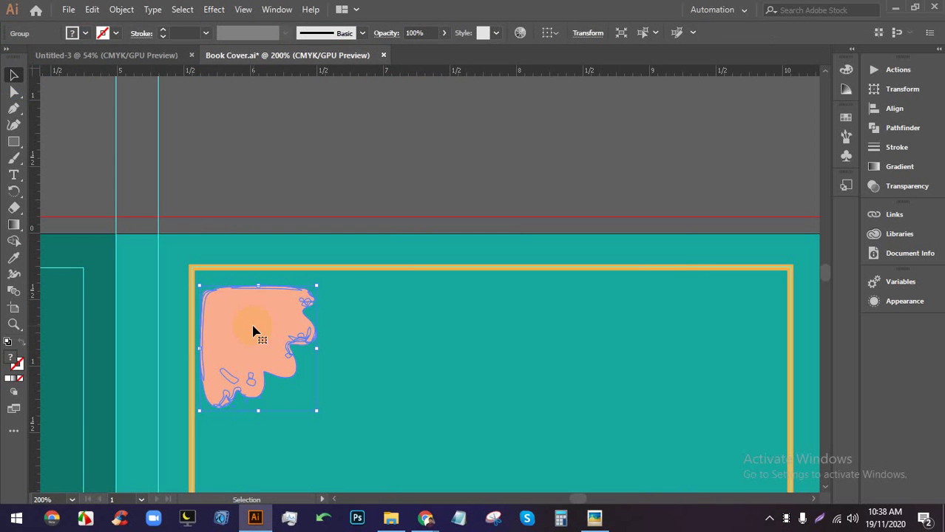
pyautogui.moveTo(315, 415); pyautogui.dragTo(258, 313)
pyautogui.scroll(3, 204, 281)
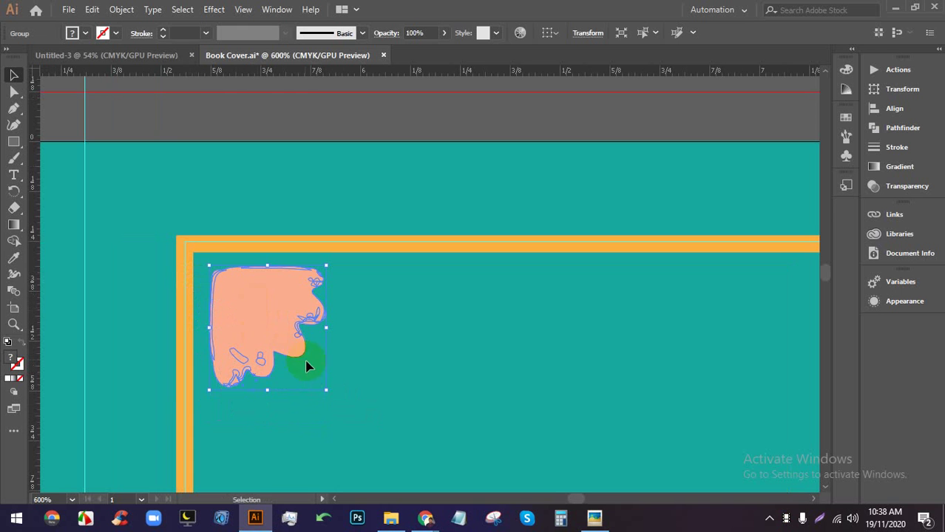
# Try to recolor the coral corner shape by sampling the orange border with the Eyedropper, and undo the fills
pyautogui.click(14, 257)
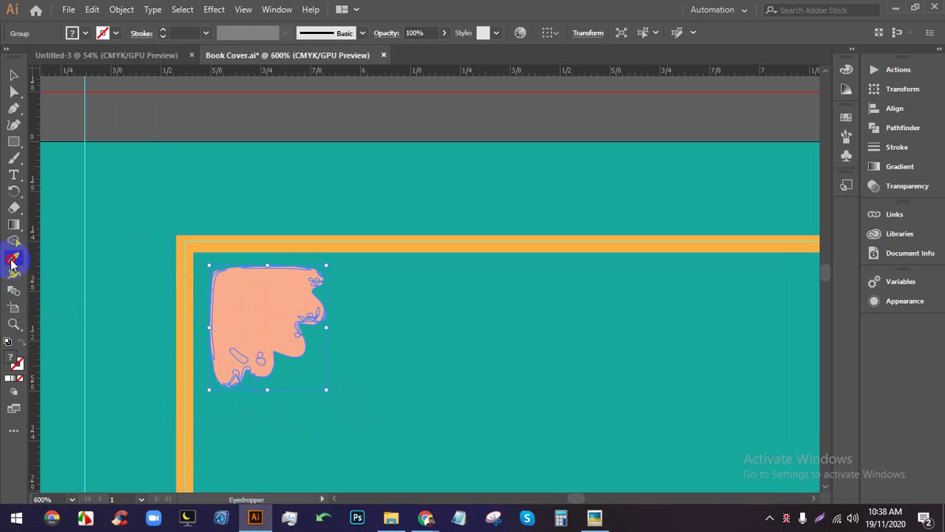
pyautogui.click(187, 292)
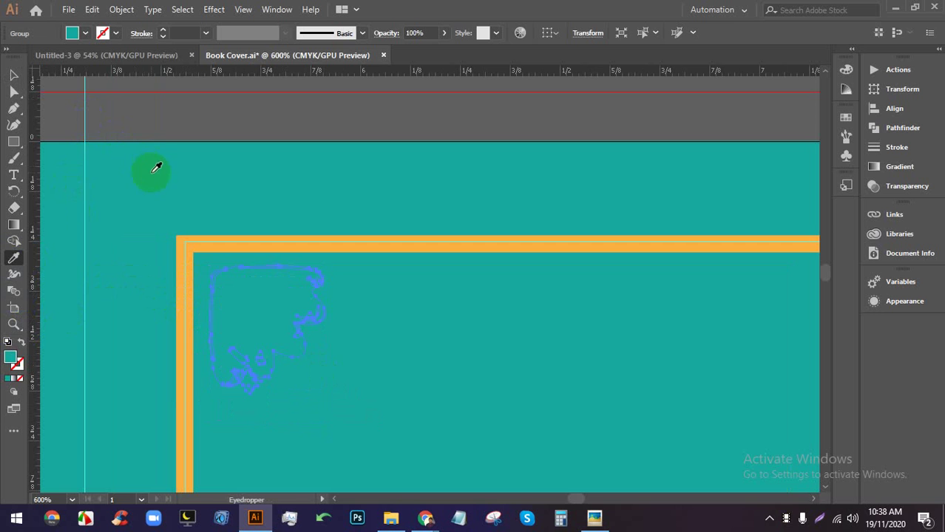
pyautogui.hotkey('ctrl', 'z')
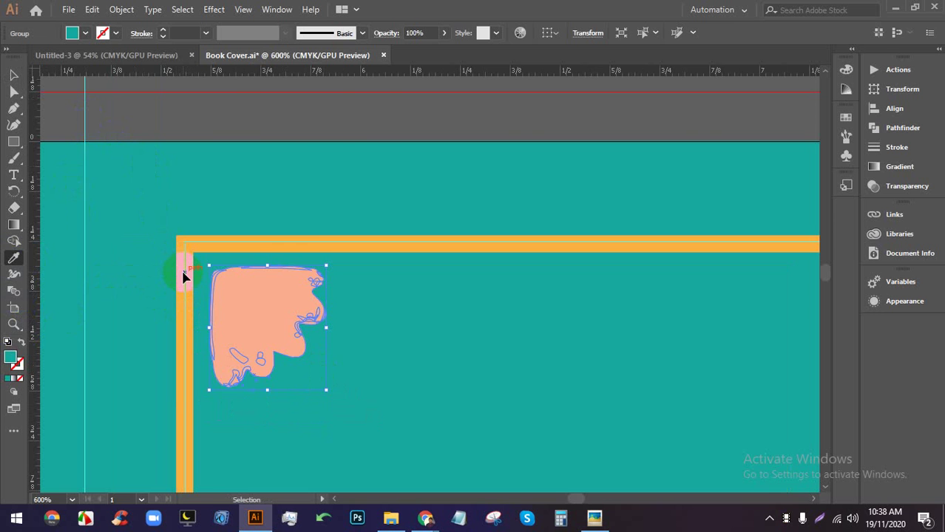
pyautogui.click(13, 74)
pyautogui.click(317, 247)
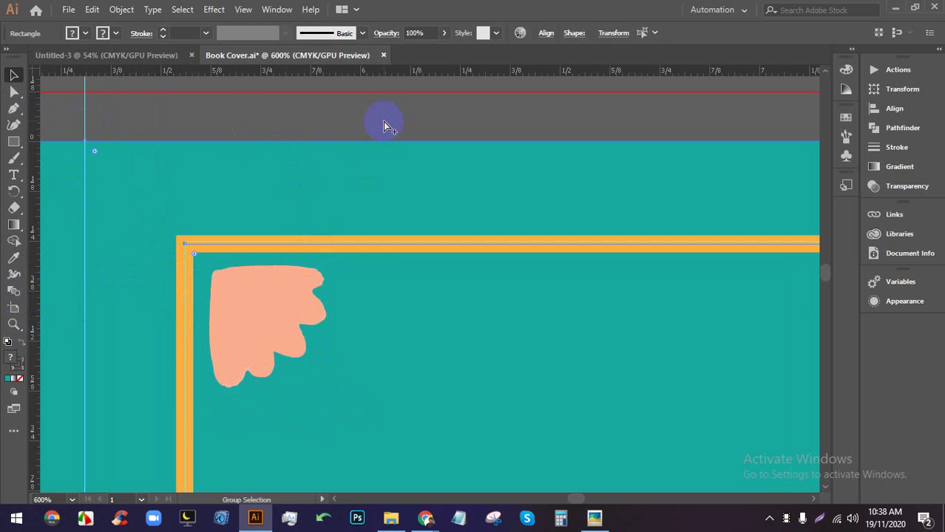
pyautogui.click(281, 309)
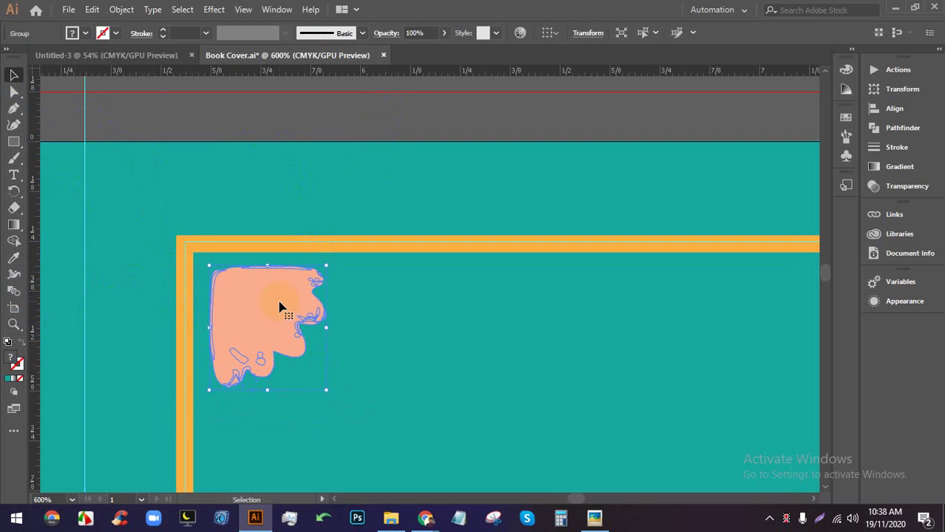
pyautogui.click(13, 258)
pyautogui.click(195, 279)
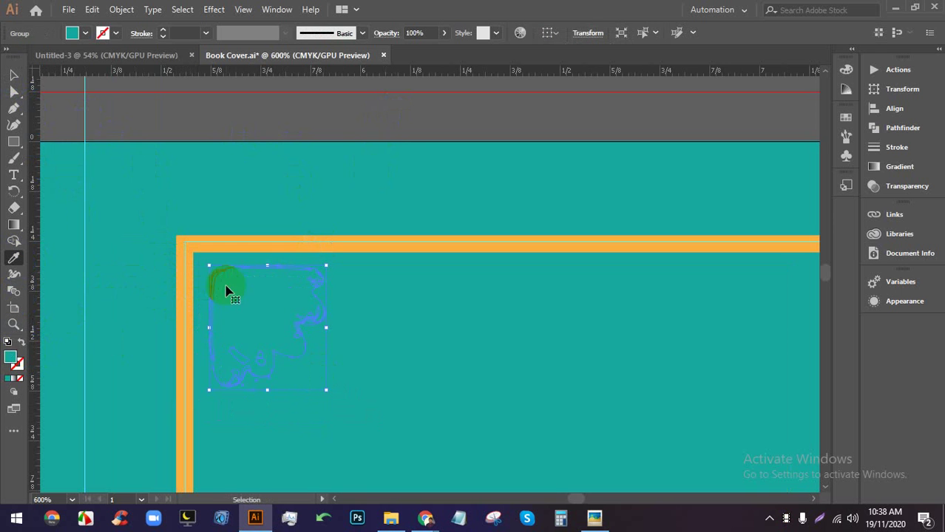
pyautogui.hotkey('ctrl', 'z')
pyautogui.click(115, 33)
pyautogui.moveTo(146, 106); pyautogui.dragTo(183, 275)
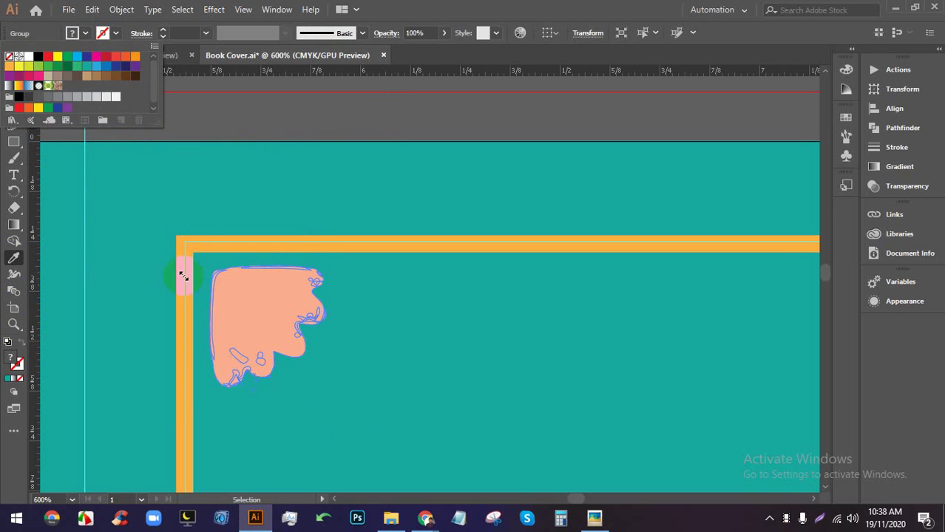
pyautogui.click(274, 92)
pyautogui.click(14, 74)
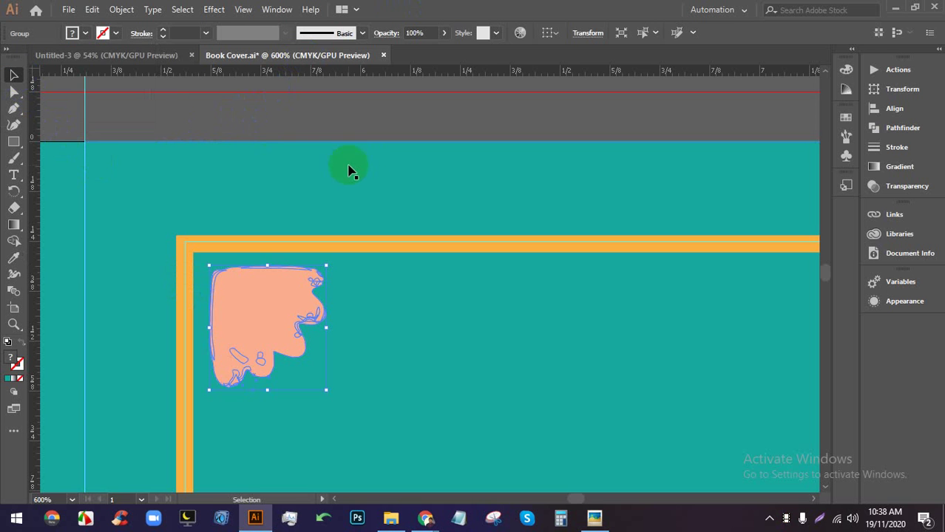
pyautogui.click(369, 118)
pyautogui.click(285, 275)
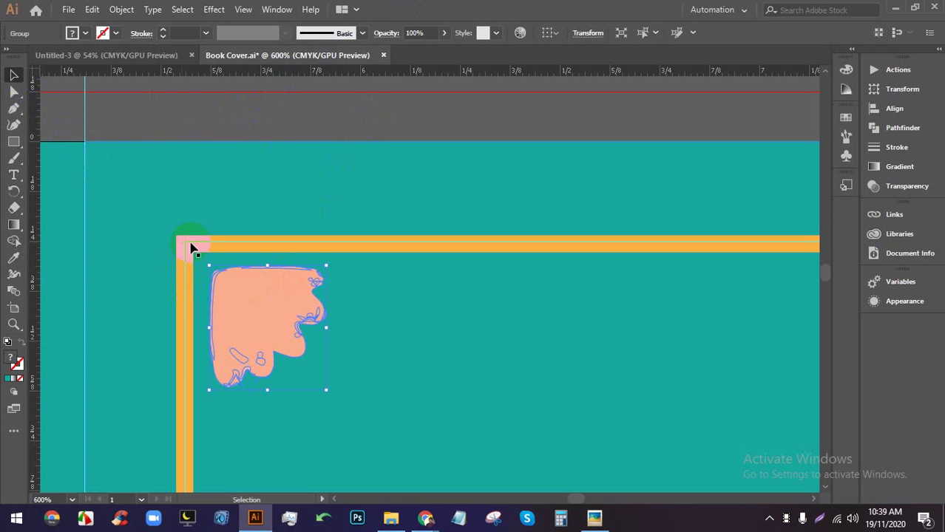
# Try to give the coral corner shape an orange outline
pyautogui.click(13, 260)
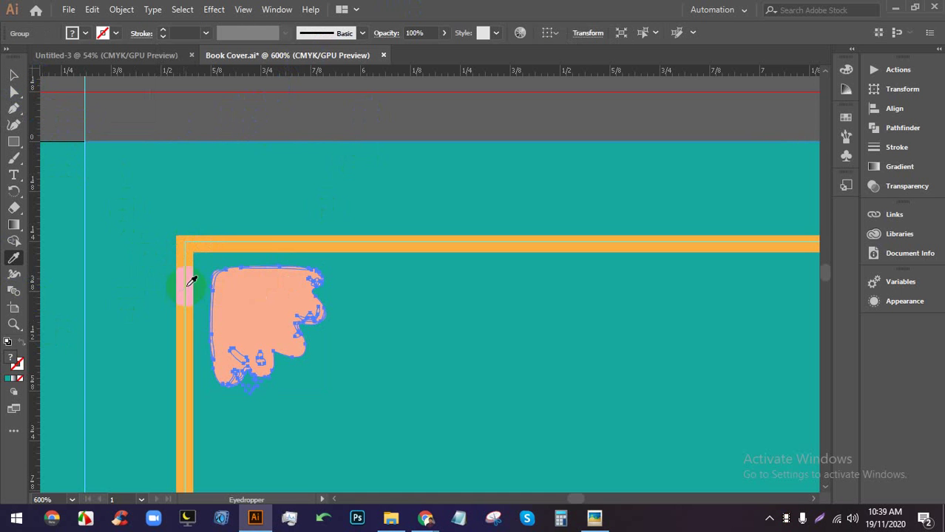
pyautogui.scroll(3, 188, 270)
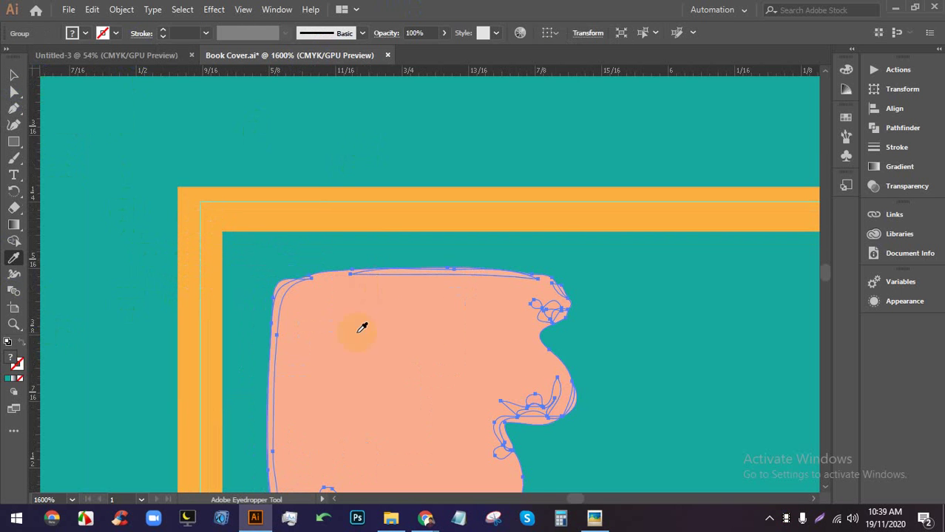
pyautogui.click(115, 32)
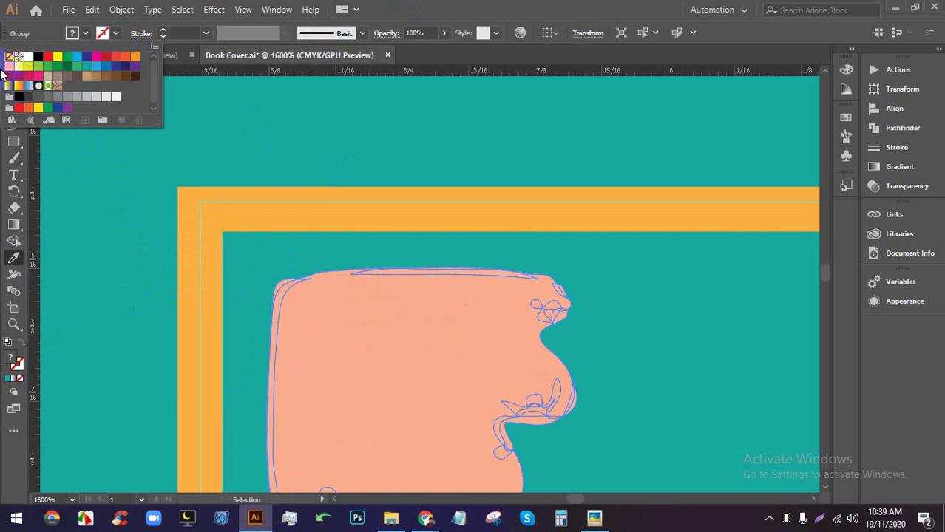
pyautogui.click(7, 66)
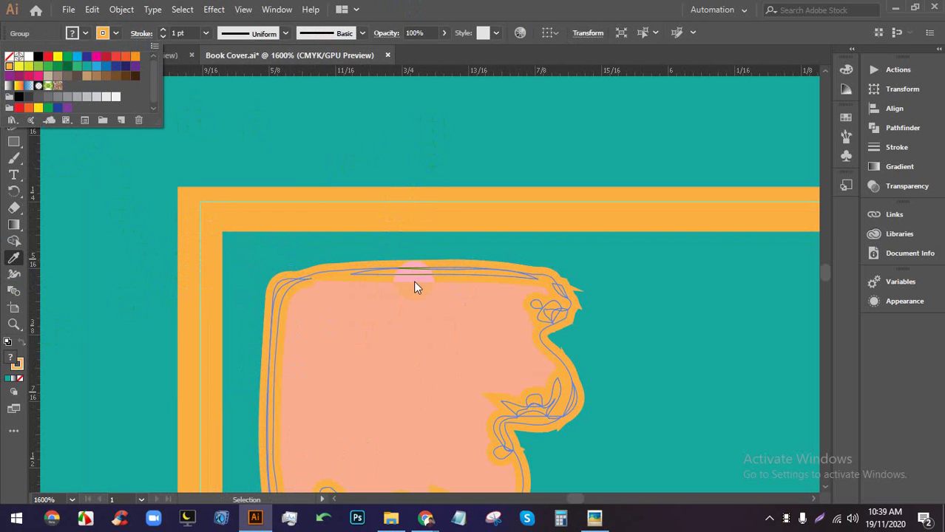
pyautogui.click(14, 75)
pyautogui.scroll(-4, 273, 390)
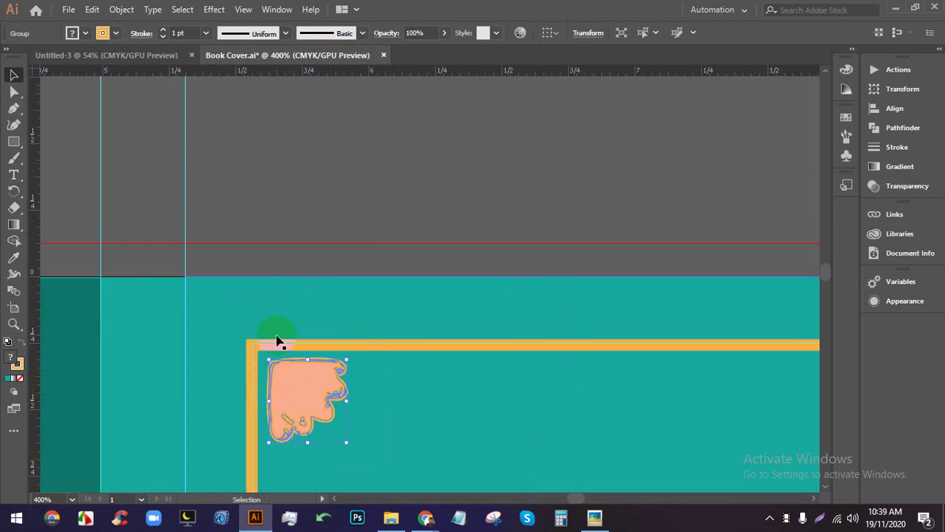
pyautogui.click(361, 238)
pyautogui.click(311, 369)
pyautogui.scroll(2, 308, 443)
pyautogui.scroll(-4, 302, 404)
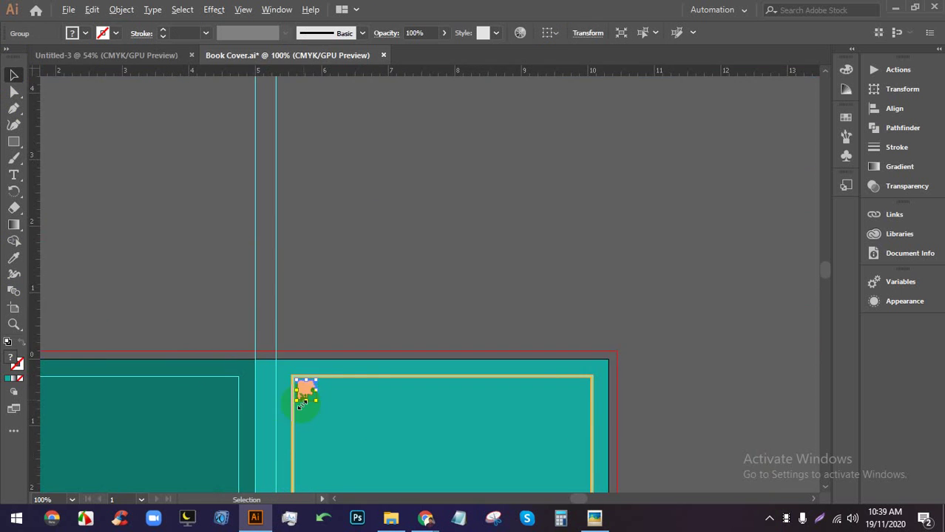
# Fill the coral corner shape with the same orange swatch as the border
pyautogui.scroll(6, 302, 403)
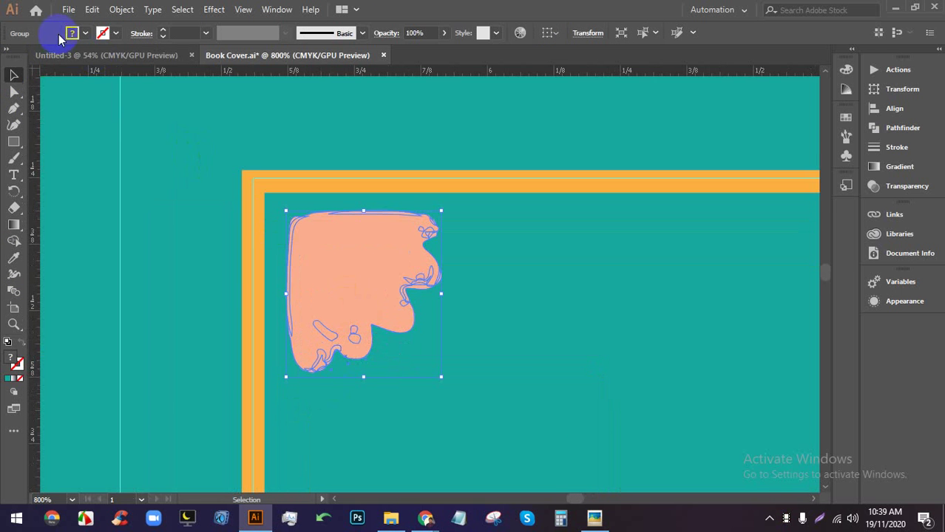
pyautogui.click(83, 37)
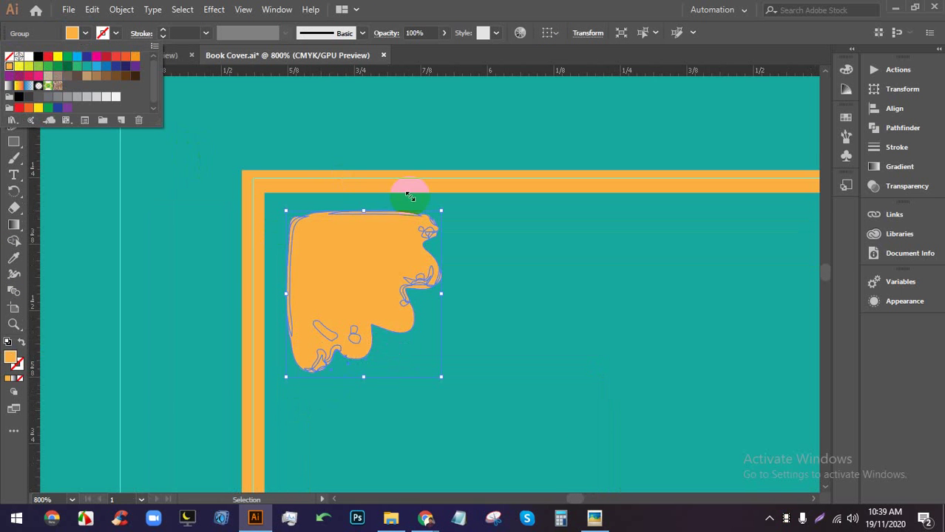
pyautogui.click(409, 196)
pyautogui.scroll(-4, 443, 179)
pyautogui.click(411, 160)
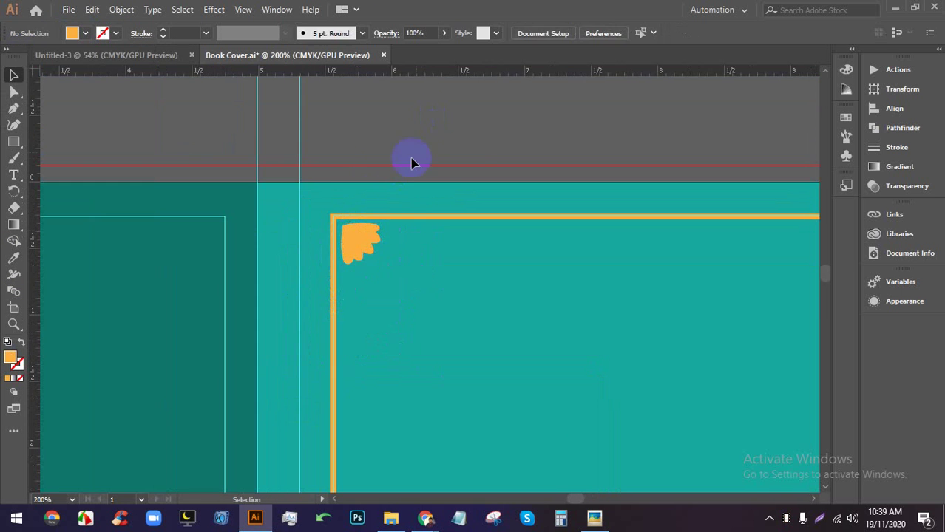
# Duplicate the orange corner ornament across to the upper-right area inside the front cover's border
pyautogui.scroll(-1, 384, 172)
pyautogui.scroll(-1, 360, 182)
pyautogui.scroll(2, 351, 166)
pyautogui.click(316, 186)
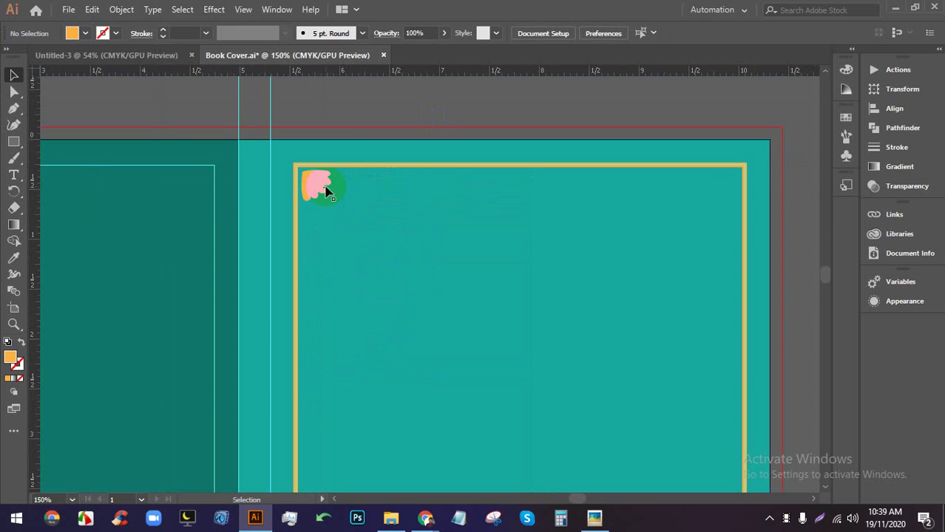
pyautogui.moveTo(317, 186); pyautogui.dragTo(462, 194)
pyautogui.scroll(2, 743, 190)
# Reflect the duplicated ornament across the vertical axis
pyautogui.rightClick(389, 194)
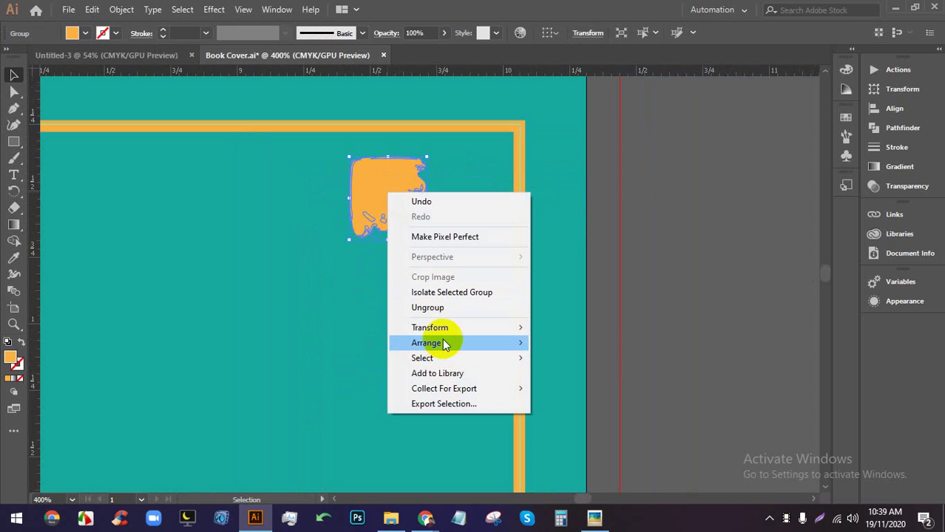
pyautogui.moveTo(444, 345)
pyautogui.moveTo(490, 327)
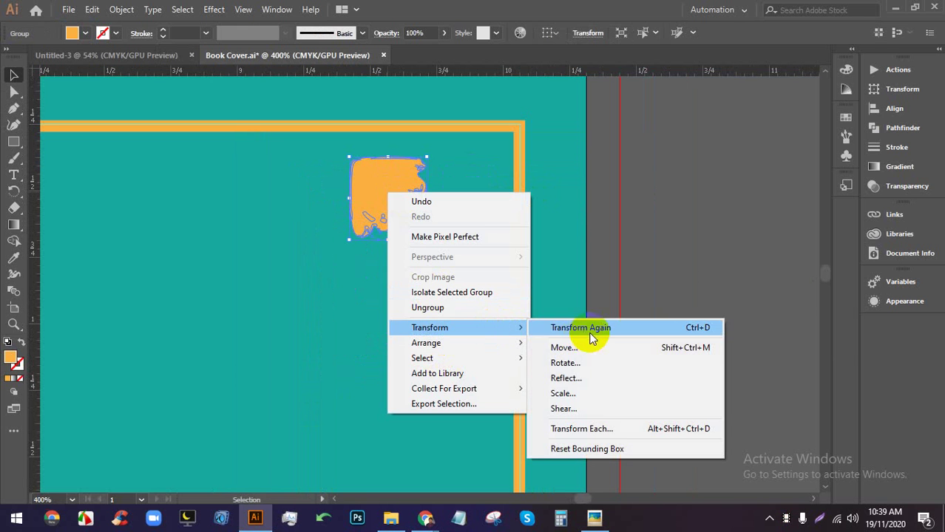
pyautogui.click(589, 376)
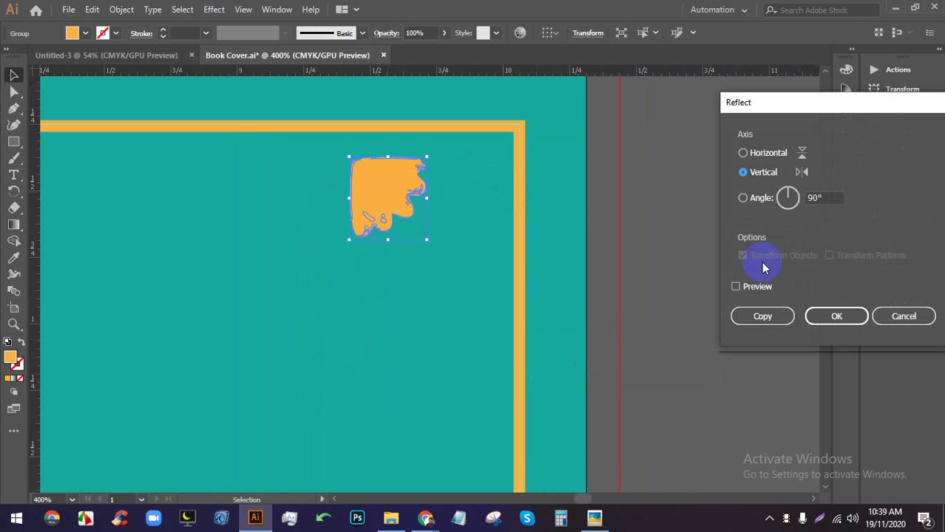
pyautogui.click(737, 287)
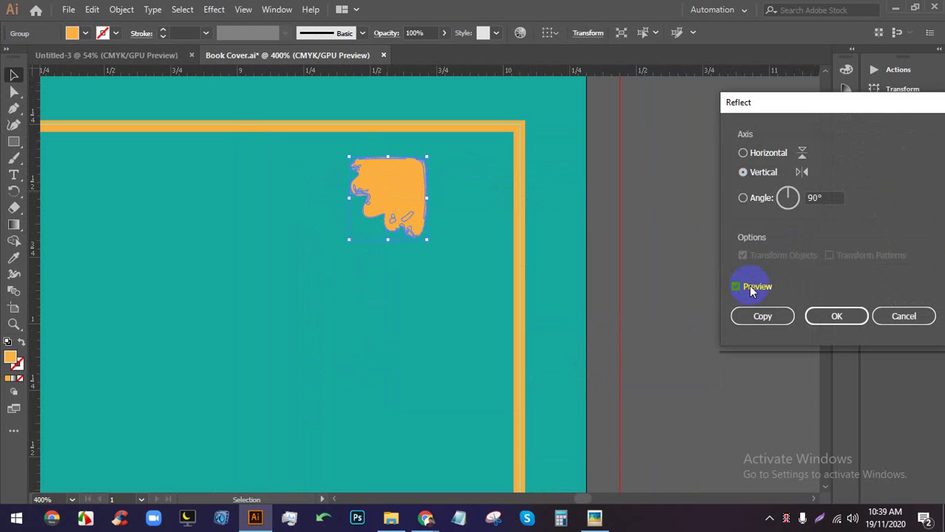
pyautogui.click(834, 316)
pyautogui.click(681, 204)
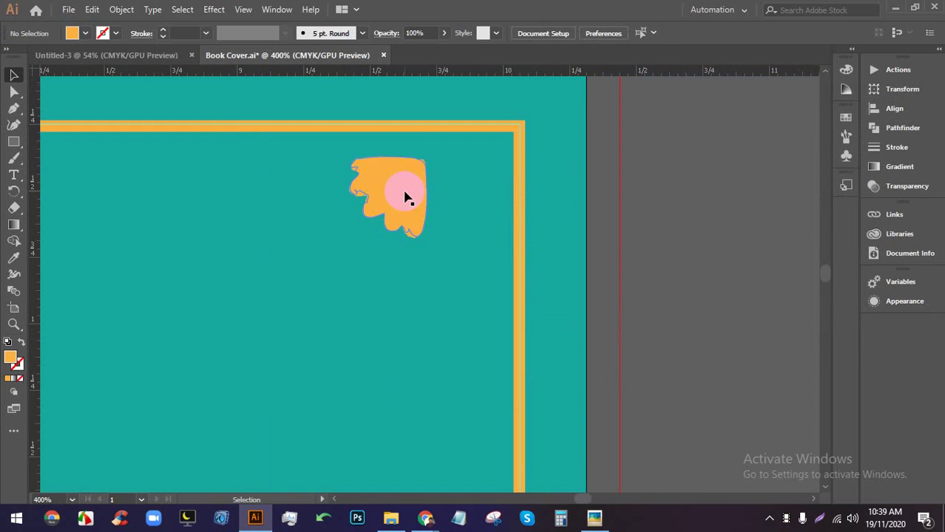
# Move the mirrored ornament close to the border's upper-right corner
pyautogui.moveTo(408, 195); pyautogui.dragTo(490, 183)
pyautogui.scroll(2, 517, 152)
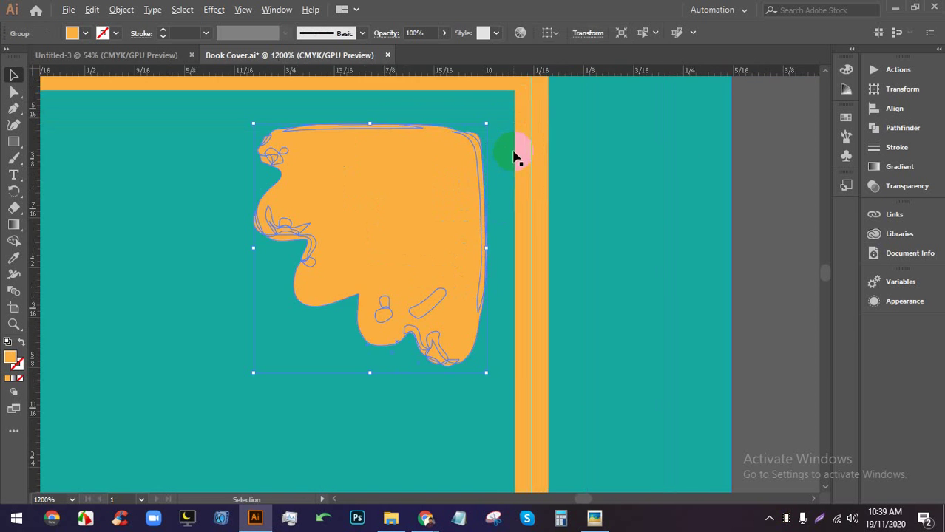
pyautogui.scroll(-6, 500, 168)
# Add a horizontal guide at the top edge of the upper-left ornament
pyautogui.scroll(8, 351, 160)
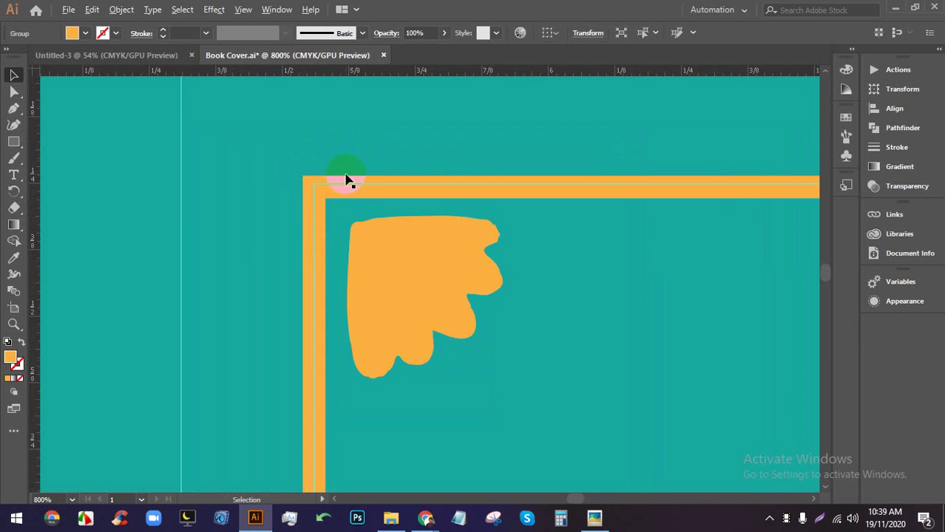
pyautogui.moveTo(184, 79); pyautogui.dragTo(198, 164)
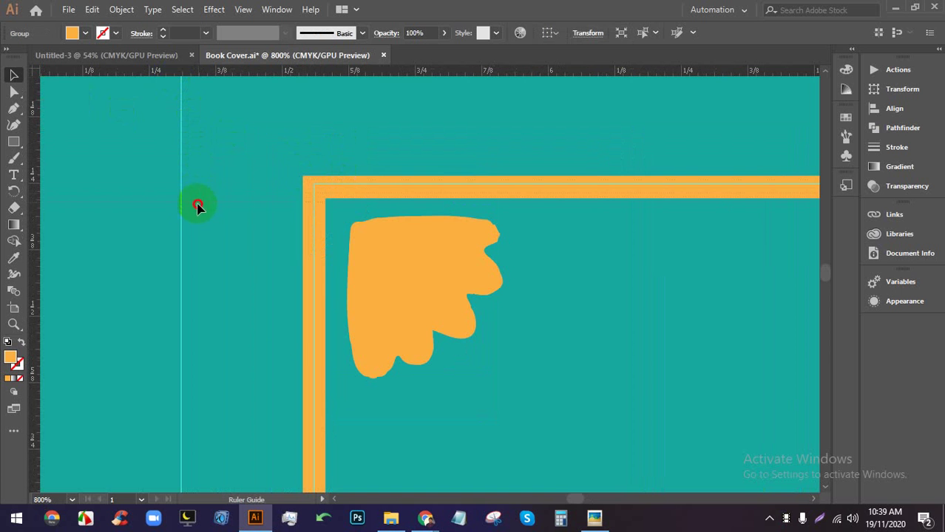
pyautogui.moveTo(193, 218); pyautogui.dragTo(190, 213)
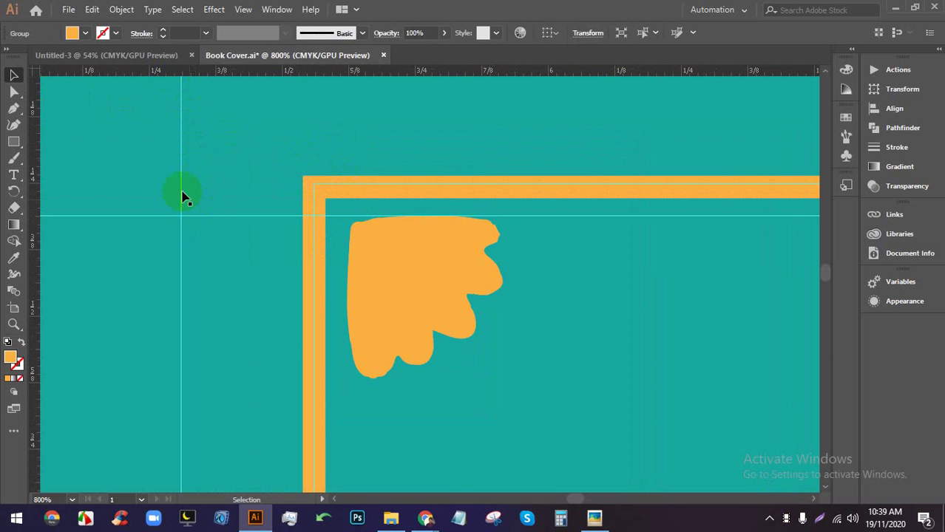
# Align the top edge of the upper-right ornament with the horizontal guide
pyautogui.scroll(-5, 183, 194)
pyautogui.scroll(7, 456, 186)
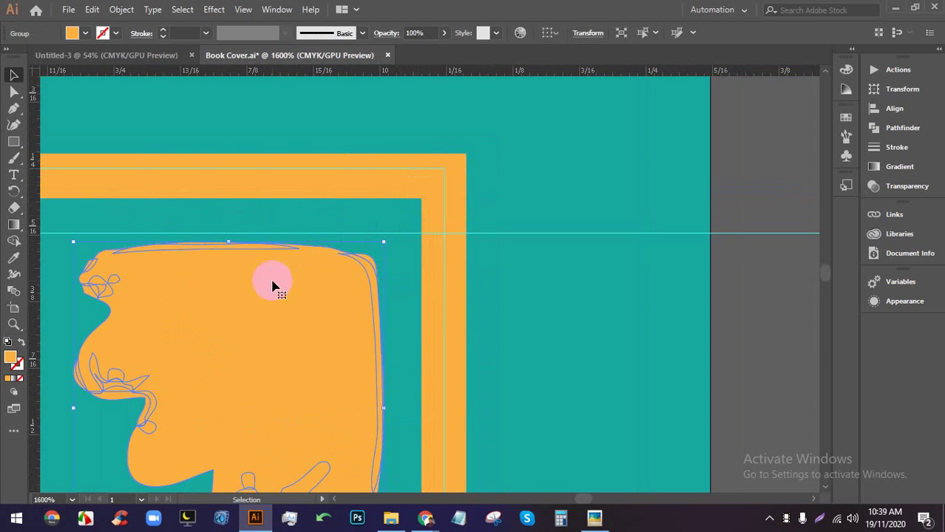
pyautogui.moveTo(272, 282); pyautogui.dragTo(277, 277)
pyautogui.scroll(-2, 314, 268)
pyautogui.scroll(-8, 314, 269)
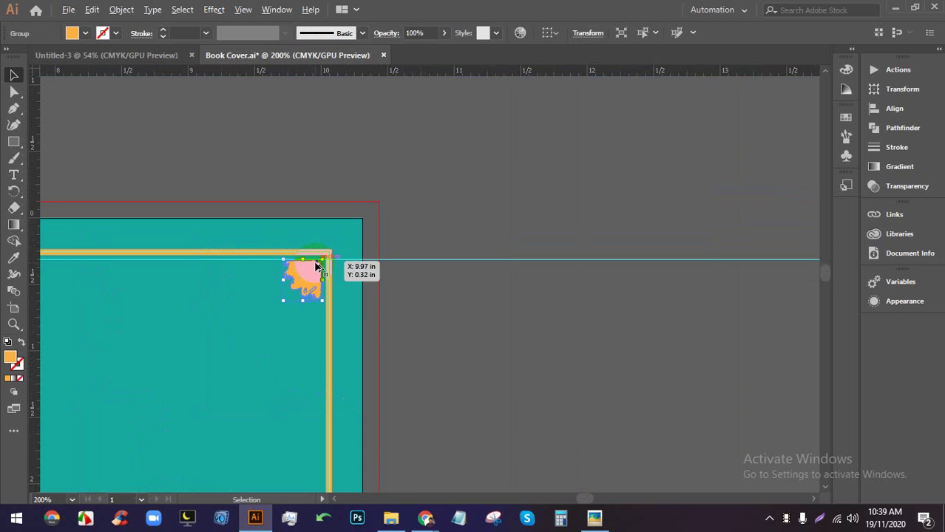
# Add a vertical guide at the upper-left ornament's left edge and duplicate that ornament down to the border's lower-left corner
pyautogui.scroll(5, 271, 240)
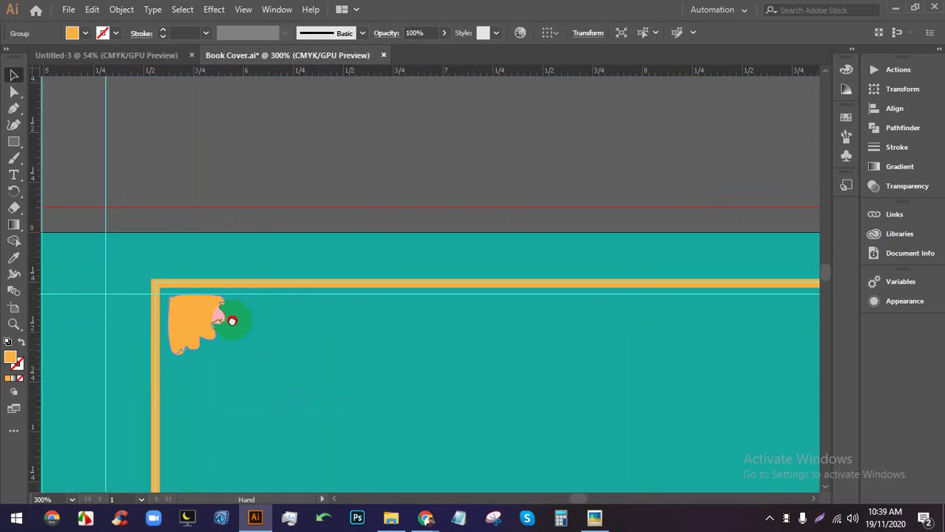
pyautogui.moveTo(311, 75); pyautogui.dragTo(295, 420)
pyautogui.scroll(-5, 293, 239)
pyautogui.scroll(3, 295, 420)
pyautogui.scroll(-3, 299, 450)
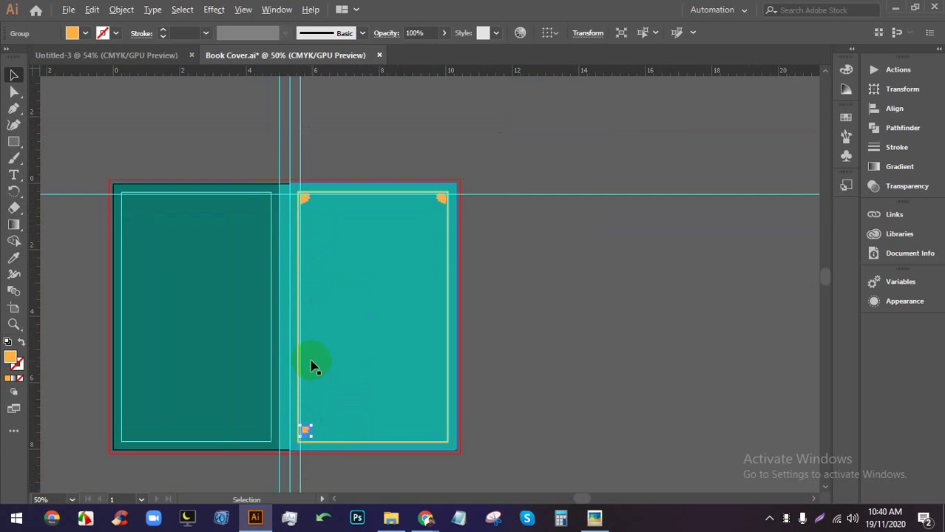
# Position the lower-left ornament above the border's bottom edge and nudge its left edge onto the vertical guide
pyautogui.scroll(5, 341, 389)
pyautogui.scroll(2, 322, 280)
pyautogui.moveTo(329, 251)
pyautogui.mouseDown()
pyautogui.moveTo(332, 242)
pyautogui.moveTo(335, 263)
pyautogui.mouseUp()
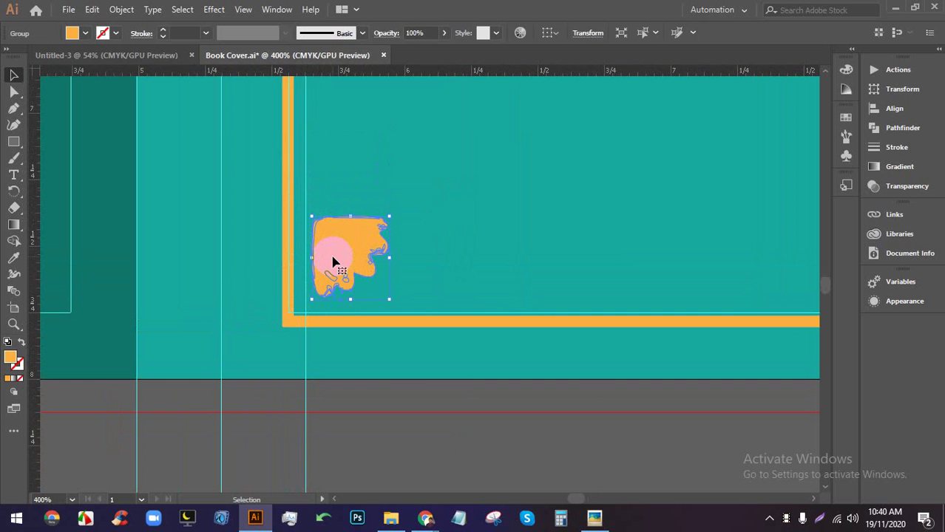
pyautogui.press('Left')
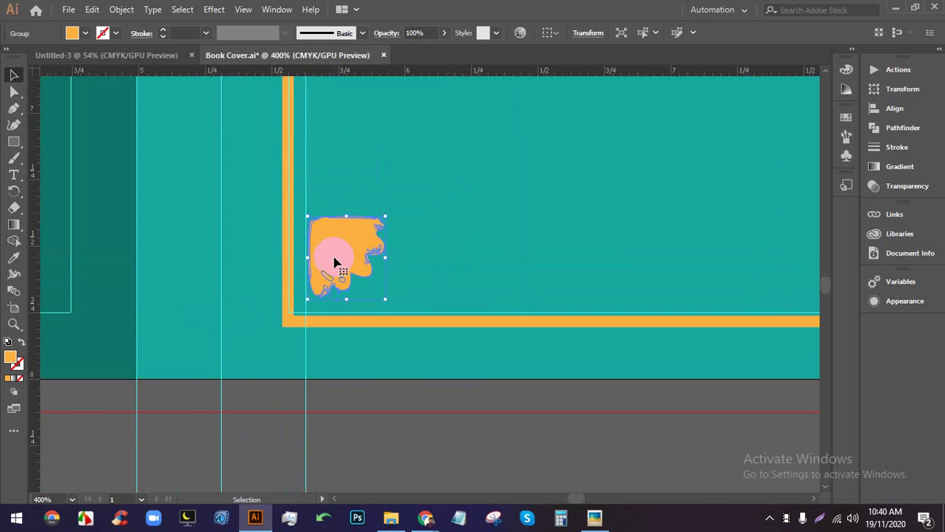
pyautogui.click(407, 383)
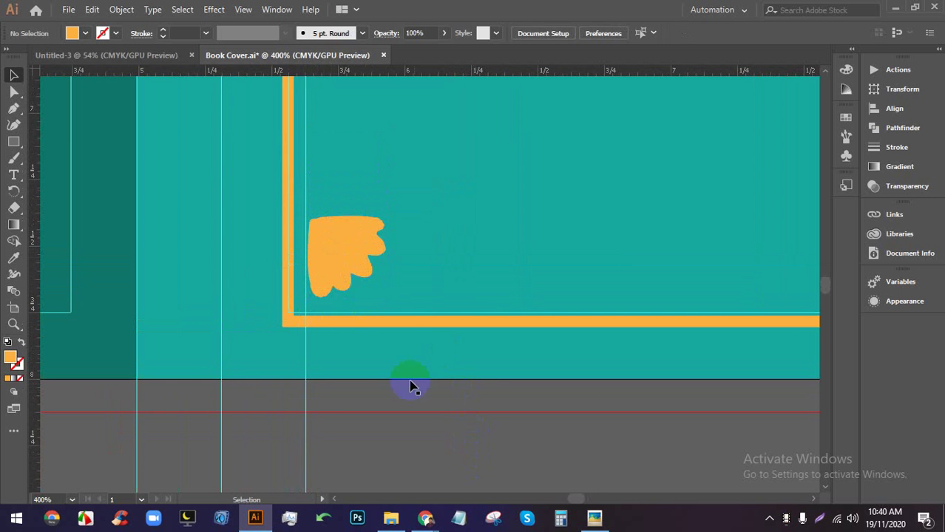
# Resize the orange border rectangle from its lower-left corner to fit the front cover's margin guides
pyautogui.click(391, 324)
pyautogui.scroll(3, 289, 323)
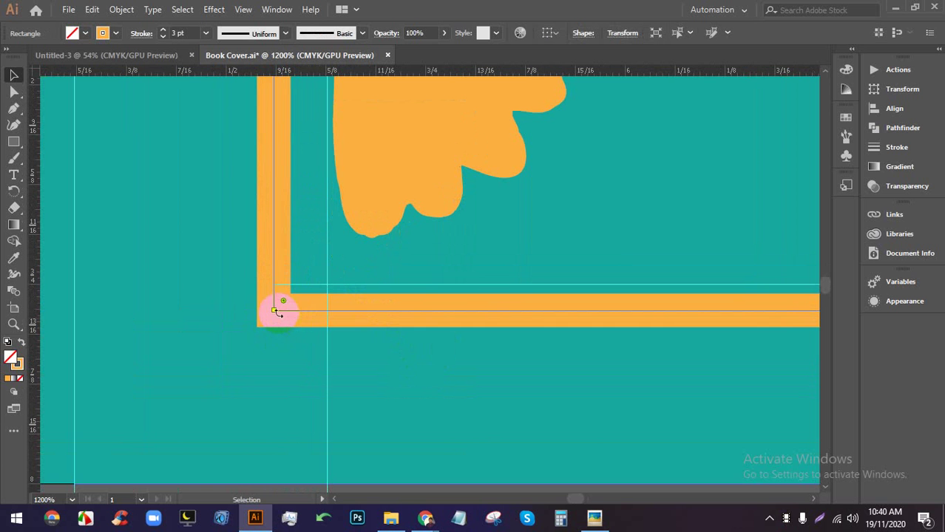
pyautogui.moveTo(273, 312); pyautogui.dragTo(328, 295)
pyautogui.scroll(-7, 329, 289)
pyautogui.scroll(5, 329, 297)
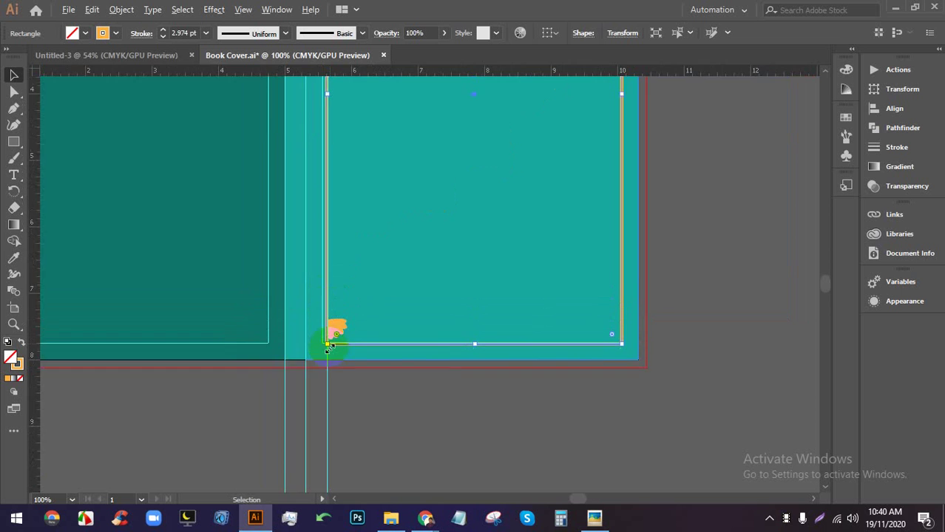
pyautogui.moveTo(311, 342)
pyautogui.mouseDown()
pyautogui.moveTo(328, 337)
pyautogui.moveTo(303, 335)
pyautogui.mouseUp()
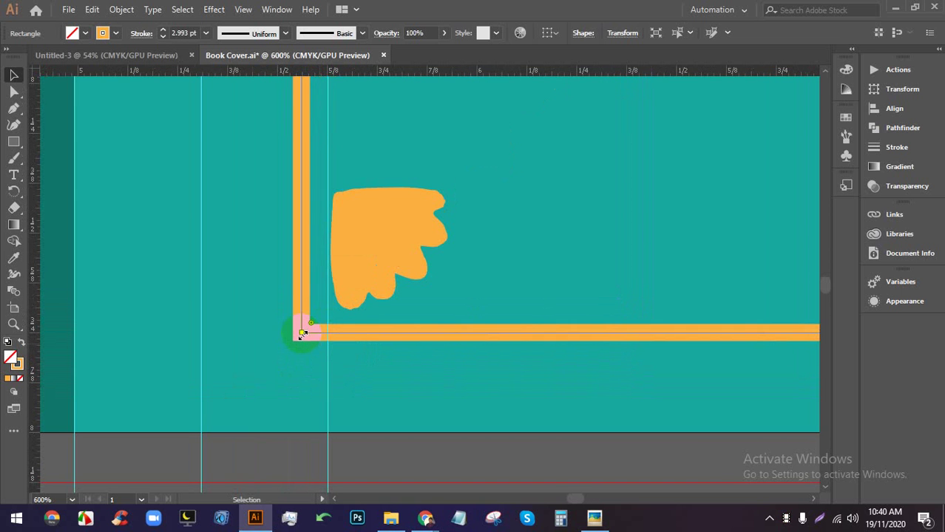
pyautogui.scroll(-4, 312, 337)
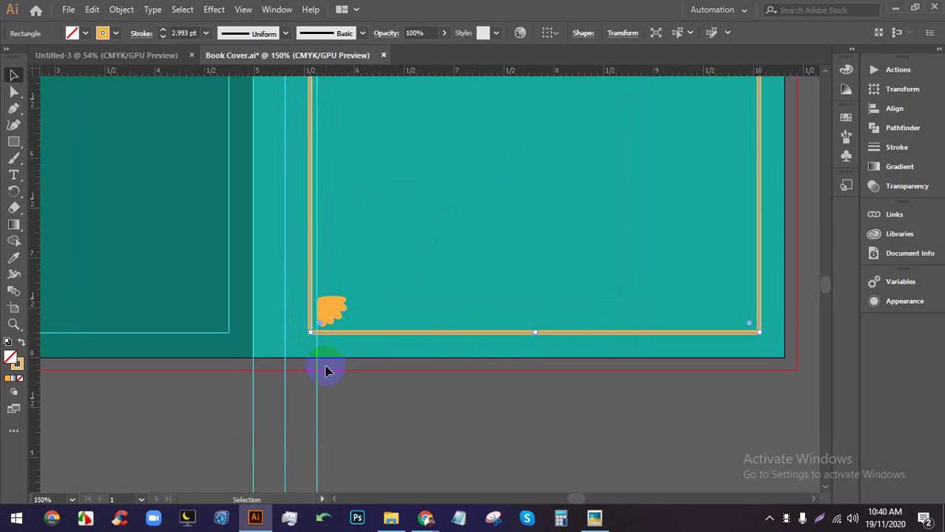
# Duplicate the lower-left ornament across to the border's lower-right corner
pyautogui.scroll(5, 316, 328)
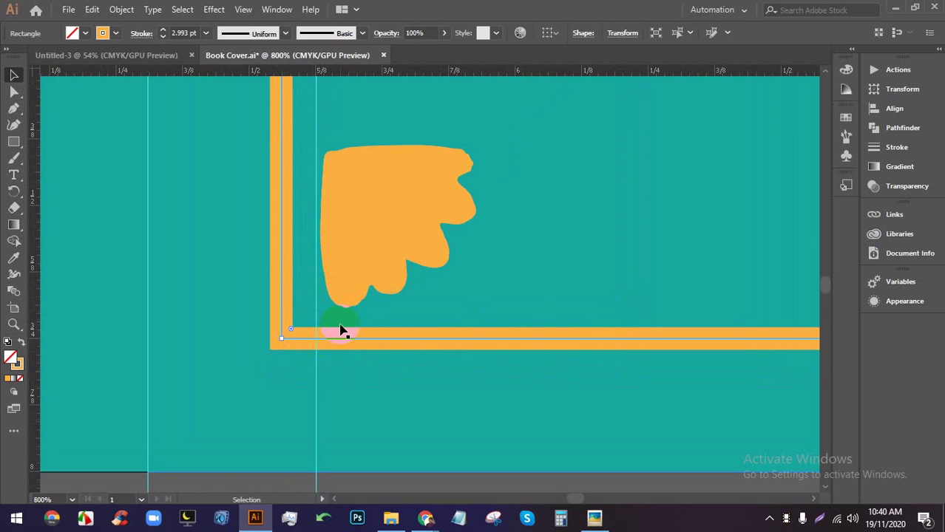
pyautogui.scroll(1, 344, 289)
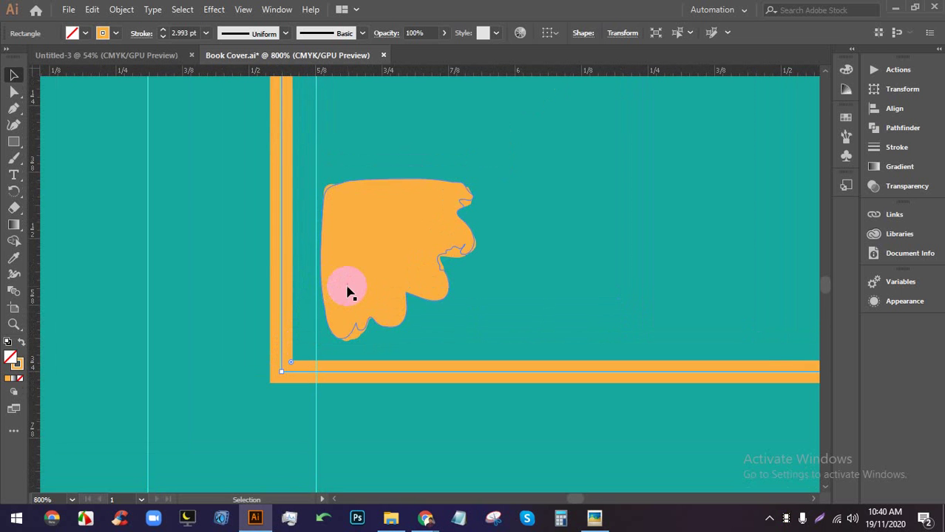
pyautogui.click(349, 291)
pyautogui.moveTo(349, 291); pyautogui.dragTo(607, 277)
pyautogui.hotkey('ctrl', '1')
# Add a horizontal guide at the bottom edge of the lower-left ornament
pyautogui.scroll(5, 344, 314)
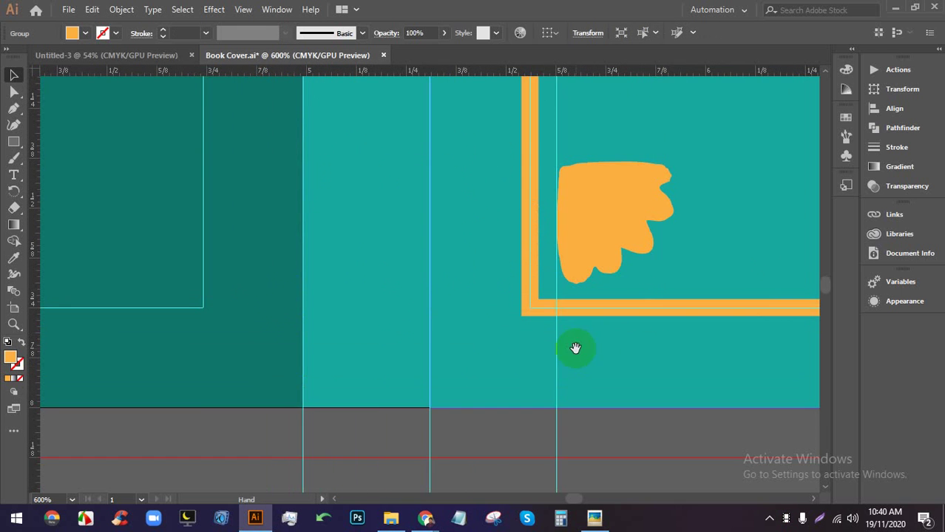
pyautogui.moveTo(575, 348); pyautogui.dragTo(477, 330)
pyautogui.moveTo(420, 294); pyautogui.dragTo(462, 255)
pyautogui.hotkey('ctrl', '-')
pyautogui.hotkey('ctrl', '-')
# Reflect the lower-right ornament across the vertical axis and shift it slightly within the border corner
pyautogui.scroll(5, 510, 259)
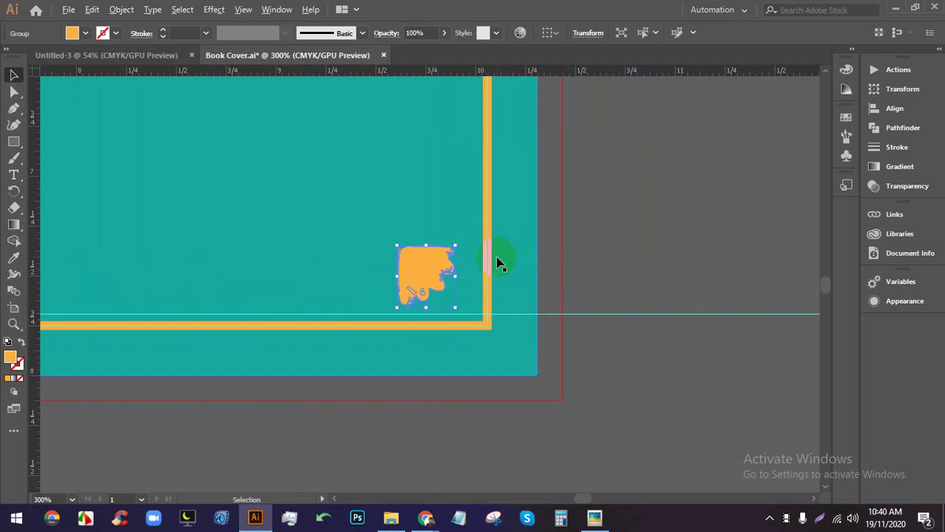
pyautogui.rightClick(395, 270)
pyautogui.moveTo(426, 399)
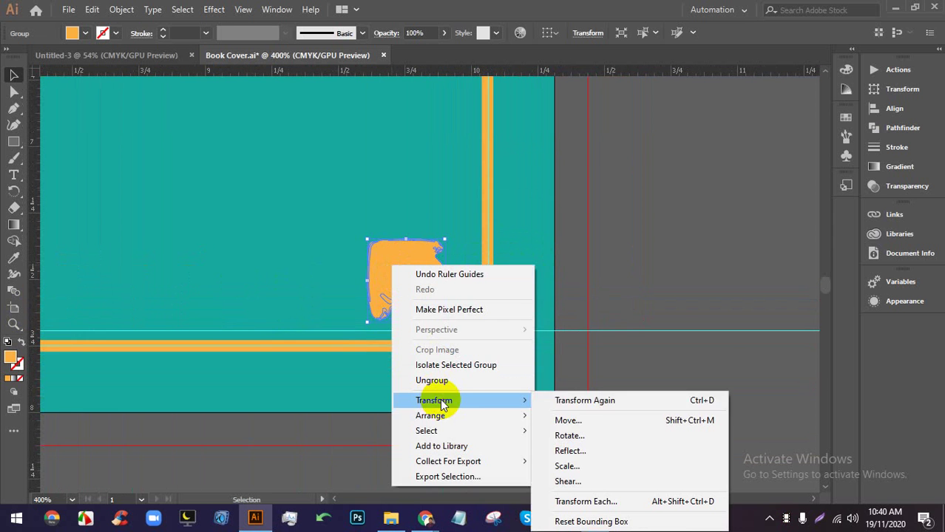
pyautogui.click(570, 452)
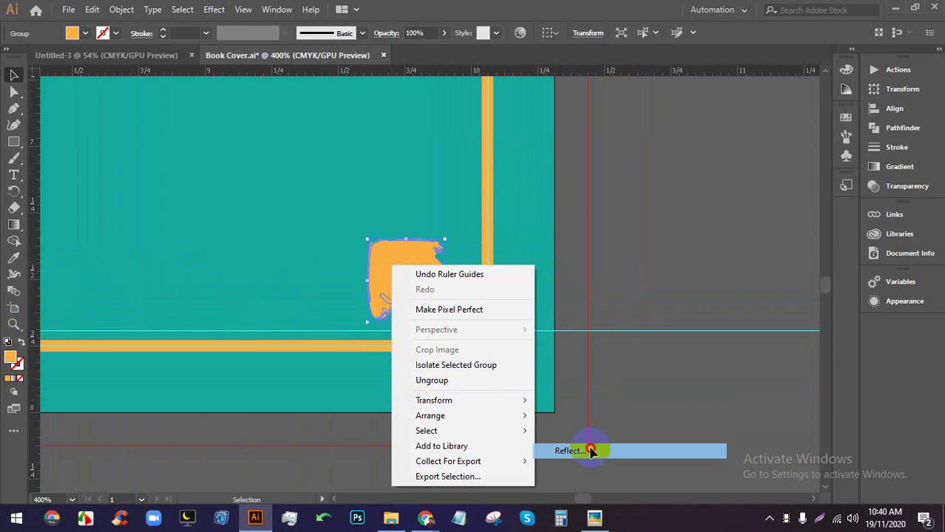
pyautogui.click(814, 320)
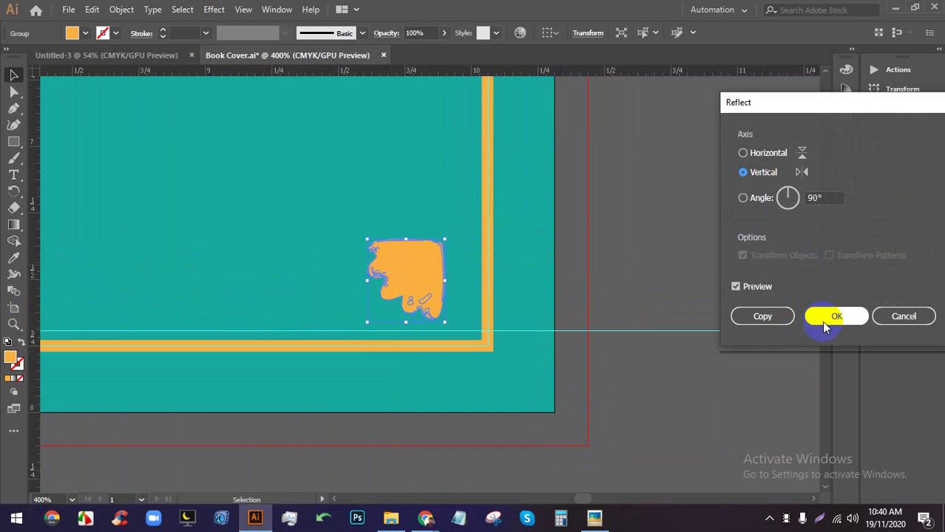
pyautogui.moveTo(401, 281); pyautogui.dragTo(416, 270)
# Place a vertical guide along the outer edge of the upper-right ornament
pyautogui.scroll(-6, 416, 186)
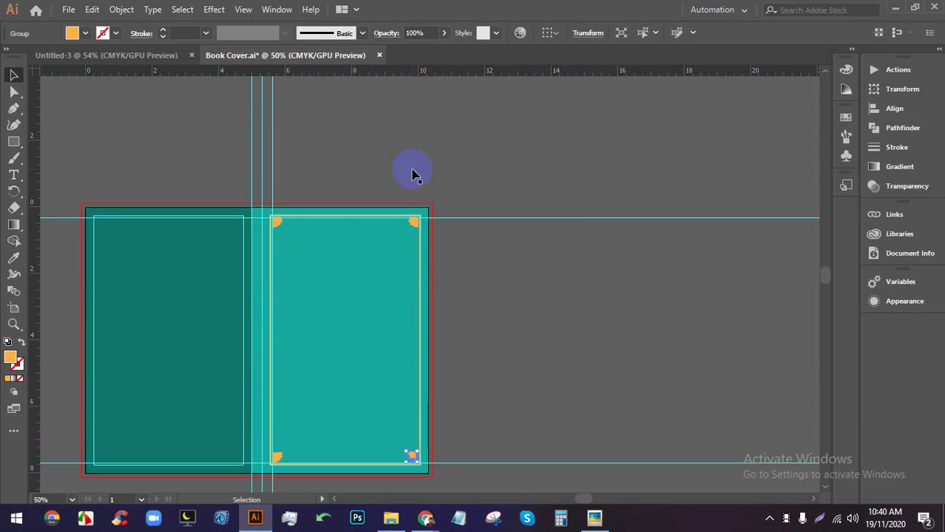
pyautogui.scroll(8, 413, 174)
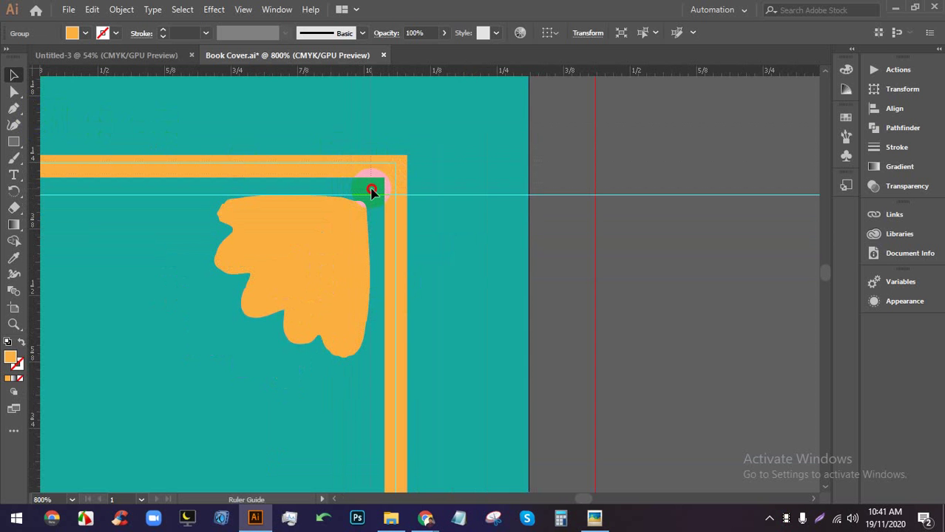
pyautogui.scroll(2, 371, 191)
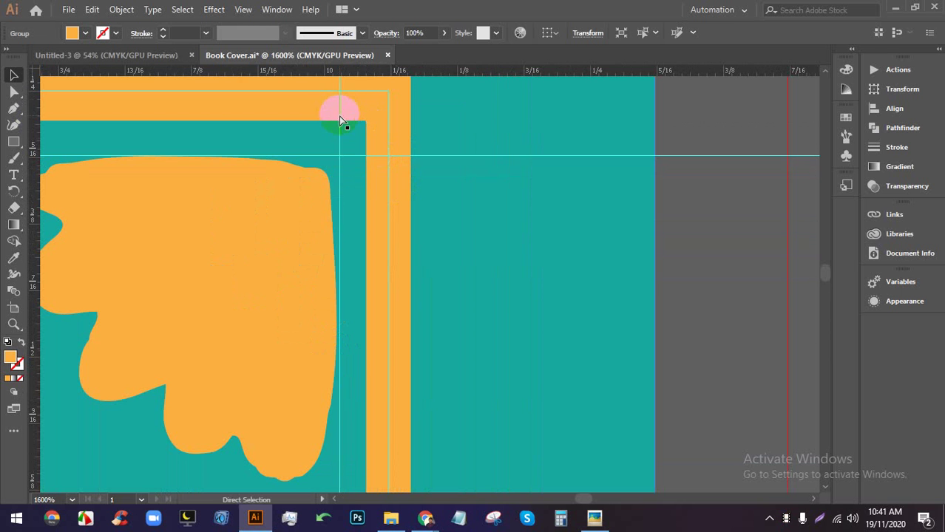
pyautogui.moveTo(340, 118); pyautogui.dragTo(348, 74)
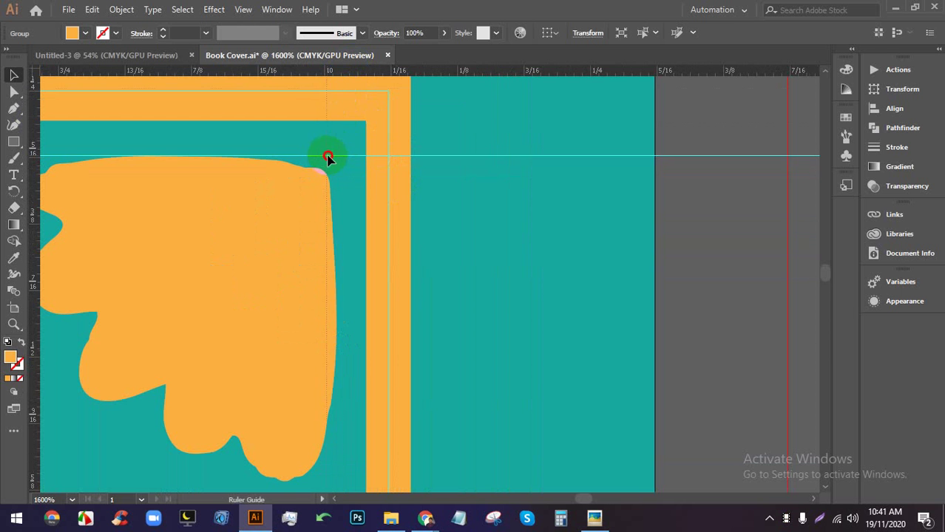
pyautogui.scroll(-10, 336, 158)
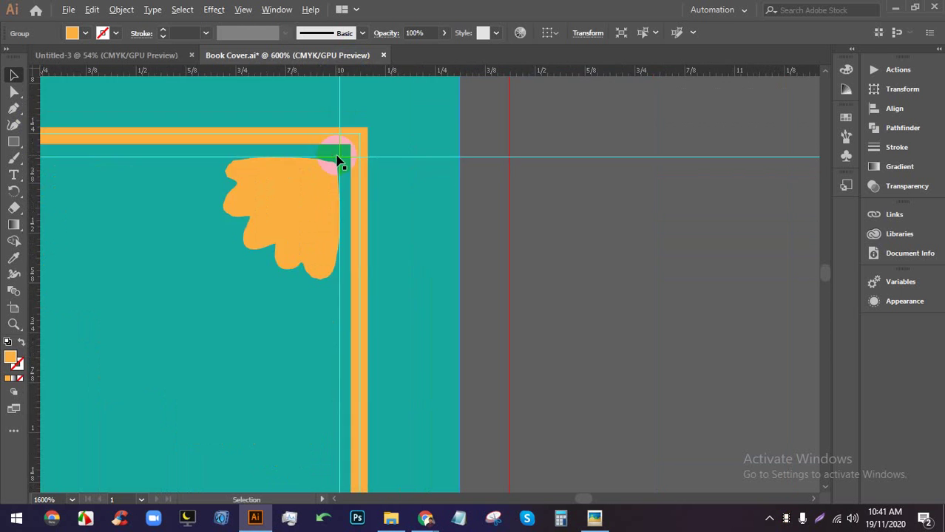
pyautogui.scroll(3, 369, 205)
pyautogui.scroll(6, 421, 171)
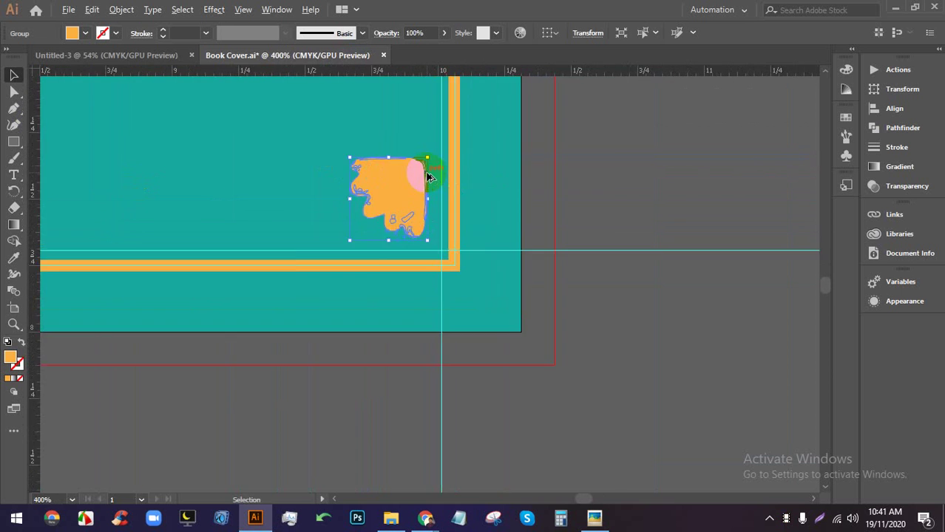
# Reflect the lower-left ornament across the horizontal axis and deselect it
pyautogui.scroll(-6, 421, 177)
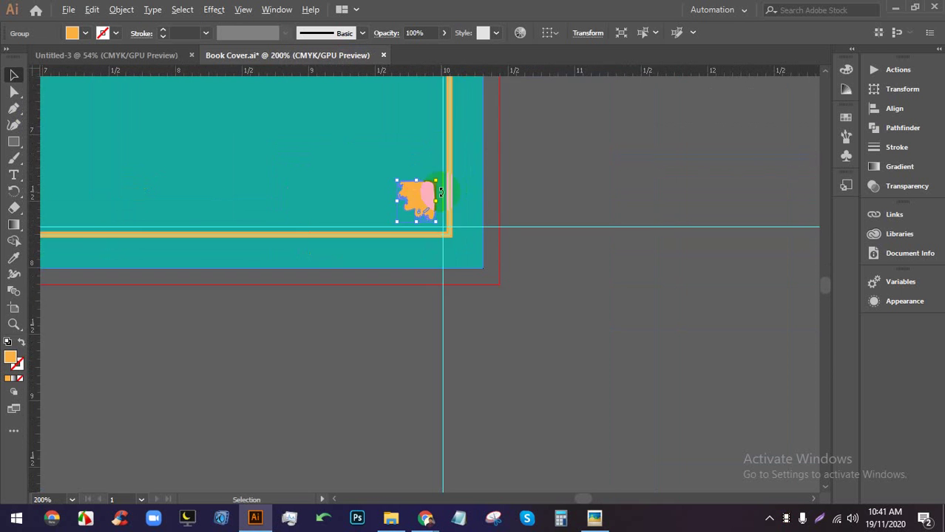
pyautogui.scroll(4, 390, 201)
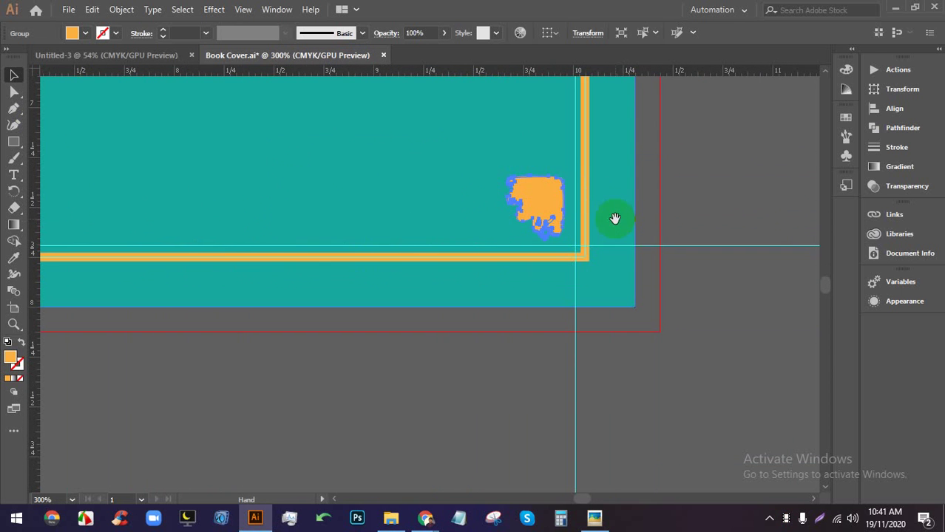
pyautogui.scroll(-4, 613, 222)
pyautogui.scroll(1, 412, 249)
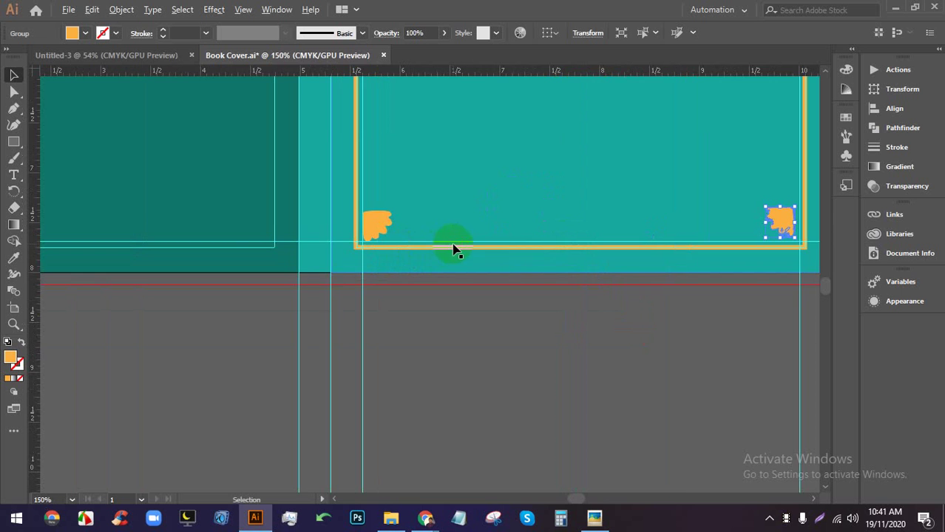
pyautogui.scroll(3, 389, 219)
pyautogui.click(385, 219)
pyautogui.rightClick(380, 220)
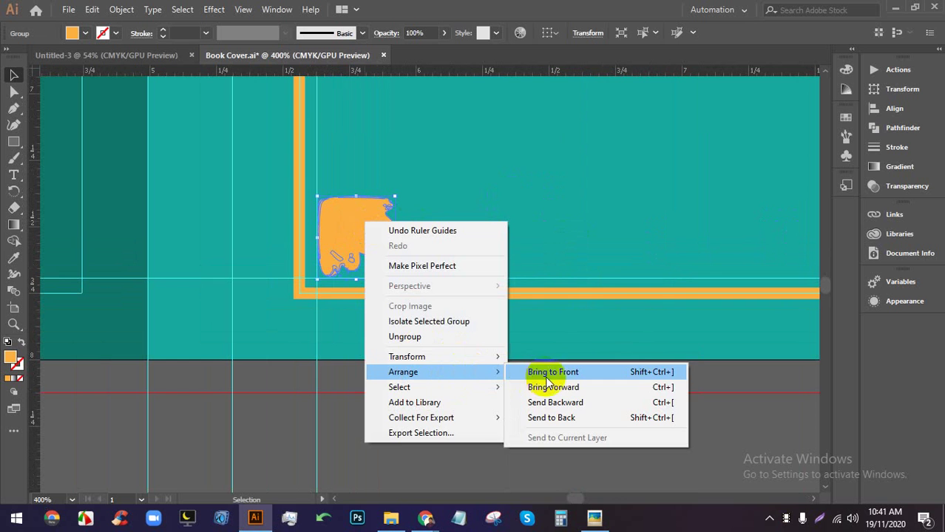
pyautogui.click(479, 362)
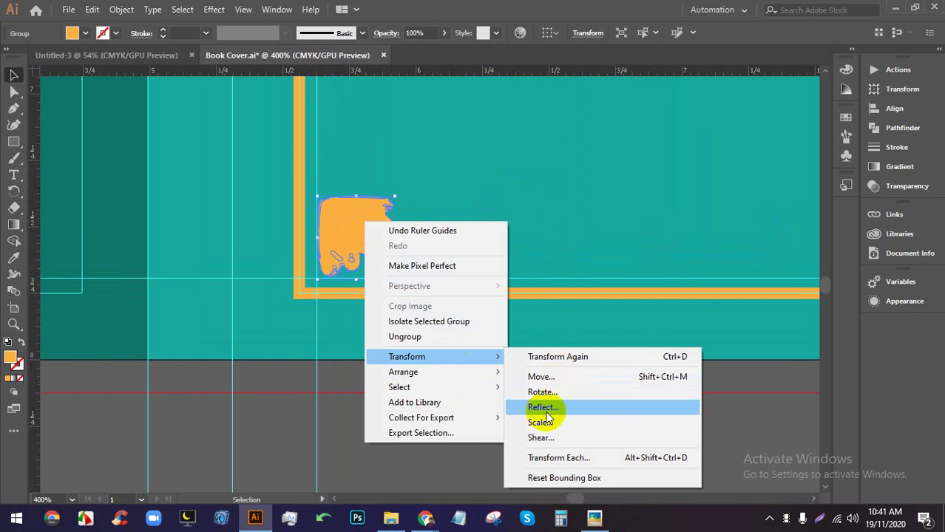
pyautogui.click(551, 408)
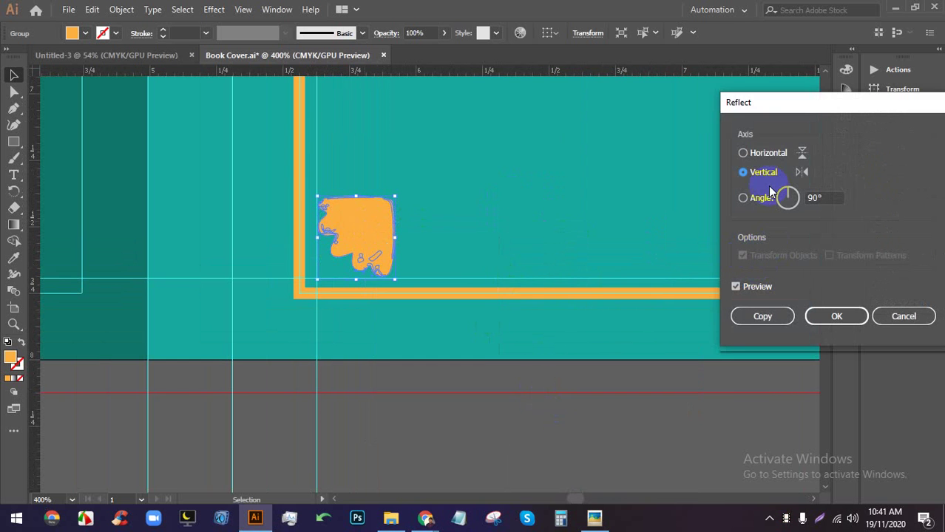
pyautogui.click(770, 153)
pyautogui.click(841, 316)
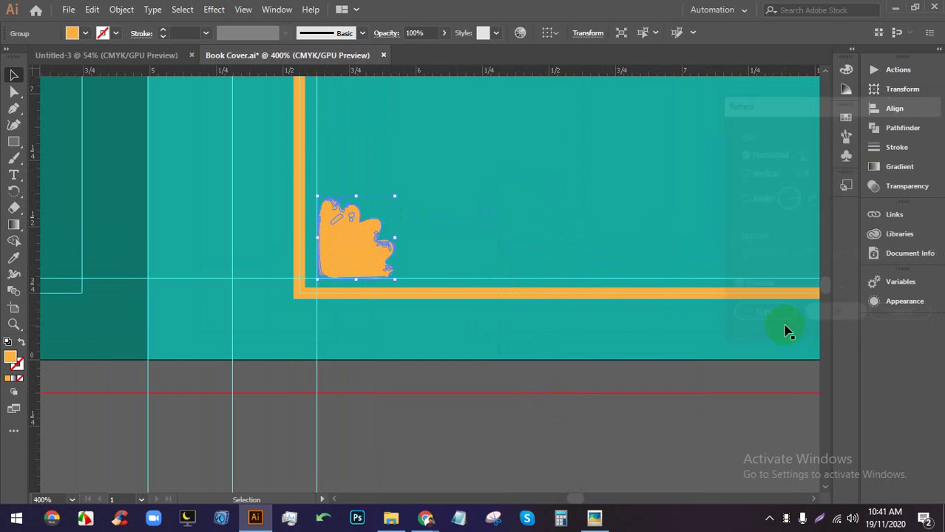
pyautogui.click(608, 430)
# Reflect the lower-right ornament across the horizontal axis and move it into the corner where the two guides cross
pyautogui.scroll(-3, 710, 369)
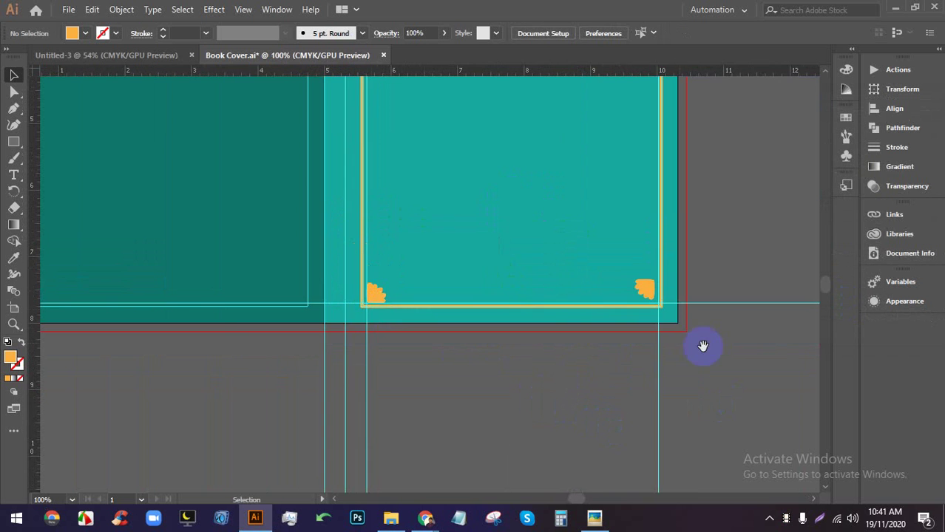
pyautogui.scroll(5, 521, 321)
pyautogui.moveTo(243, 158); pyautogui.dragTo(460, 236)
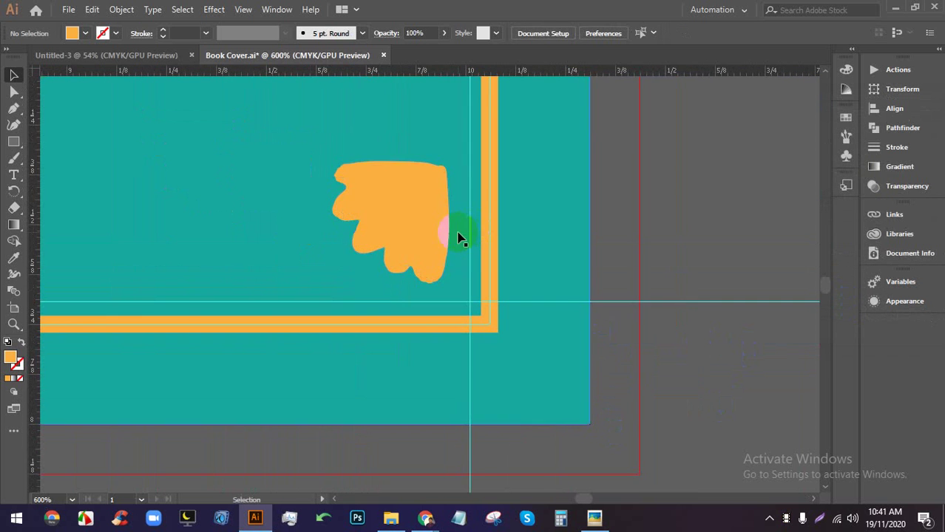
pyautogui.scroll(-1, 523, 264)
pyautogui.scroll(1, 434, 241)
pyautogui.click(436, 230)
pyautogui.rightClick(439, 210)
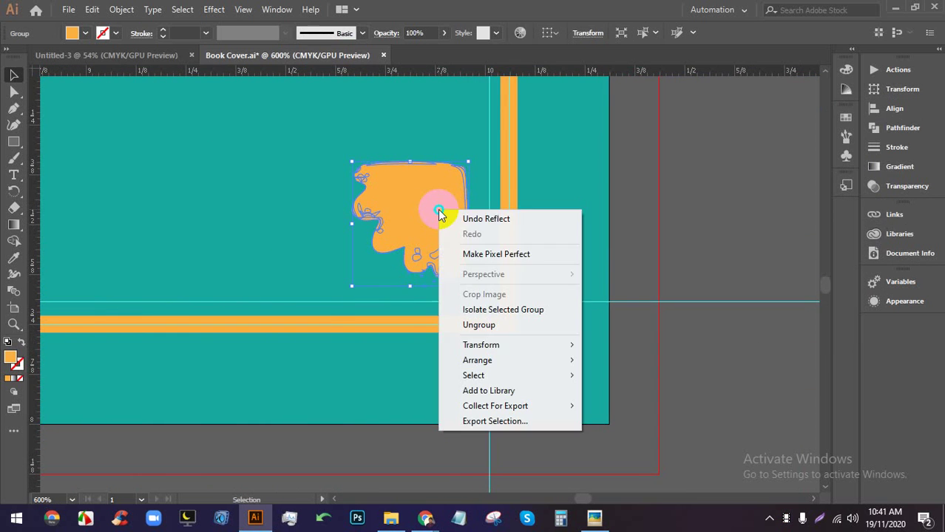
pyautogui.moveTo(503, 352)
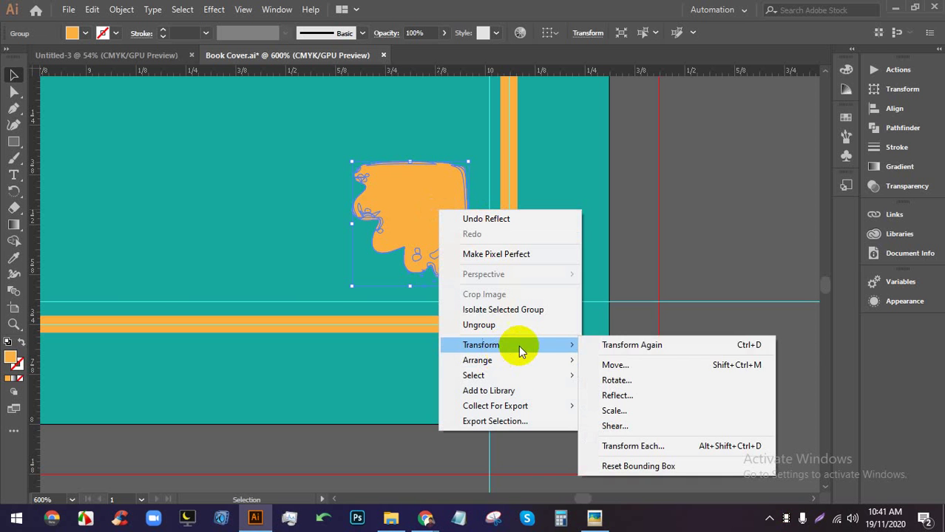
pyautogui.click(621, 396)
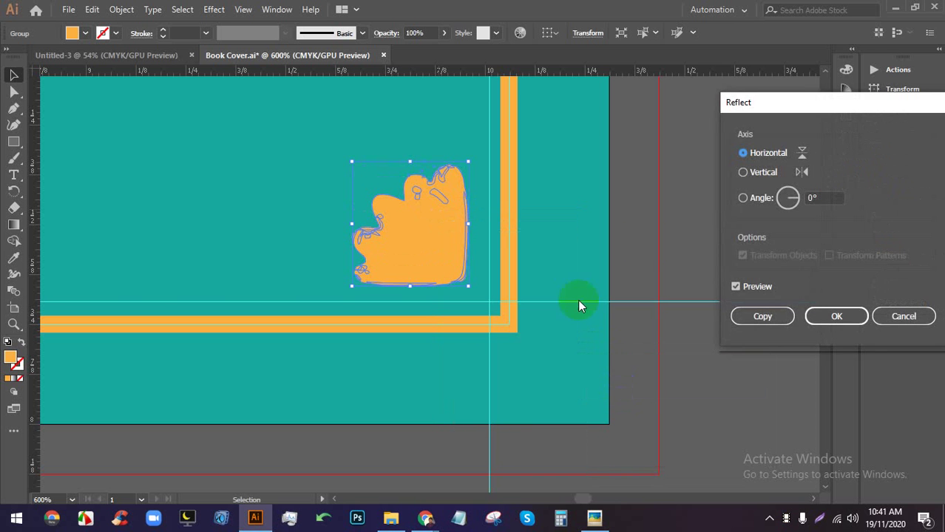
pyautogui.click(827, 316)
pyautogui.moveTo(434, 244); pyautogui.dragTo(454, 256)
pyautogui.scroll(-4, 604, 262)
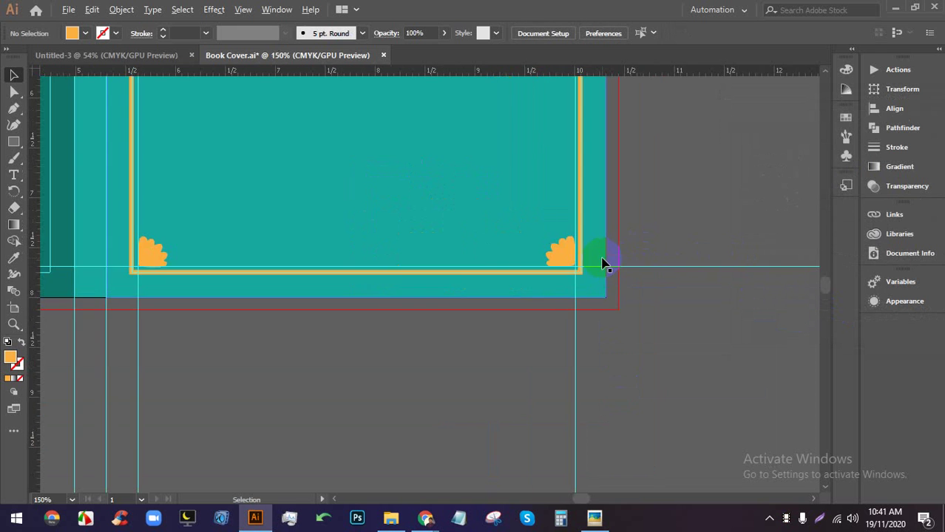
# Save the book cover document
pyautogui.moveTo(604, 264); pyautogui.dragTo(593, 355)
pyautogui.scroll(-4, 593, 355)
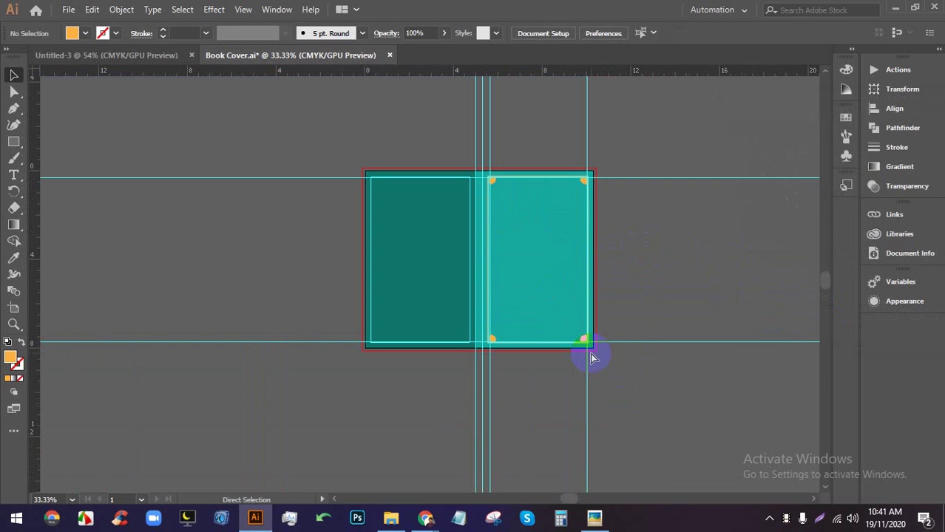
pyautogui.hotkey('ctrl', 's')
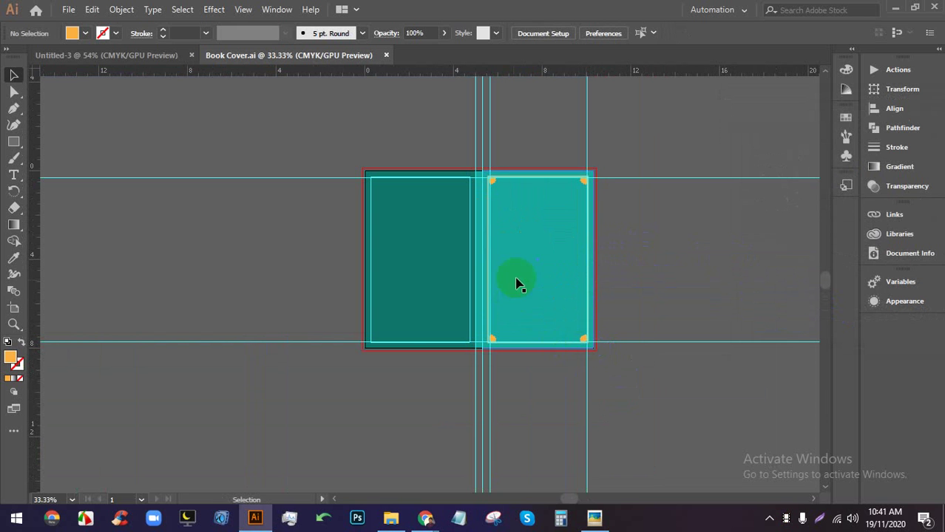
pyautogui.scroll(-1, 580, 251)
pyautogui.scroll(2, 614, 243)
pyautogui.moveTo(614, 242); pyautogui.dragTo(583, 307)
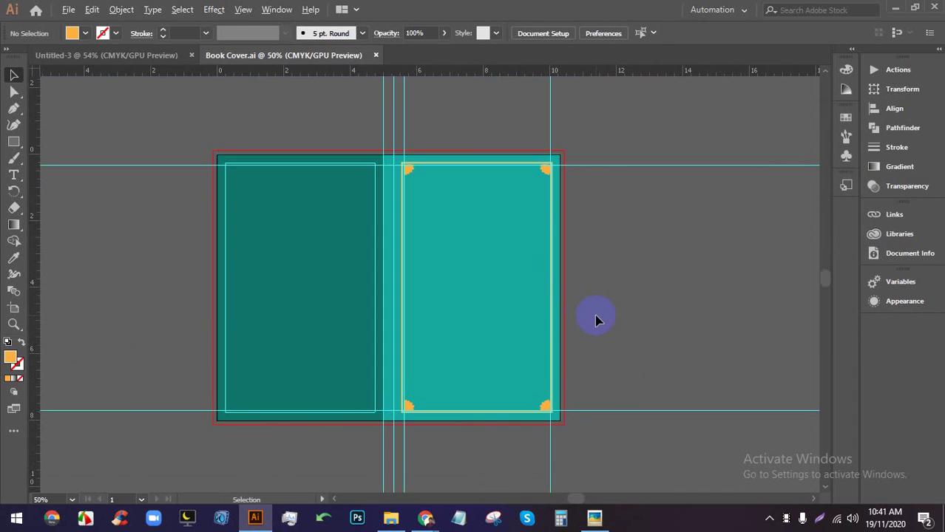
pyautogui.scroll(1, 597, 319)
pyautogui.scroll(4, 400, 122)
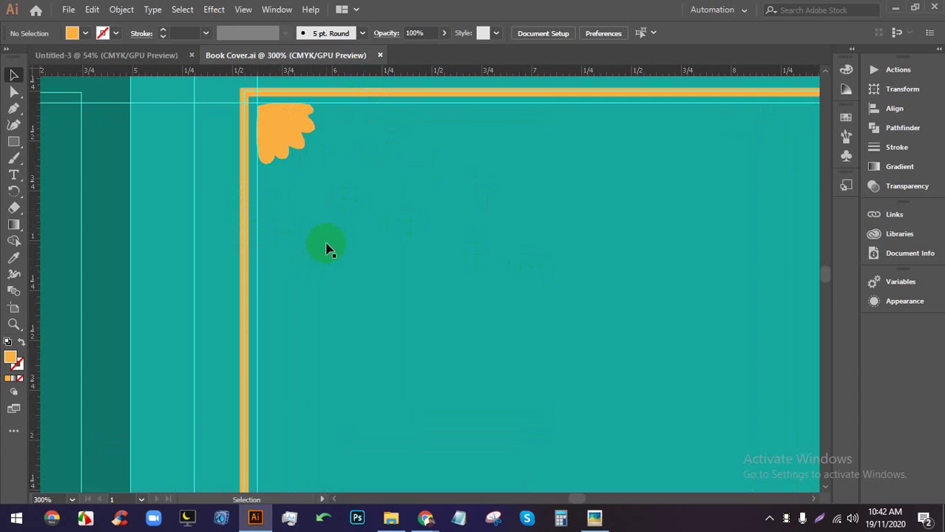
pyautogui.scroll(-3, 330, 250)
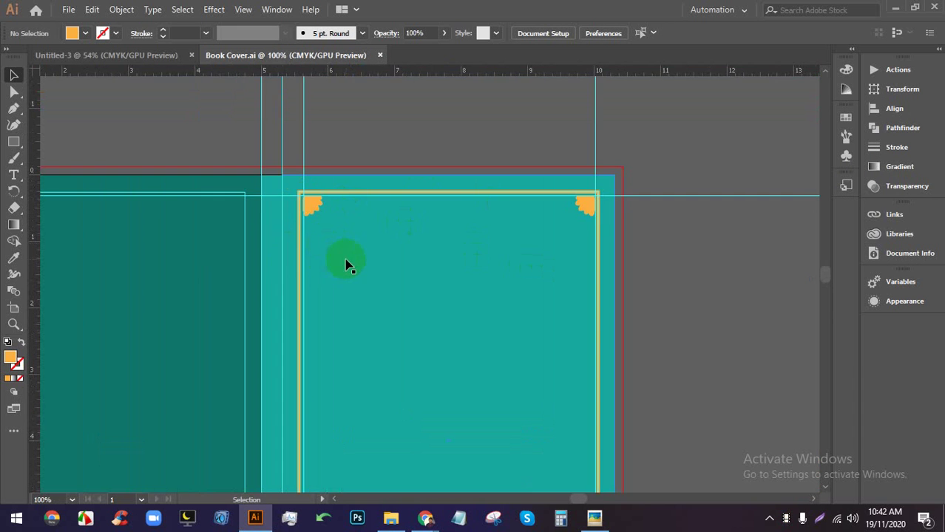
pyautogui.scroll(-1, 356, 238)
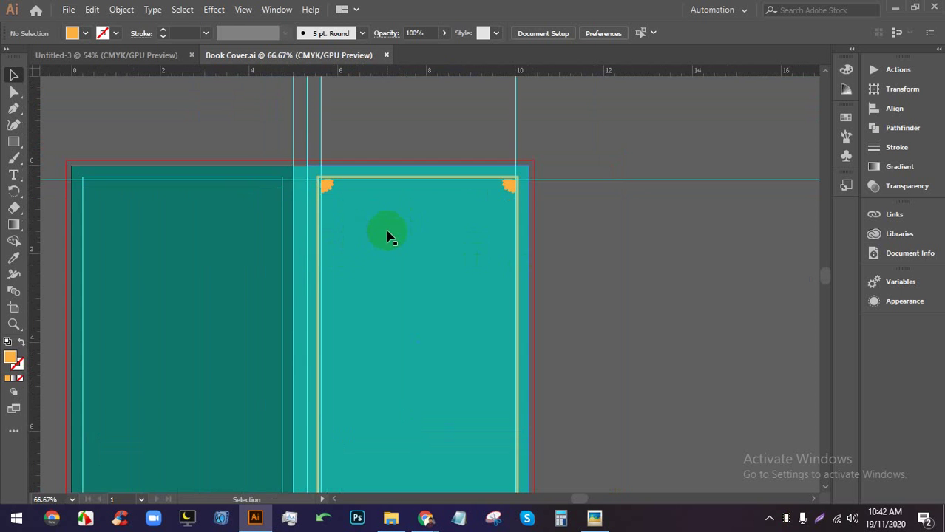
# Switch to Chrome and read the cover title "FOUR TEAMS" in the Facebook group chat brief, then check the posted book mockup
pyautogui.moveTo(411, 516)
pyautogui.click(369, 475)
pyautogui.click(19, 9)
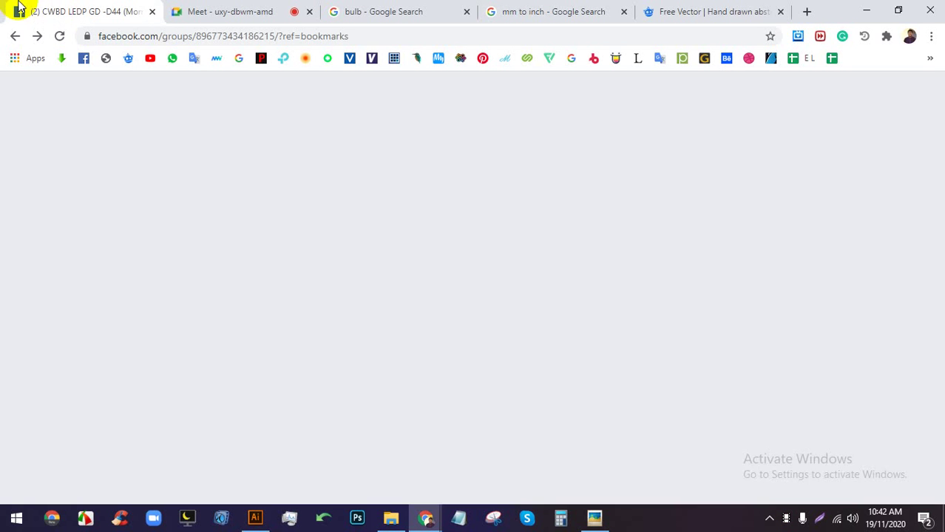
pyautogui.scroll(1, 658, 407)
pyautogui.scroll(2, 660, 406)
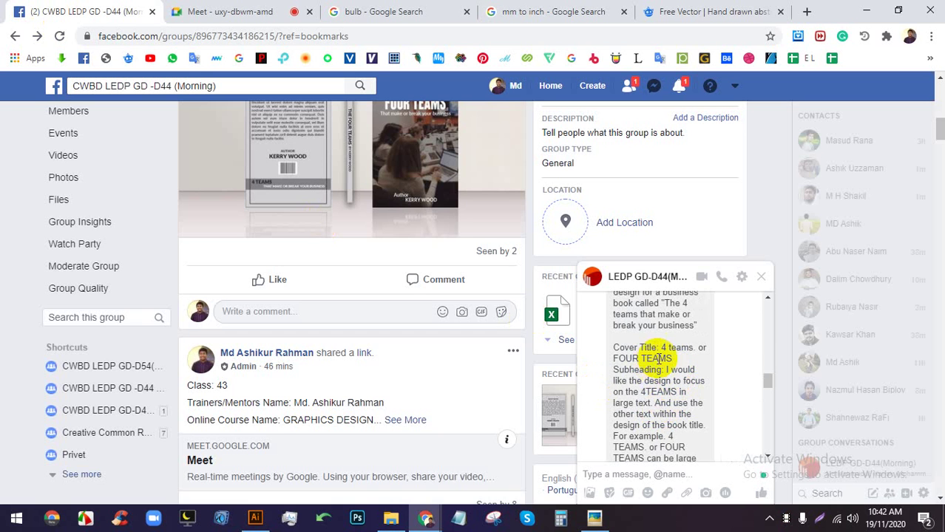
pyautogui.moveTo(660, 358); pyautogui.dragTo(616, 358)
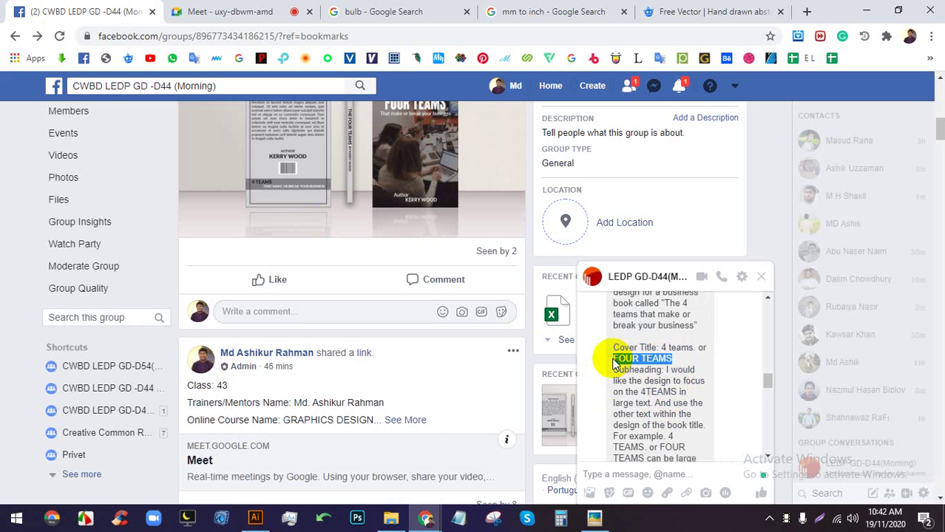
pyautogui.scroll(1, 436, 379)
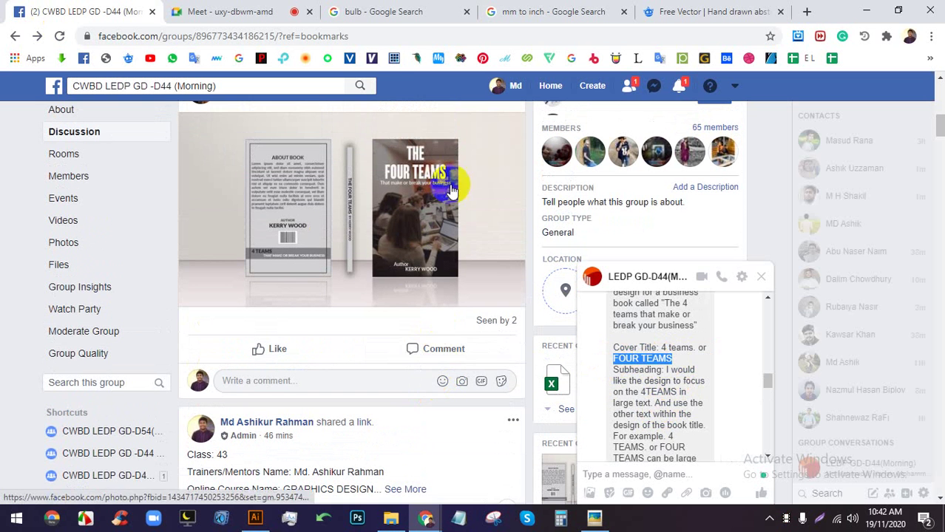
# Switch to Illustrator and paste the title "FOUR TEAMS" as a text object beside the front cover
pyautogui.click(255, 518)
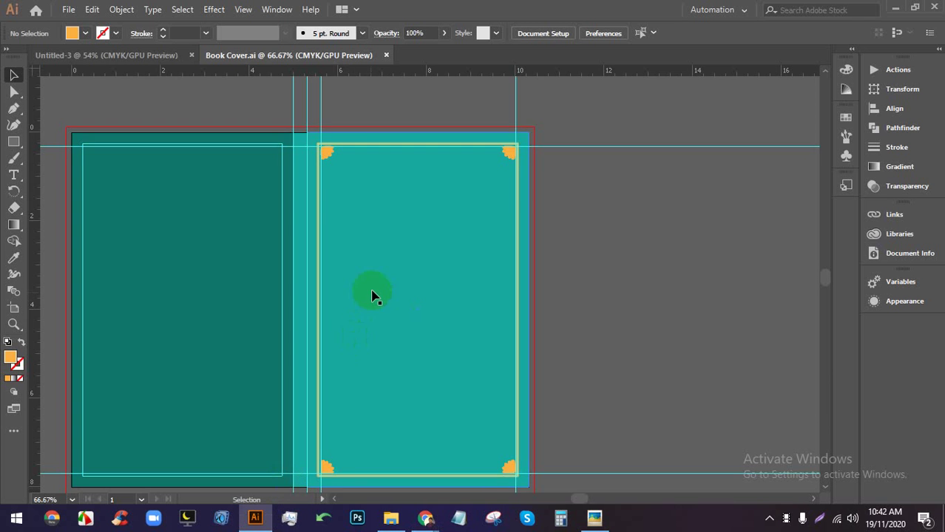
pyautogui.scroll(-1, 425, 217)
pyautogui.click(14, 175)
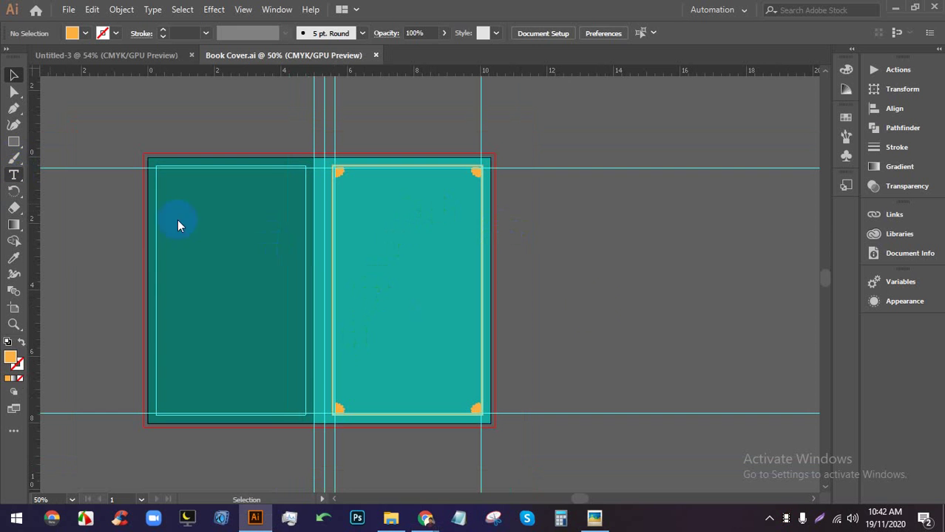
pyautogui.click(553, 244)
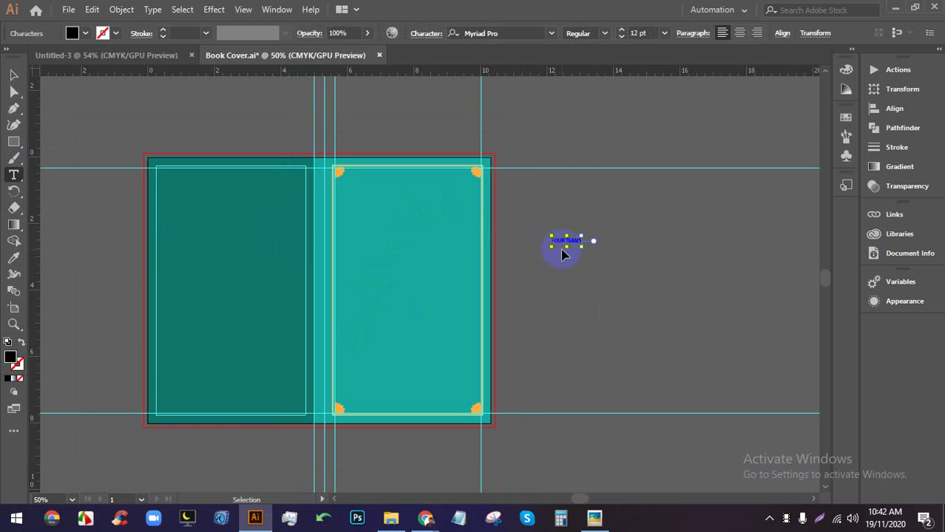
# Insert the word "THE" in capitals before "FOUR TEAMS" in the pasted title
pyautogui.scroll(4, 562, 255)
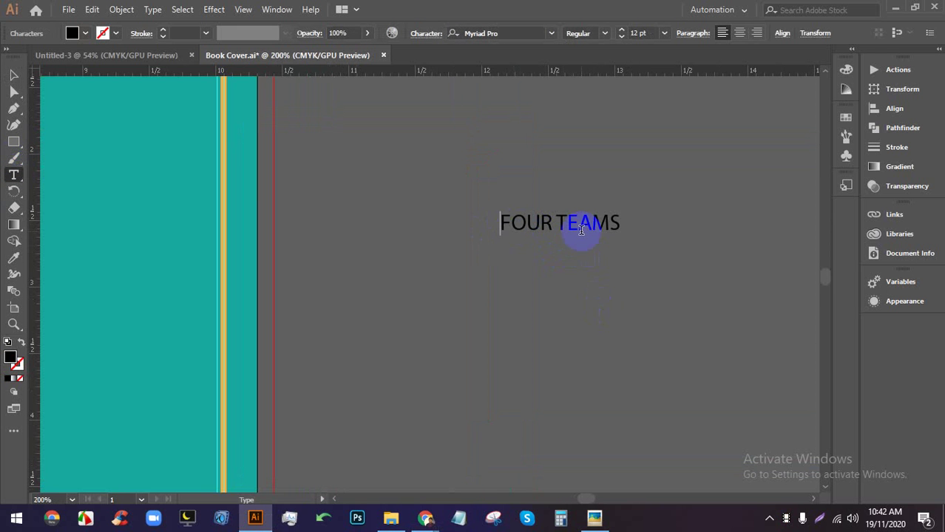
pyautogui.press('Left')
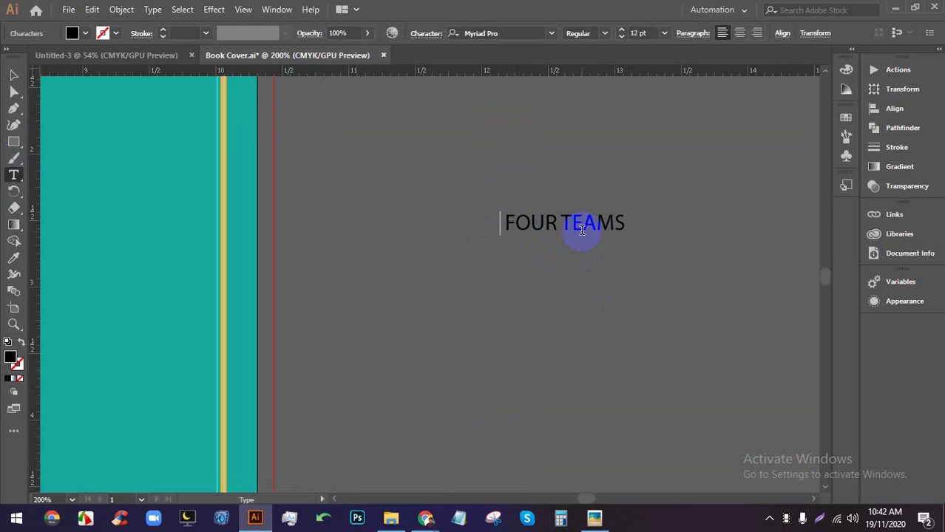
pyautogui.write('The')
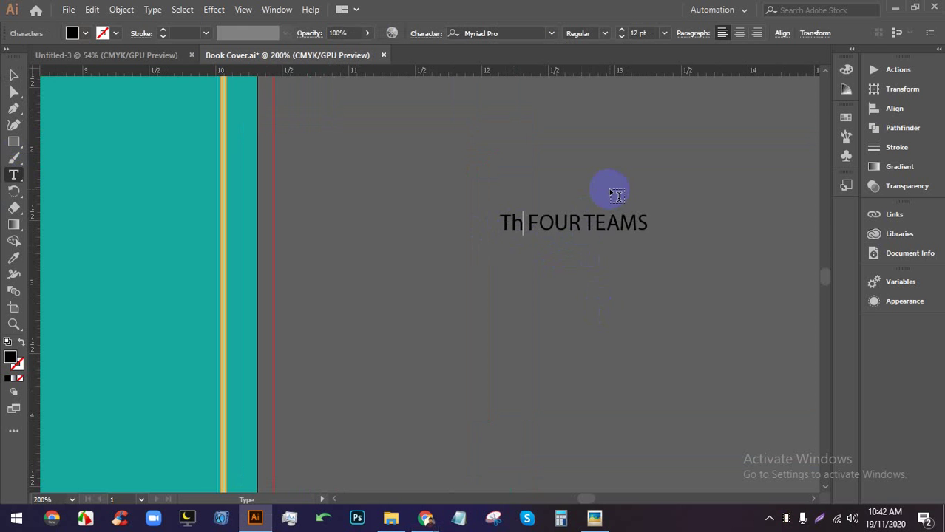
pyautogui.press('BackSpace')
pyautogui.press('BackSpace')
pyautogui.write('HE')
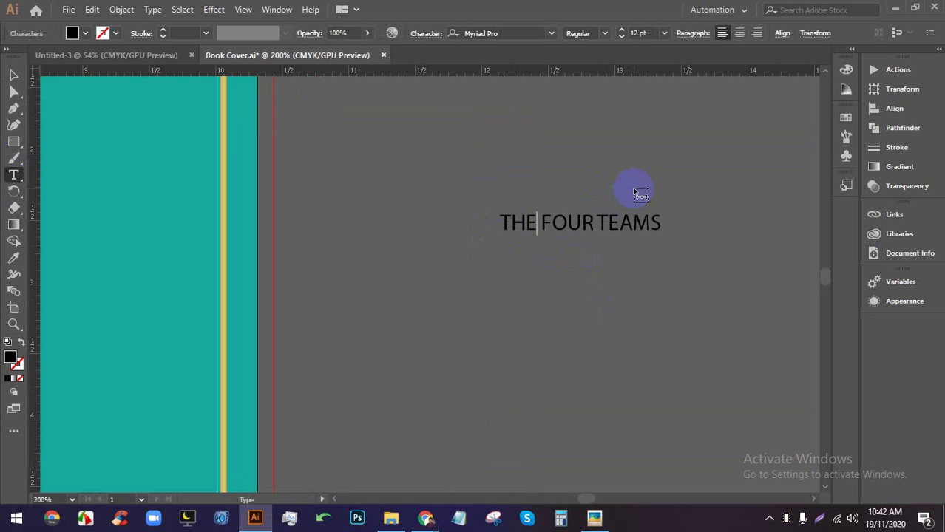
# Move the title text onto the upper part of the front cover
pyautogui.scroll(-4, 569, 150)
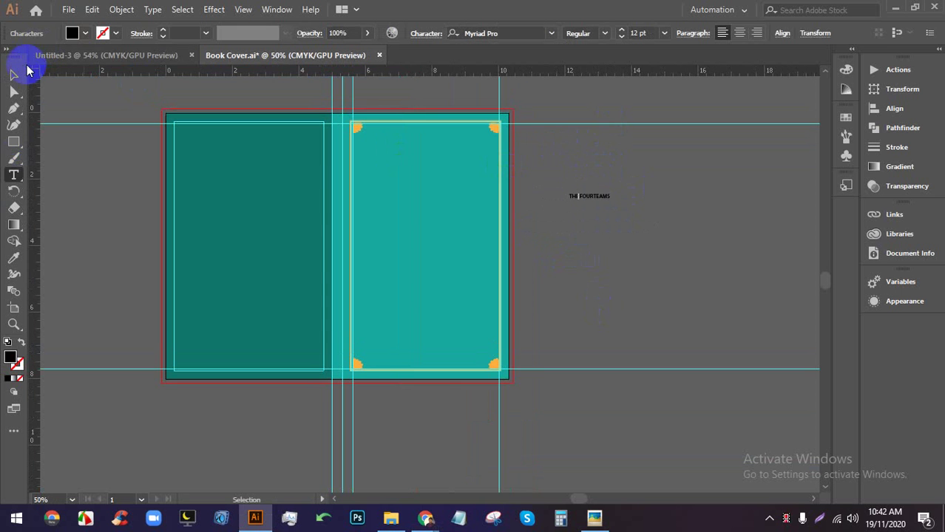
pyautogui.click(15, 74)
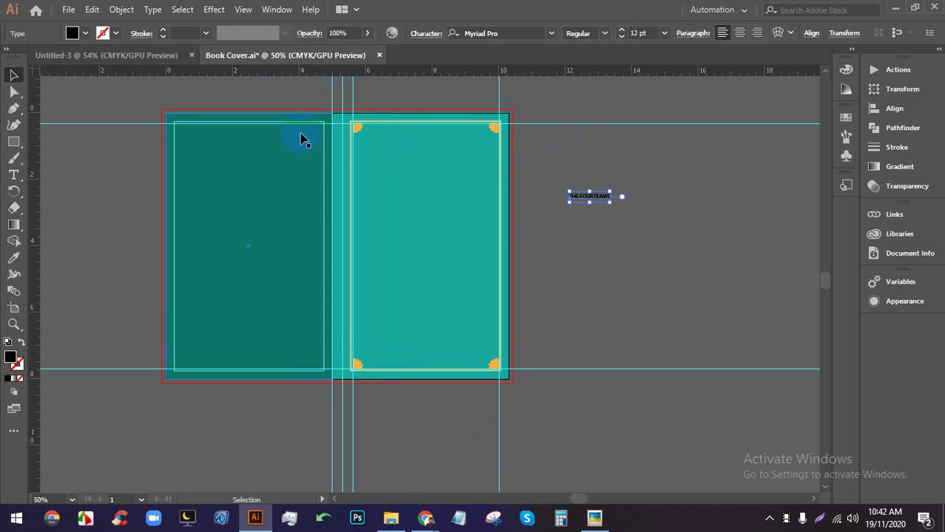
pyautogui.click(591, 195)
pyautogui.moveTo(580, 195); pyautogui.dragTo(416, 153)
# Scale the title up proportionally to about 66 pt and reposition it below the upper ornaments
pyautogui.scroll(3, 433, 148)
pyautogui.scroll(1, 411, 234)
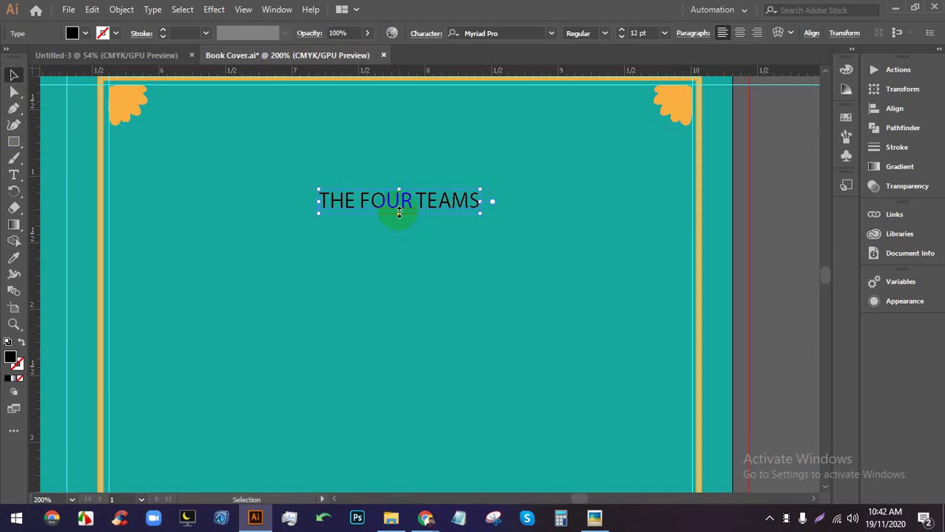
pyautogui.moveTo(398, 214); pyautogui.dragTo(388, 311)
pyautogui.scroll(-2, 395, 244)
pyautogui.moveTo(400, 252); pyautogui.dragTo(484, 238)
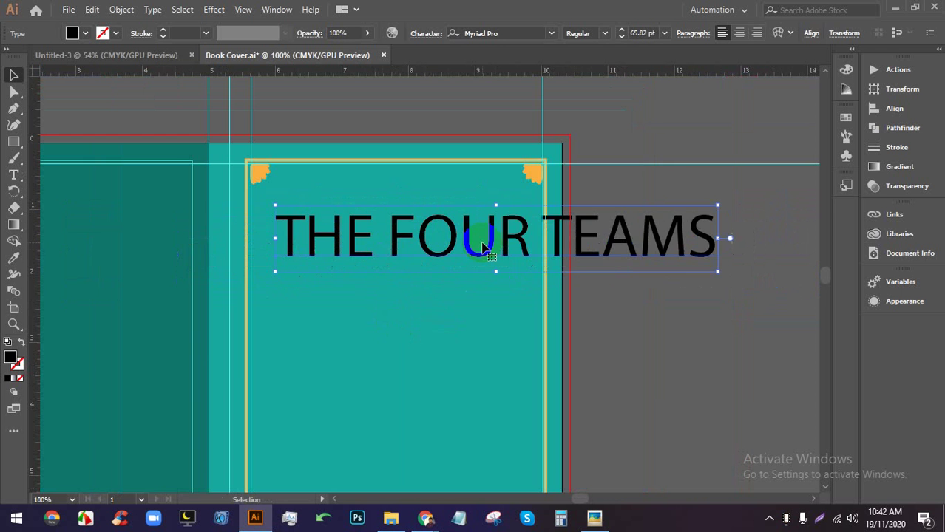
# Break the title into two lines before "FOUR" and centre-align both lines
pyautogui.tripleClick(391, 235)
pyautogui.click(392, 235)
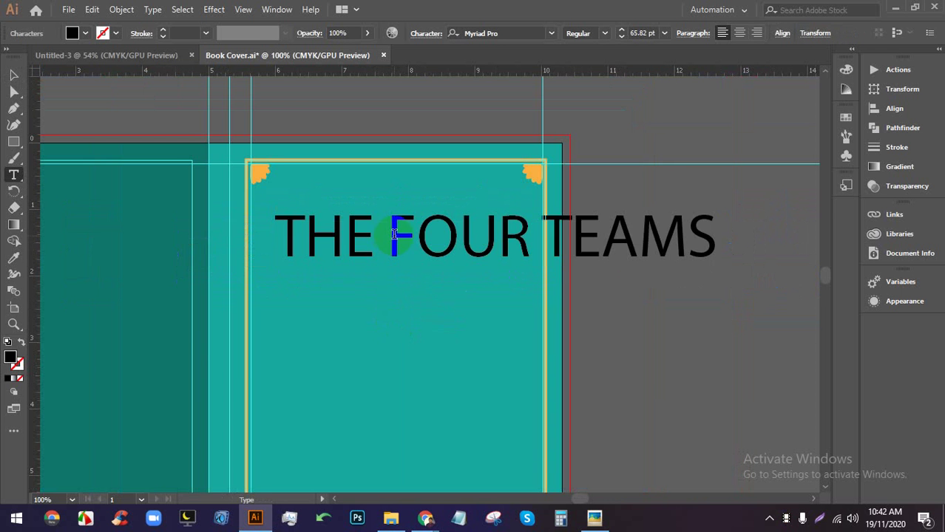
pyautogui.press('Return')
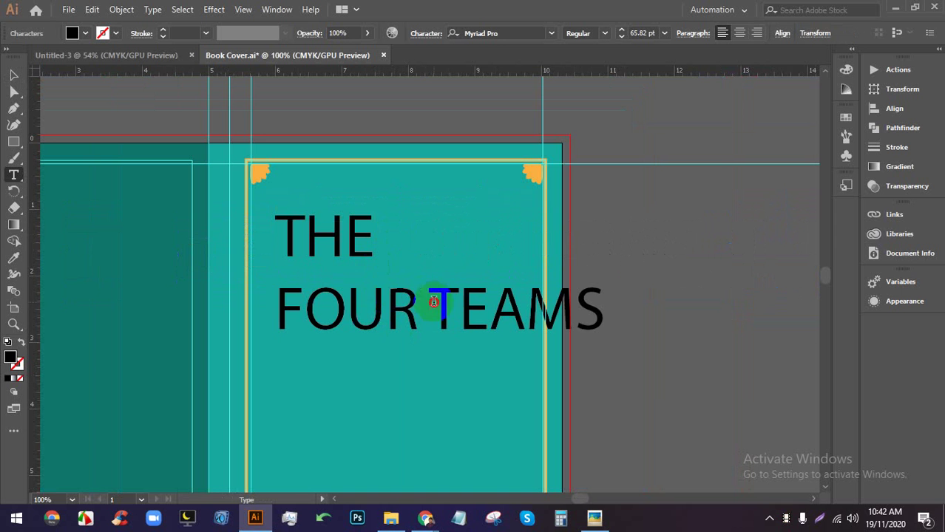
pyautogui.moveTo(575, 309); pyautogui.dragTo(238, 239)
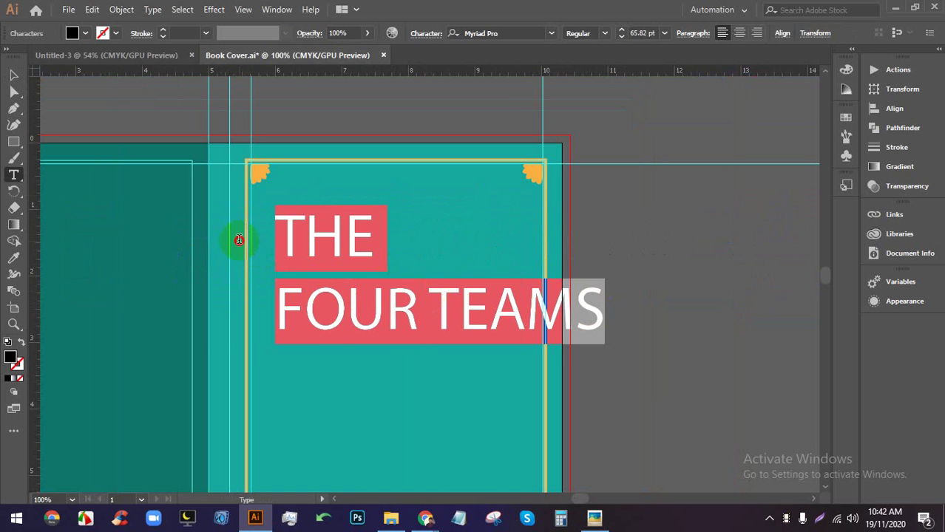
pyautogui.click(737, 33)
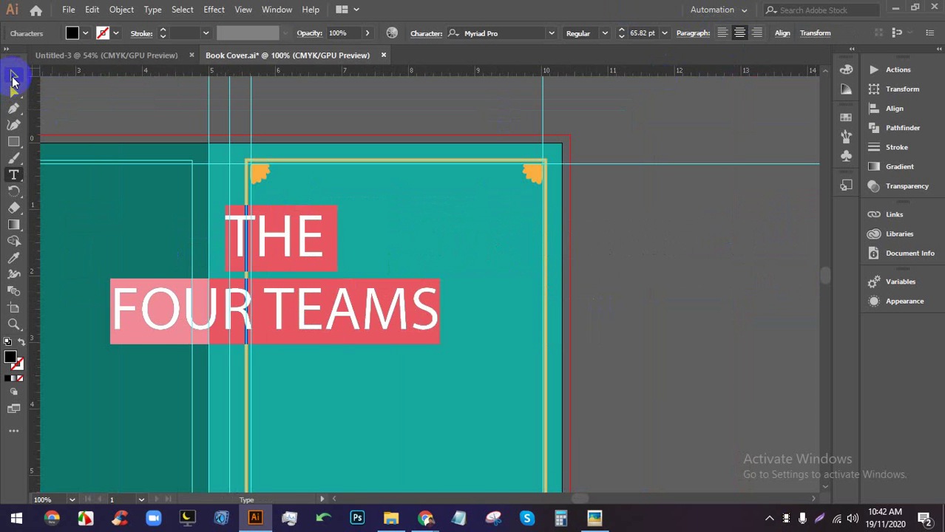
# Scale the two-line title down to about 55 pt and centre it inside the orange border near the cover's upper edge
pyautogui.click(14, 75)
pyautogui.moveTo(309, 306); pyautogui.dragTo(418, 301)
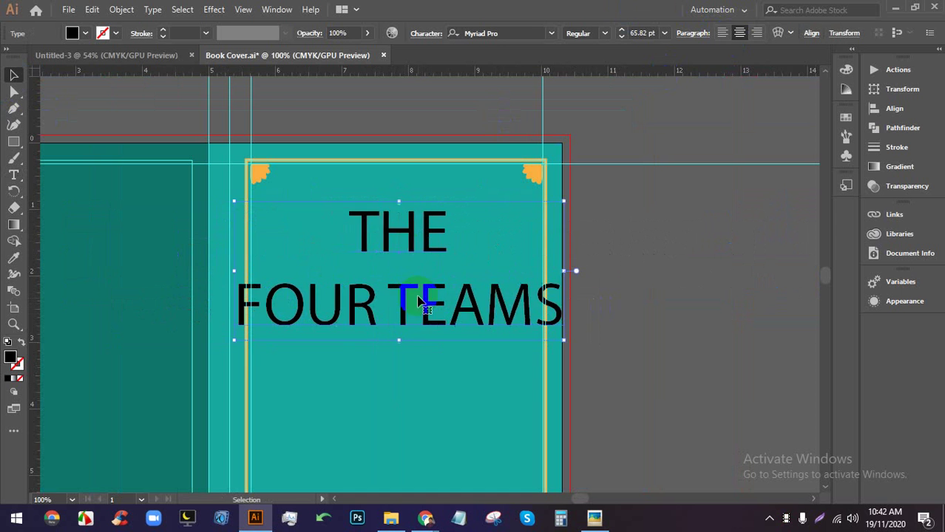
pyautogui.moveTo(396, 205); pyautogui.dragTo(396, 224)
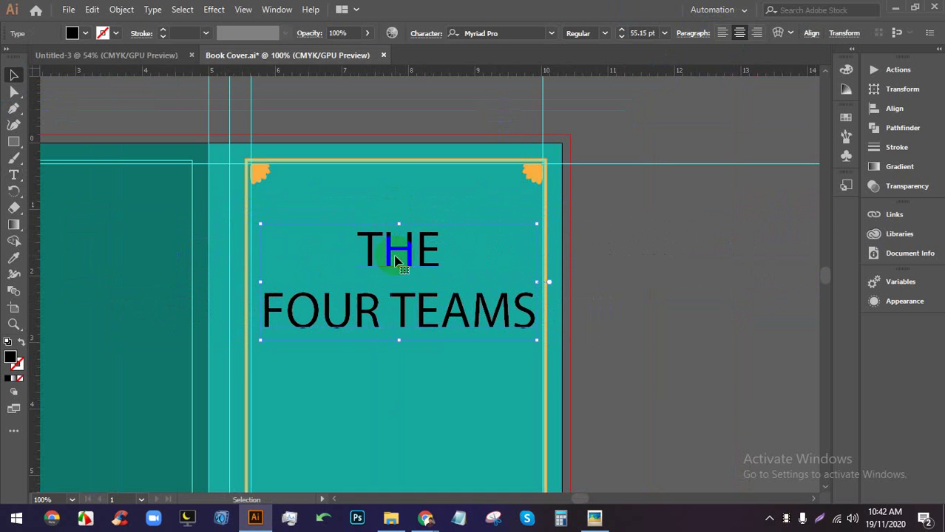
pyautogui.moveTo(395, 277); pyautogui.dragTo(400, 266)
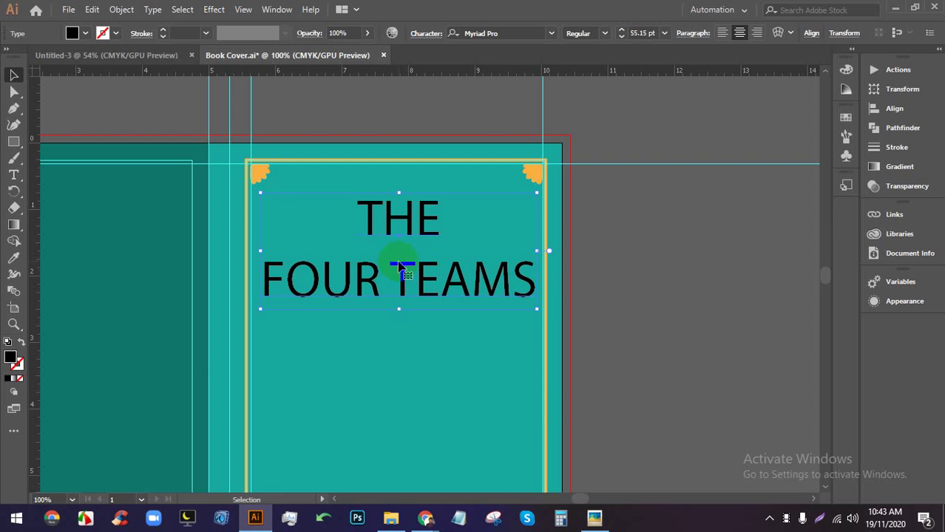
# Preview fonts on the title and apply Bangle Normal
pyautogui.scroll(-1, 439, 264)
pyautogui.scroll(2, 414, 264)
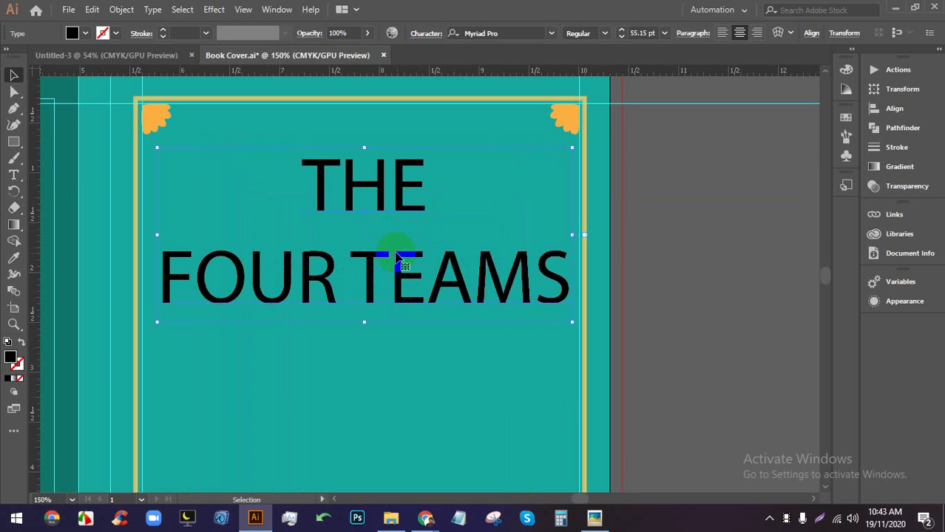
pyautogui.click(552, 33)
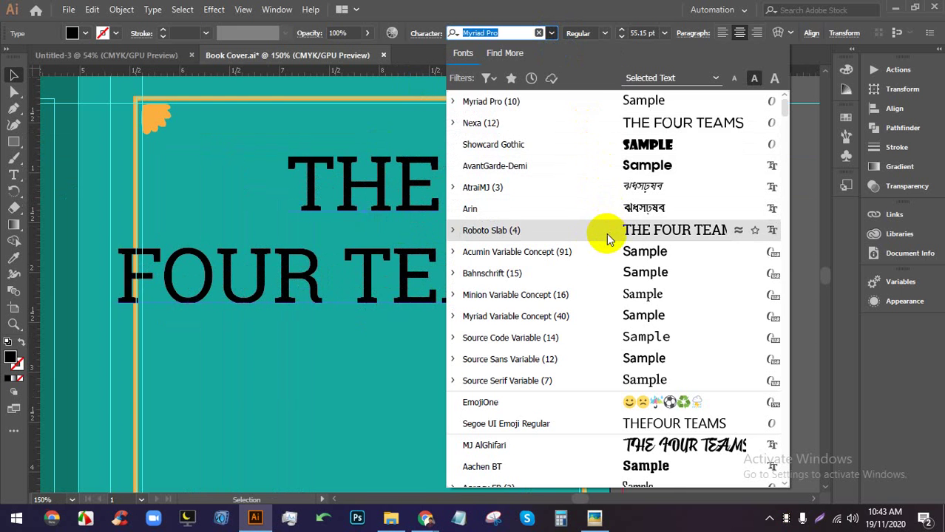
pyautogui.scroll(-3, 617, 273)
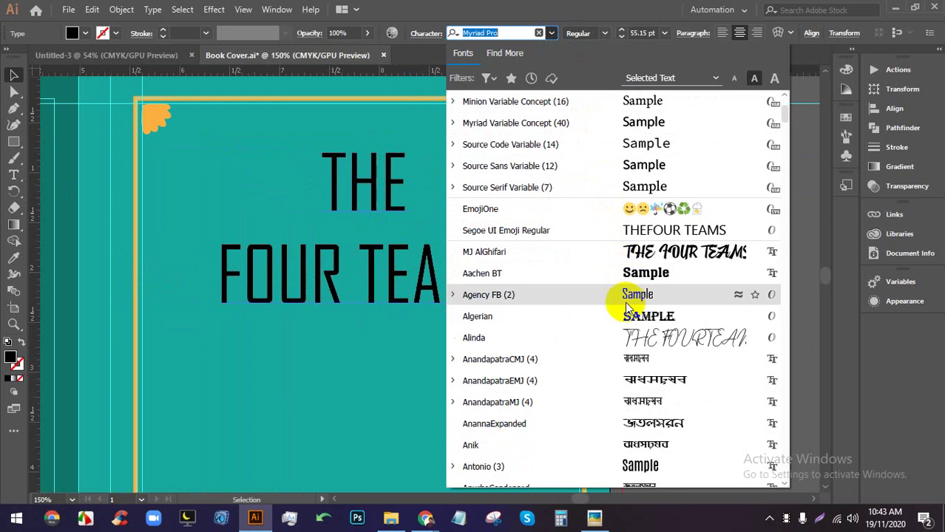
pyautogui.scroll(-3, 624, 302)
pyautogui.scroll(-2, 635, 292)
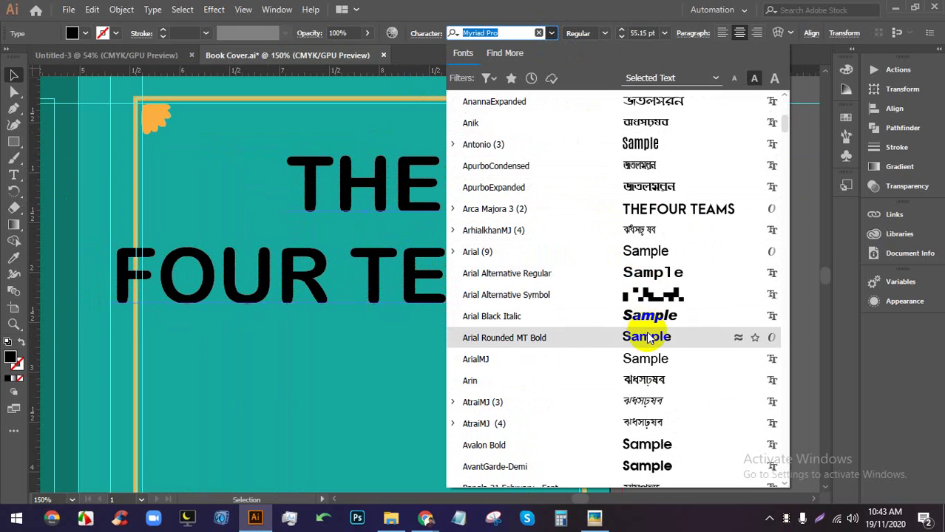
pyautogui.scroll(-2, 648, 337)
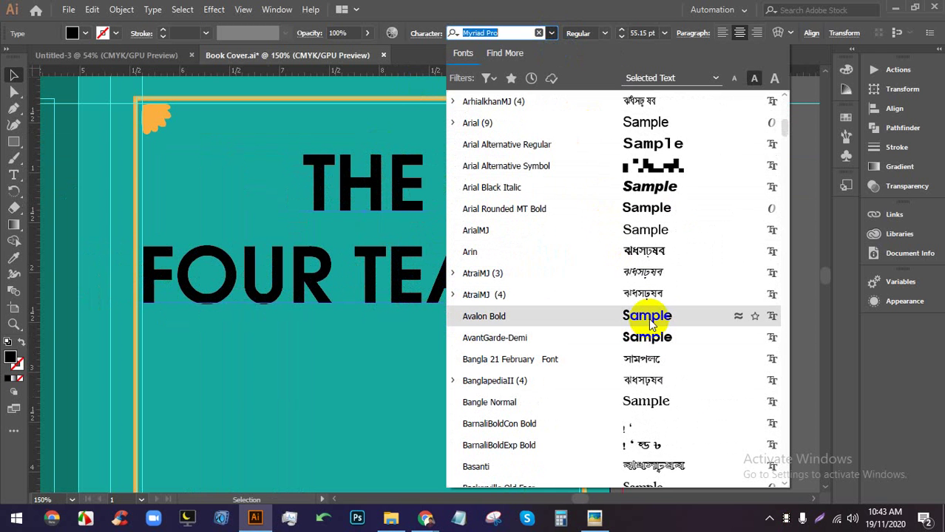
pyautogui.scroll(-2, 649, 337)
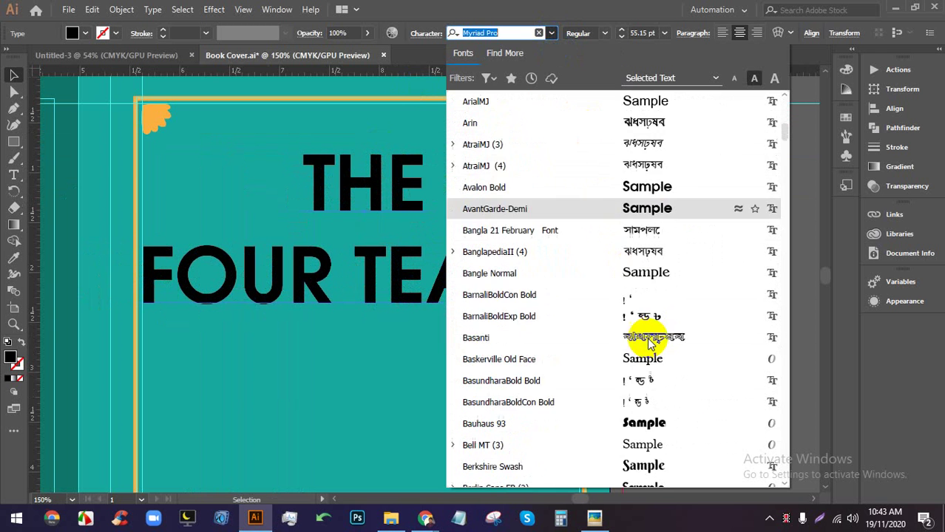
pyautogui.click(658, 274)
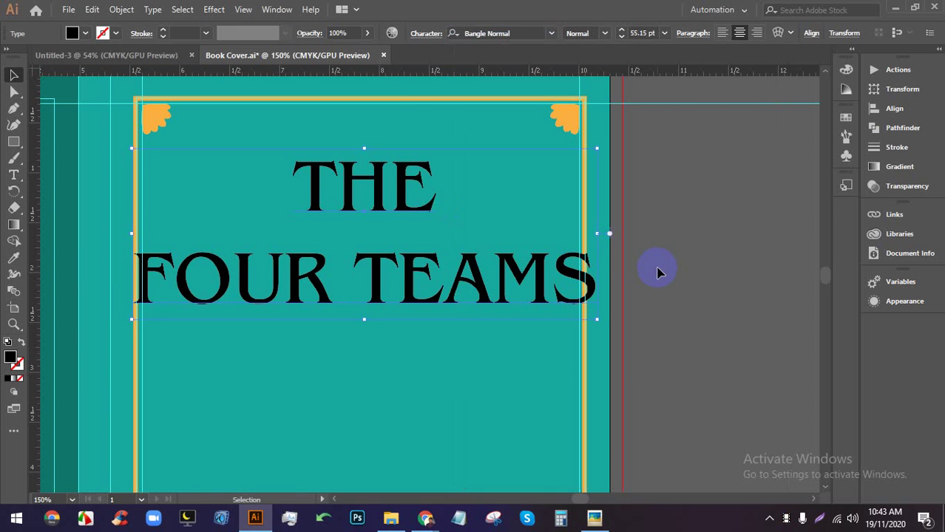
# Scale the title down to about 48 pt so it fits inside the orange border, and deselect it
pyautogui.click(715, 277)
pyautogui.moveTo(363, 153); pyautogui.dragTo(362, 199)
pyautogui.click(695, 271)
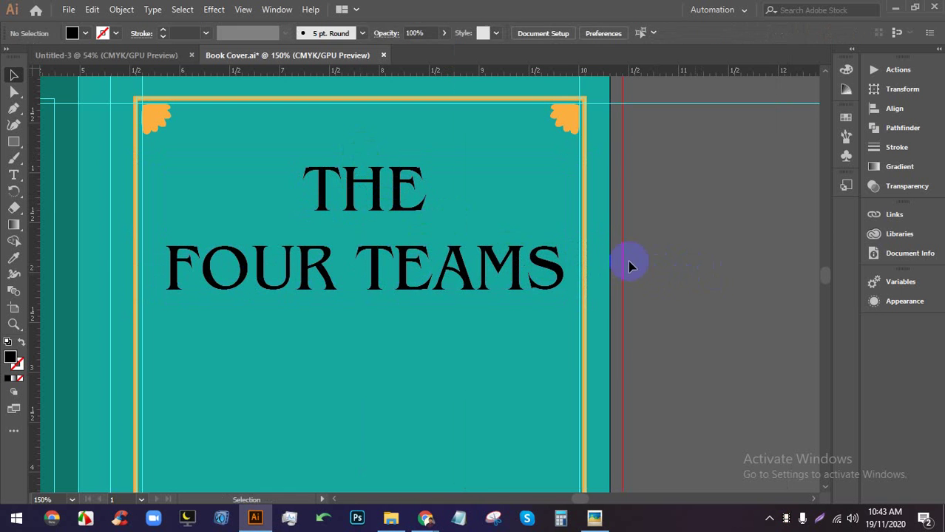
# Set the tracking of the word "THE" in the title to 182
pyautogui.doubleClick(358, 186)
pyautogui.click(392, 180)
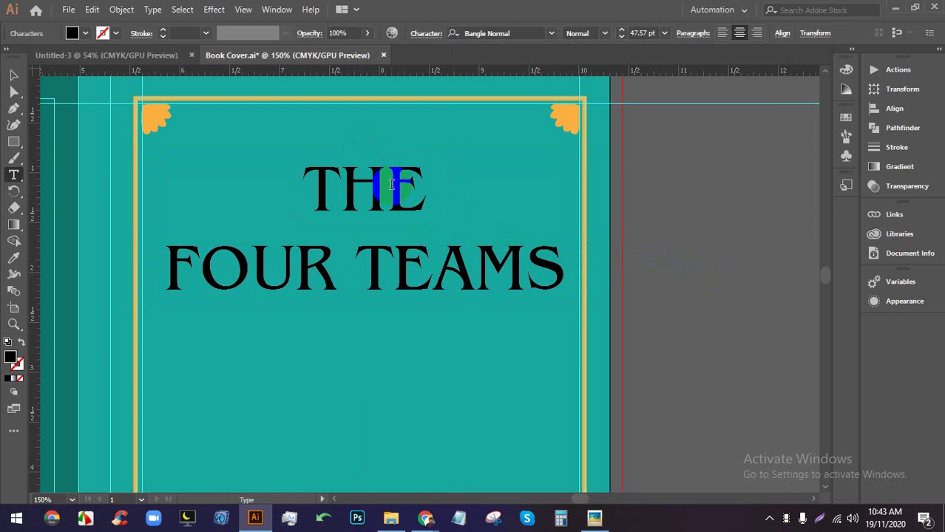
pyautogui.doubleClick(349, 190)
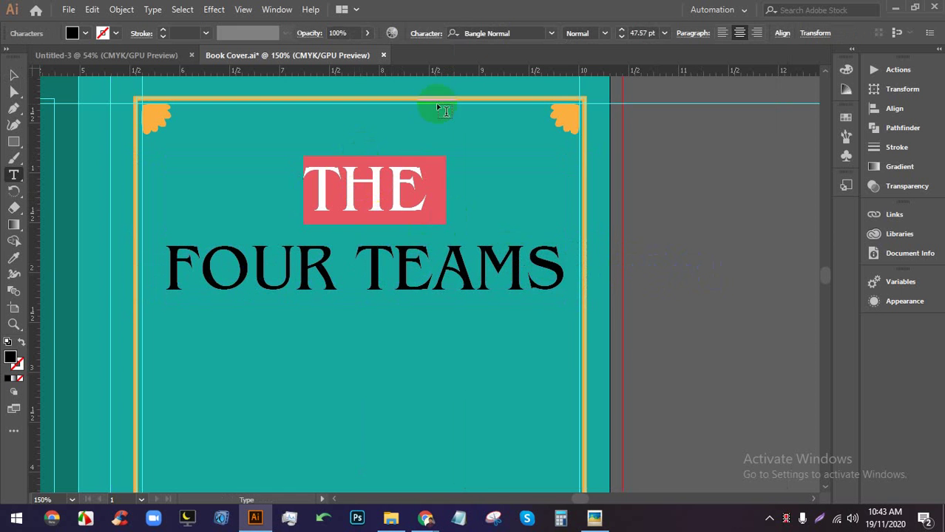
pyautogui.click(420, 34)
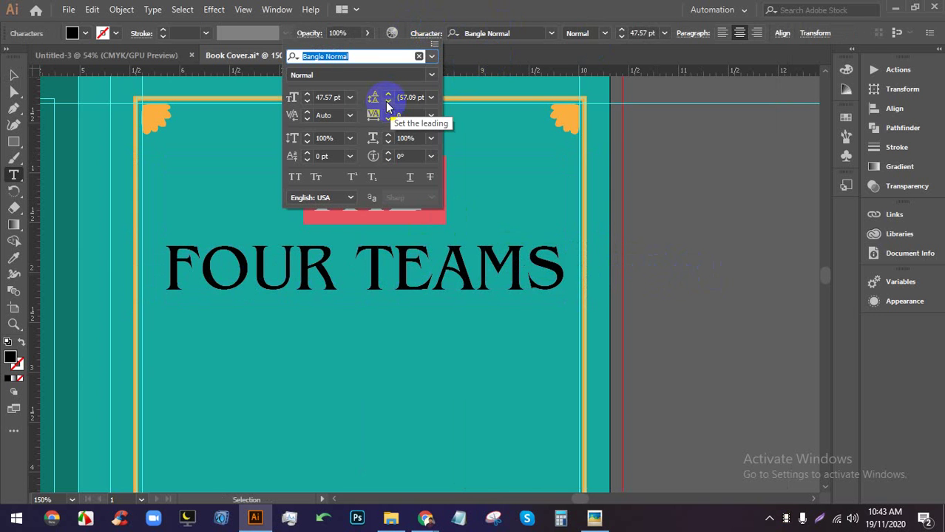
pyautogui.click(402, 116)
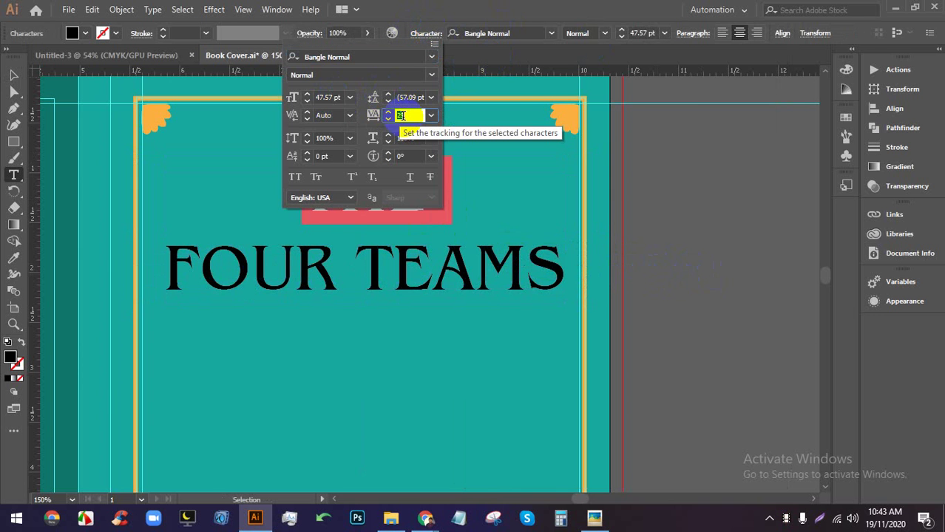
pyautogui.write('50')
pyautogui.press('Return')
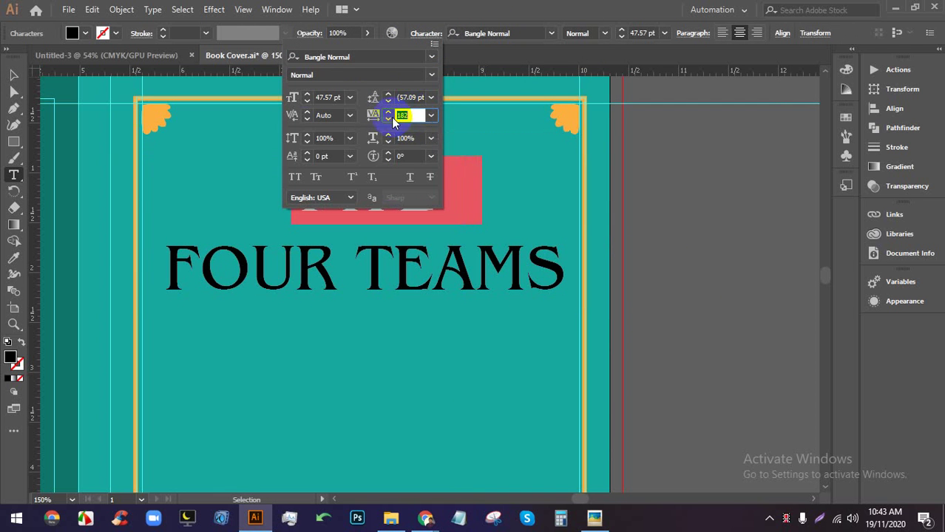
pyautogui.click(12, 77)
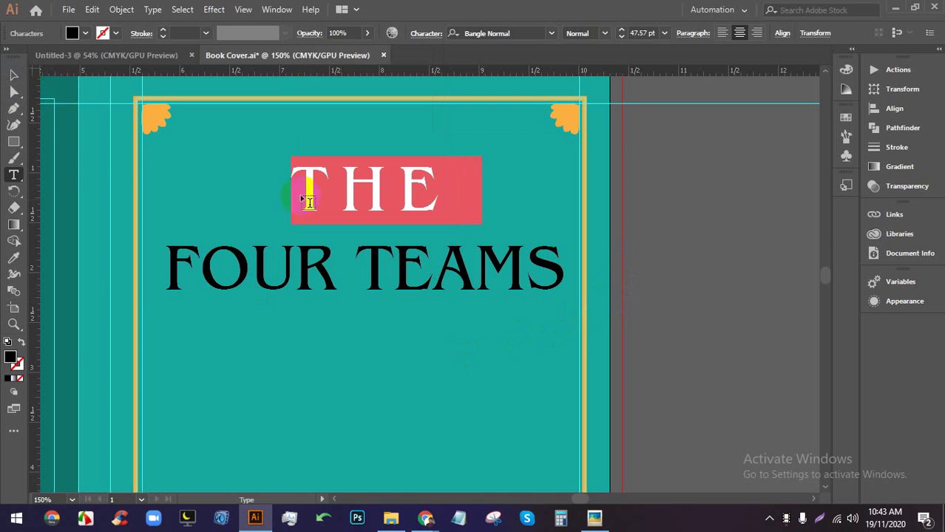
pyautogui.click(13, 75)
# Set the tracking of the title's second line, "FOUR TEAMS", to -37
pyautogui.doubleClick(402, 264)
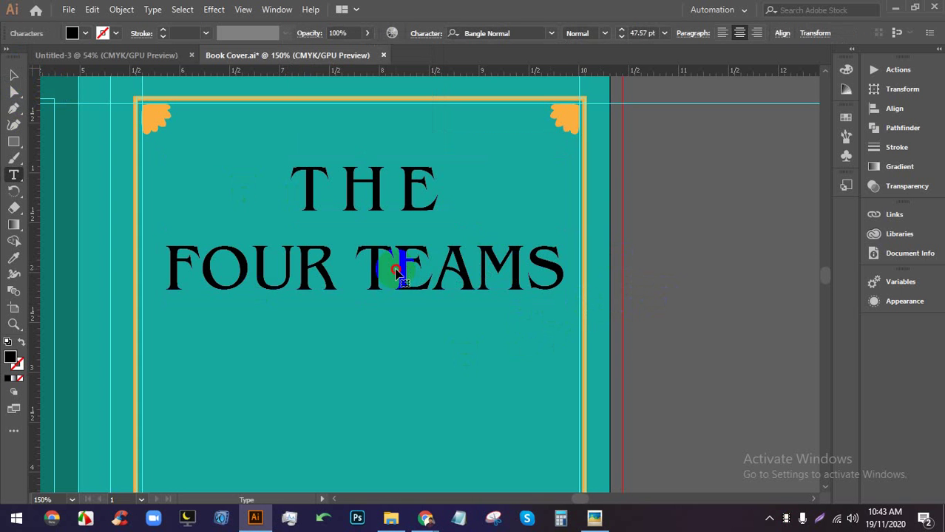
pyautogui.tripleClick(396, 265)
pyautogui.click(414, 41)
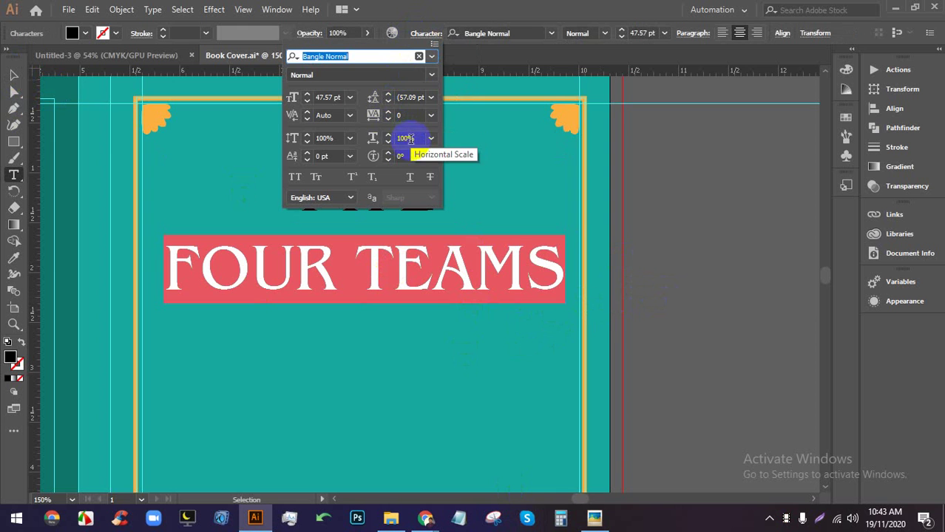
pyautogui.click(406, 138)
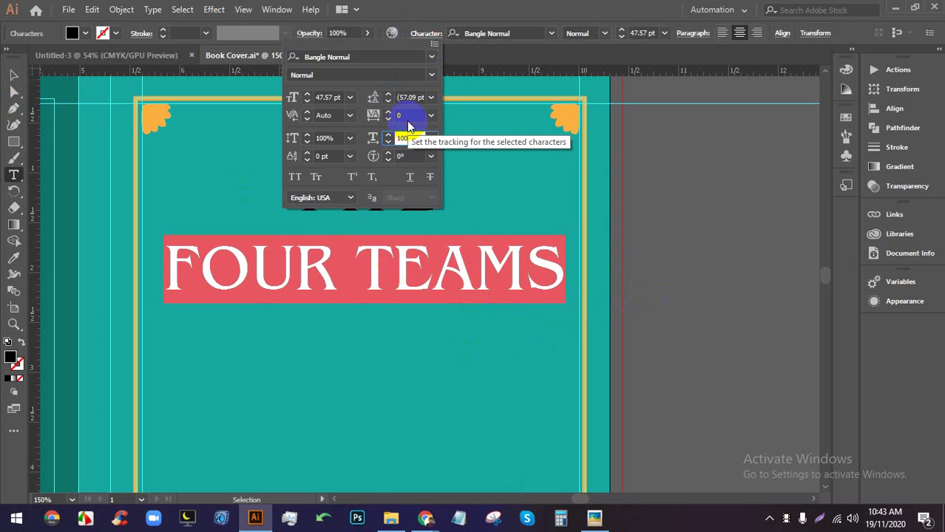
pyautogui.click(411, 115)
pyautogui.scroll(-20, 413, 114)
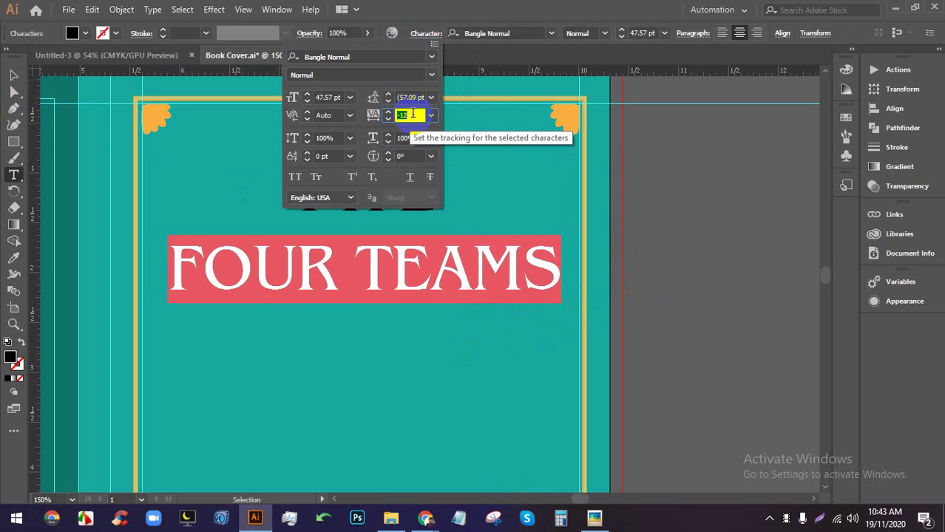
pyautogui.scroll(-12, 412, 114)
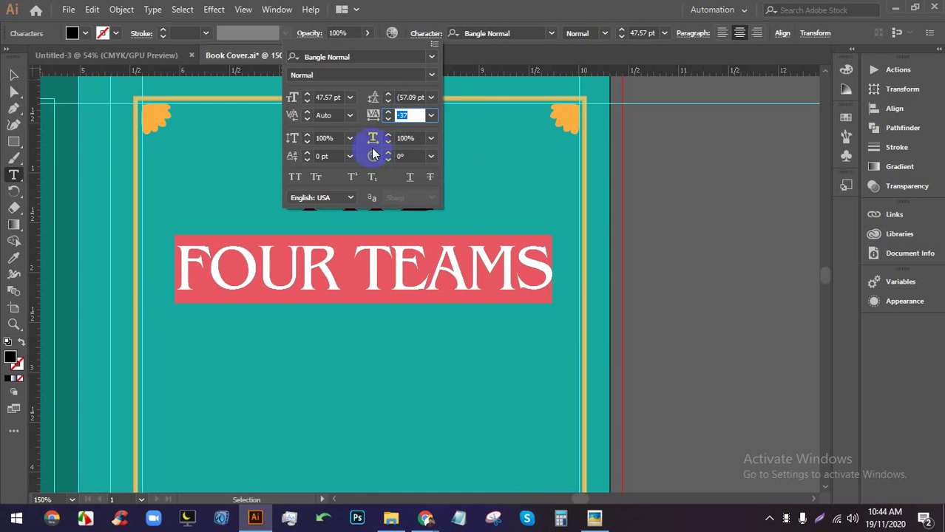
pyautogui.click(406, 35)
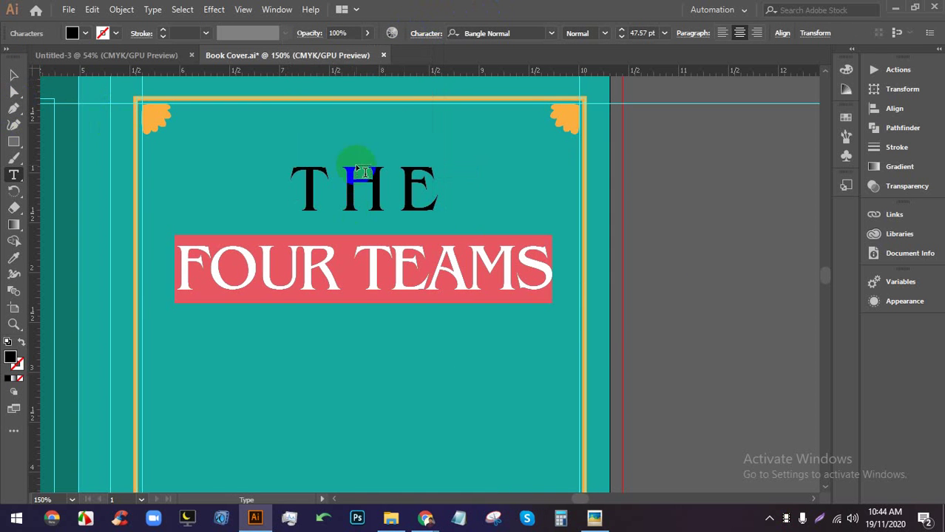
# Set the leading of the "FOUR TEAMS" line to 39 pt and finish editing the title text
pyautogui.click(415, 35)
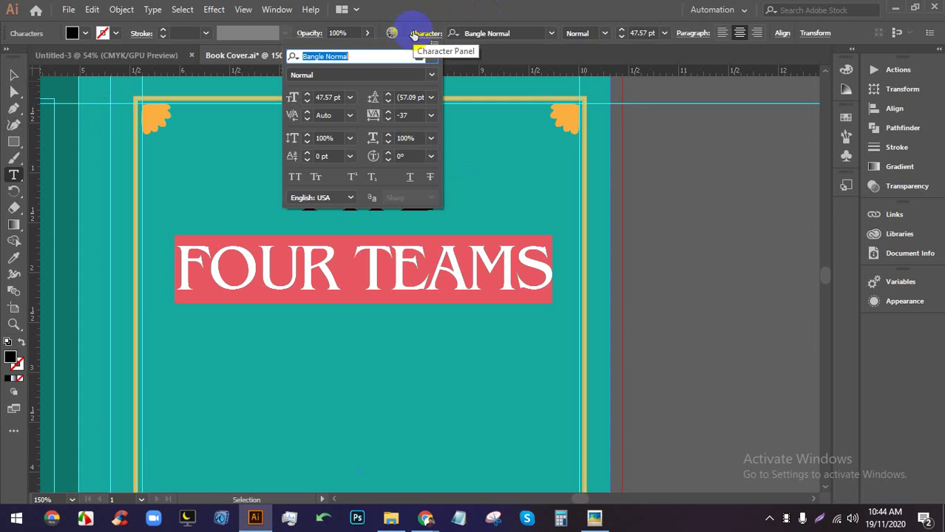
pyautogui.click(403, 98)
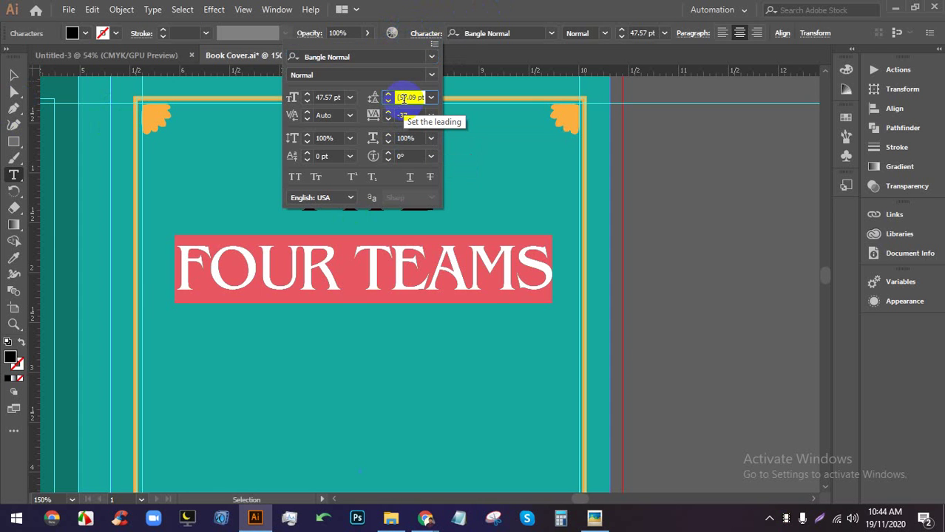
pyautogui.scroll(-18, 403, 98)
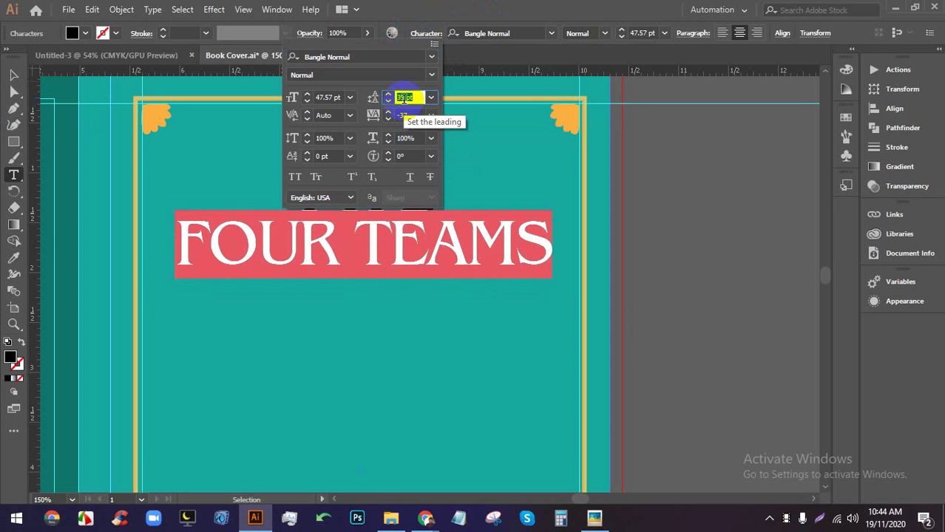
pyautogui.click(16, 75)
pyautogui.click(601, 272)
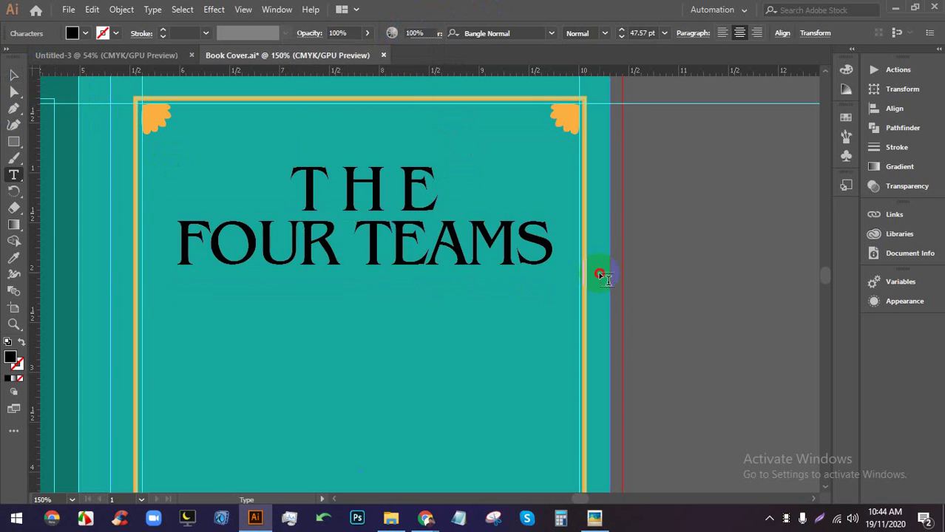
pyautogui.click(11, 73)
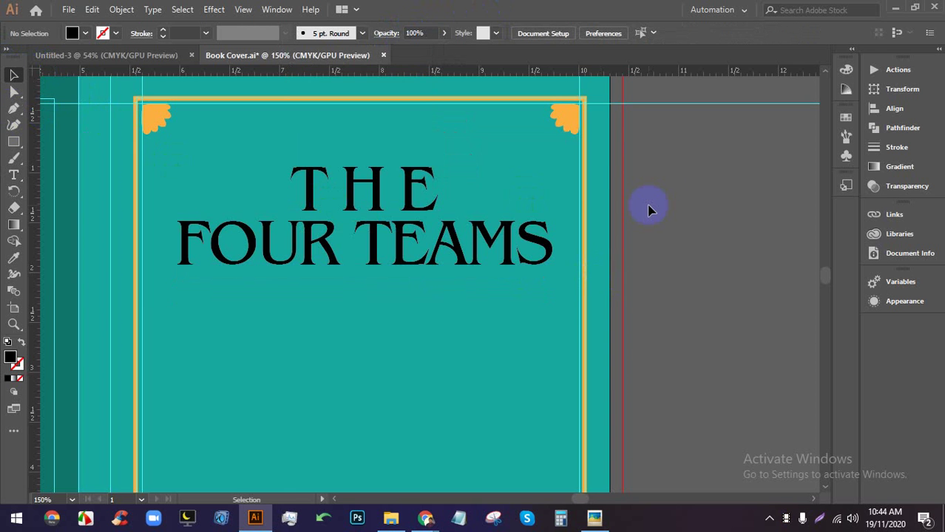
pyautogui.moveTo(648, 211); pyautogui.dragTo(665, 270)
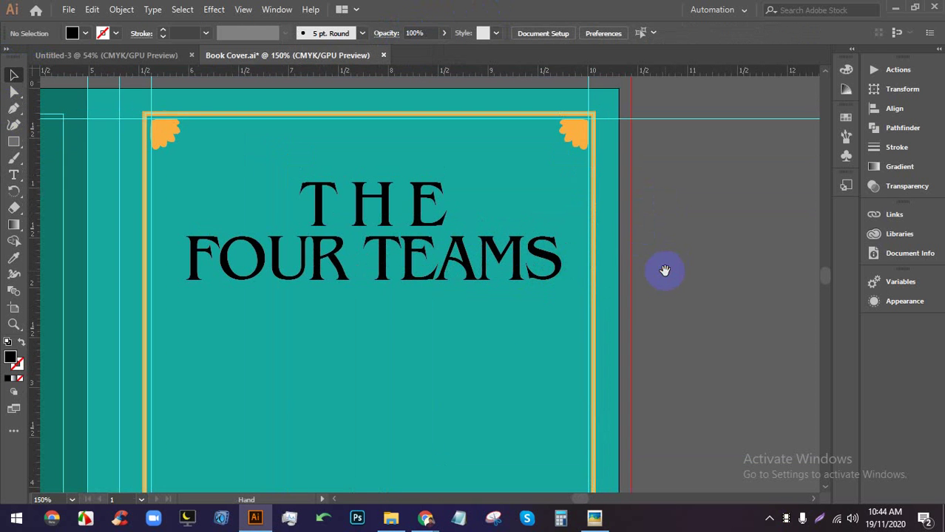
# Switch to Chrome, search Google for "Golden gradient" in a new tab, and open the Shutterstock striped gold gradient image preview
pyautogui.click(547, 262)
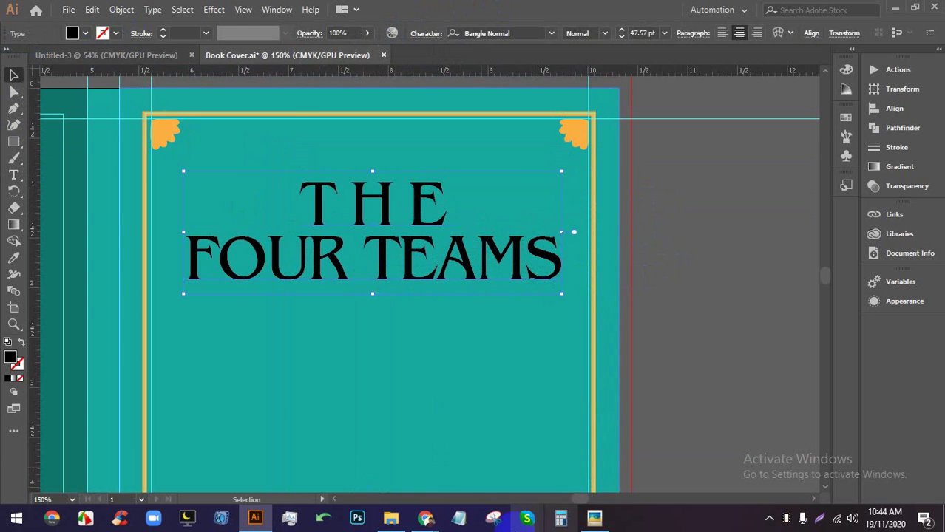
pyautogui.click(391, 517)
pyautogui.moveTo(429, 520)
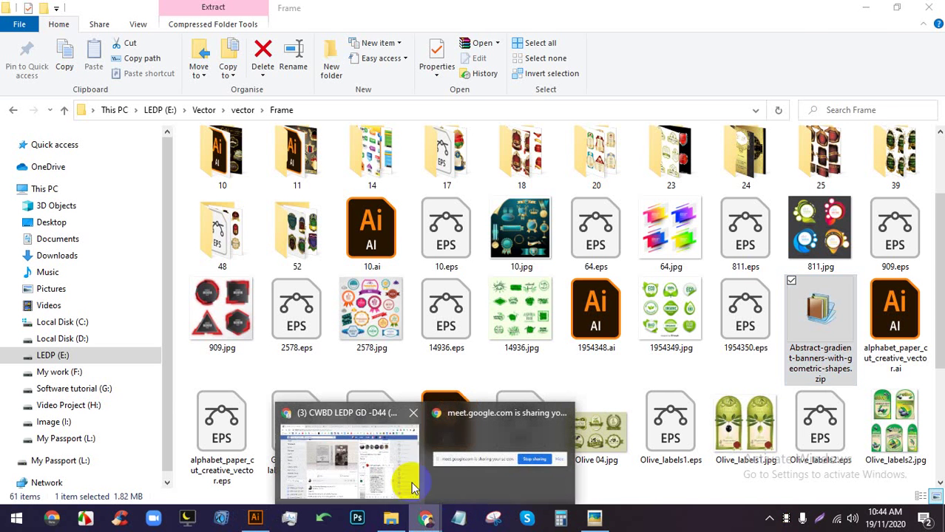
pyautogui.click(394, 480)
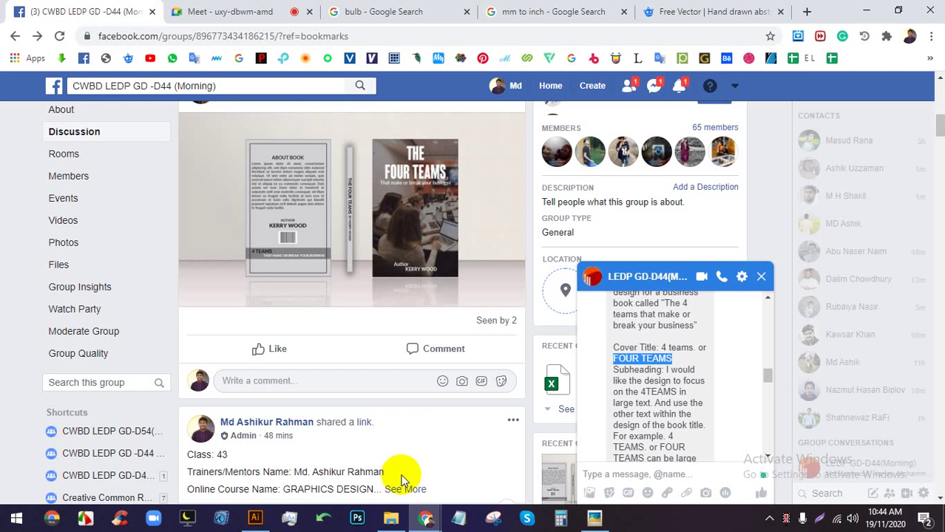
pyautogui.click(805, 11)
pyautogui.click(646, 292)
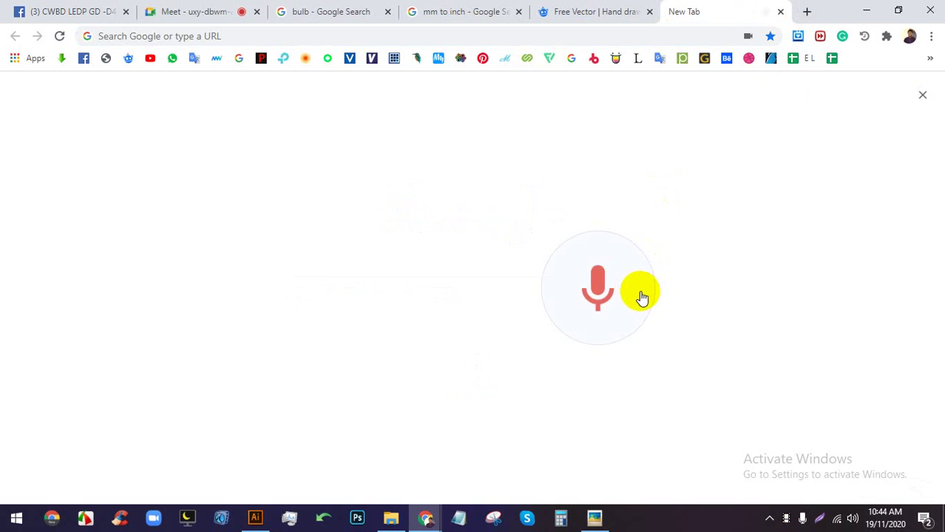
pyautogui.click(628, 323)
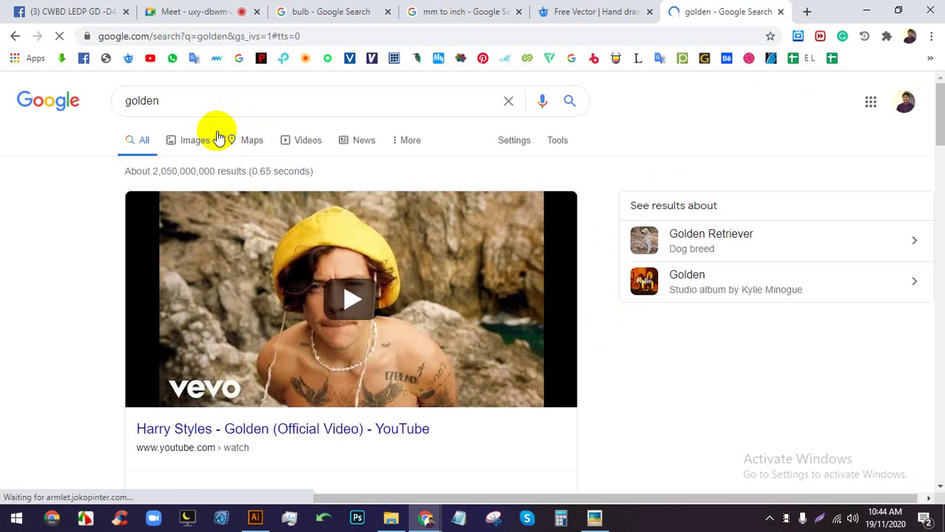
pyautogui.click(541, 102)
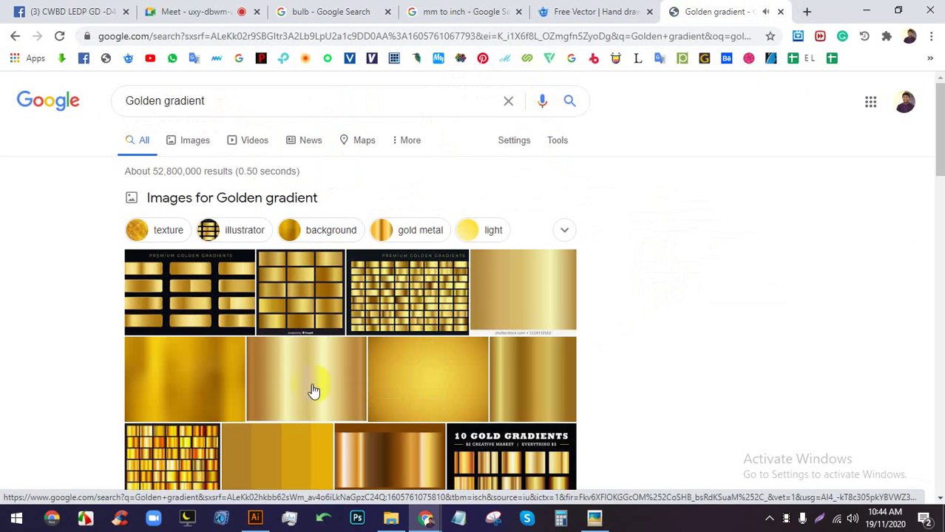
pyautogui.click(379, 383)
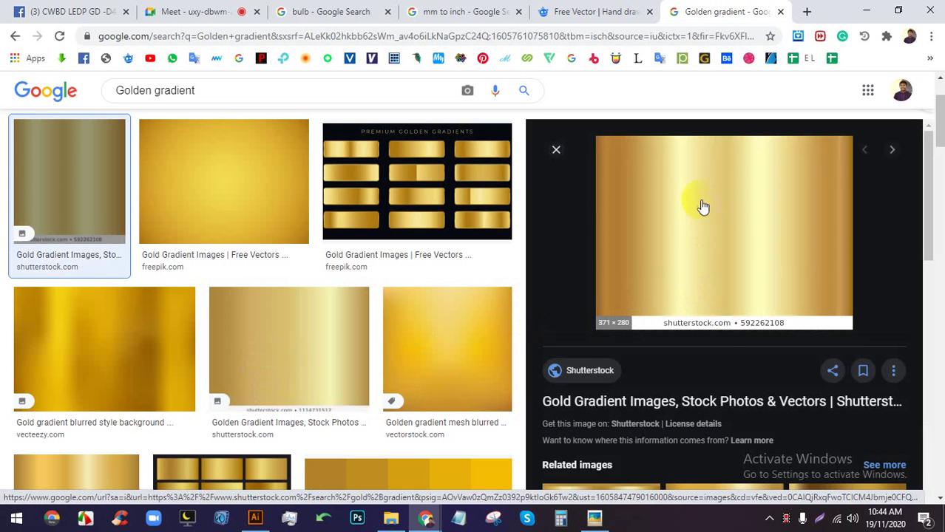
# Copy the gold gradient image, paste it into the Illustrator book cover document, and place it outside the artboard beside the front cover
pyautogui.rightClick(703, 207)
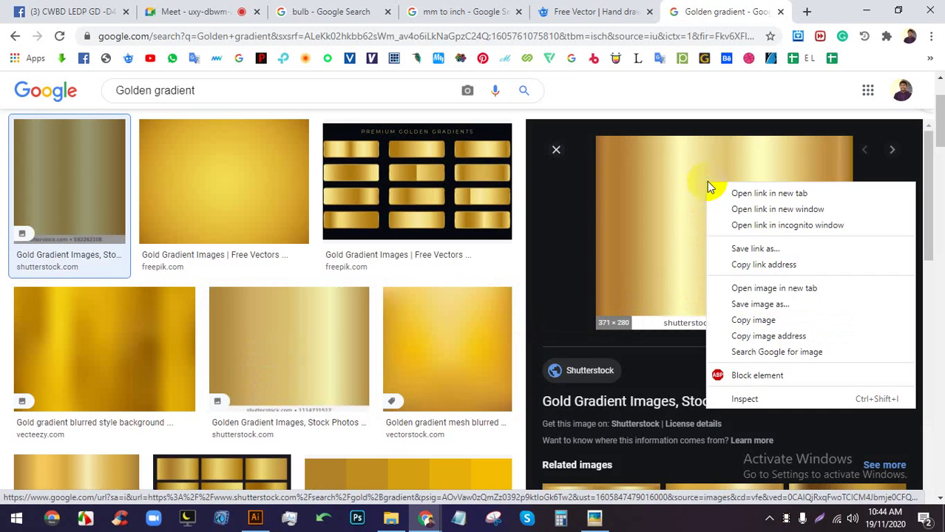
pyautogui.click(747, 318)
pyautogui.click(255, 519)
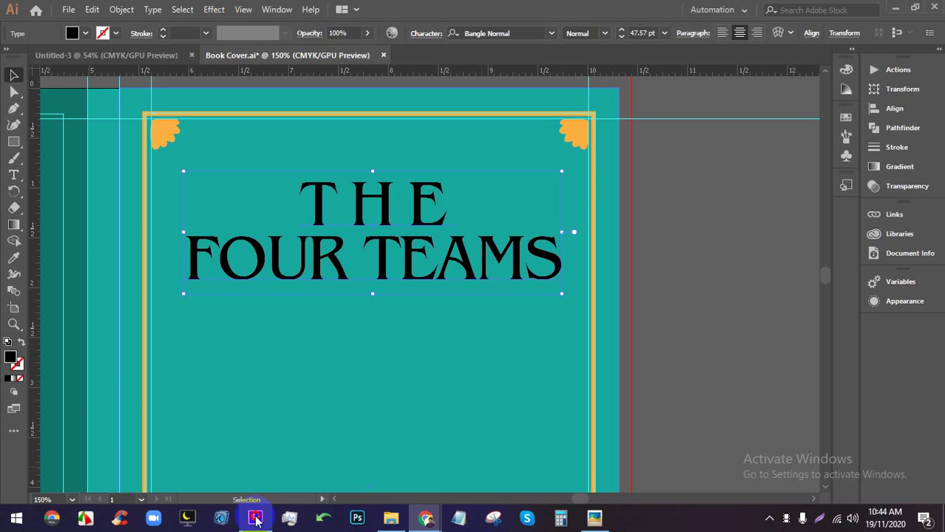
pyautogui.hotkey('ctrl', 'v')
pyautogui.hotkey('ctrl', '-')
pyautogui.hotkey('ctrl', '-')
pyautogui.hotkey('ctrl', '-')
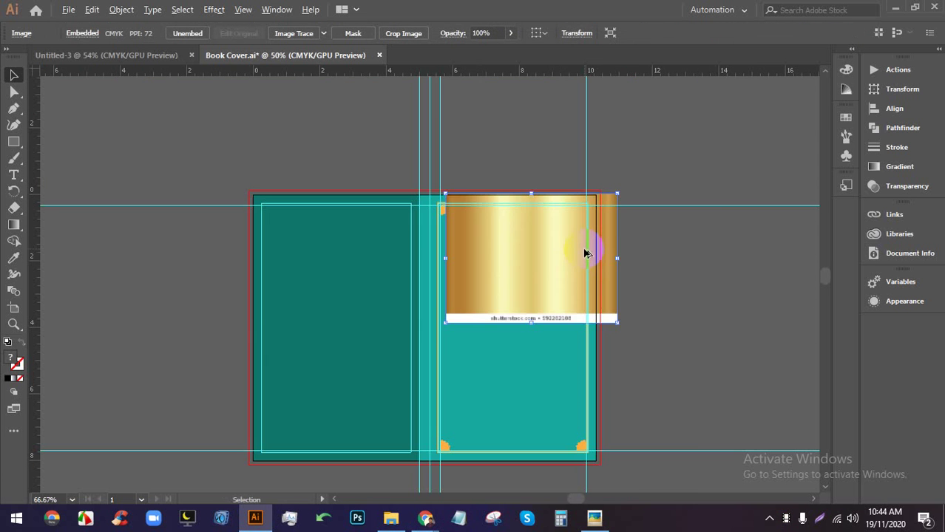
pyautogui.moveTo(597, 249); pyautogui.dragTo(789, 158)
# Select the title and try several gold tones sampled from the gradient image with the Eyedropper, ending on pale cream-gold
pyautogui.hotkey('ctrl', '+')
pyautogui.scroll(1, 650, 275)
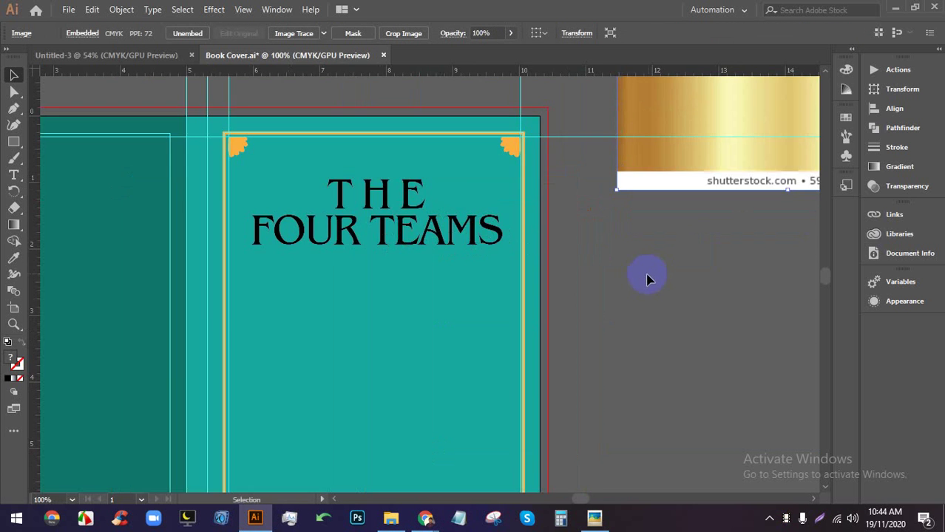
pyautogui.scroll(2, 627, 309)
pyautogui.hscroll(2, 627, 309)
pyautogui.click(240, 331)
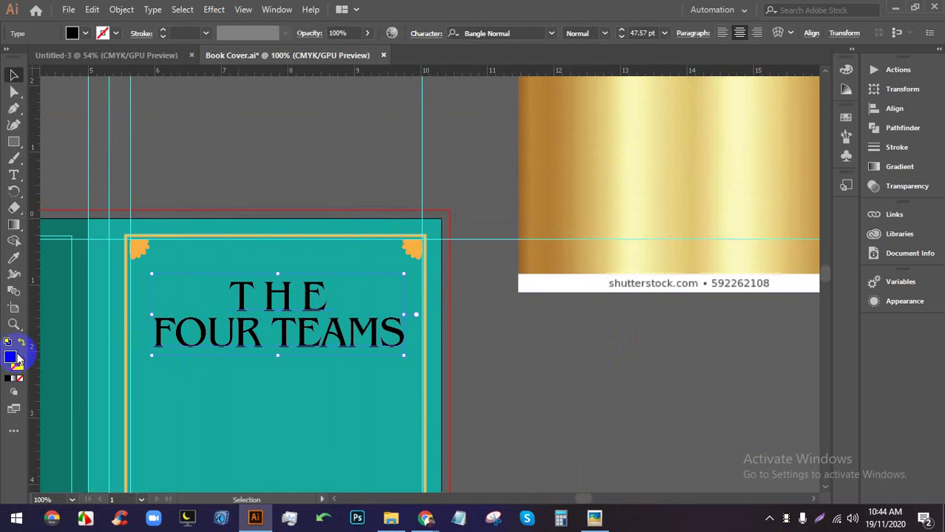
pyautogui.click(13, 258)
pyautogui.click(641, 136)
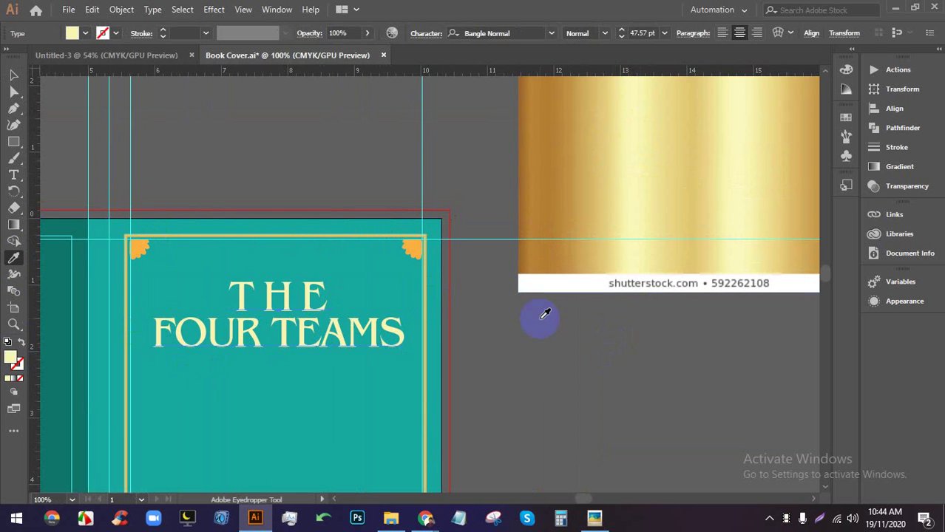
pyautogui.click(626, 152)
pyautogui.click(590, 171)
pyautogui.click(571, 124)
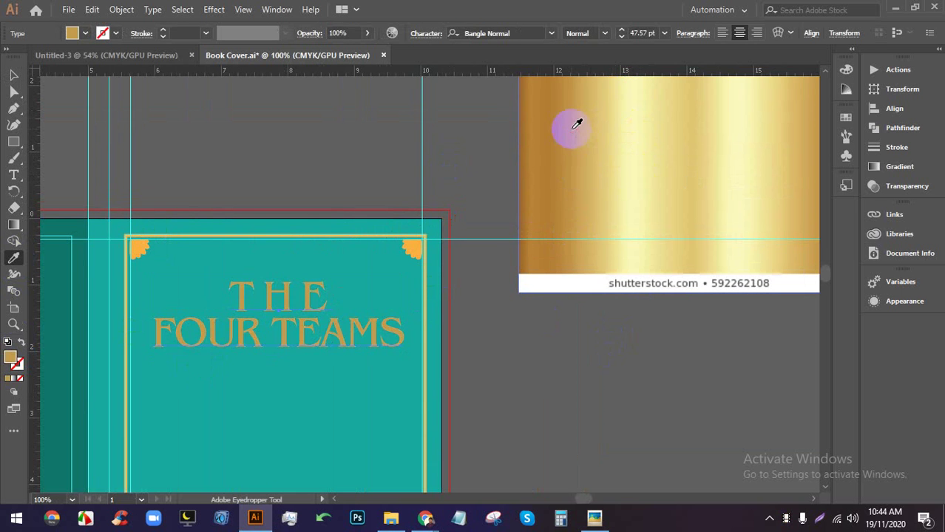
pyautogui.click(628, 130)
pyautogui.moveTo(425, 518)
pyautogui.click(374, 462)
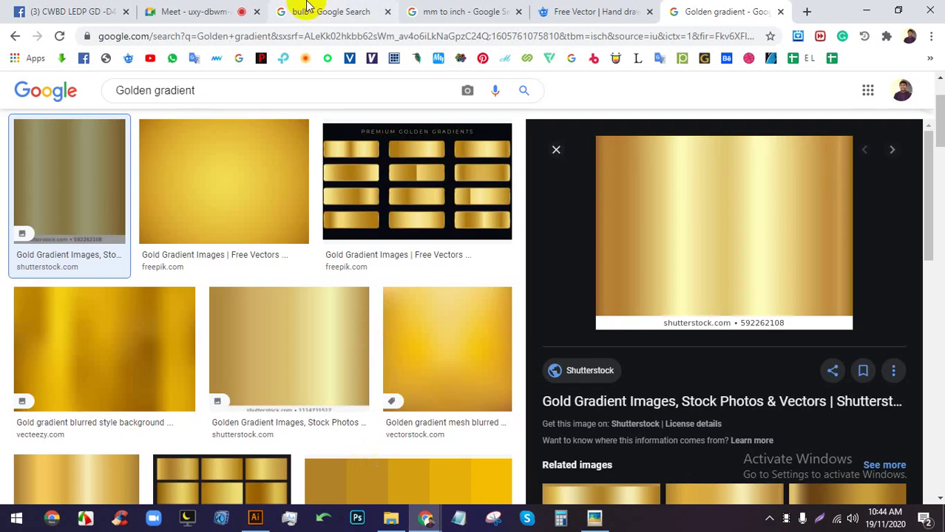
pyautogui.click(238, 14)
pyautogui.click(606, 147)
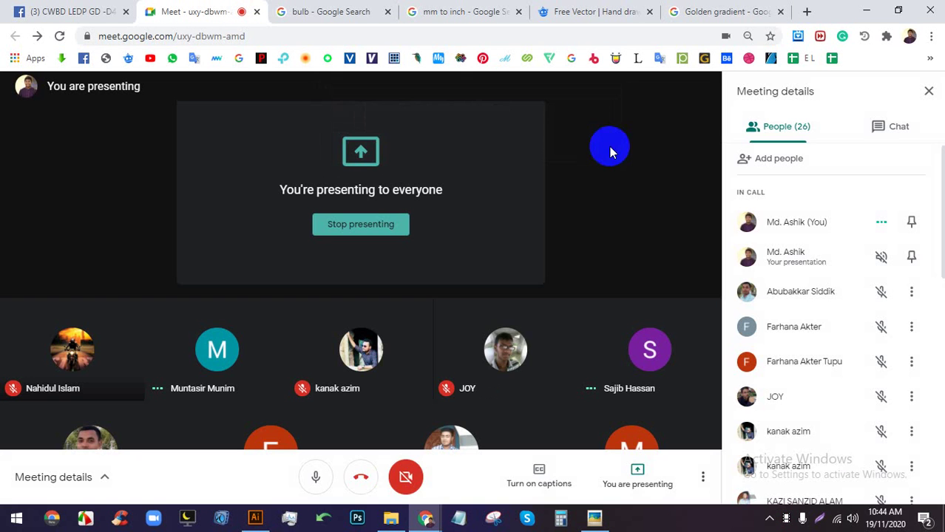
pyautogui.click(255, 517)
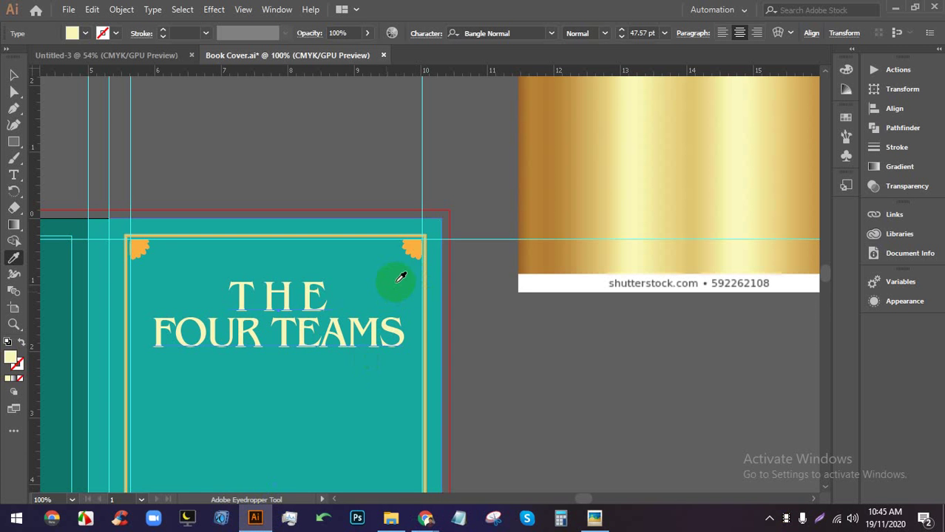
# Sample darker and lighter golds from the gradient image for the title, settle on a medium yellow-gold fill, and deselect the title
pyautogui.click(549, 186)
pyautogui.hotkey('ctrl', '-')
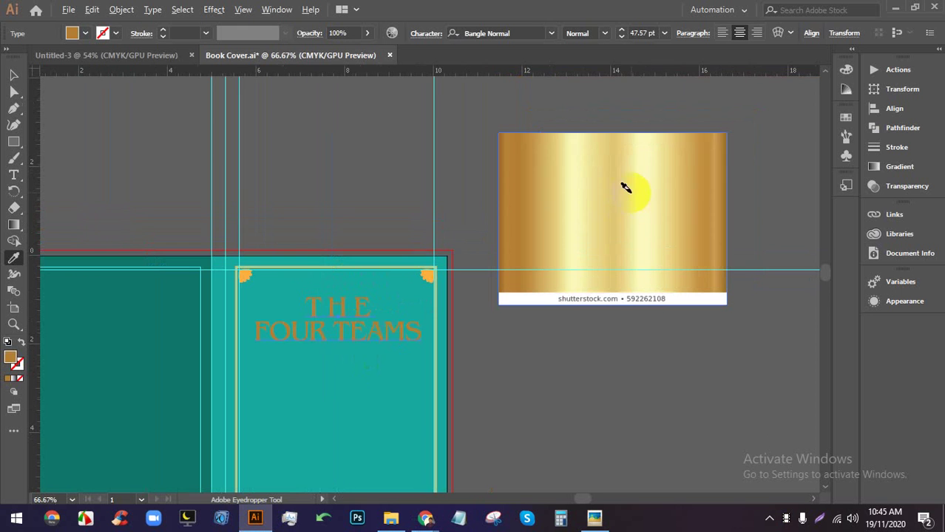
pyautogui.click(698, 162)
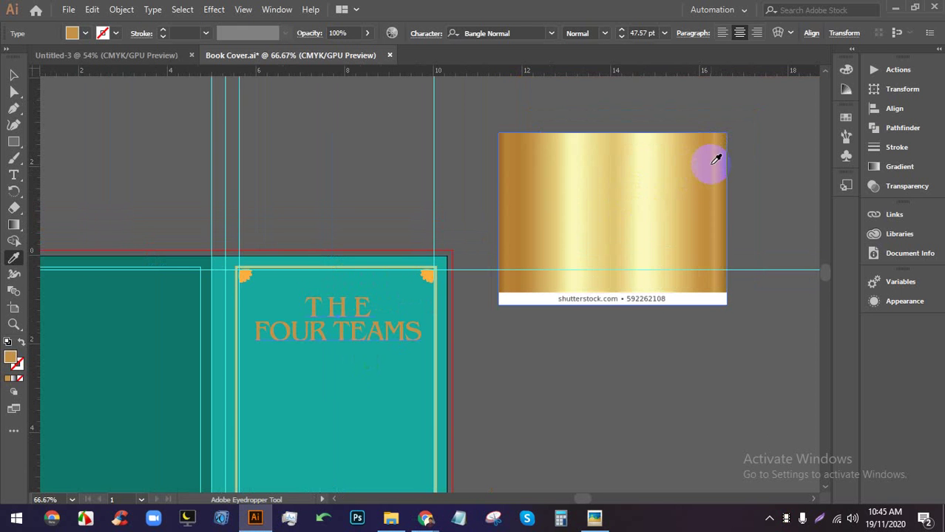
pyautogui.click(664, 190)
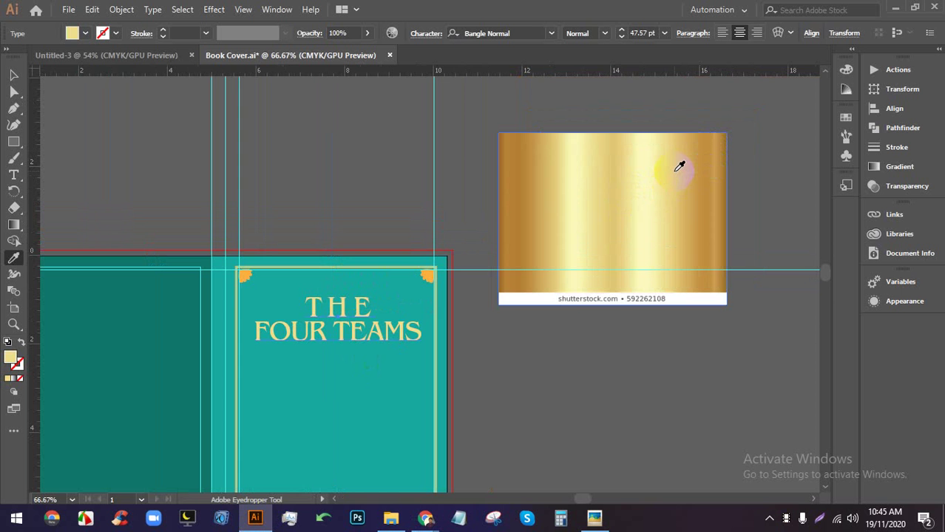
pyautogui.click(680, 164)
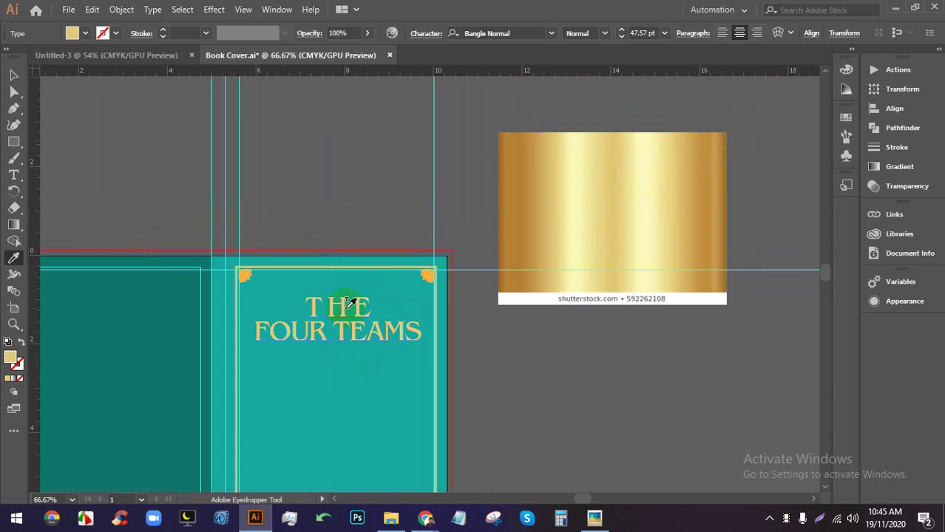
pyautogui.click(14, 75)
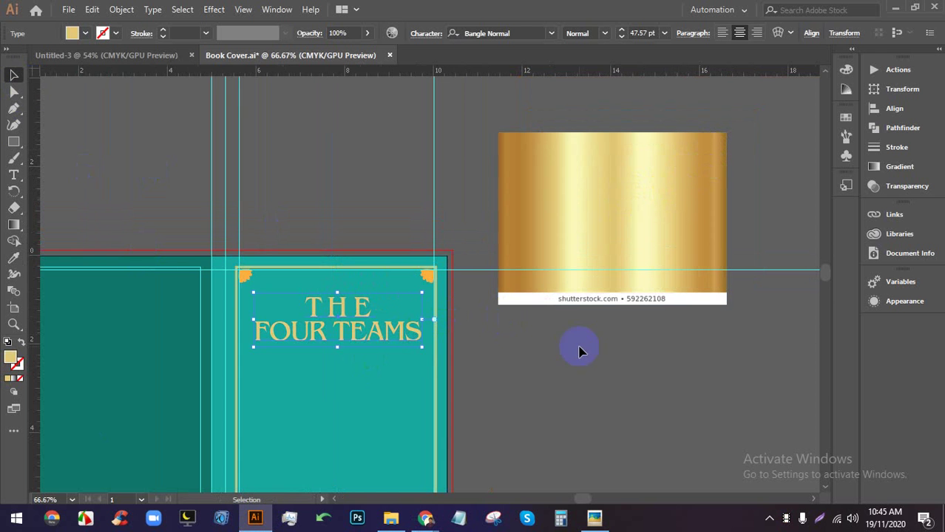
pyautogui.click(328, 265)
pyautogui.scroll(2, 334, 287)
pyautogui.scroll(1, 271, 256)
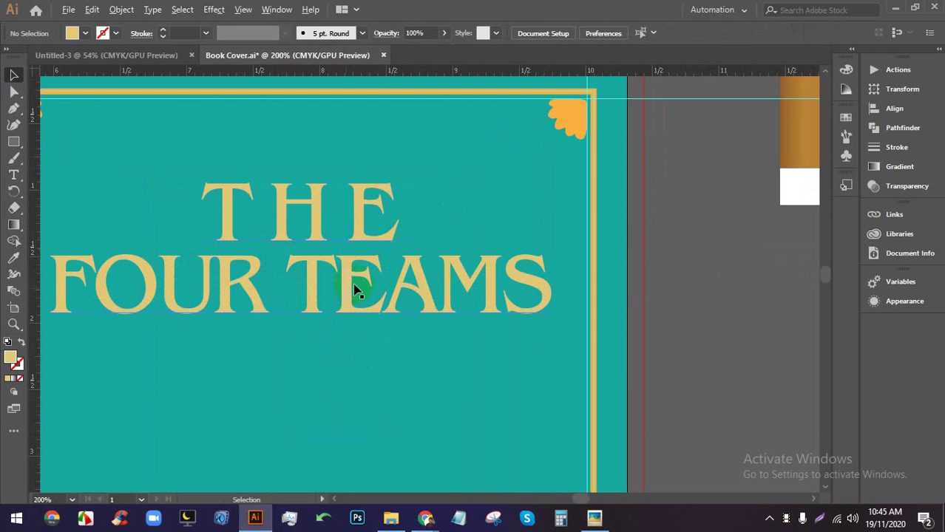
# Check the gold title on the whole front cover and save the book cover document
pyautogui.scroll(-2, 422, 238)
pyautogui.scroll(-2, 400, 261)
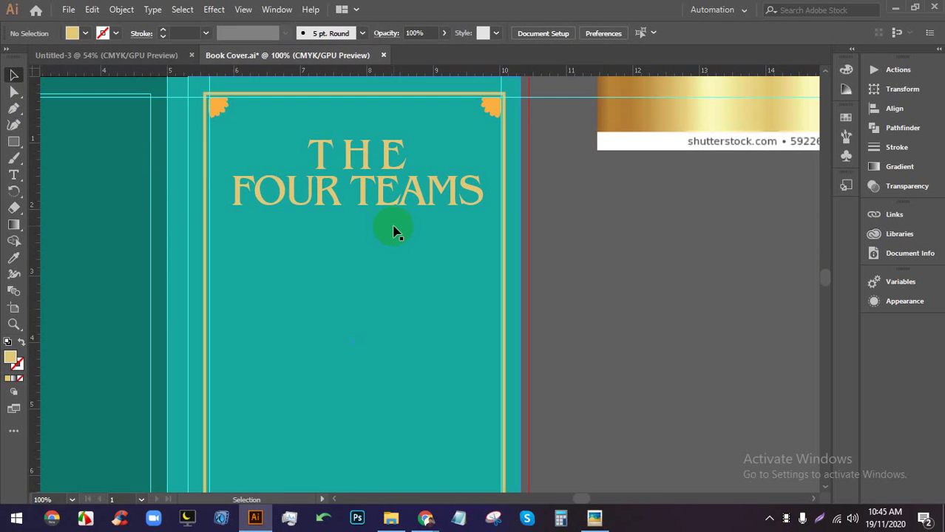
pyautogui.scroll(1, 435, 210)
pyautogui.scroll(-2, 354, 209)
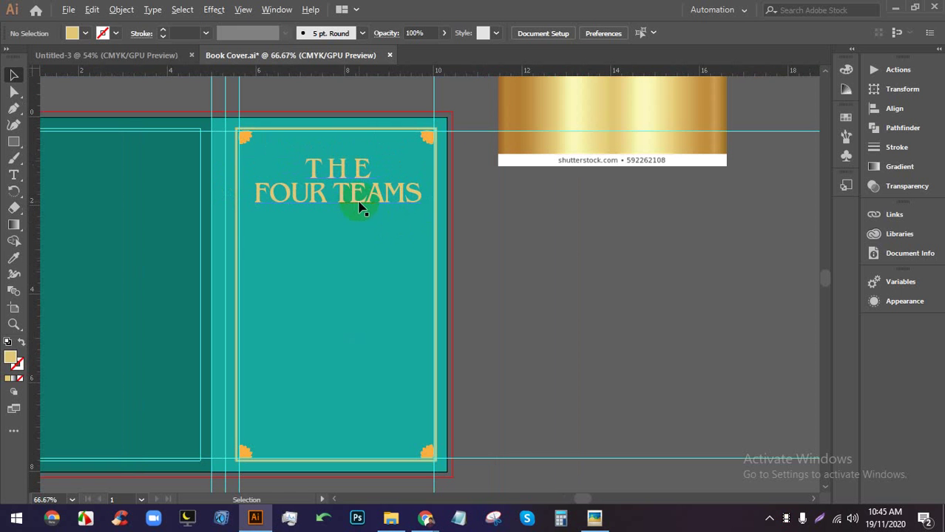
pyautogui.hotkey('ctrl', 'z')
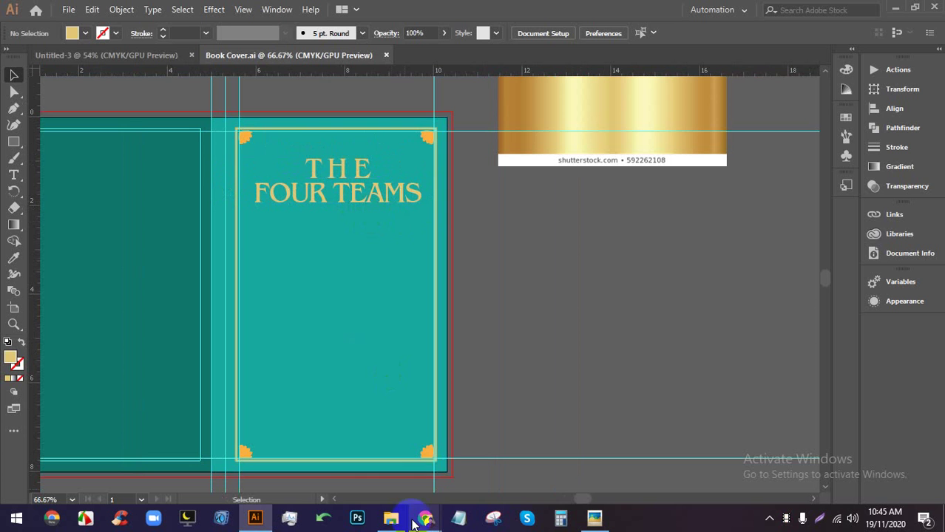
# Switch to Chrome, open the Four Teams mockup photo in the Facebook group, and write and copy "That make or break your business" in its comment field
pyautogui.moveTo(425, 516)
pyautogui.click(351, 464)
pyautogui.hotkey('ctrl', 'shift', 'Tab')
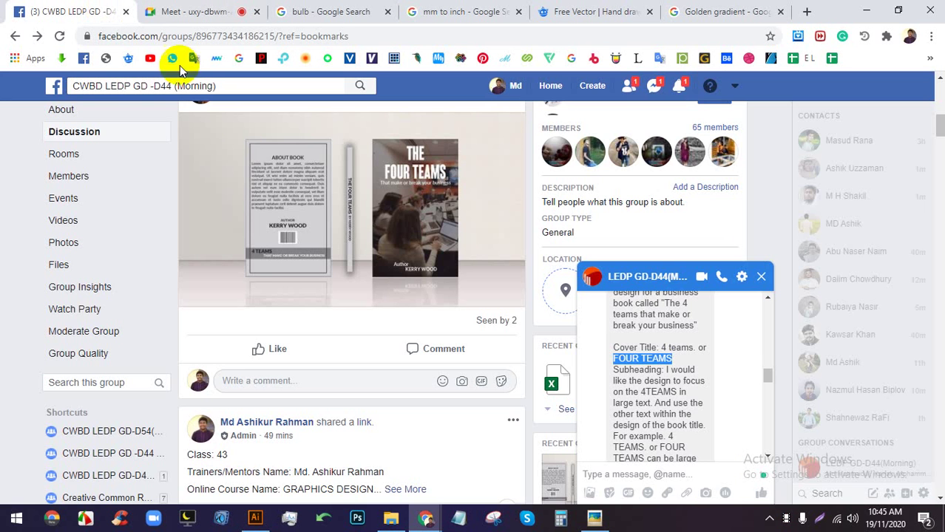
pyautogui.click(422, 225)
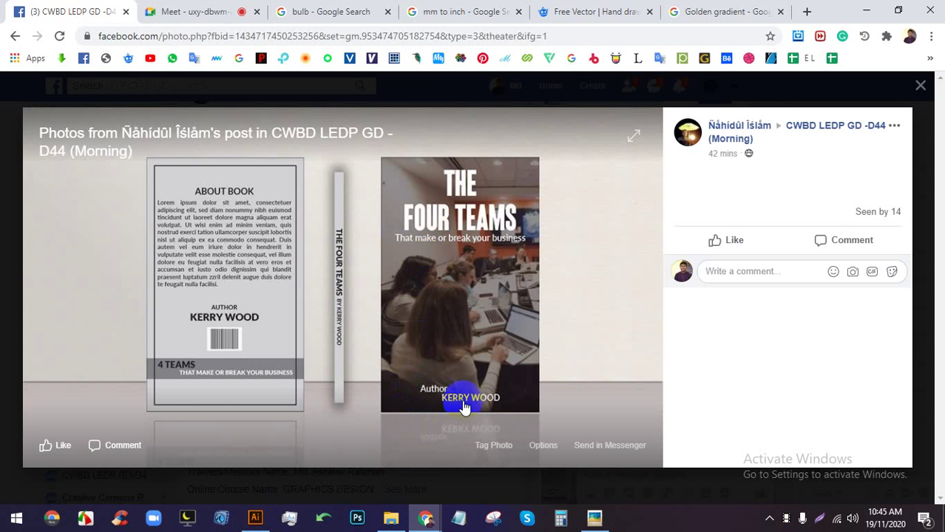
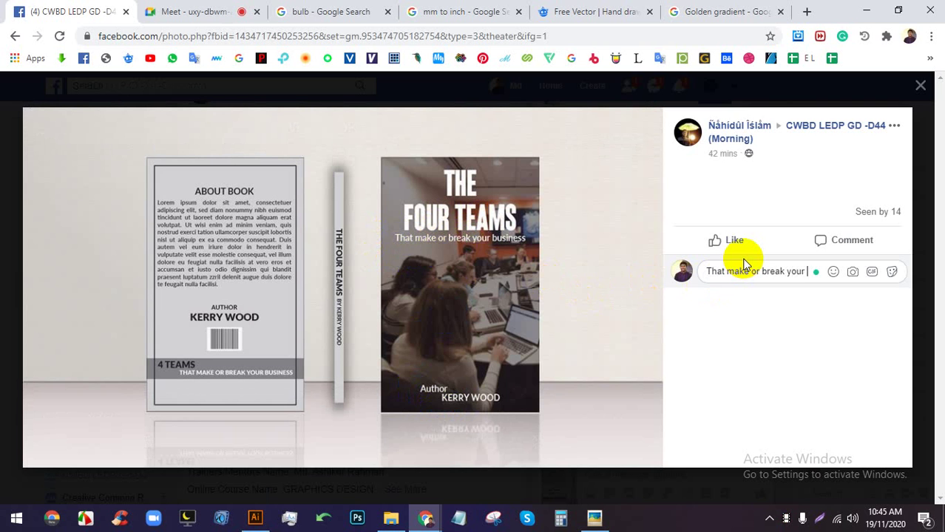
pyautogui.write('usiness')
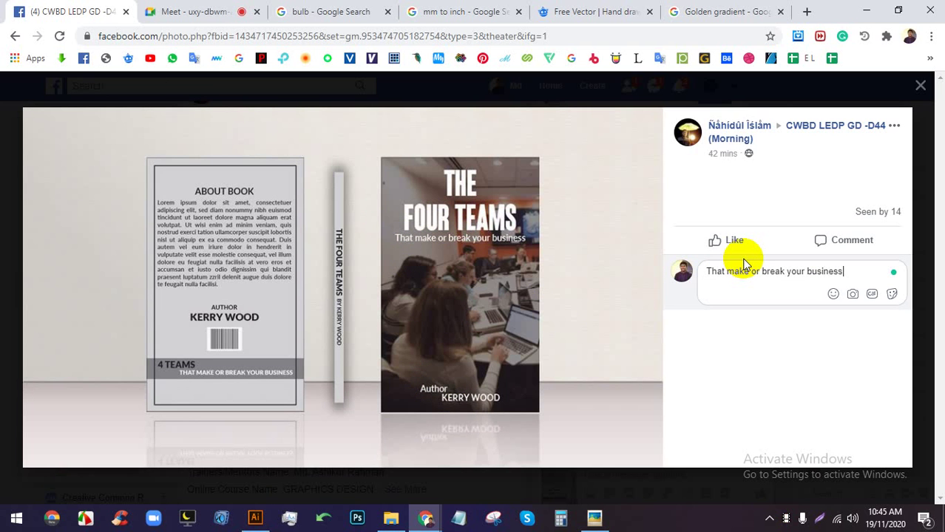
pyautogui.moveTo(745, 264); pyautogui.dragTo(709, 310)
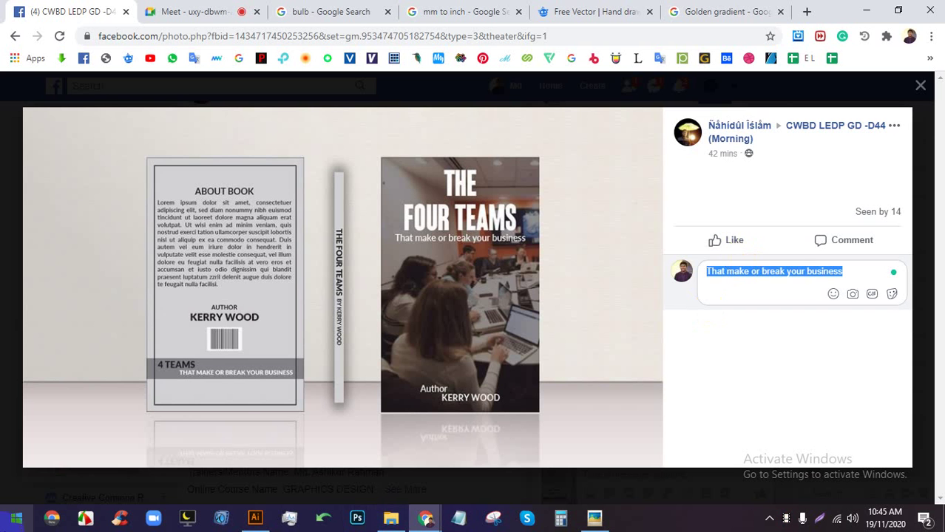
# Return to Illustrator and paste "That make or break your business" as a new text object beside the front cover
pyautogui.click(240, 523)
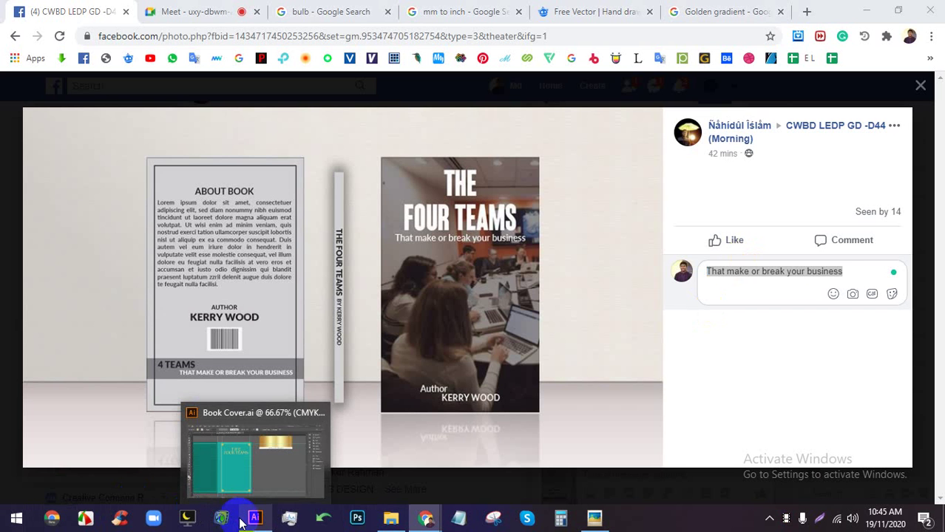
pyautogui.click(239, 523)
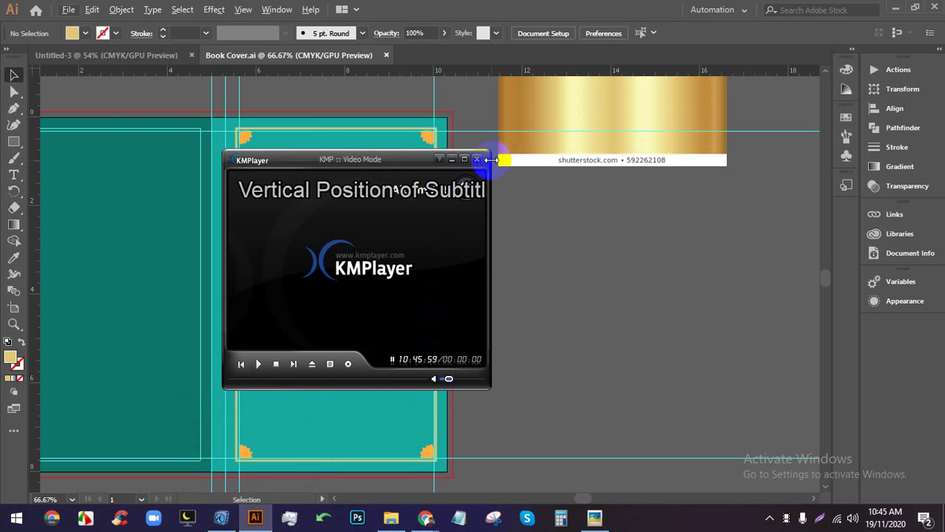
pyautogui.click(476, 159)
pyautogui.hotkey('ctrl', '-')
pyautogui.moveTo(388, 319); pyautogui.dragTo(358, 255)
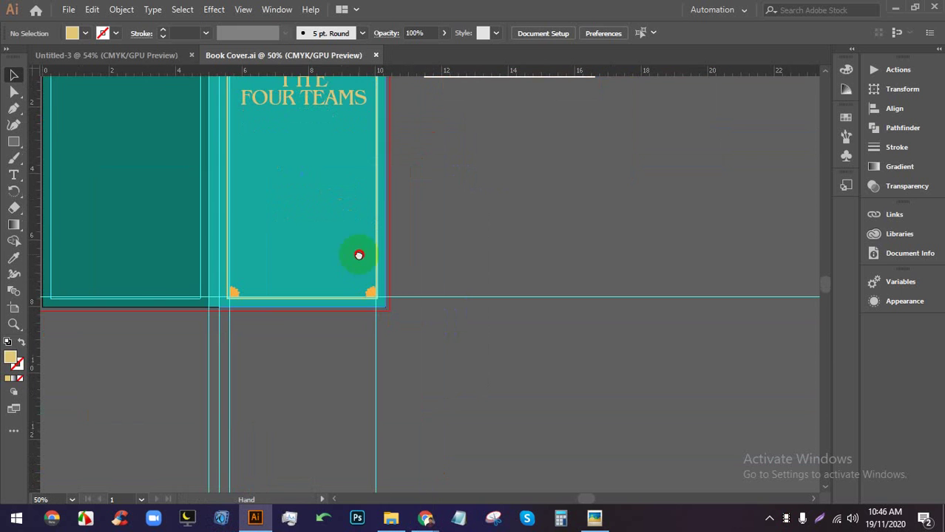
pyautogui.click(14, 175)
pyautogui.click(441, 240)
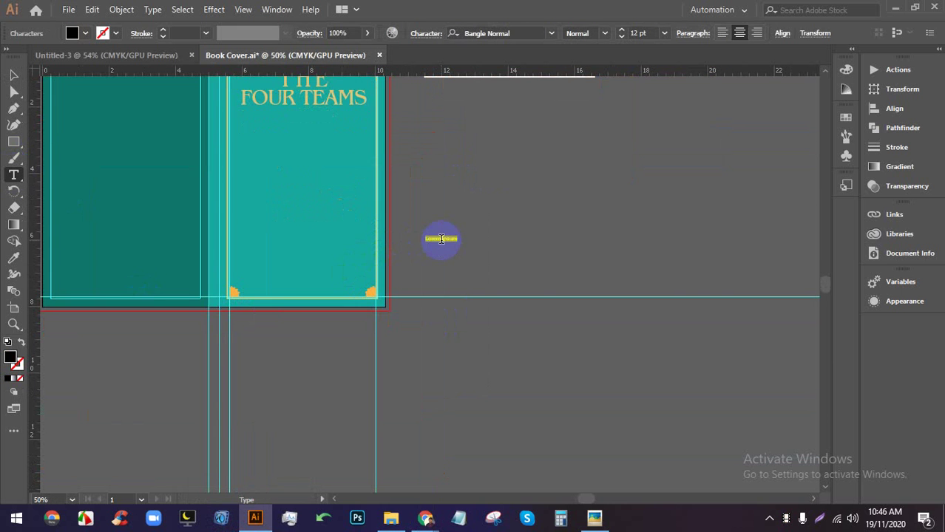
pyautogui.click(13, 74)
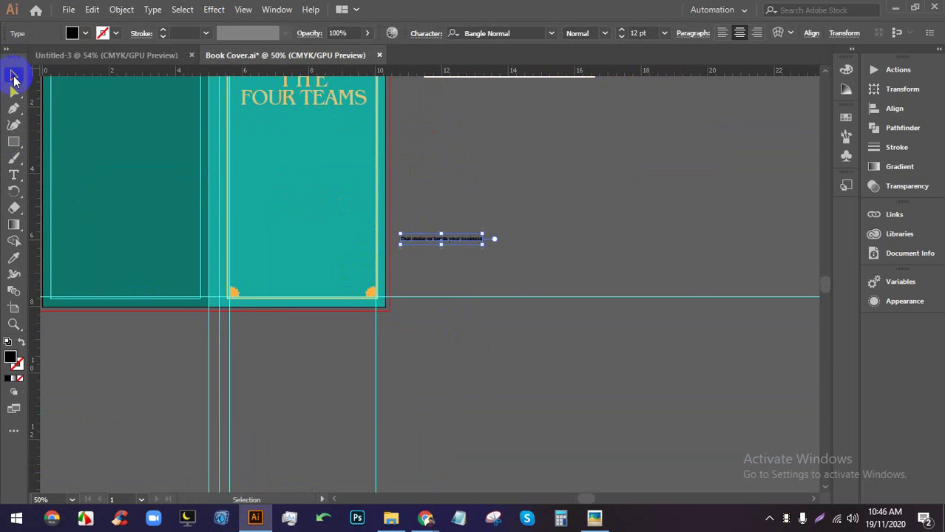
# Move the tagline text onto the front cover, between the two lower corner ornaments just above the border
pyautogui.click(446, 243)
pyautogui.moveTo(453, 242); pyautogui.dragTo(309, 286)
pyautogui.hotkey('ctrl', '+')
pyautogui.hotkey('ctrl', '+')
pyautogui.hotkey('ctrl', '+')
pyautogui.hotkey('ctrl', '+')
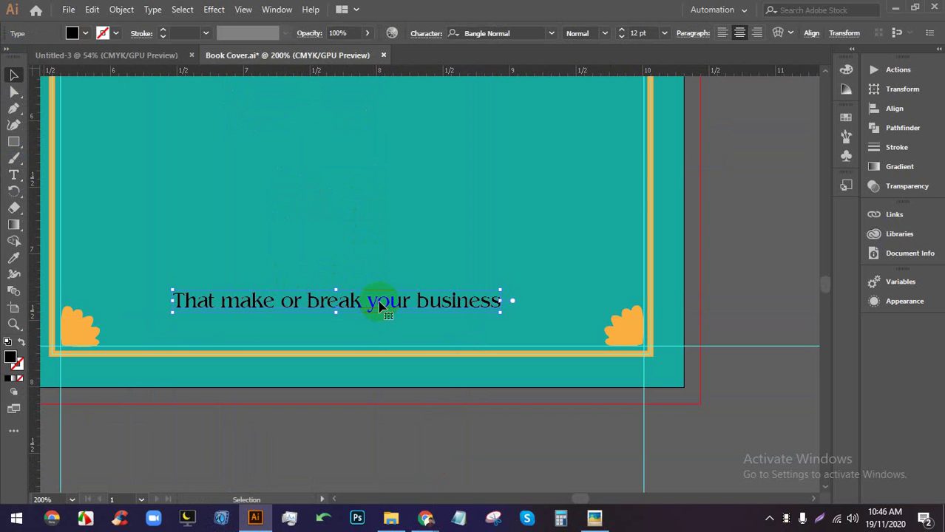
pyautogui.moveTo(378, 300); pyautogui.dragTo(389, 318)
# Fill the tagline text with white
pyautogui.click(72, 33)
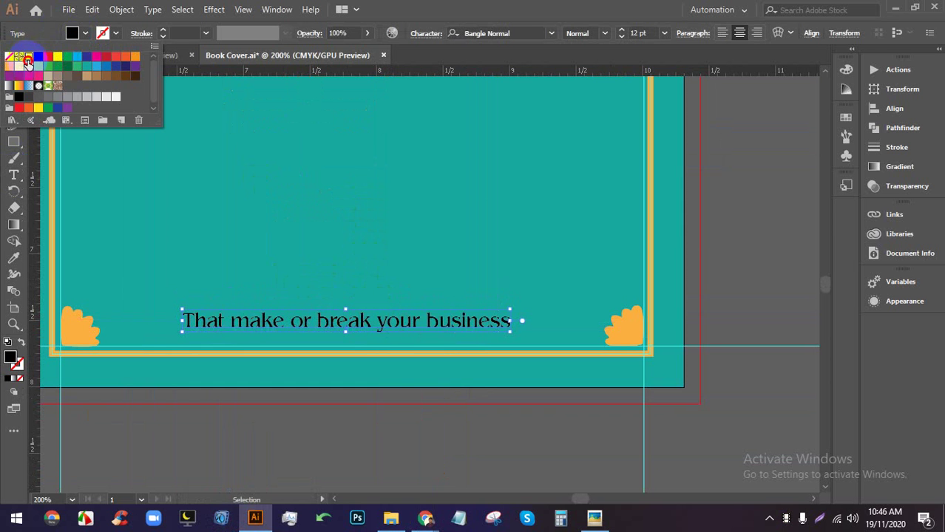
pyautogui.click(27, 59)
pyautogui.click(708, 230)
# Set the tagline's character tracking to 100 and deselect the text
pyautogui.click(436, 320)
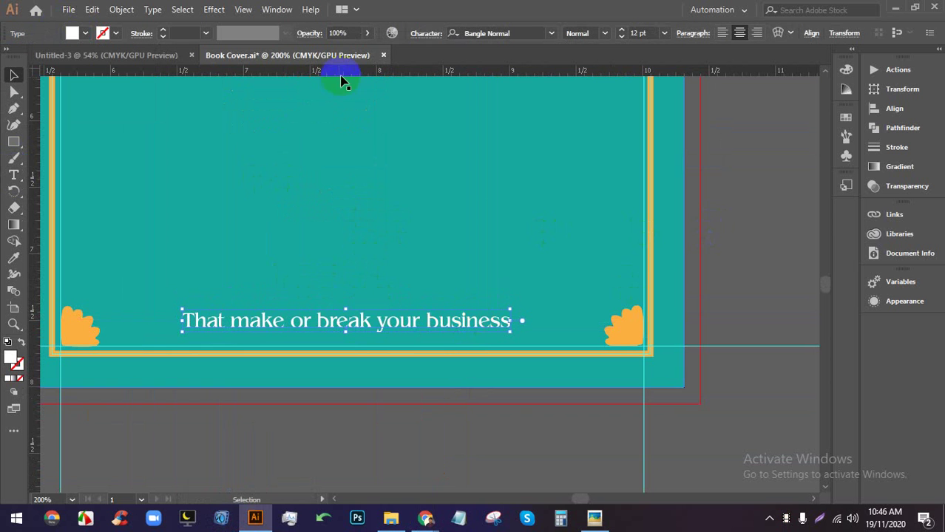
pyautogui.click(430, 35)
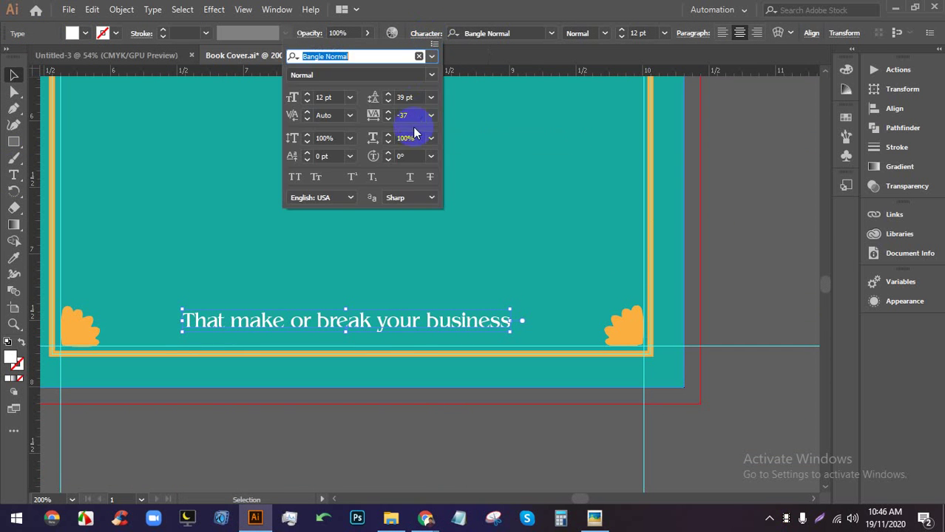
pyautogui.click(411, 116)
pyautogui.click(374, 116)
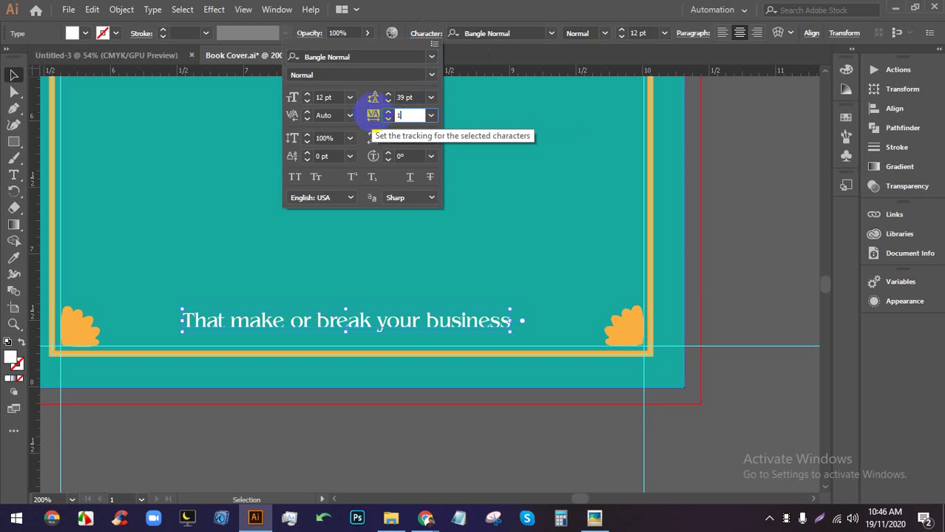
pyautogui.write('100')
pyautogui.press('Return')
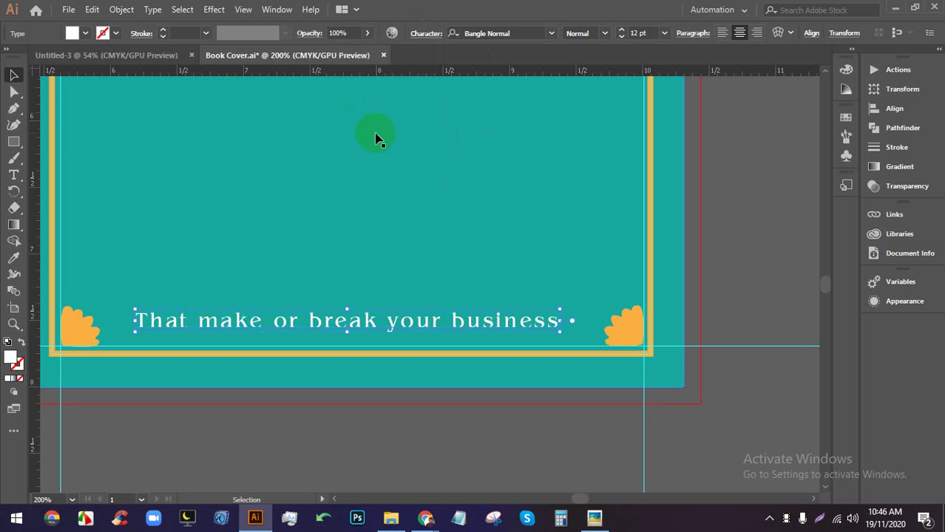
pyautogui.click(639, 244)
# Nudge the tagline slightly right and down between the lower corner ornaments
pyautogui.hotkey('ctrl', '-')
pyautogui.hotkey('ctrl', '-')
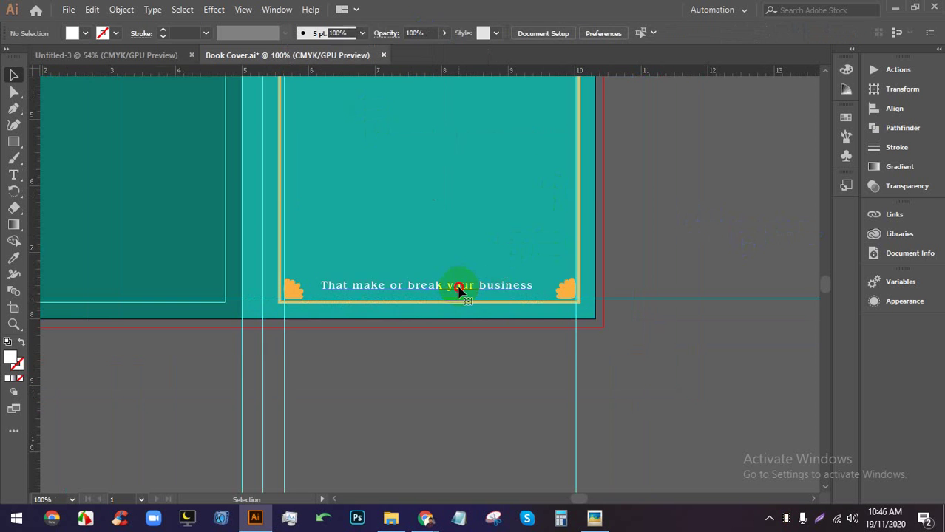
pyautogui.click(459, 285)
pyautogui.press('Right')
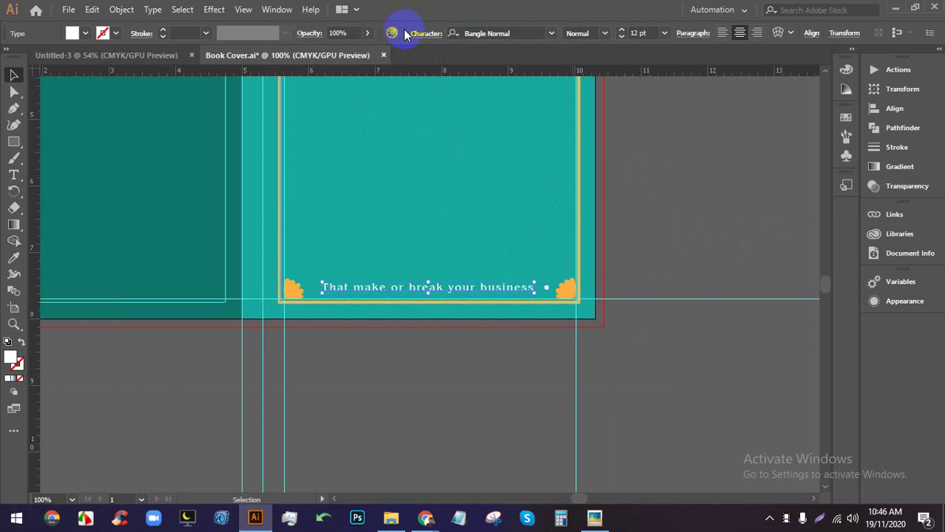
pyautogui.click(811, 34)
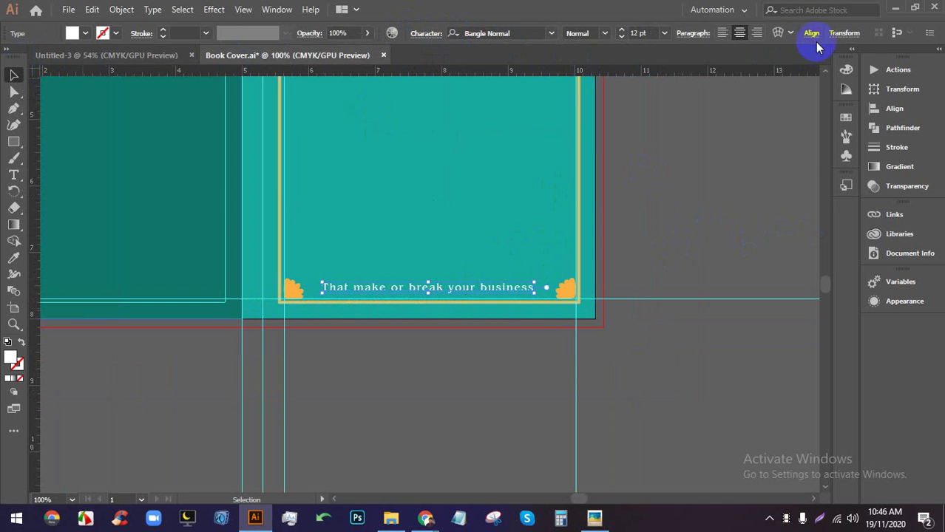
pyautogui.click(790, 33)
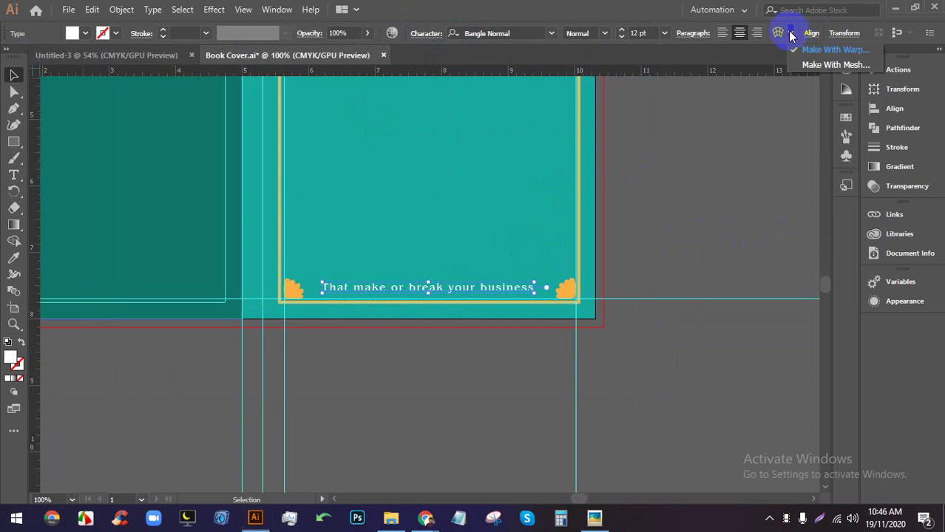
pyautogui.click(790, 34)
pyautogui.click(790, 34)
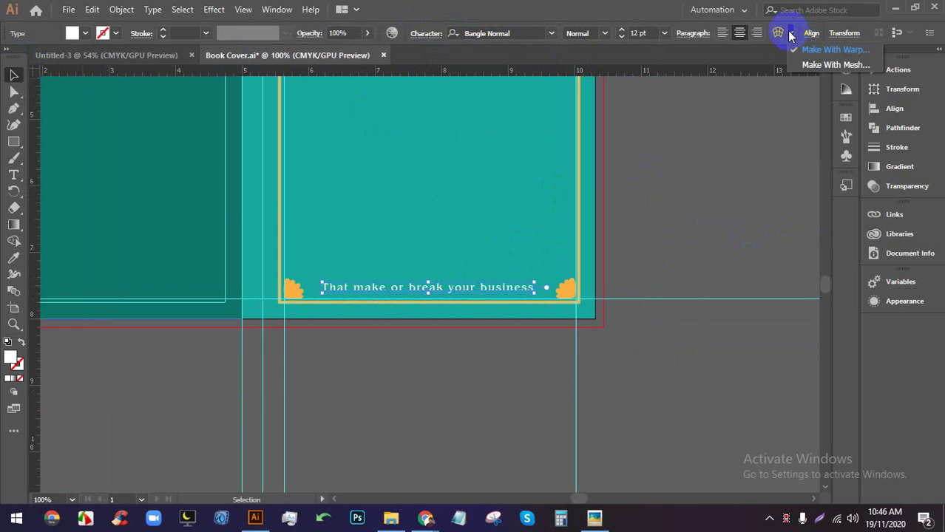
pyautogui.click(815, 66)
pyautogui.click(528, 295)
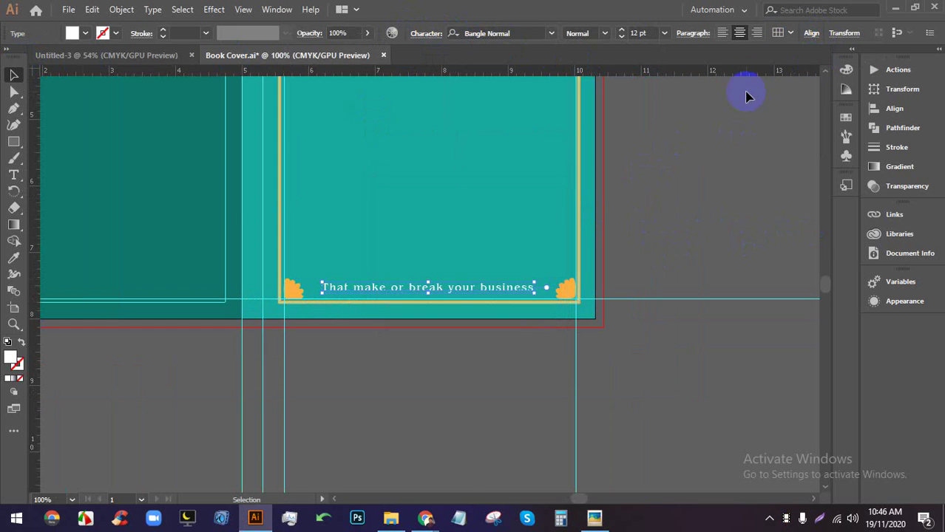
pyautogui.click(790, 33)
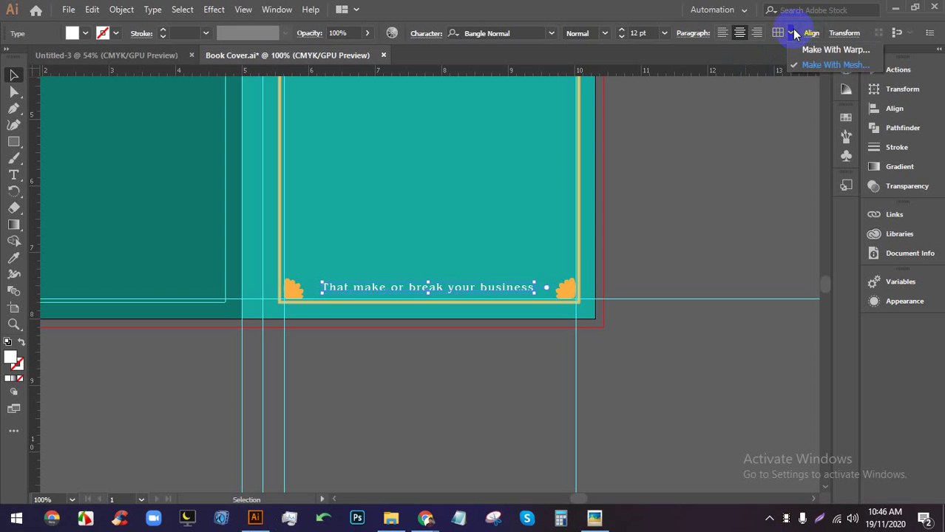
pyautogui.click(786, 34)
# Try to centre the tagline horizontally on the artboard, then undo that alignment and switch back to Align to Selection
pyautogui.click(811, 33)
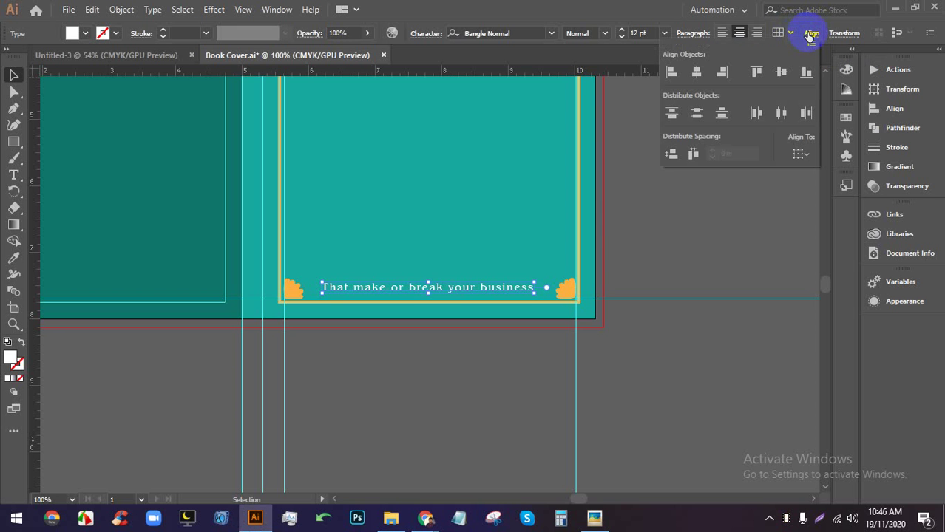
pyautogui.click(800, 154)
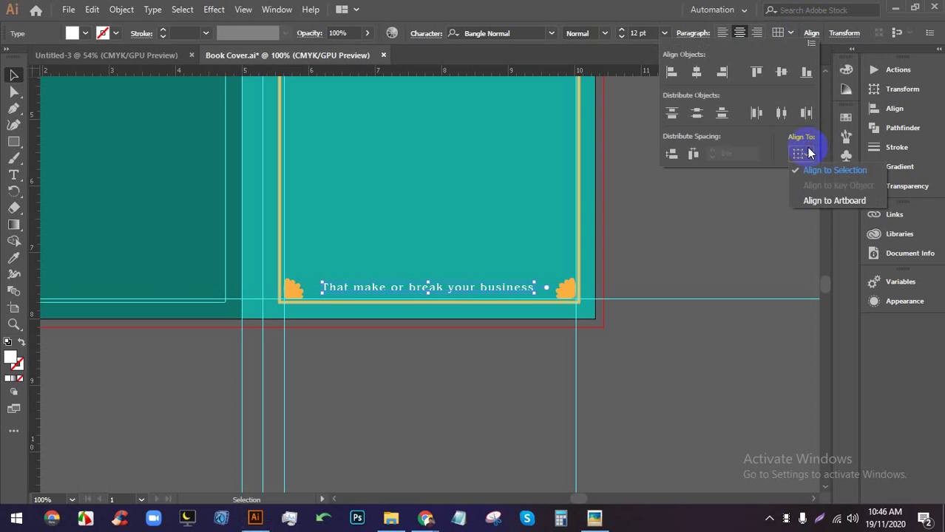
pyautogui.click(815, 201)
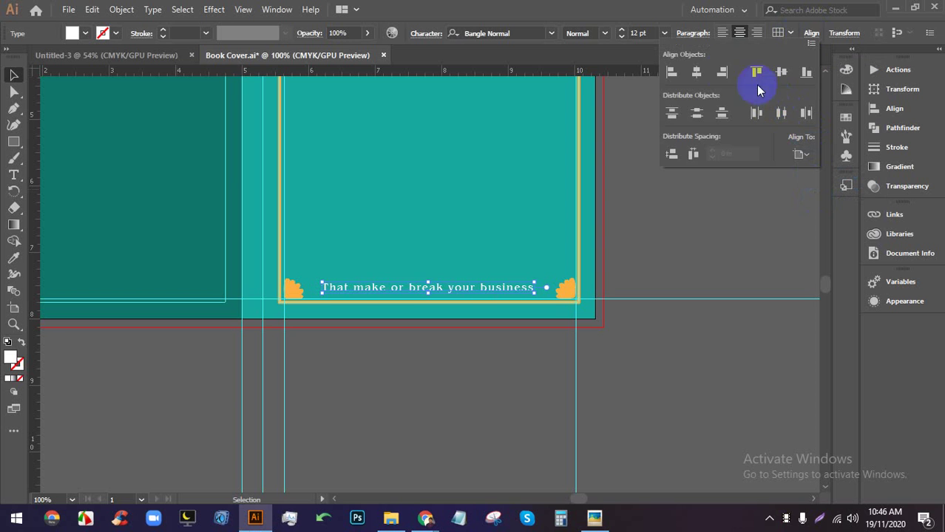
pyautogui.click(696, 73)
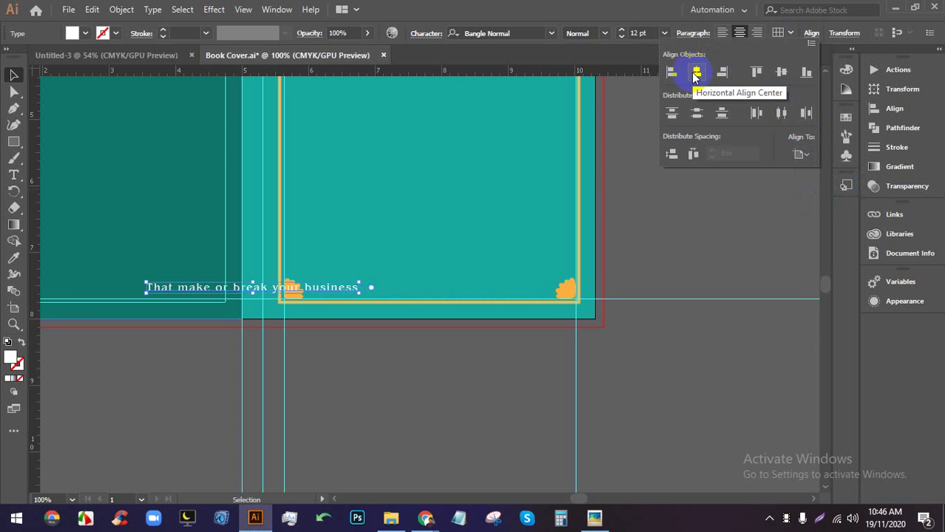
pyautogui.click(800, 156)
pyautogui.click(814, 174)
pyautogui.click(671, 264)
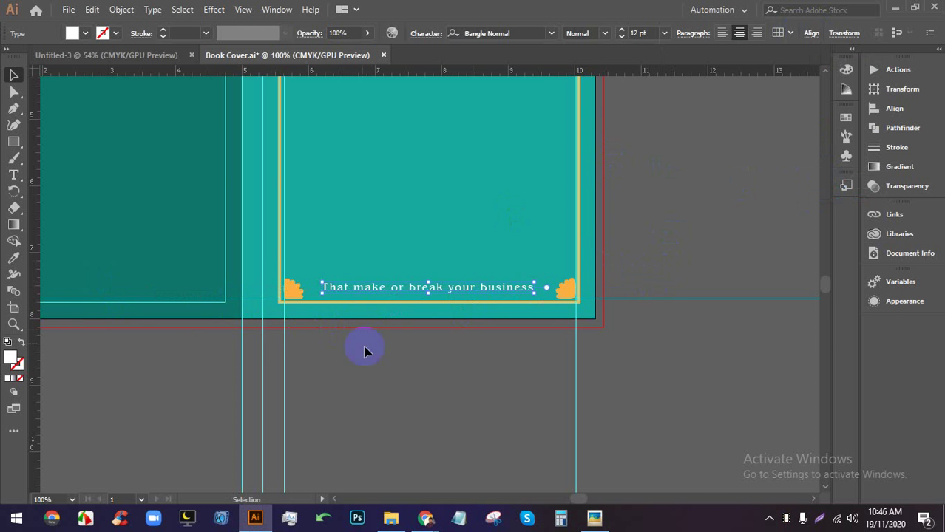
# Check the tagline's placement up close, deselect it, and save the book cover document
pyautogui.scroll(2, 443, 300)
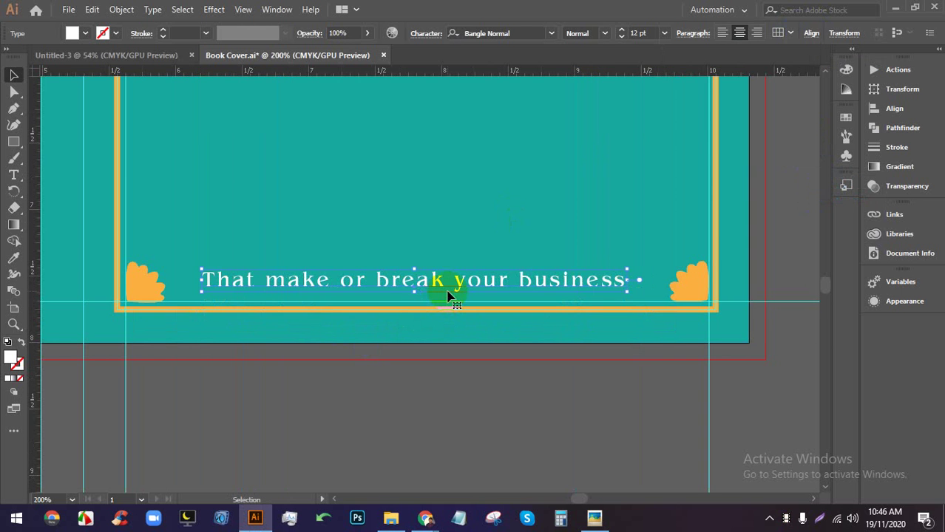
pyautogui.scroll(-1, 461, 303)
pyautogui.hotkey('ctrl', 'shift', 'a')
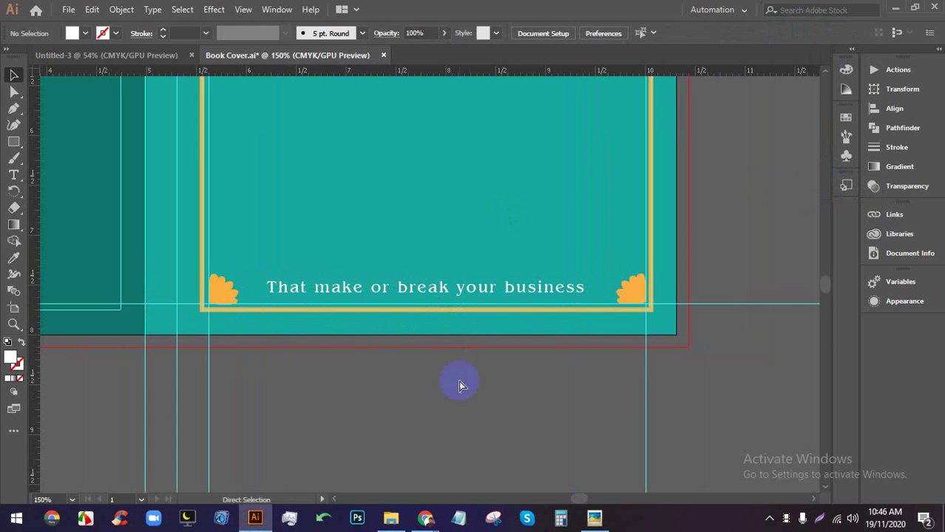
pyautogui.hotkey('ctrl', 's')
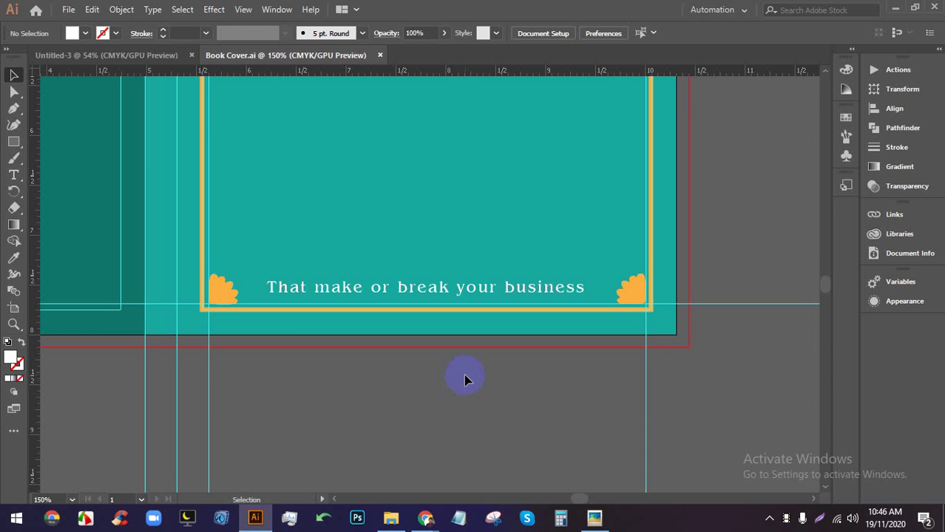
# Review the whole cover layout and switch to Chrome to compare it with the mockup photo
pyautogui.scroll(-3, 474, 365)
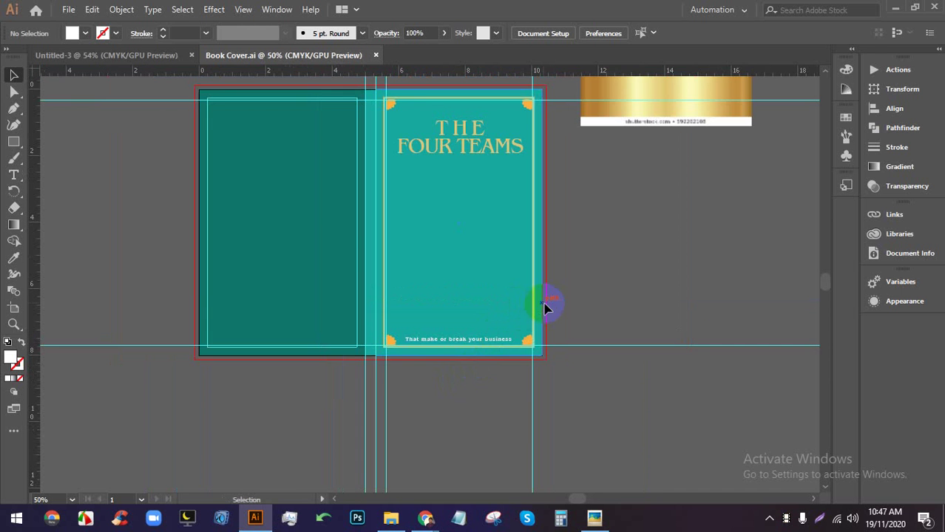
pyautogui.scroll(1, 582, 279)
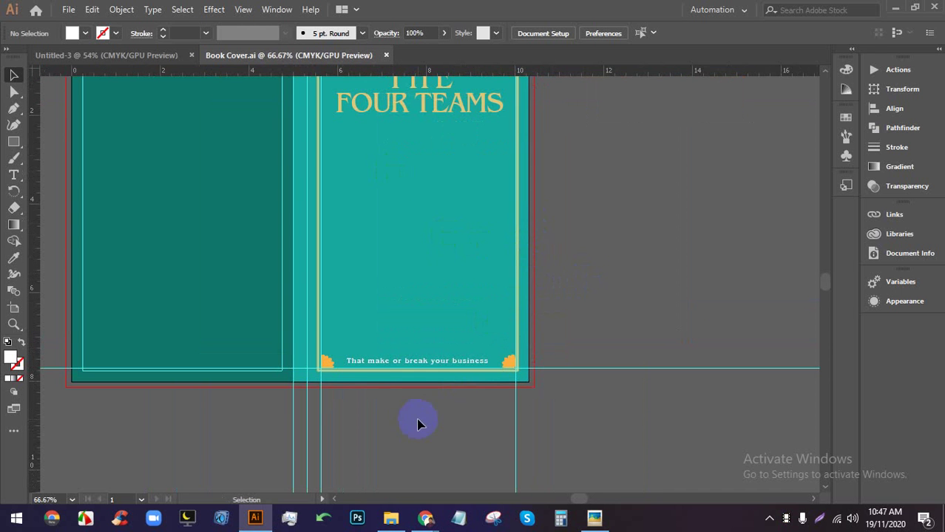
pyautogui.moveTo(422, 515)
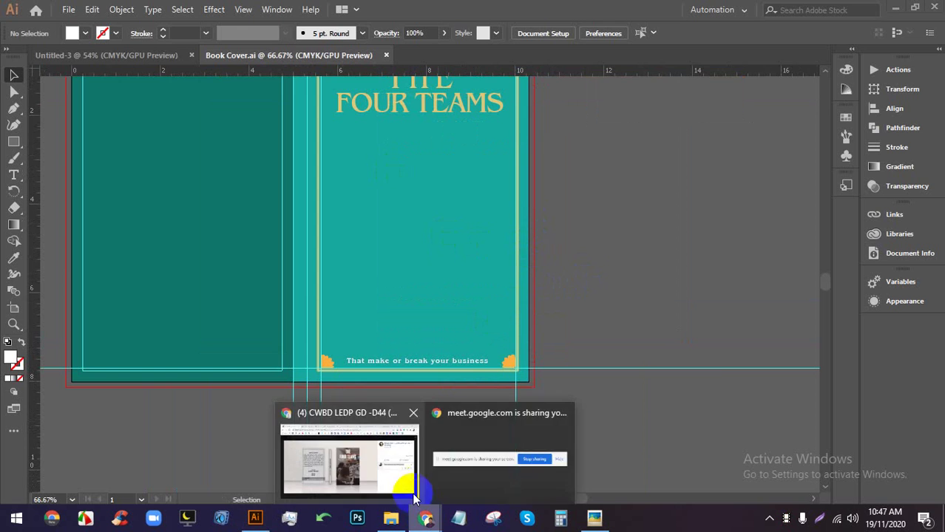
pyautogui.click(421, 423)
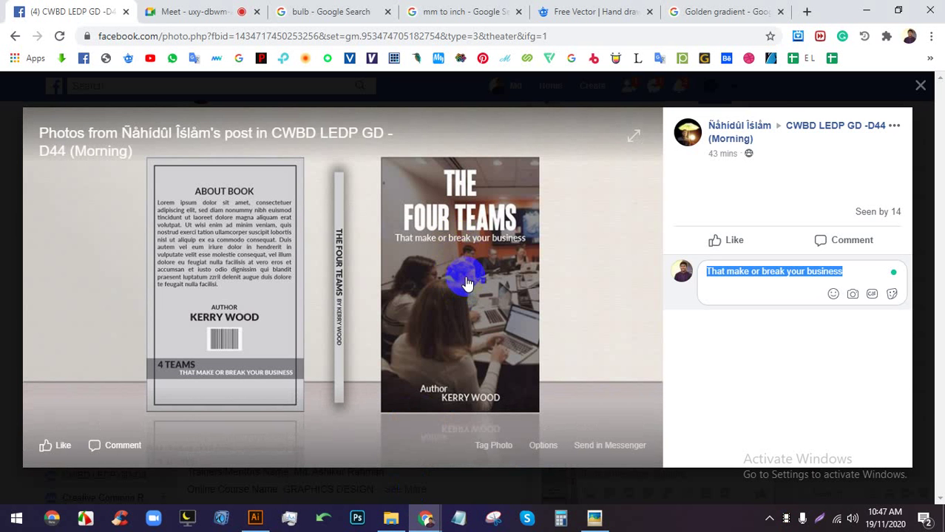
# Open a new browser tab, then switch to the Google Meet tab
pyautogui.click(769, 11)
pyautogui.click(807, 11)
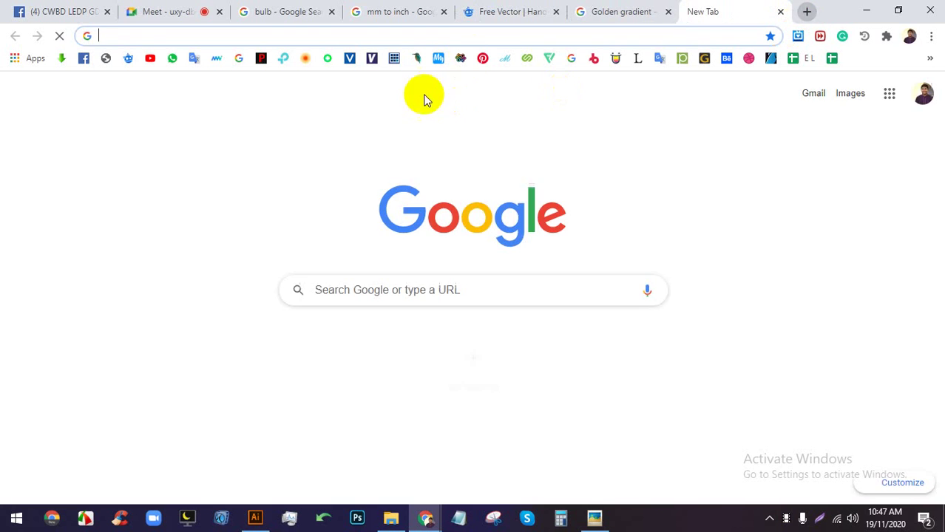
pyautogui.click(201, 12)
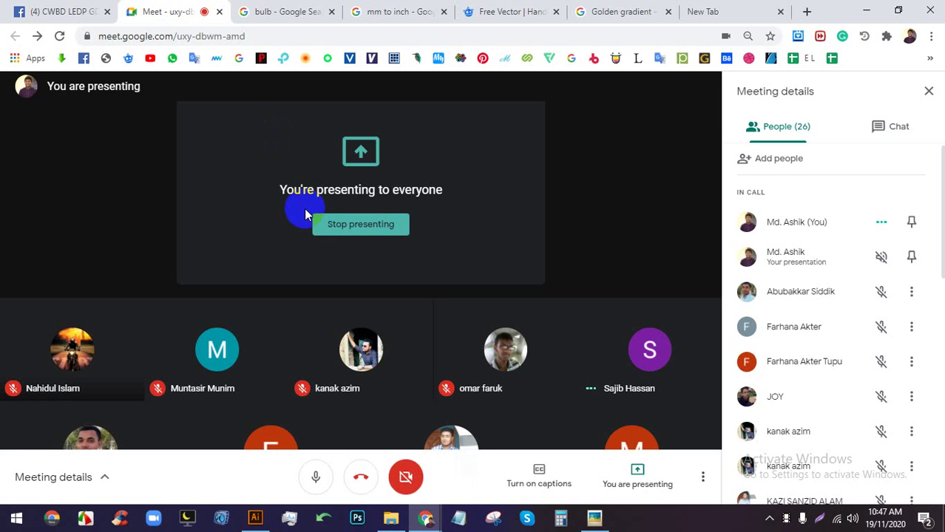
# Search Google for "four team" in the empty browser tab
pyautogui.click(712, 12)
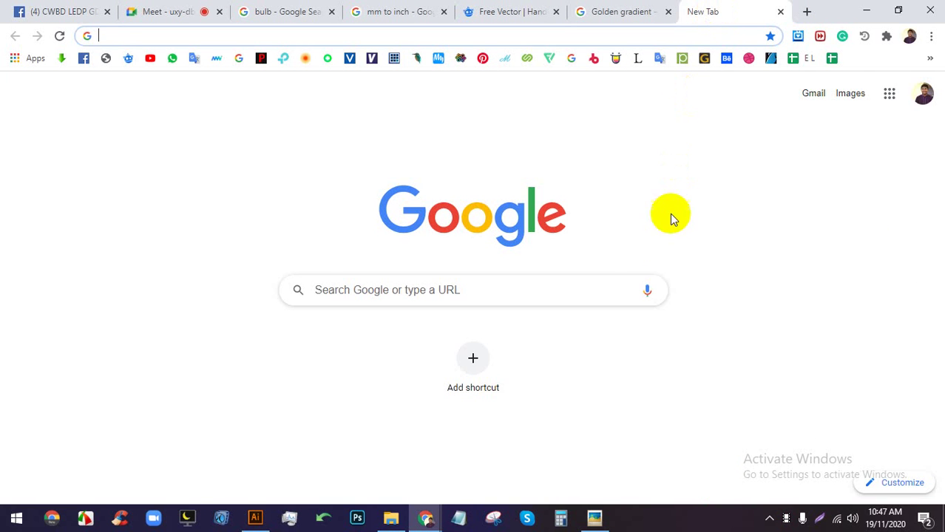
pyautogui.click(648, 292)
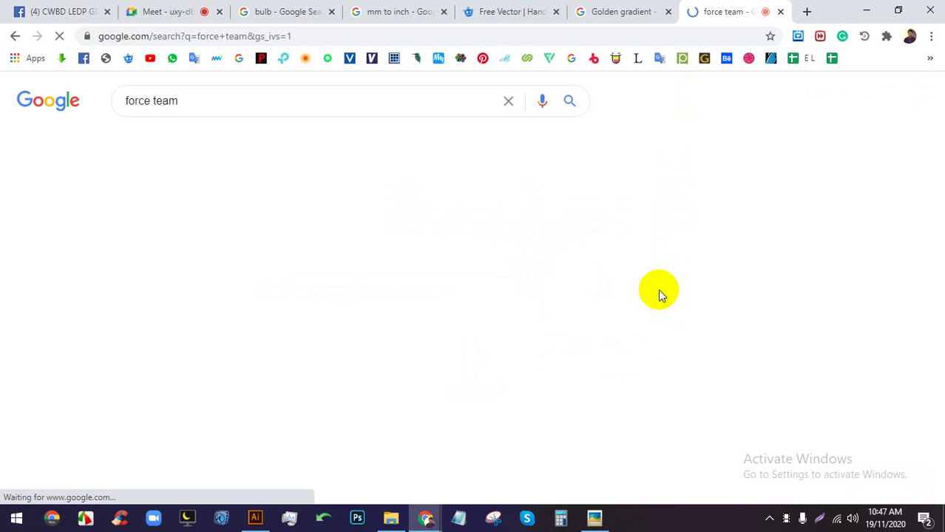
pyautogui.moveTo(150, 101); pyautogui.dragTo(85, 99)
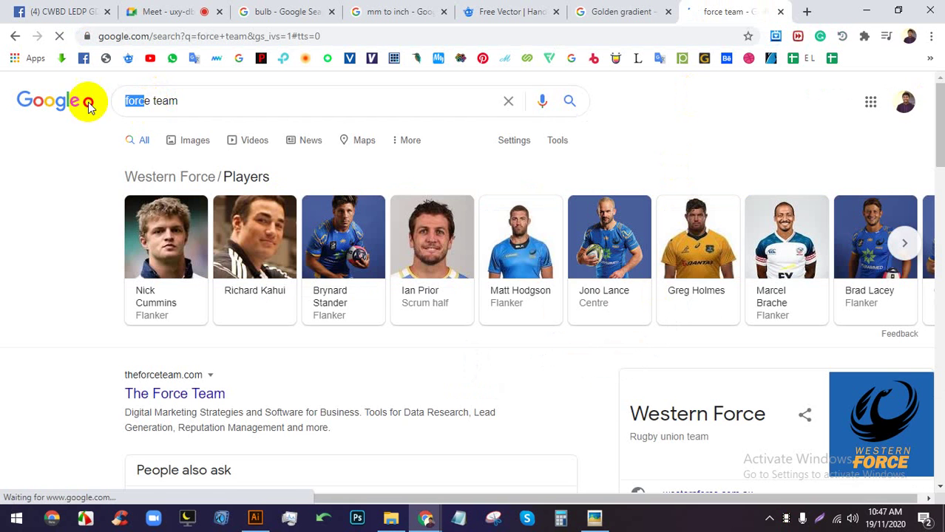
pyautogui.write('foree')
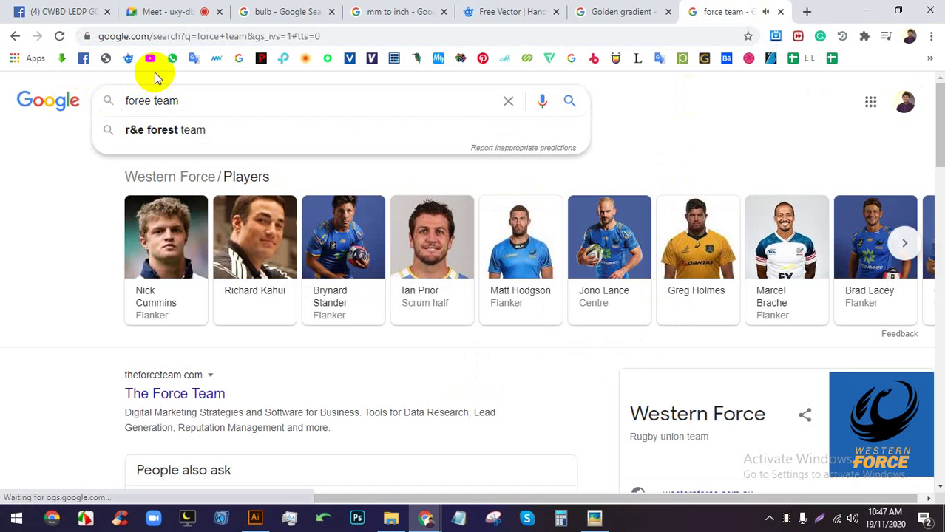
pyautogui.press('BackSpace')
pyautogui.press('BackSpace')
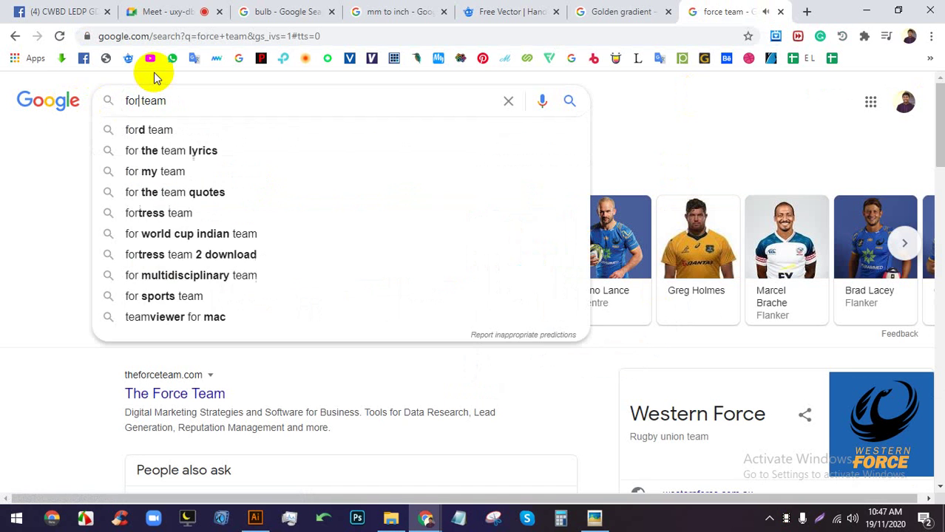
pyautogui.write('e')
pyautogui.press('BackSpace')
pyautogui.press('BackSpace')
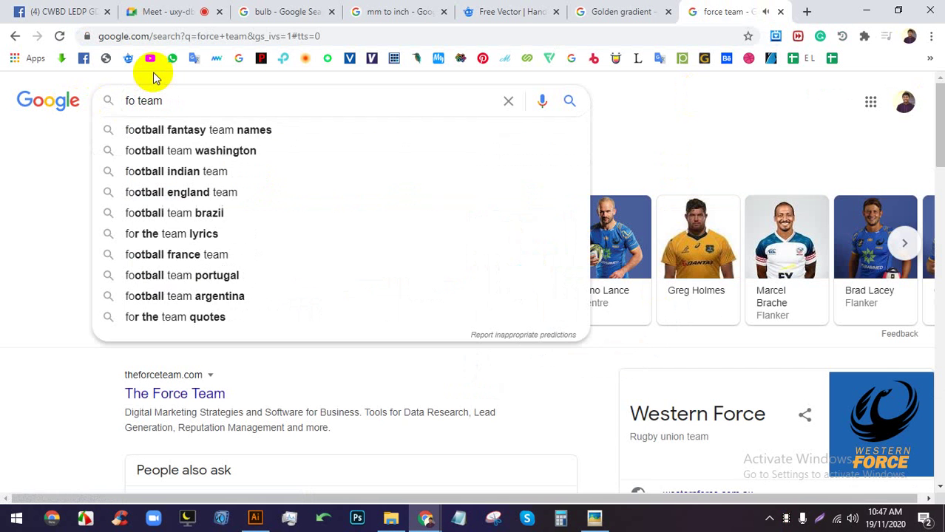
pyautogui.write('ur')
pyautogui.press('Return')
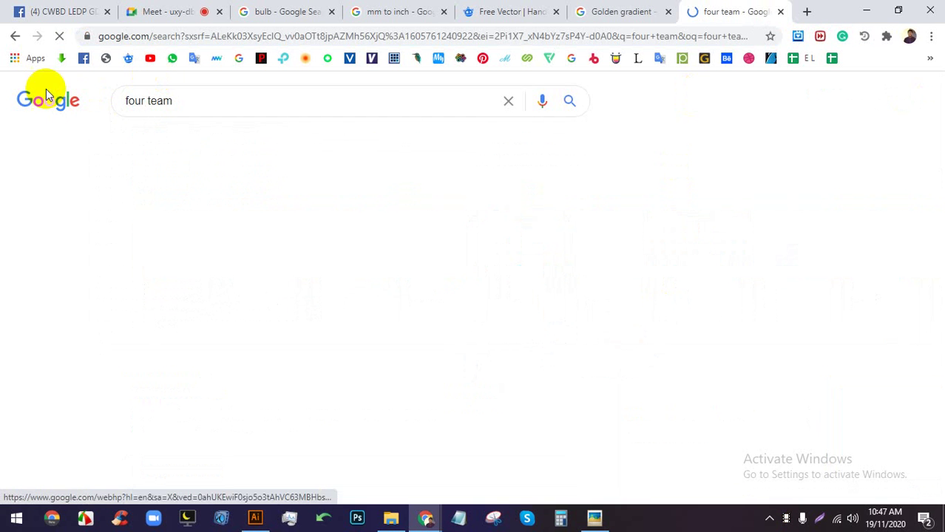
# Show the image results for "four team" and browse them for team logo and illustration ideas
pyautogui.click(196, 140)
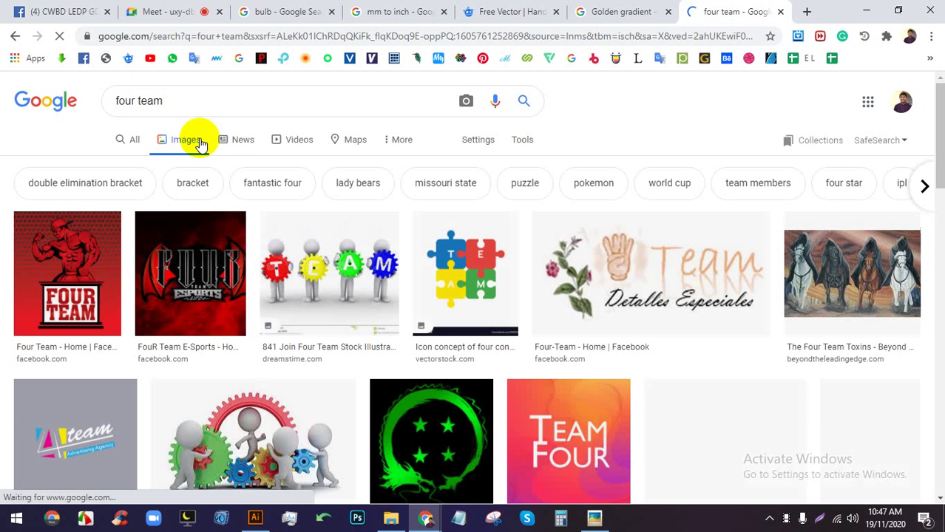
pyautogui.scroll(-3, 342, 241)
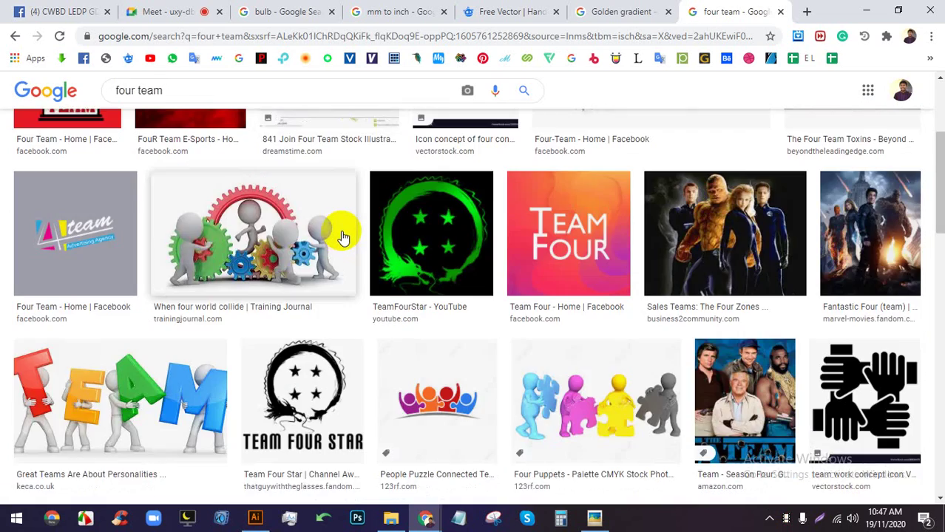
pyautogui.scroll(-5, 342, 241)
pyautogui.scroll(2, 341, 231)
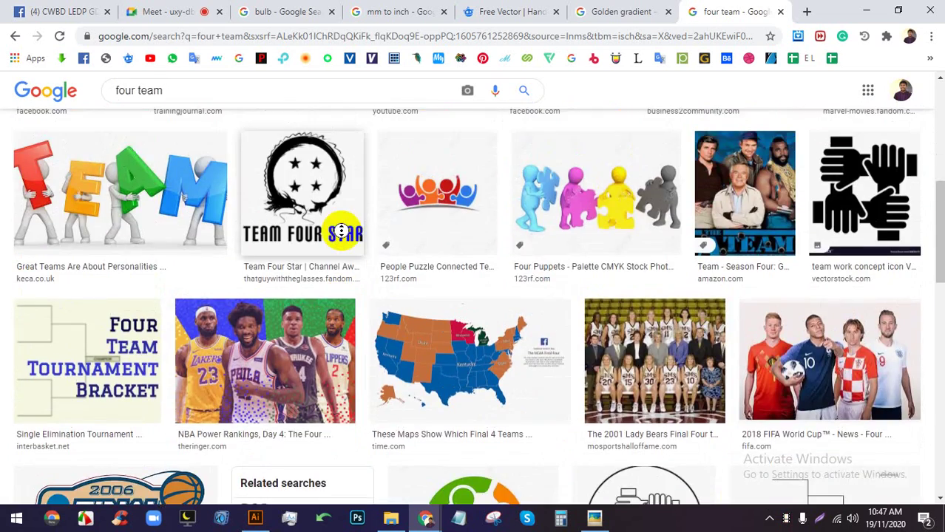
pyautogui.scroll(-5, 341, 231)
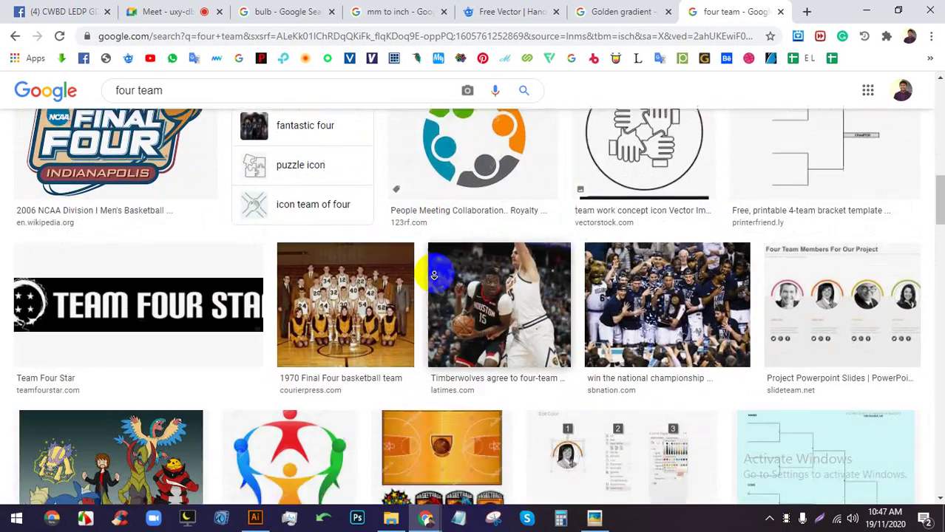
pyautogui.scroll(-5, 434, 275)
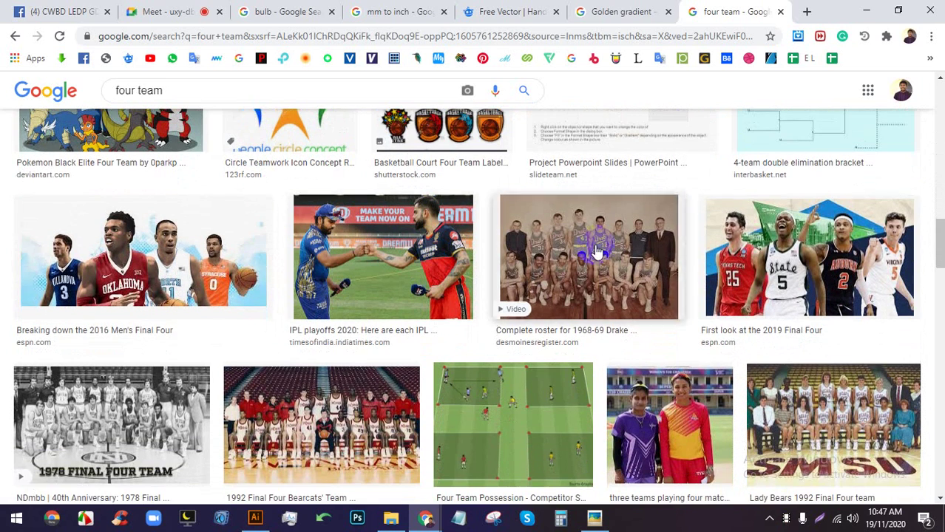
pyautogui.moveTo(939, 222); pyautogui.dragTo(939, 74)
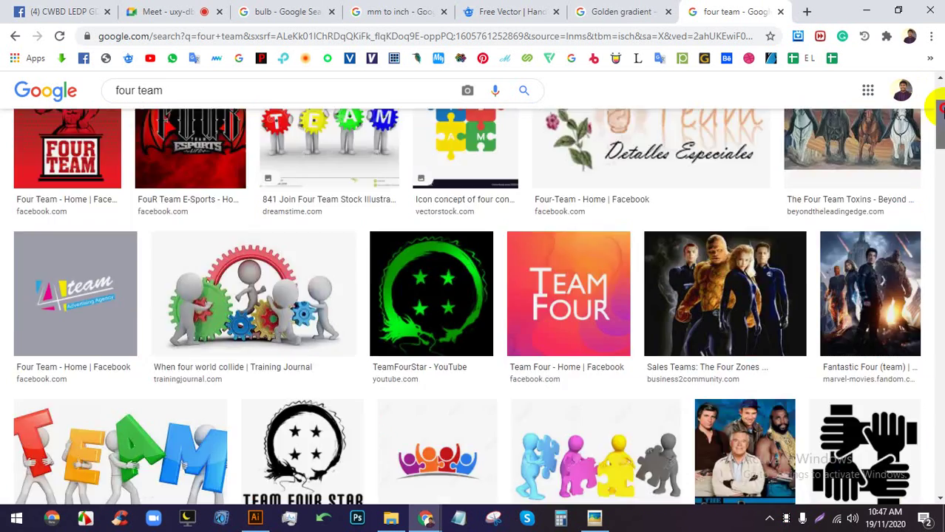
pyautogui.click(264, 97)
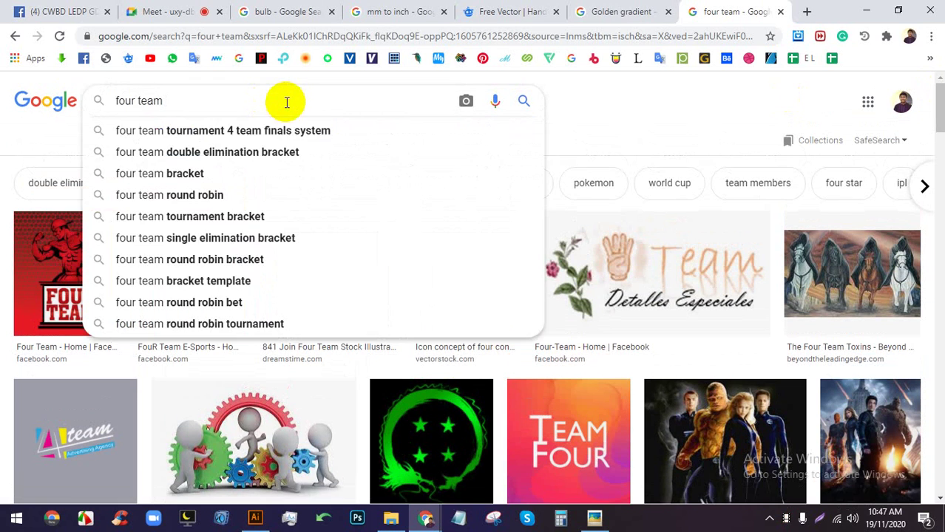
pyautogui.write('bus')
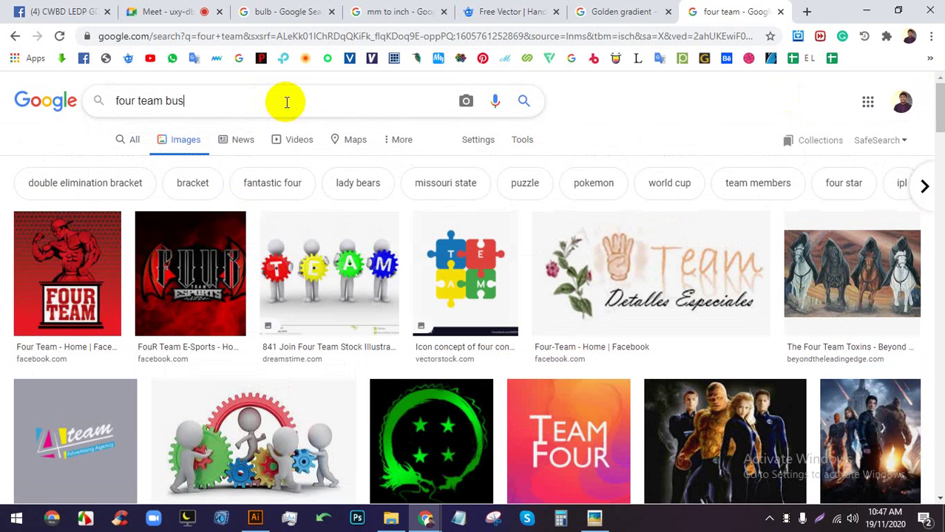
pyautogui.press('BackSpace')
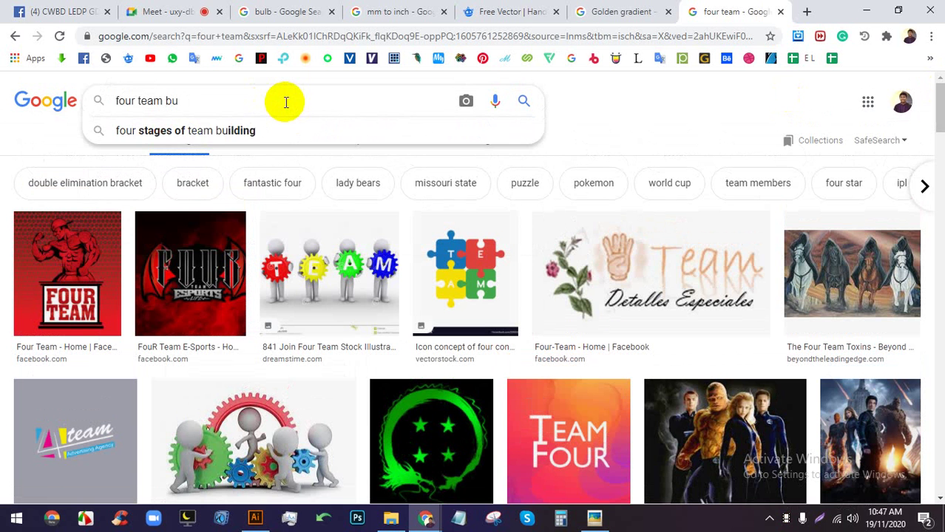
pyautogui.press('BackSpace')
pyautogui.press('BackSpace')
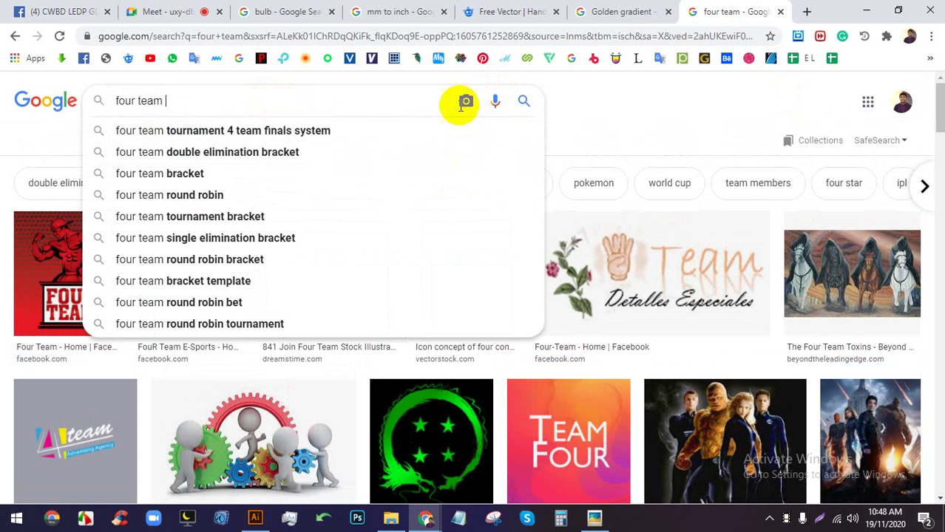
# Replace the image search query with "business" and run the search
pyautogui.moveTo(292, 99); pyautogui.dragTo(89, 101)
pyautogui.press('BackSpace')
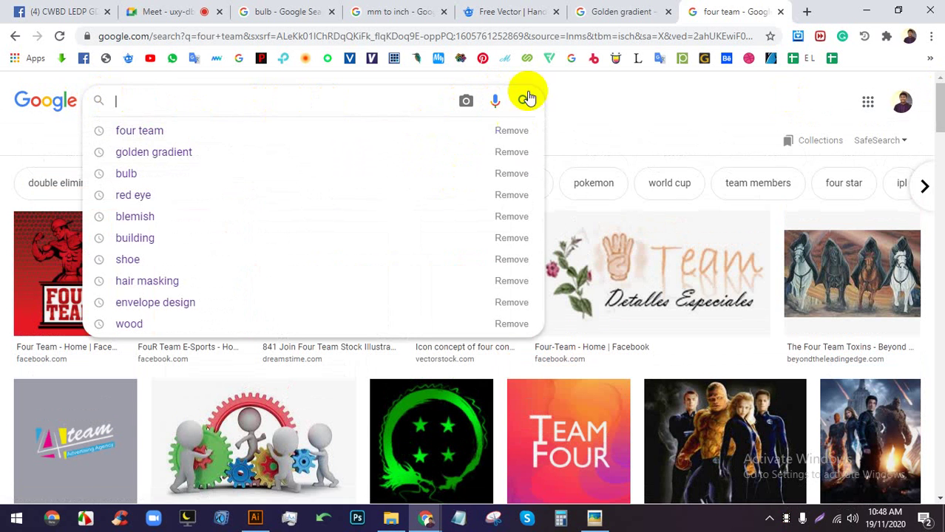
pyautogui.click(494, 101)
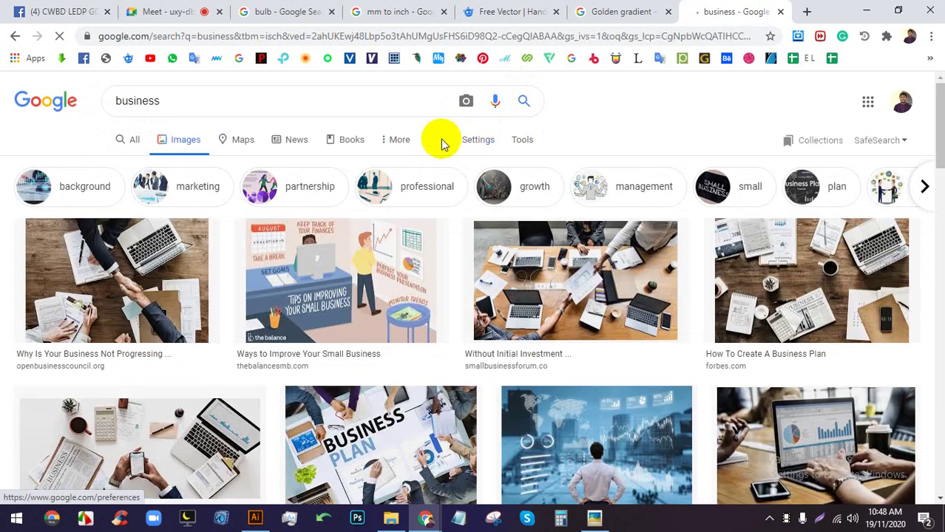
# Examine the "business" image results for suitable business pictures and illustrations
pyautogui.scroll(-5, 441, 142)
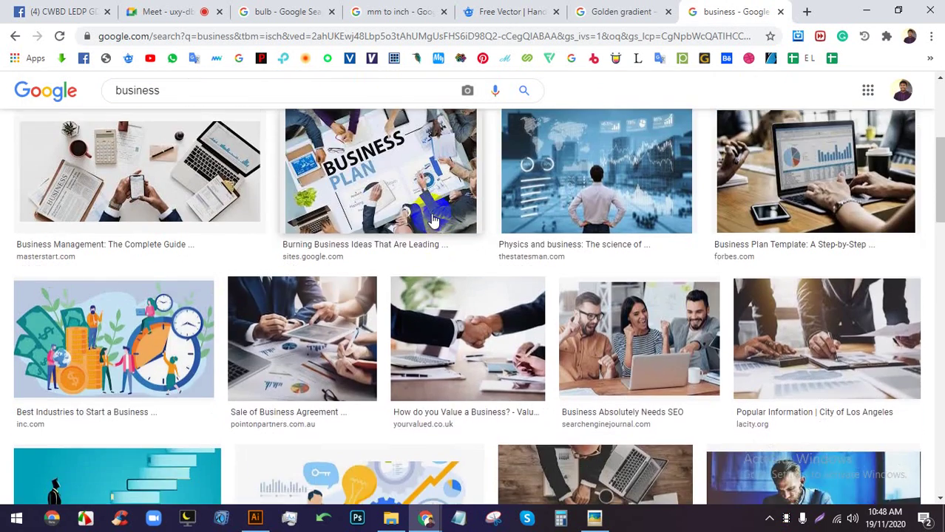
pyautogui.scroll(-6, 436, 222)
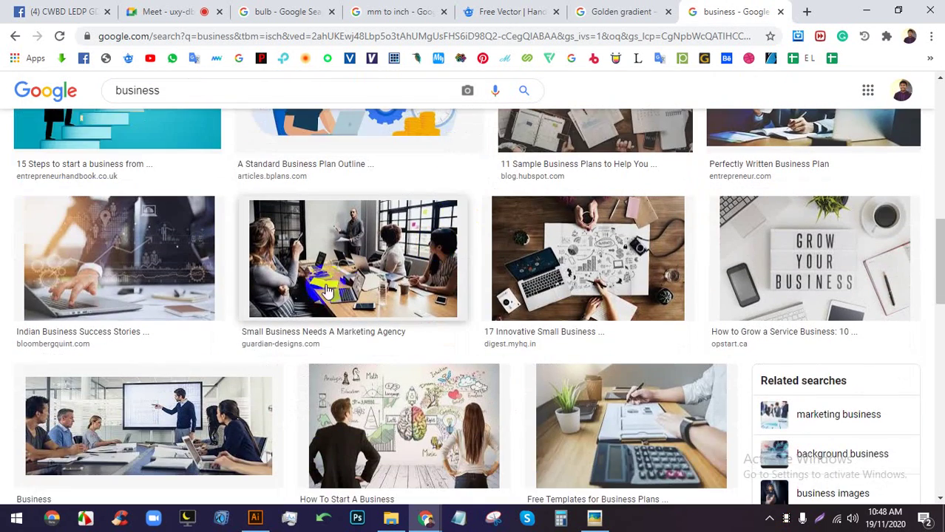
pyautogui.scroll(-3, 336, 281)
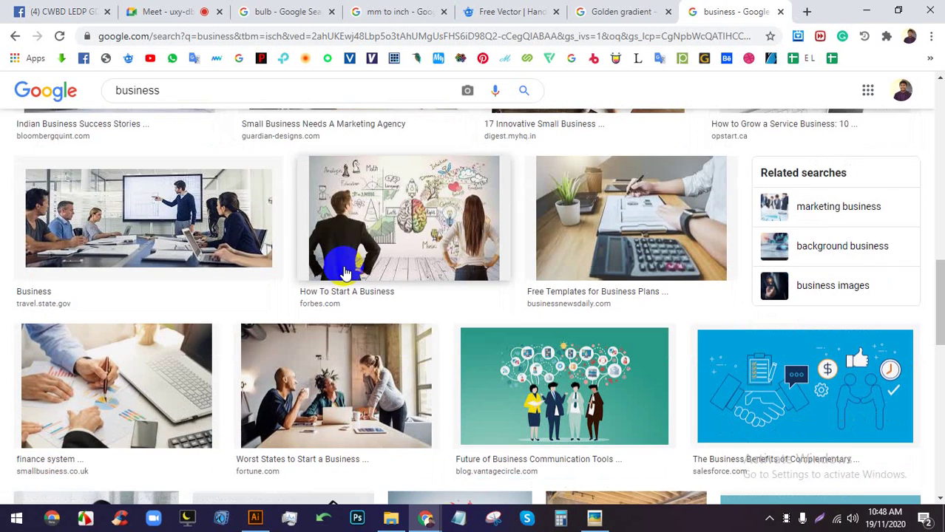
pyautogui.scroll(-2, 414, 289)
pyautogui.scroll(-3, 428, 292)
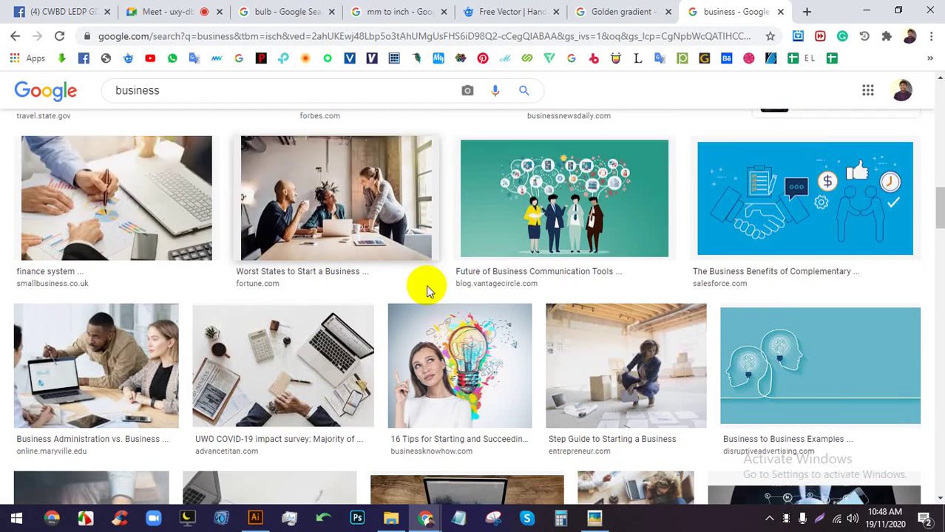
pyautogui.scroll(-1, 428, 291)
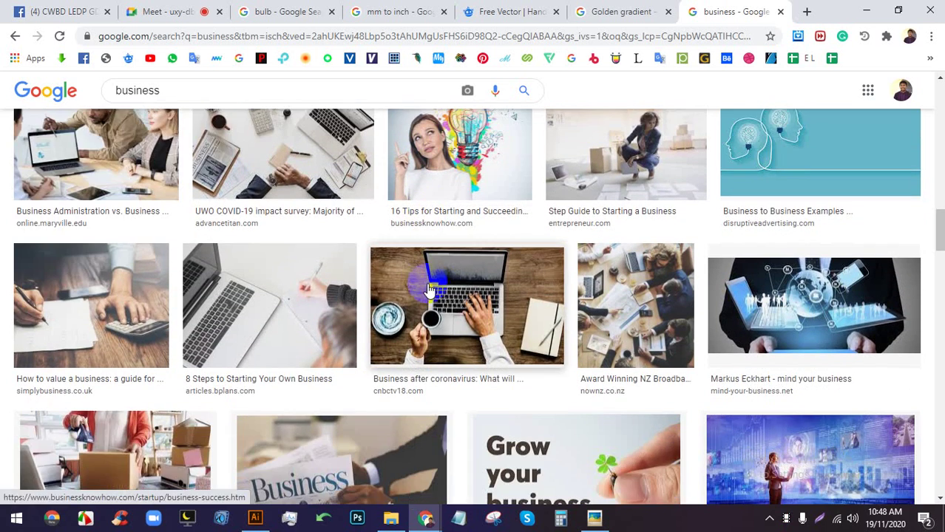
pyautogui.scroll(-2, 560, 330)
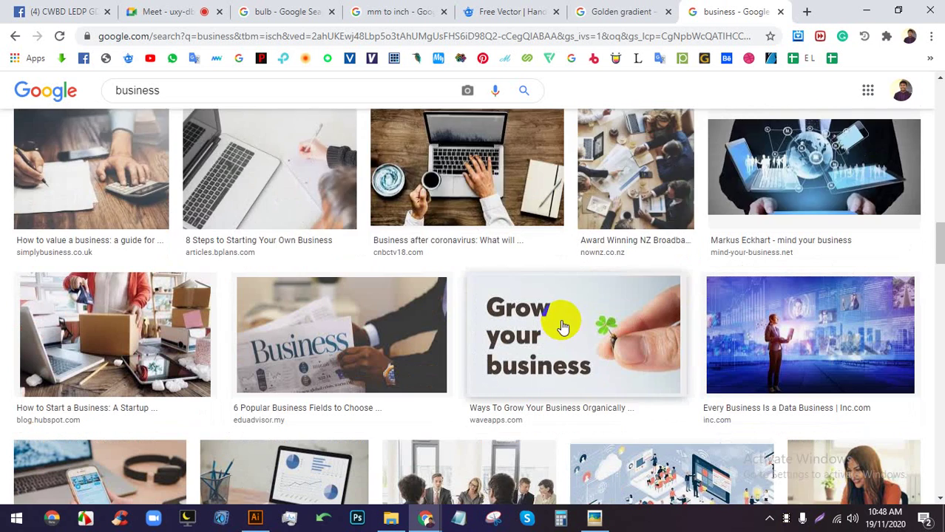
pyautogui.scroll(-2, 561, 324)
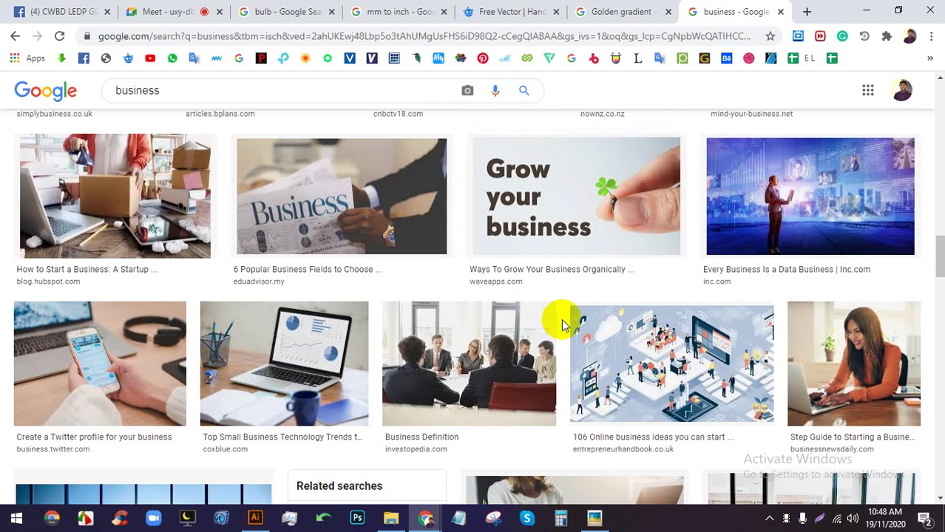
# Open the preview of the "106 Online business ideas" illustration and look through its related images and the remaining results
pyautogui.scroll(-1, 562, 326)
pyautogui.click(693, 302)
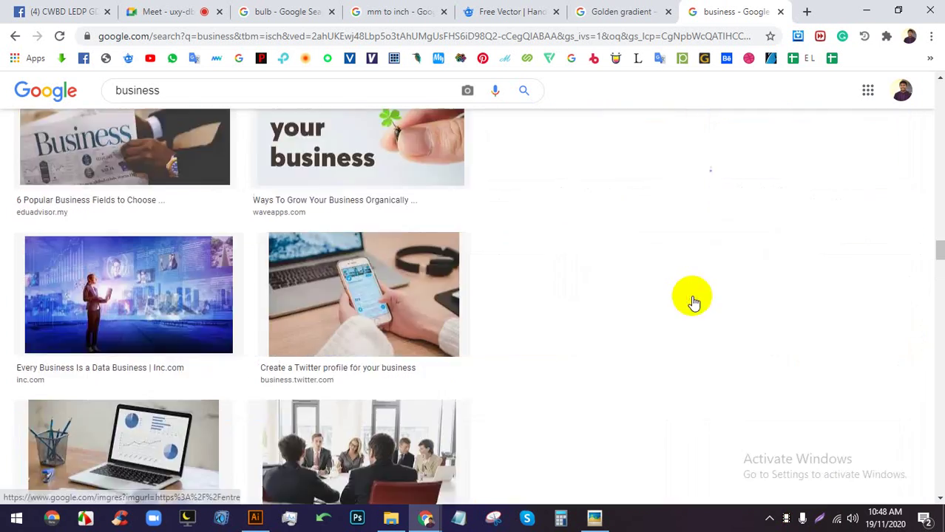
pyautogui.scroll(-7, 662, 329)
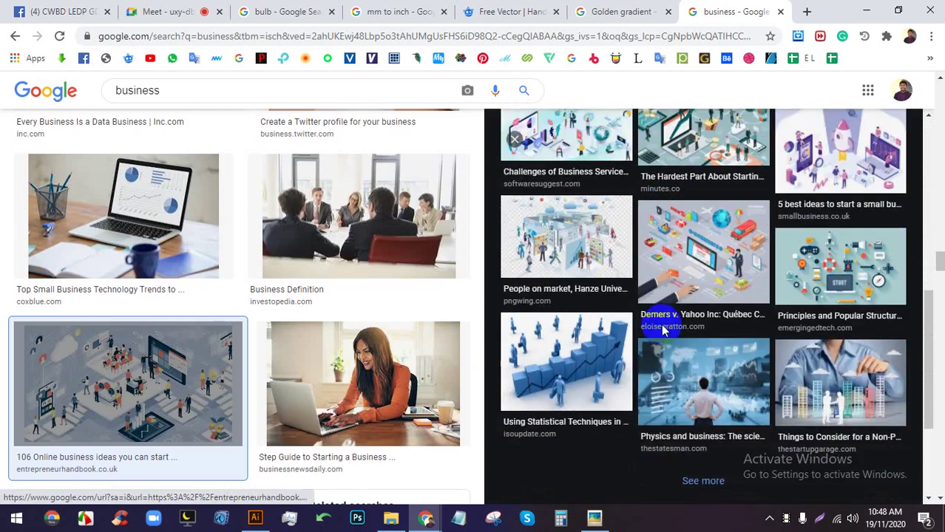
pyautogui.scroll(-4, 303, 355)
pyautogui.scroll(-3, 303, 355)
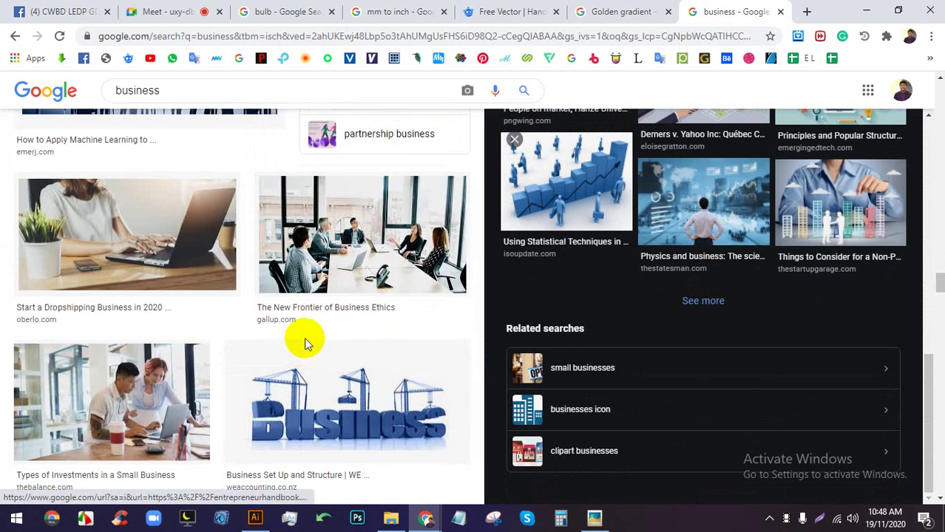
pyautogui.scroll(-6, 303, 341)
pyautogui.scroll(-4, 310, 330)
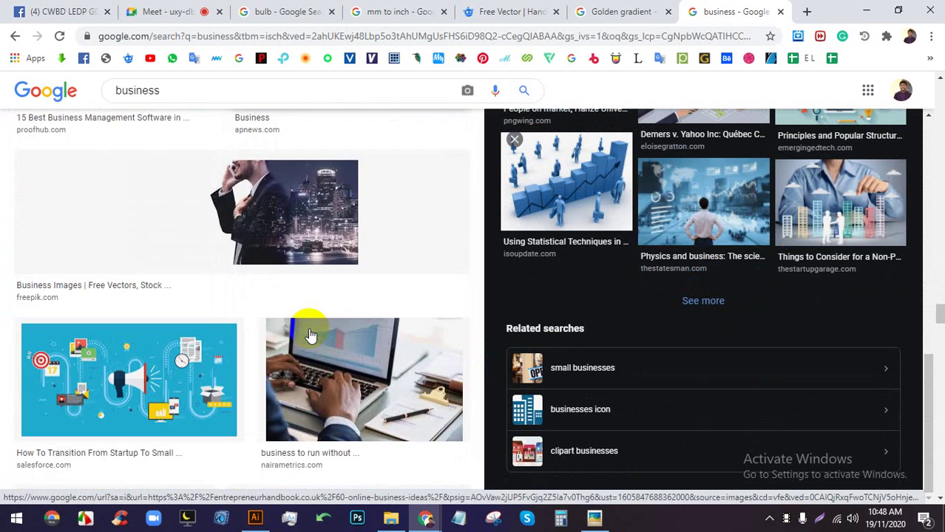
# Refine the image search to "business vector" and browse the resulting illustrations
pyautogui.scroll(7, 191, 128)
pyautogui.click(198, 90)
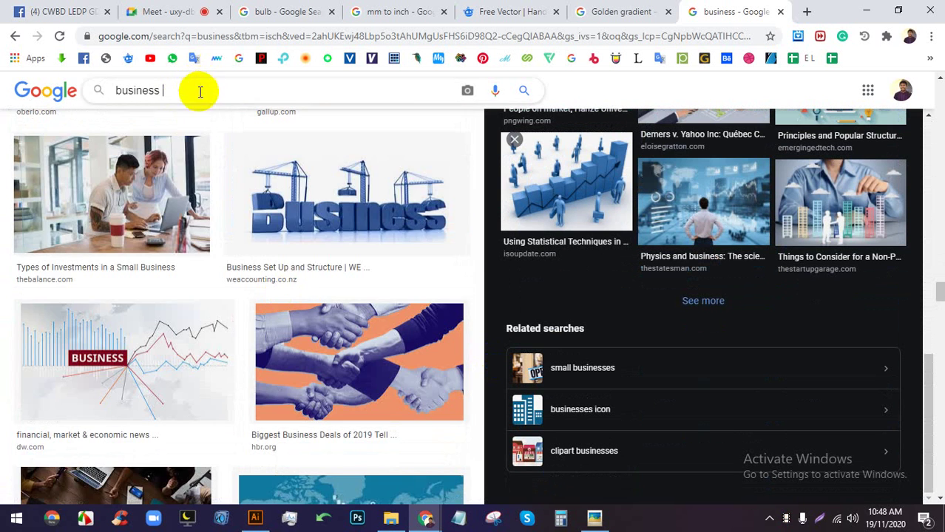
pyautogui.write('vector')
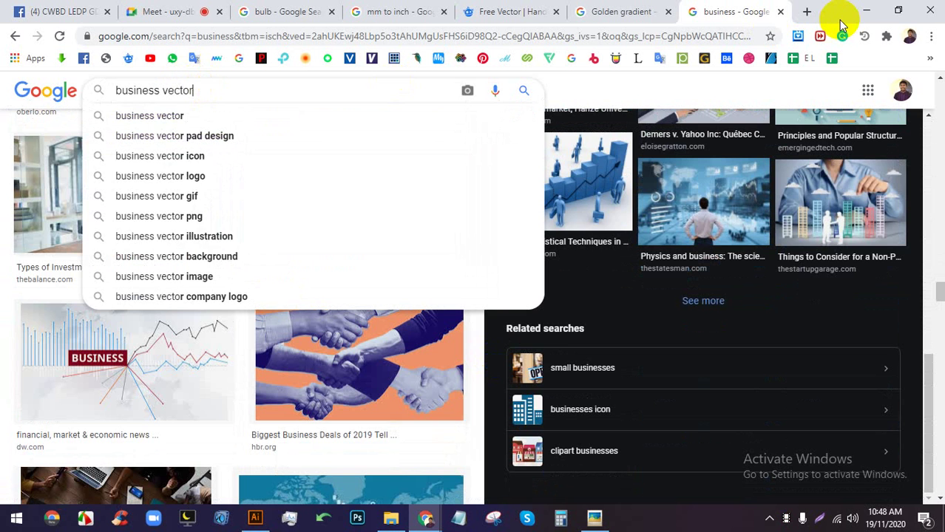
pyautogui.press('Return')
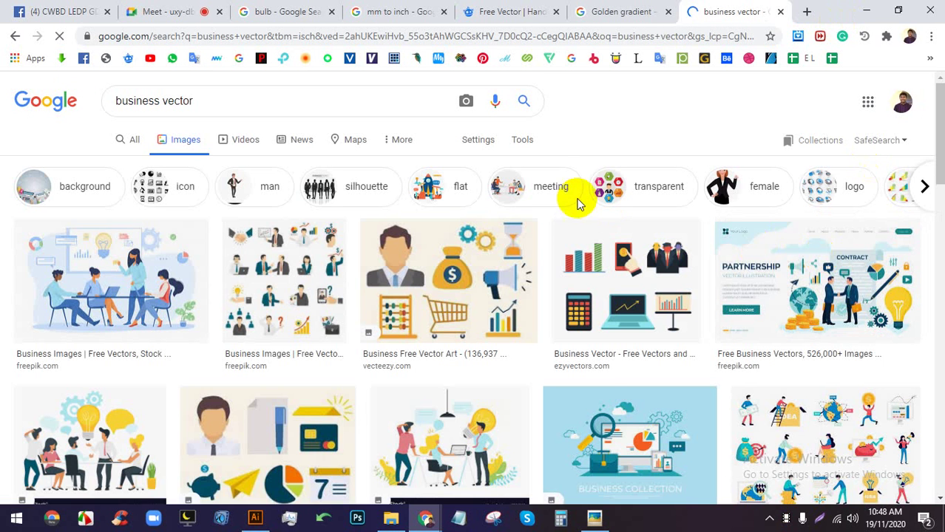
pyautogui.scroll(-5, 349, 303)
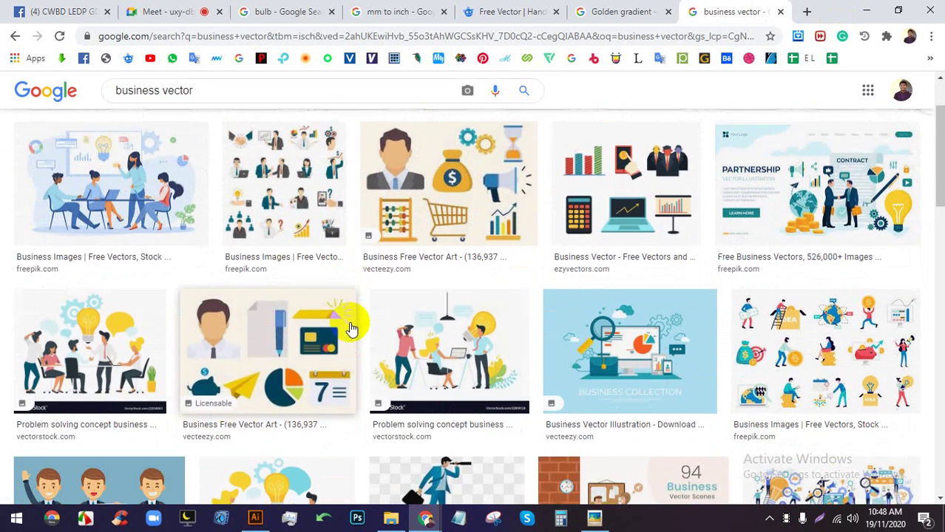
pyautogui.scroll(-10, 357, 330)
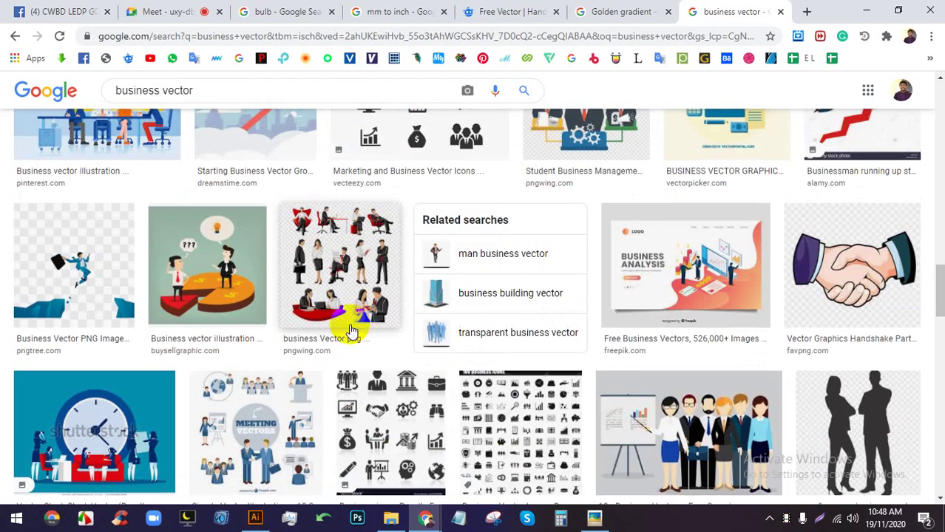
# Search Google Images for "man" in a new browser tab
pyautogui.click(806, 11)
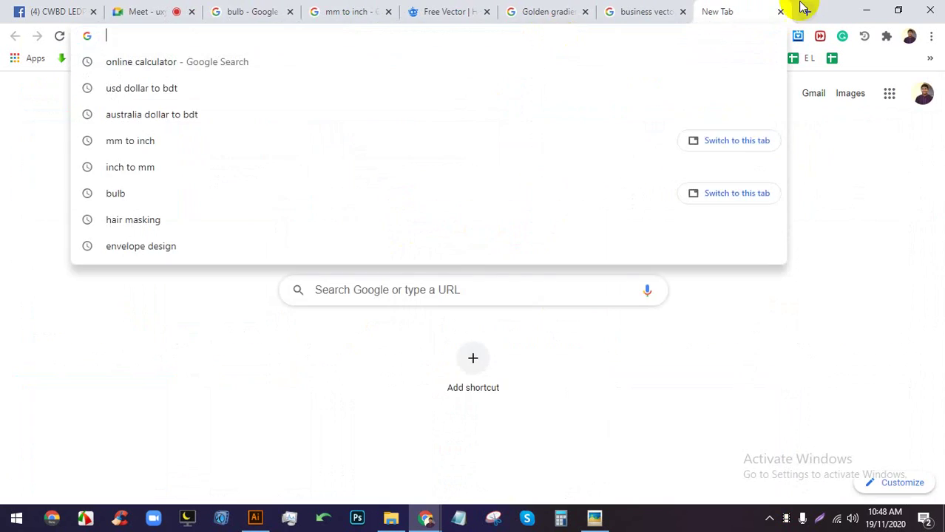
pyautogui.write('man')
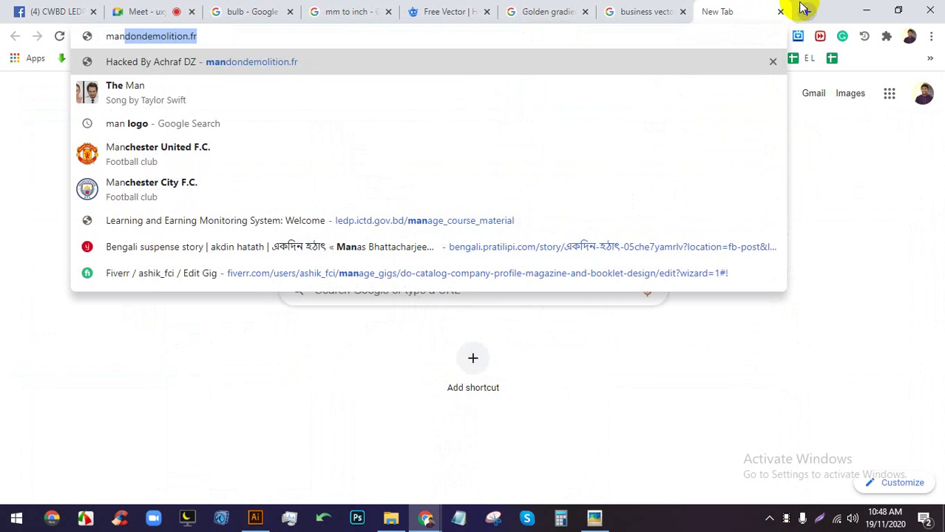
pyautogui.press('BackSpace')
pyautogui.press('Return')
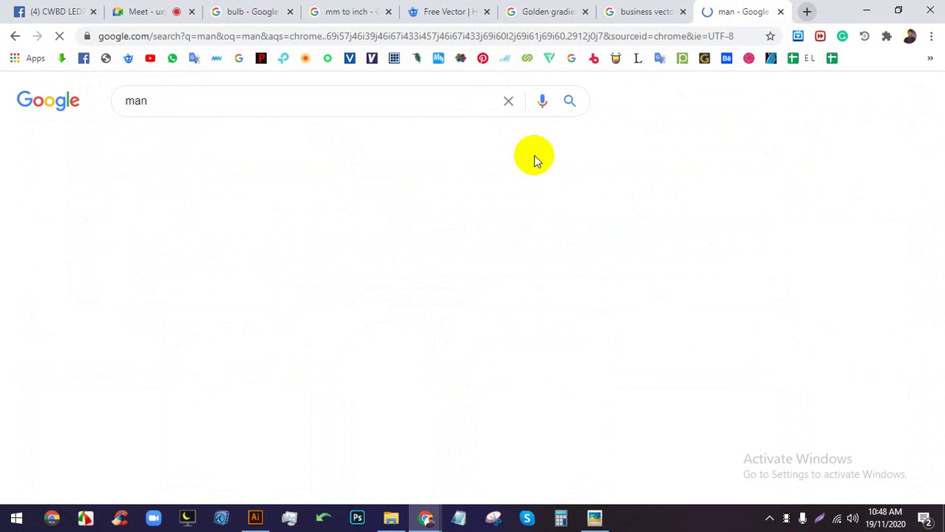
pyautogui.click(181, 139)
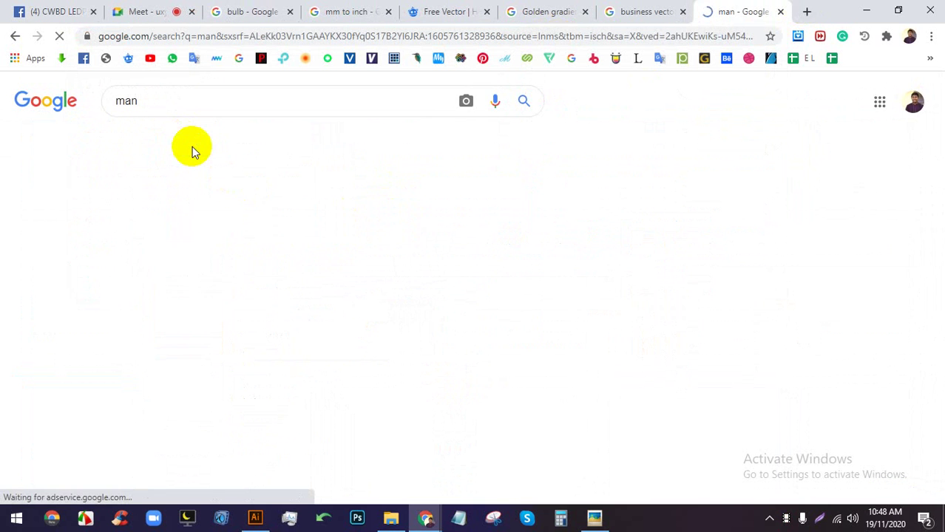
# Refine the image search to "man vactor" and browse the resulting illustrations of men
pyautogui.click(227, 96)
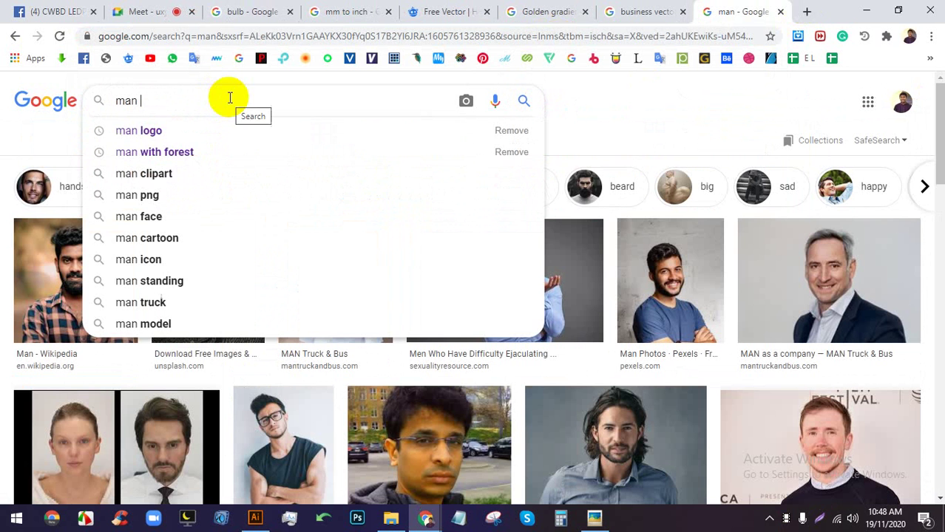
pyautogui.write('vactor')
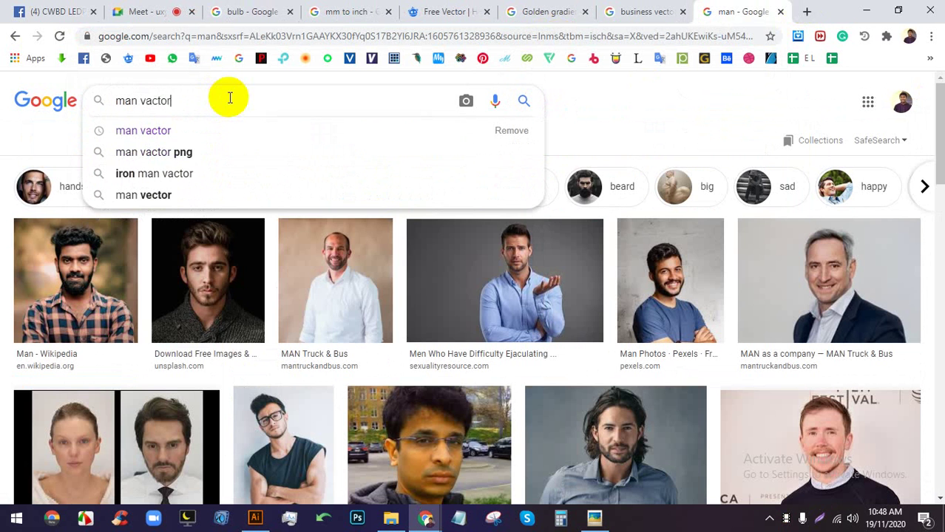
pyautogui.press('Return')
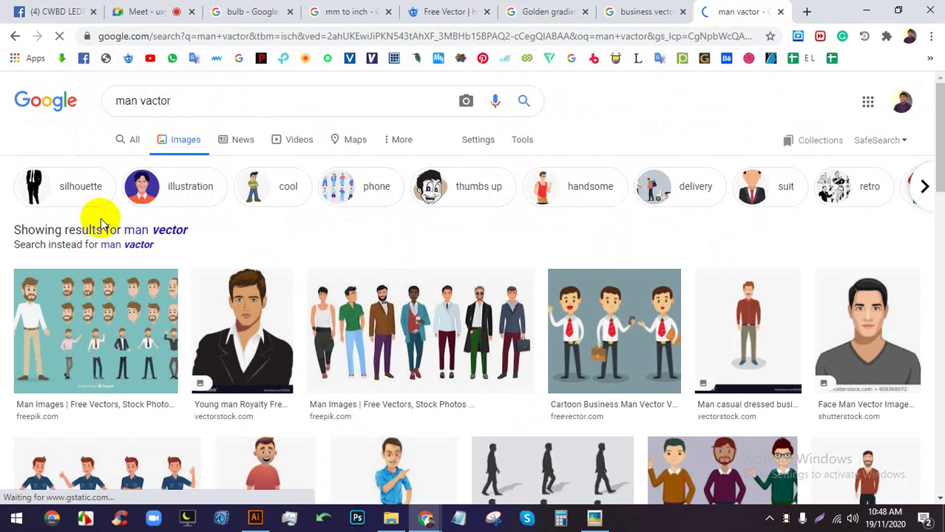
pyautogui.scroll(-3, 477, 270)
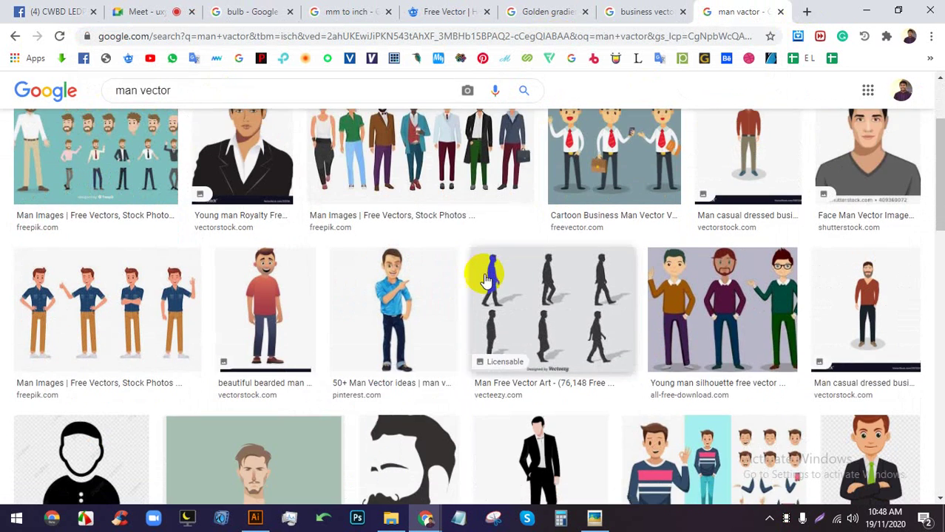
pyautogui.scroll(-5, 488, 277)
pyautogui.scroll(5, 814, 263)
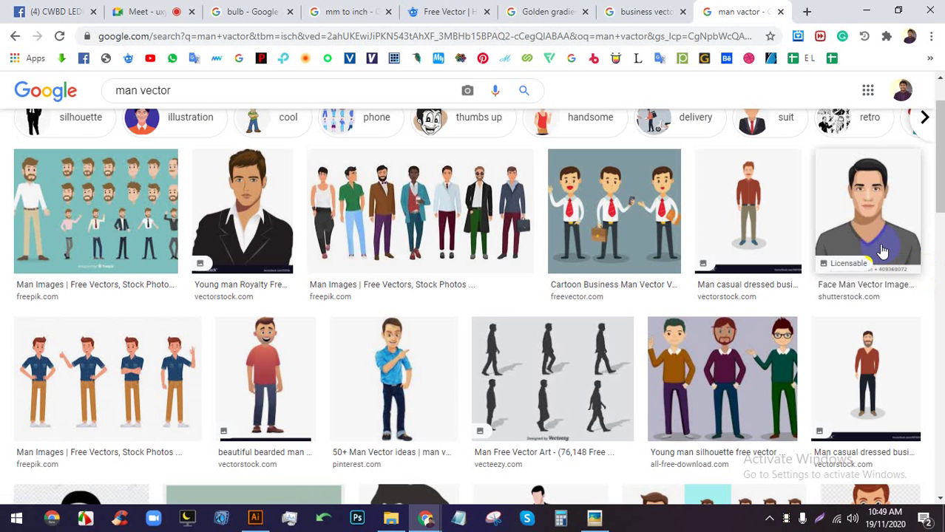
# Switch to Book Cover.ai in Illustrator and capture the front cover area below the title for freehand pen annotation
pyautogui.click(255, 517)
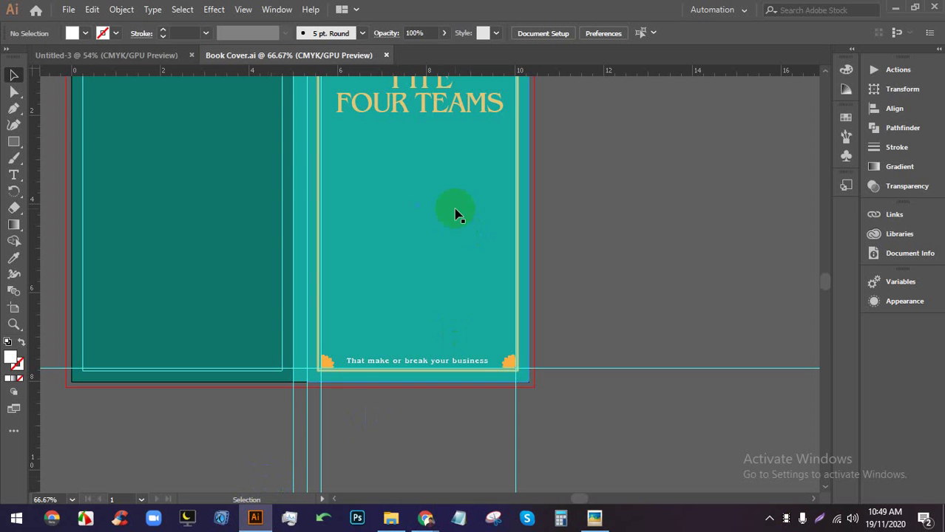
pyautogui.scroll(1, 453, 226)
pyautogui.hscroll(1, 450, 238)
pyautogui.scroll(1, 450, 238)
pyautogui.hscroll(-1, 451, 246)
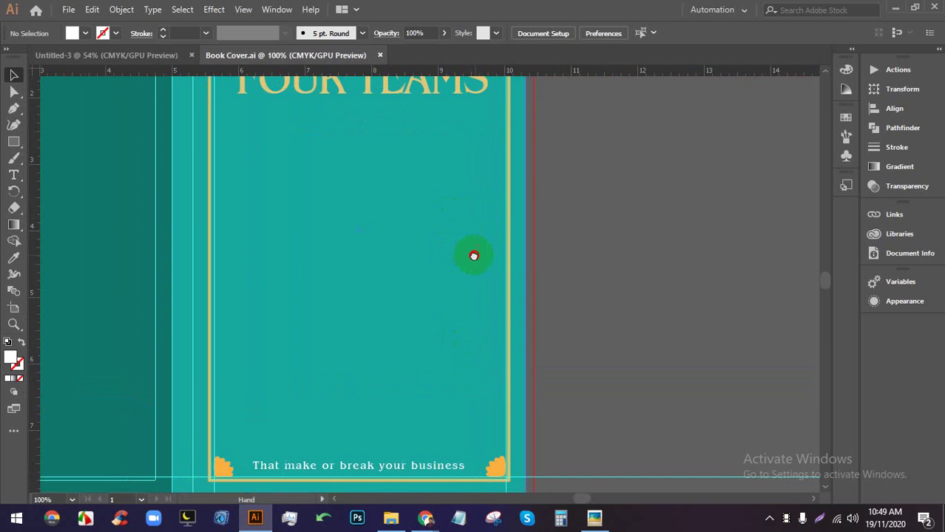
pyautogui.press('Print')
pyautogui.moveTo(583, 469); pyautogui.dragTo(108, 66)
pyautogui.click(596, 339)
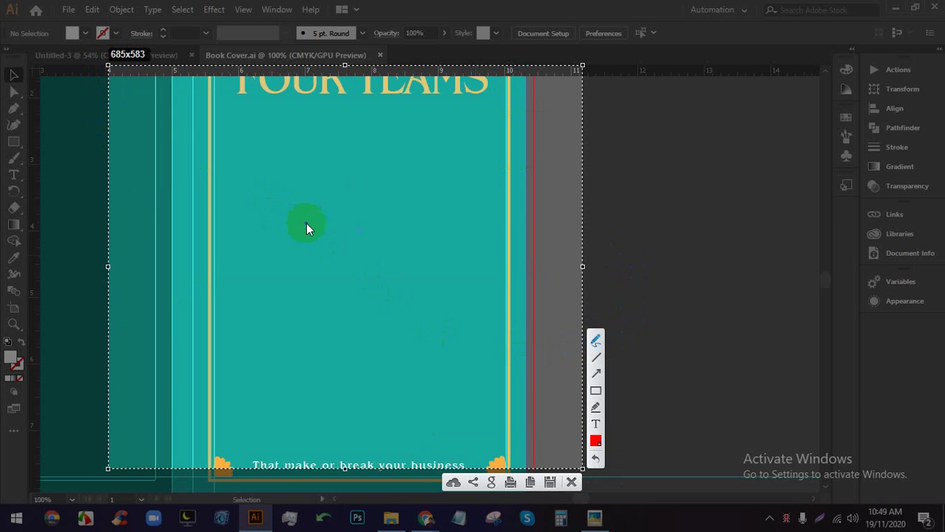
# Sketch a red freehand outline of a man's head in profile wearing a peaked cap on the captured front cover
pyautogui.moveTo(307, 224)
pyautogui.mouseDown()
pyautogui.moveTo(250, 207)
pyautogui.moveTo(318, 195)
pyautogui.moveTo(294, 157)
pyautogui.moveTo(298, 138)
pyautogui.moveTo(339, 125)
pyautogui.moveTo(426, 137)
pyautogui.moveTo(463, 173)
pyautogui.moveTo(455, 220)
pyautogui.mouseUp()
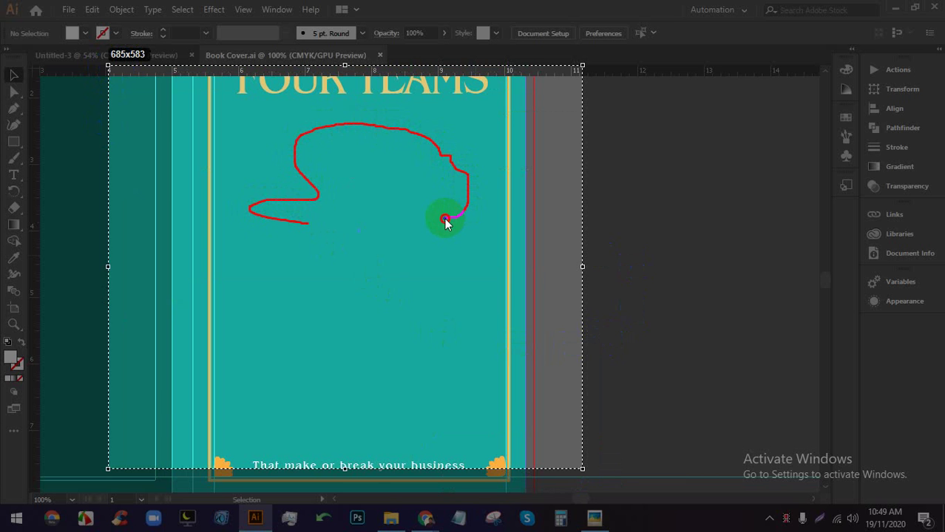
pyautogui.moveTo(448, 232)
pyautogui.mouseDown()
pyautogui.moveTo(456, 275)
pyautogui.moveTo(434, 318)
pyautogui.mouseUp()
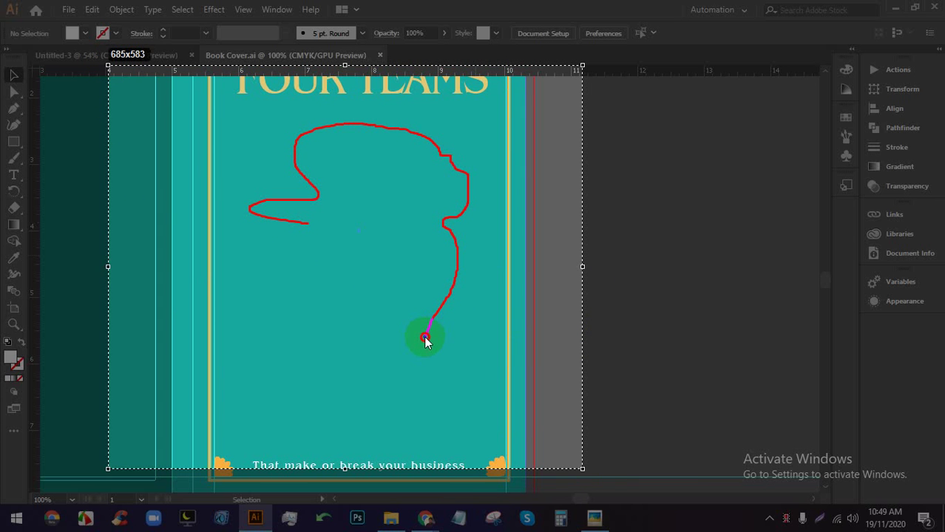
pyautogui.moveTo(425, 339); pyautogui.dragTo(435, 349)
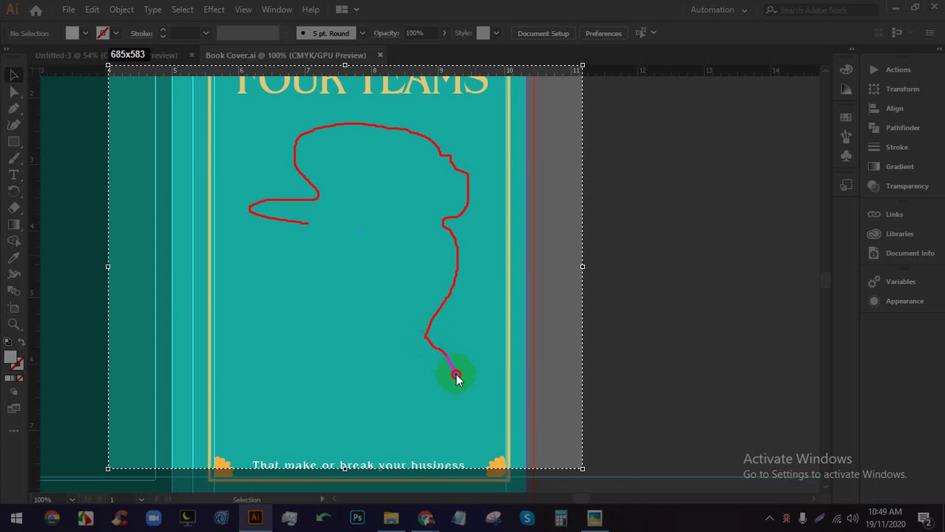
pyautogui.moveTo(455, 384)
pyautogui.mouseDown()
pyautogui.moveTo(263, 392)
pyautogui.moveTo(258, 371)
pyautogui.moveTo(324, 344)
pyautogui.moveTo(328, 333)
pyautogui.moveTo(297, 324)
pyautogui.mouseUp()
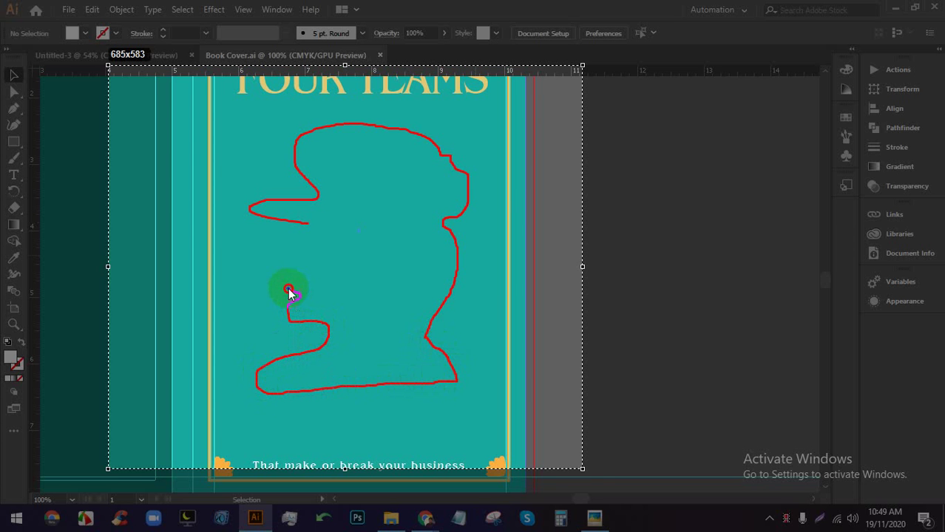
pyautogui.moveTo(293, 281)
pyautogui.mouseDown()
pyautogui.moveTo(289, 264)
pyautogui.moveTo(315, 253)
pyautogui.mouseUp()
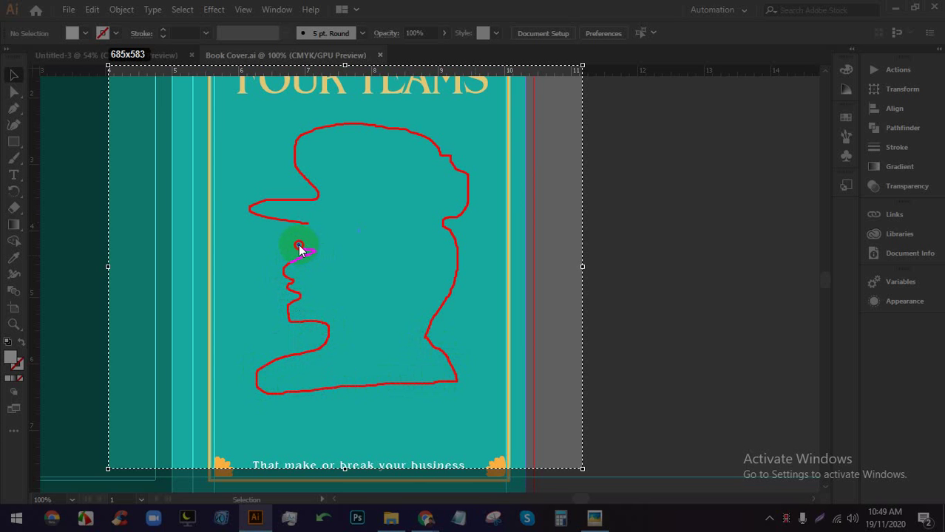
pyautogui.moveTo(298, 249); pyautogui.dragTo(309, 222)
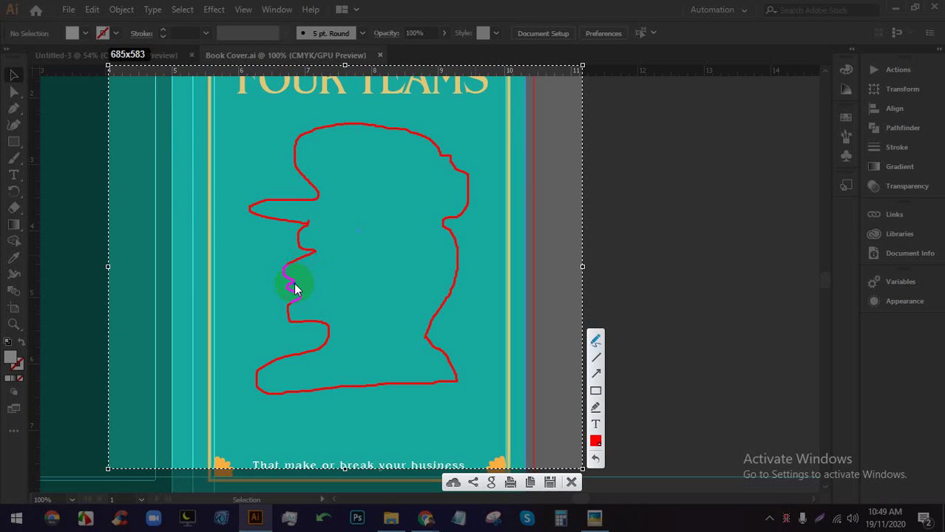
pyautogui.moveTo(293, 287); pyautogui.dragTo(297, 303)
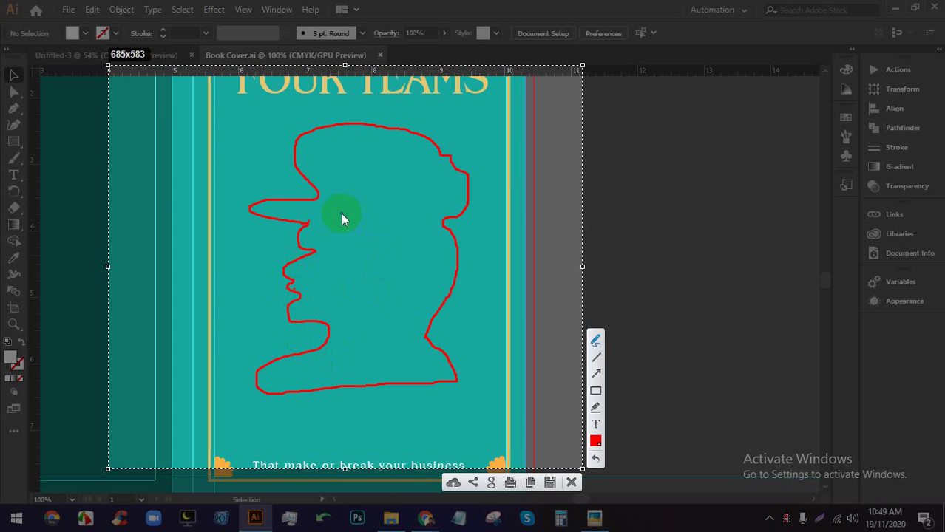
# Add freehand inner lines for the cap band, cap panels, cheek and neck to the sketched head
pyautogui.moveTo(320, 198); pyautogui.dragTo(292, 162)
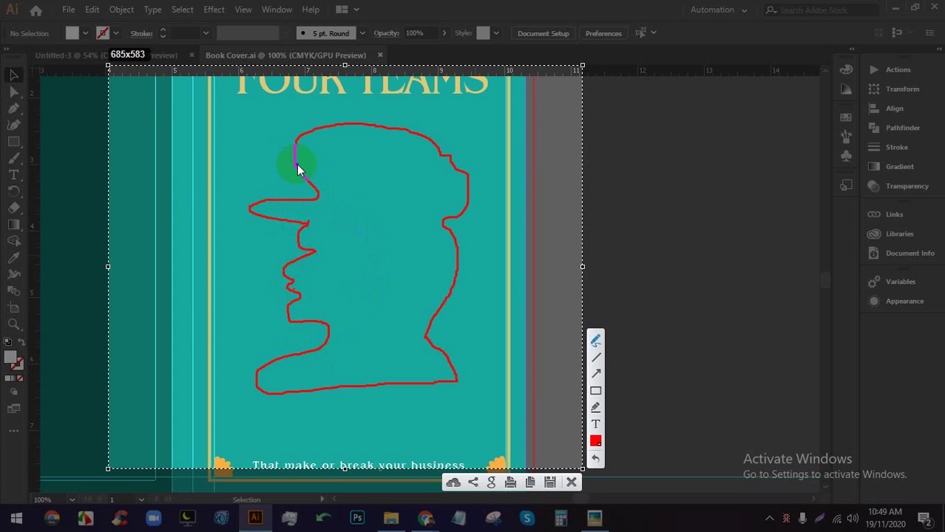
pyautogui.moveTo(303, 177)
pyautogui.mouseDown()
pyautogui.moveTo(387, 171)
pyautogui.moveTo(466, 207)
pyautogui.mouseUp()
pyautogui.click(342, 155)
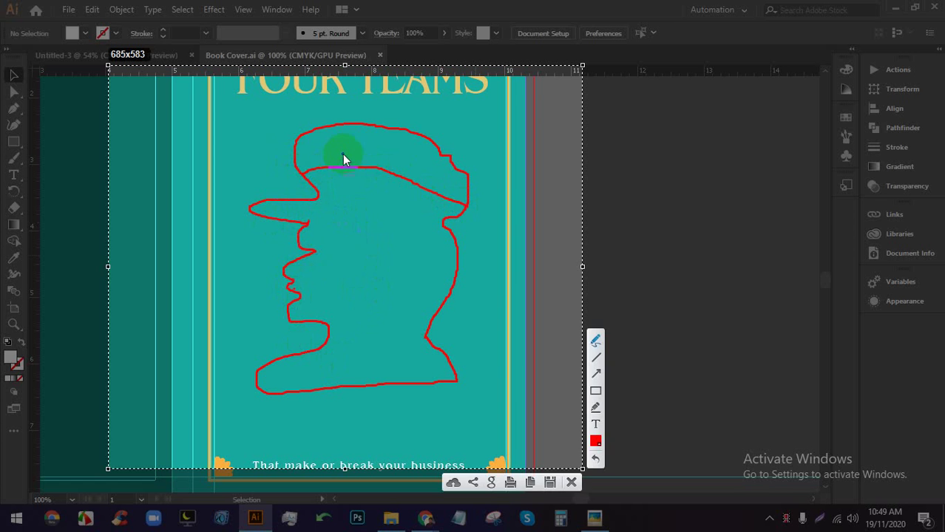
pyautogui.moveTo(318, 127)
pyautogui.mouseDown()
pyautogui.moveTo(335, 125)
pyautogui.moveTo(345, 173)
pyautogui.moveTo(399, 130)
pyautogui.mouseUp()
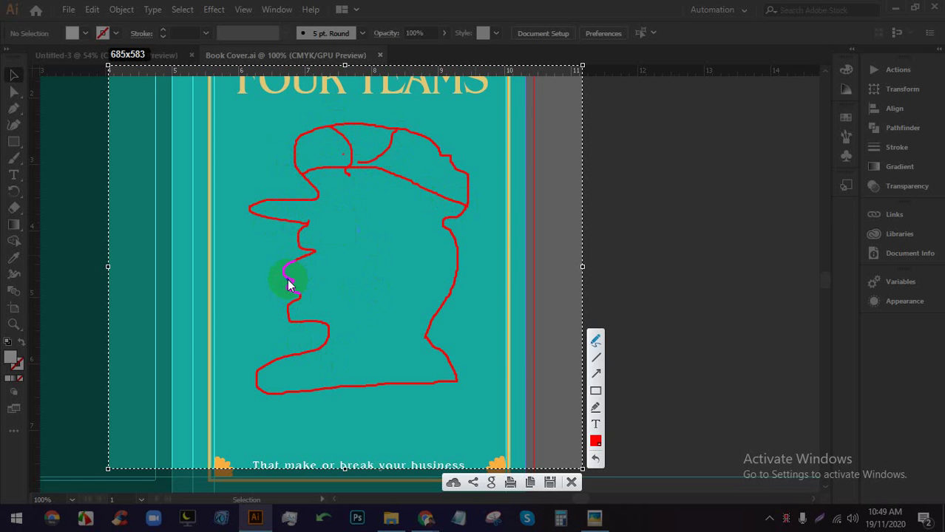
pyautogui.moveTo(291, 284)
pyautogui.mouseDown()
pyautogui.moveTo(301, 333)
pyautogui.moveTo(297, 298)
pyautogui.moveTo(405, 220)
pyautogui.moveTo(430, 190)
pyautogui.moveTo(411, 209)
pyautogui.moveTo(425, 195)
pyautogui.moveTo(407, 241)
pyautogui.moveTo(424, 348)
pyautogui.mouseUp()
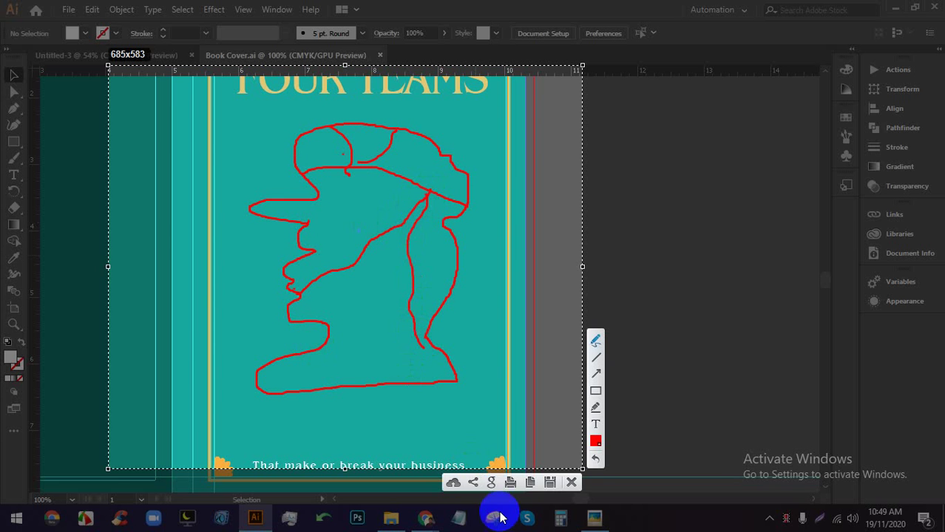
# Undo all the freehand sketch strokes and close the screen capture without saving it
pyautogui.hotkey('ctrl', 'z')
pyautogui.hotkey('ctrl', 'z')
pyautogui.hotkey('ctrl', 'z')
pyautogui.hotkey('ctrl', 'z')
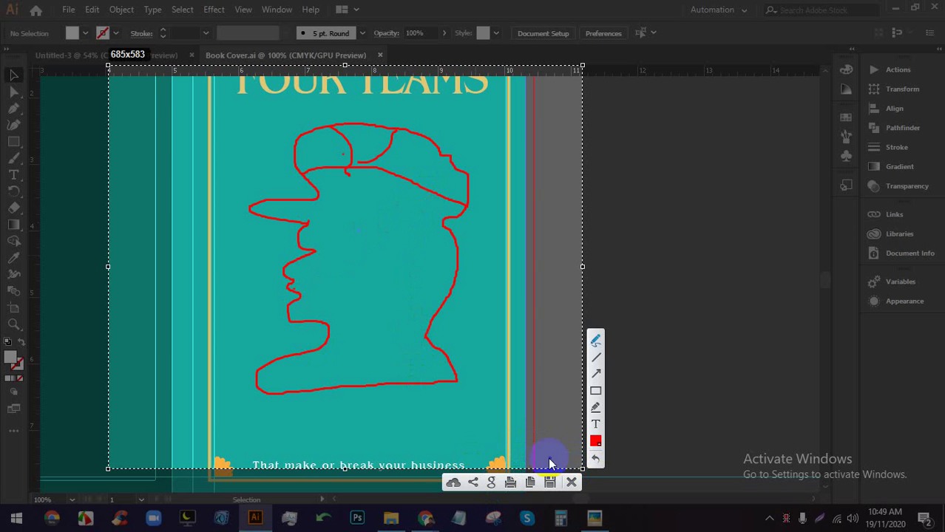
pyautogui.hotkey('ctrl', 'z')
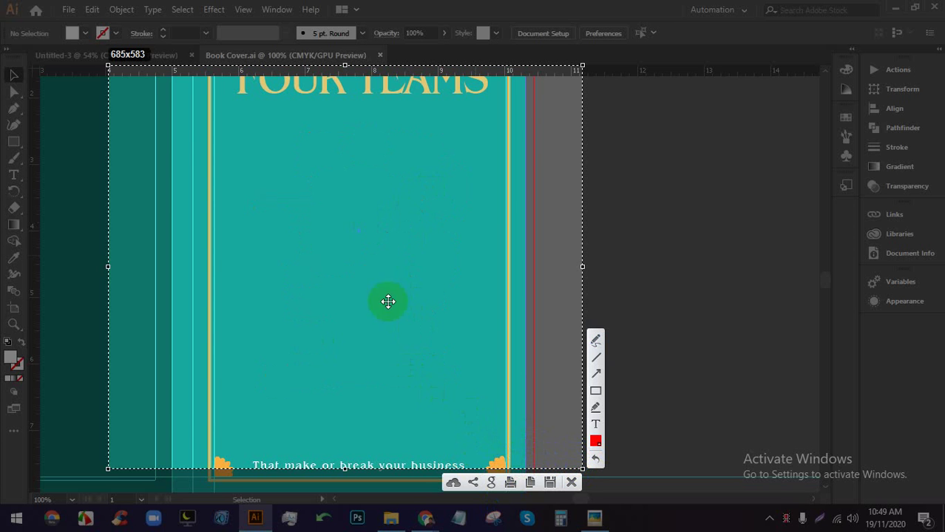
pyautogui.click(595, 340)
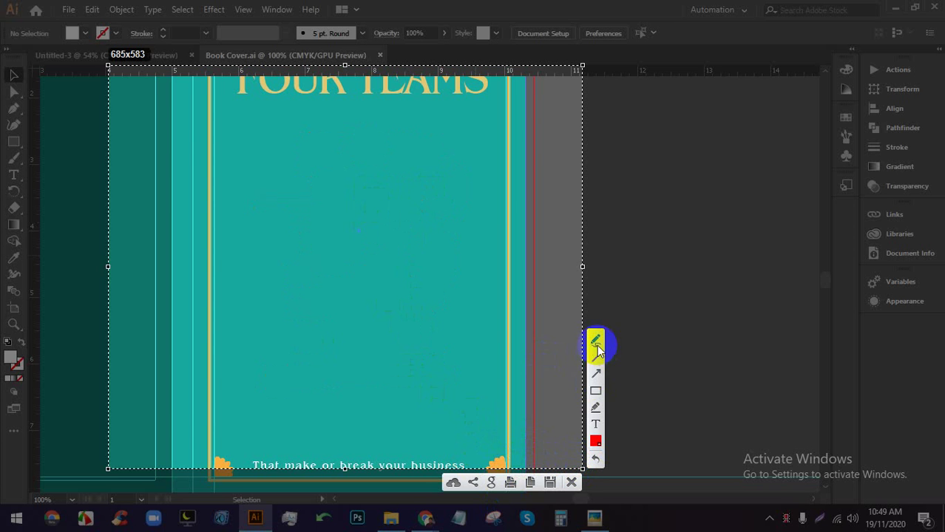
pyautogui.click(340, 148)
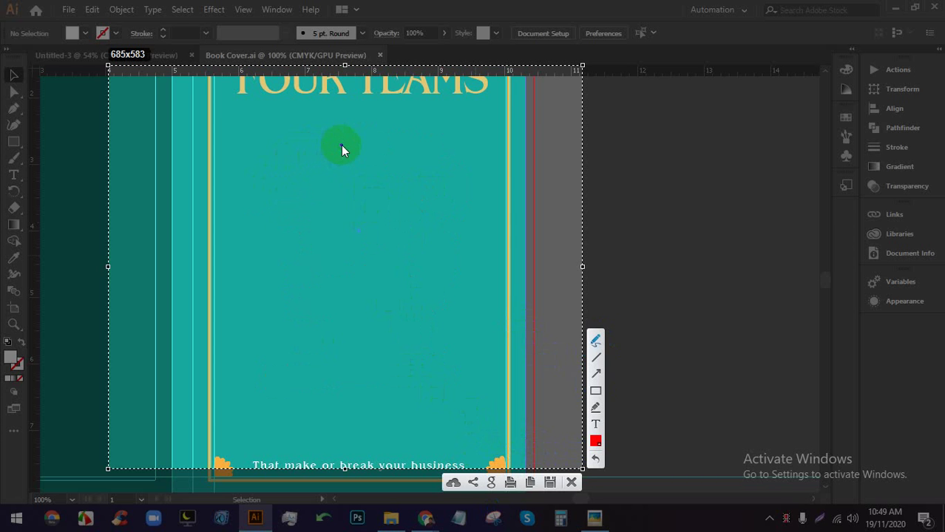
pyautogui.click(572, 482)
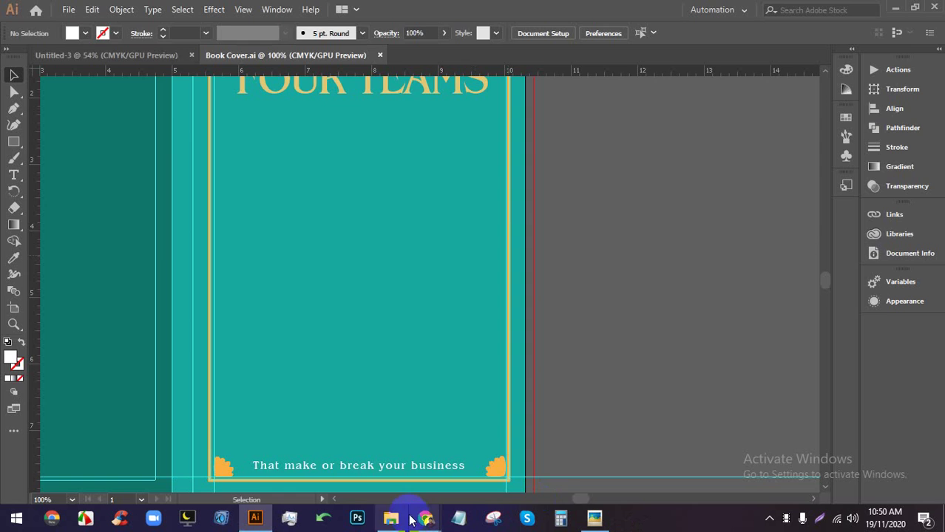
# Switch to the Google Meet call in the browser and toggle the microphone
pyautogui.moveTo(426, 518)
pyautogui.click(333, 459)
pyautogui.click(135, 11)
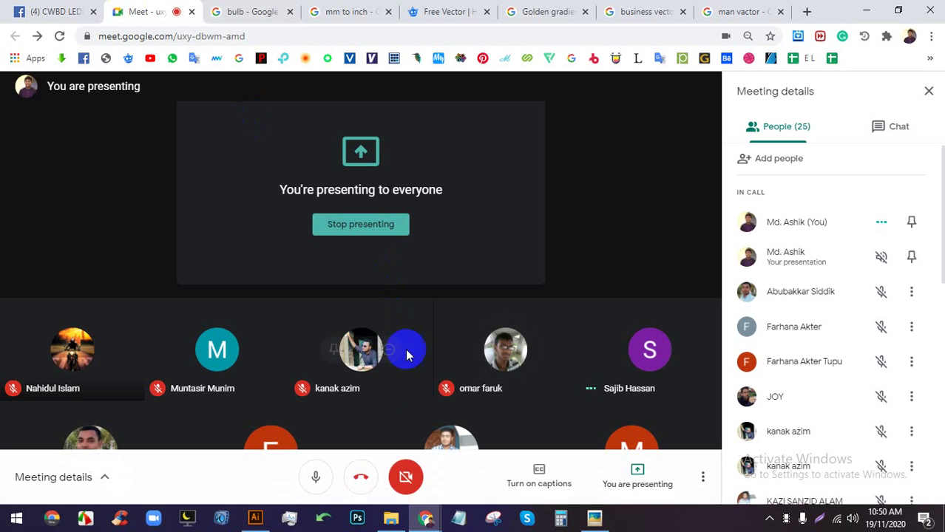
pyautogui.click(319, 476)
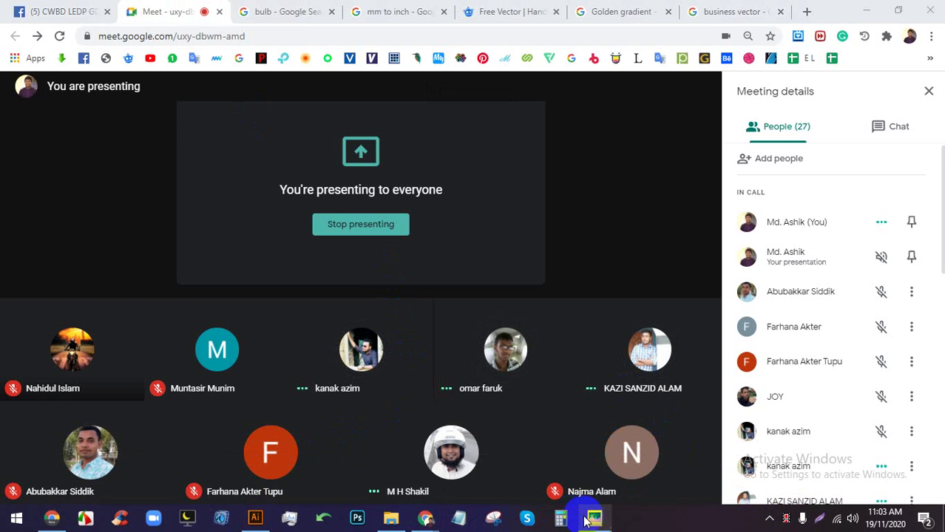
# Close the photo viewer window showing the ornate decorative golden image
pyautogui.moveTo(591, 524)
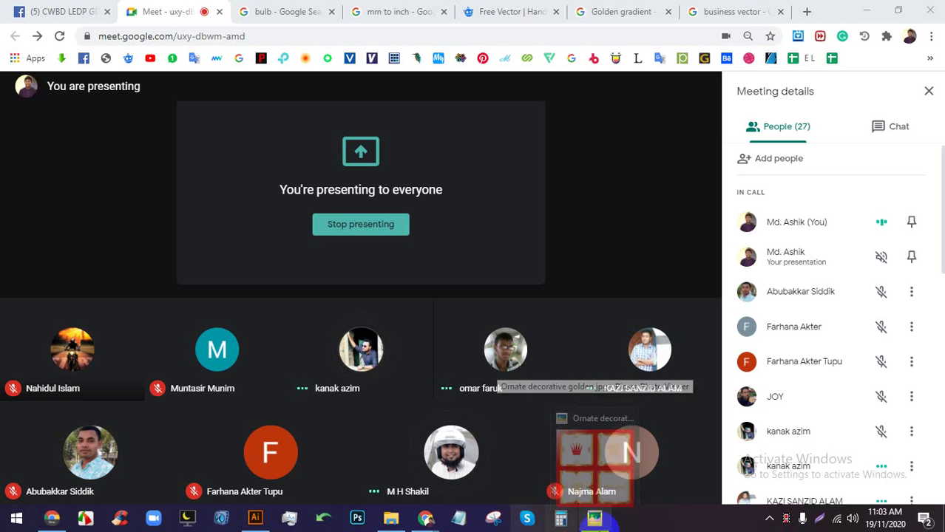
pyautogui.rightClick(593, 520)
pyautogui.click(589, 488)
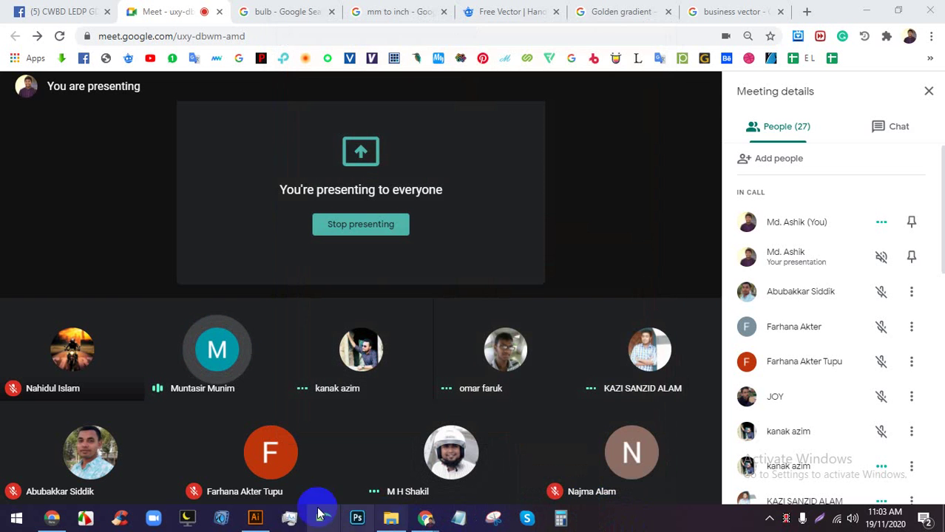
# Return to Book Cover.ai in Illustrator and examine the empty front cover area below "THE FOUR TEAMS"
pyautogui.click(255, 518)
pyautogui.scroll(-3, 306, 174)
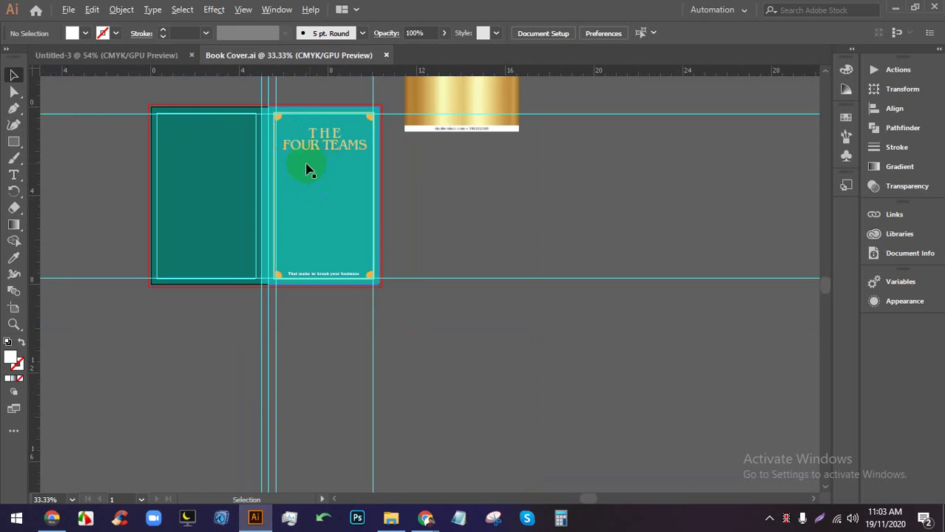
pyautogui.scroll(3, 296, 159)
pyautogui.scroll(-1, 388, 201)
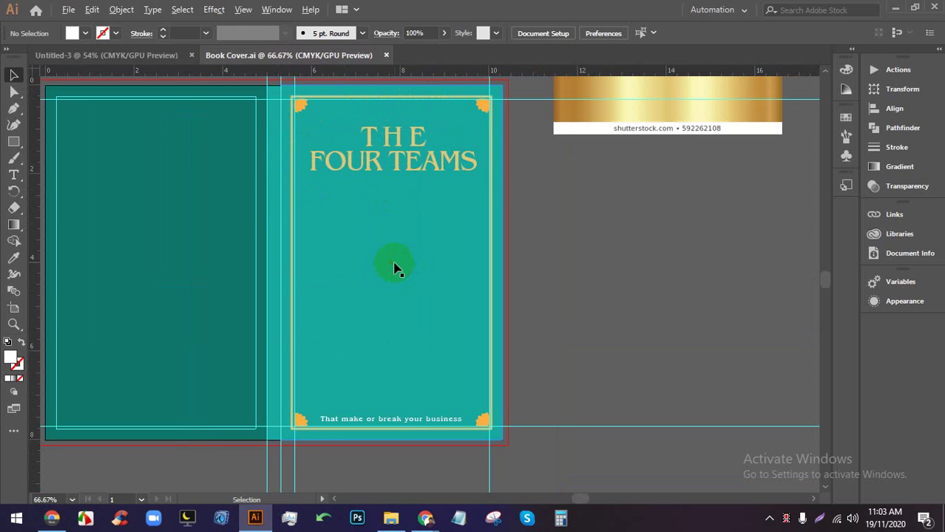
pyautogui.scroll(1, 394, 265)
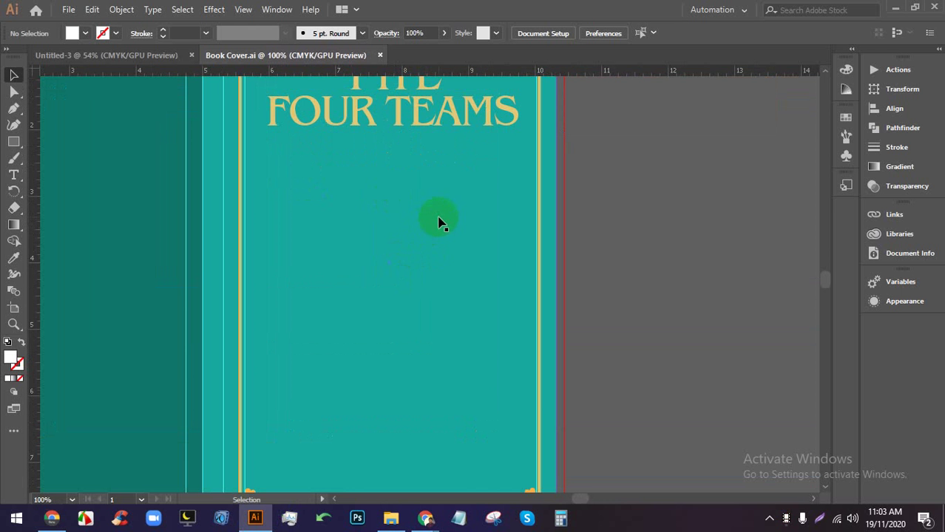
# Switch to the browser, open a new tab, and close the hand-drawn abstract shapes preview on Freepik
pyautogui.moveTo(425, 518)
pyautogui.click(400, 468)
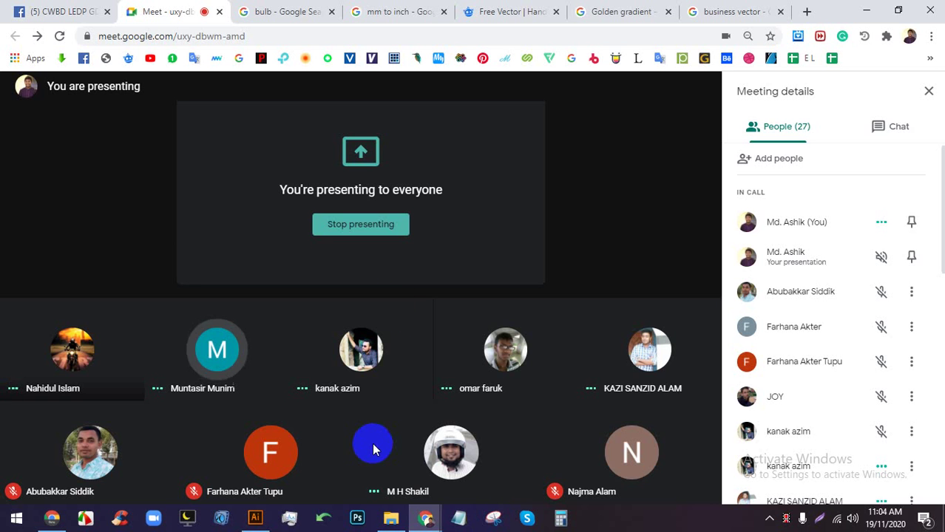
pyautogui.click(806, 10)
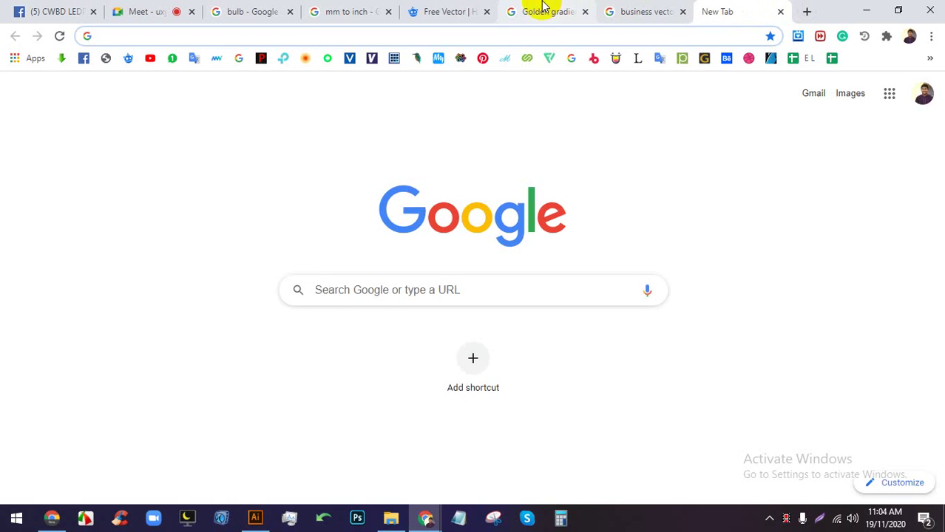
pyautogui.click(373, 11)
pyautogui.click(436, 11)
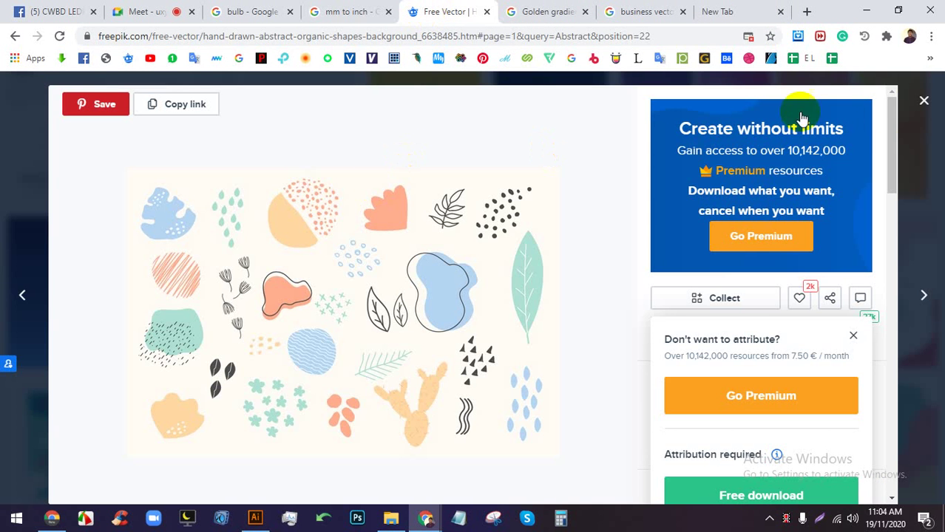
pyautogui.click(924, 100)
# Copy the freelancing site list from New Microsoft Word Document.docx in the LEDP folder on drive E, and close the document and folder
pyautogui.click(391, 519)
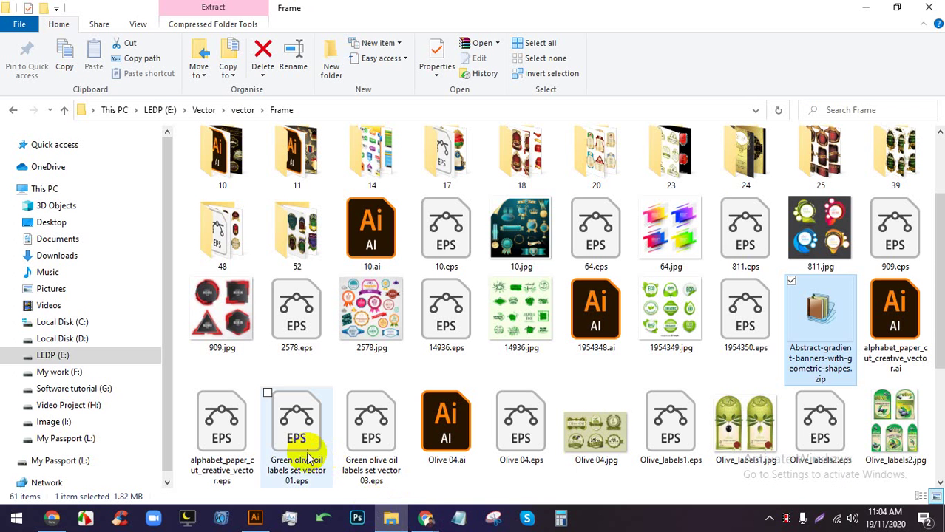
pyautogui.click(71, 372)
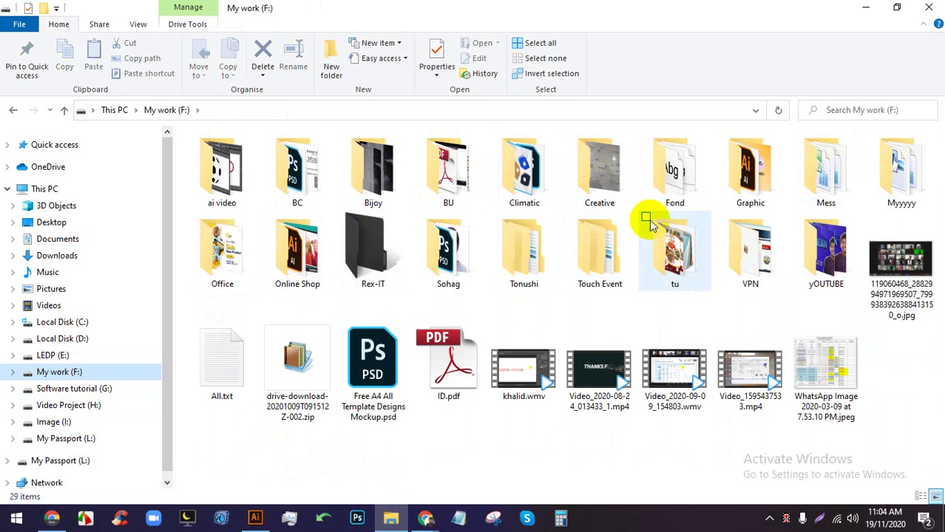
pyautogui.click(60, 355)
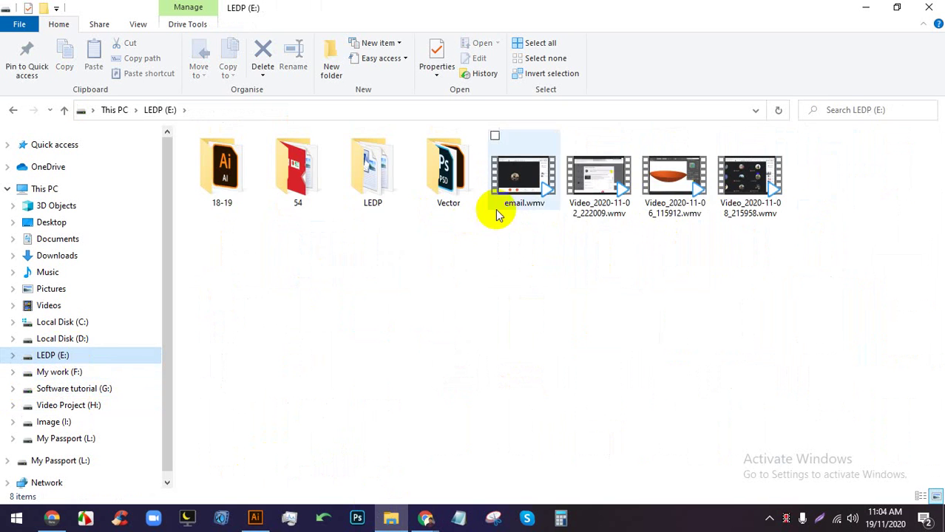
pyautogui.doubleClick(365, 187)
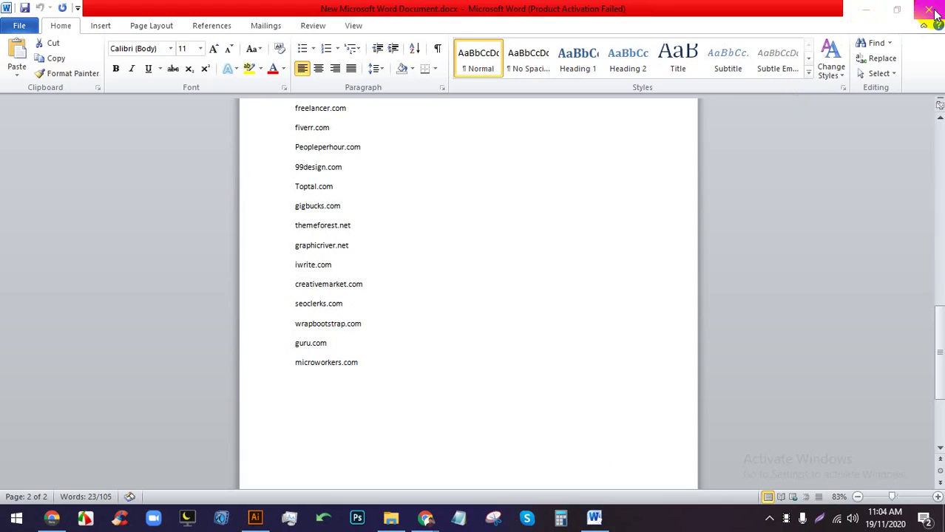
pyautogui.click(930, 8)
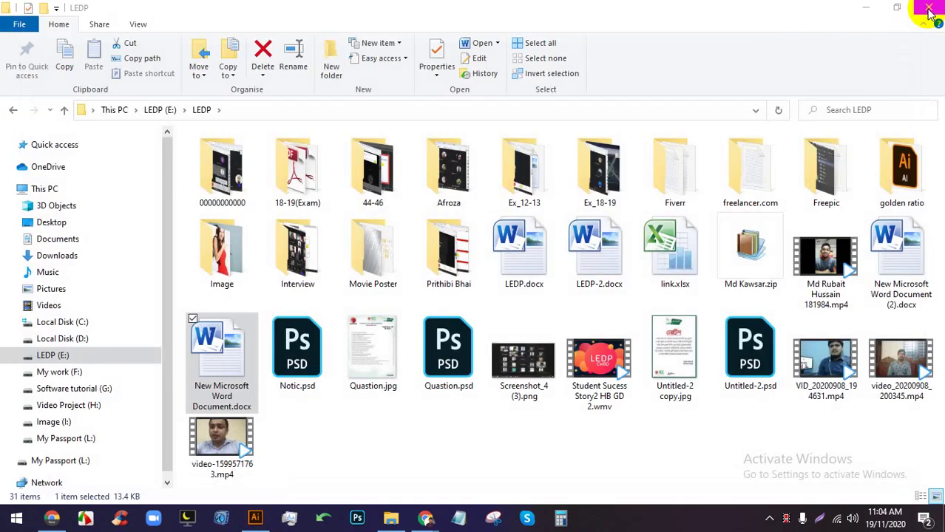
pyautogui.click(929, 9)
# Post "Please all follow the links below for freelancing:" with the sites upwork.com through microworkers.com in the CWBD LEDP GD -D44 (Morning) Facebook group
pyautogui.click(23, 12)
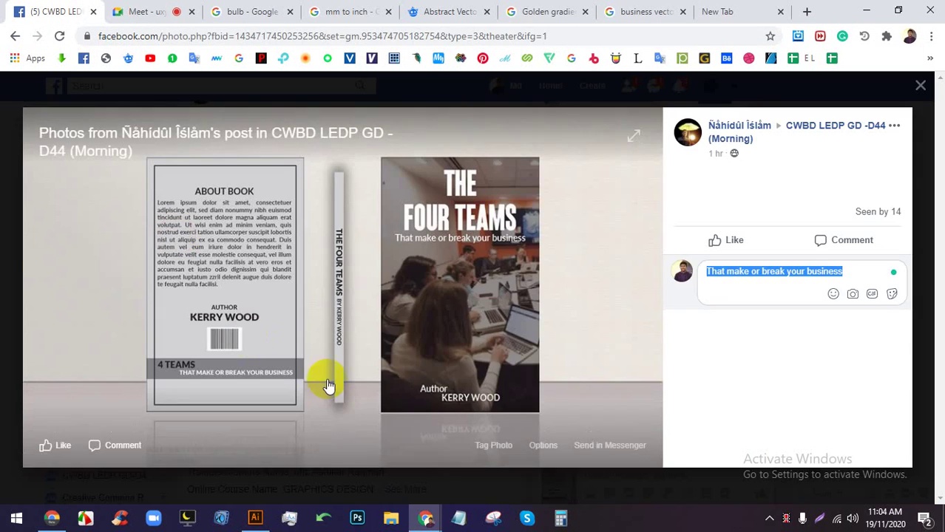
pyautogui.click(5, 249)
pyautogui.scroll(-5, 332, 249)
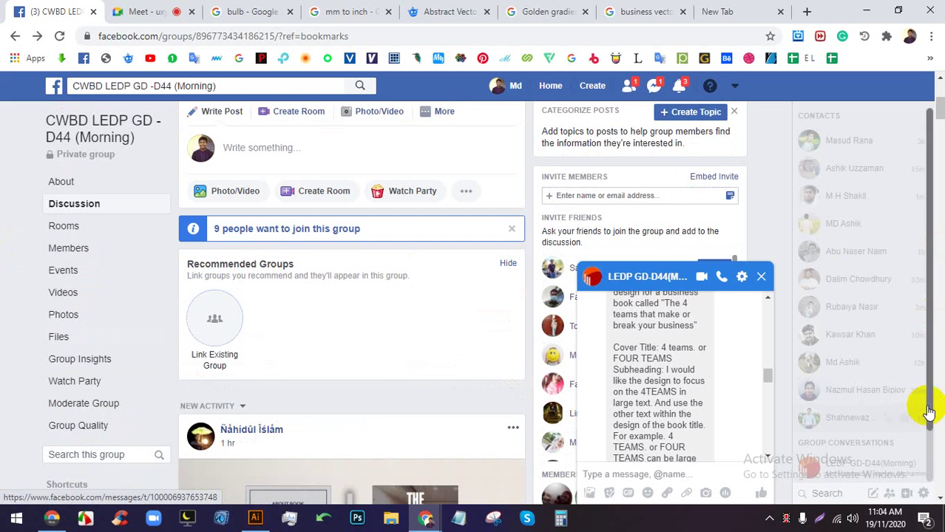
pyautogui.scroll(5, 938, 83)
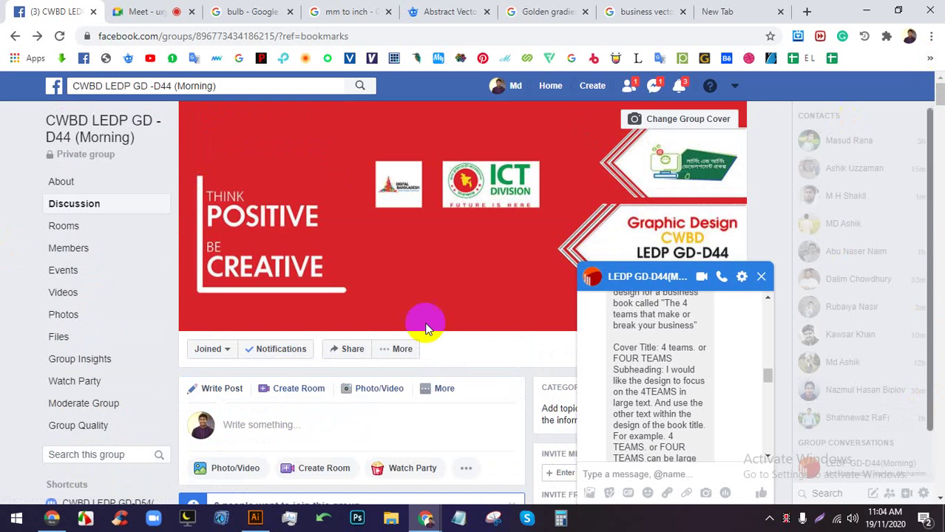
pyautogui.scroll(-3, 425, 325)
pyautogui.click(281, 214)
pyautogui.write('microworkers.com')
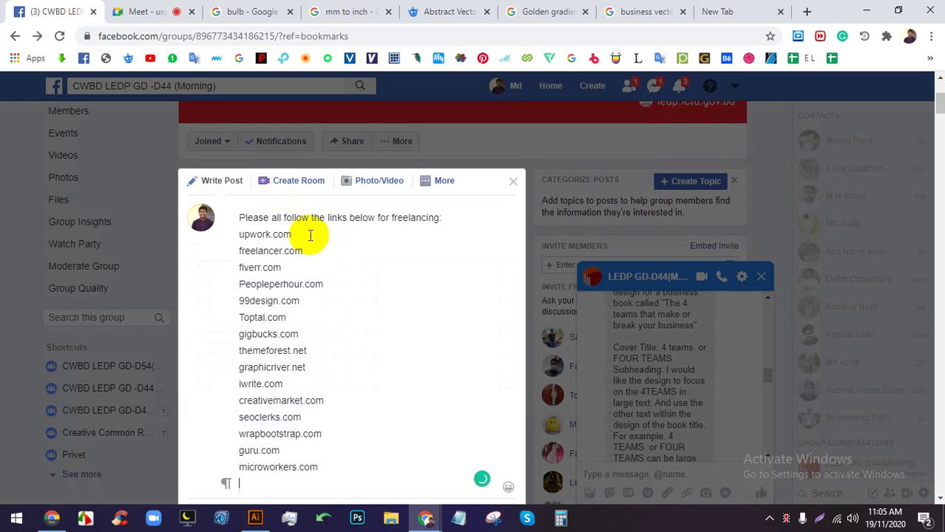
pyautogui.scroll(-2, 281, 318)
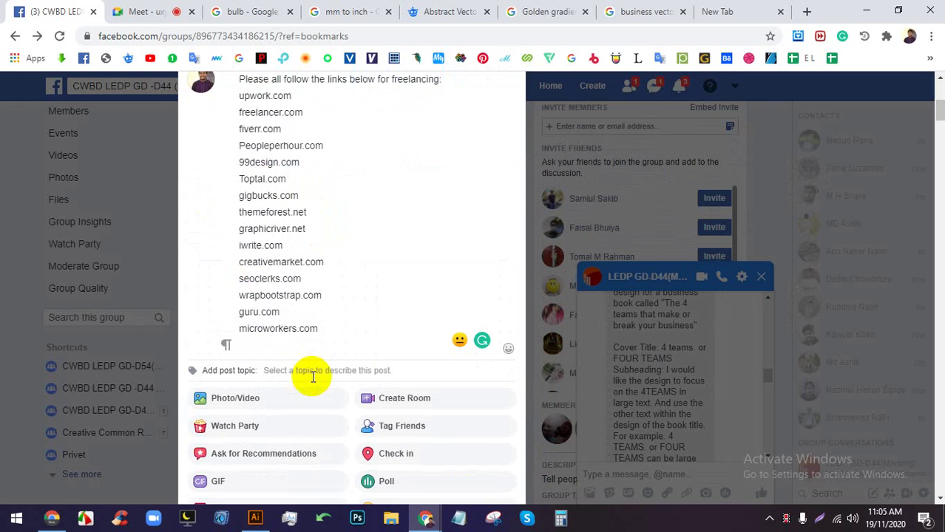
pyautogui.scroll(-5, 355, 239)
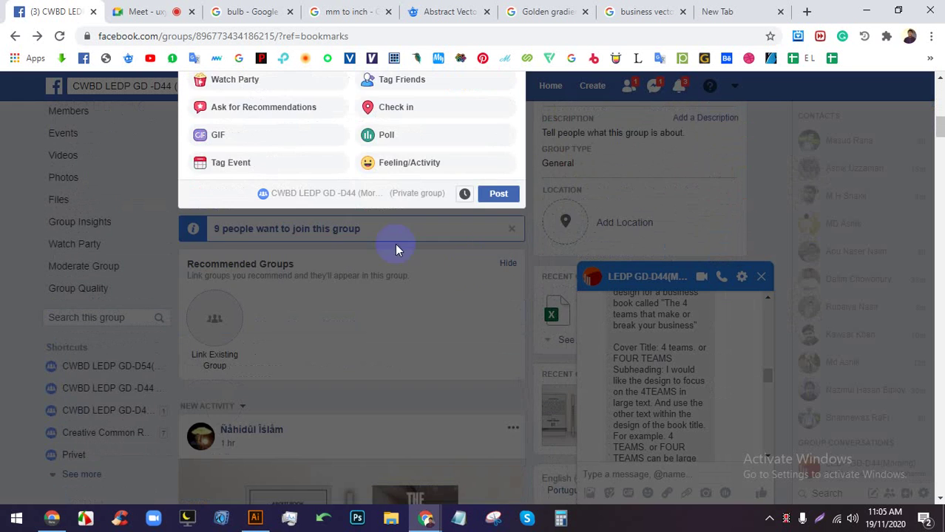
pyautogui.click(488, 196)
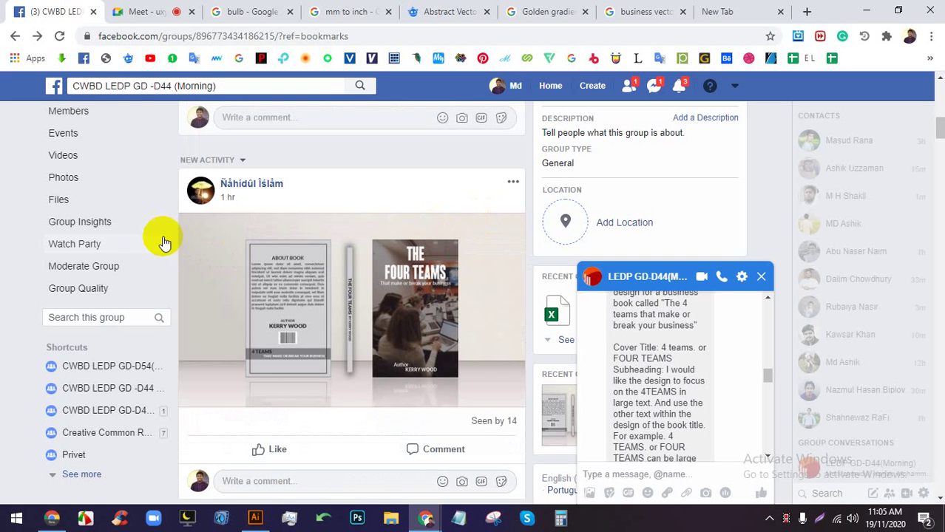
# Open the GD-D54(Evening) and GD-D46(Evening) groups in new tabs and post the same freelancing link list in GD-D54(Evening)
pyautogui.middleClick(118, 369)
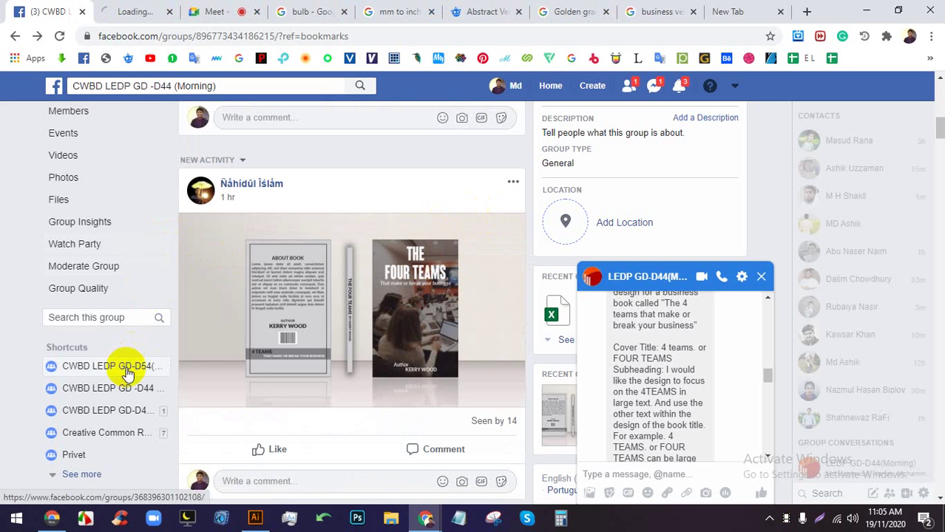
pyautogui.middleClick(122, 412)
pyautogui.click(118, 11)
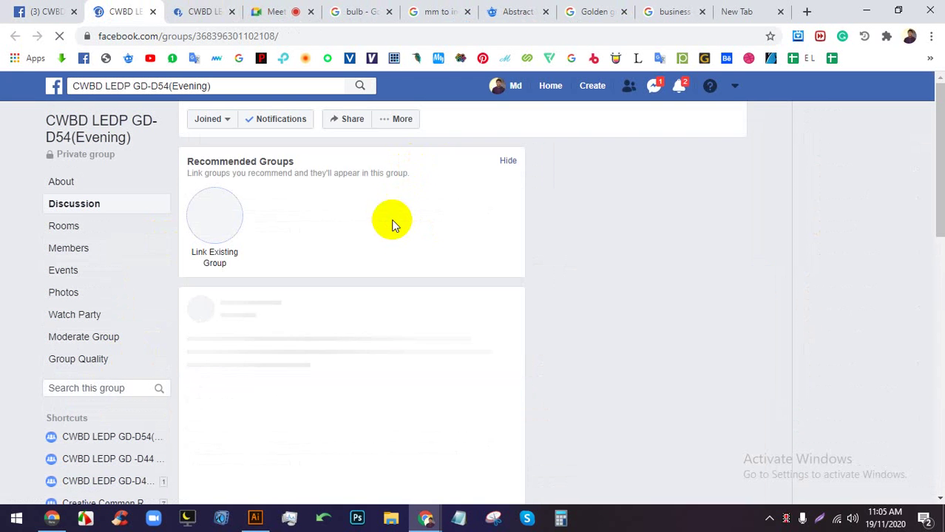
pyautogui.scroll(-2, 305, 325)
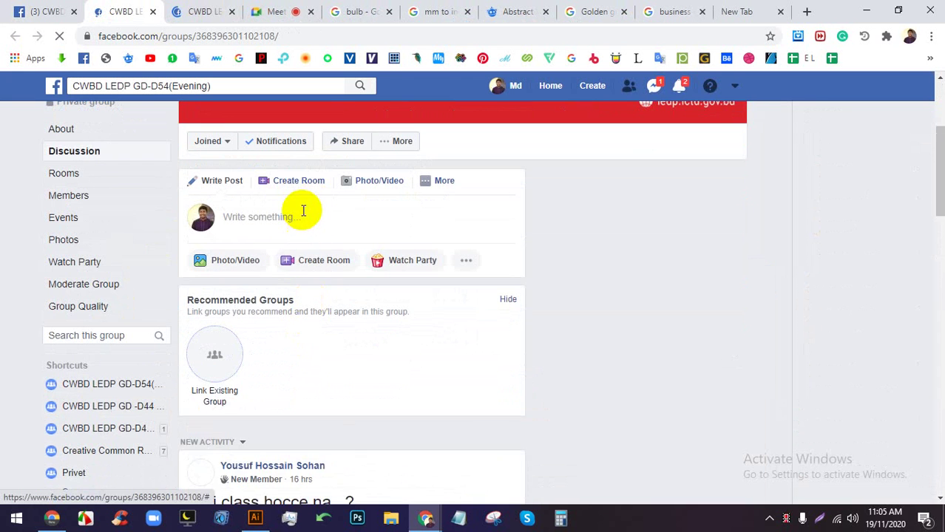
pyautogui.click(301, 218)
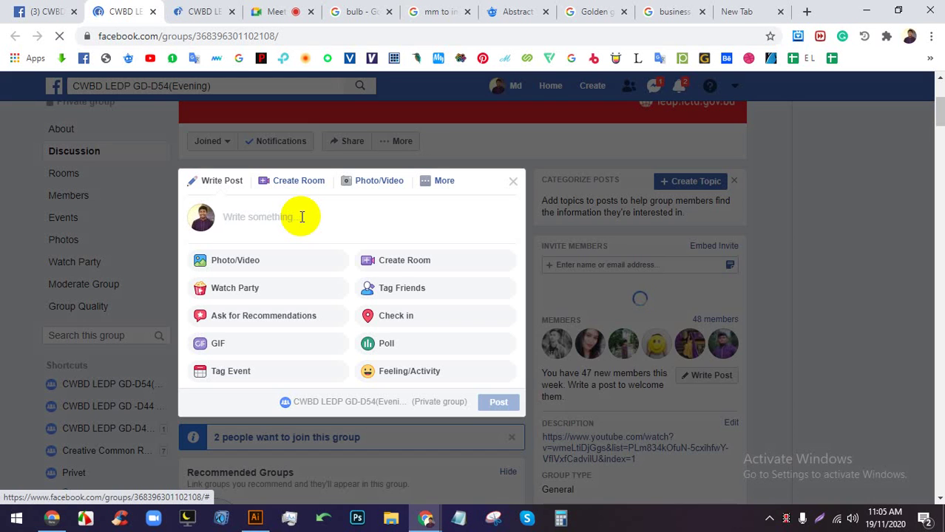
pyautogui.write('microworkers.com')
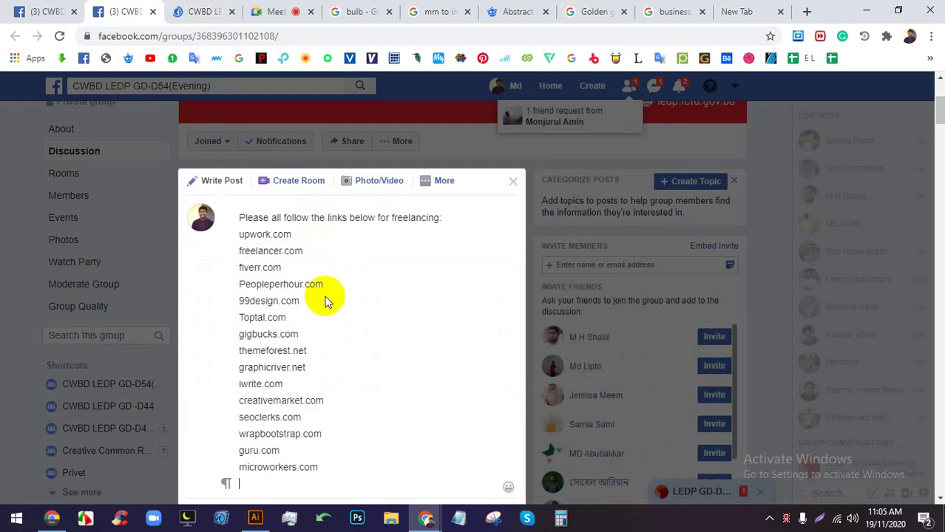
pyautogui.scroll(-1, 323, 300)
pyautogui.click(500, 334)
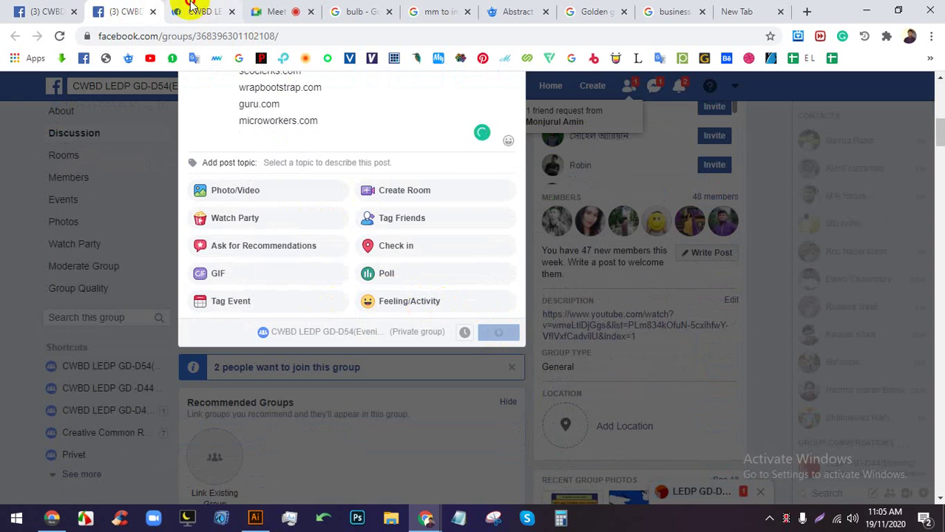
# Post the same freelancing link list, upwork.com through microworkers.com, in the CWBD LEDP GD-D46(Evening) group
pyautogui.click(191, 11)
pyautogui.scroll(-5, 299, 260)
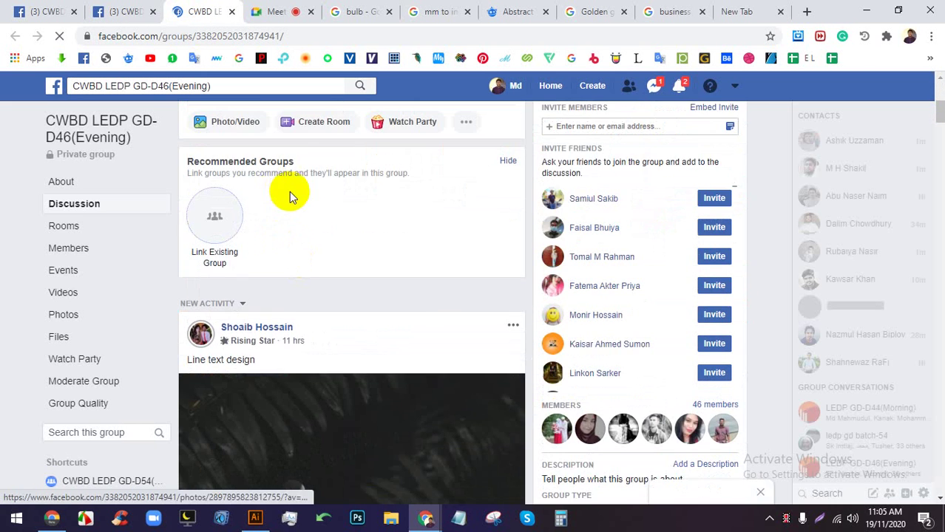
pyautogui.scroll(2, 289, 191)
pyautogui.click(312, 216)
pyautogui.write('microworkers.com')
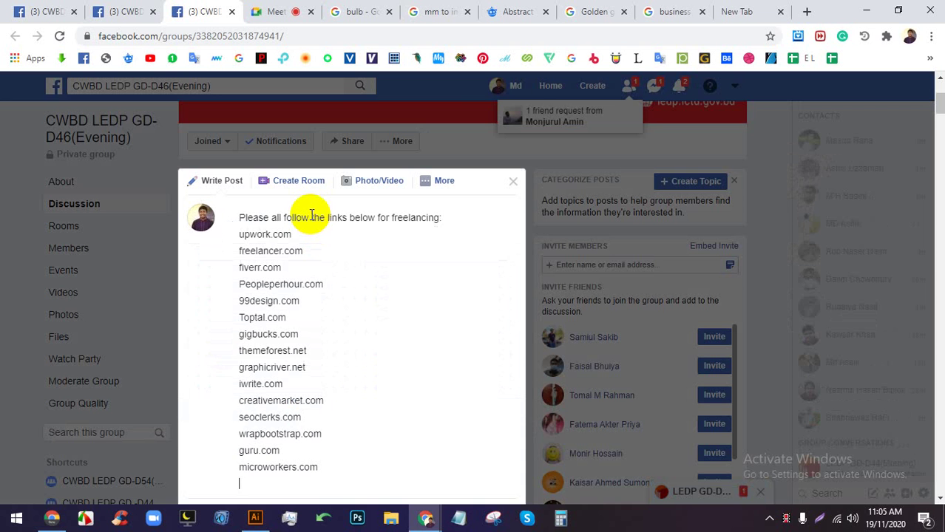
pyautogui.scroll(-5, 326, 237)
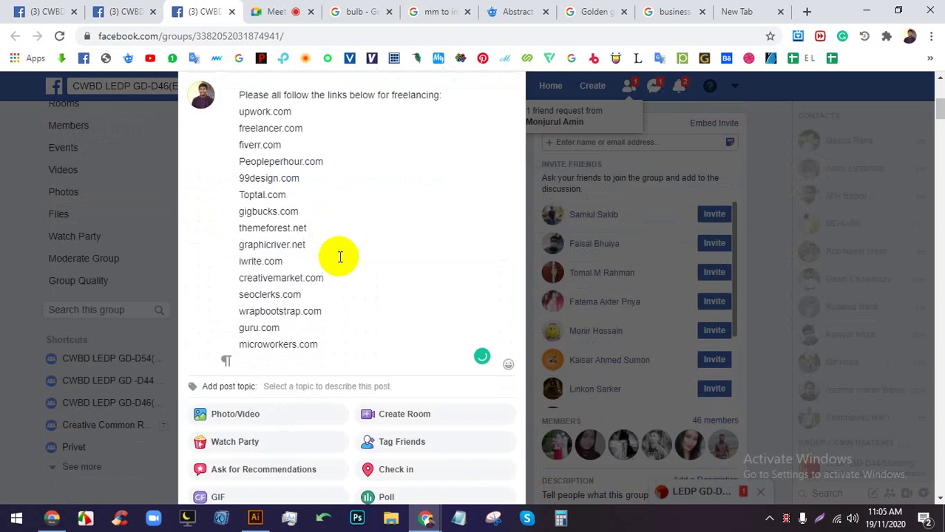
pyautogui.click(498, 263)
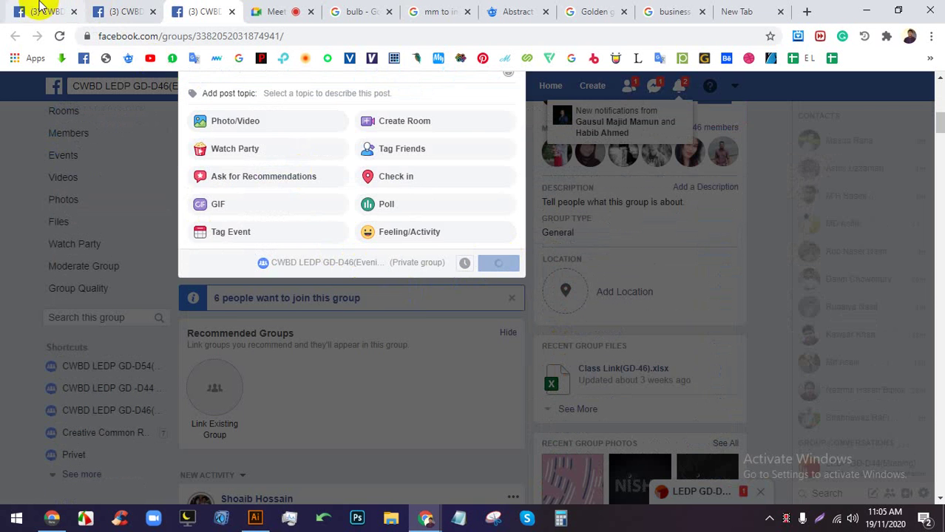
# Return to the GD -D44 (Morning) group and examine the red "The Four Teams" book mockup shared in its group chat
pyautogui.click(41, 11)
pyautogui.scroll(-2, 535, 373)
pyautogui.scroll(-6, 628, 437)
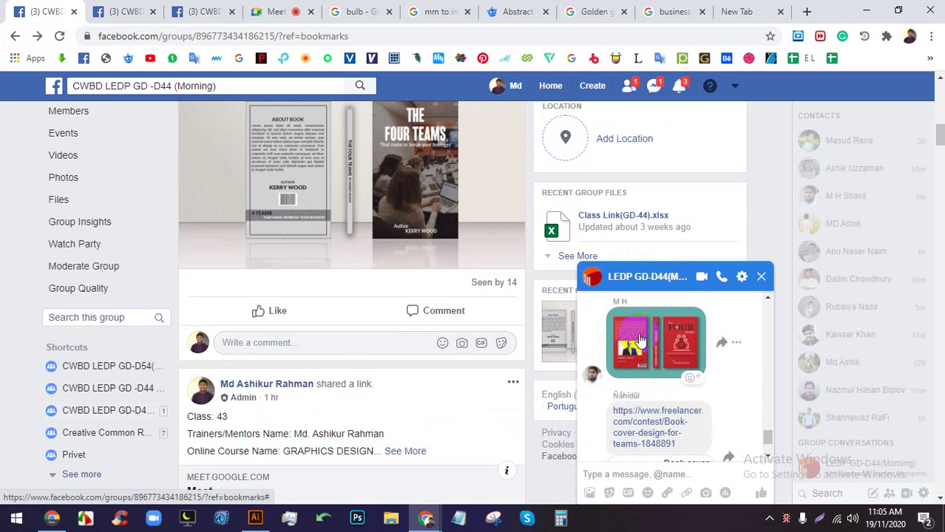
pyautogui.click(641, 339)
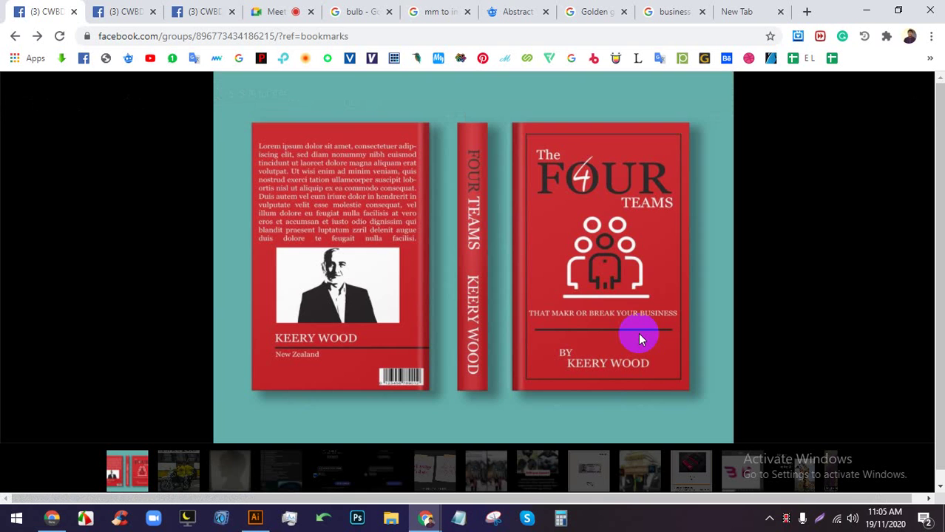
pyautogui.moveTo(641, 341)
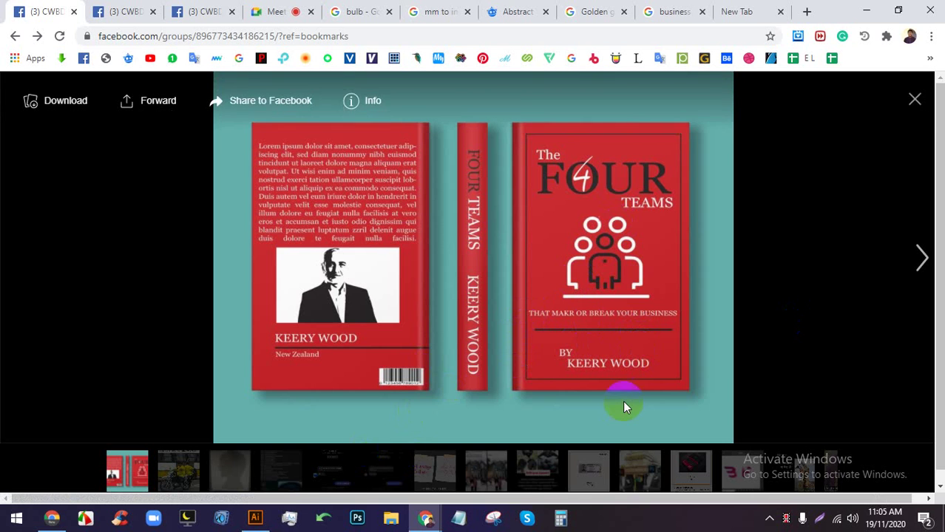
# Switch to Illustrator to view the whole Book Cover.ai spread at 50%, and return to the red mockup in the browser
pyautogui.click(255, 518)
pyautogui.hotkey('ctrl', '-')
pyautogui.hotkey('ctrl', '-')
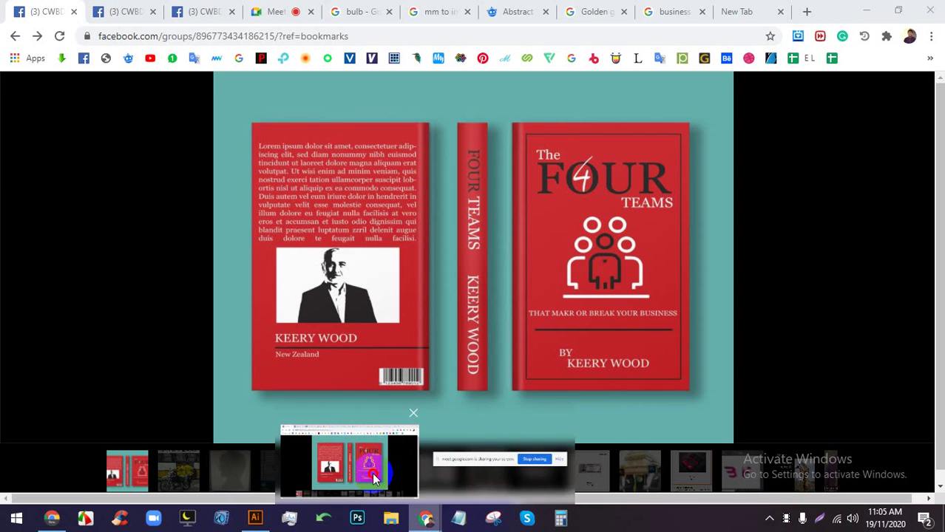
pyautogui.click(372, 472)
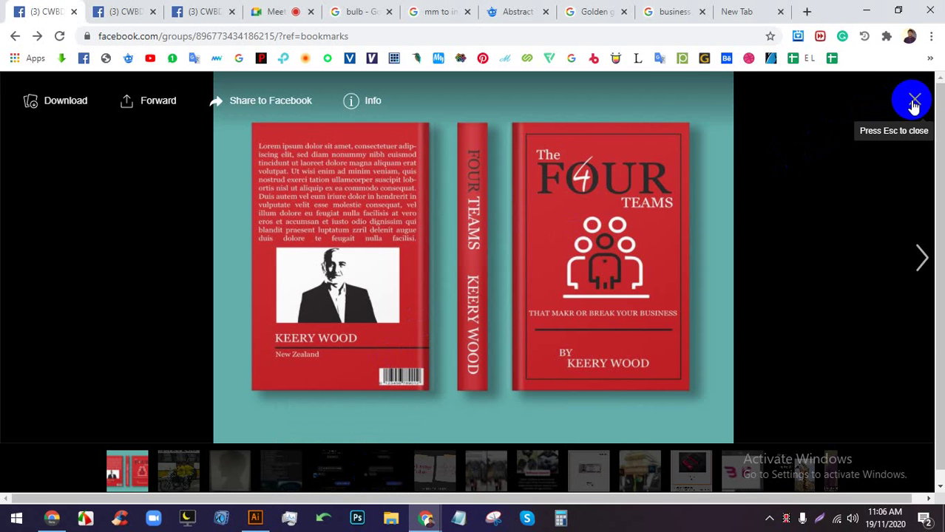
# Close the red mockup and examine the grey "The Four Teams" cover photo posted in the group
pyautogui.click(840, 164)
pyautogui.scroll(2, 406, 350)
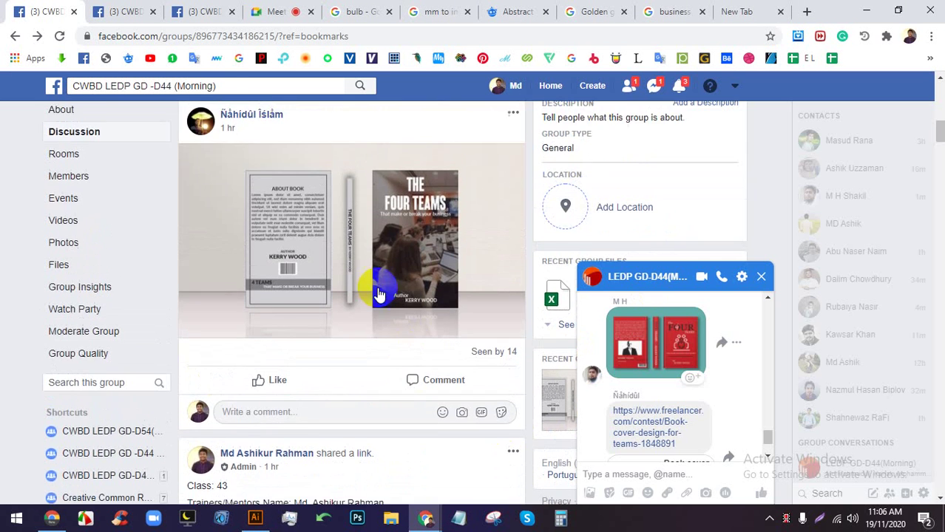
pyautogui.click(371, 253)
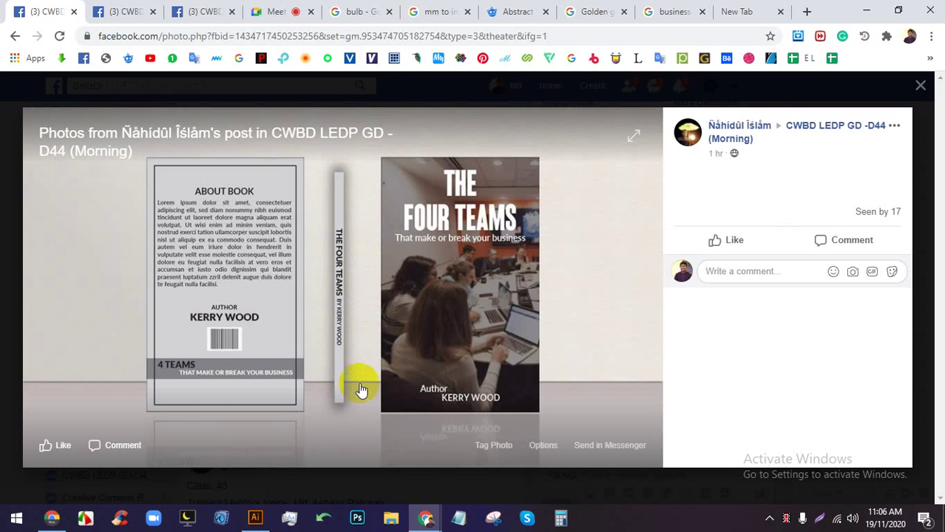
# Switch back to Book Cover.ai in Illustrator and inspect the empty area of the front cover
pyautogui.moveTo(250, 529)
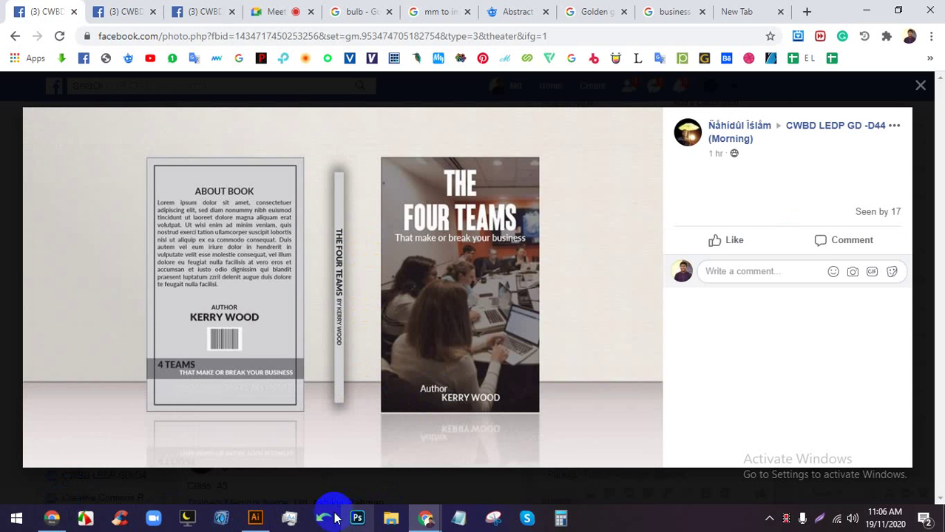
pyautogui.click(253, 518)
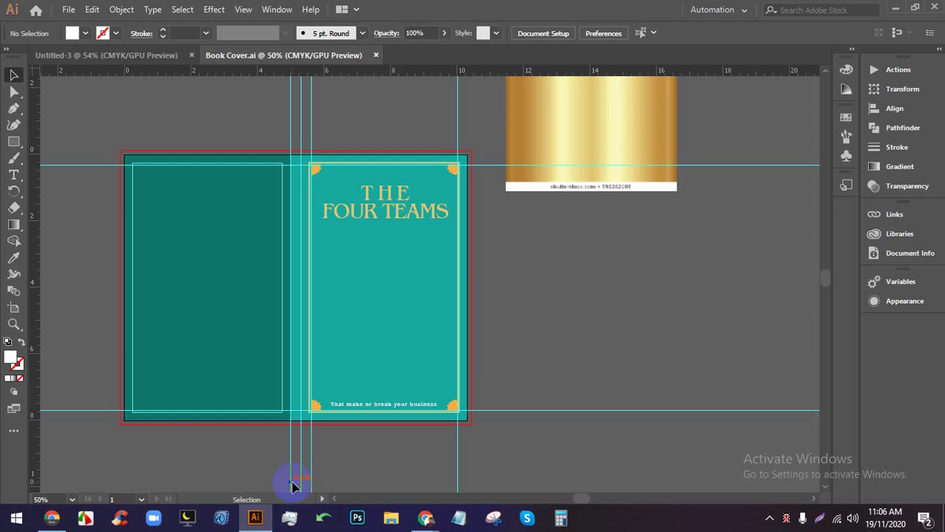
pyautogui.click(371, 306)
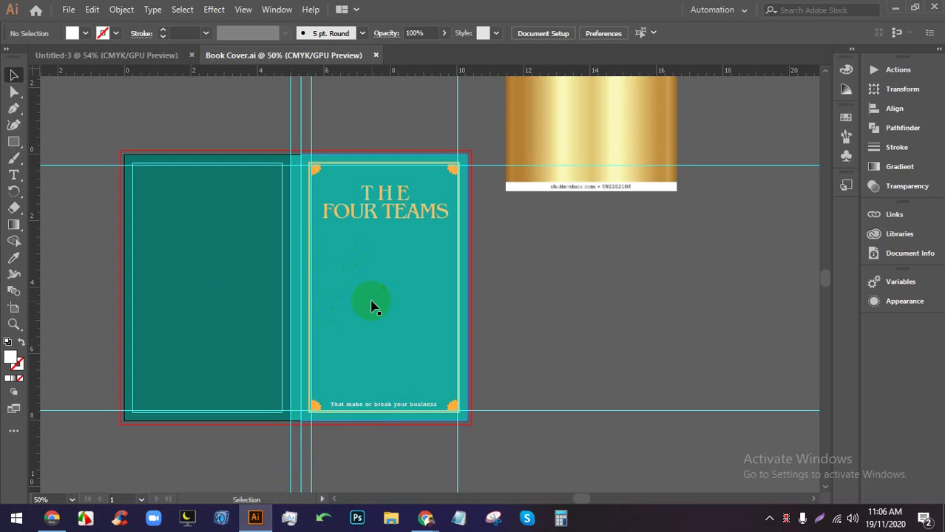
# Inspect the front cover of Book Cover.ai from title to tagline, its corner ornaments, spine area and full spread
pyautogui.keyDown('ctrl'); pyautogui.click(386, 309); pyautogui.keyUp('ctrl')
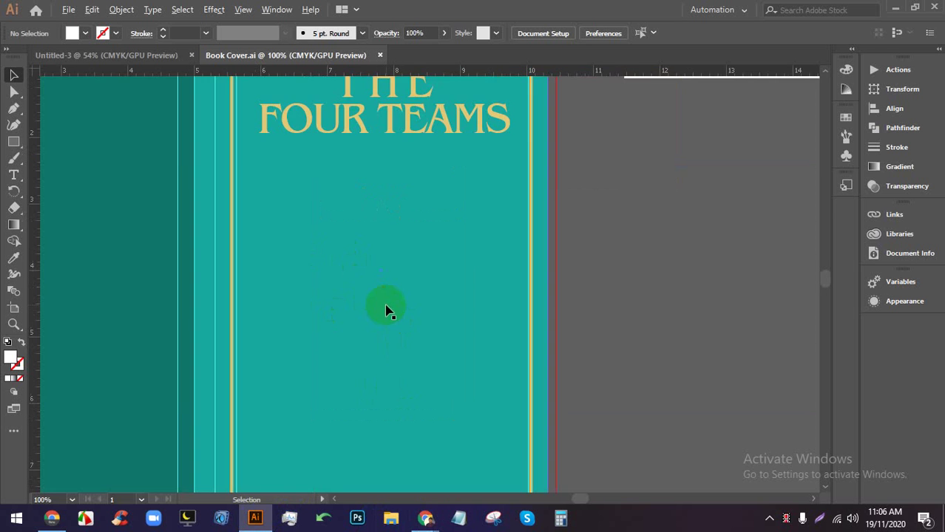
pyautogui.moveTo(387, 341); pyautogui.dragTo(377, 190)
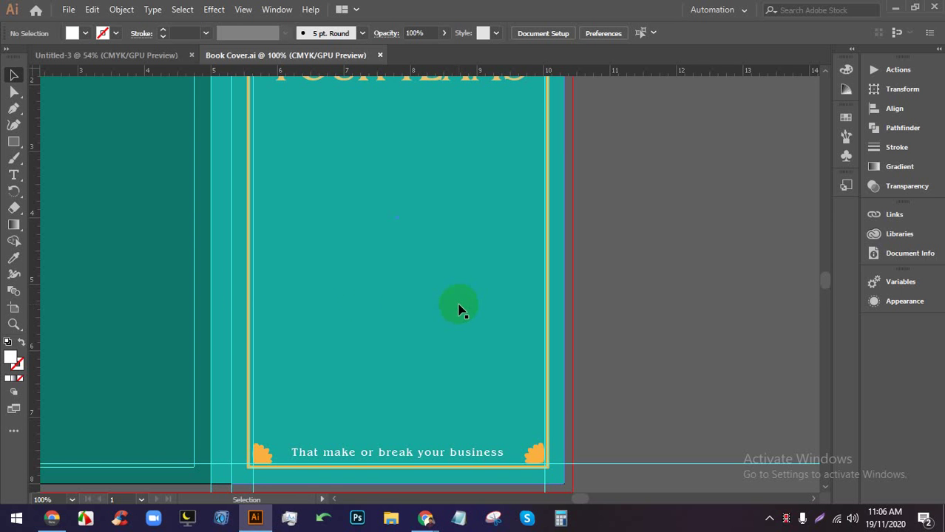
pyautogui.scroll(-3, 247, 323)
pyautogui.scroll(1, 250, 203)
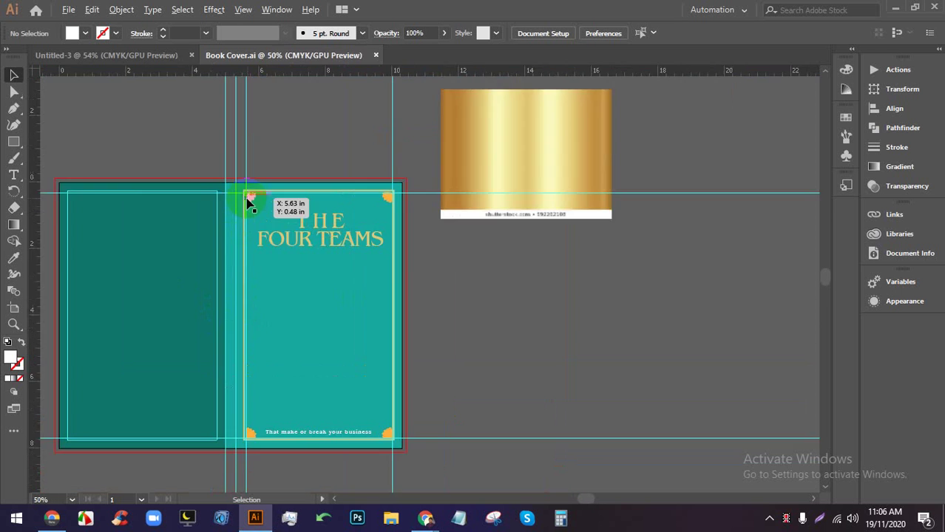
pyautogui.scroll(4, 193, 185)
pyautogui.scroll(-2, 194, 185)
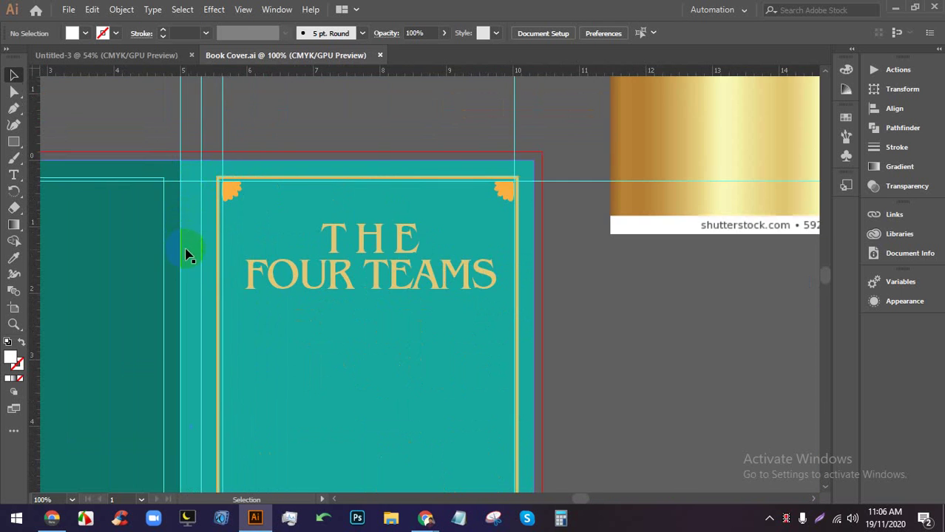
pyautogui.hscroll(-3, 186, 254)
pyautogui.scroll(-2, 426, 179)
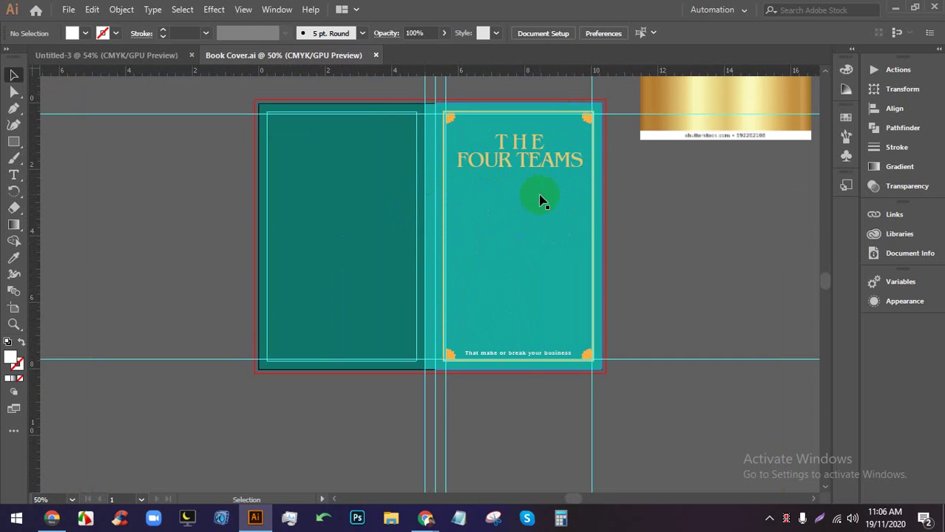
pyautogui.moveTo(539, 198); pyautogui.dragTo(319, 289)
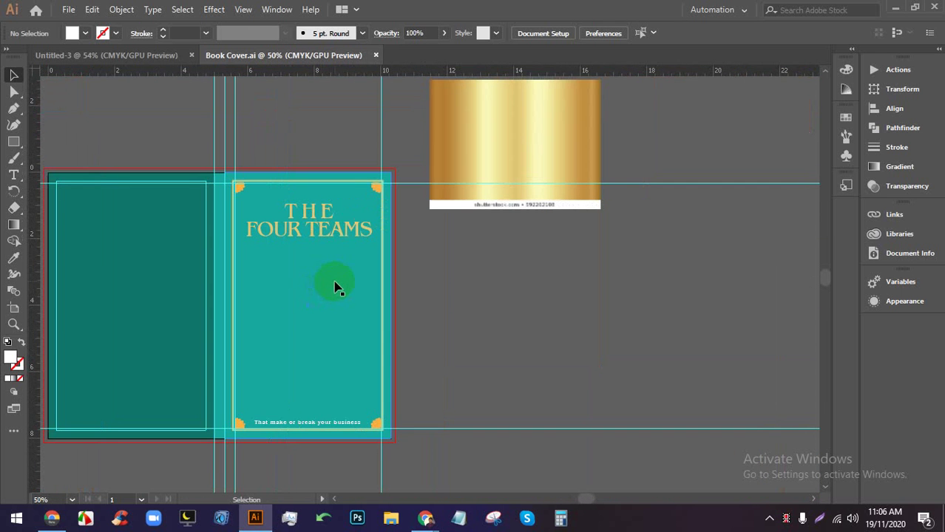
# Create a landscape 10.31 × 8 in CMYK document with 0.125 in bleed on all sides and show its rulers
pyautogui.hotkey('ctrl', 'n')
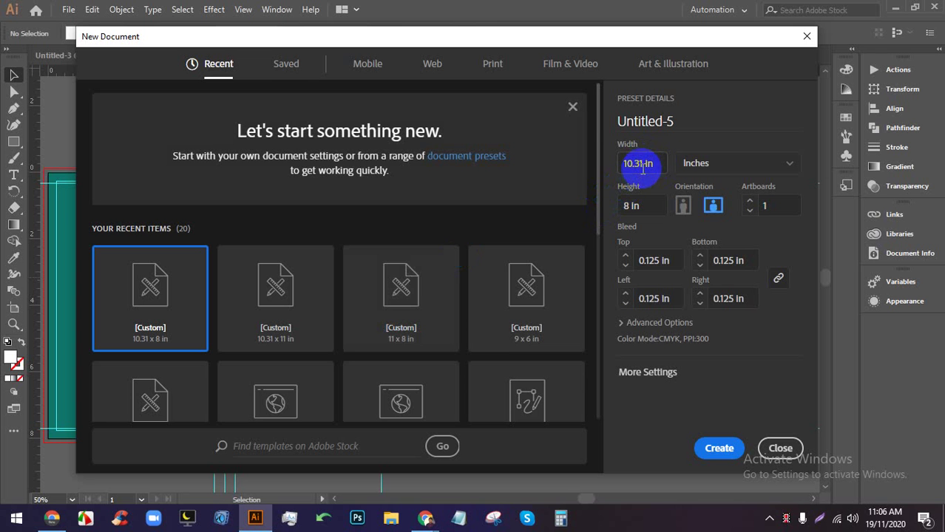
pyautogui.moveTo(643, 163); pyautogui.dragTo(574, 163)
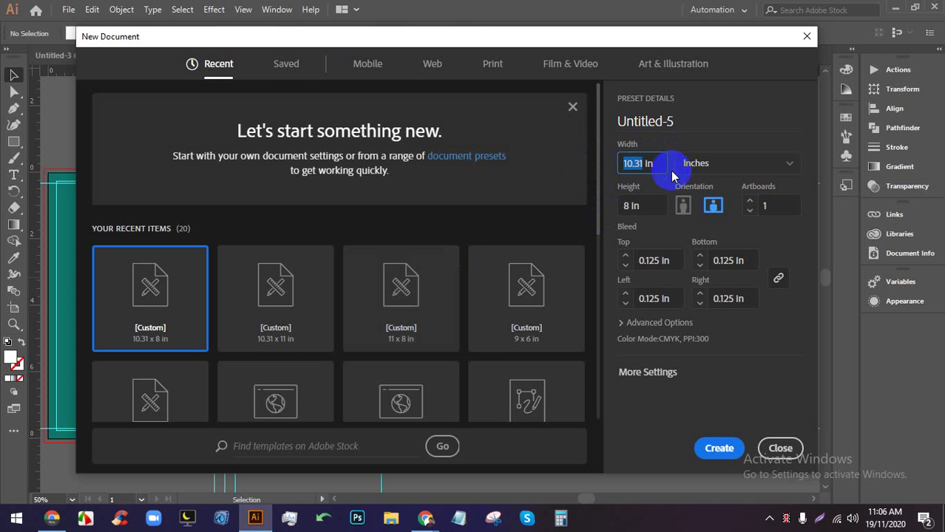
pyautogui.doubleClick(631, 206)
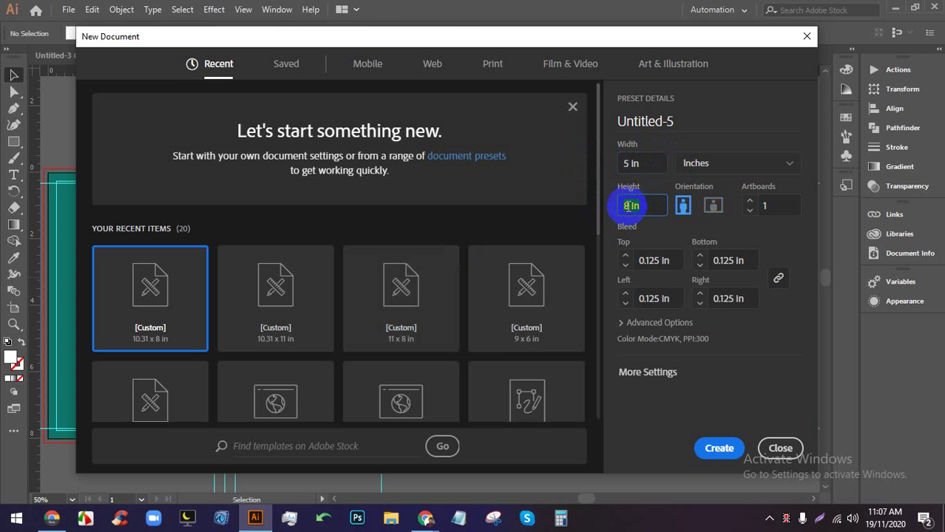
pyautogui.doubleClick(630, 163)
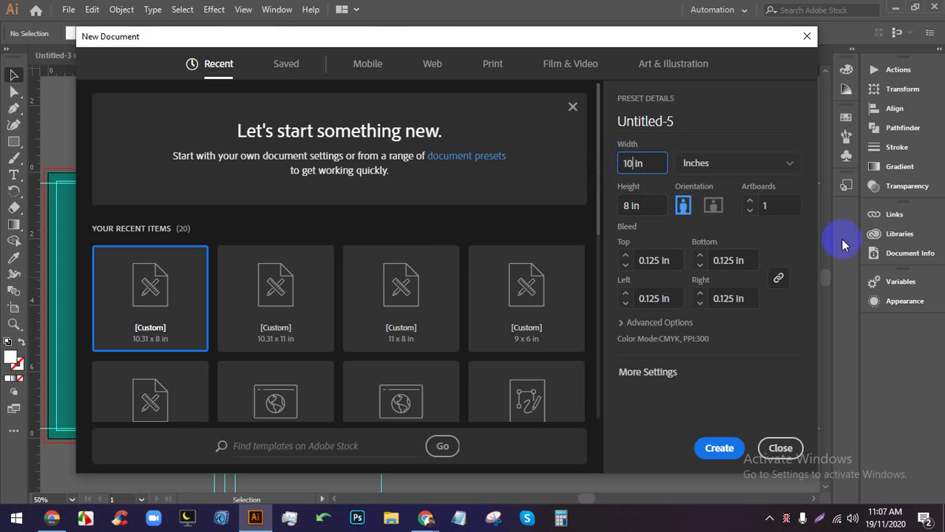
pyautogui.click(710, 209)
pyautogui.click(704, 221)
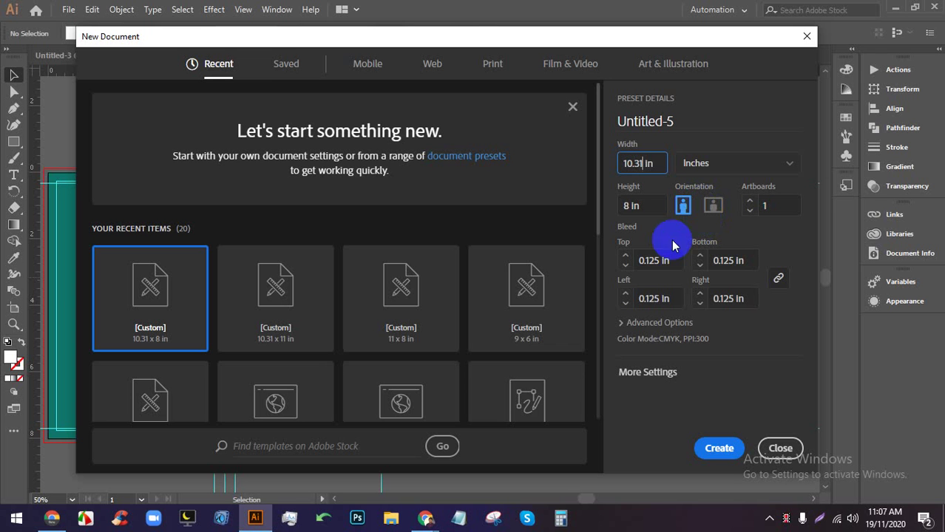
pyautogui.click(662, 170)
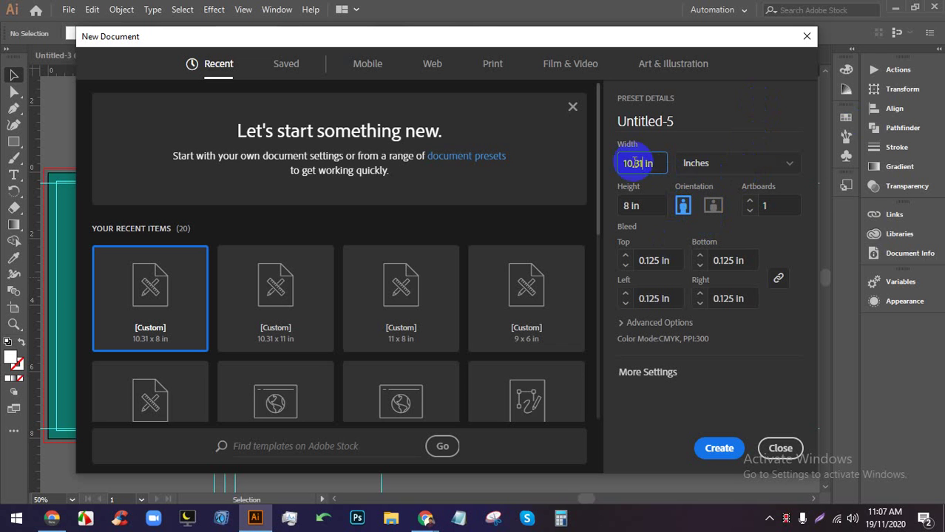
pyautogui.click(710, 450)
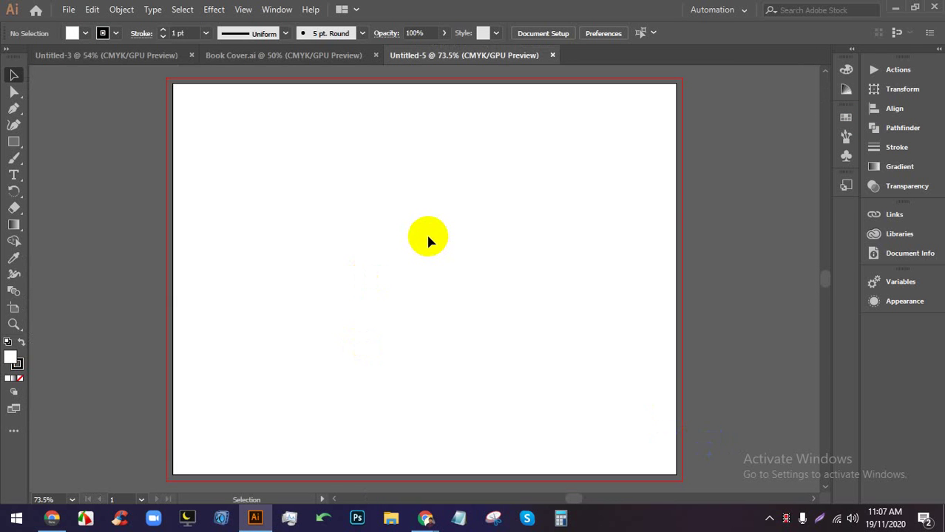
pyautogui.hotkey('ctrl', 'r')
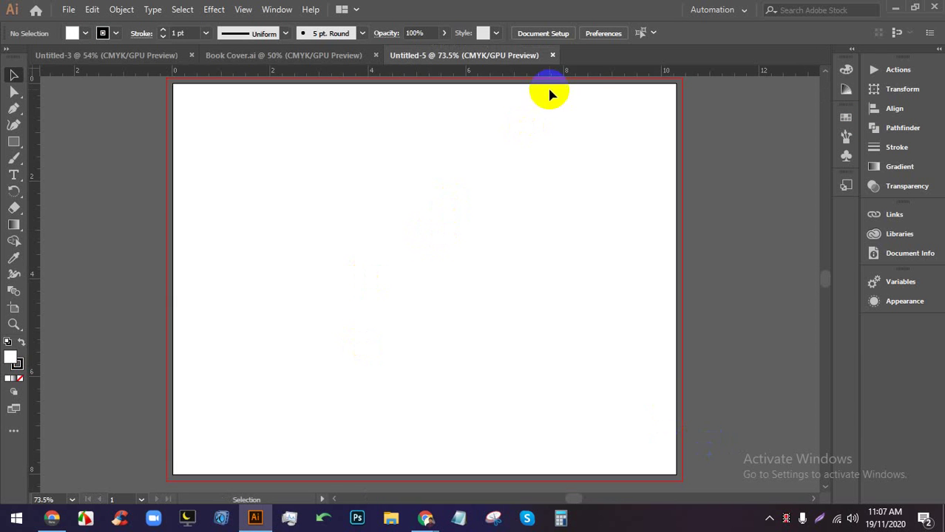
# Try points, inches and millimetres as ruler units and examine the millimetre divisions up close
pyautogui.rightClick(588, 77)
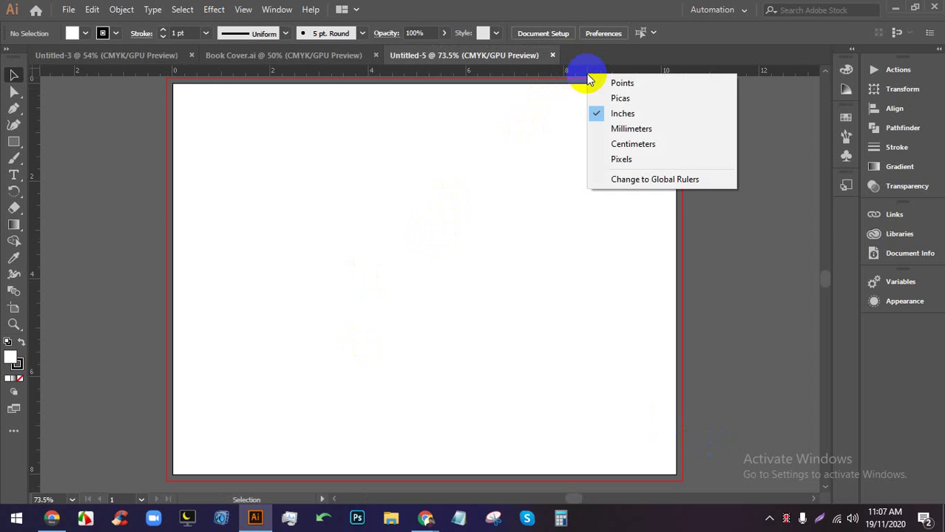
pyautogui.click(617, 81)
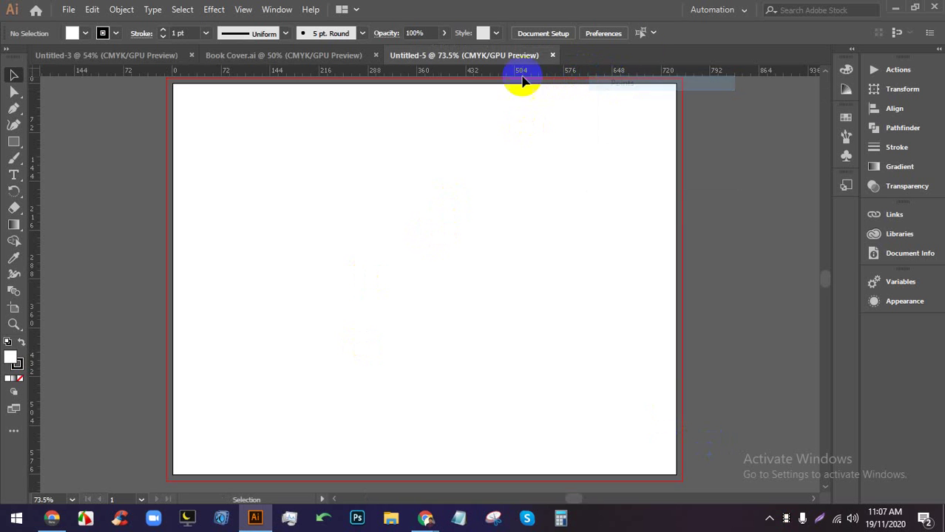
pyautogui.rightClick(600, 71)
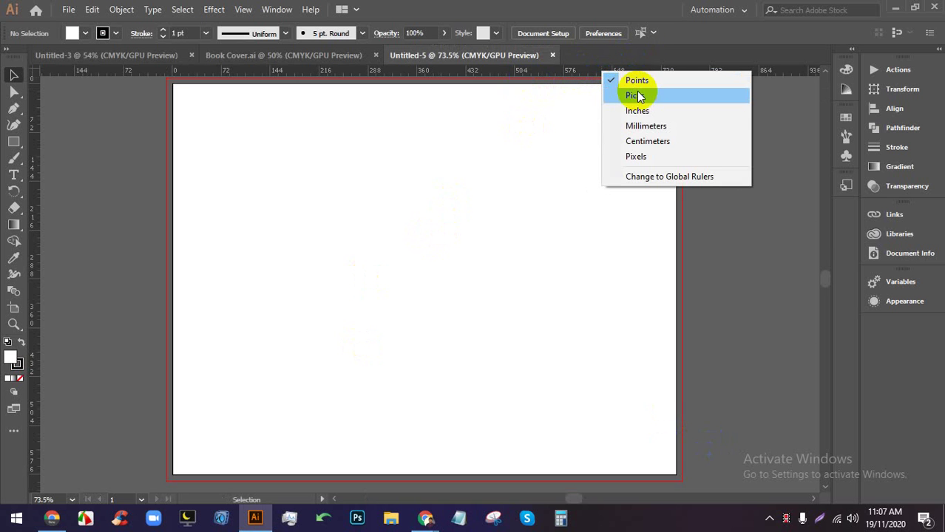
pyautogui.click(649, 111)
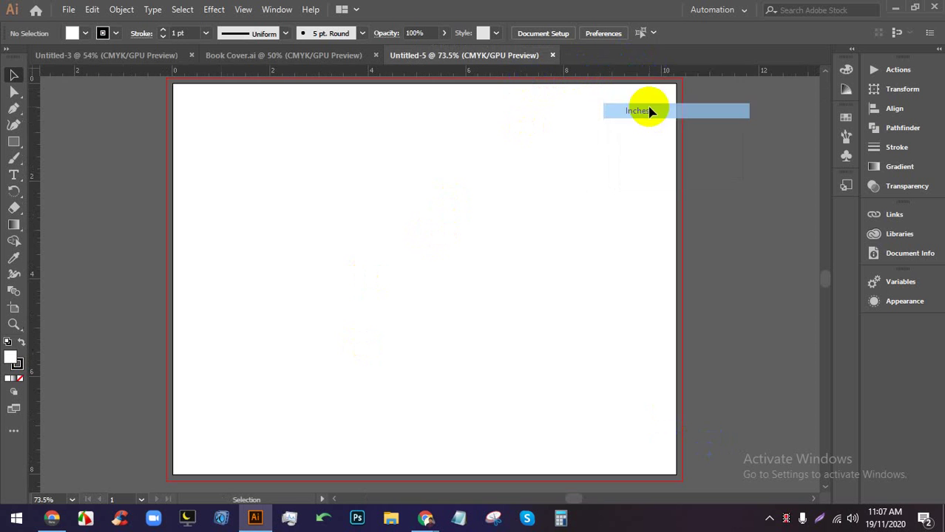
pyautogui.rightClick(612, 72)
pyautogui.click(630, 128)
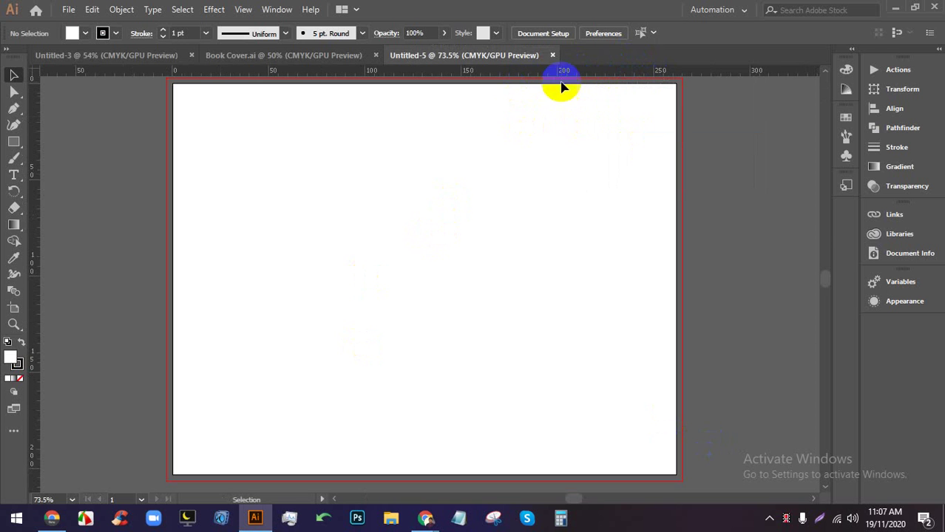
pyautogui.hscroll(-1, 434, 72)
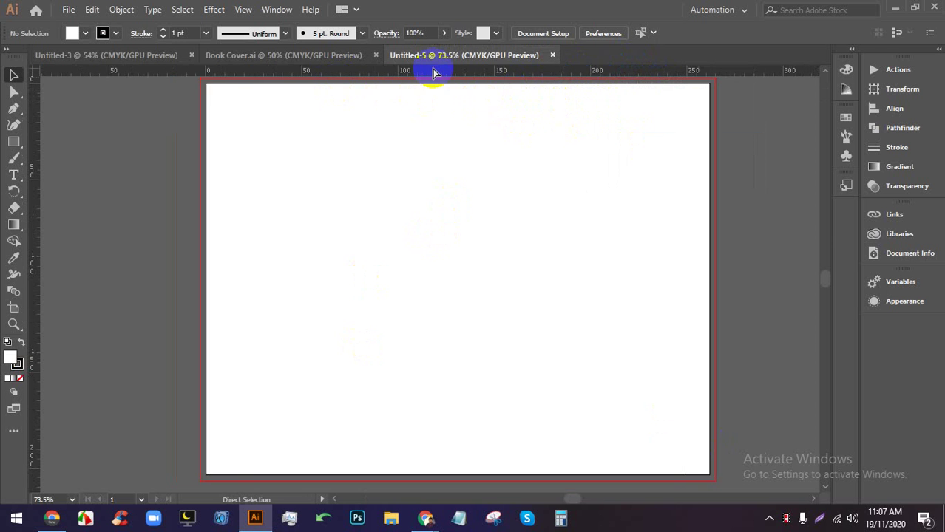
pyautogui.hscroll(-1, 434, 72)
pyautogui.scroll(5, 521, 83)
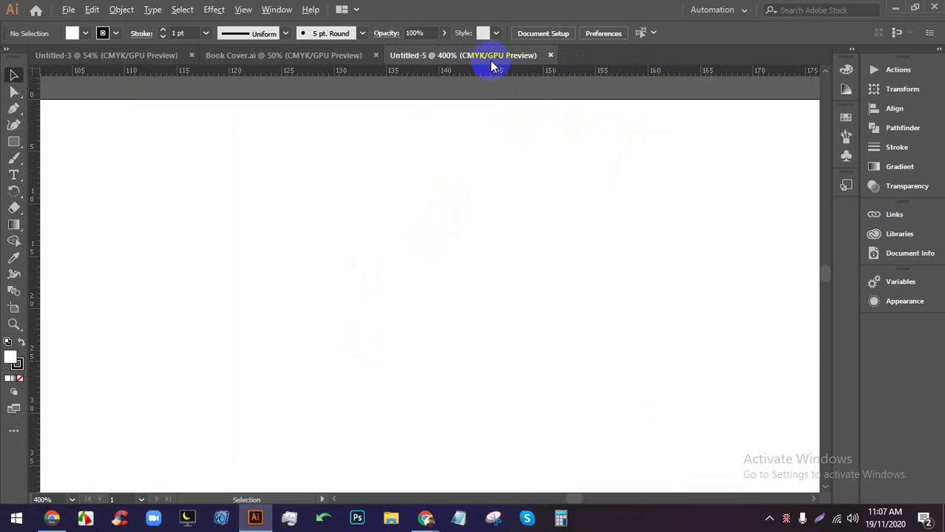
pyautogui.scroll(10, 491, 65)
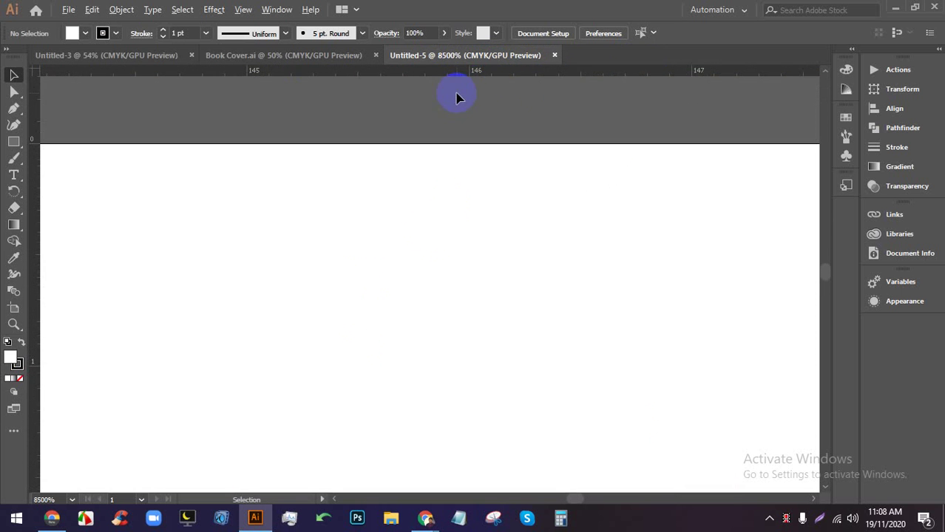
pyautogui.hotkey('ctrl', '0')
pyautogui.scroll(1, 471, 77)
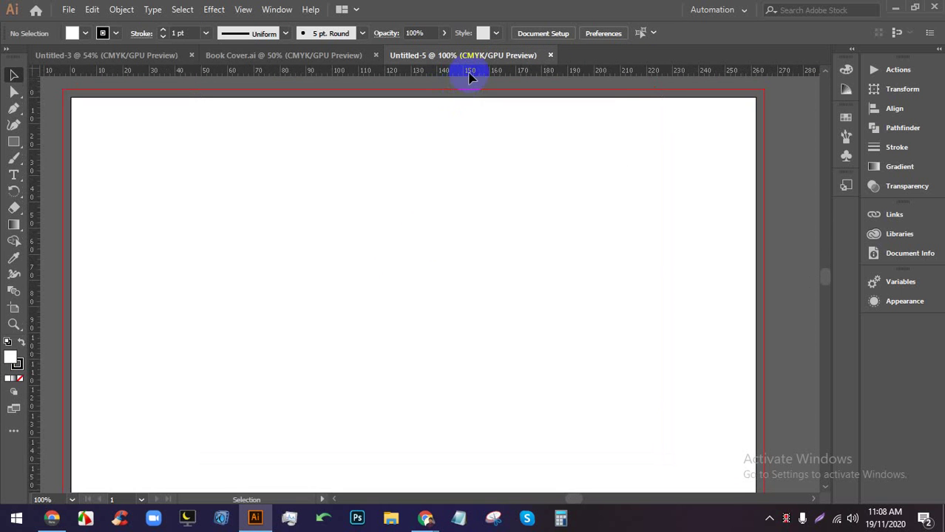
# Set the ruler units to inches and place a vertical guide at 5 in
pyautogui.rightClick(469, 77)
pyautogui.click(515, 112)
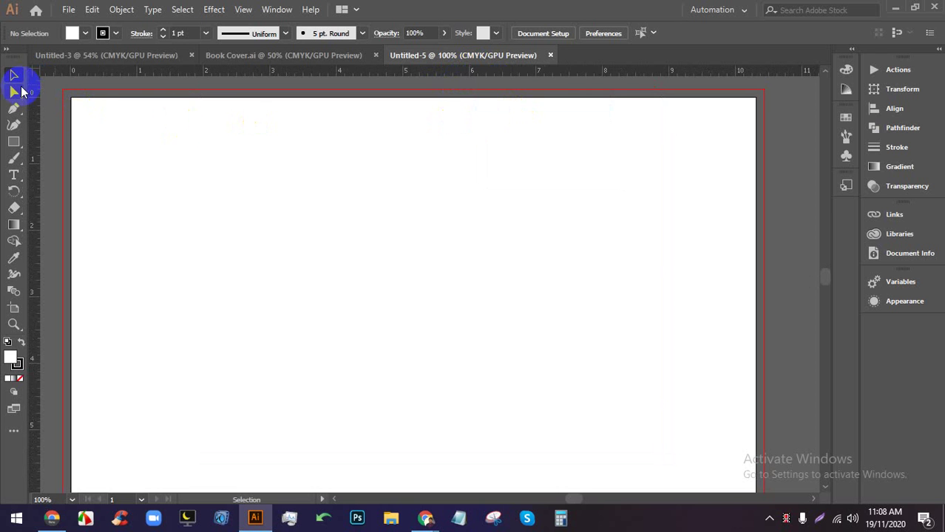
pyautogui.moveTo(29, 94); pyautogui.dragTo(403, 123)
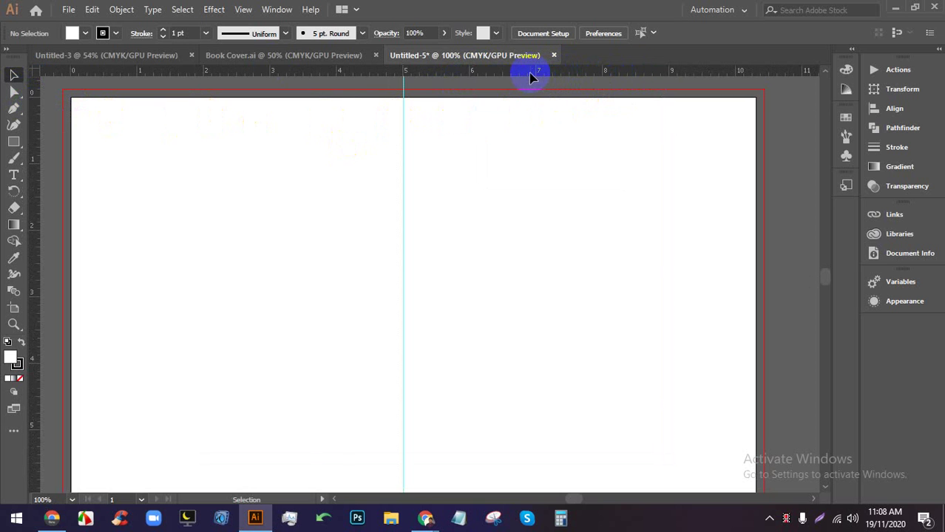
pyautogui.scroll(-1, 505, 117)
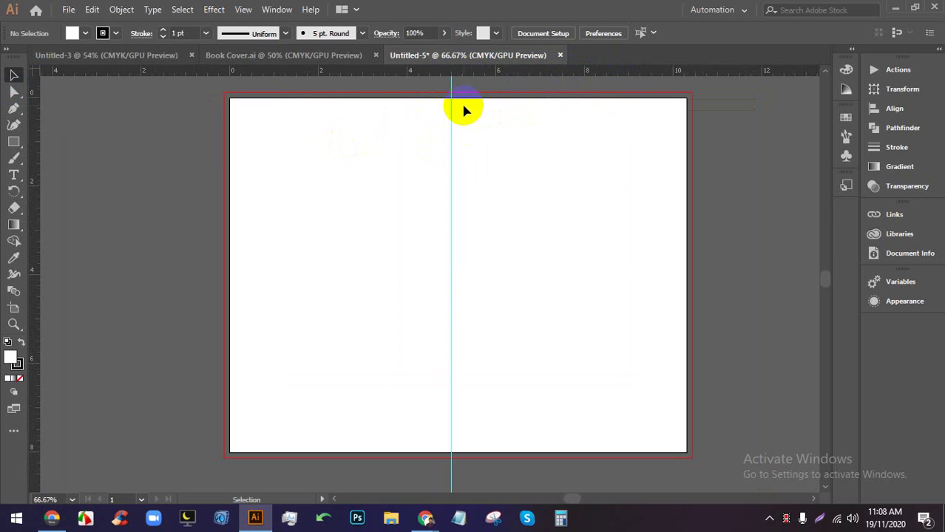
pyautogui.moveTo(517, 73); pyautogui.dragTo(491, 133)
pyautogui.press('alt')
pyautogui.press('alt')
pyautogui.press('Escape')
# Draw a full-height rectangle from the artboard's left edge to the 5 in guide and fill it dark blue
pyautogui.click(14, 141)
pyautogui.moveTo(229, 97); pyautogui.dragTo(452, 453)
pyautogui.click(13, 74)
pyautogui.click(316, 154)
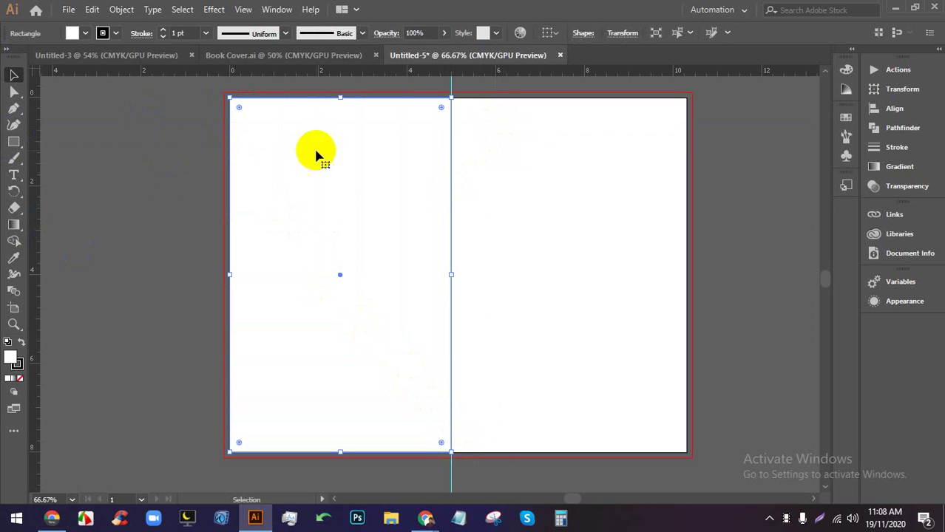
pyautogui.click(92, 35)
pyautogui.click(96, 65)
# Duplicate the blue rectangle and align the copy flush with the artboard's right edge, leaving the spine strip between them
pyautogui.click(15, 76)
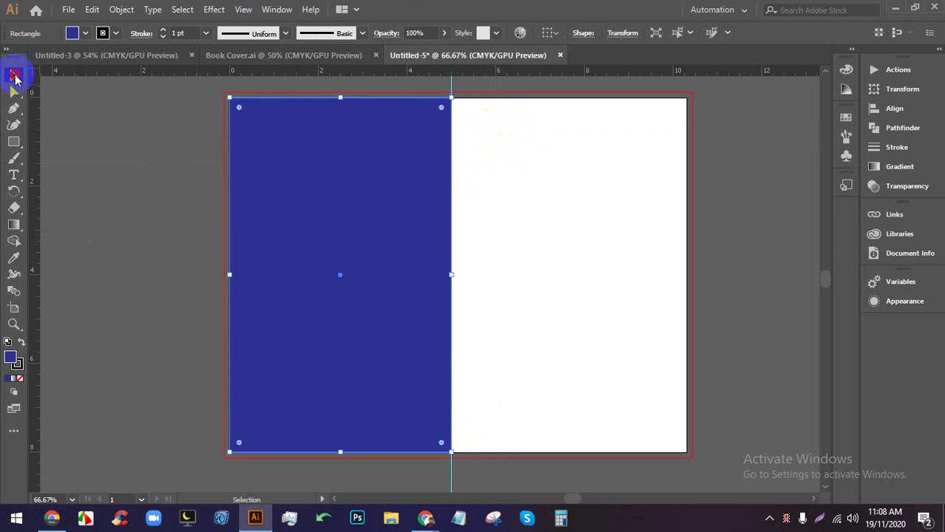
pyautogui.moveTo(295, 183); pyautogui.dragTo(531, 180)
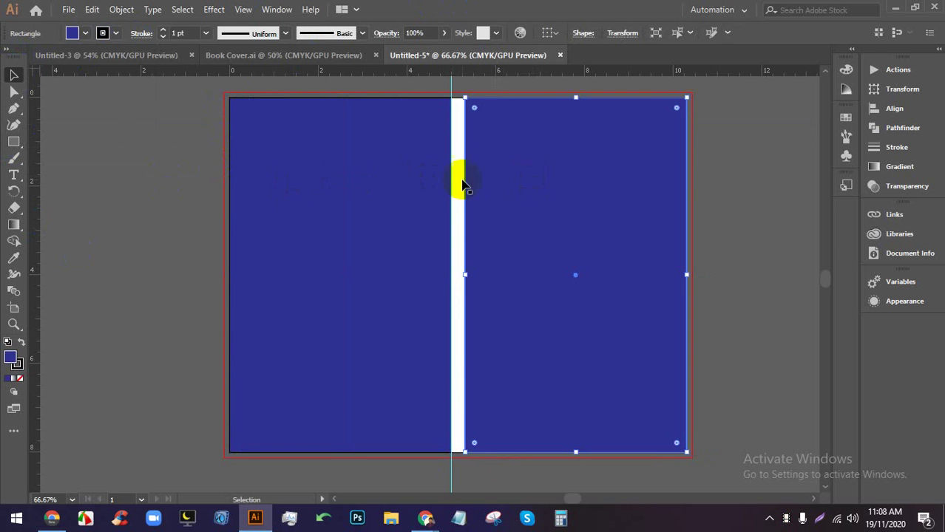
pyautogui.click(718, 195)
# Examine the white spine strip between the two blue cover panels and their inner edges up close
pyautogui.scroll(3, 354, 120)
pyautogui.scroll(3, 544, 338)
pyautogui.hscroll(3, 544, 338)
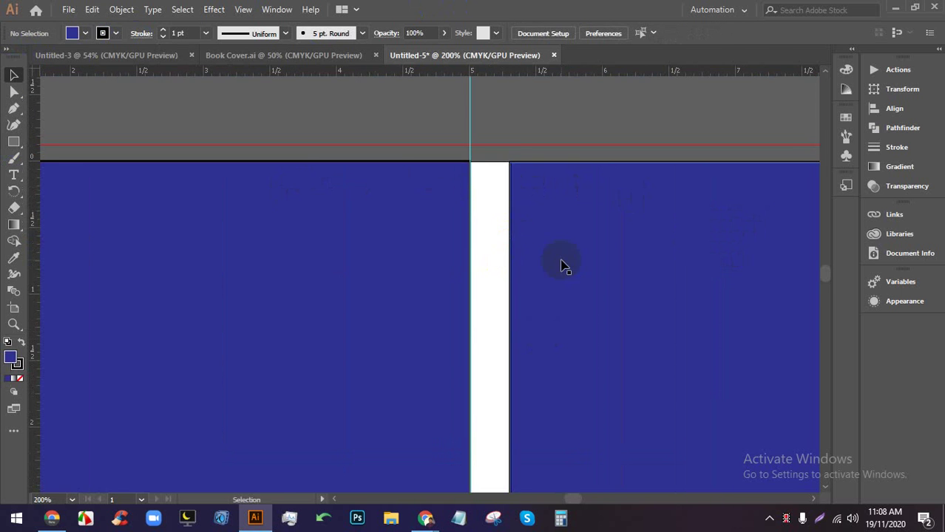
pyautogui.scroll(-4, 512, 253)
pyautogui.scroll(-5, 513, 253)
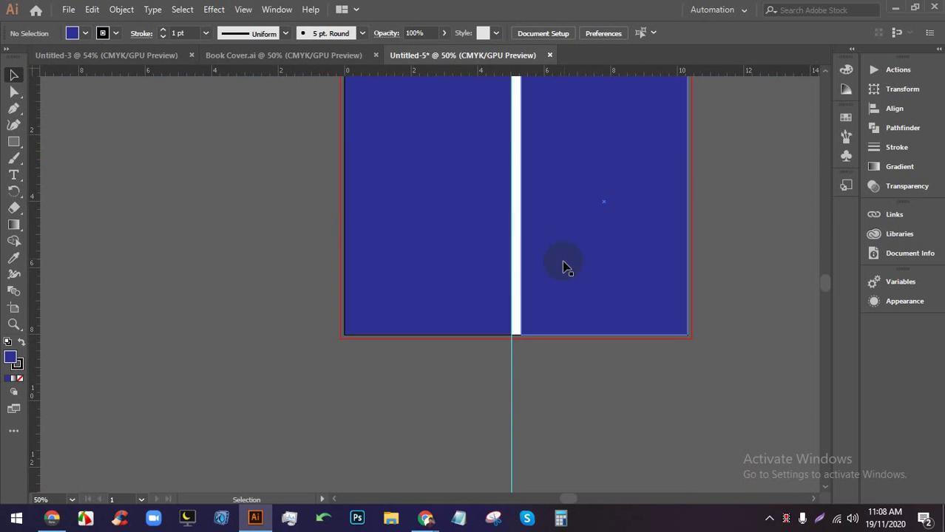
pyautogui.scroll(3, 563, 266)
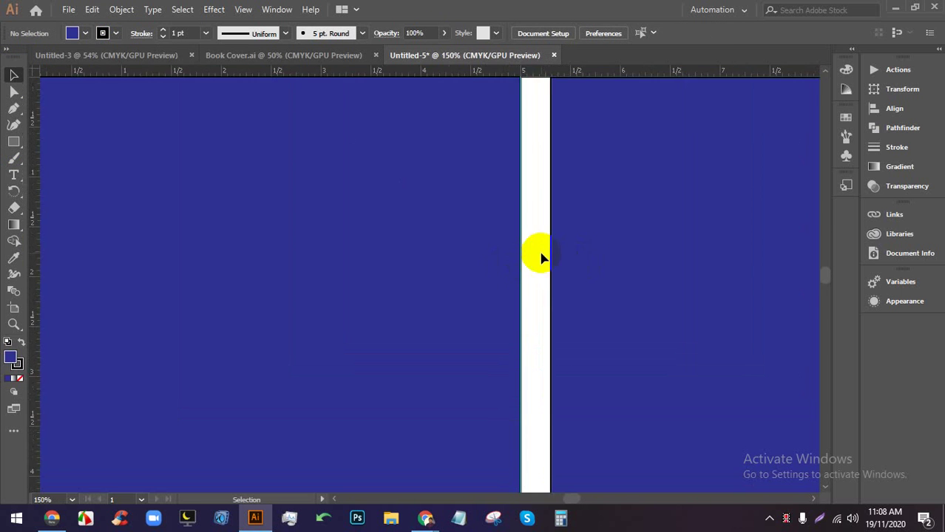
pyautogui.scroll(3, 542, 257)
pyautogui.scroll(4, 542, 253)
pyautogui.scroll(-1, 542, 251)
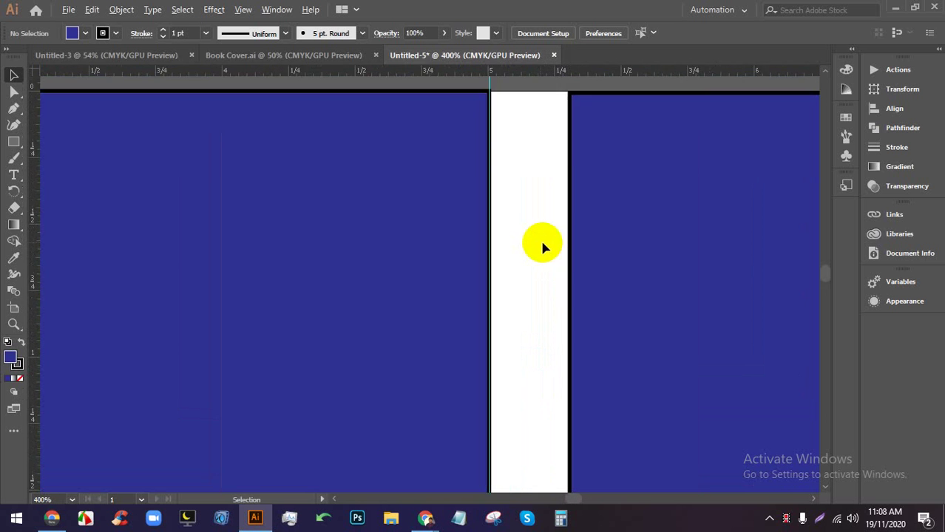
pyautogui.scroll(-2, 555, 247)
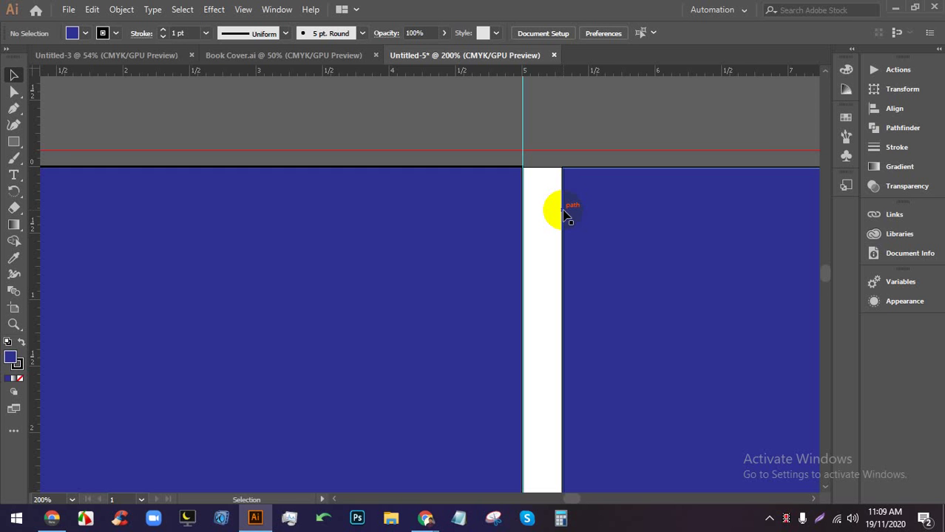
pyautogui.hotkey('ctrl', 'z')
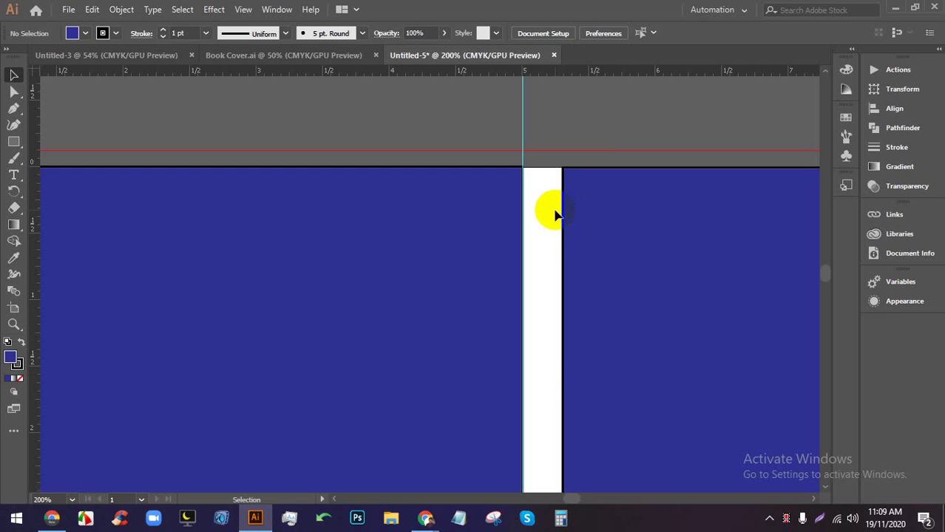
# Switch to Book Cover.ai and place a copy of the front title "THE FOUR TEAMS" near the top of the back cover
pyautogui.scroll(-3, 556, 213)
pyautogui.moveTo(511, 220); pyautogui.dragTo(505, 160)
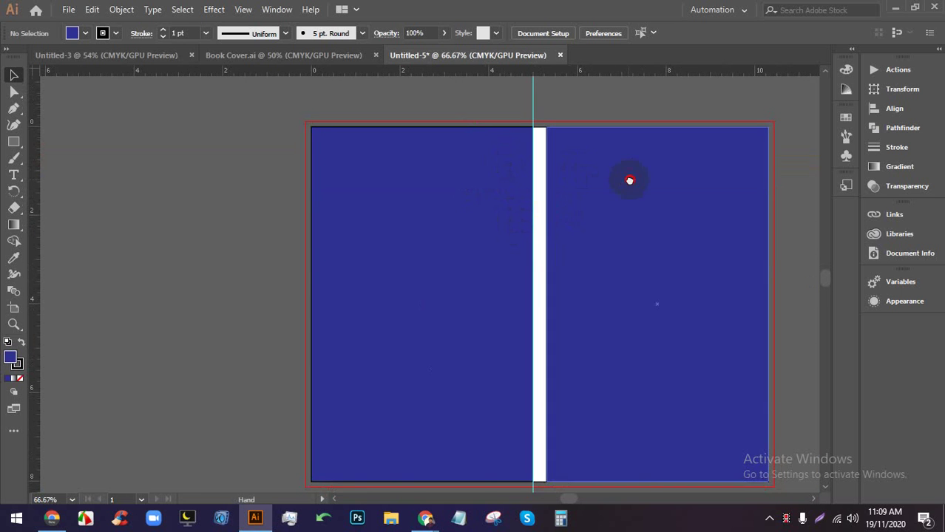
pyautogui.moveTo(628, 180); pyautogui.dragTo(555, 179)
pyautogui.click(299, 55)
pyautogui.scroll(-2, 353, 182)
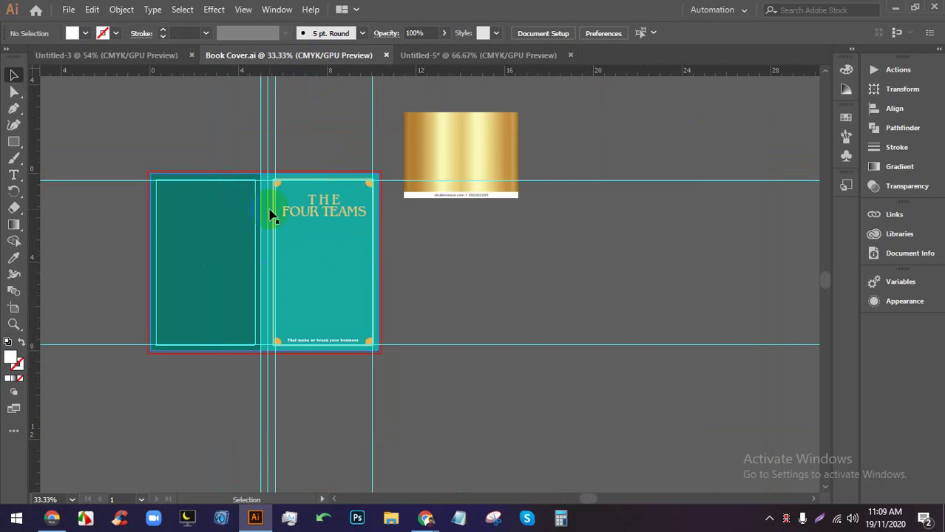
pyautogui.scroll(2, 180, 205)
pyautogui.hscroll(-6, 281, 203)
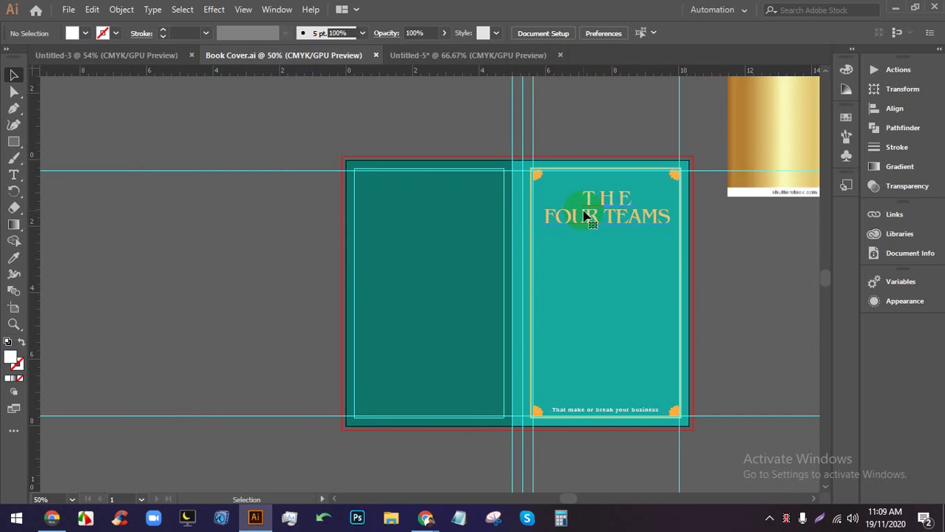
pyautogui.click(606, 216)
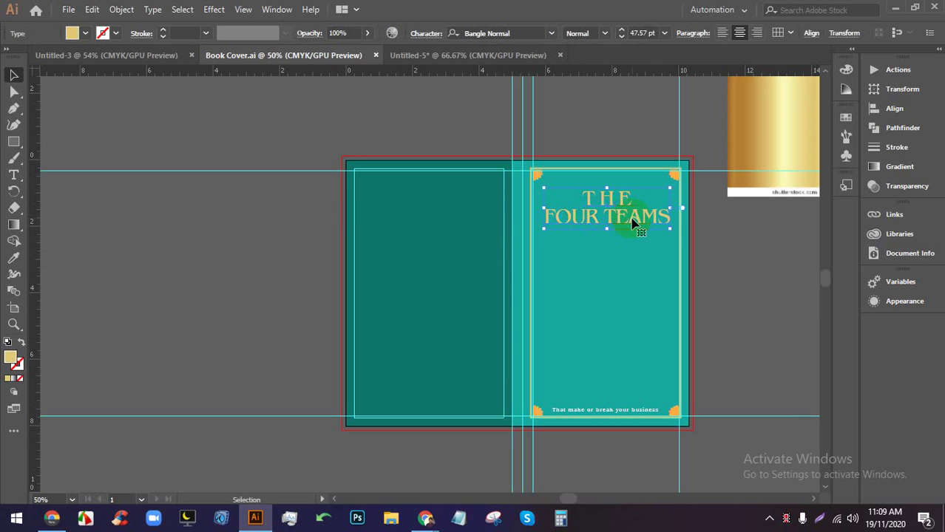
pyautogui.moveTo(606, 216); pyautogui.dragTo(449, 211)
pyautogui.scroll(2, 442, 216)
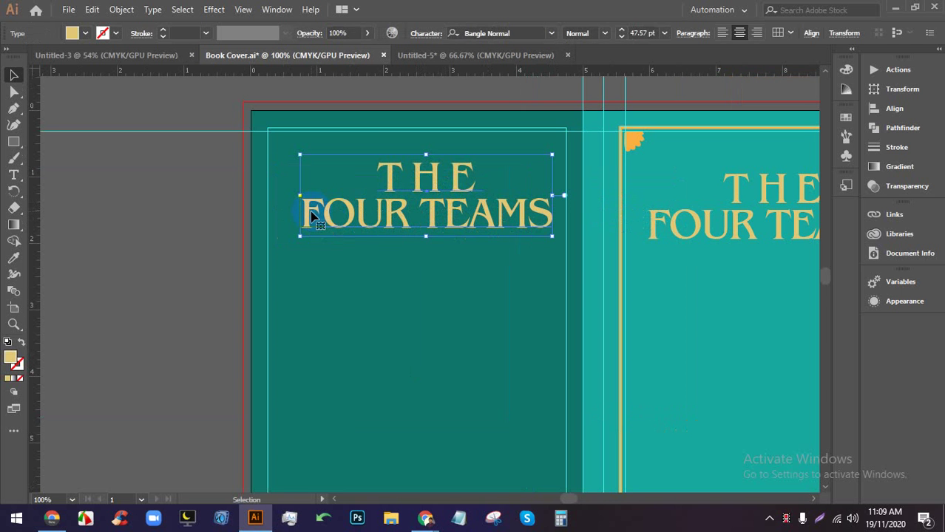
# Scale the copied back-cover title down to about 22.88 pt and shift it slightly toward the cover's center
pyautogui.doubleClick(387, 187)
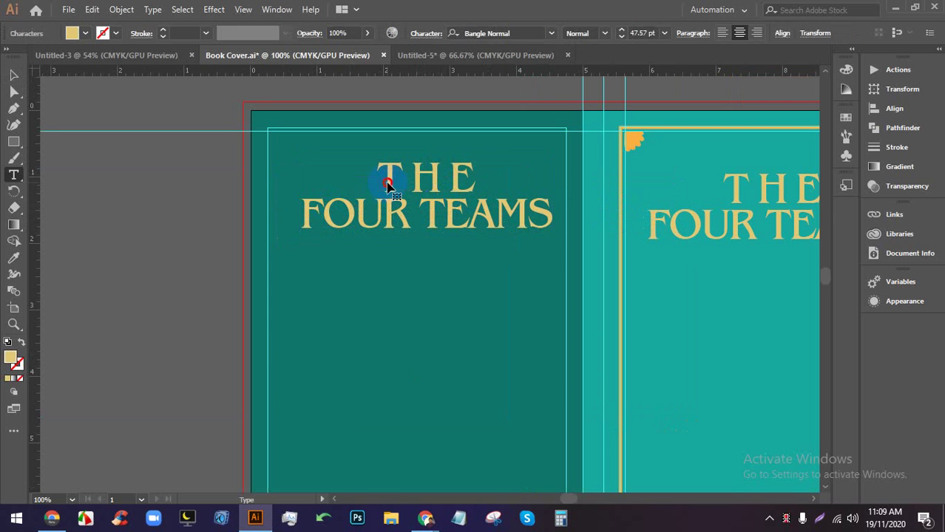
pyautogui.doubleClick(386, 179)
pyautogui.click(13, 76)
pyautogui.click(62, 151)
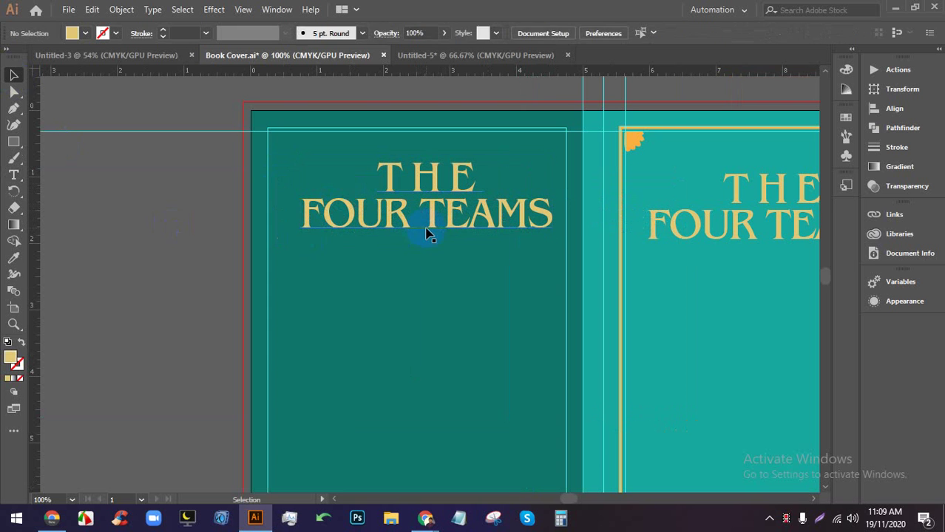
pyautogui.click(428, 231)
pyautogui.moveTo(553, 237); pyautogui.dragTo(437, 196)
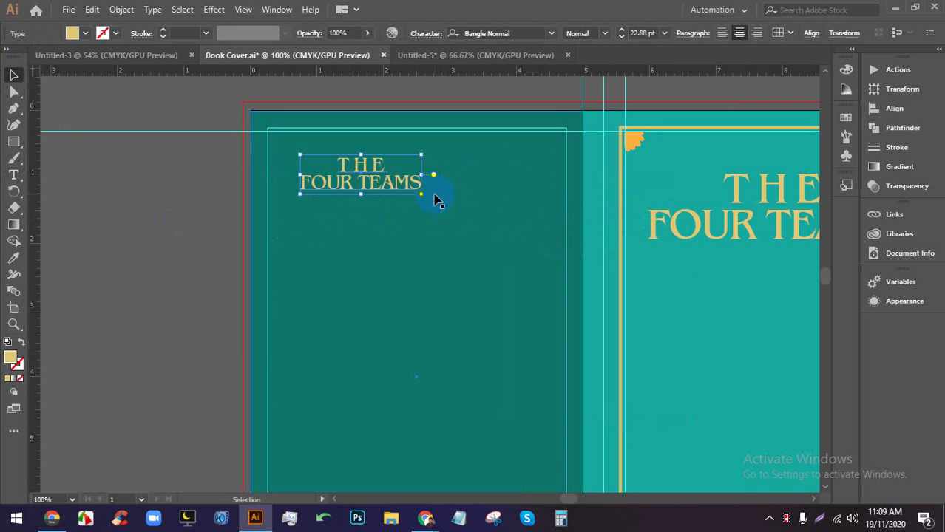
pyautogui.moveTo(349, 186); pyautogui.dragTo(363, 186)
# Join the back-cover title into the single line "THE FOUR TEAMS" and enlarge it to about 27.13 pt
pyautogui.scroll(3, 320, 177)
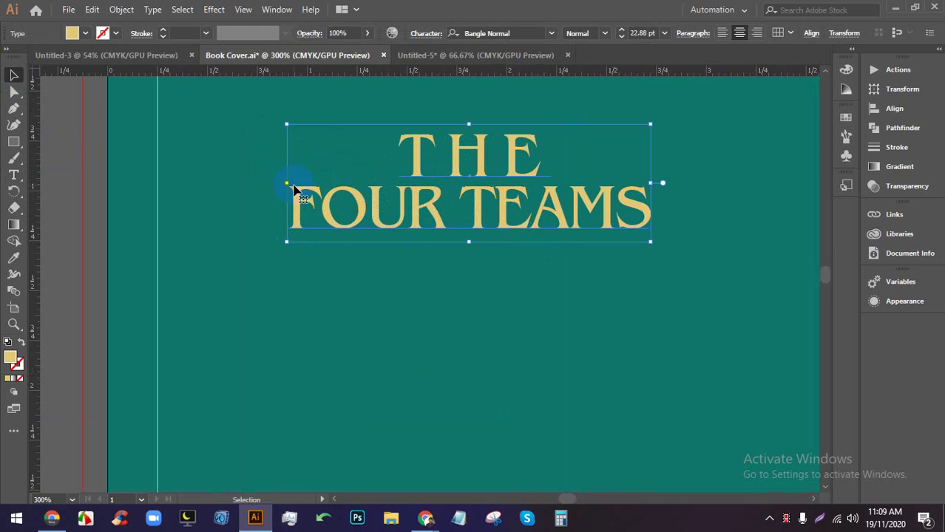
pyautogui.tripleClick(292, 207)
pyautogui.click(290, 203)
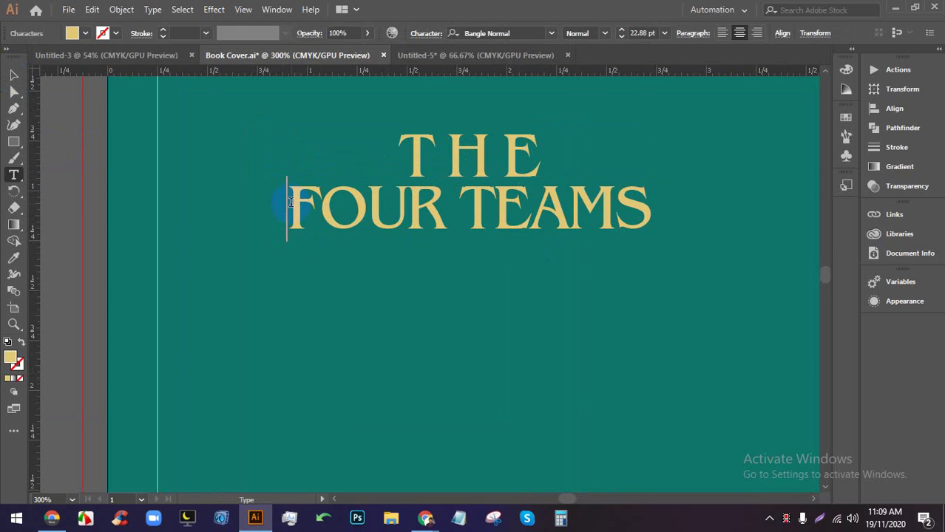
pyautogui.press('BackSpace')
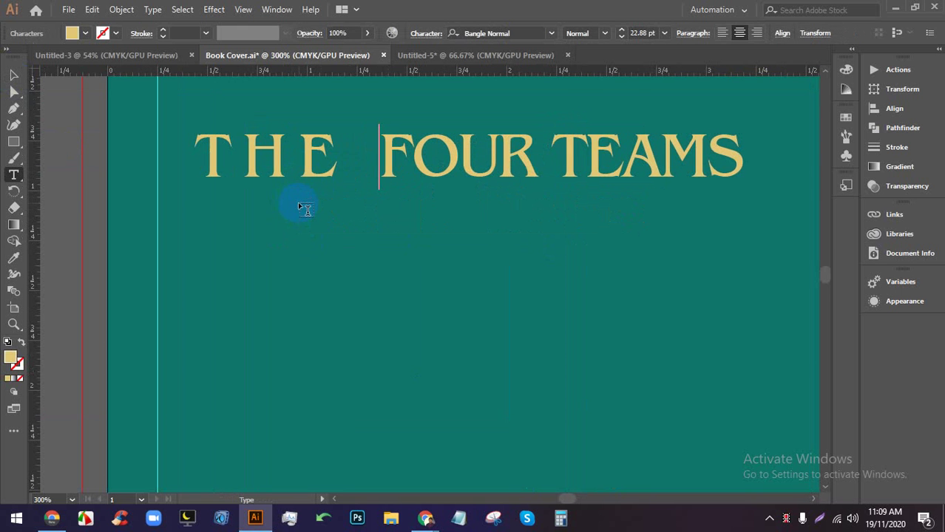
pyautogui.press('BackSpace')
pyautogui.press('Escape')
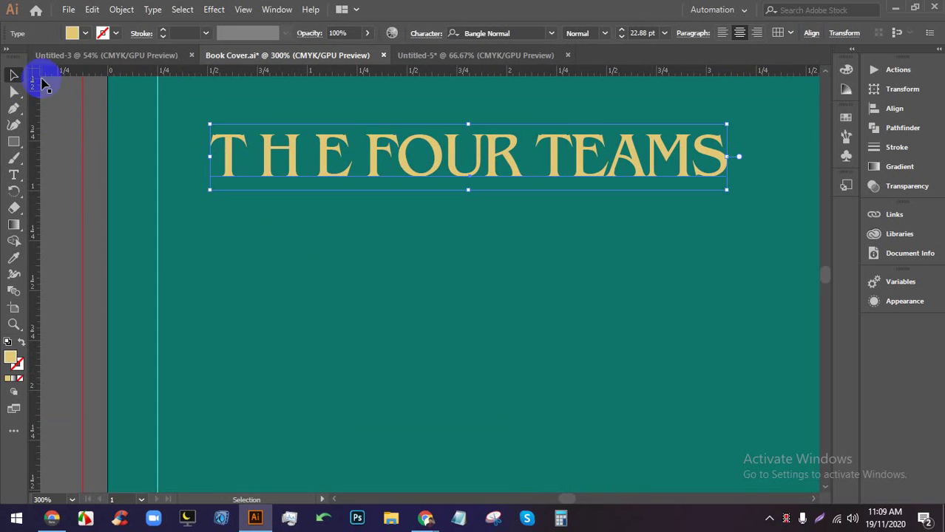
pyautogui.hotkey('ctrl', '1')
pyautogui.moveTo(438, 154); pyautogui.dragTo(570, 170)
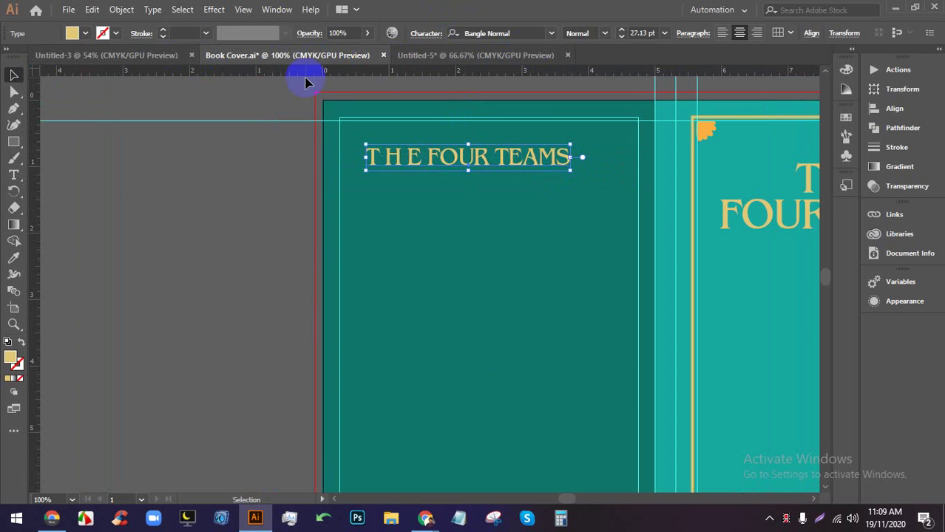
# Fill the back-cover title with white and center it between the side margin guides
pyautogui.click(74, 33)
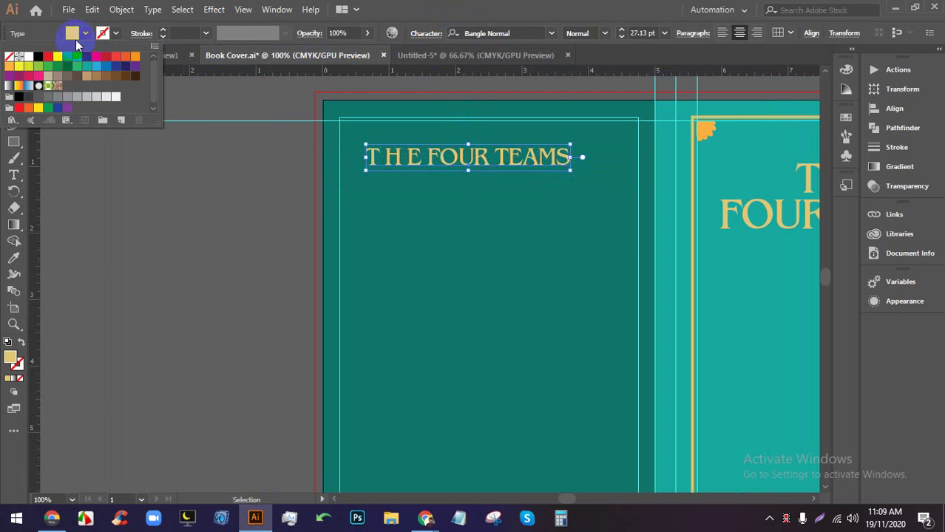
pyautogui.click(28, 56)
pyautogui.click(244, 163)
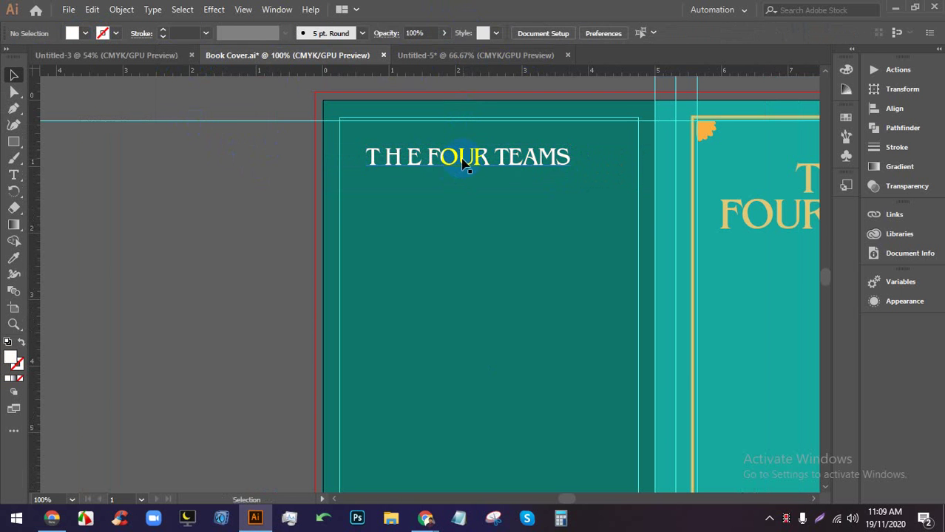
pyautogui.moveTo(463, 165)
pyautogui.mouseDown()
pyautogui.moveTo(517, 151)
pyautogui.moveTo(477, 159)
pyautogui.mouseUp()
pyautogui.scroll(-2, 401, 139)
pyautogui.scroll(2, 400, 145)
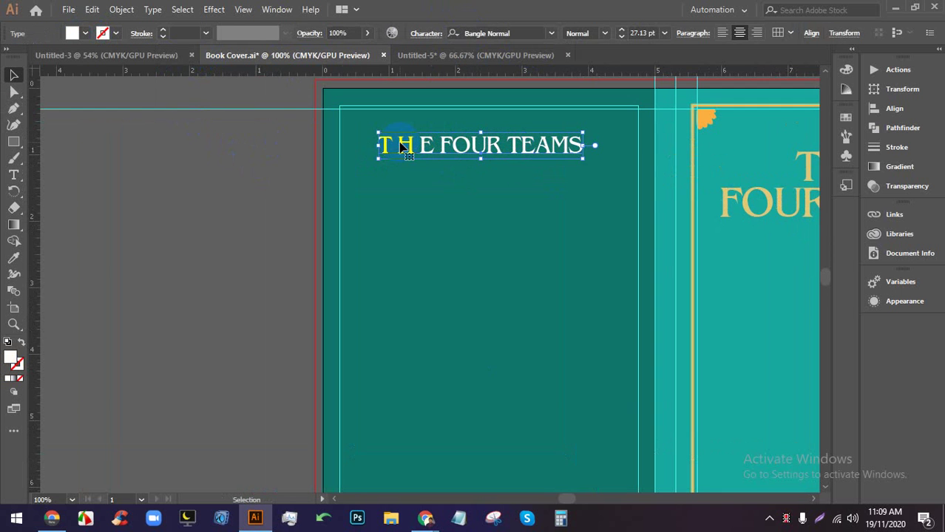
# Add the point text "Cover Design" below the title on the back cover
pyautogui.click(13, 175)
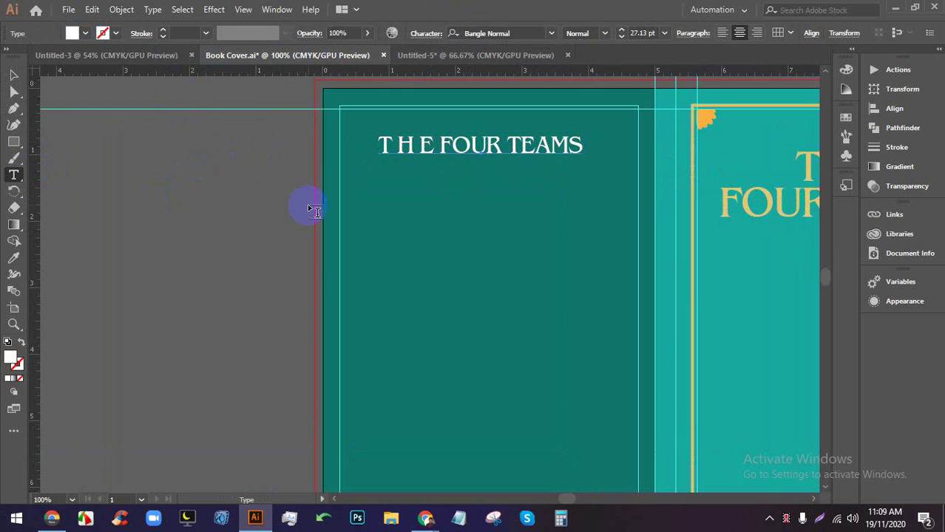
pyautogui.click(347, 218)
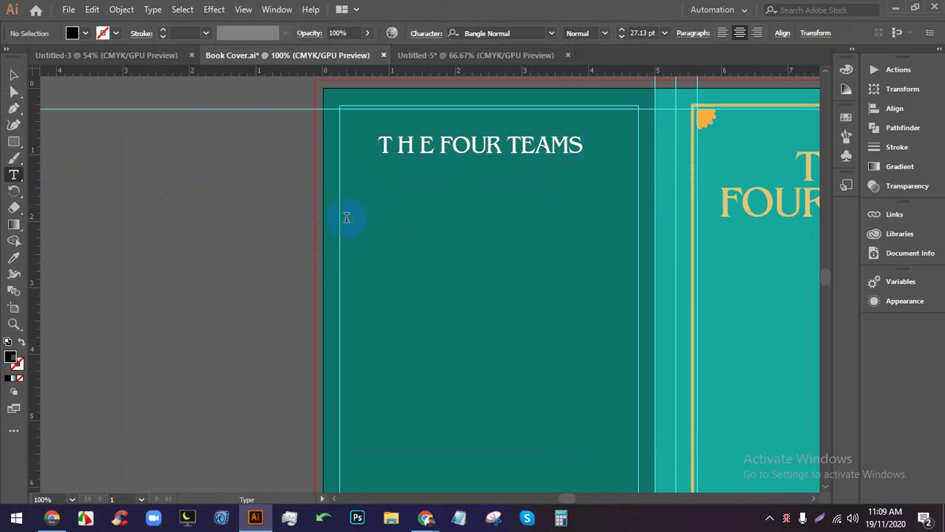
pyautogui.click(369, 219)
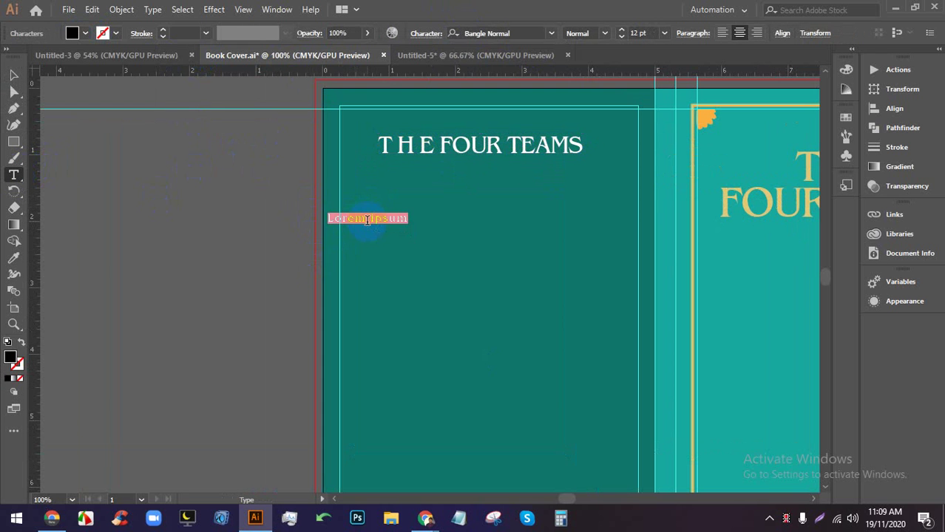
pyautogui.scroll(4, 367, 220)
pyautogui.write('C')
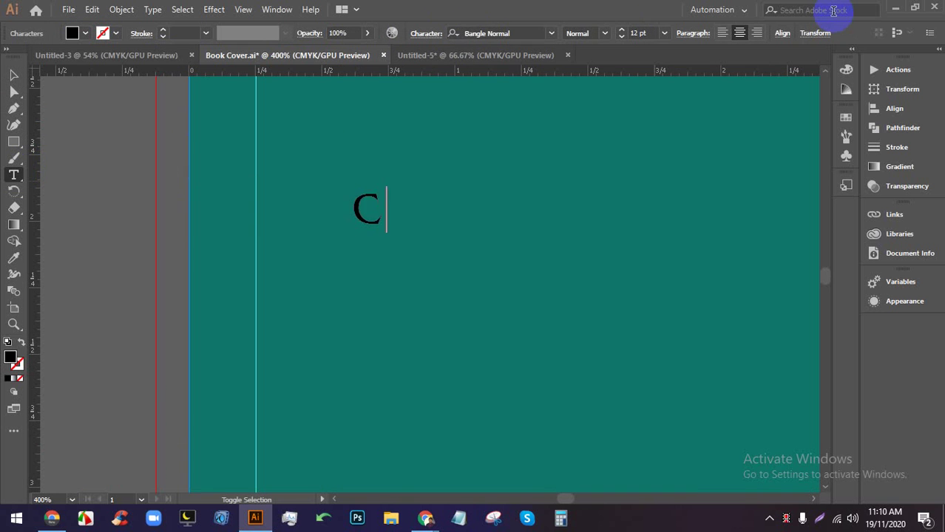
pyautogui.write('over Desi')
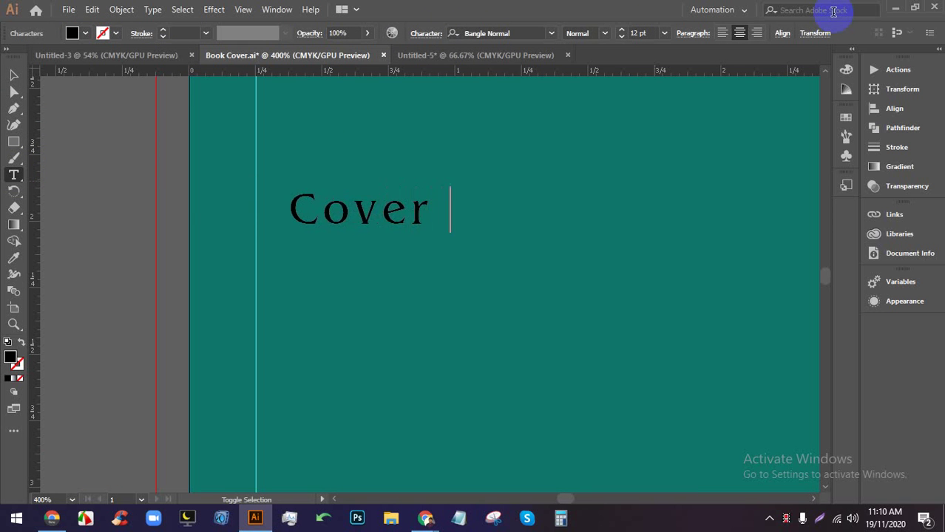
pyautogui.write('gn')
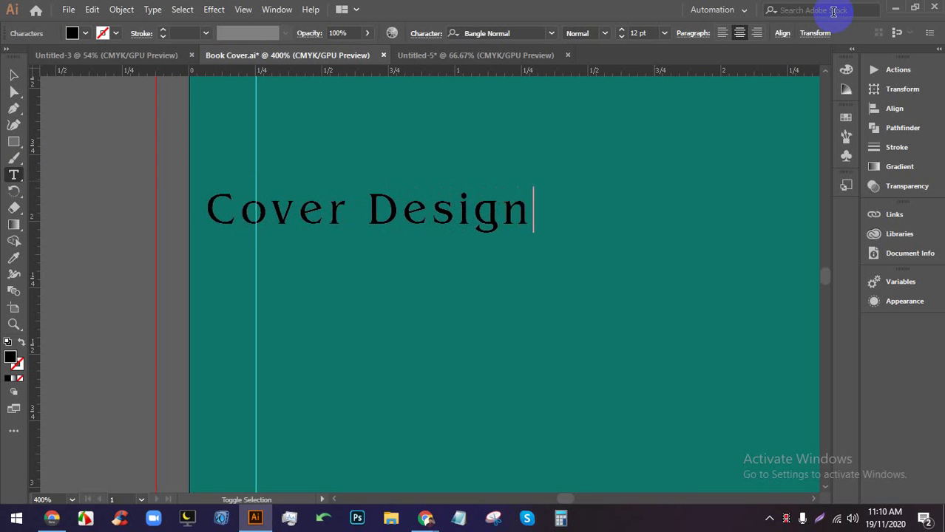
pyautogui.click(13, 74)
# Enlarge the "Cover Design" subheading to about 14.04 pt inside the outer margin guide and fill it with white
pyautogui.scroll(-2, 91, 187)
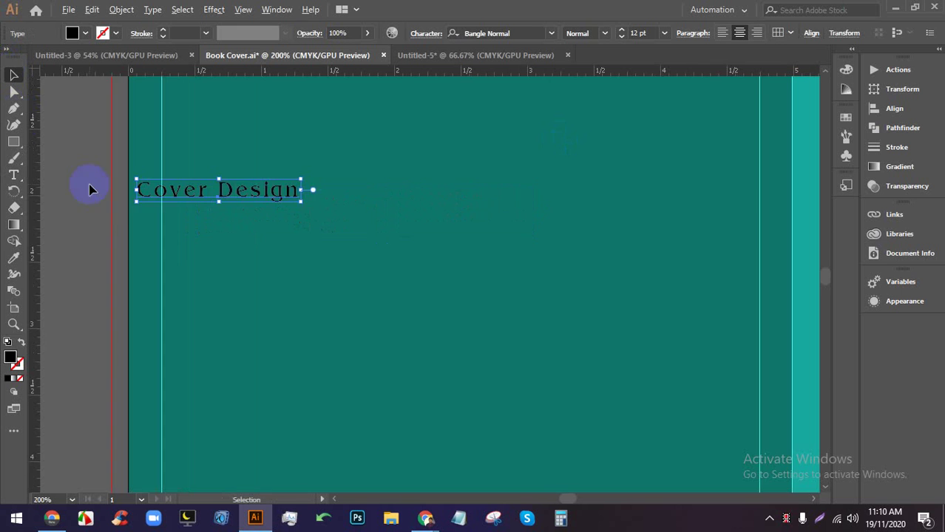
pyautogui.scroll(-1, 116, 223)
pyautogui.moveTo(178, 209); pyautogui.dragTo(256, 198)
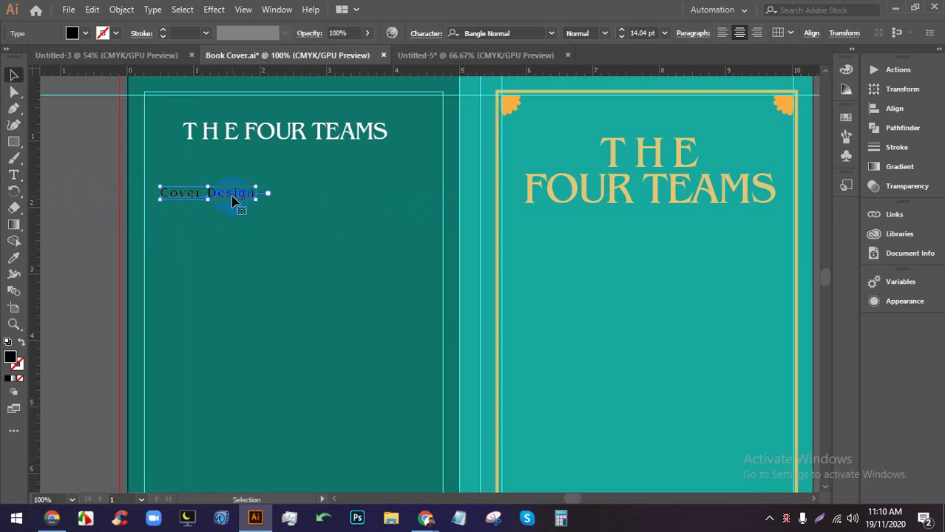
pyautogui.click(86, 32)
pyautogui.click(29, 56)
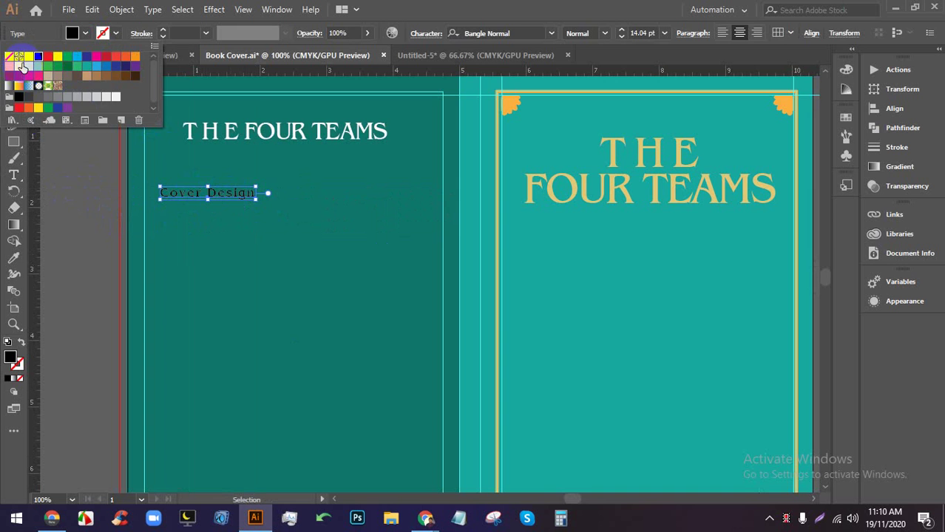
pyautogui.click(88, 225)
pyautogui.scroll(-2, 167, 191)
pyautogui.scroll(2, 170, 193)
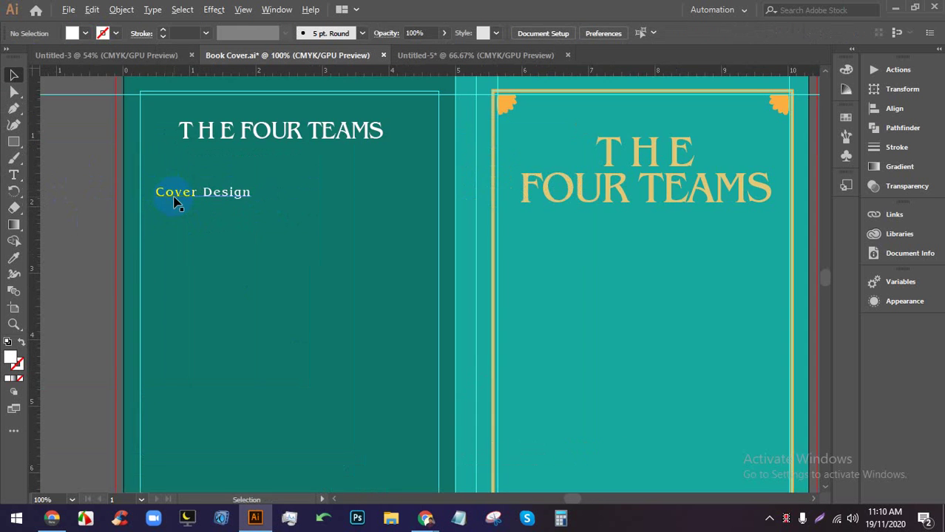
# Draw an area text box of placeholder text about 3.9 × 2.2 in directly below the "Cover Design" subheading
pyautogui.moveTo(187, 217); pyautogui.dragTo(204, 154)
pyautogui.click(13, 174)
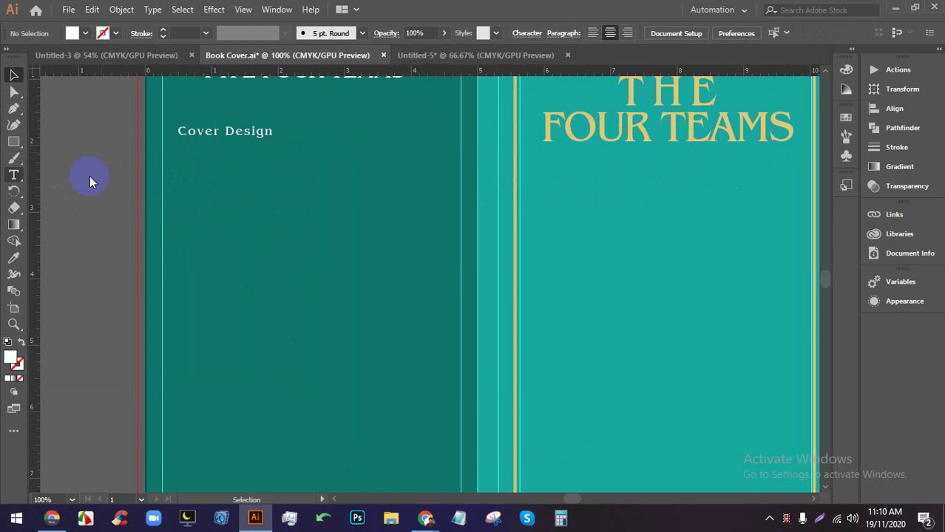
pyautogui.scroll(-1, 87, 176)
pyautogui.moveTo(178, 113); pyautogui.dragTo(438, 254)
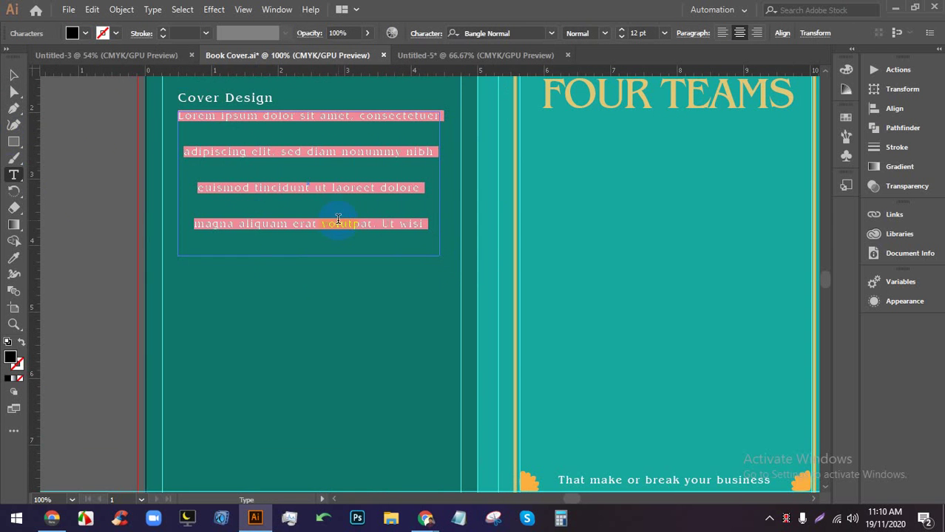
# Set the placeholder paragraph's leading to 12 pt and align its text left
pyautogui.click(427, 34)
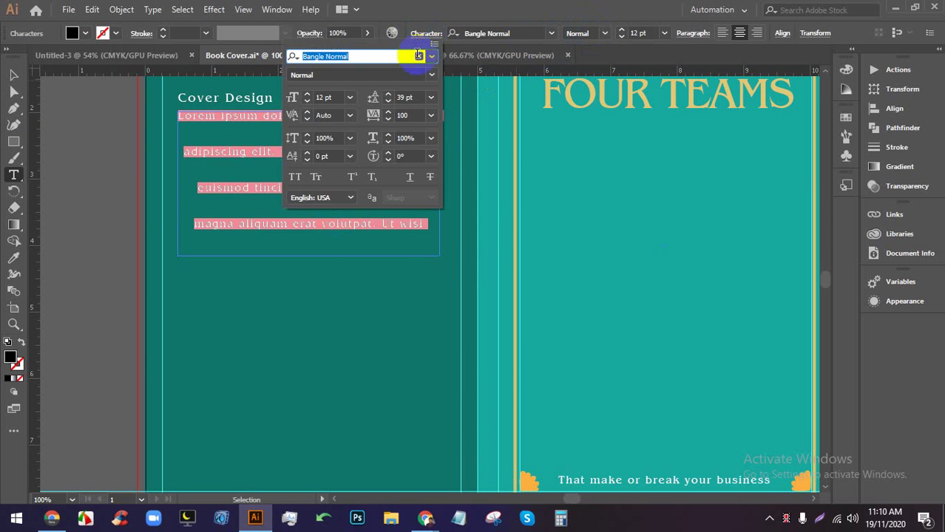
pyautogui.click(404, 97)
pyautogui.scroll(-17, 407, 97)
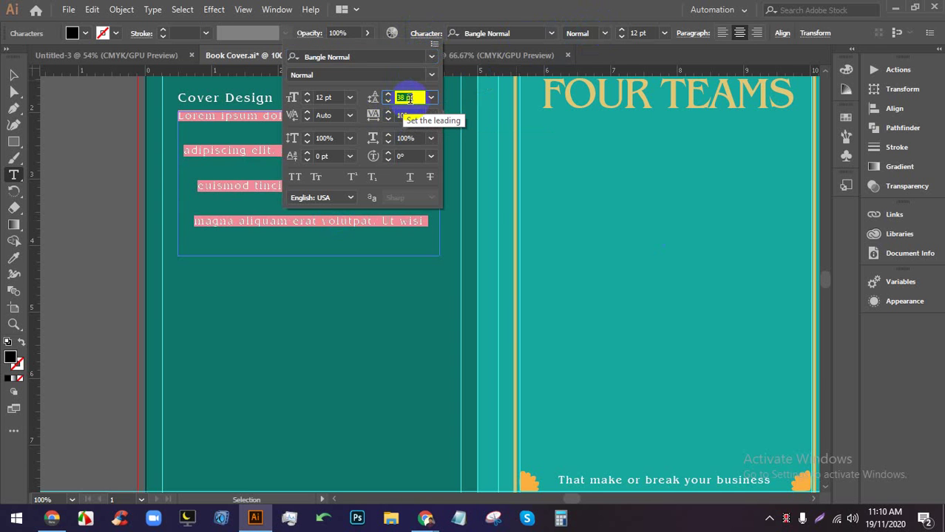
pyautogui.scroll(-4, 409, 98)
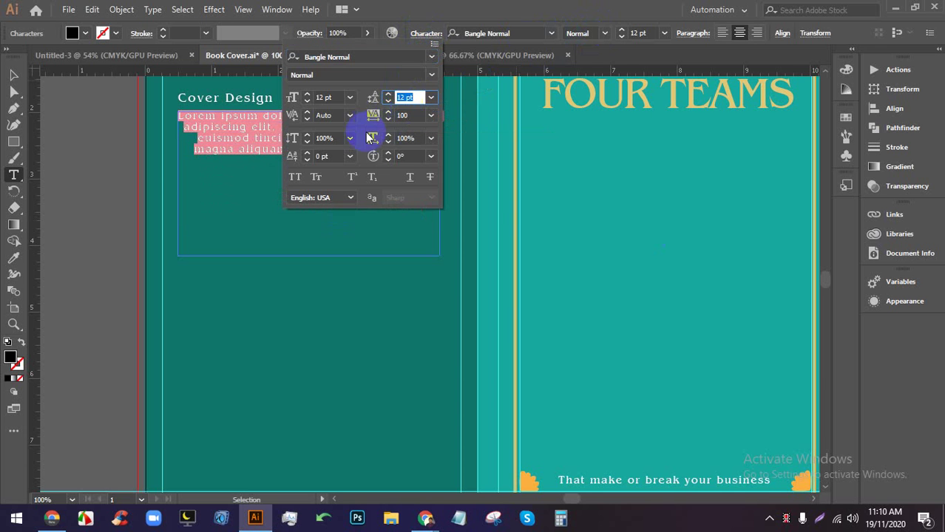
pyautogui.click(722, 33)
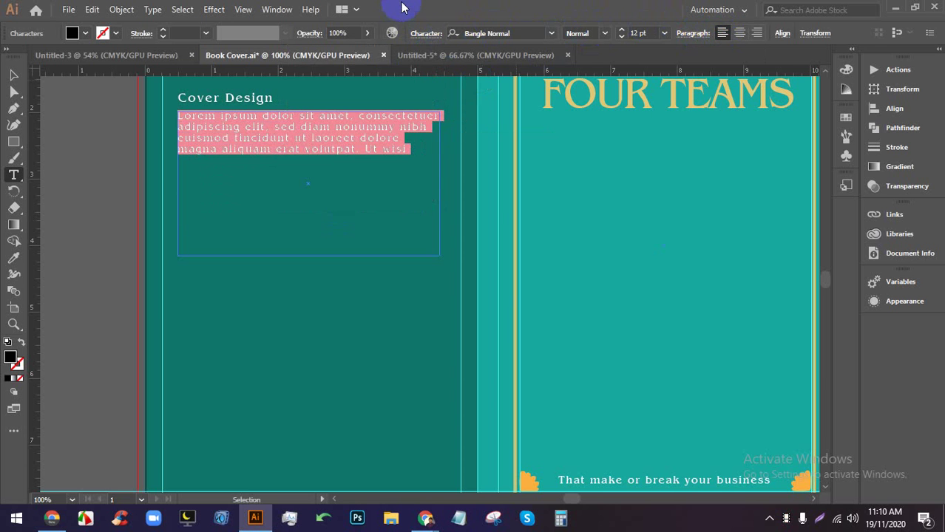
# Copy the placeholder paragraph and paste it twice after its last line to fill the text box
pyautogui.click(14, 74)
pyautogui.doubleClick(288, 138)
pyautogui.hotkey('ctrl', 'c')
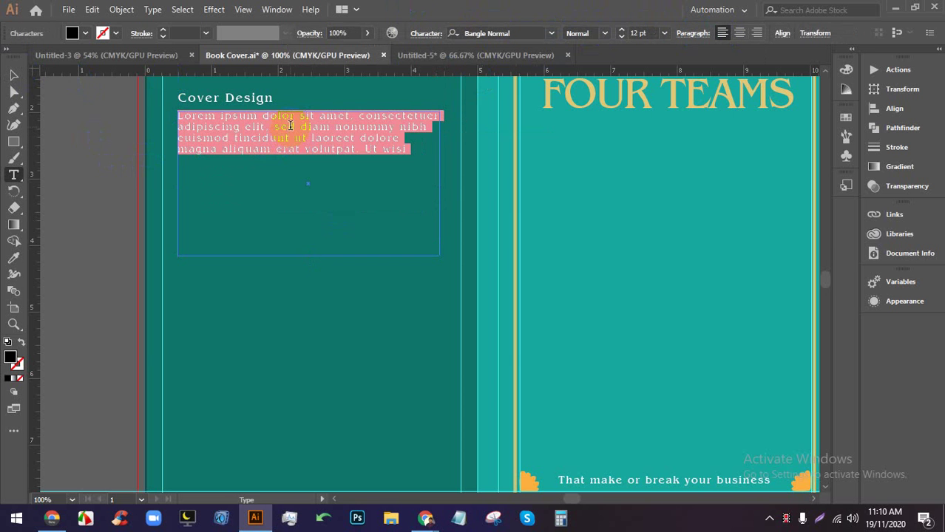
pyautogui.click(395, 141)
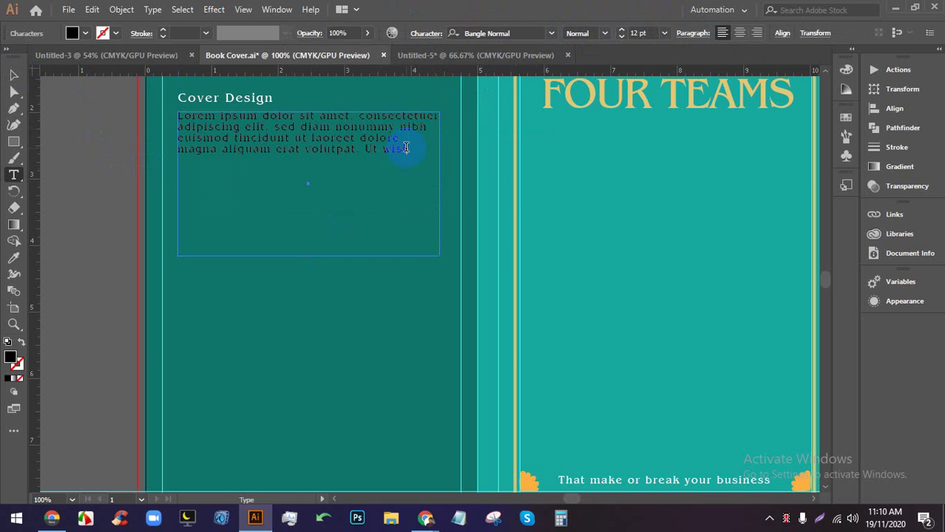
pyautogui.hotkey('ctrl', 'v')
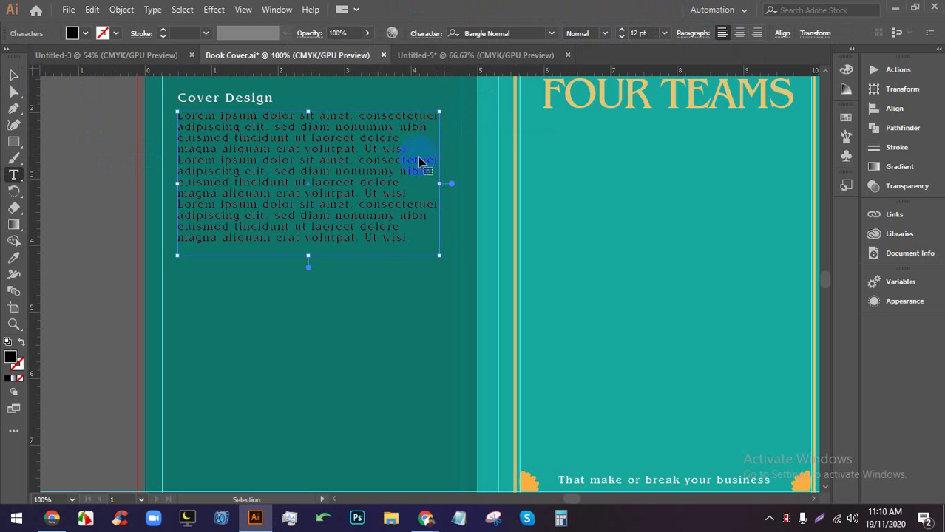
# Justify the whole placeholder paragraph under "Cover Design" with its last line aligned left
pyautogui.moveTo(382, 209); pyautogui.dragTo(183, 116)
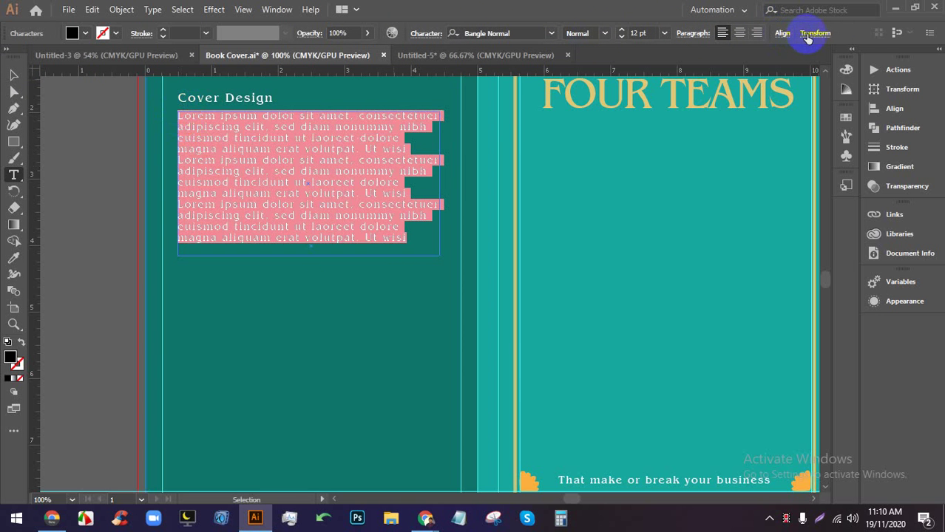
pyautogui.click(699, 34)
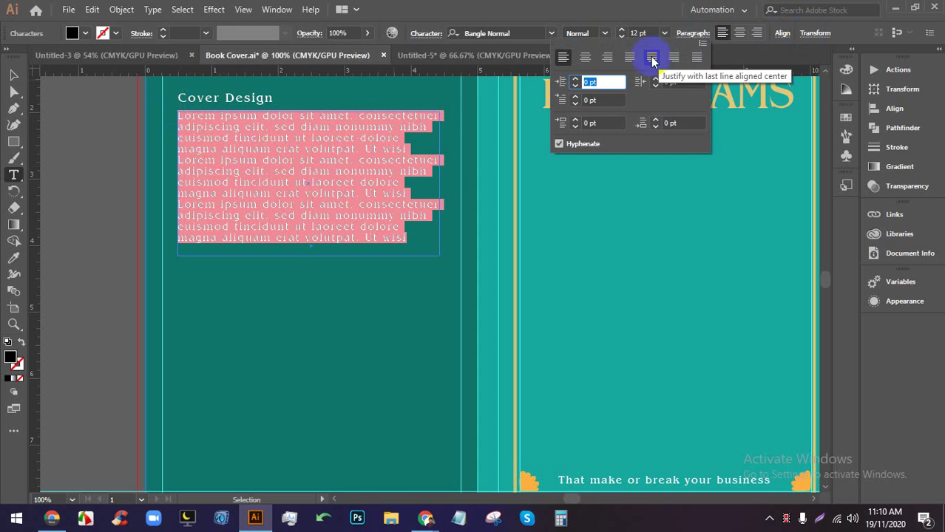
pyautogui.click(630, 59)
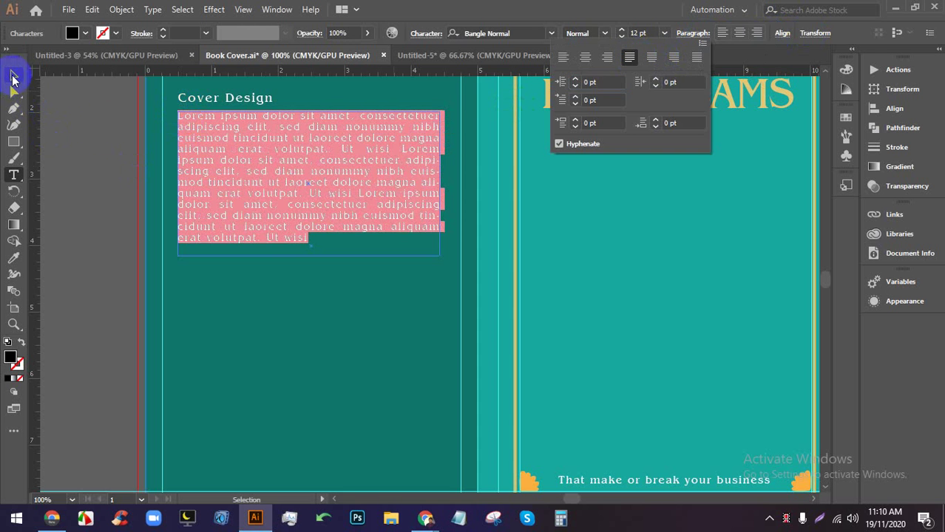
pyautogui.click(12, 77)
# Change the font of the entire back-cover paragraph to Nexa Bold
pyautogui.doubleClick(244, 148)
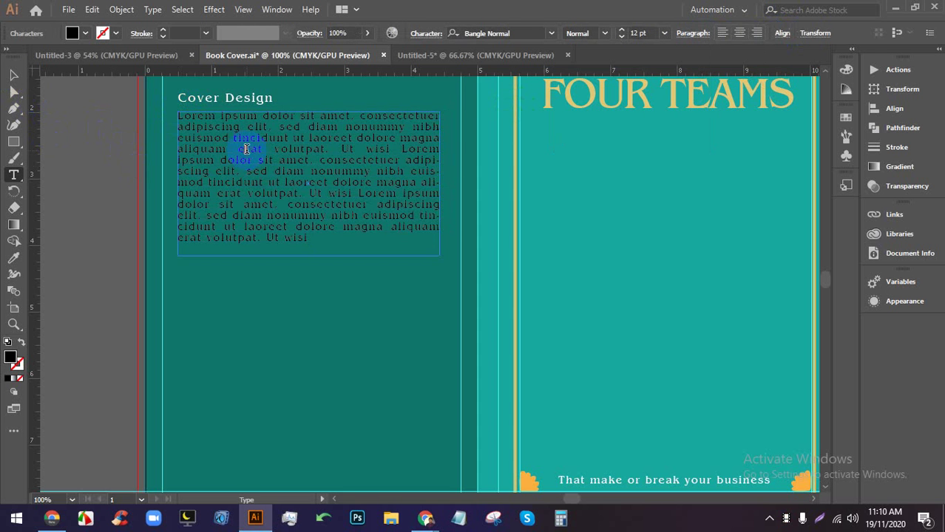
pyautogui.tripleClick(316, 147)
pyautogui.click(538, 33)
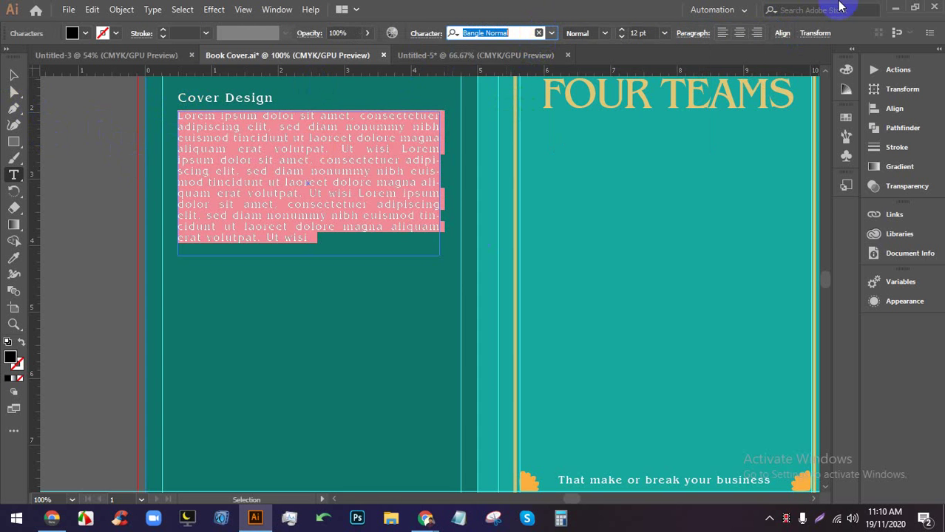
pyautogui.write('nex')
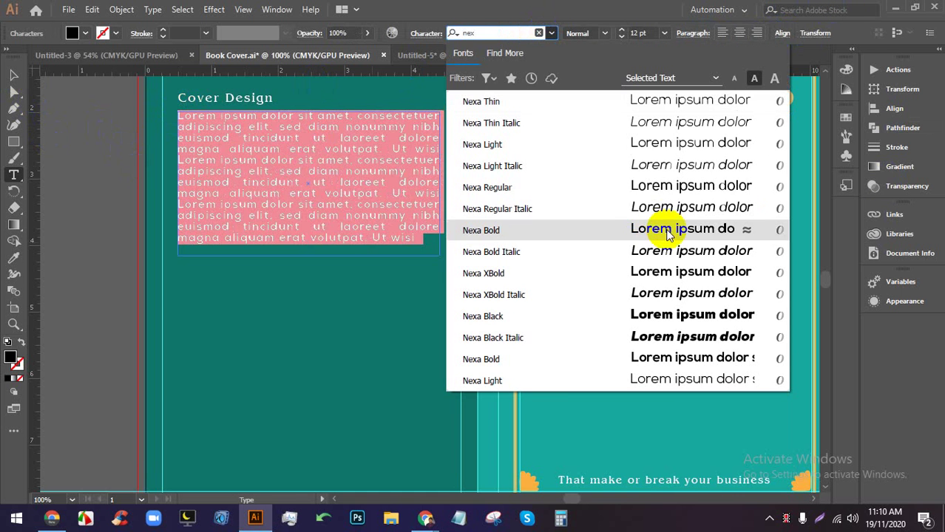
pyautogui.click(633, 229)
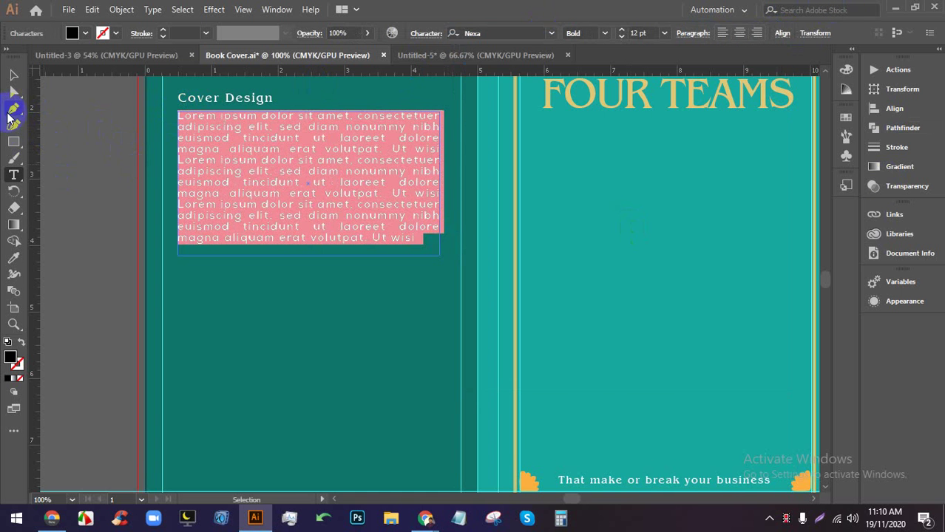
pyautogui.press('Escape')
pyautogui.click(83, 171)
pyautogui.click(178, 140)
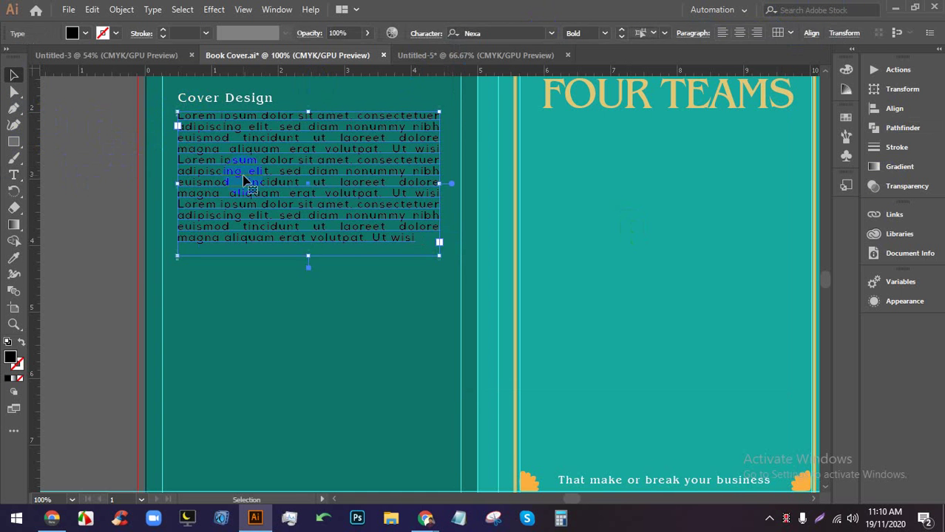
pyautogui.keyDown('alt'); pyautogui.scroll(-1, 257, 210); pyautogui.keyUp('alt')
pyautogui.keyDown('alt'); pyautogui.scroll(1, 215, 248); pyautogui.keyUp('alt')
pyautogui.click(88, 253)
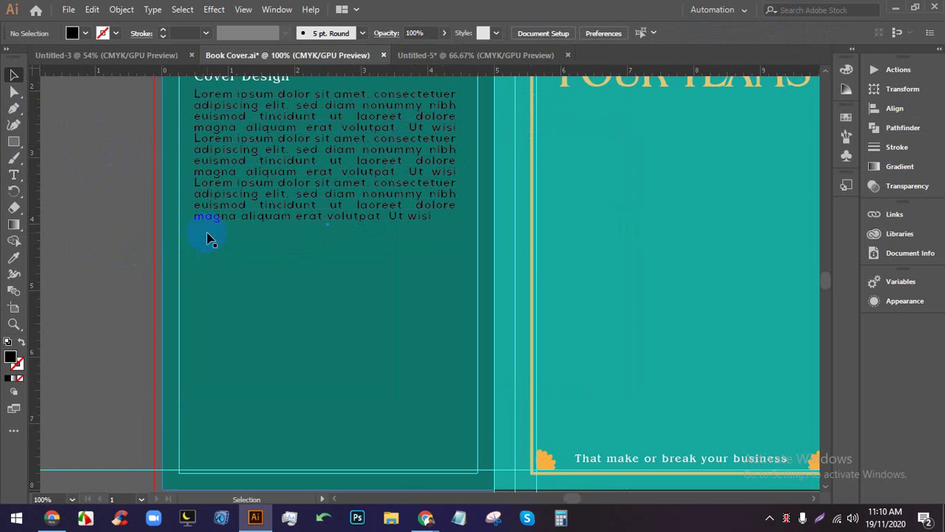
# Switch to Chrome, search Google Images for "QR bar" and copy the BARCODE12345 image from the InfiniGEEK result
pyautogui.scroll(-1, 207, 239)
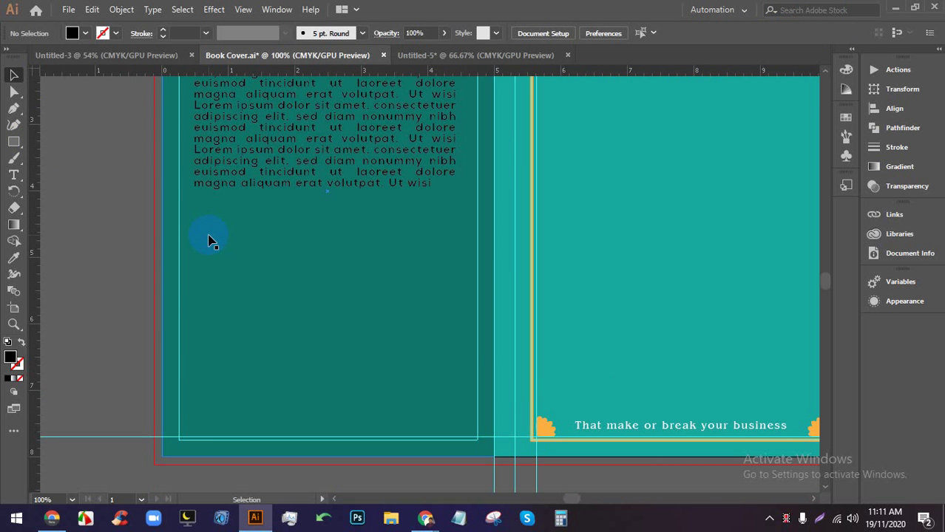
pyautogui.keyDown('alt'); pyautogui.scroll(-1, 236, 235); pyautogui.keyUp('alt')
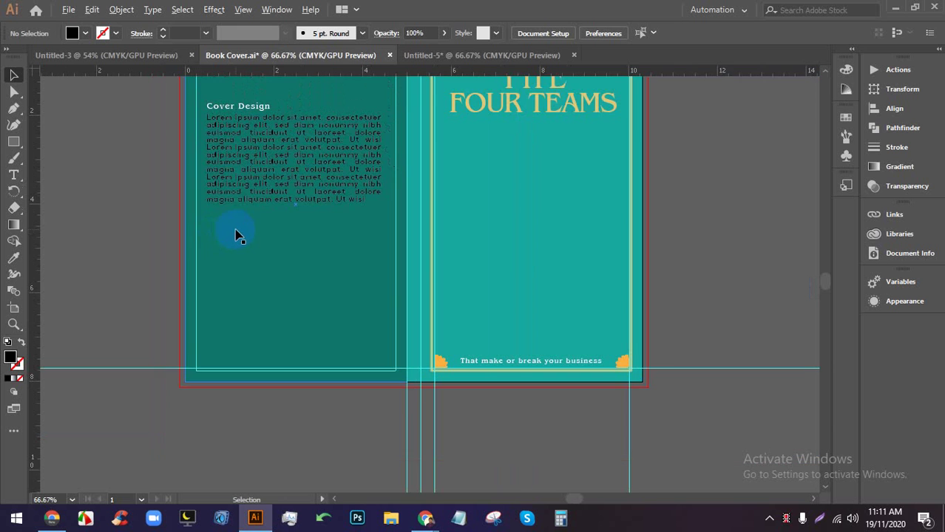
pyautogui.moveTo(425, 518)
pyautogui.click(344, 462)
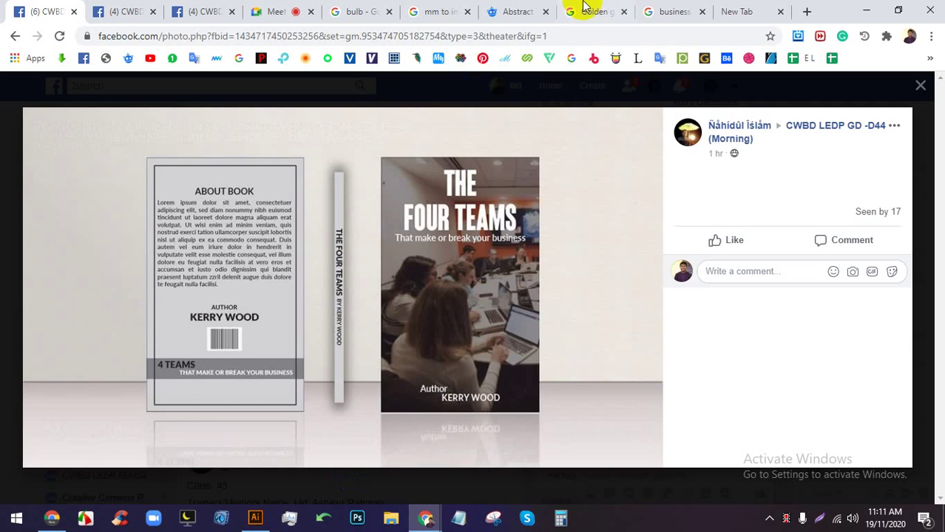
pyautogui.click(729, 9)
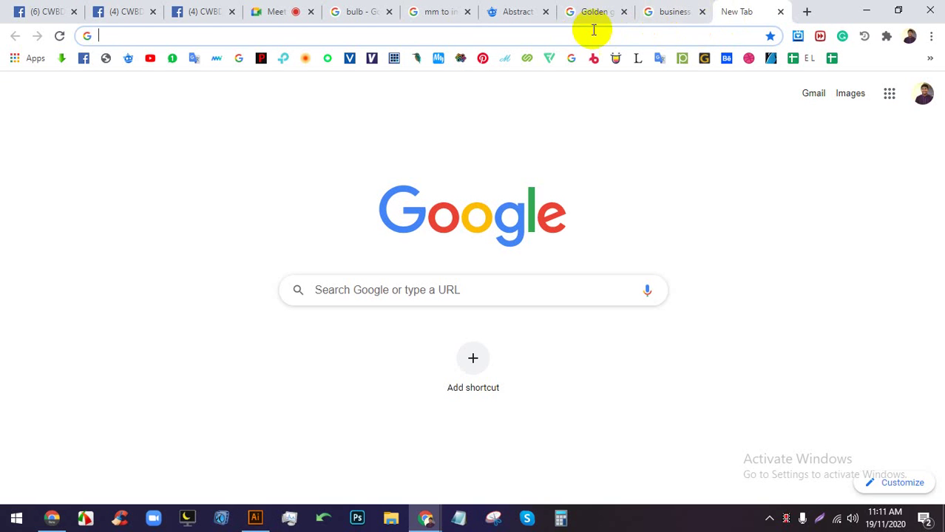
pyautogui.click(647, 290)
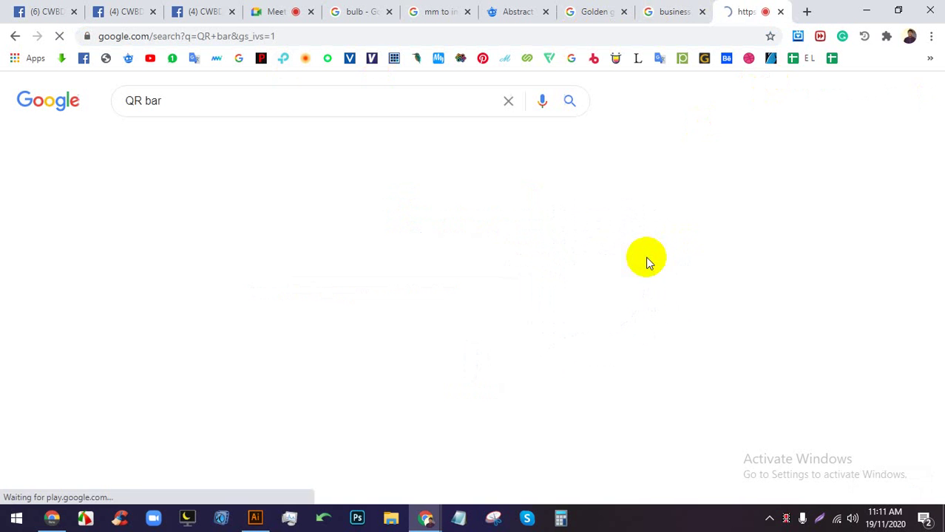
pyautogui.click(198, 142)
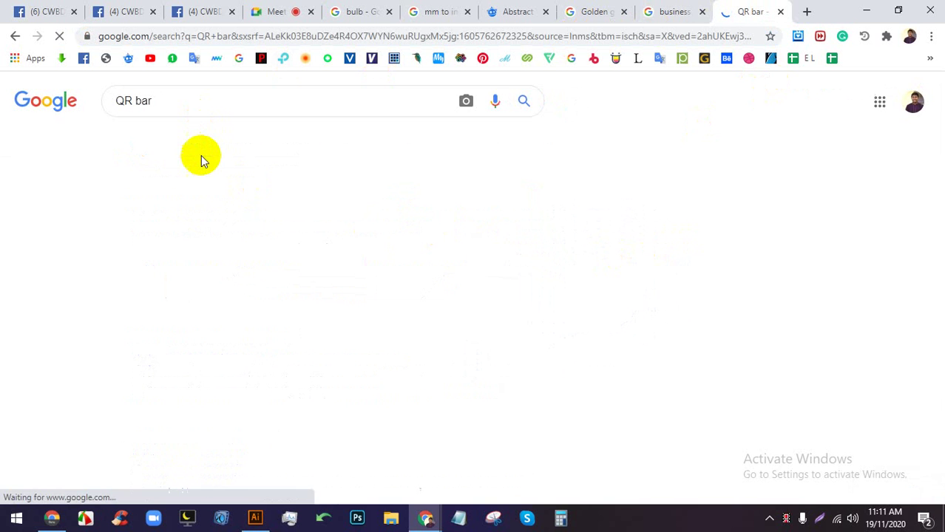
pyautogui.click(527, 258)
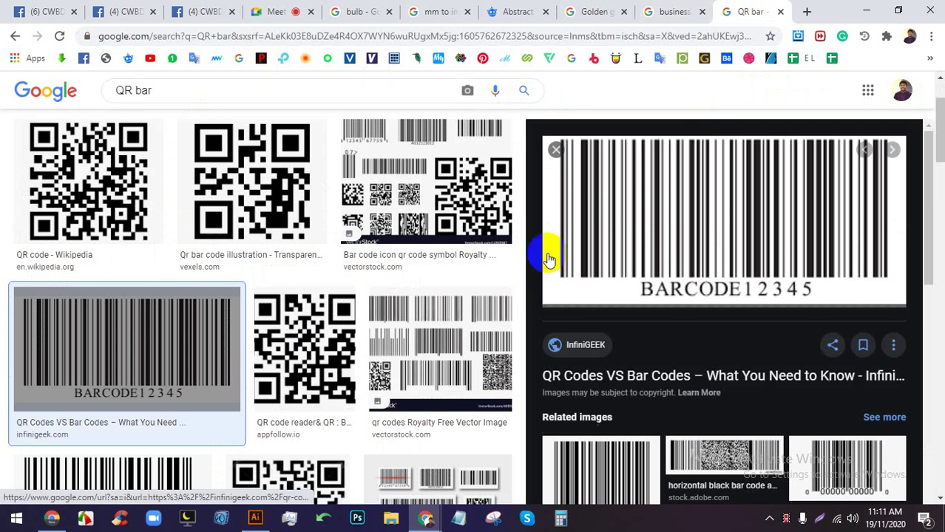
pyautogui.rightClick(682, 223)
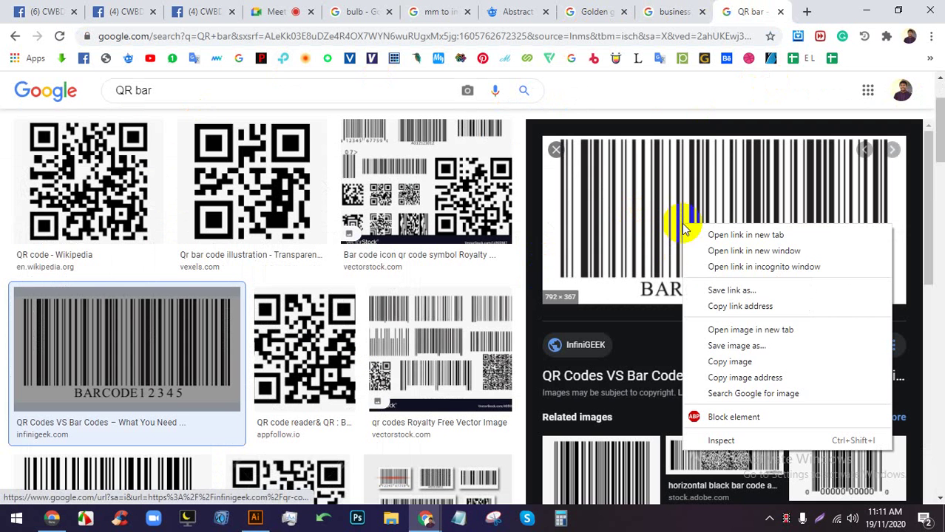
pyautogui.click(729, 362)
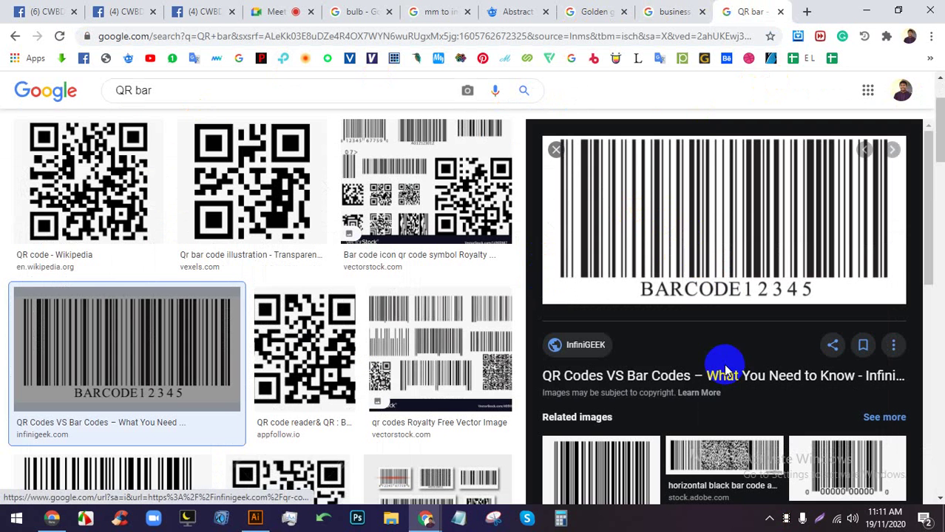
# Return to Illustrator and place the copied barcode at about 0.8 × 0.4 in inside the back cover's lower-right margin corner
pyautogui.click(255, 518)
pyautogui.hotkey('ctrl', 'v')
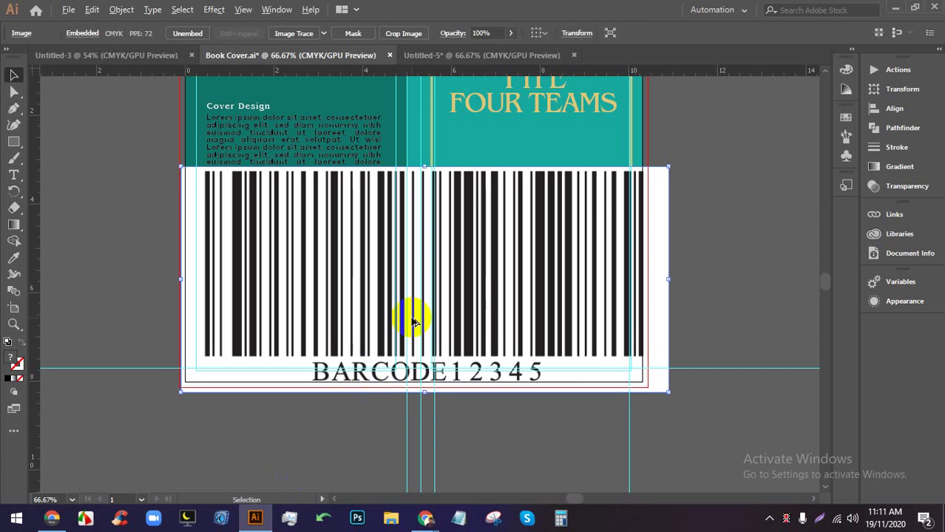
pyautogui.hotkey('ctrl', '-')
pyautogui.moveTo(602, 207); pyautogui.dragTo(376, 312)
pyautogui.hotkey('ctrl', '+')
pyautogui.hotkey('ctrl', '+')
pyautogui.hotkey('ctrl', '+')
pyautogui.moveTo(344, 347); pyautogui.dragTo(409, 272)
pyautogui.moveTo(356, 181); pyautogui.dragTo(349, 275)
pyautogui.moveTo(359, 312); pyautogui.dragTo(482, 322)
pyautogui.moveTo(470, 282); pyautogui.dragTo(516, 360)
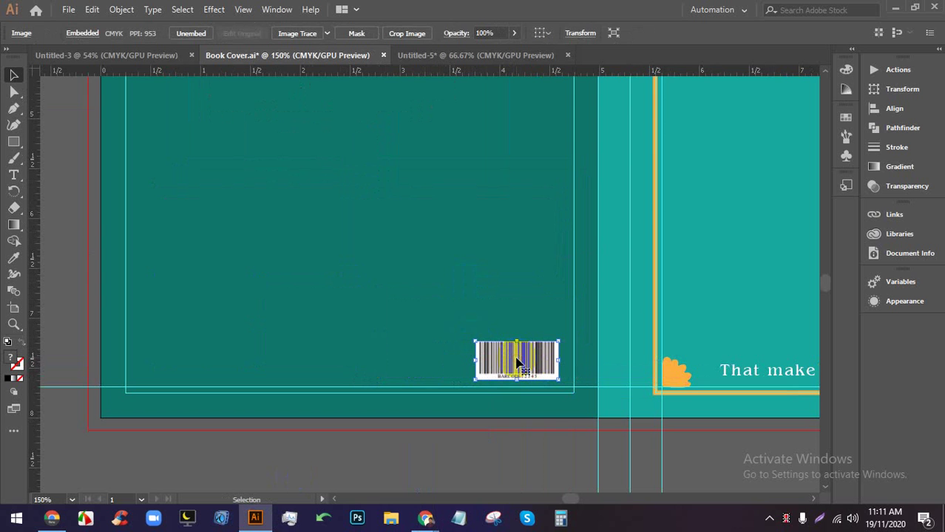
pyautogui.click(413, 460)
# Add a line of placeholder point text above and left of the barcode on the back cover, enlarged to about 25.96 pt
pyautogui.keyDown('alt'); pyautogui.scroll(-1, 411, 442); pyautogui.keyUp('alt')
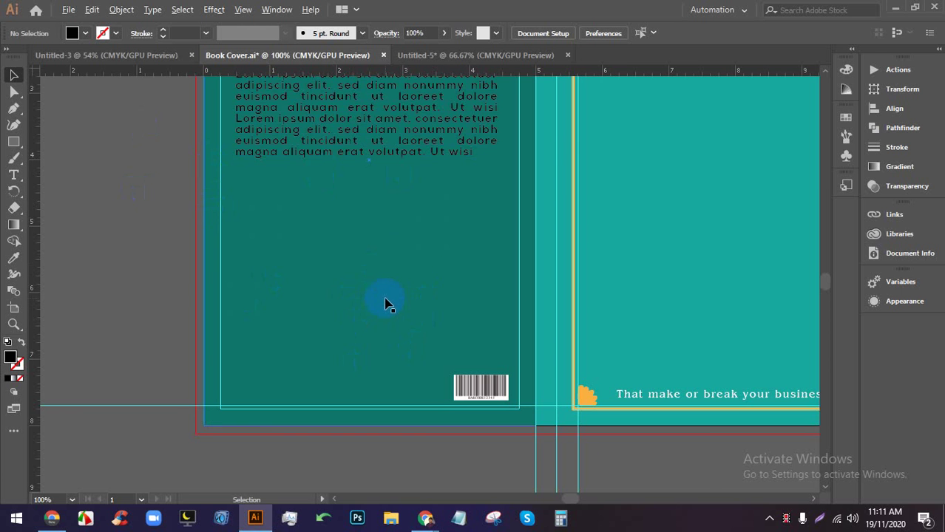
pyautogui.scroll(1, 387, 303)
pyautogui.keyDown('alt'); pyautogui.scroll(-1, 383, 296); pyautogui.keyUp('alt')
pyautogui.scroll(1, 381, 295)
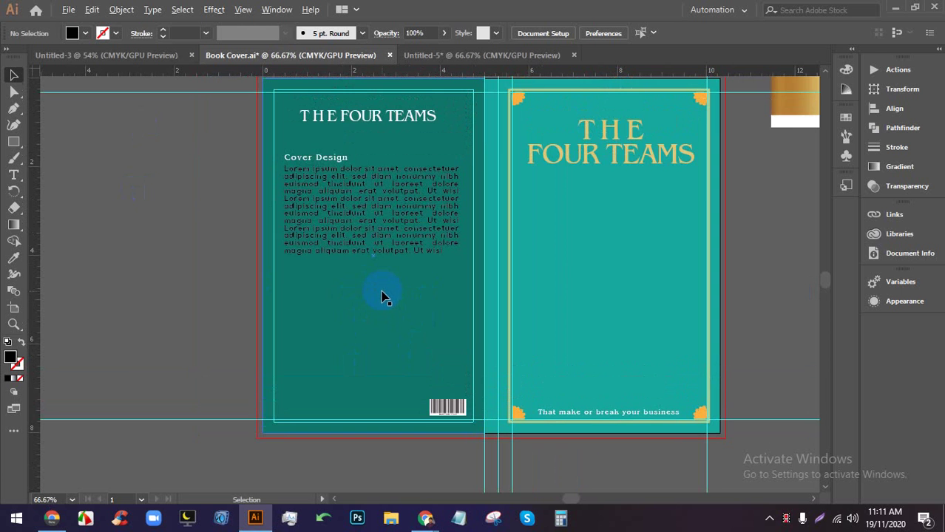
pyautogui.keyDown('alt'); pyautogui.scroll(2, 366, 373); pyautogui.keyUp('alt')
pyautogui.moveTo(363, 372); pyautogui.dragTo(369, 340)
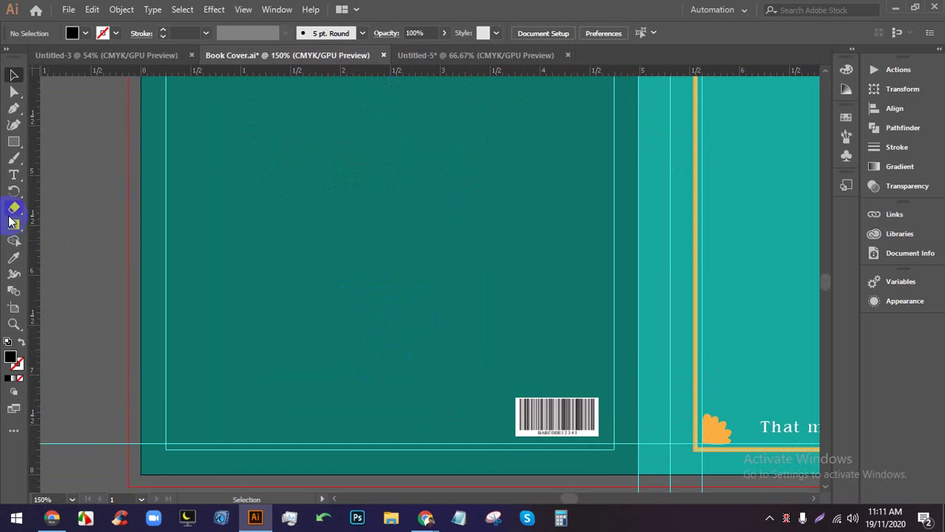
pyautogui.click(13, 174)
pyautogui.click(97, 289)
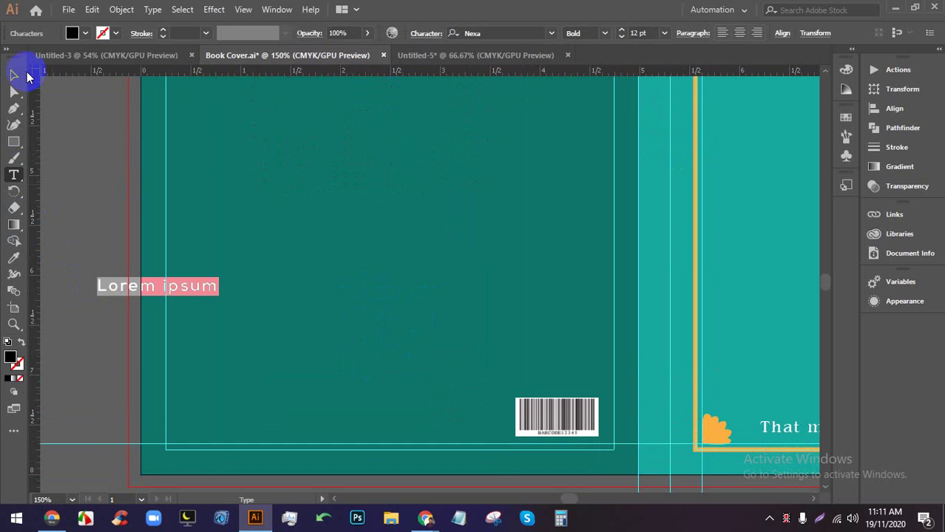
pyautogui.click(18, 75)
pyautogui.moveTo(113, 287); pyautogui.dragTo(225, 307)
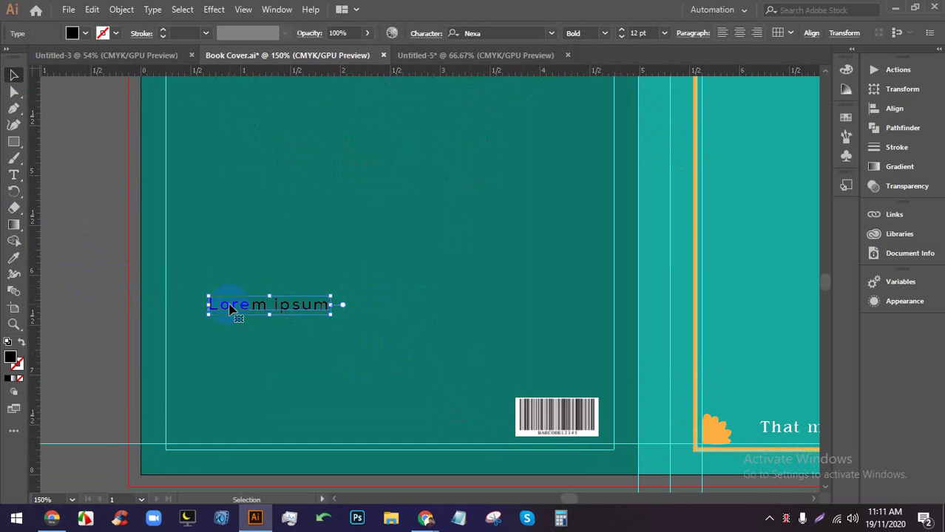
pyautogui.moveTo(332, 318); pyautogui.dragTo(471, 336)
pyautogui.moveTo(398, 319); pyautogui.dragTo(384, 369)
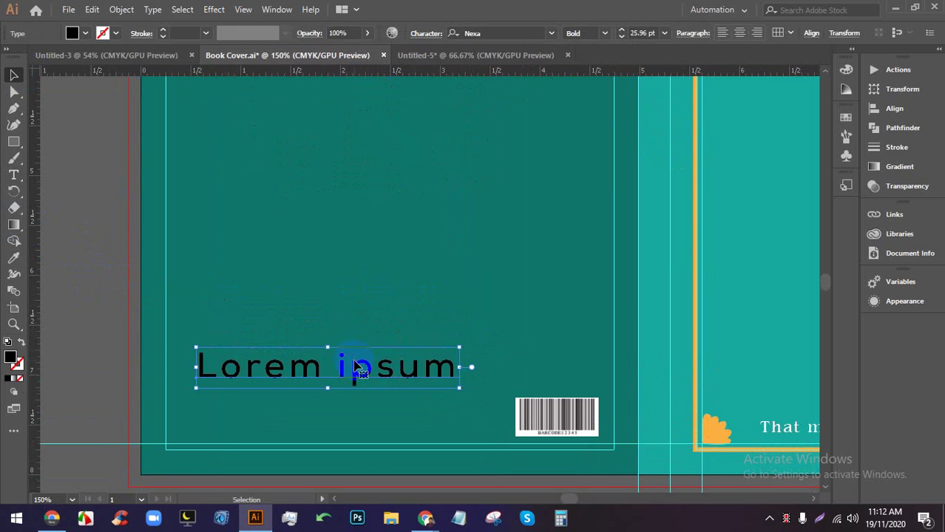
# Replace the large placeholder line beside the barcode with "FIND DESIGN"
pyautogui.doubleClick(355, 366)
pyautogui.hotkey('ctrl', 'a')
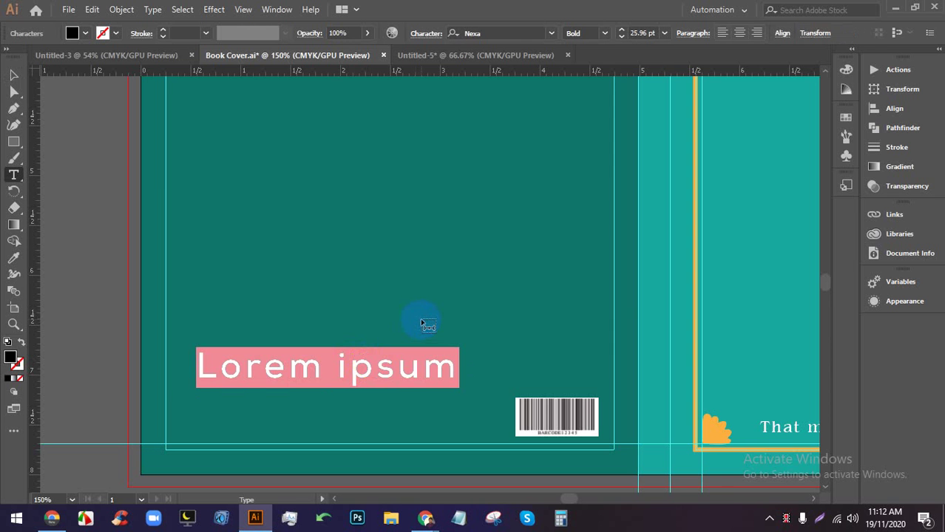
pyautogui.write('D')
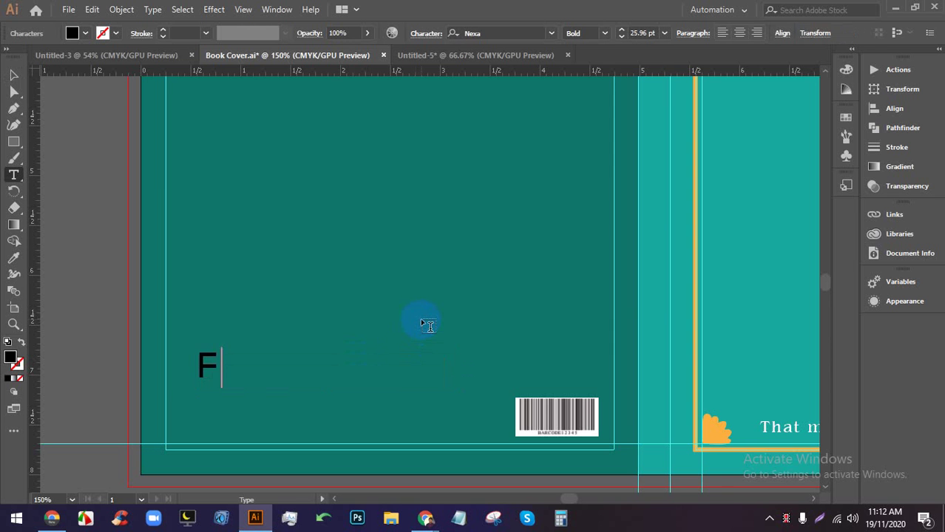
pyautogui.write('IN')
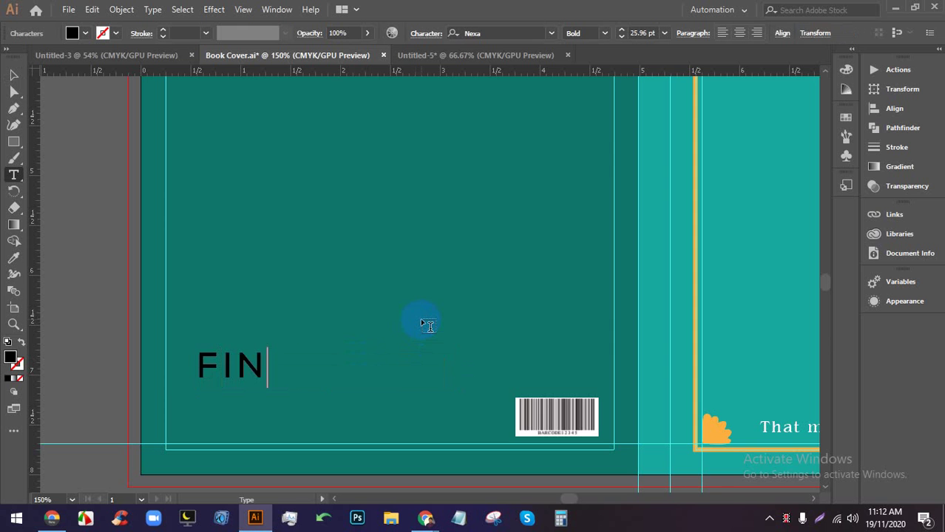
pyautogui.write('D DES')
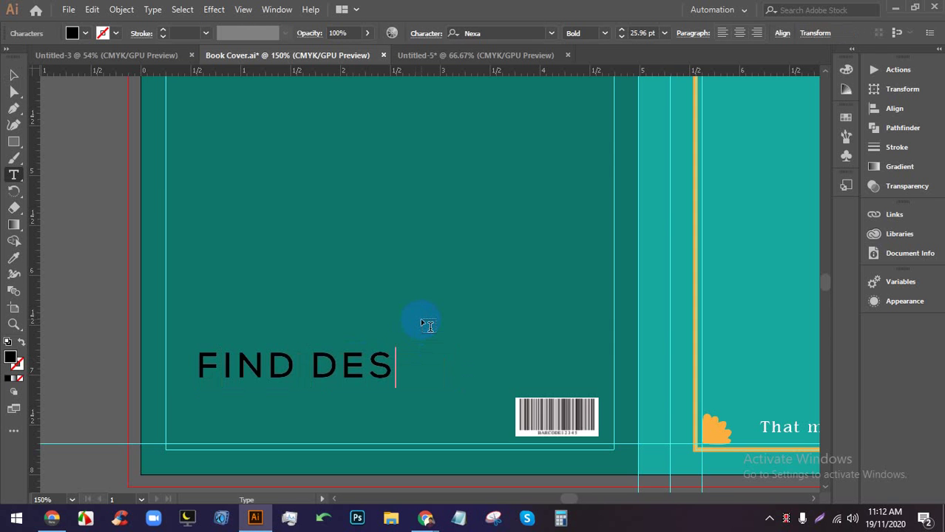
pyautogui.write('IG')
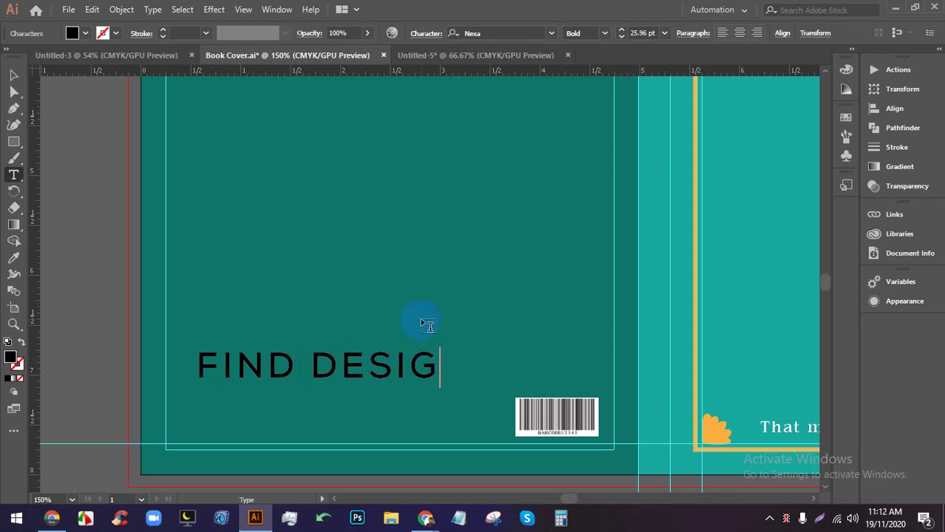
pyautogui.write('N')
pyautogui.click(13, 74)
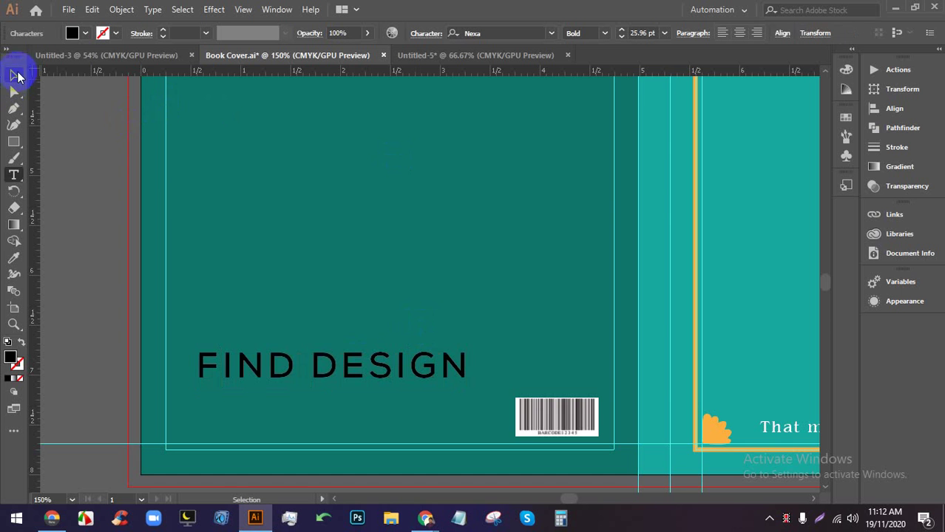
# Fill the "FIND DESIGN" text with white and deselect it
pyautogui.click(75, 35)
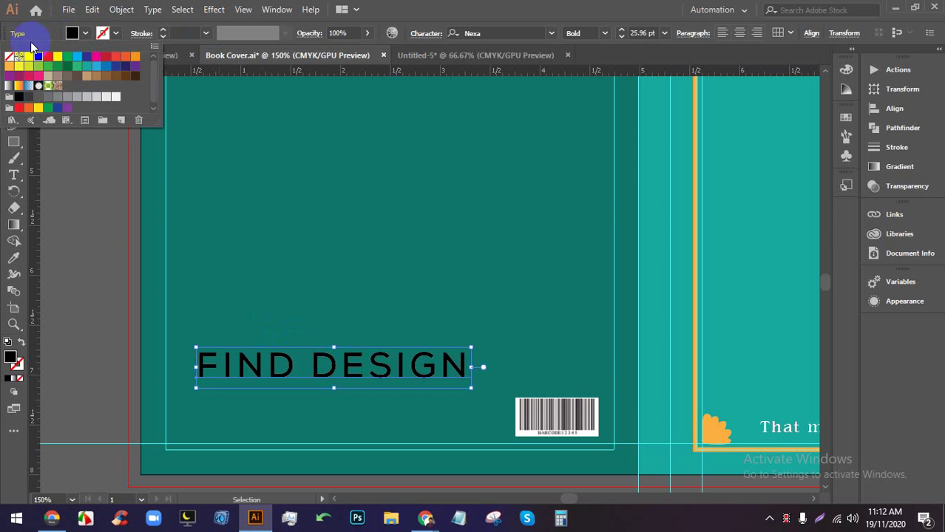
pyautogui.click(27, 59)
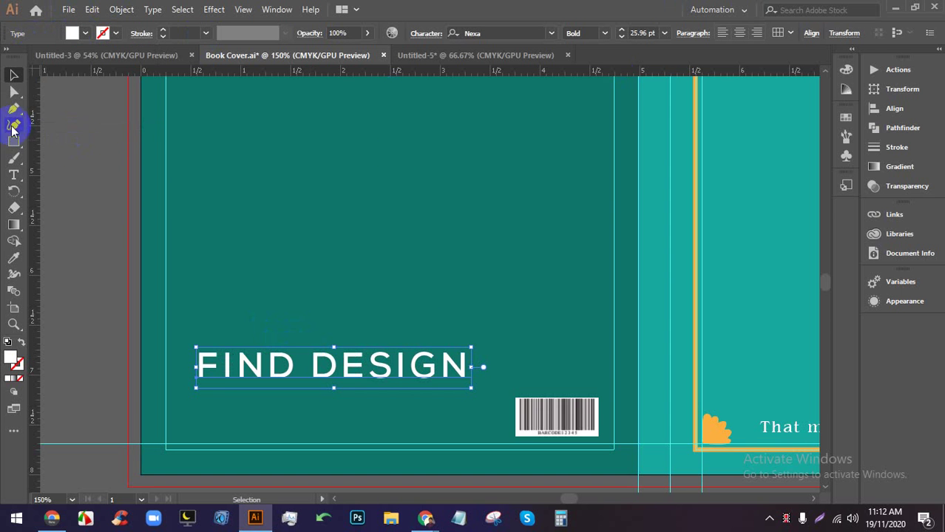
pyautogui.click(67, 134)
pyautogui.scroll(-3, 344, 334)
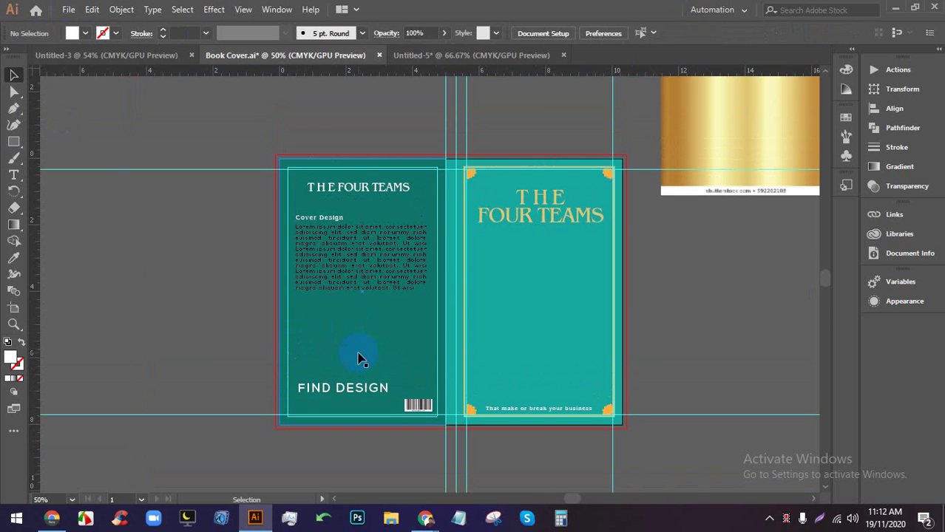
pyautogui.scroll(3, 364, 353)
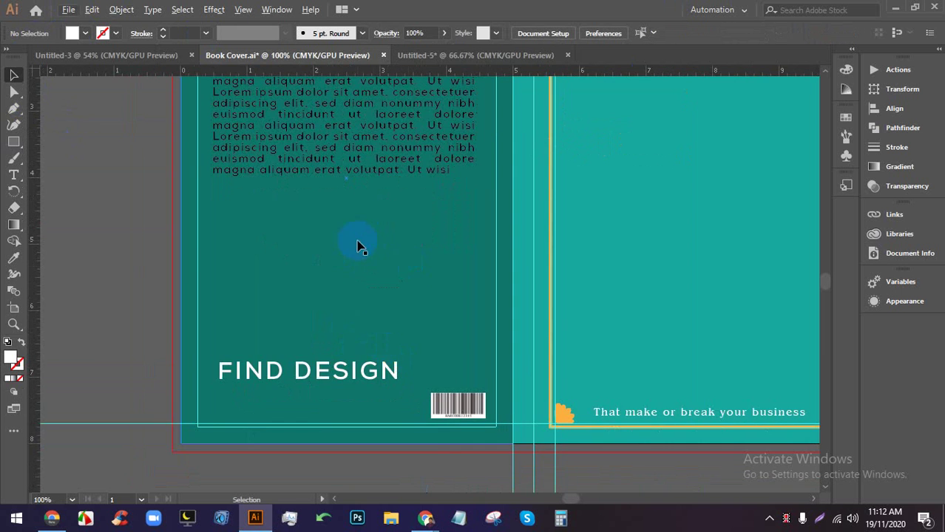
pyautogui.scroll(-2, 519, 186)
pyautogui.scroll(3, 371, 269)
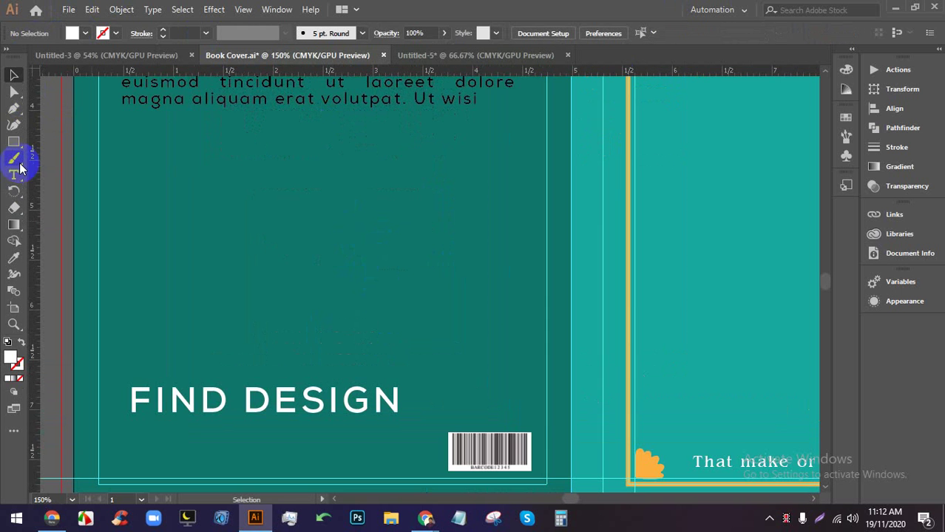
pyautogui.click(182, 328)
pyautogui.moveTo(247, 315); pyautogui.dragTo(460, 327)
pyautogui.moveTo(326, 347); pyautogui.dragTo(312, 348)
pyautogui.moveTo(186, 348); pyautogui.dragTo(180, 325)
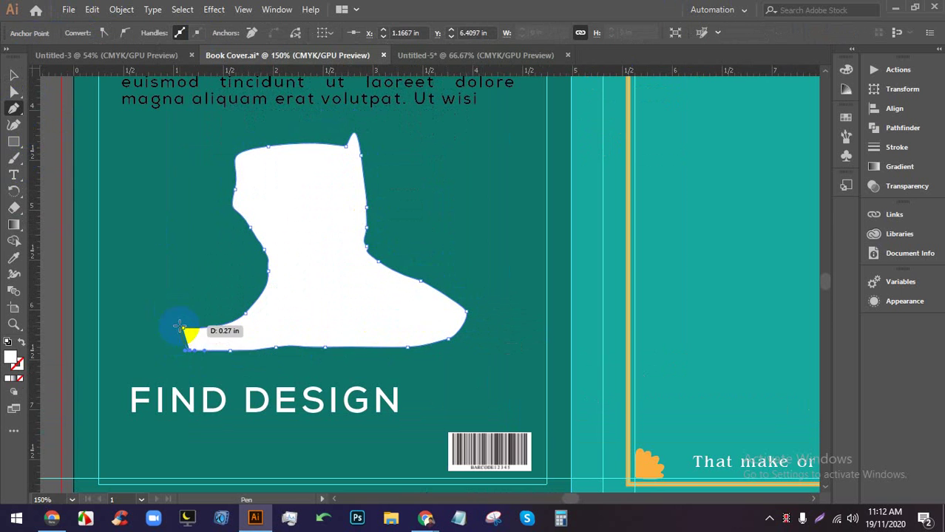
pyautogui.click(14, 75)
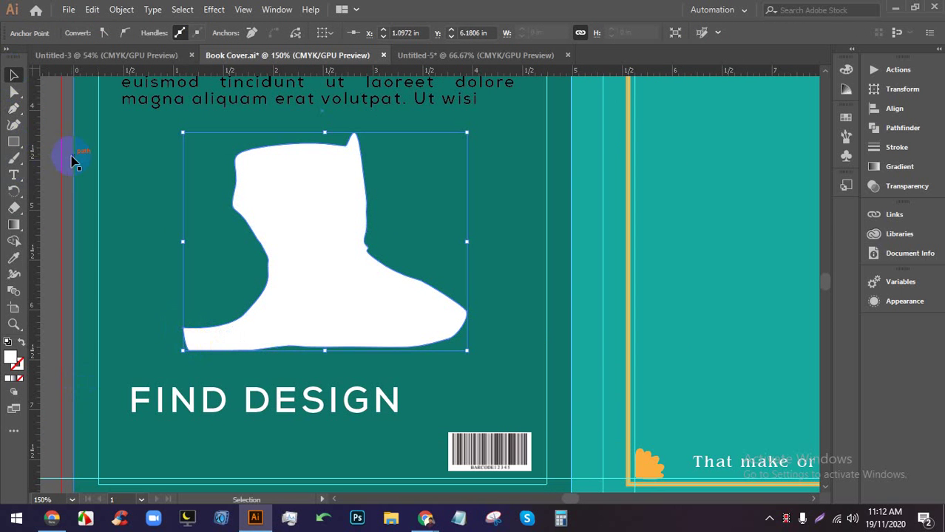
pyautogui.scroll(-4, 59, 166)
pyautogui.scroll(4, 205, 196)
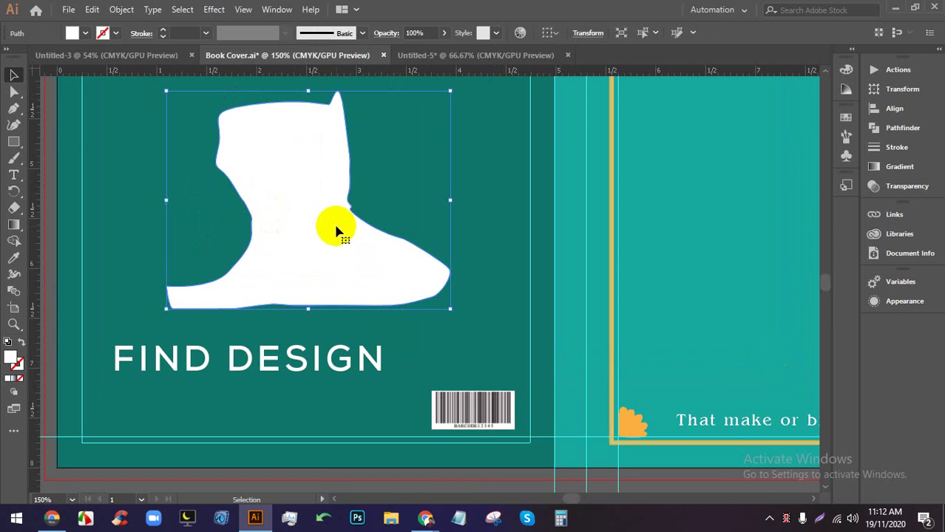
pyautogui.press('Delete')
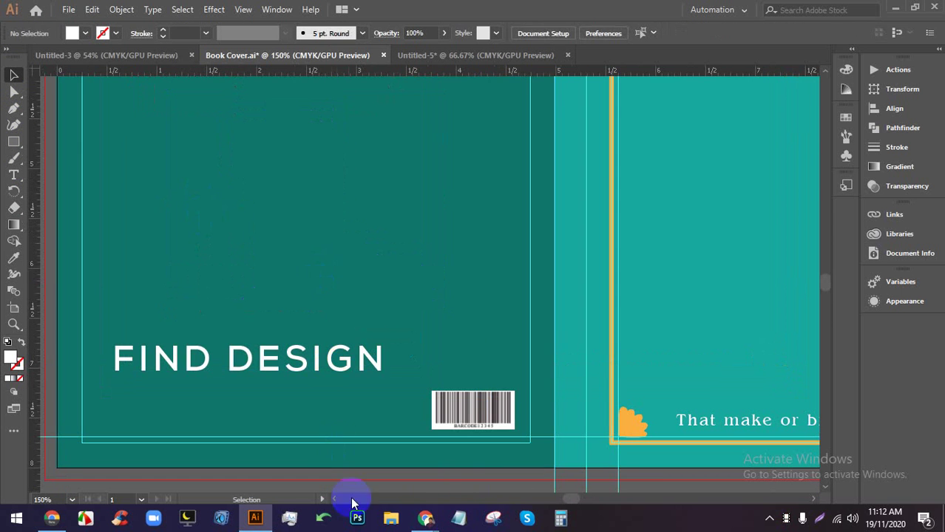
# Switch to the Freepik page in the Chrome browser and search all resources for "MAN"
pyautogui.click(426, 518)
pyautogui.click(503, 11)
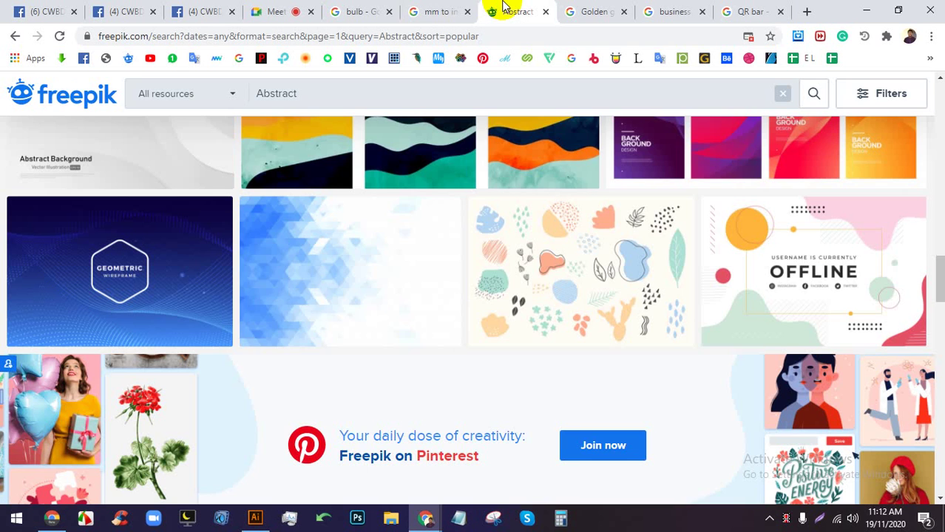
pyautogui.scroll(-3, 770, 274)
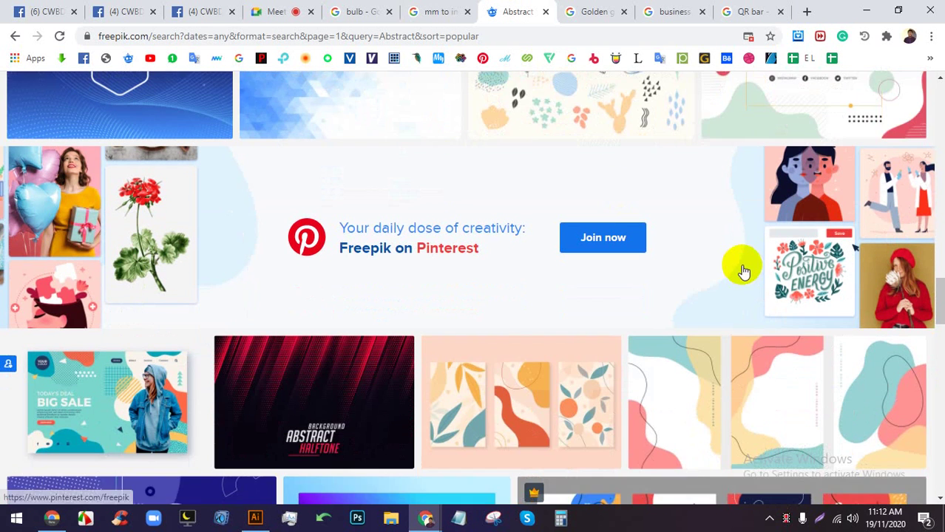
pyautogui.scroll(-2, 743, 268)
pyautogui.scroll(3, 744, 268)
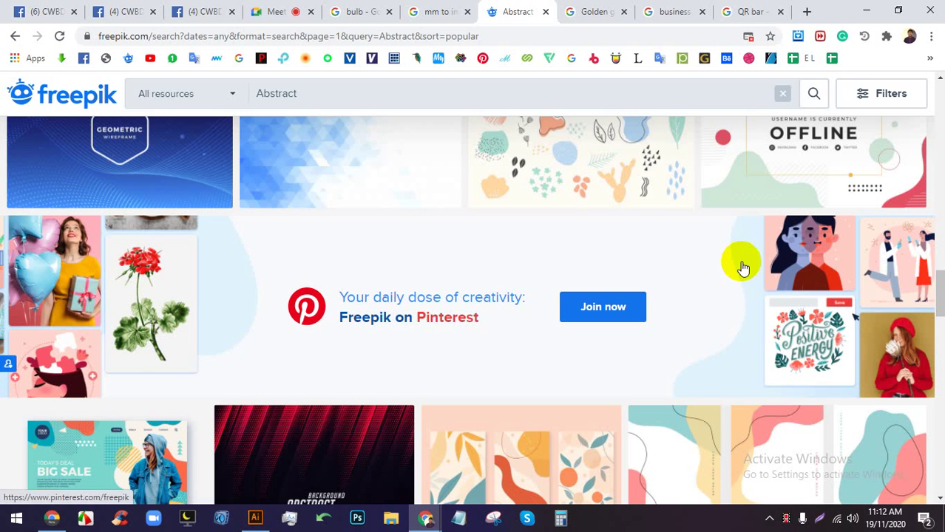
pyautogui.click(482, 94)
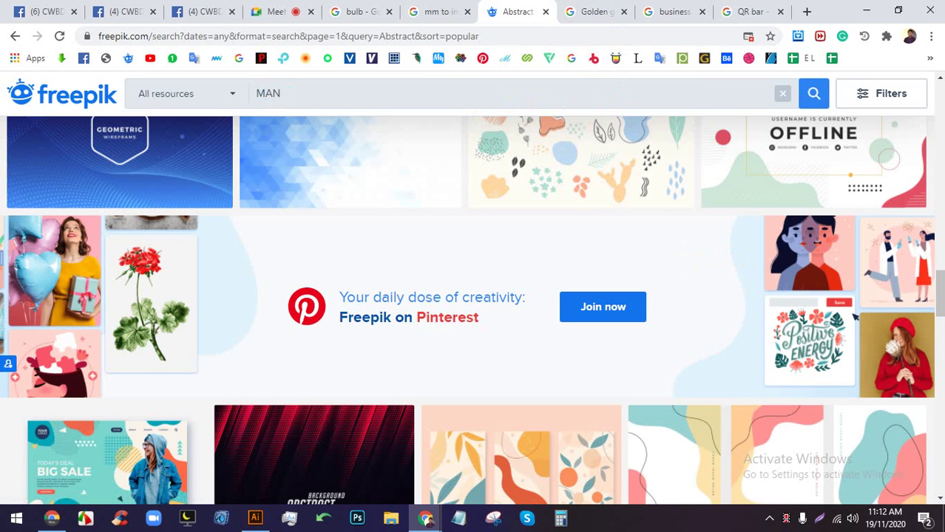
pyautogui.press('Return')
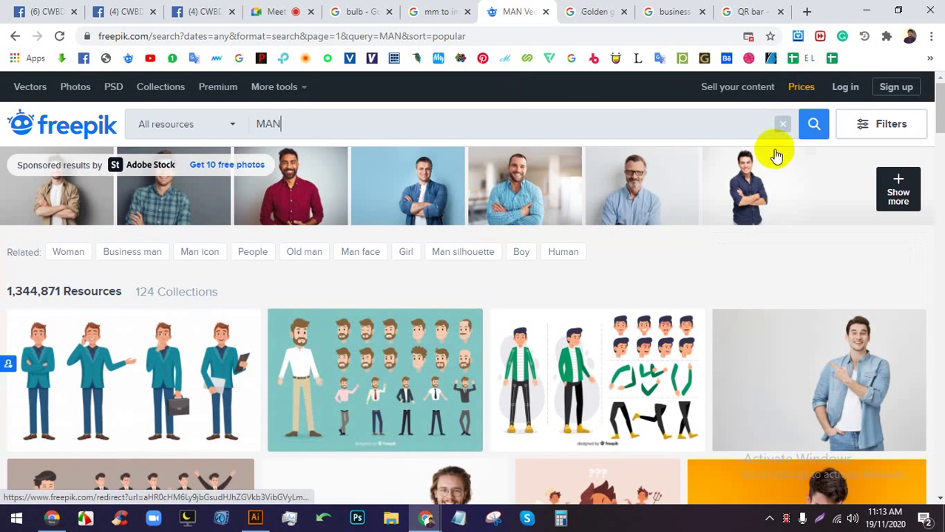
# Examine the Freepik results for a man illustration suited to the back cover
pyautogui.scroll(-2, 739, 159)
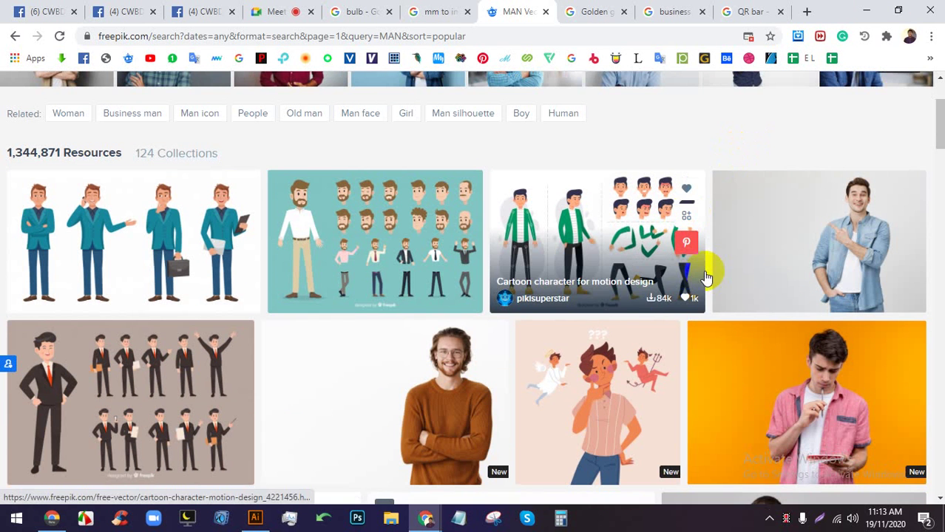
pyautogui.scroll(-1, 603, 315)
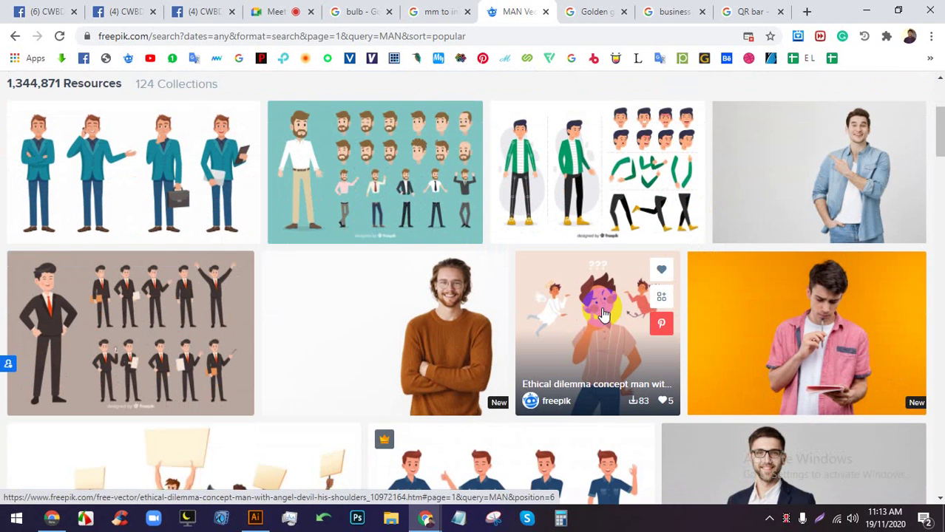
pyautogui.scroll(-8, 603, 315)
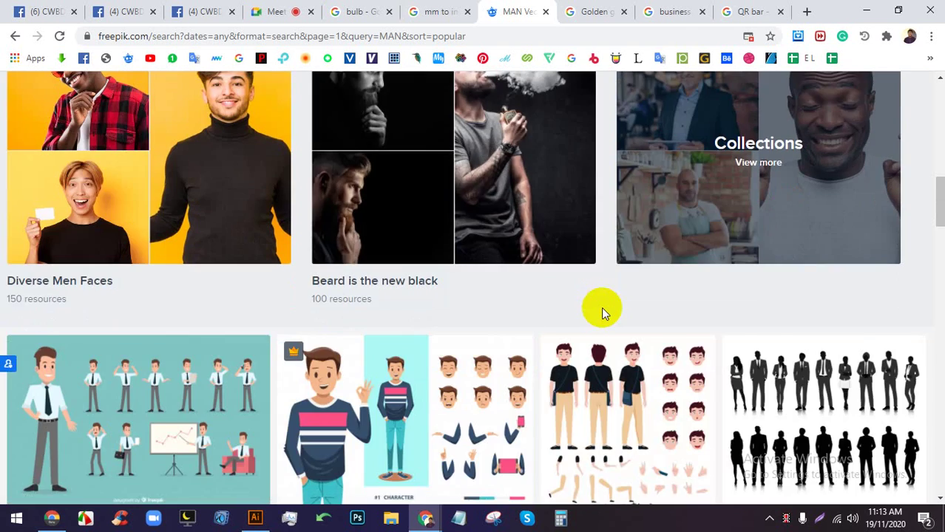
pyautogui.scroll(-10, 601, 307)
pyautogui.scroll(-5, 602, 309)
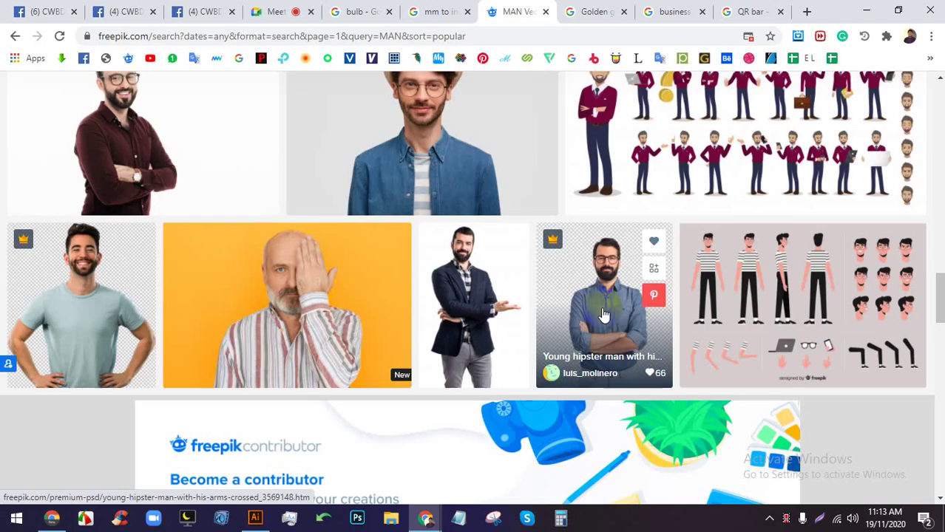
pyautogui.scroll(2, 603, 311)
pyautogui.scroll(-3, 603, 314)
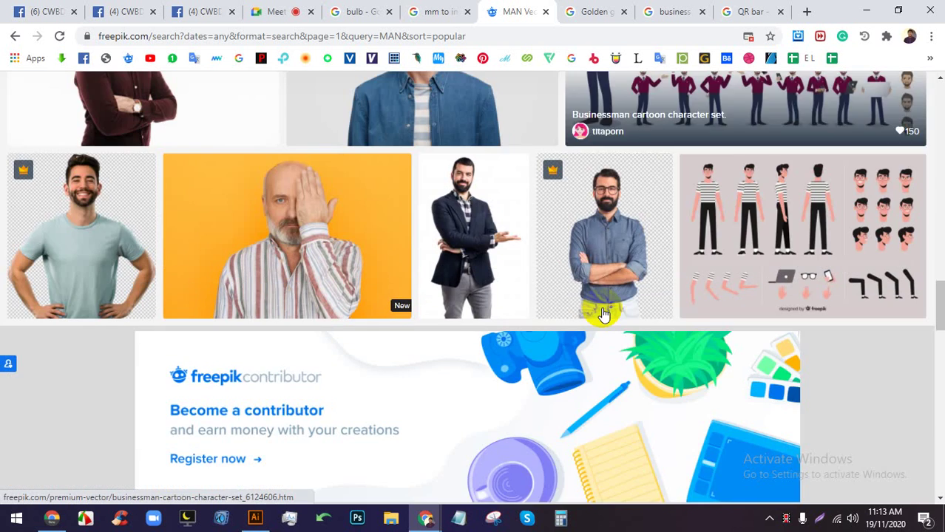
pyautogui.scroll(10, 603, 315)
pyautogui.scroll(8, 603, 315)
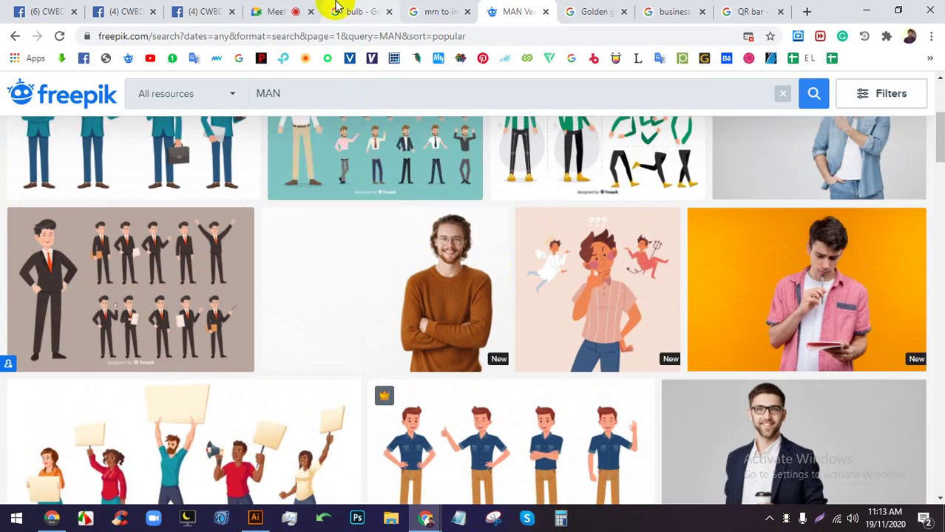
pyautogui.click(281, 11)
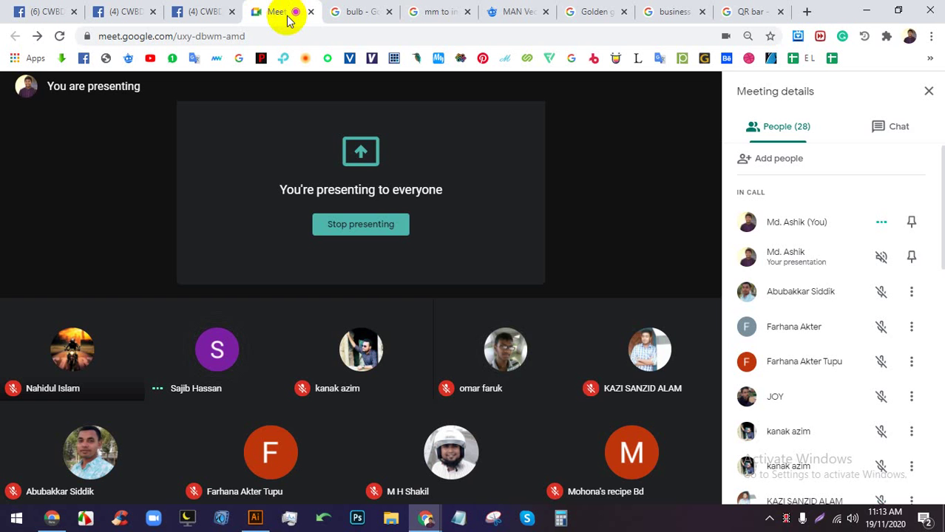
pyautogui.click(519, 11)
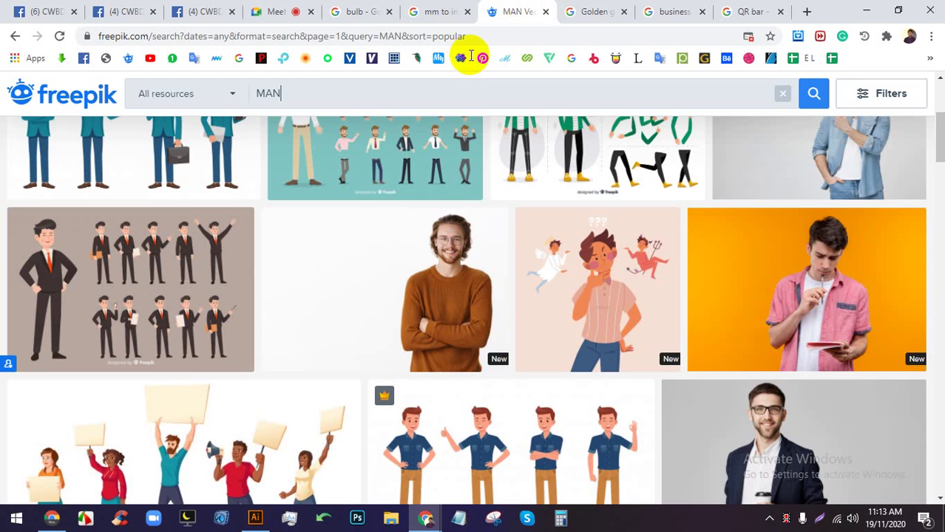
pyautogui.scroll(-5, 441, 377)
pyautogui.scroll(8, 437, 348)
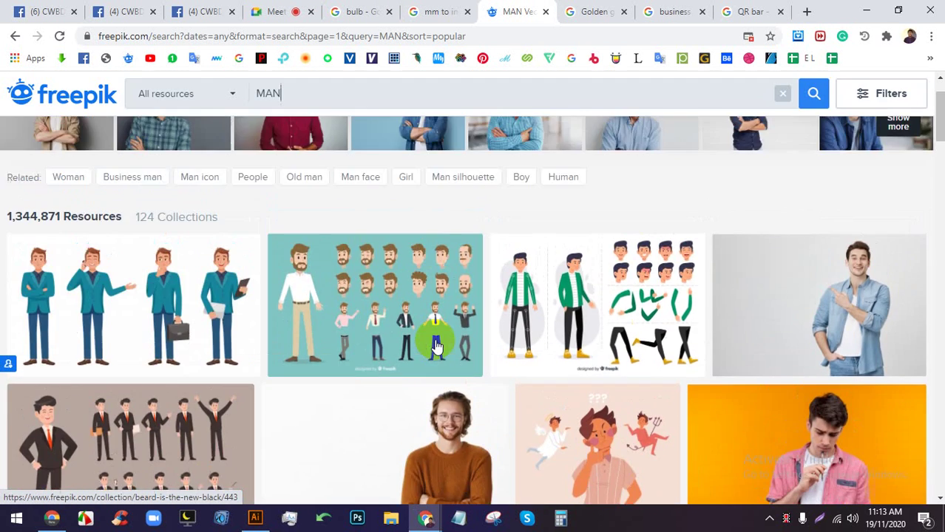
pyautogui.scroll(-3, 437, 344)
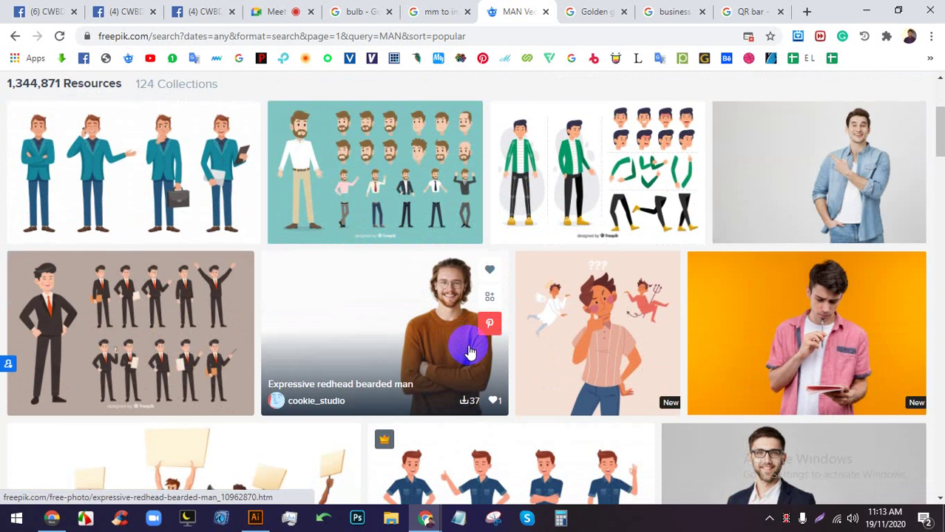
pyautogui.scroll(-2, 473, 348)
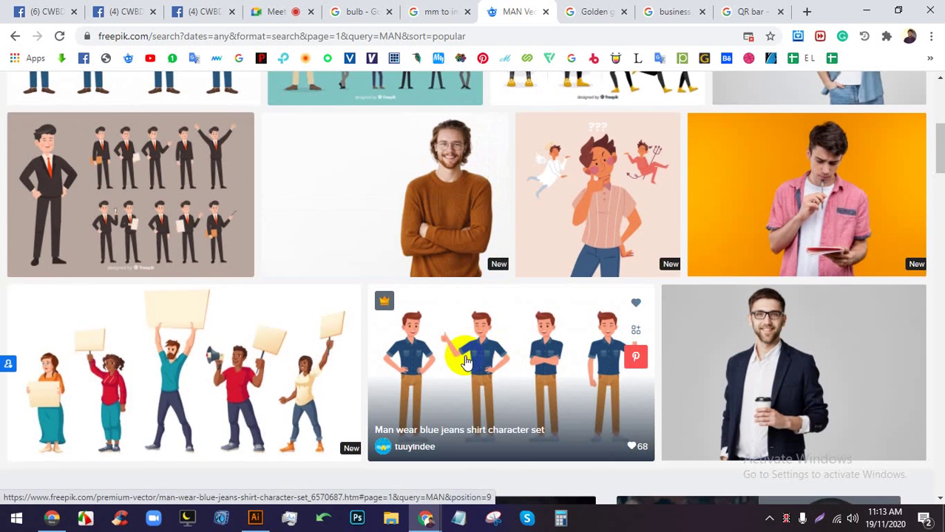
pyautogui.scroll(3, 389, 327)
pyautogui.scroll(-5, 218, 319)
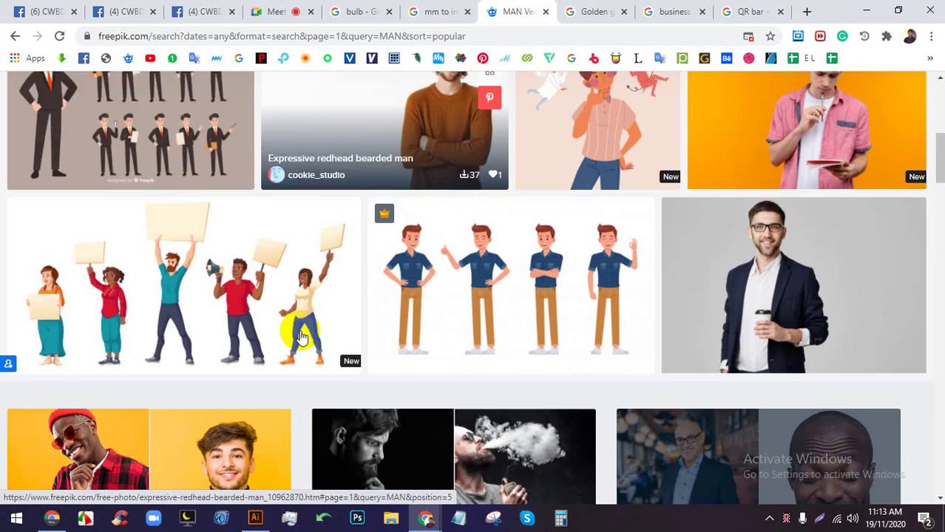
pyautogui.scroll(3, 354, 327)
pyautogui.scroll(2, 111, 244)
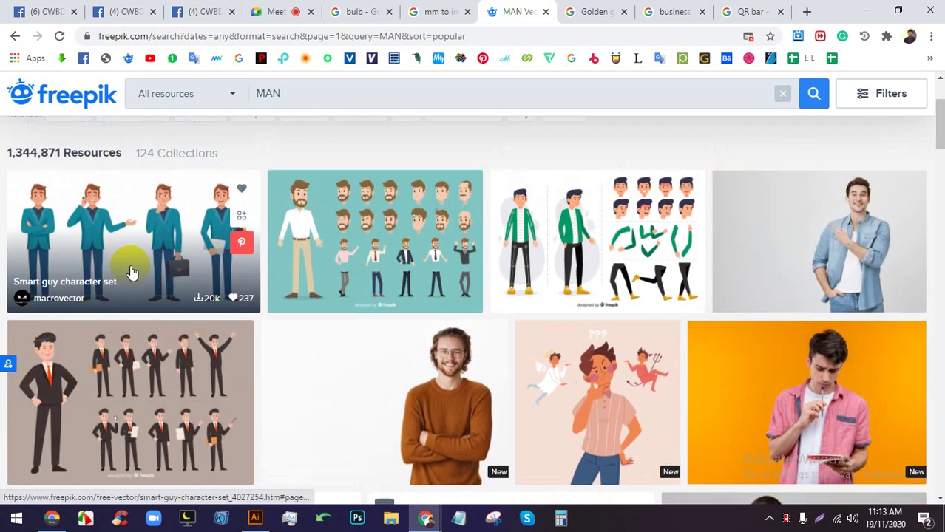
# Open the "Smart guy character set" vector and copy a screen capture of the upper body of the man with crossed arms
pyautogui.click(118, 221)
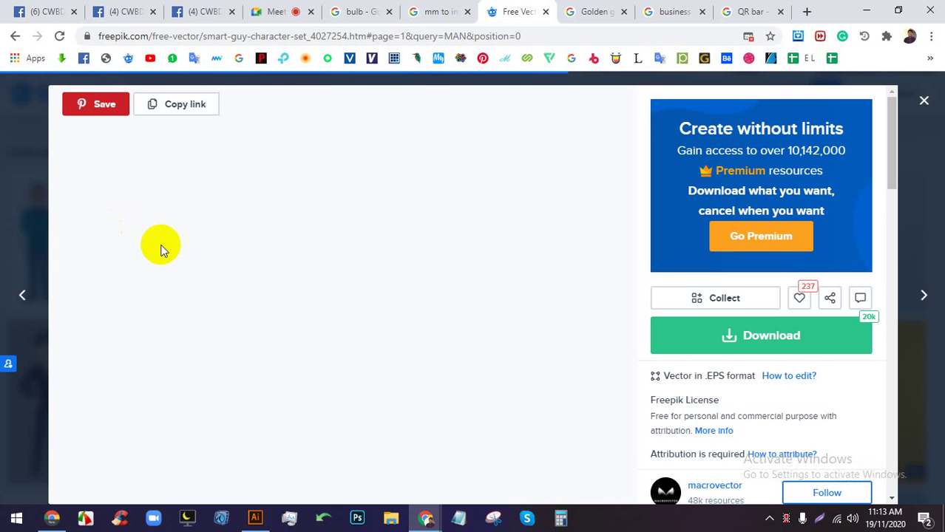
pyautogui.scroll(-1, 551, 368)
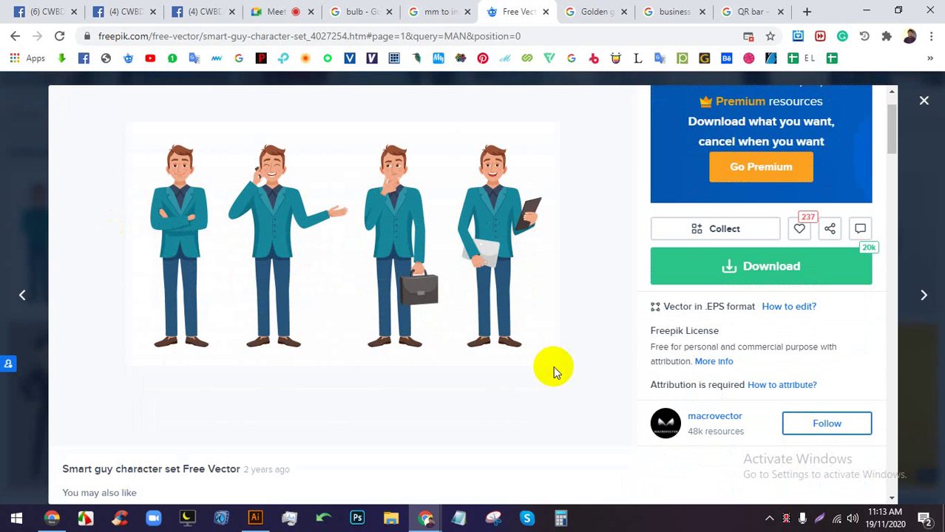
pyautogui.press('Print')
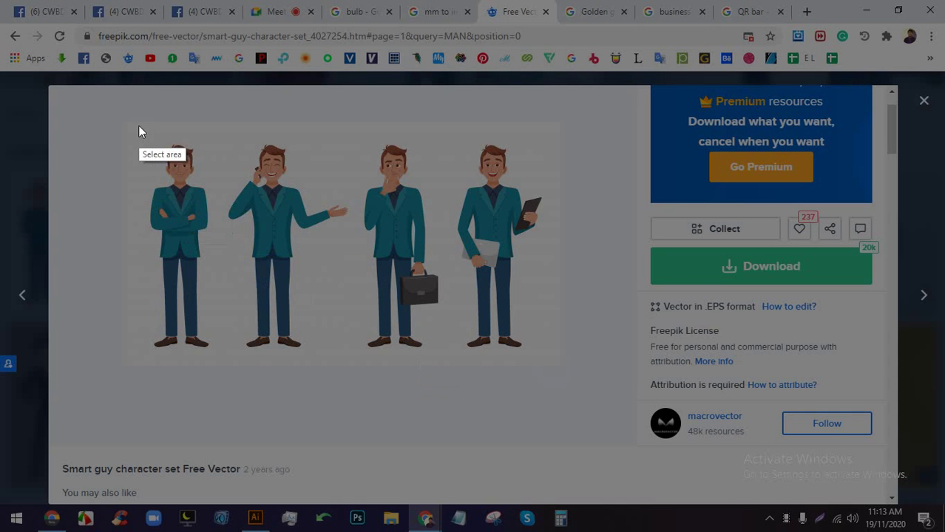
pyautogui.moveTo(132, 139); pyautogui.dragTo(230, 240)
pyautogui.click(190, 254)
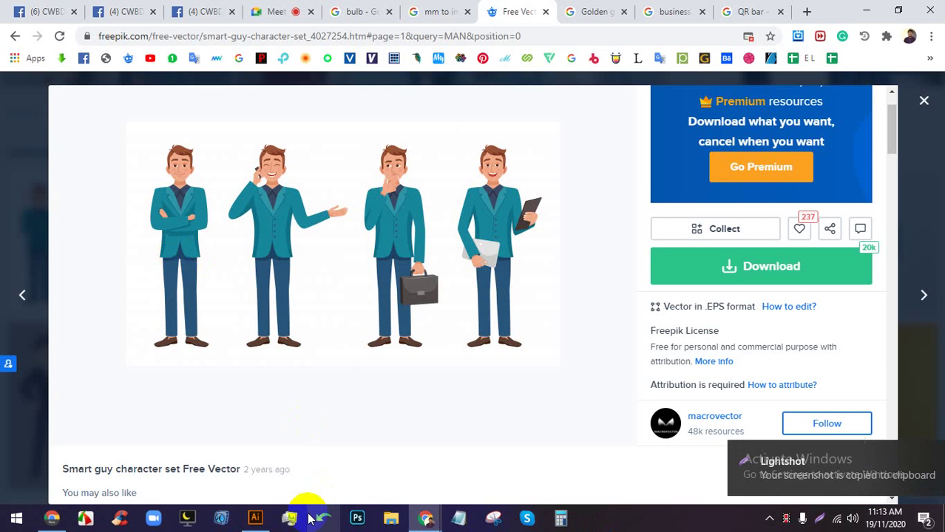
# Return to Illustrator, paste the captured man image and place it on the empty canvas beside the back cover's outer edge
pyautogui.click(255, 518)
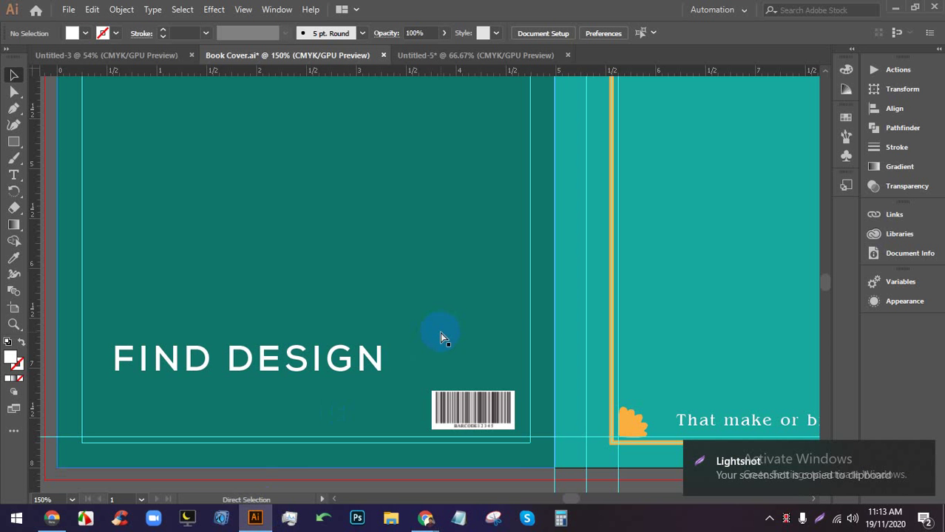
pyautogui.hotkey('ctrl', 'v')
pyautogui.keyDown('alt'); pyautogui.scroll(-5, 447, 337); pyautogui.keyUp('alt')
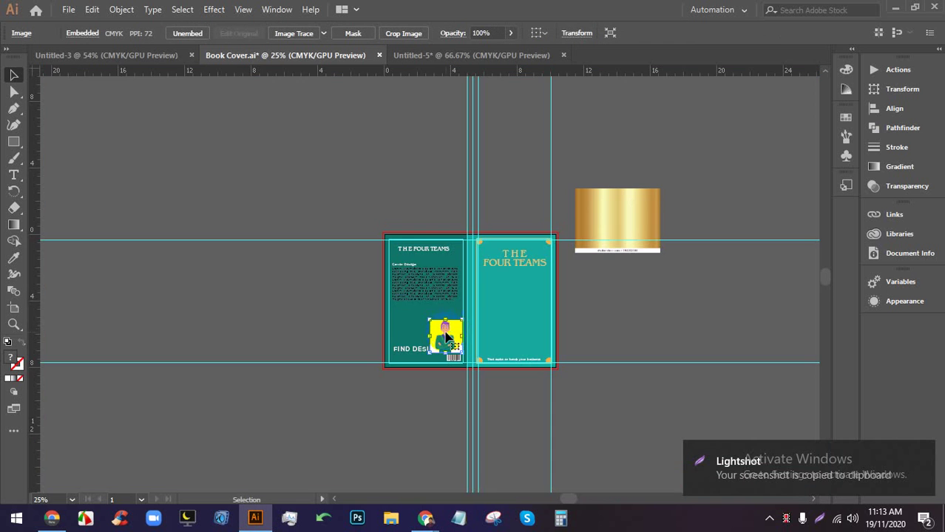
pyautogui.moveTo(445, 336); pyautogui.dragTo(314, 296)
pyautogui.keyDown('alt'); pyautogui.scroll(5, 315, 295); pyautogui.keyUp('alt')
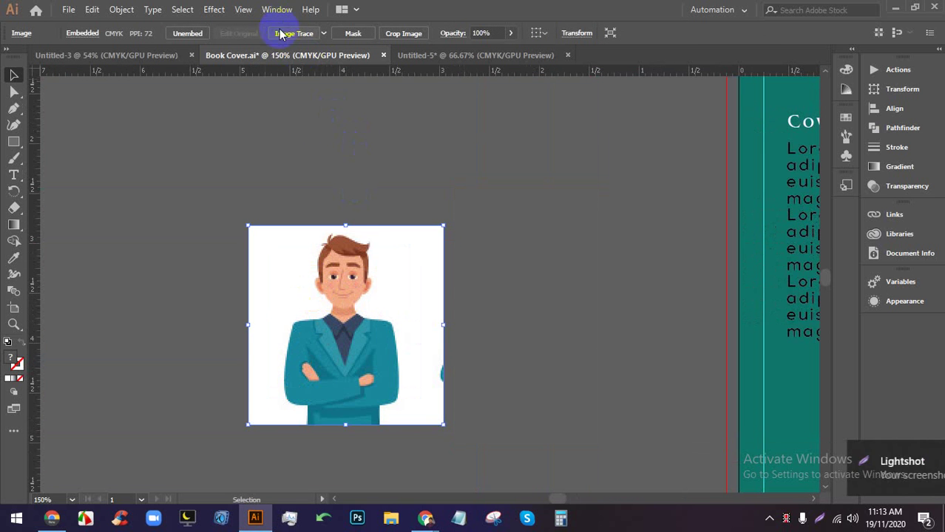
pyautogui.click(492, 166)
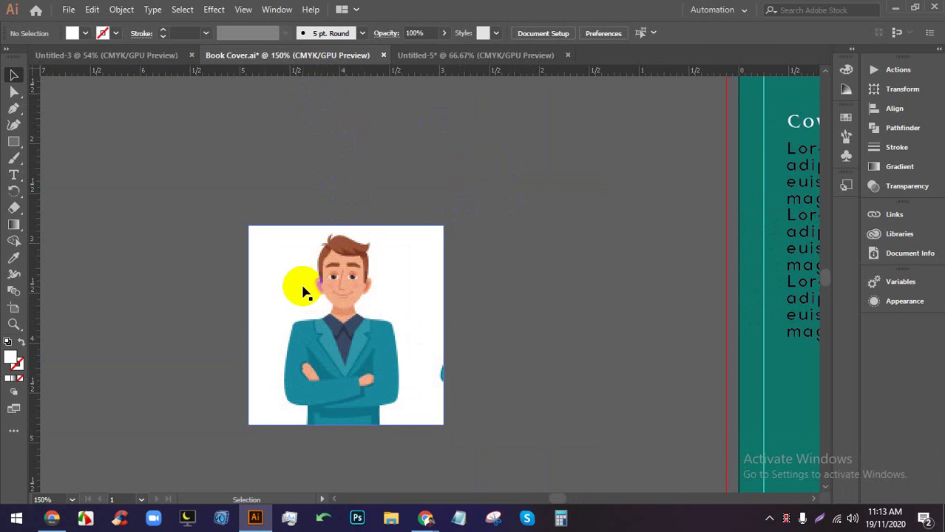
pyautogui.moveTo(381, 322); pyautogui.dragTo(269, 260)
pyautogui.moveTo(244, 230); pyautogui.dragTo(207, 244)
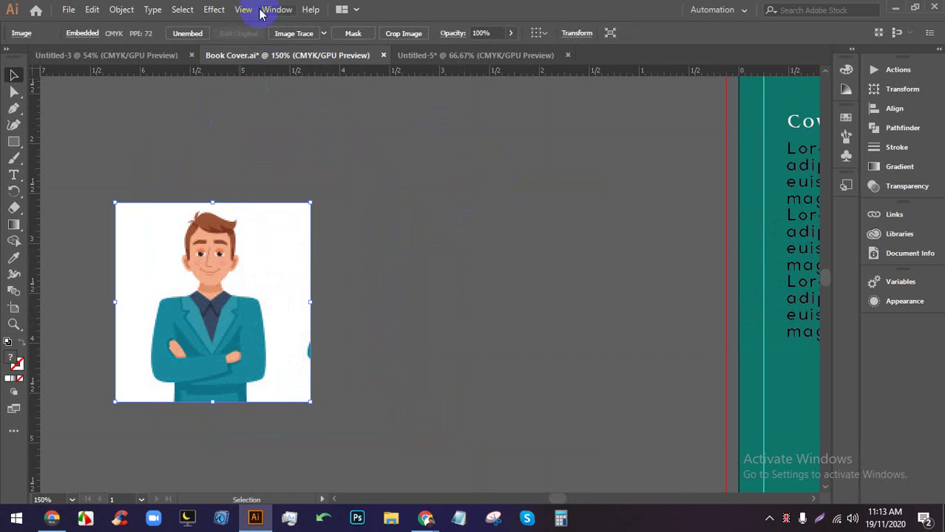
# Try a black-and-white Image Trace of the man image with Ignore White enabled, and undo the trace
pyautogui.click(276, 9)
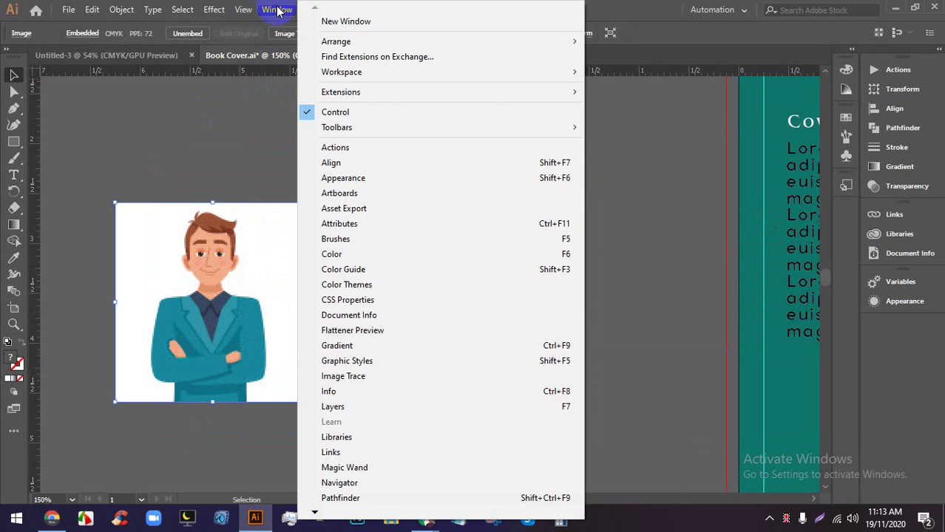
pyautogui.click(354, 376)
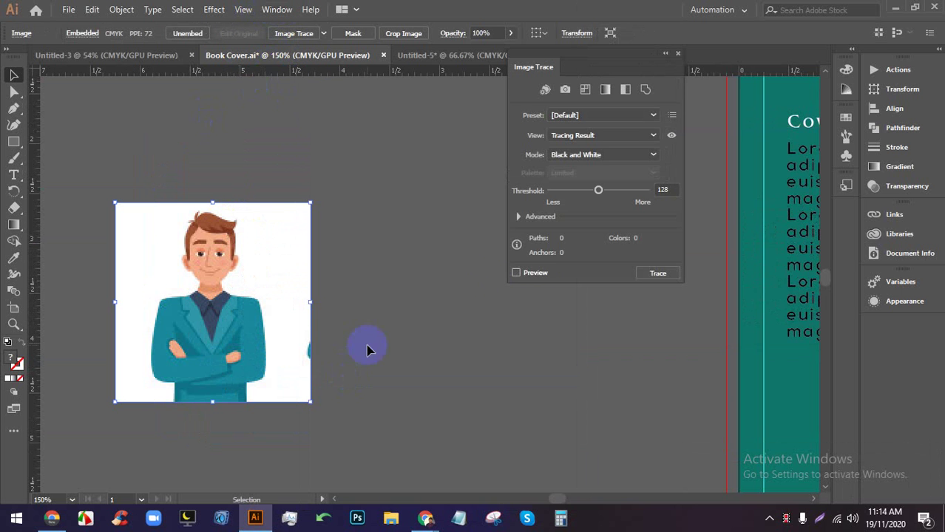
pyautogui.click(520, 219)
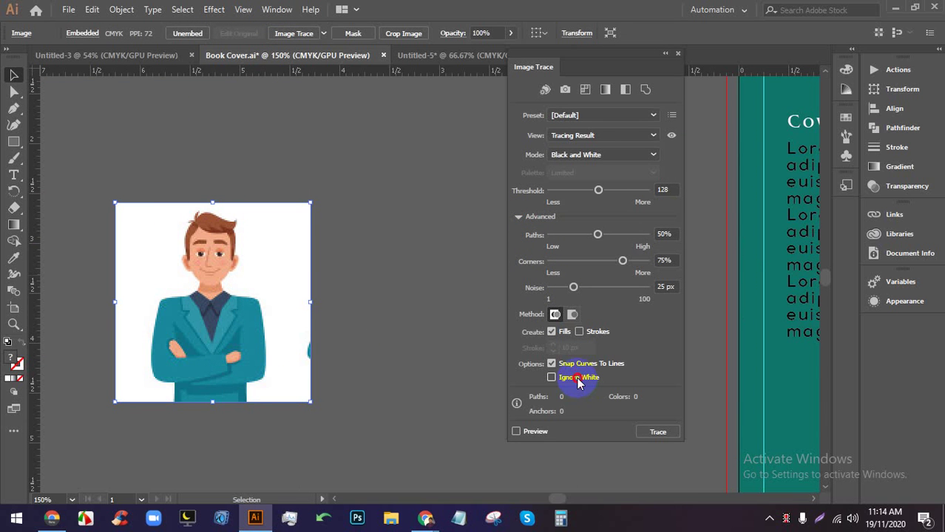
pyautogui.click(570, 379)
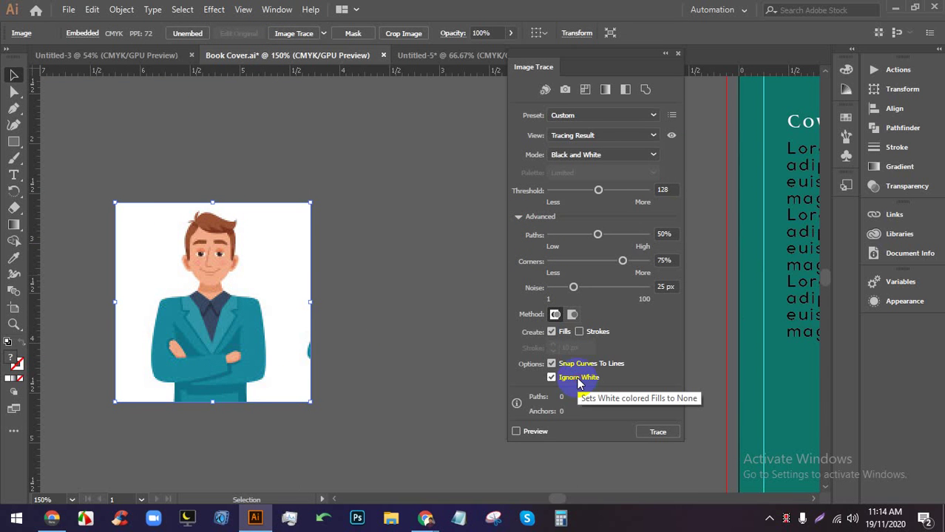
pyautogui.click(517, 431)
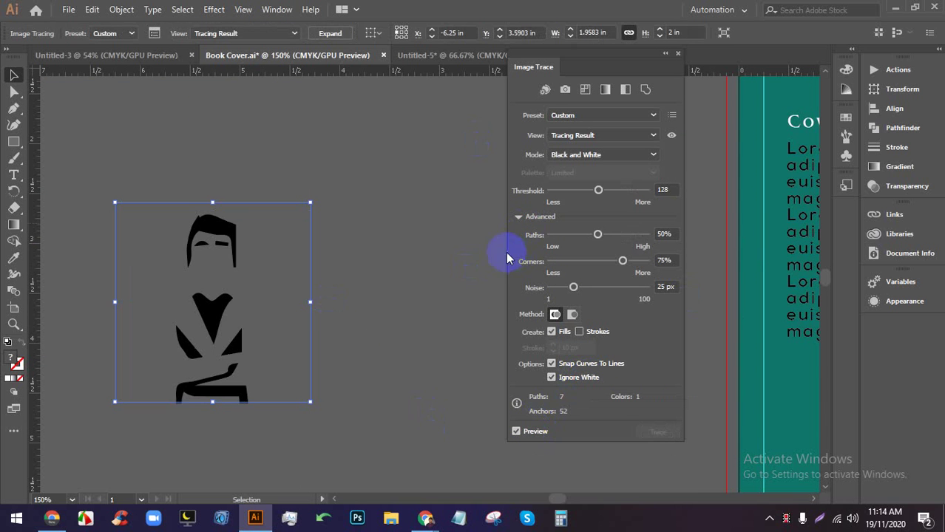
pyautogui.click(678, 55)
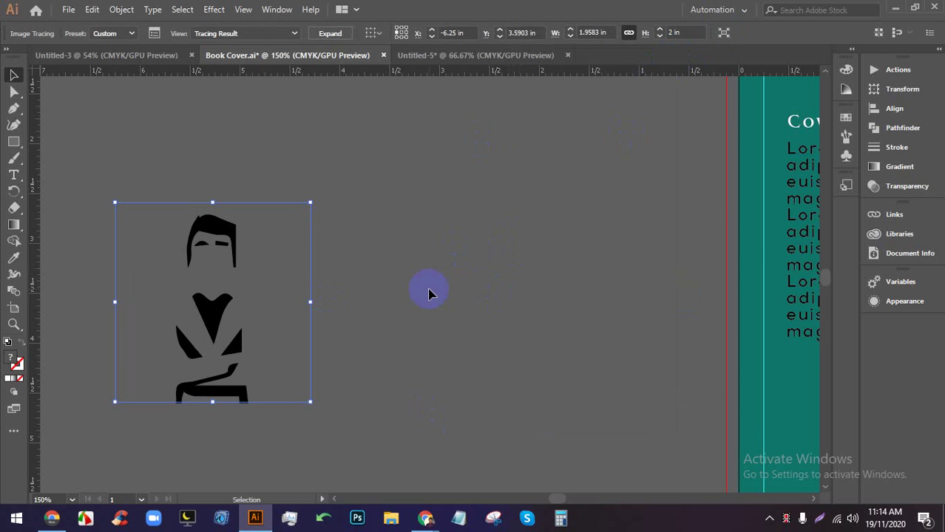
pyautogui.click(429, 294)
pyautogui.click(287, 309)
pyautogui.hotkey('ctrl', 'z')
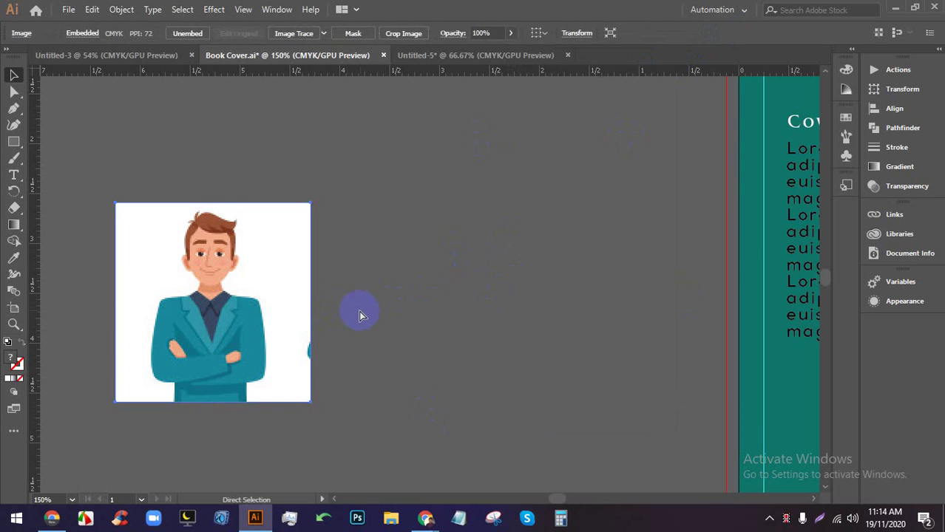
# Trace the man image with the 3 Colors preset and expand the tracing into editable paths
pyautogui.click(399, 305)
pyautogui.click(282, 309)
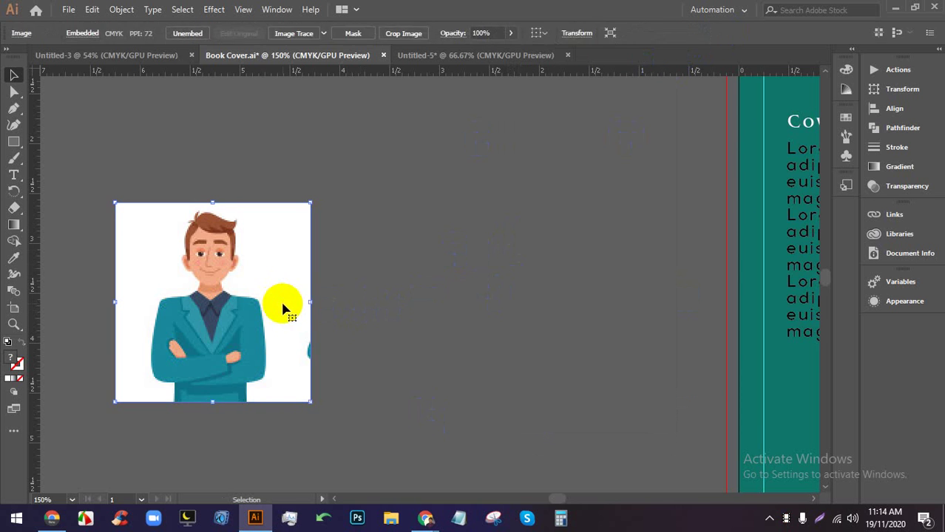
pyautogui.click(324, 34)
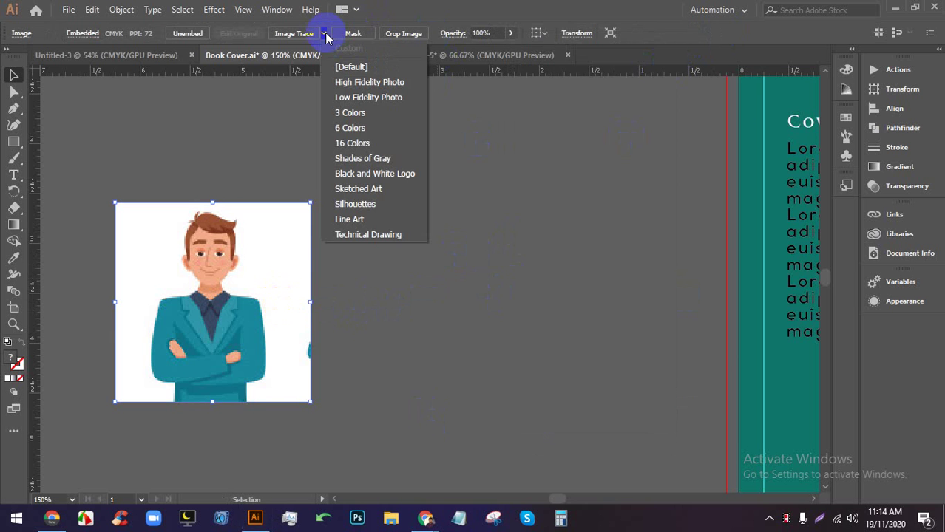
pyautogui.click(350, 113)
pyautogui.rightClick(289, 236)
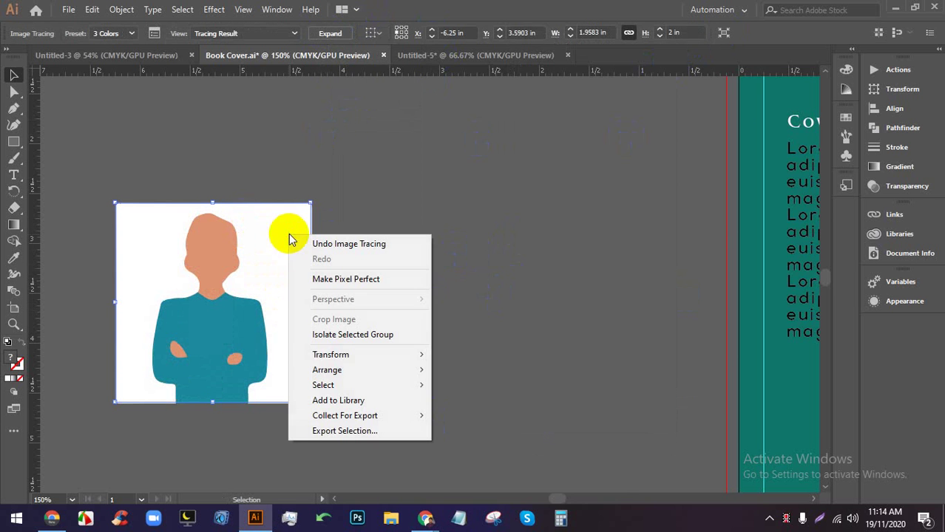
pyautogui.moveTo(330, 356)
pyautogui.click(327, 185)
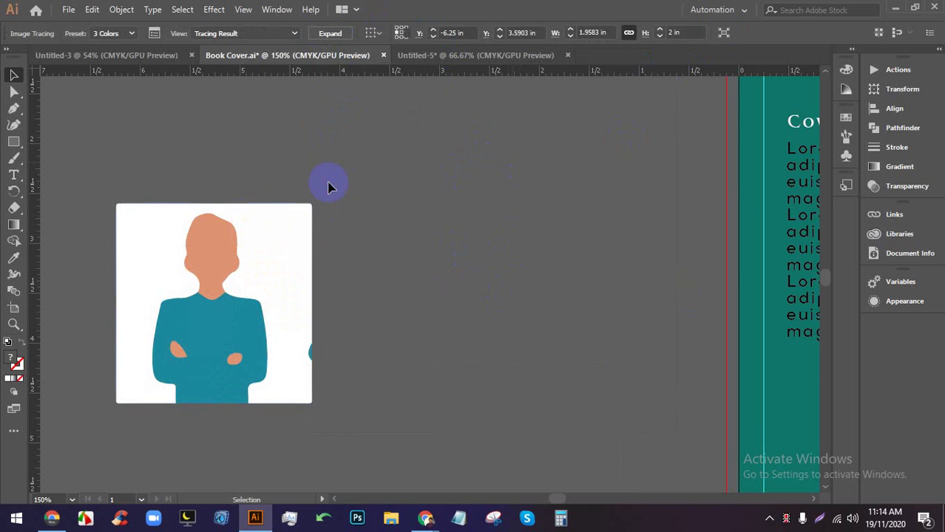
pyautogui.click(327, 186)
pyautogui.click(295, 238)
pyautogui.click(330, 33)
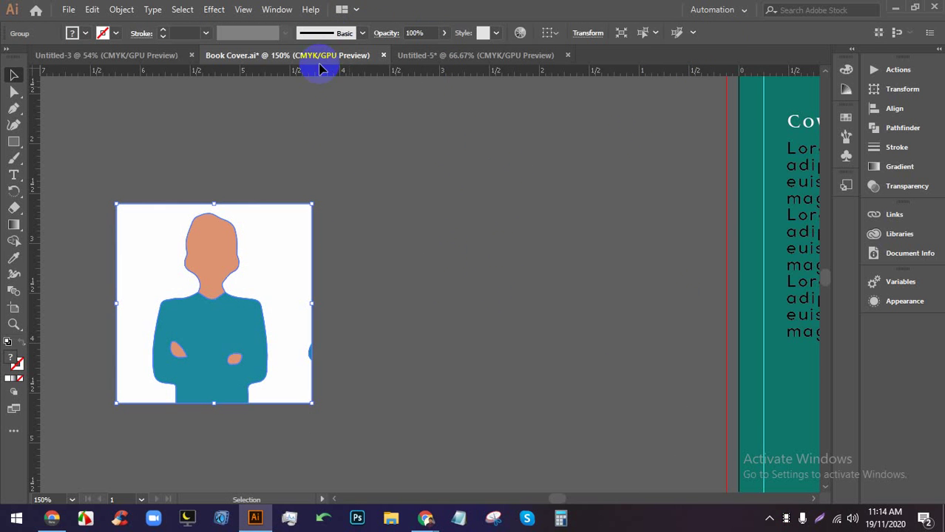
# Ungroup the expanded tracing and delete its white background and the stray blue sliver beside the man
pyautogui.rightClick(307, 221)
pyautogui.click(332, 337)
pyautogui.click(285, 369)
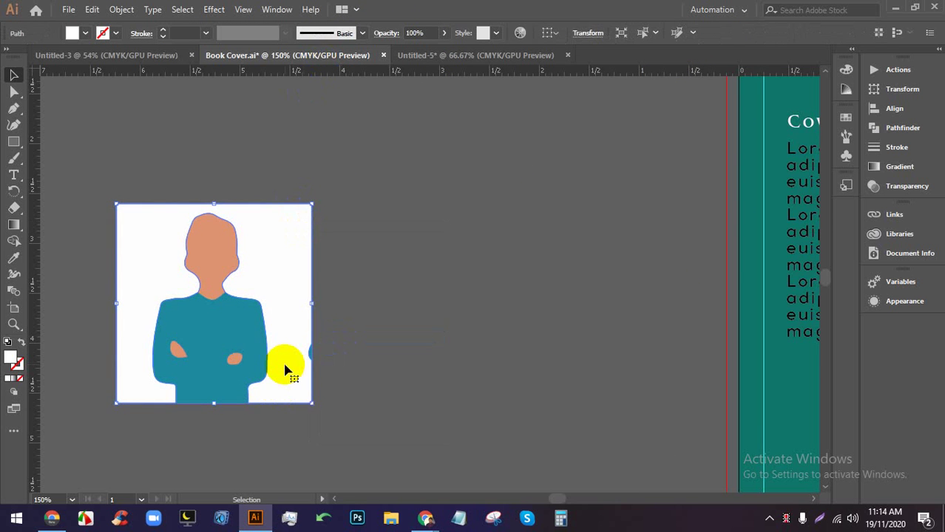
pyautogui.press('Delete')
pyautogui.click(309, 355)
pyautogui.click(336, 362)
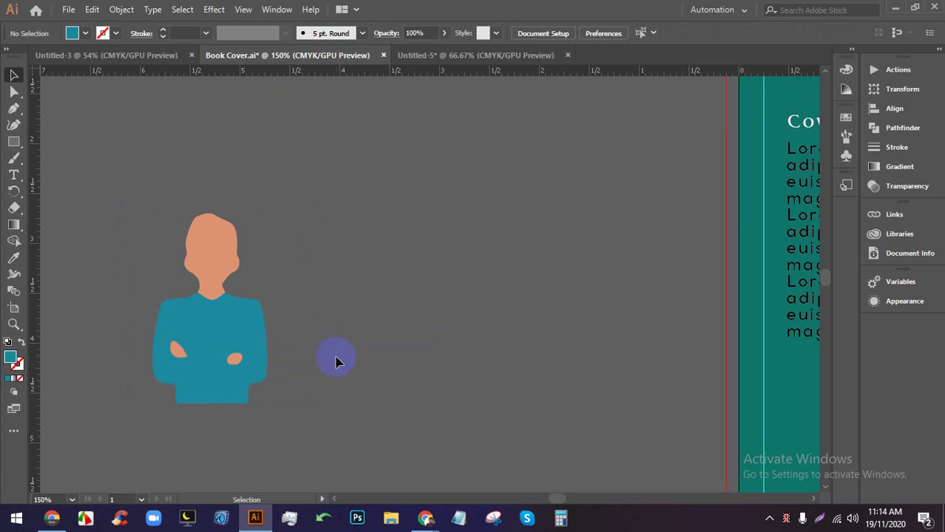
# Place the man figure on the back cover between the paragraph and "FIND DESIGN", enlarging it proportionally to about 2.6 in tall
pyautogui.scroll(-3, 256, 312)
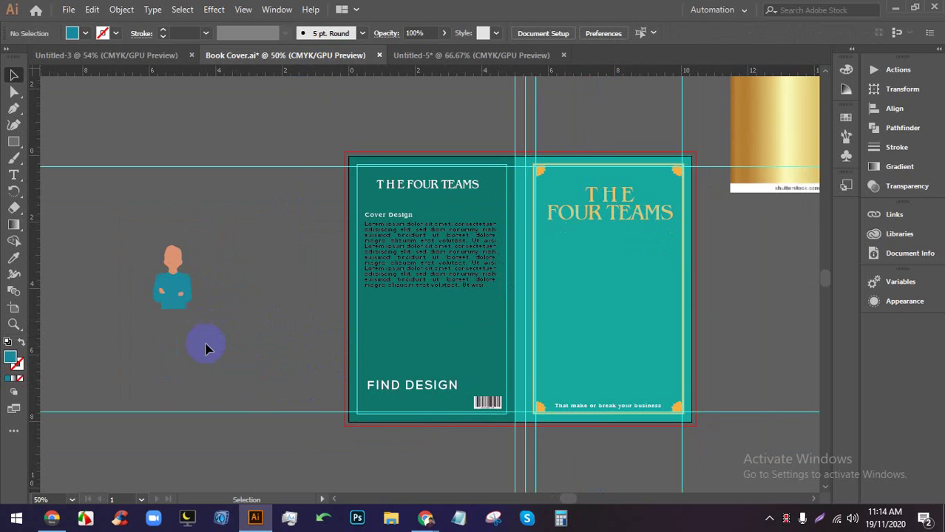
pyautogui.moveTo(205, 341); pyautogui.dragTo(399, 320)
pyautogui.scroll(4, 458, 344)
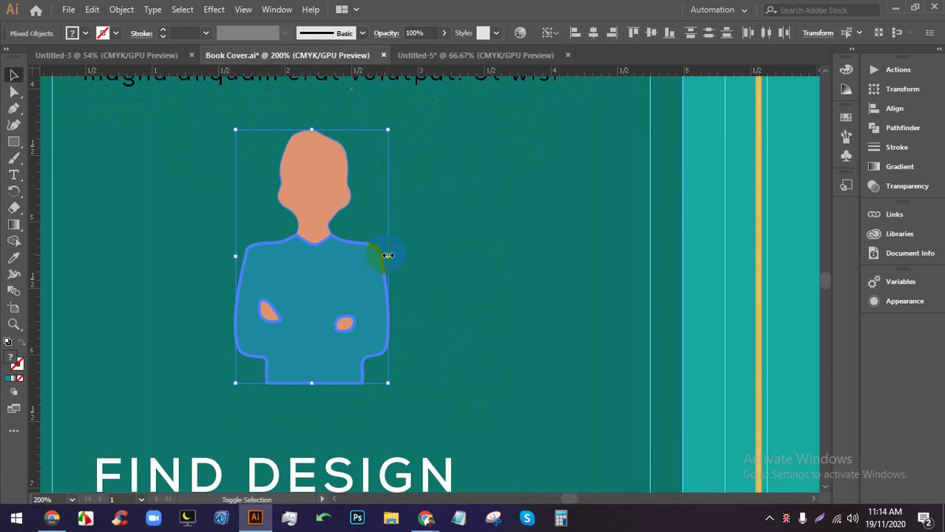
pyautogui.moveTo(387, 255); pyautogui.dragTo(363, 289)
pyautogui.hotkey('ctrl', '-')
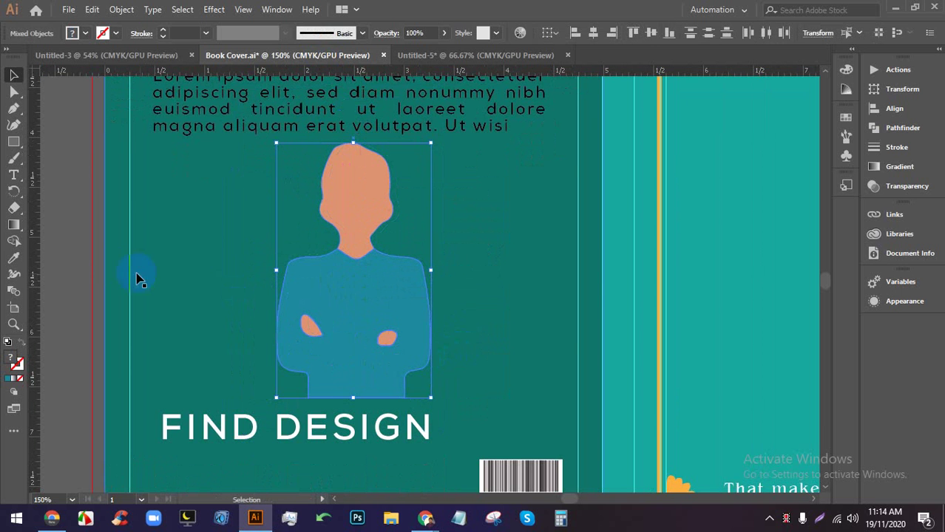
pyautogui.click(70, 255)
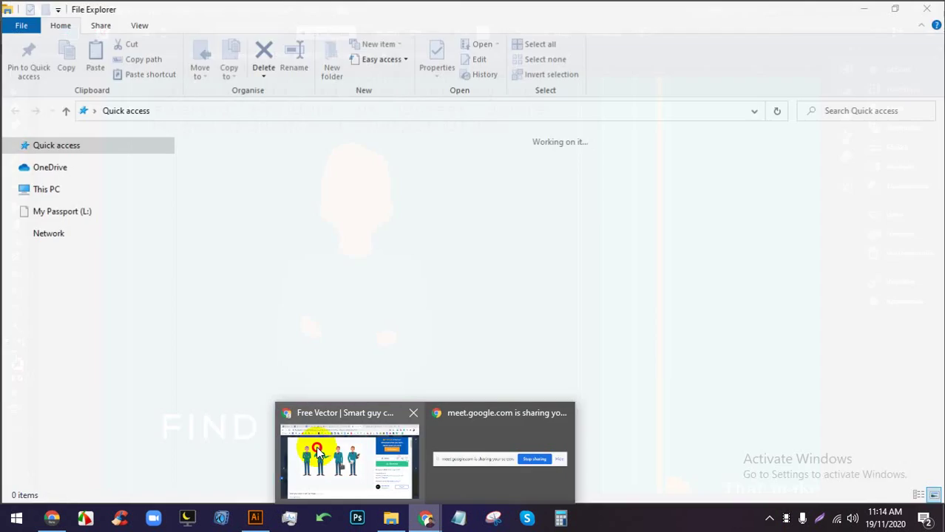
# Switch to the Chrome browser and bring up the already open Google image results for "business vector"
pyautogui.click(327, 429)
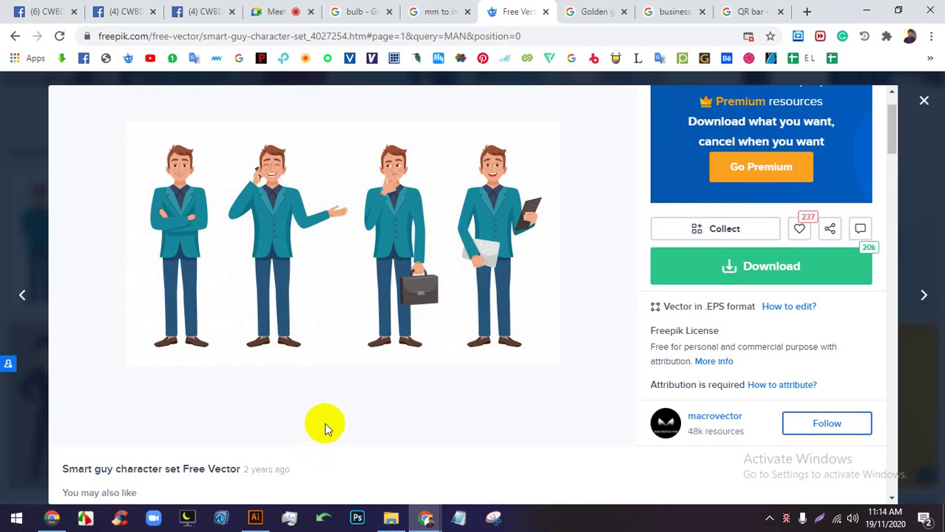
pyautogui.click(584, 11)
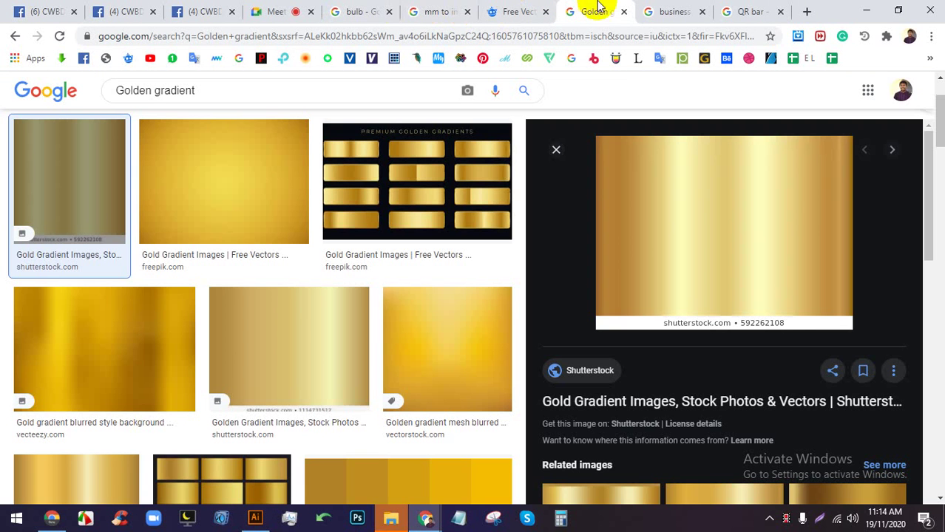
pyautogui.click(439, 10)
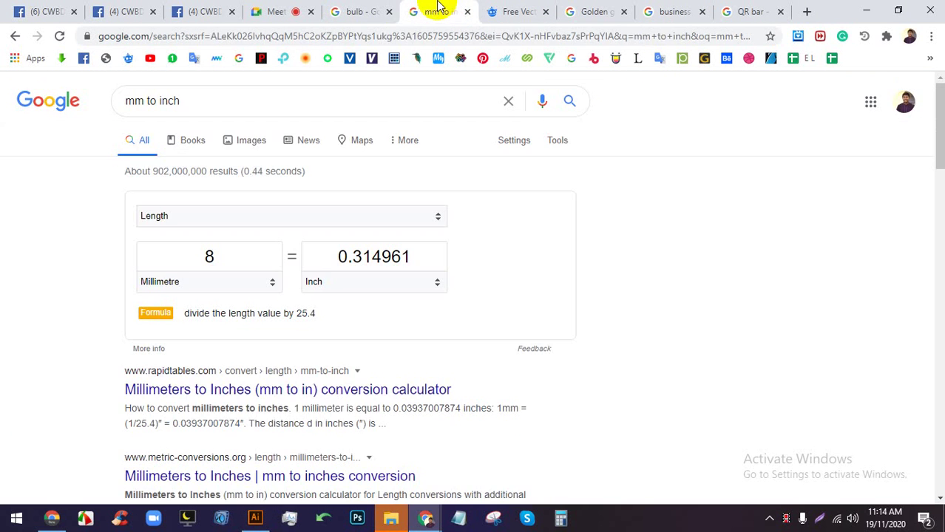
pyautogui.click(281, 10)
pyautogui.click(363, 11)
pyautogui.scroll(2, 317, 148)
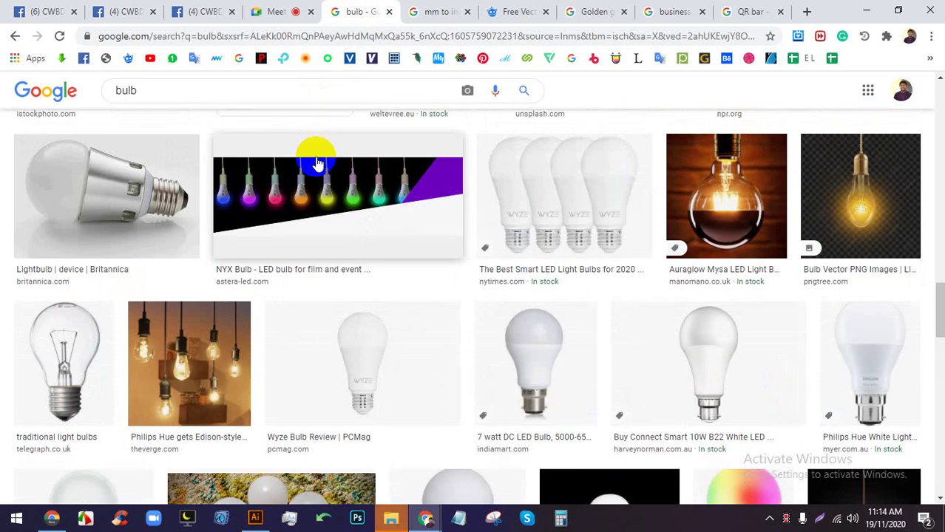
pyautogui.click(454, 13)
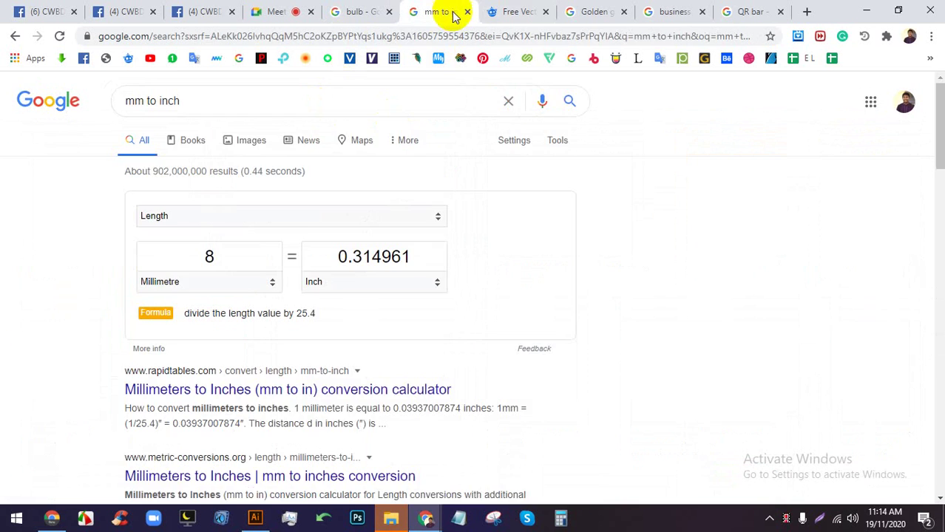
pyautogui.click(517, 11)
pyautogui.click(569, 9)
pyautogui.click(651, 9)
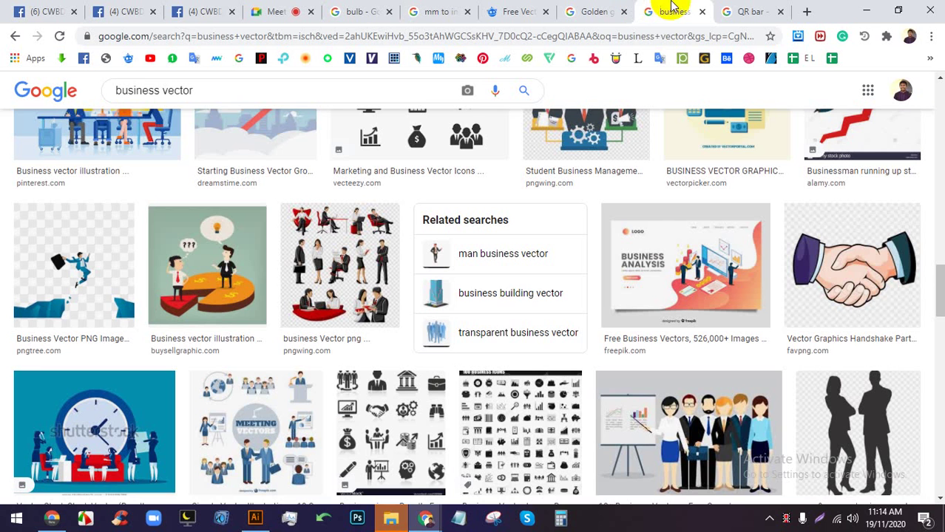
# Find the freevector.com illustration of six people with speech bubbles among the business vector results and copy the image
pyautogui.scroll(-2, 374, 306)
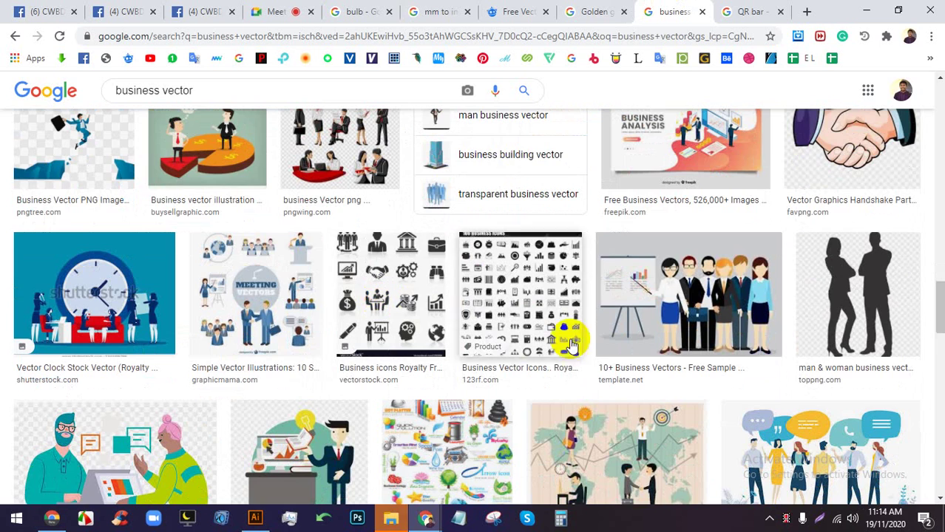
pyautogui.scroll(-3, 662, 288)
pyautogui.scroll(-3, 643, 319)
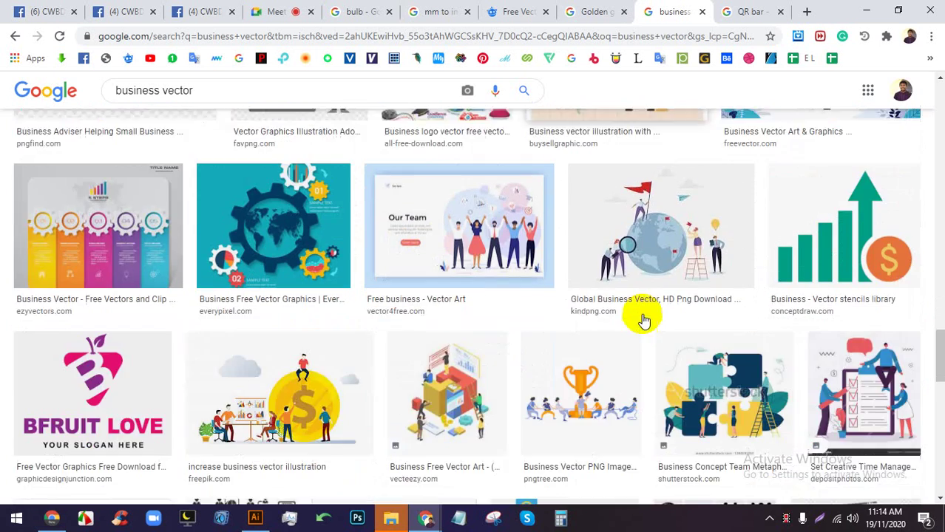
pyautogui.scroll(4, 658, 316)
pyautogui.click(747, 325)
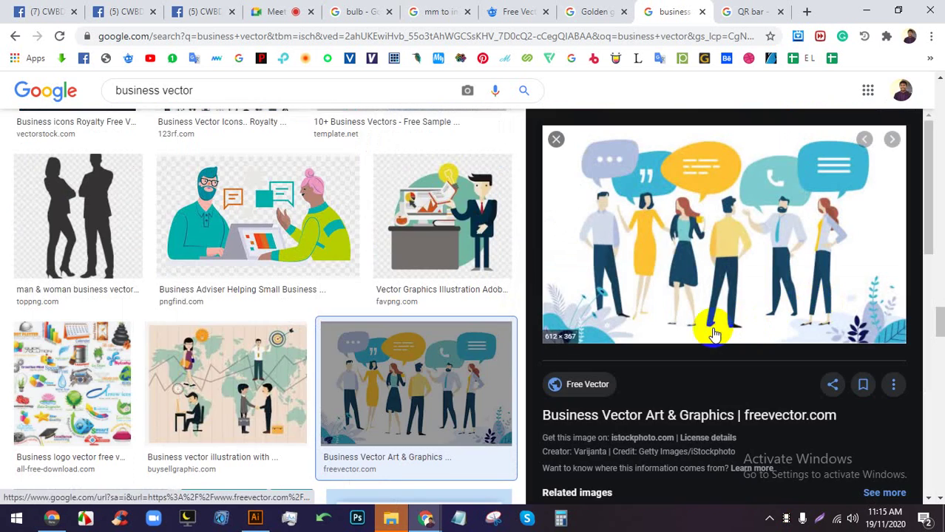
pyautogui.rightClick(739, 183)
pyautogui.click(769, 314)
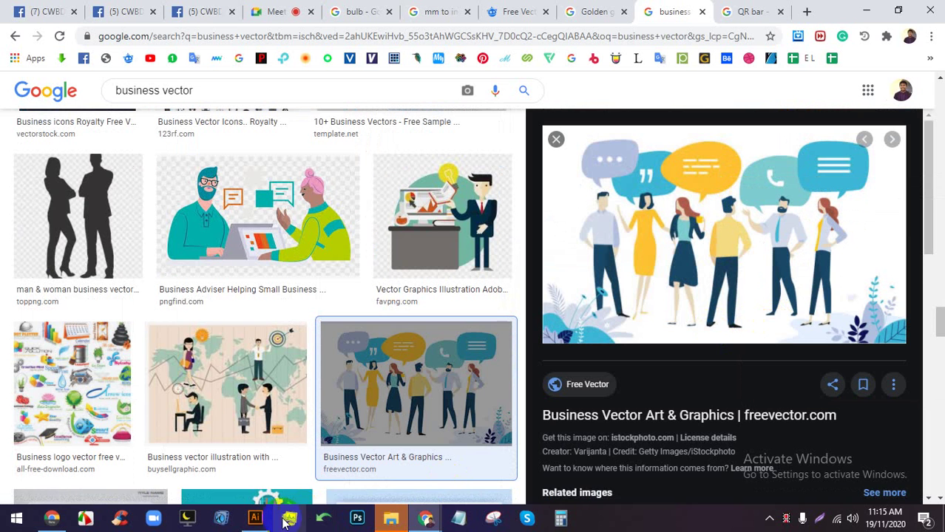
# Return to Illustrator, paste the copied people illustration and move it down over the cover beside the man figure
pyautogui.click(255, 519)
pyautogui.scroll(-5, 383, 370)
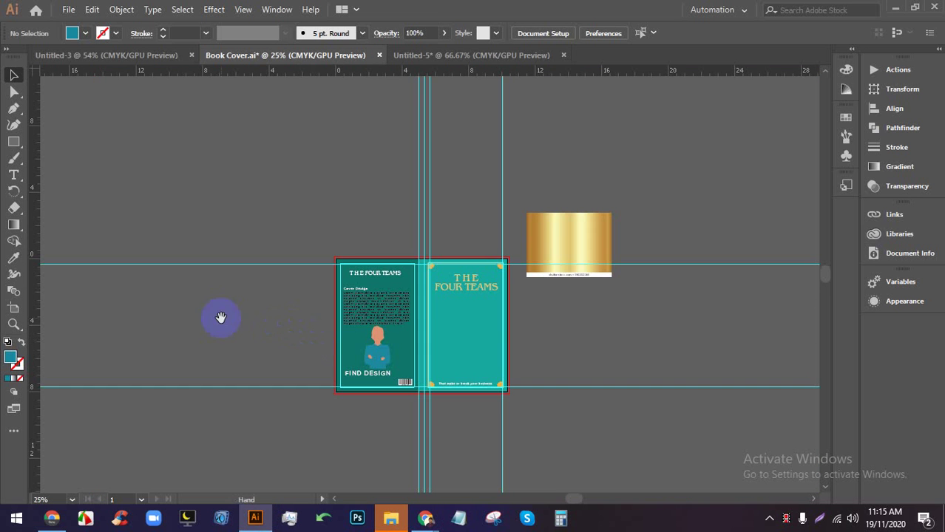
pyautogui.hotkey('ctrl', 'v')
pyautogui.scroll(3, 329, 303)
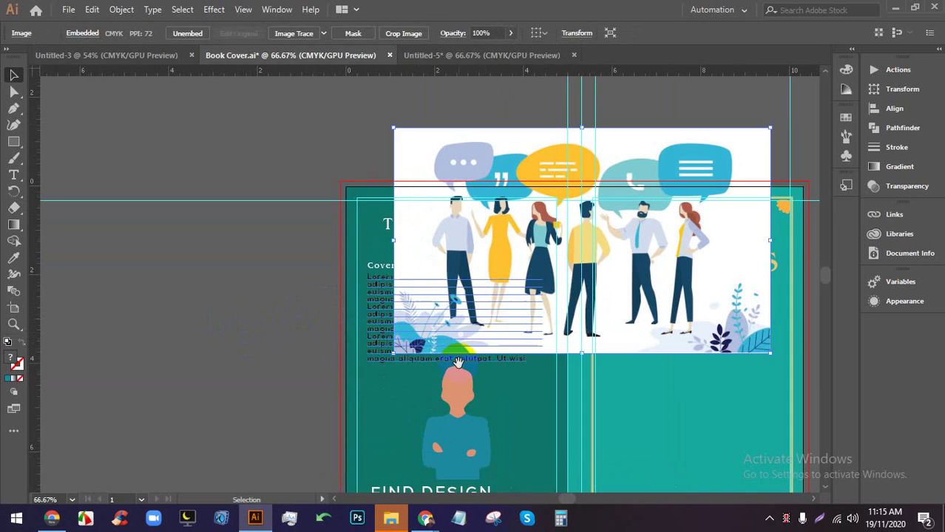
pyautogui.moveTo(452, 190); pyautogui.dragTo(511, 326)
# Send the people illustration behind the man figure and "FIND DESIGN", and shift it so its first person sits behind the man
pyautogui.scroll(2, 446, 355)
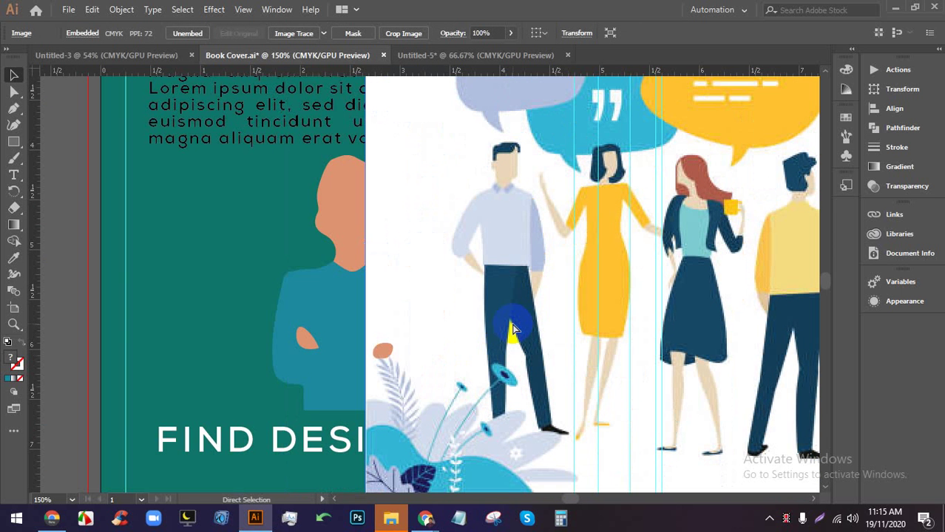
pyautogui.hotkey('ctrl', 'shift', '[')
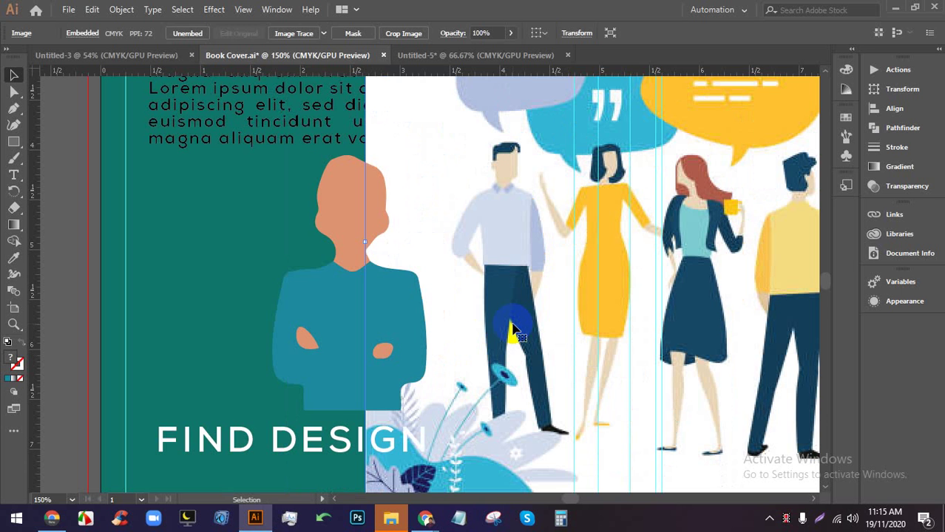
pyautogui.moveTo(516, 330); pyautogui.dragTo(393, 322)
# Select the man figure's body, head and hand shapes and group them into one object
pyautogui.click(377, 346)
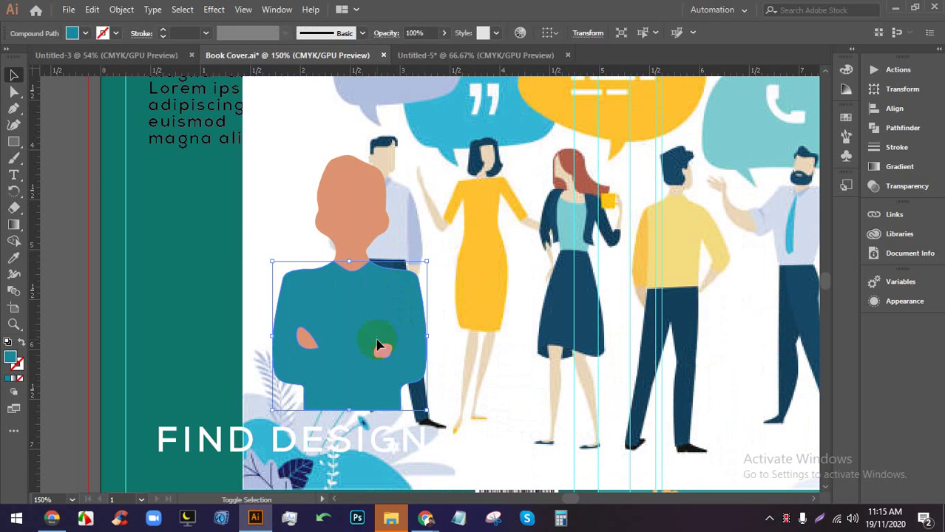
pyautogui.keyDown('shift'); pyautogui.click(340, 345); pyautogui.keyUp('shift')
pyautogui.press('a')
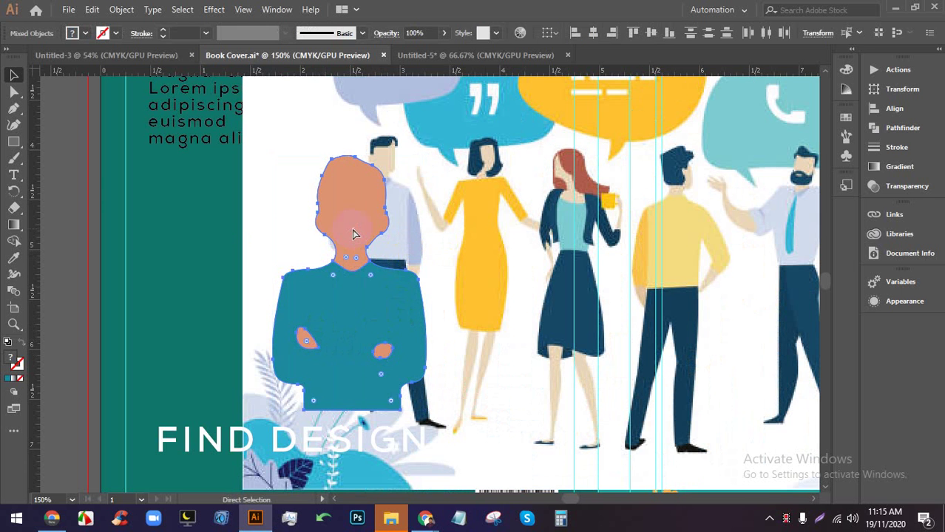
pyautogui.hotkey('ctrl', 'g')
pyautogui.press('v')
pyautogui.click(332, 396)
pyautogui.hotkey('ctrl', '-')
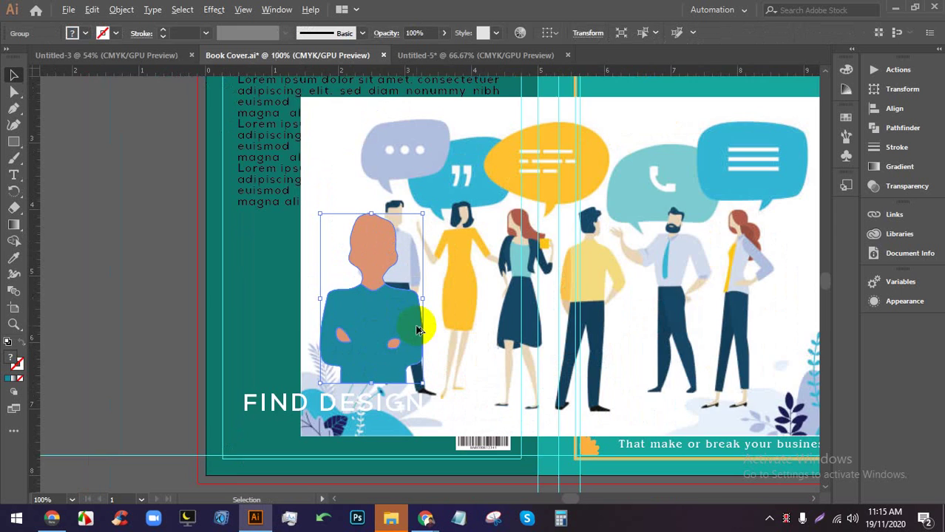
# Scale the people illustration down to about 4.53 by 2.72 in and move it above "FIND DESIGN" so it surrounds the man figure
pyautogui.click(178, 260)
pyautogui.hotkey('ctrl', '-')
pyautogui.moveTo(632, 155); pyautogui.dragTo(503, 232)
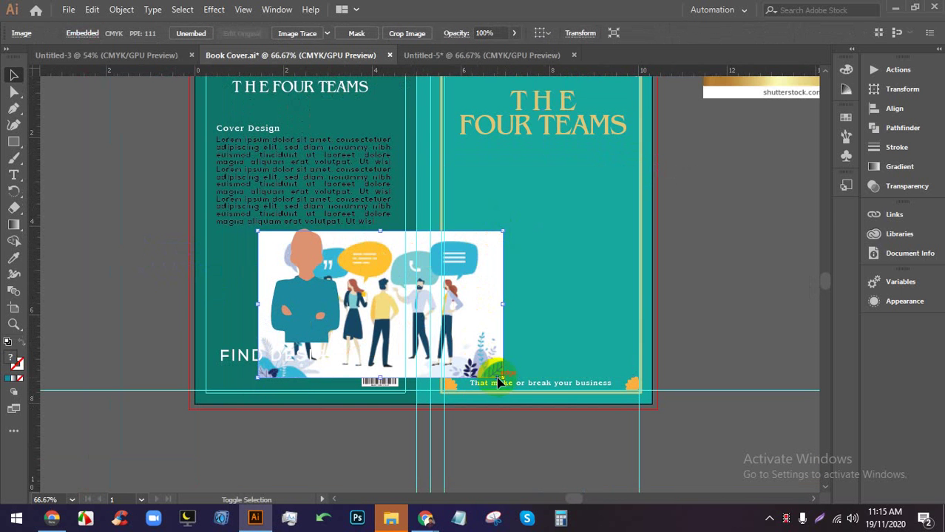
pyautogui.moveTo(500, 378); pyautogui.dragTo(446, 344)
pyautogui.hotkey('ctrl', '+')
pyautogui.hotkey('ctrl', '+')
pyautogui.moveTo(386, 310); pyautogui.dragTo(323, 292)
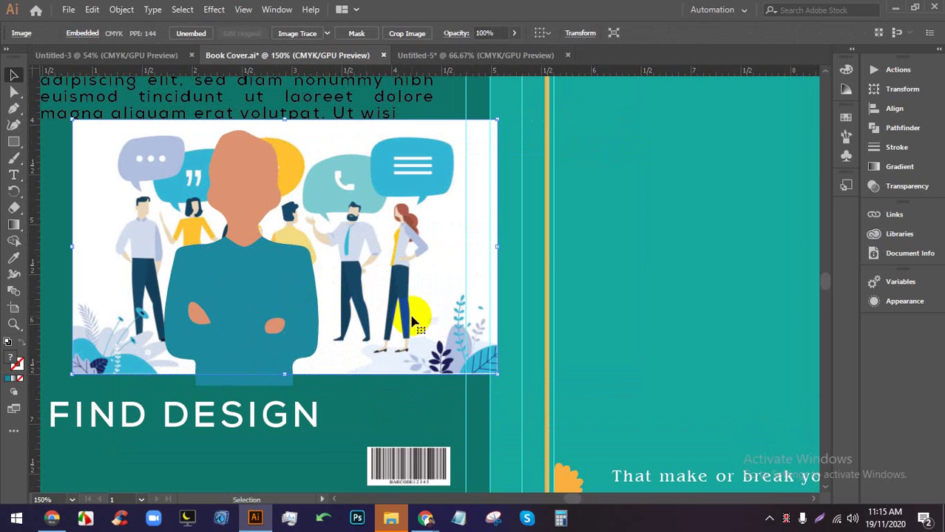
pyautogui.moveTo(497, 372); pyautogui.dragTo(523, 390)
# Try to mask the people illustration with the grouped man figure, and undo the clipping mask
pyautogui.keyDown('shift'); pyautogui.click(272, 265); pyautogui.keyUp('shift')
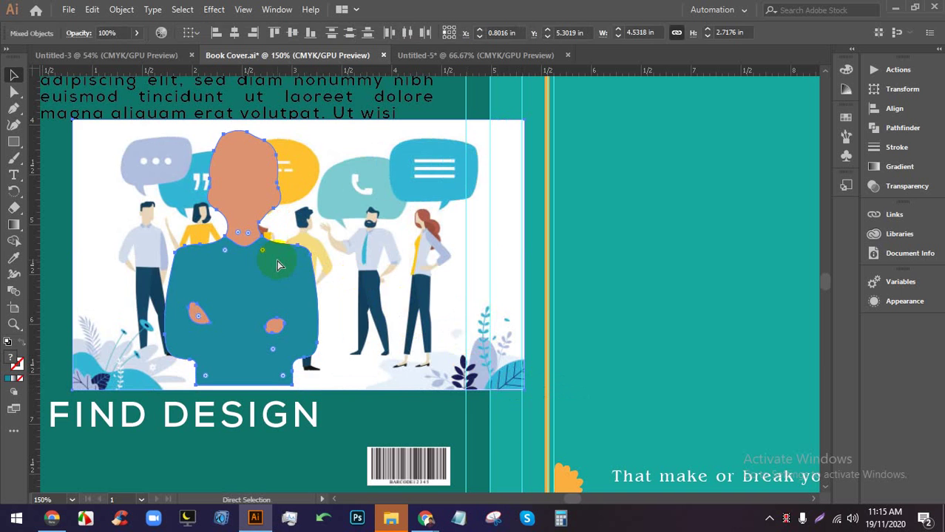
pyautogui.hotkey('ctrl', '7')
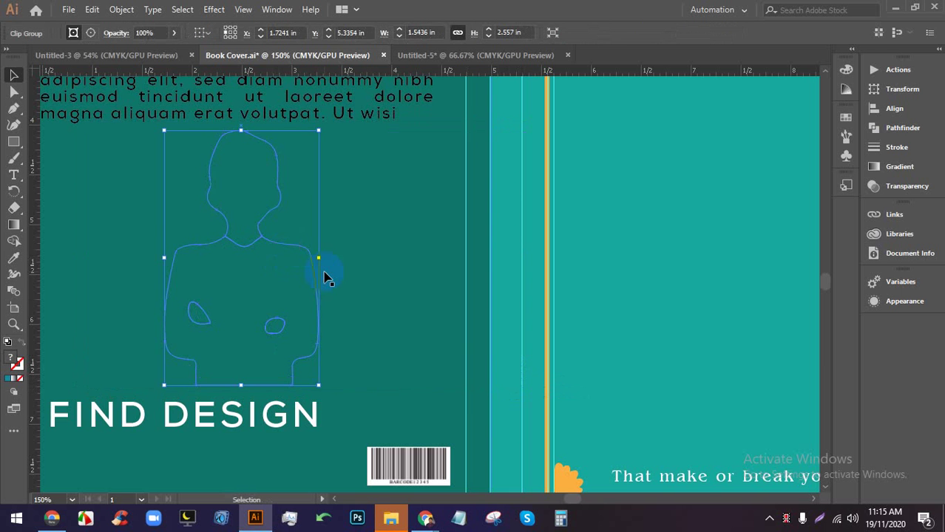
pyautogui.hotkey('ctrl', 'z')
pyautogui.scroll(-4, 339, 269)
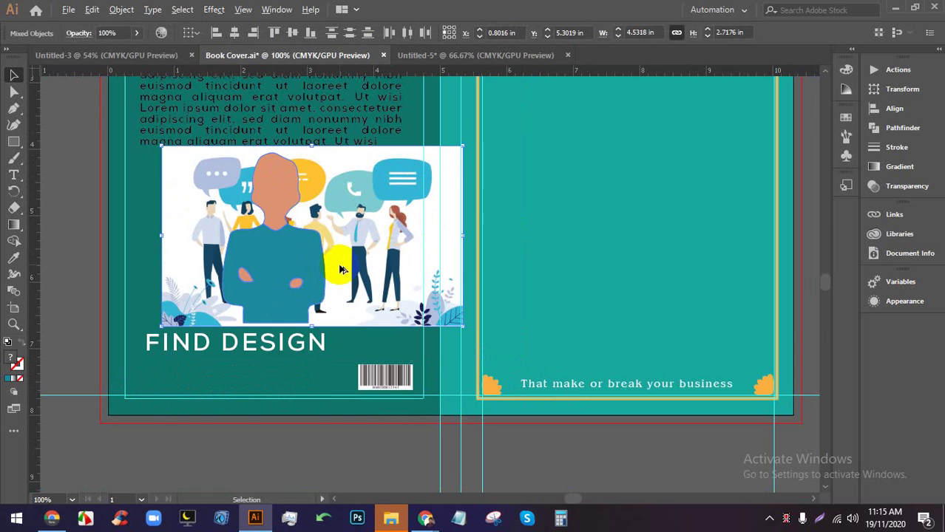
pyautogui.scroll(4, 185, 220)
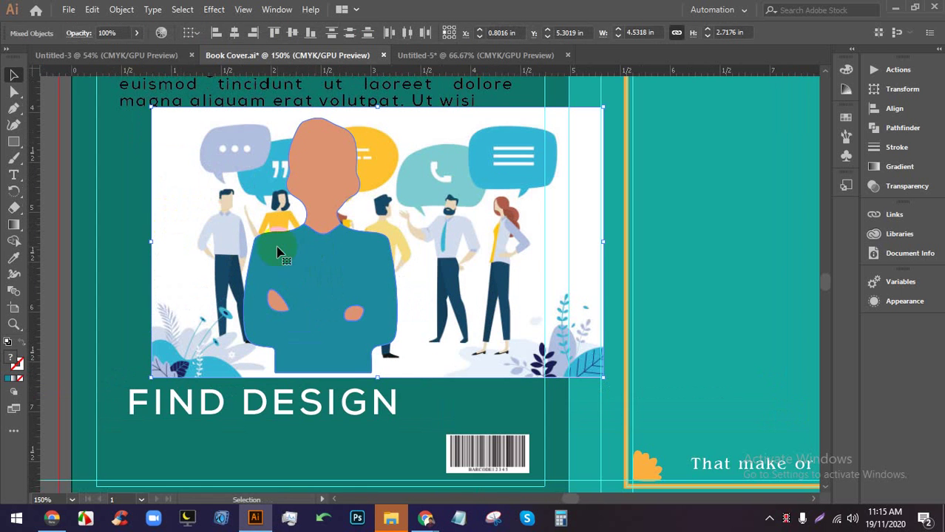
pyautogui.keyDown('shift'); pyautogui.click(307, 249); pyautogui.keyUp('shift')
pyautogui.scroll(-3, 407, 256)
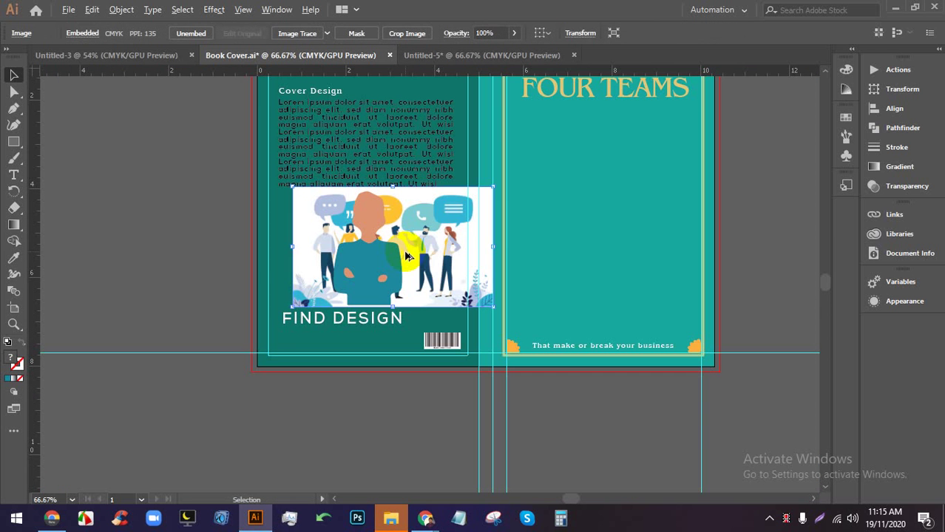
pyautogui.click(432, 278)
pyautogui.keyDown('shift'); pyautogui.click(375, 278); pyautogui.keyUp('shift')
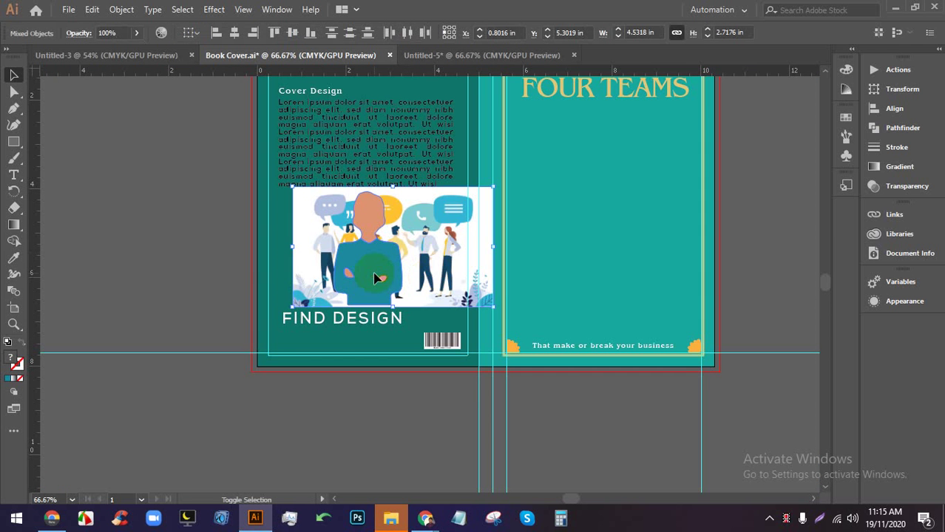
pyautogui.scroll(2, 375, 271)
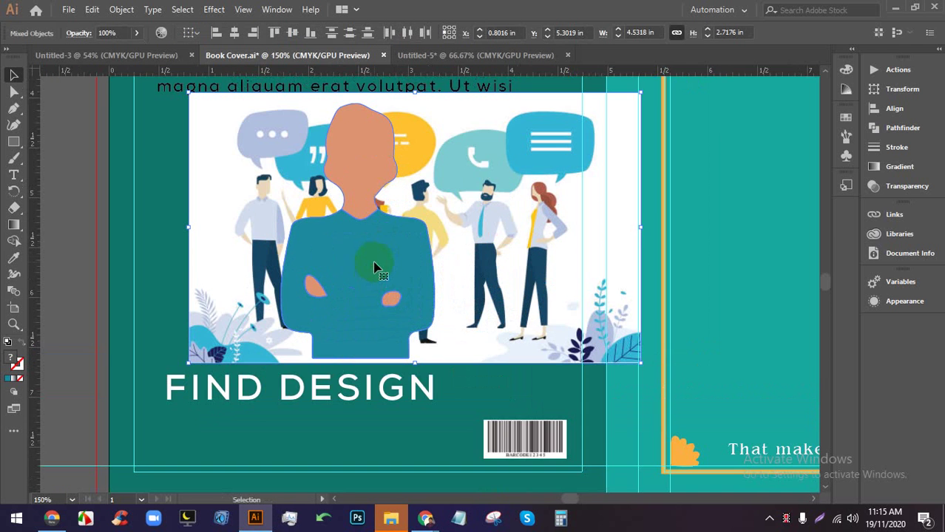
pyautogui.scroll(-2, 436, 259)
pyautogui.scroll(2, 415, 267)
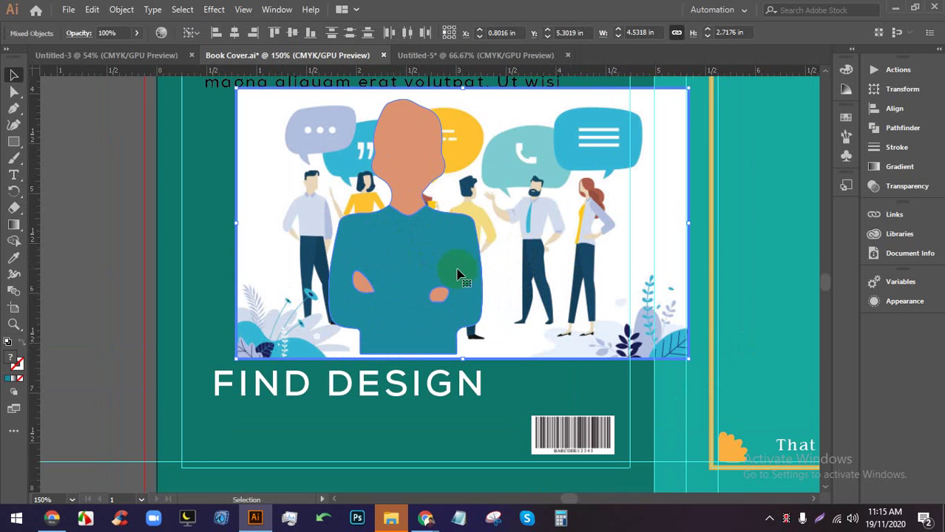
pyautogui.click(120, 236)
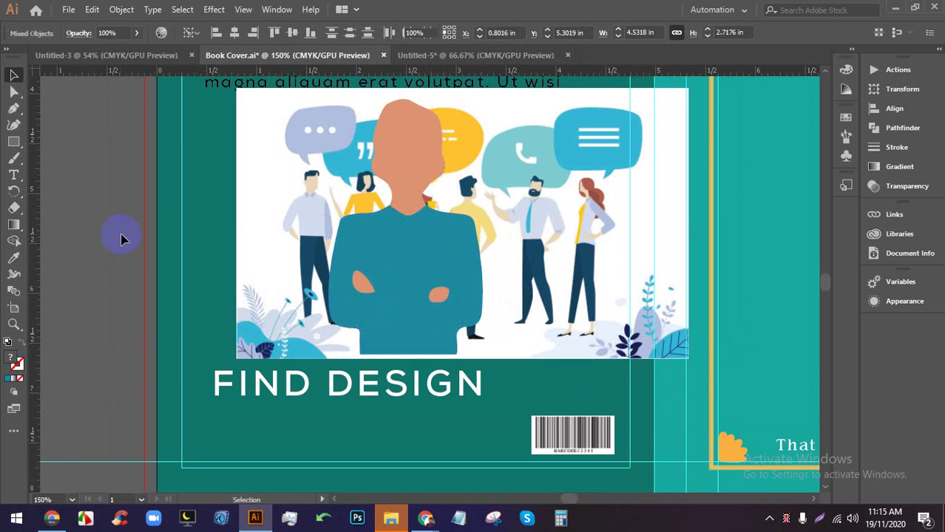
# Merge the man figure's head, body and hands into one solid silhouette with the Shape Builder tool
pyautogui.click(372, 290)
pyautogui.click(13, 241)
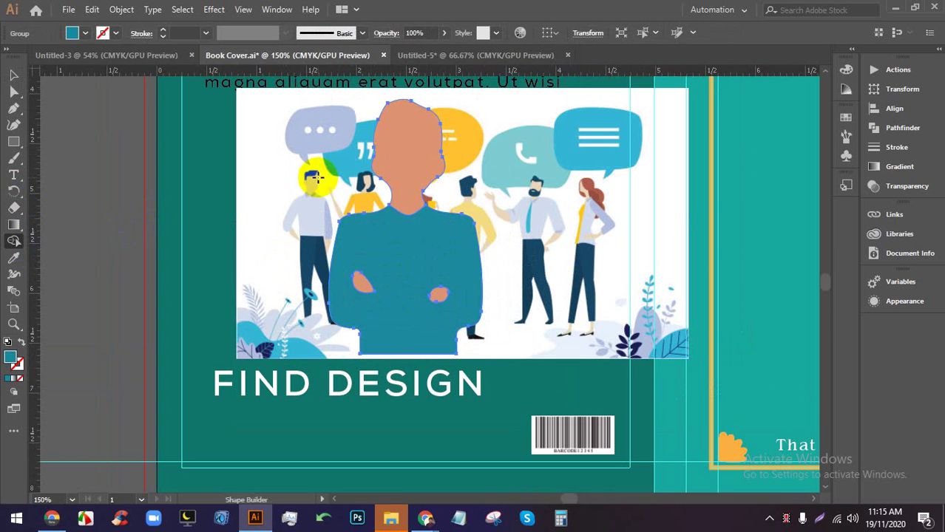
pyautogui.moveTo(411, 156)
pyautogui.mouseDown()
pyautogui.moveTo(410, 207)
pyautogui.moveTo(358, 256)
pyautogui.mouseUp()
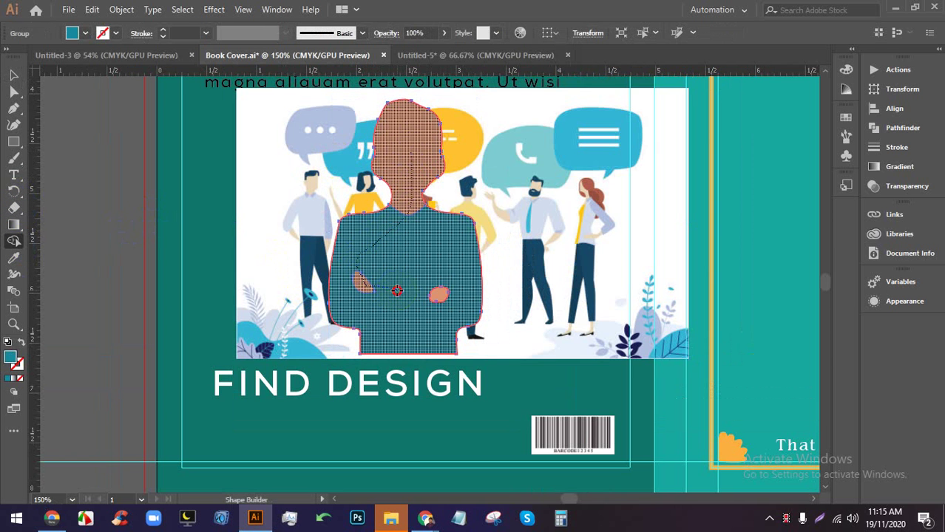
pyautogui.moveTo(433, 303); pyautogui.dragTo(433, 303)
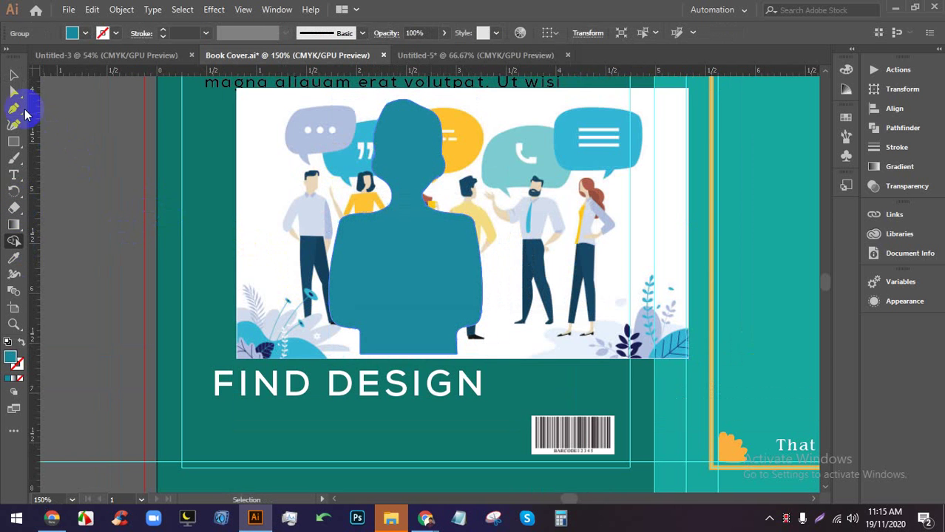
# Select the people illustration together with the man silhouette and make a clipping mask from the silhouette
pyautogui.click(14, 75)
pyautogui.click(559, 242)
pyautogui.keyDown('shift'); pyautogui.click(423, 258); pyautogui.keyUp('shift')
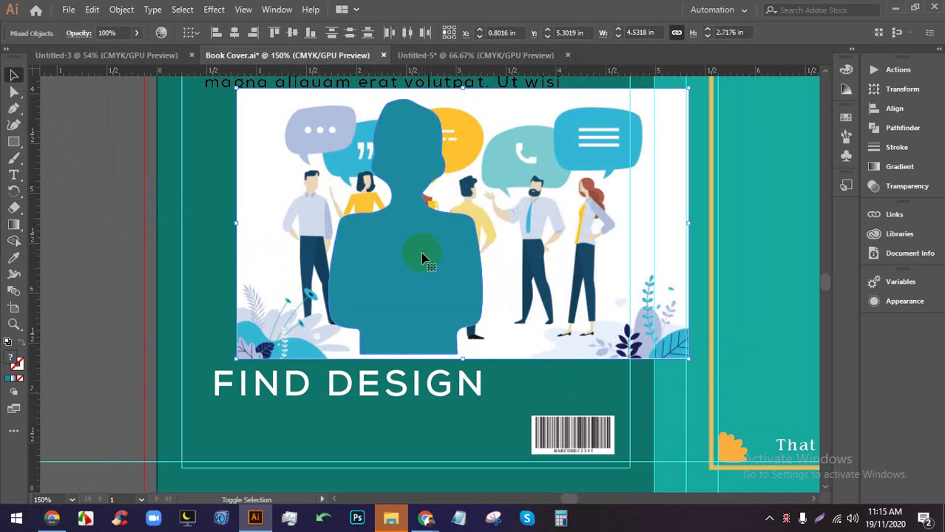
pyautogui.hotkey('ctrl', '7')
pyautogui.hotkey('ctrl', '-')
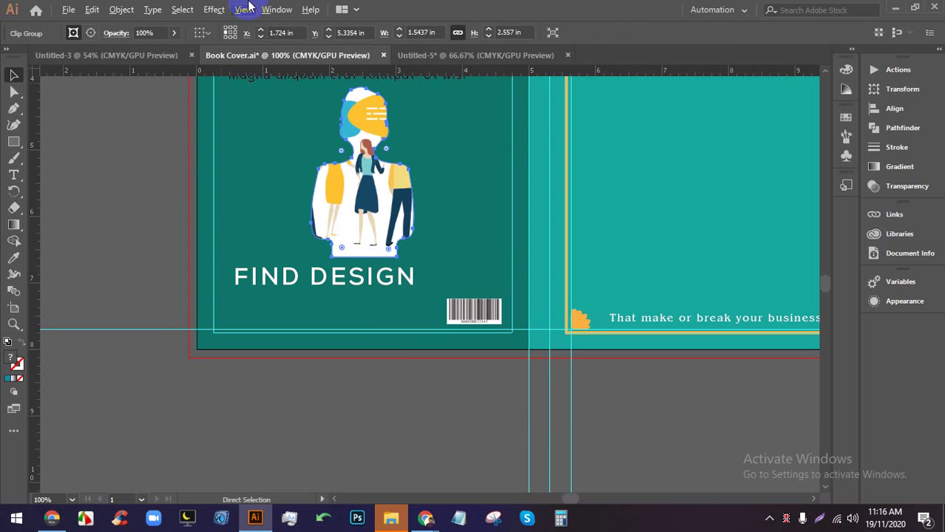
pyautogui.scroll(3, 367, 273)
pyautogui.scroll(-2, 368, 273)
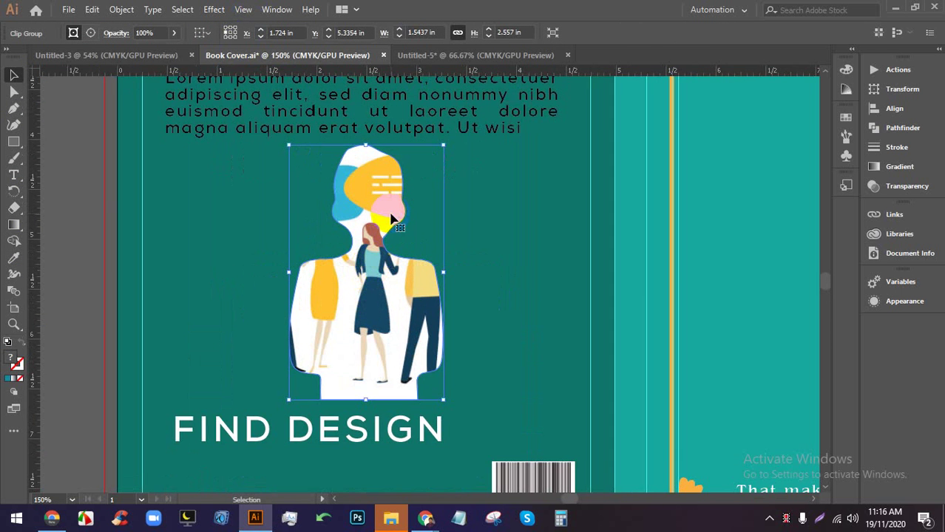
# Look inside the clipped man figure in isolation mode to view the whole people illustration, and exit isolation
pyautogui.doubleClick(369, 196)
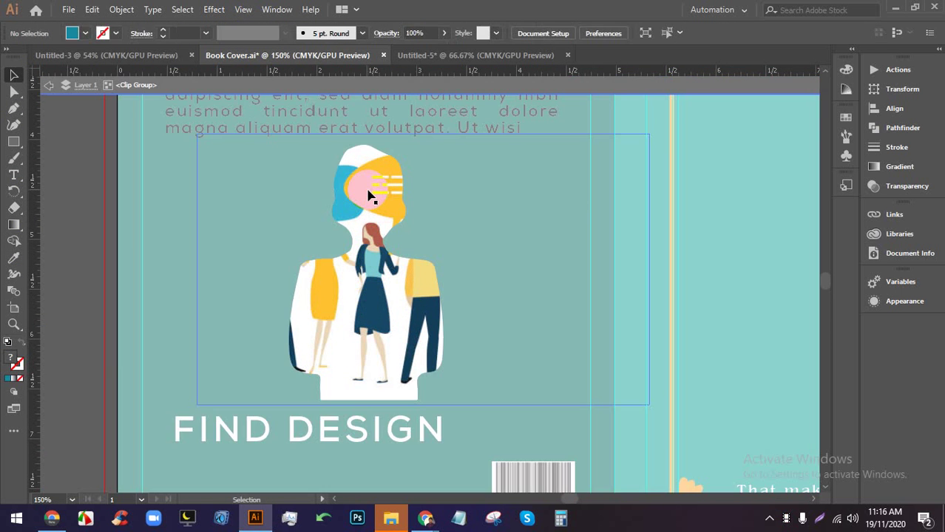
pyautogui.doubleClick(372, 302)
pyautogui.doubleClick(89, 251)
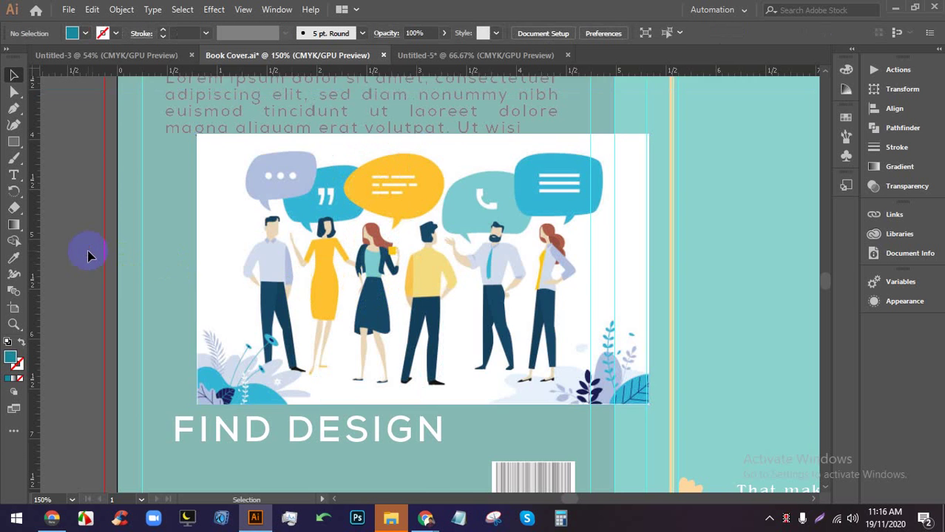
pyautogui.scroll(-2, 285, 226)
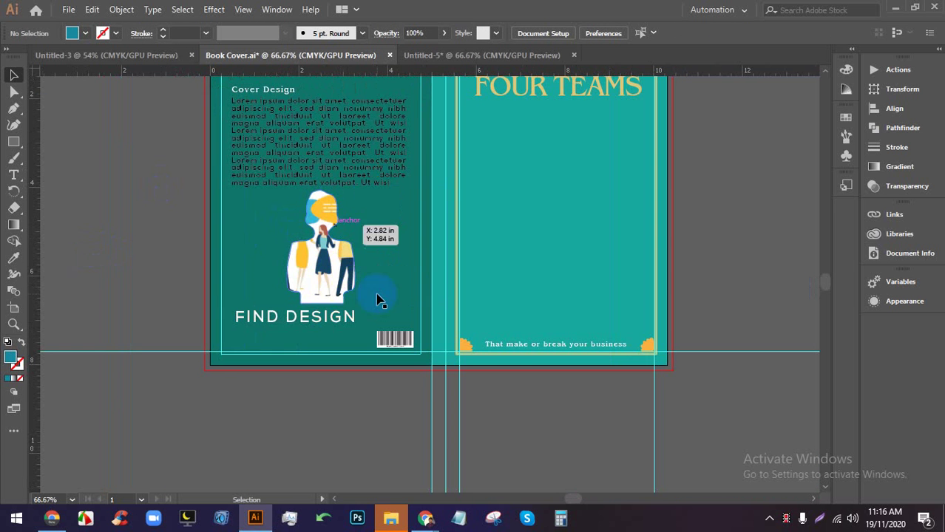
pyautogui.scroll(1, 455, 273)
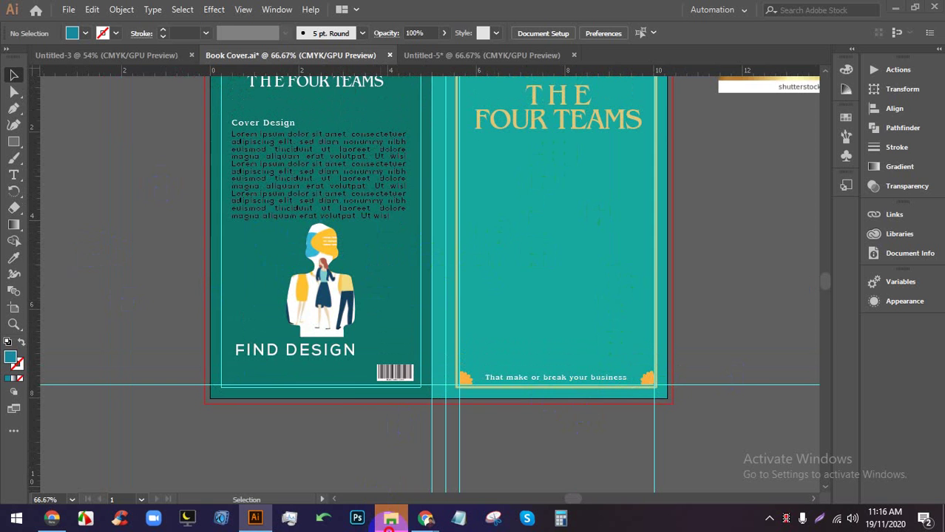
pyautogui.click(395, 524)
pyautogui.click(394, 524)
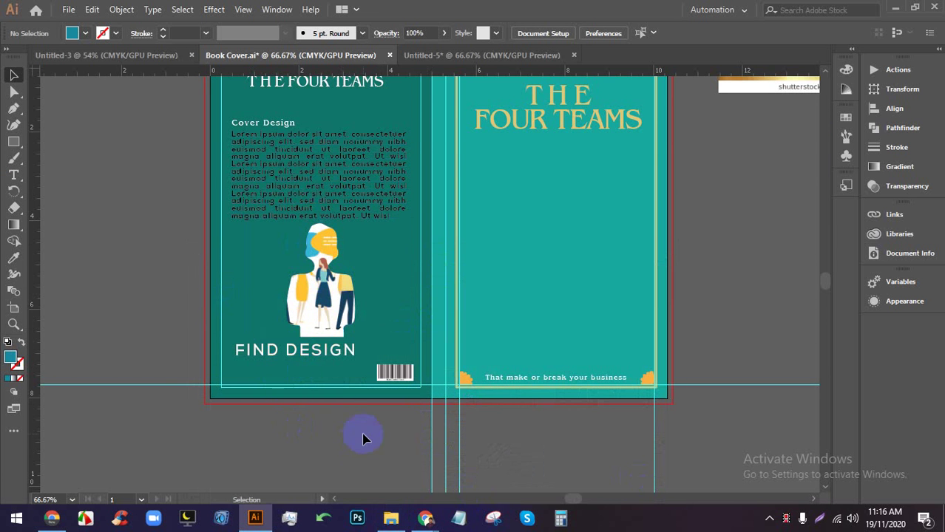
# Change the fill of the lorem ipsum paragraph on the back cover to white
pyautogui.scroll(2, 362, 439)
pyautogui.click(358, 241)
pyautogui.click(85, 33)
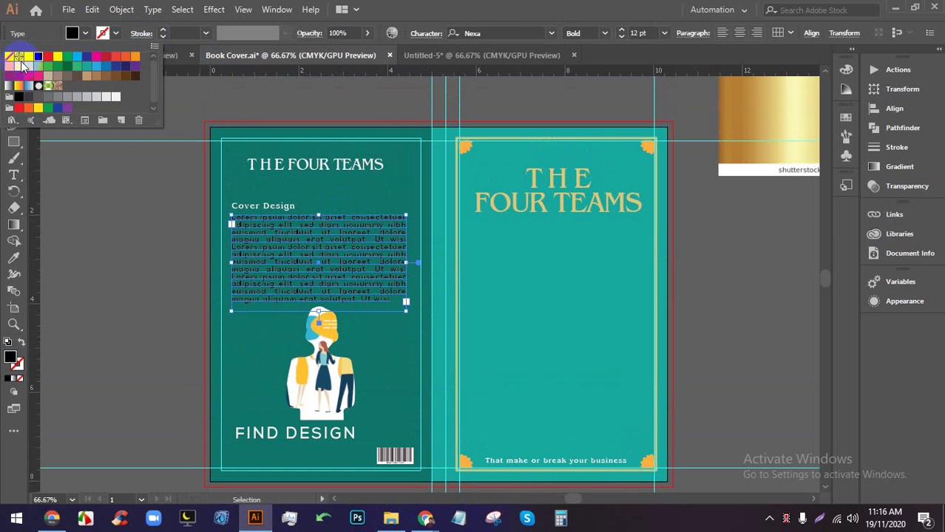
pyautogui.click(28, 60)
pyautogui.click(131, 234)
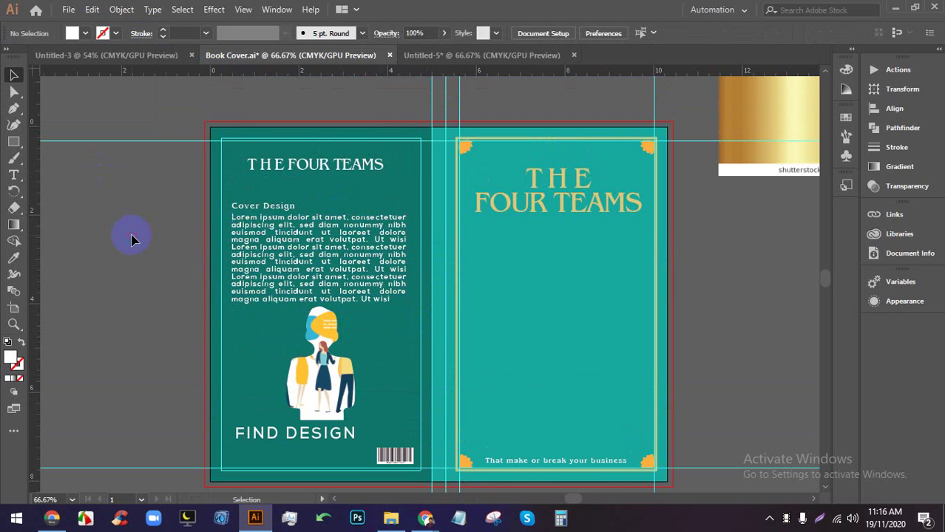
# Change the fill of the "Cover Design" heading on the back cover to red
pyautogui.click(263, 205)
pyautogui.click(85, 33)
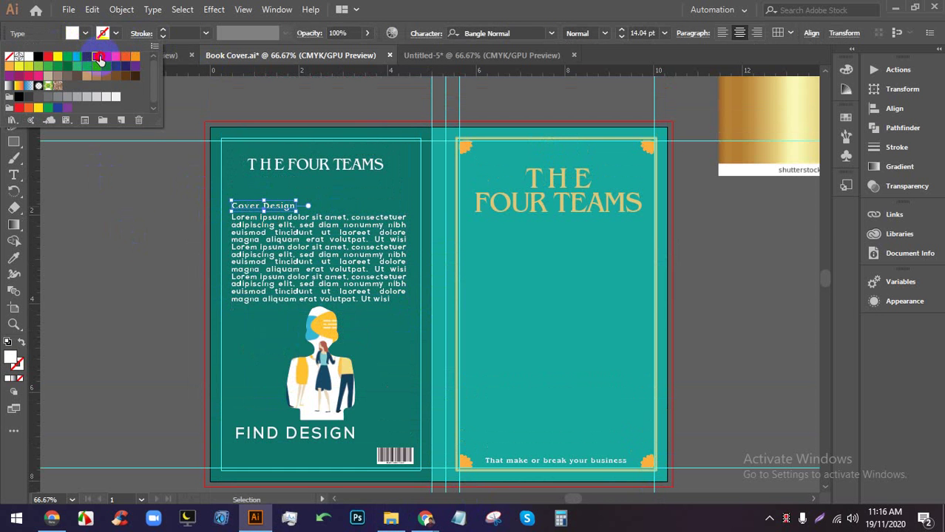
pyautogui.click(108, 59)
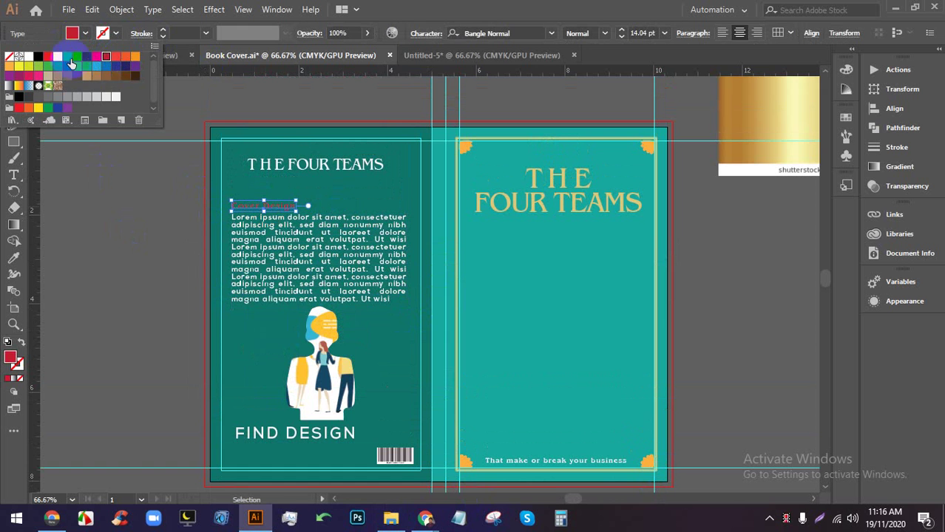
pyautogui.click(157, 226)
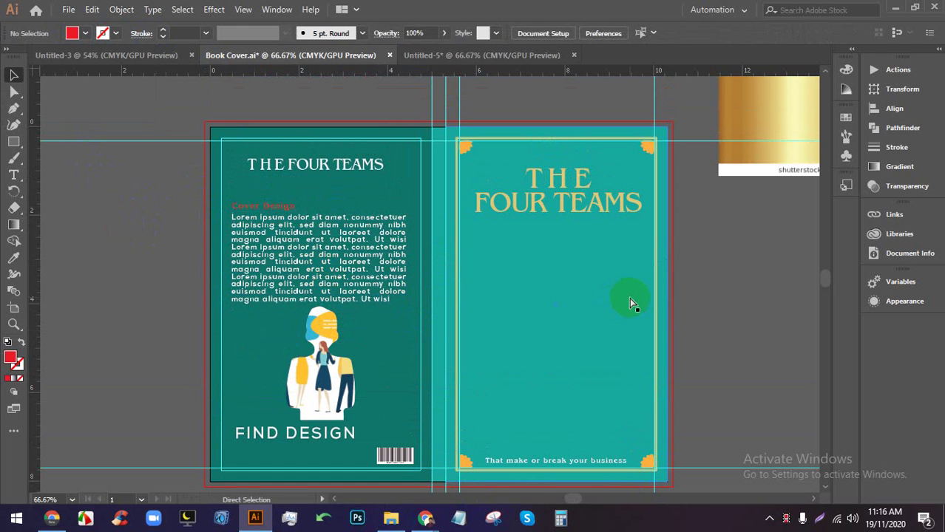
# Examine the whole cover, then the front cover's orange frame and the flower ornament in its lower-left corner up close
pyautogui.scroll(-2, 498, 295)
pyautogui.scroll(2, 454, 296)
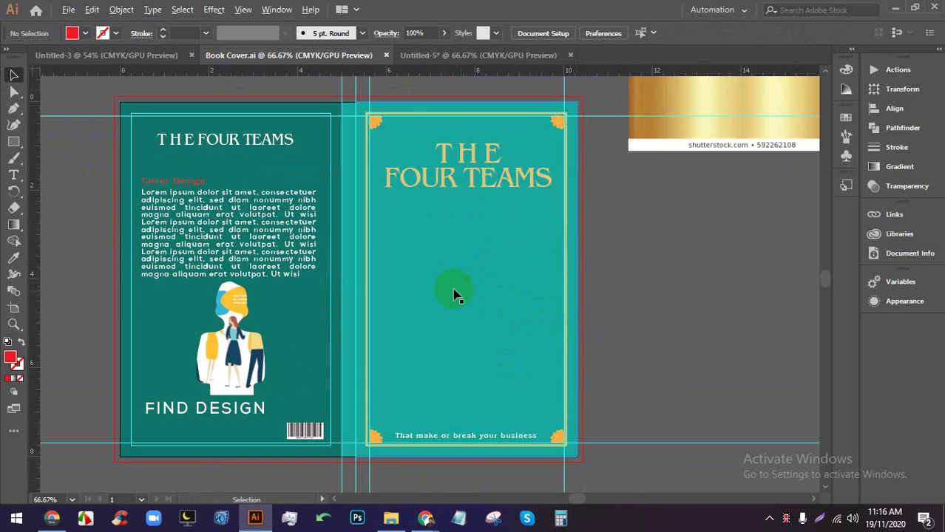
pyautogui.scroll(8, 448, 291)
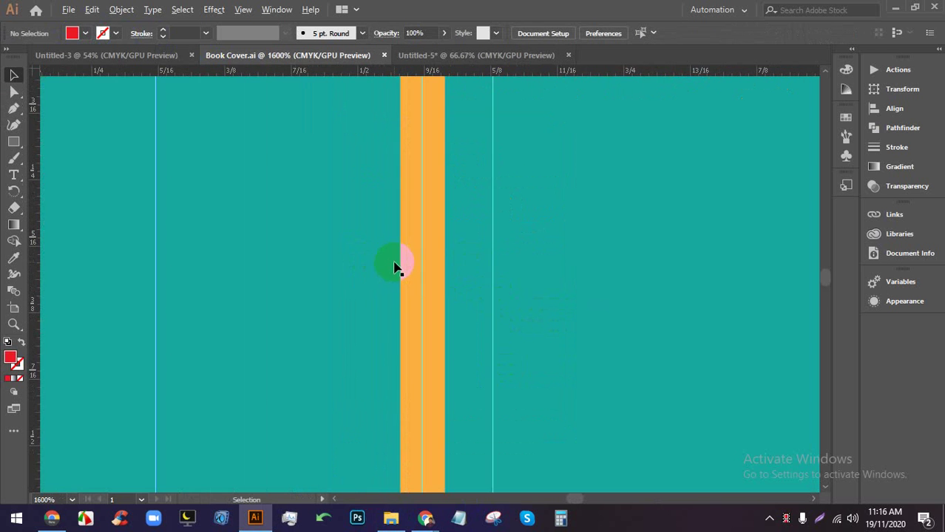
pyautogui.scroll(-8, 331, 348)
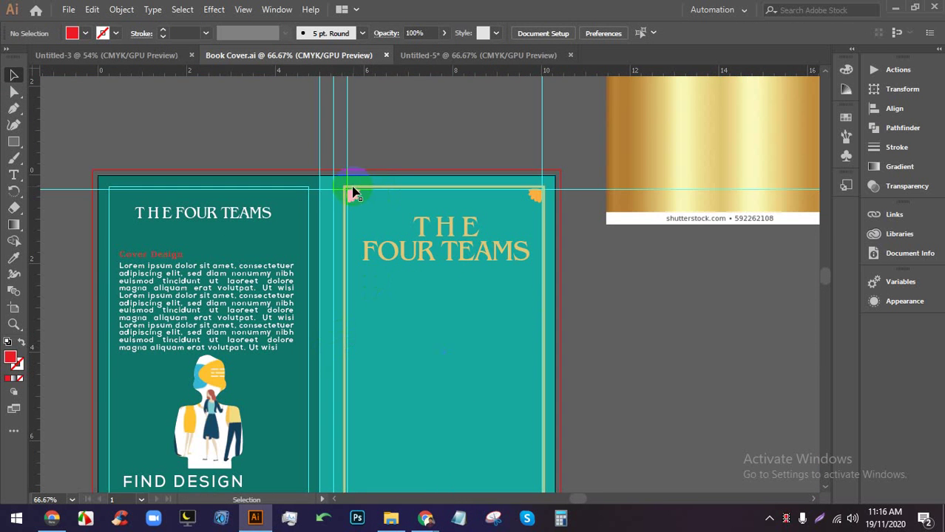
pyautogui.scroll(-2, 347, 190)
pyautogui.scroll(4, 322, 185)
pyautogui.scroll(-4, 342, 187)
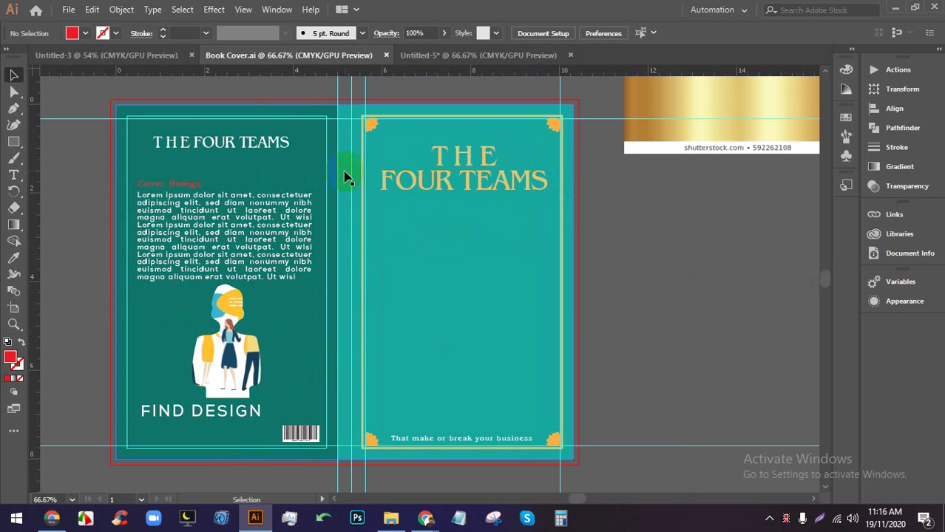
pyautogui.scroll(-5, 347, 177)
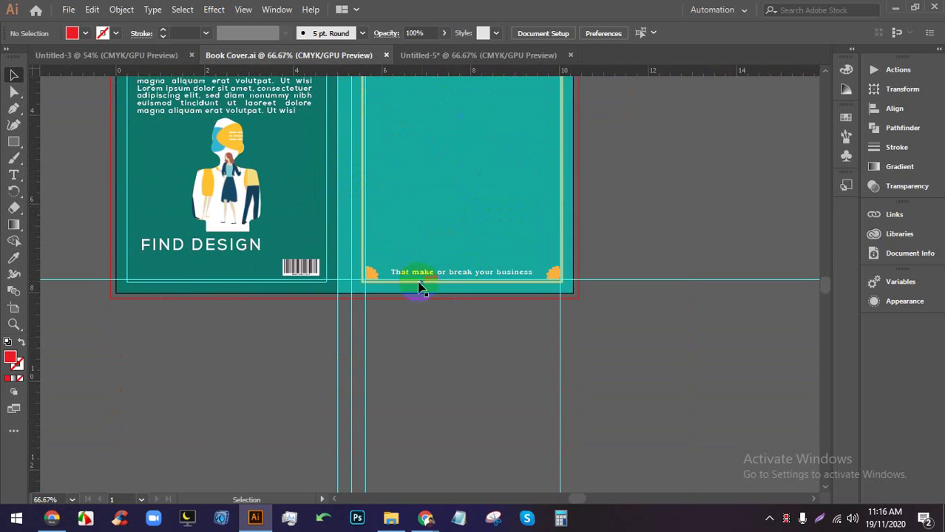
pyautogui.scroll(3, 411, 288)
pyautogui.scroll(8, 359, 341)
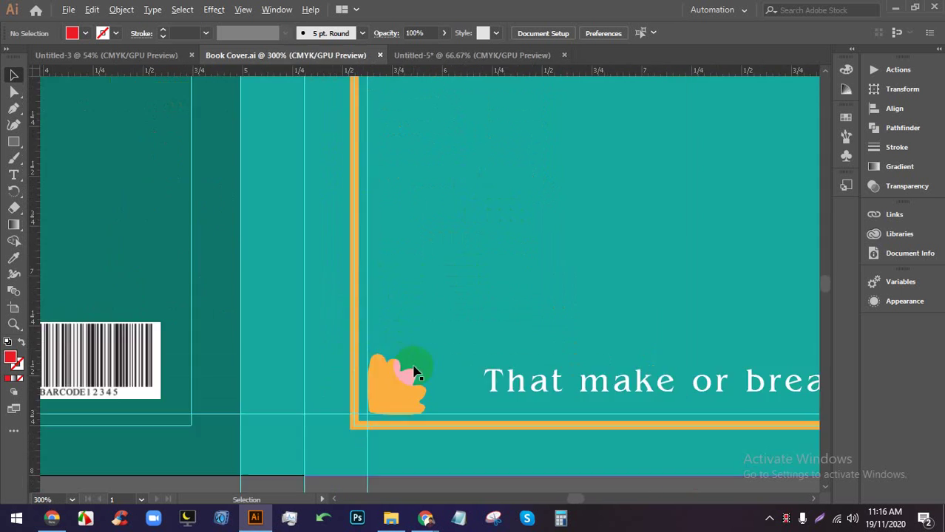
pyautogui.scroll(-4, 355, 341)
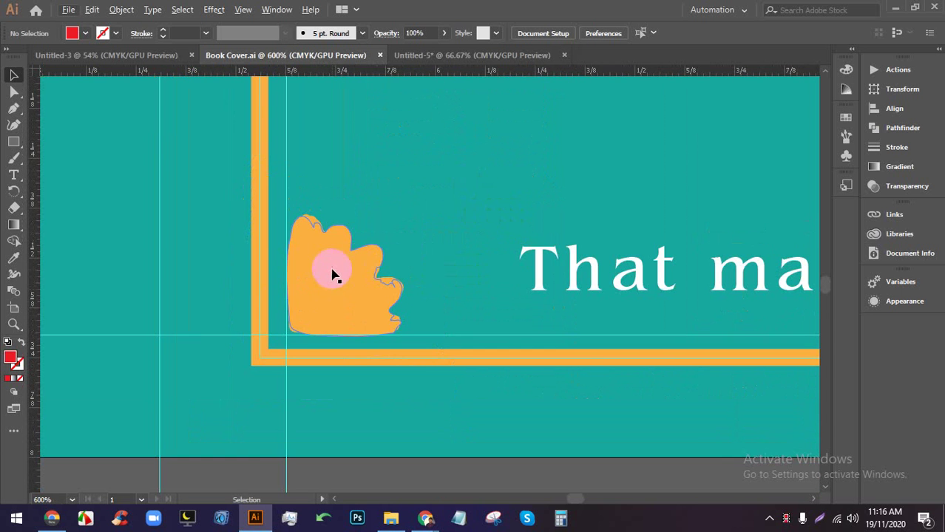
pyautogui.scroll(4, 370, 280)
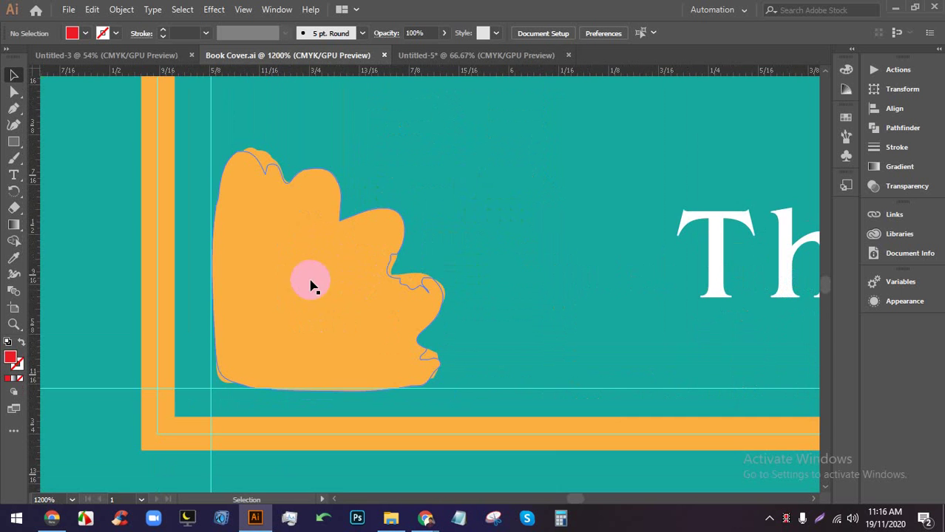
# Switch from the book cover artwork to the Google Meet call in the browser and stop presenting the screen
pyautogui.scroll(-5, 228, 289)
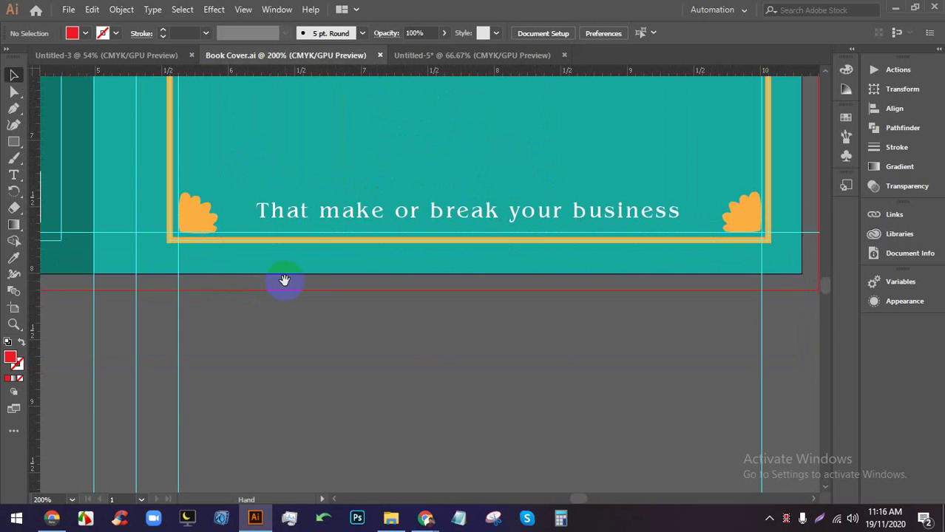
pyautogui.scroll(-3, 351, 283)
pyautogui.scroll(3, 351, 282)
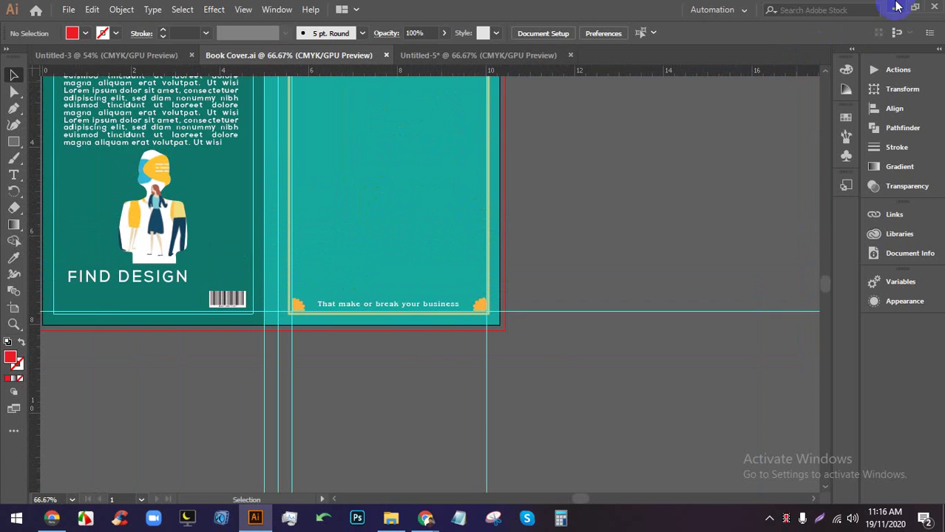
pyautogui.click(897, 7)
pyautogui.click(286, 10)
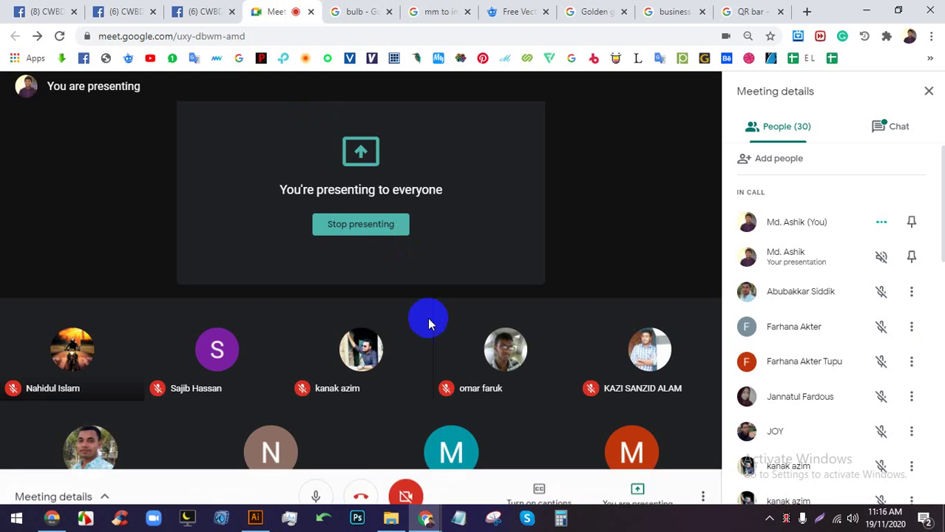
pyautogui.click(373, 223)
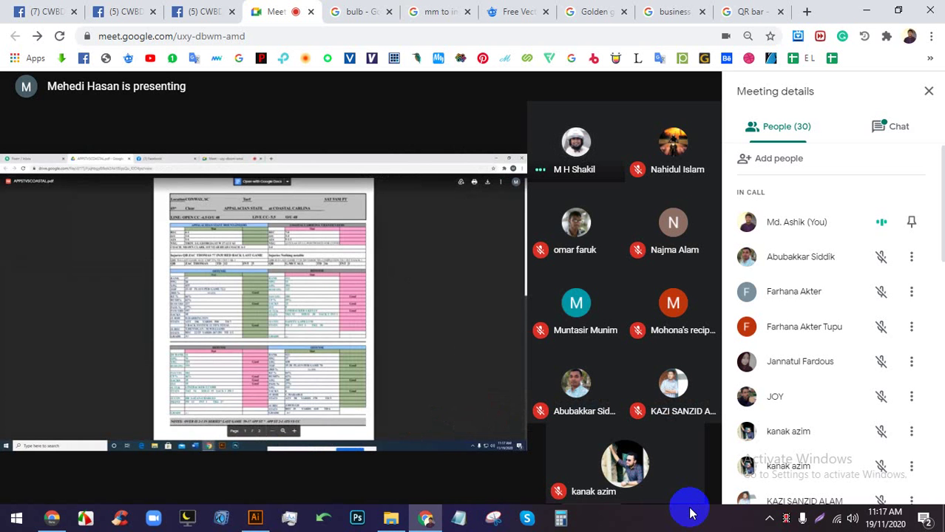
# Show the participant's shared presentation in full screen with the meeting details closed, and pin it to the main view
pyautogui.press('F11')
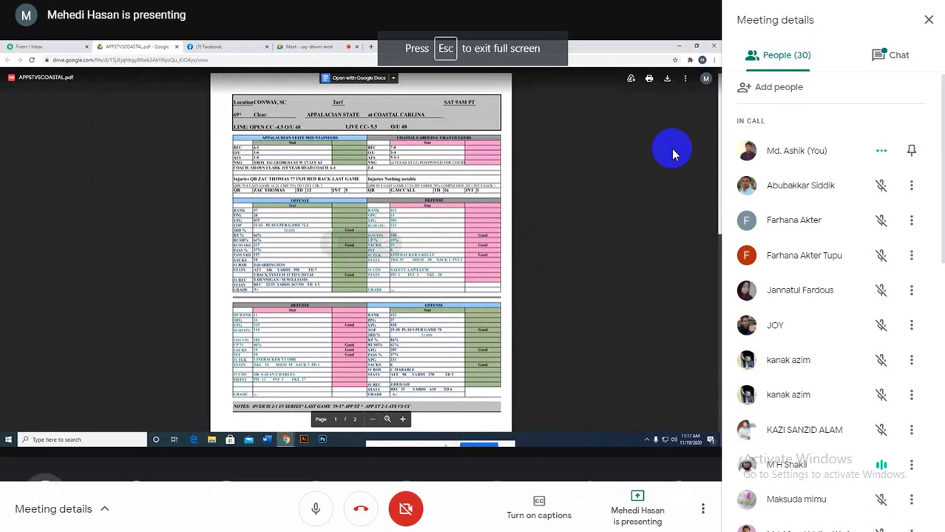
pyautogui.click(927, 20)
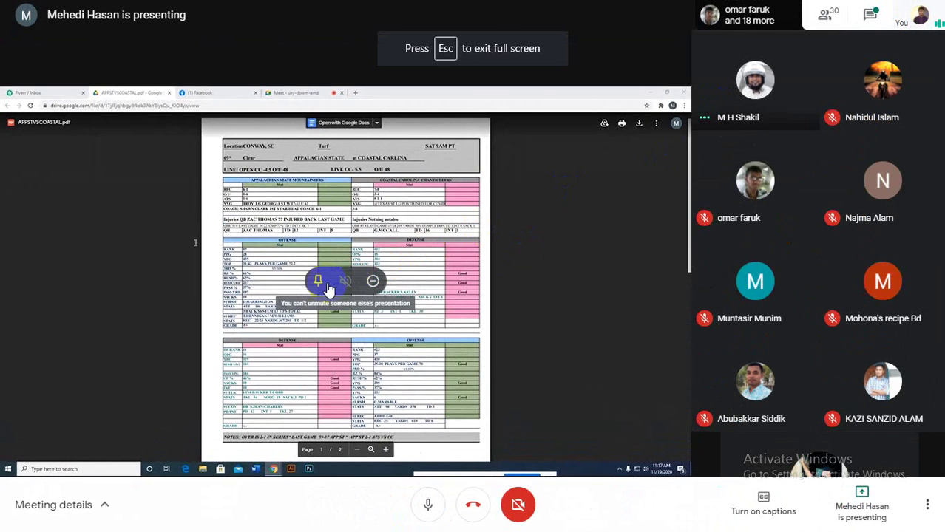
pyautogui.click(317, 281)
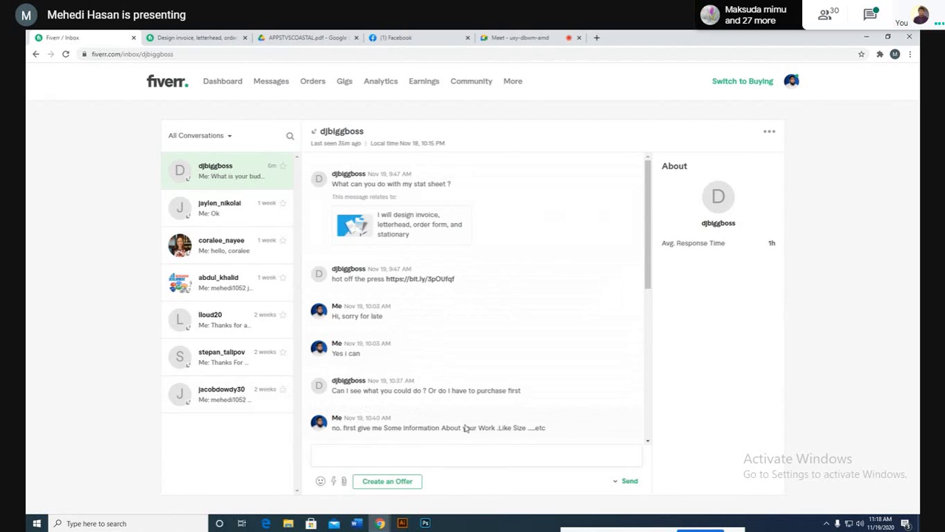
# Examine the APPSTVSCOASTAL.pdf stat sheet and the client's messages about it in the Fiverr inbox
pyautogui.click(342, 33)
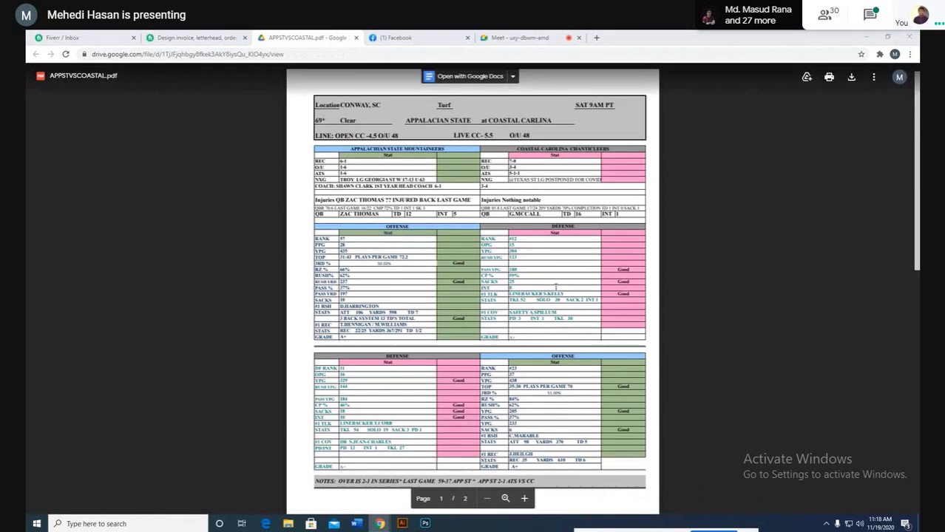
pyautogui.scroll(-2, 556, 288)
pyautogui.scroll(2, 556, 289)
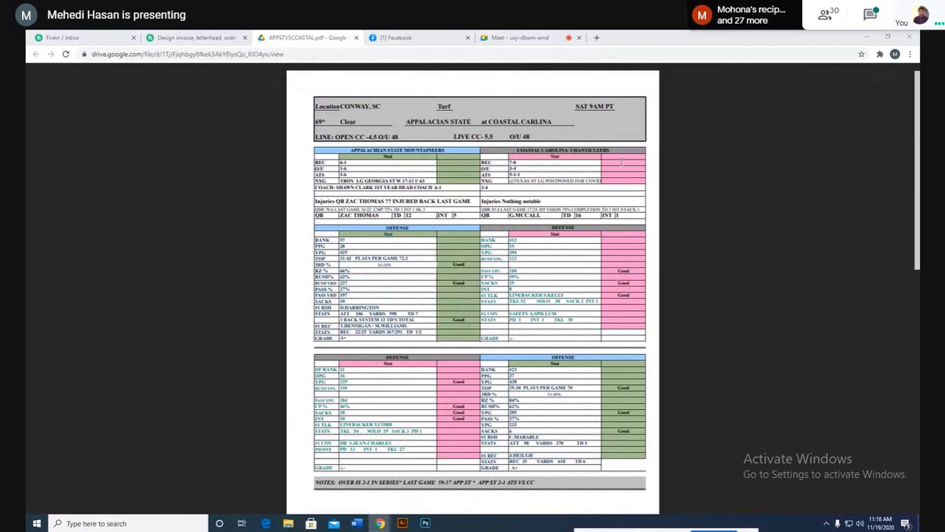
pyautogui.click(730, 190)
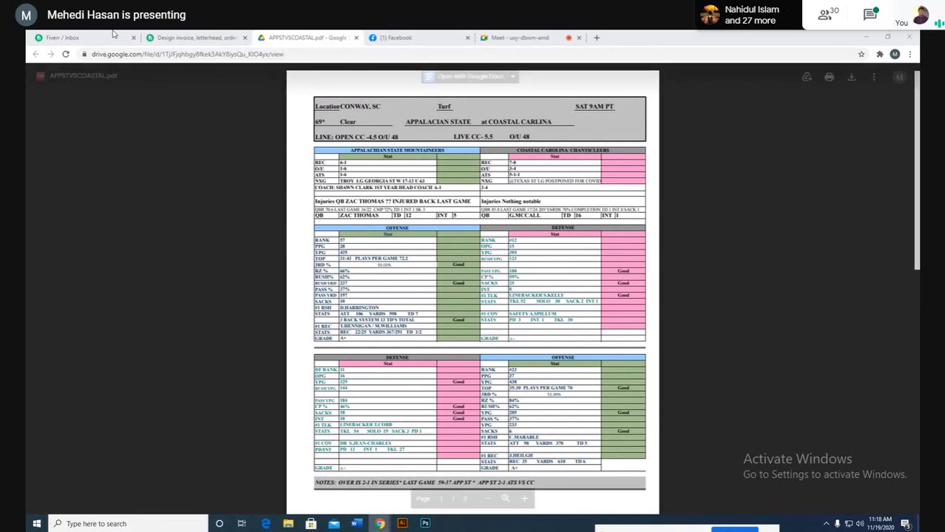
pyautogui.hotkey('ctrl', '1')
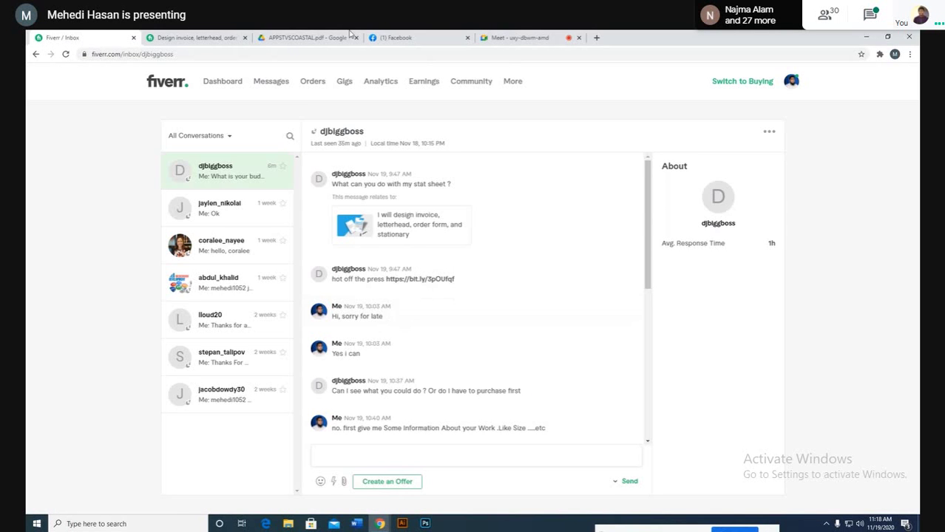
pyautogui.click(303, 38)
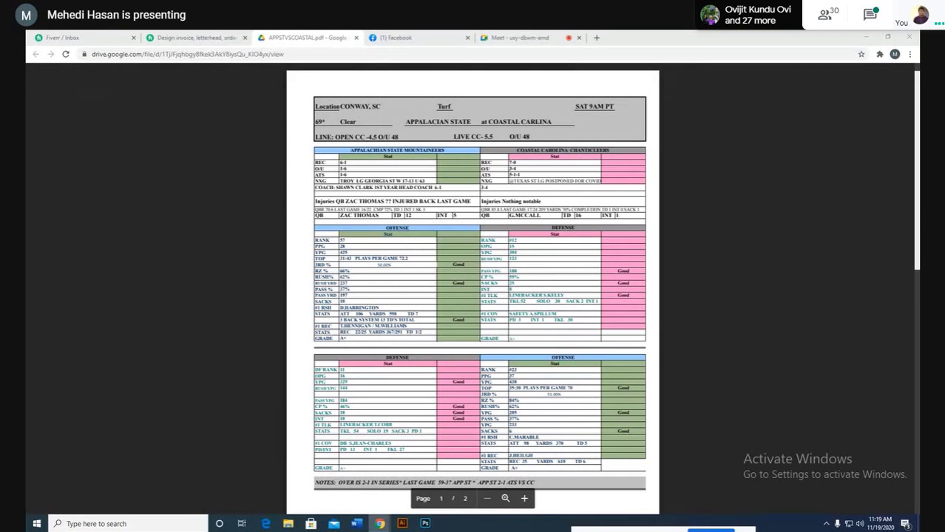
pyautogui.scroll(-2, 473, 281)
pyautogui.scroll(2, 474, 281)
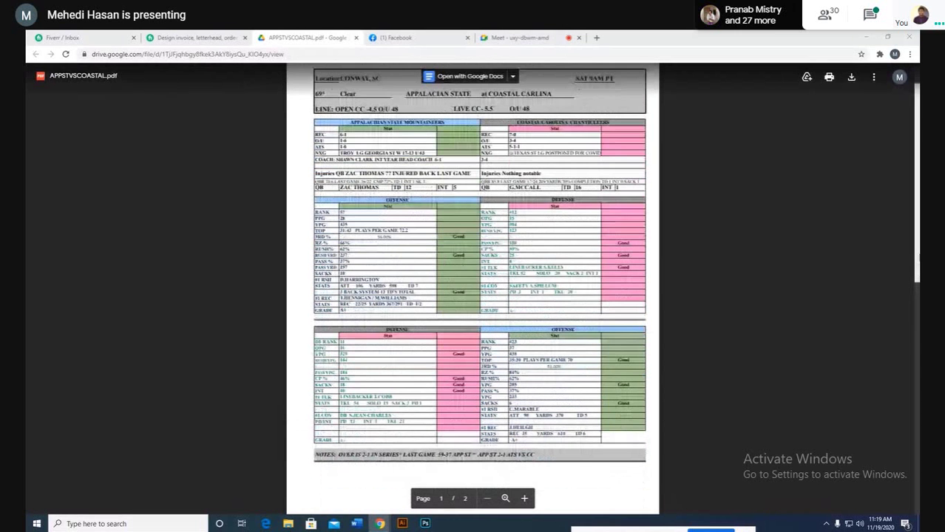
pyautogui.scroll(1, 473, 281)
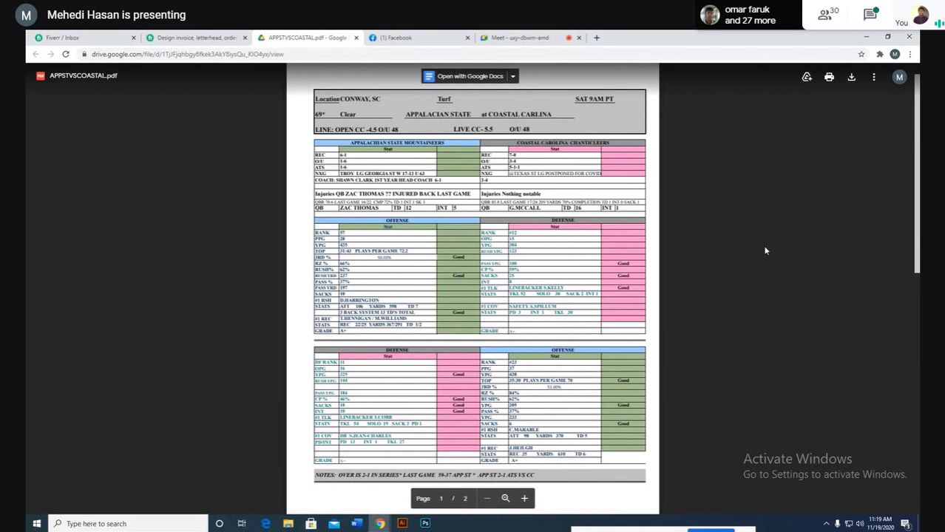
# Look back at the Fiverr gig page, and download APPSTVSCOASTAL.pdf from Google Drive and open the downloaded file
pyautogui.click(714, 525)
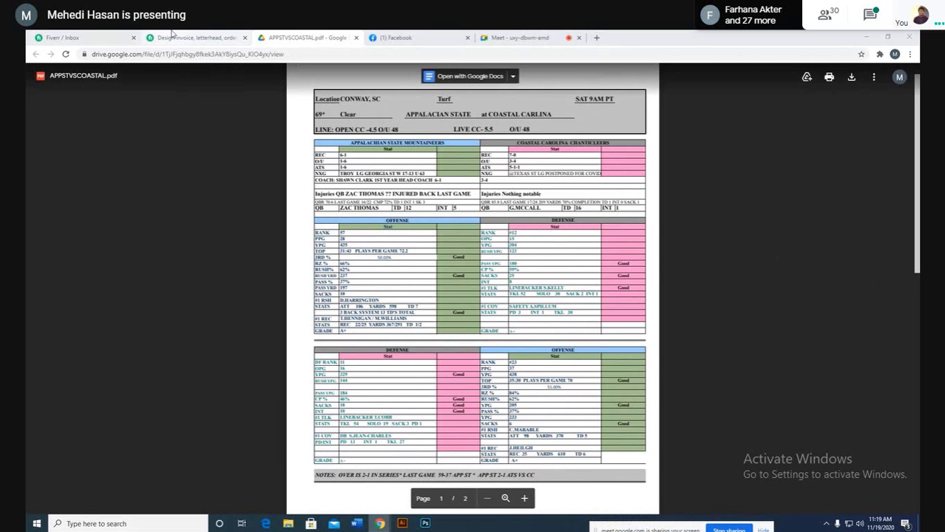
pyautogui.click(171, 34)
pyautogui.click(303, 37)
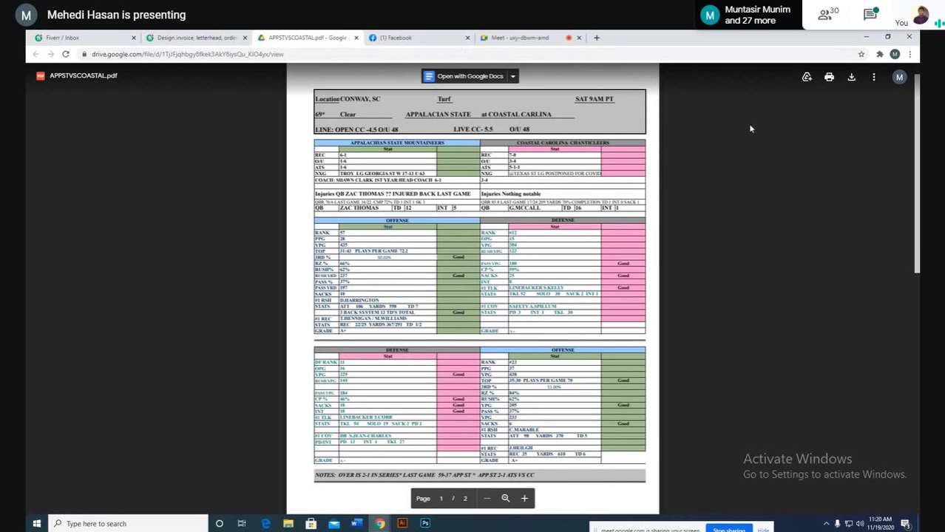
pyautogui.click(852, 78)
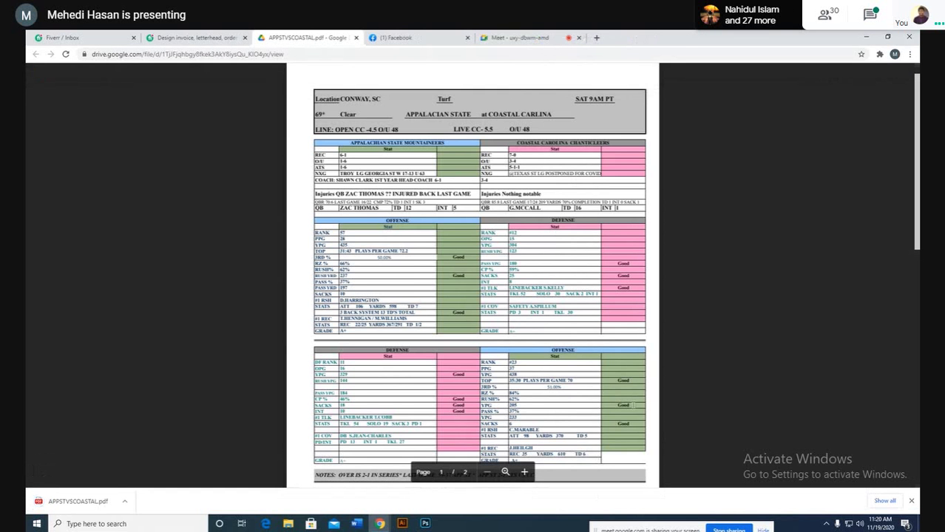
pyautogui.click(84, 501)
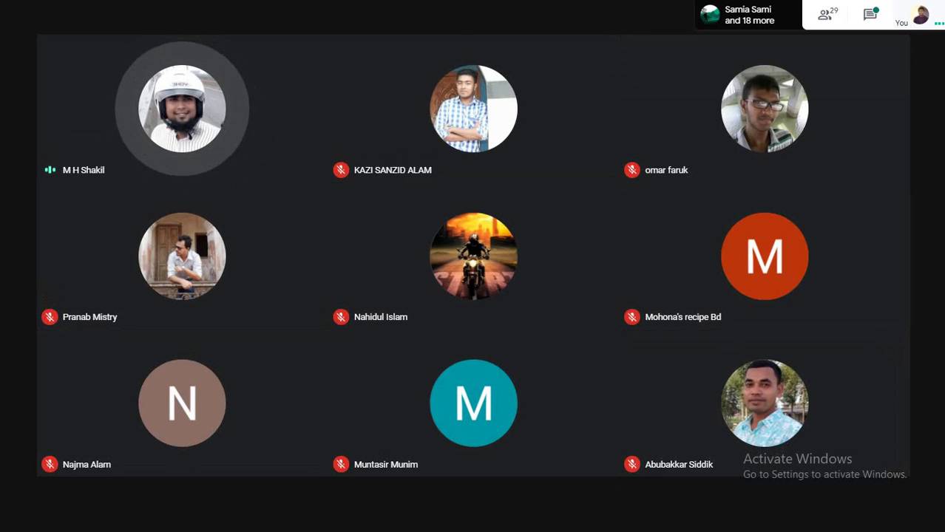
# Check the meeting's participant list, and show the new presenter's shared screen in full screen with the presentation unpinned
pyautogui.click(473, 44)
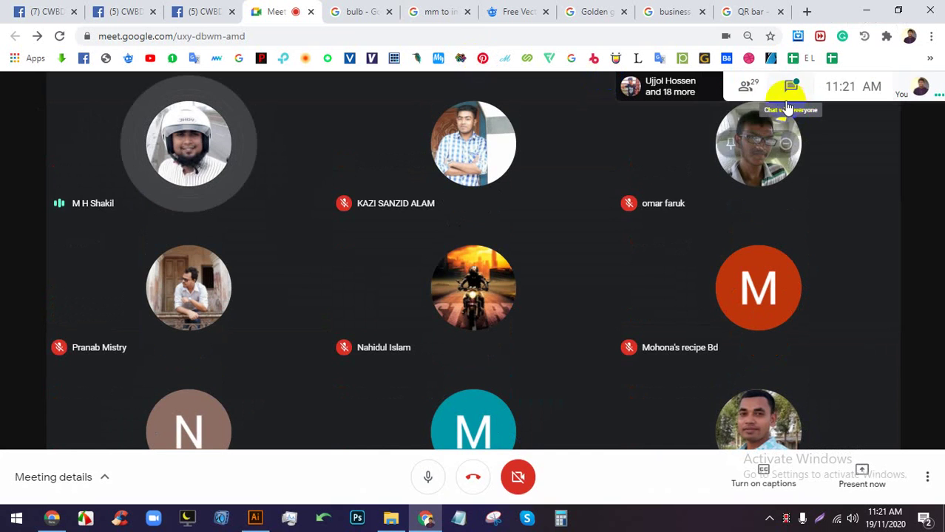
pyautogui.click(744, 86)
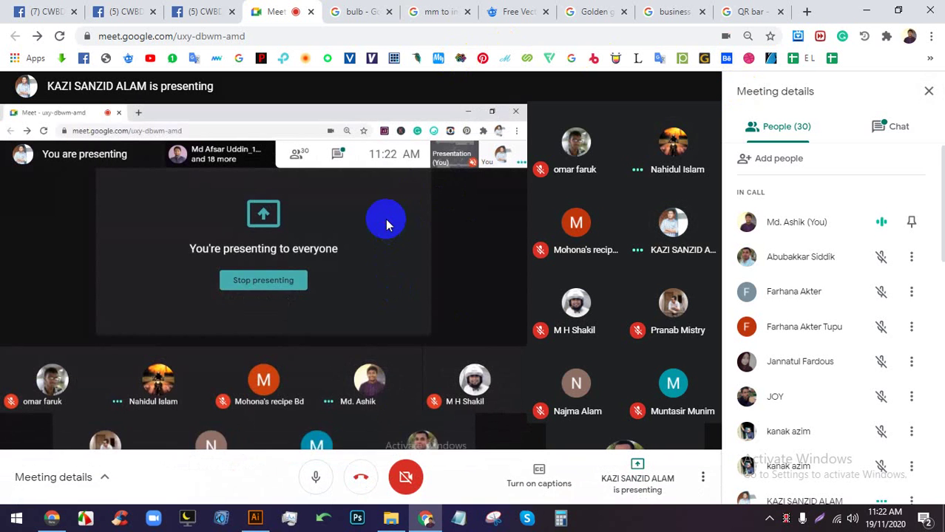
pyautogui.press('F11')
pyautogui.click(930, 24)
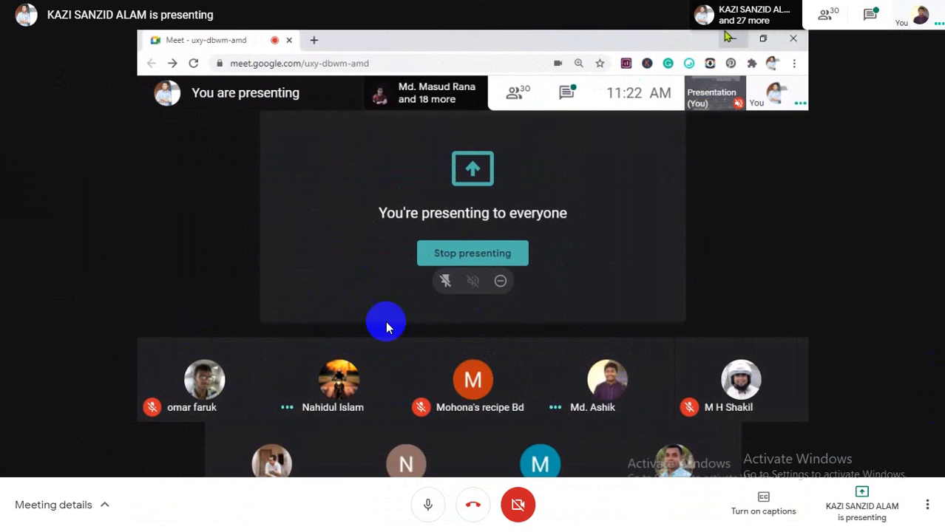
pyautogui.click(446, 281)
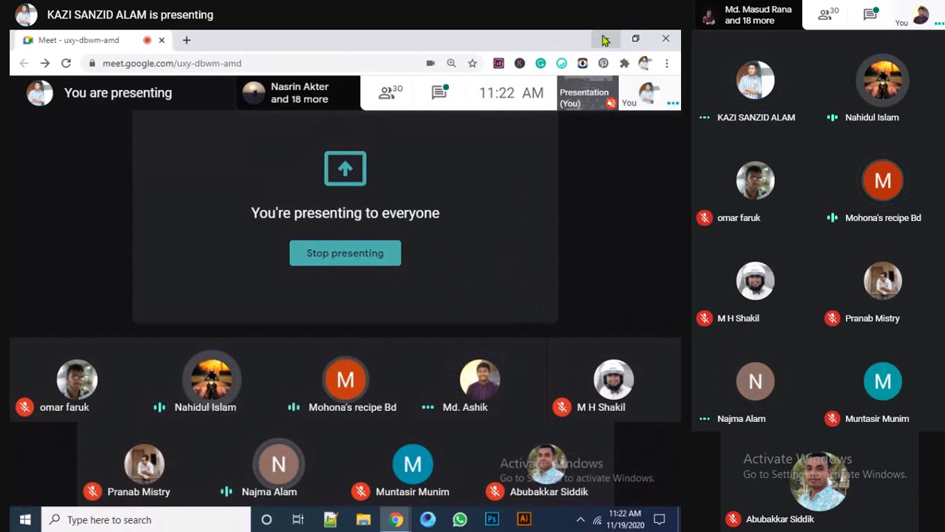
# Enter "data entry sheet" as a Google search in a new browser tab on the shared computer
pyautogui.click(607, 38)
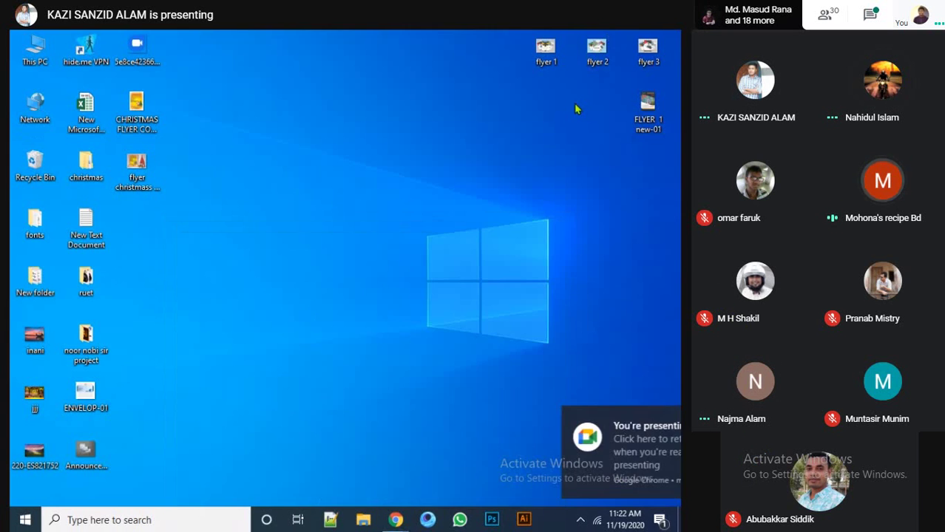
pyautogui.click(390, 509)
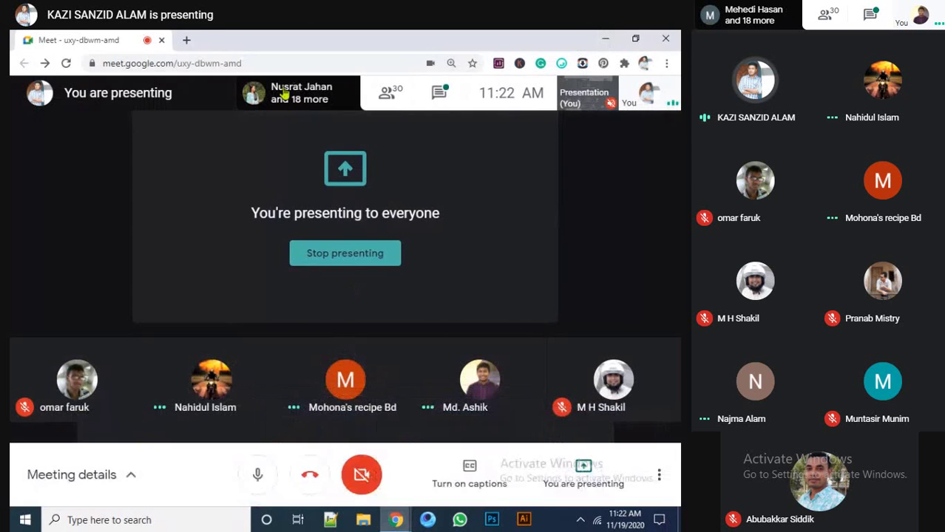
pyautogui.click(187, 41)
pyautogui.click(220, 66)
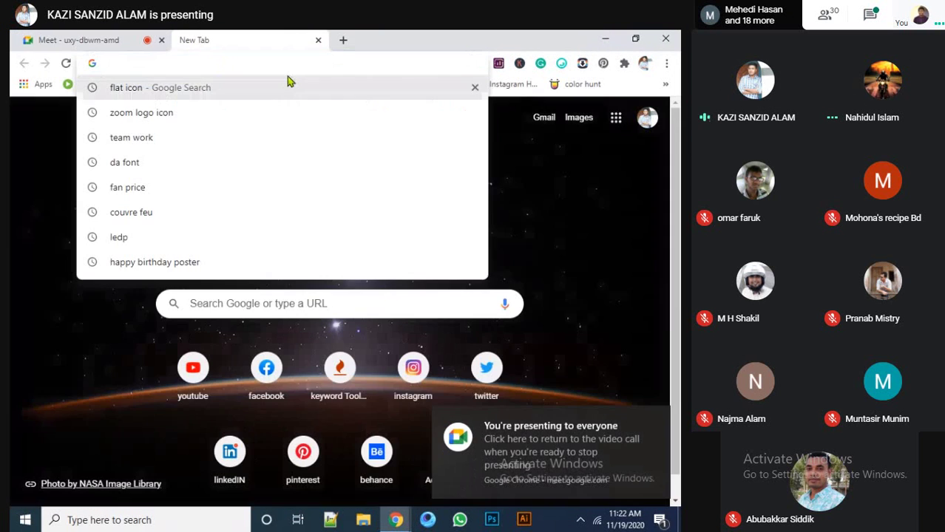
pyautogui.write('data en')
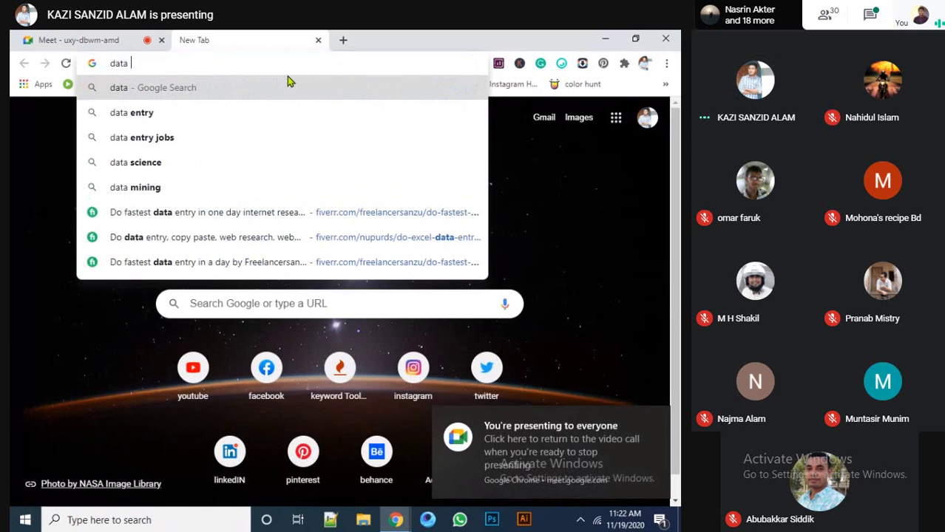
pyautogui.write('try sheet')
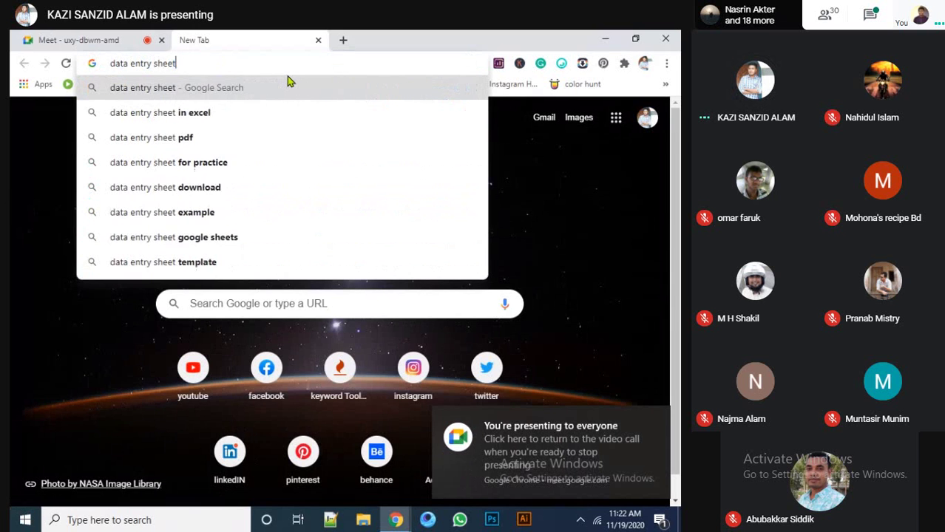
# Search Google for "data entry sheet" and show the image results
pyautogui.press('Return')
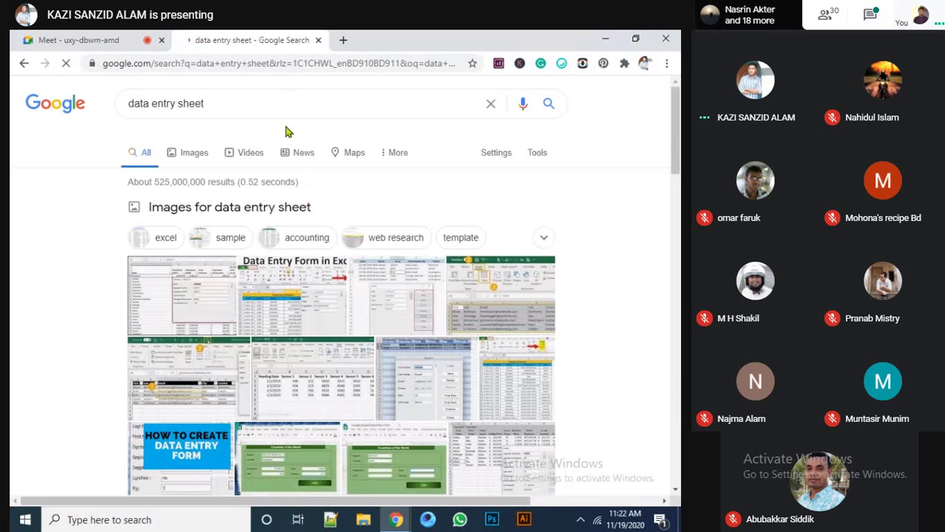
pyautogui.scroll(-2, 432, 200)
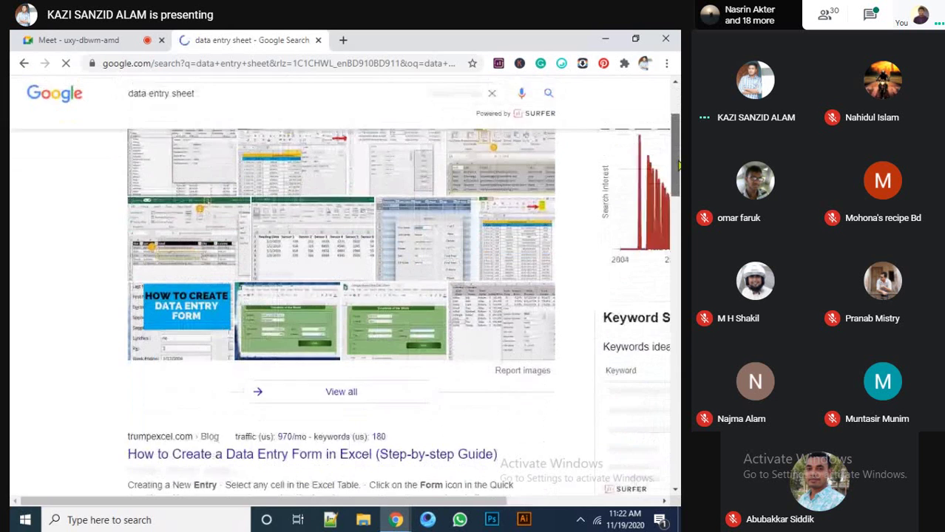
pyautogui.scroll(1, 432, 199)
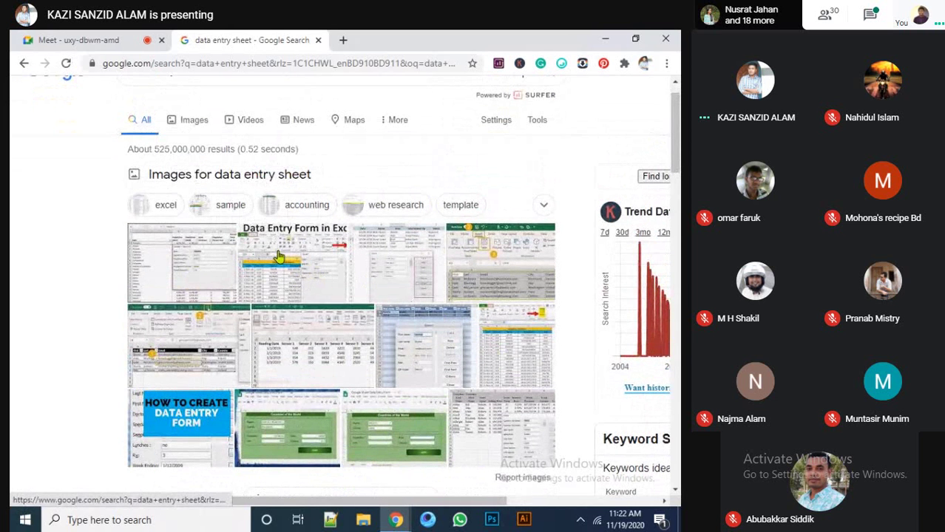
pyautogui.click(191, 121)
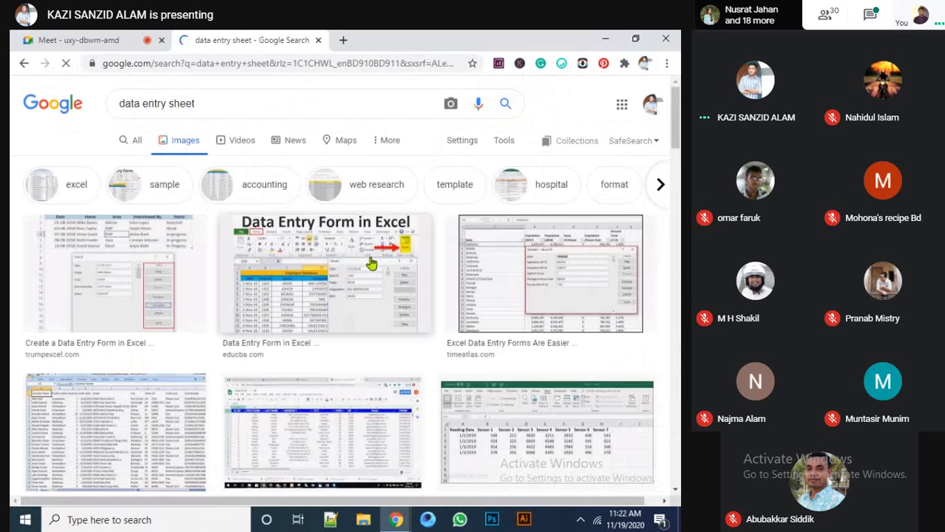
pyautogui.moveTo(673, 122); pyautogui.dragTo(652, 278)
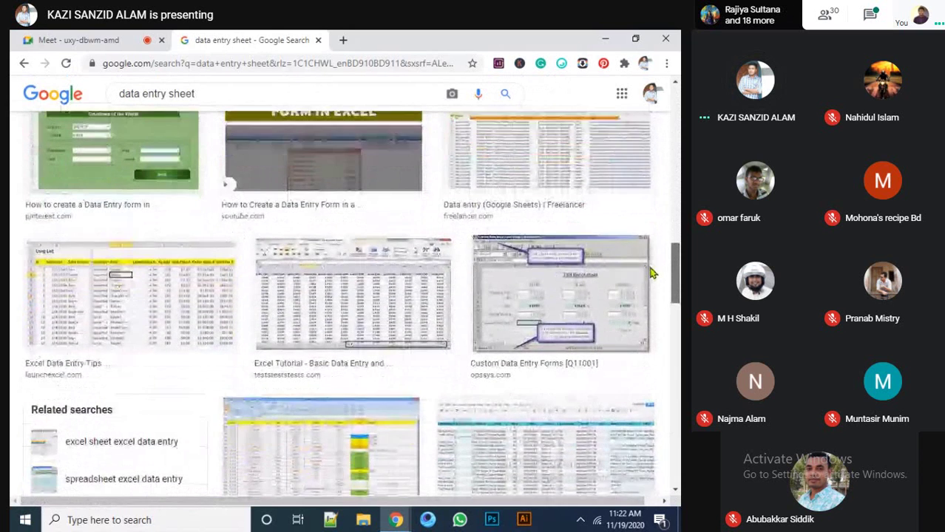
pyautogui.click(540, 440)
pyautogui.rightClick(458, 208)
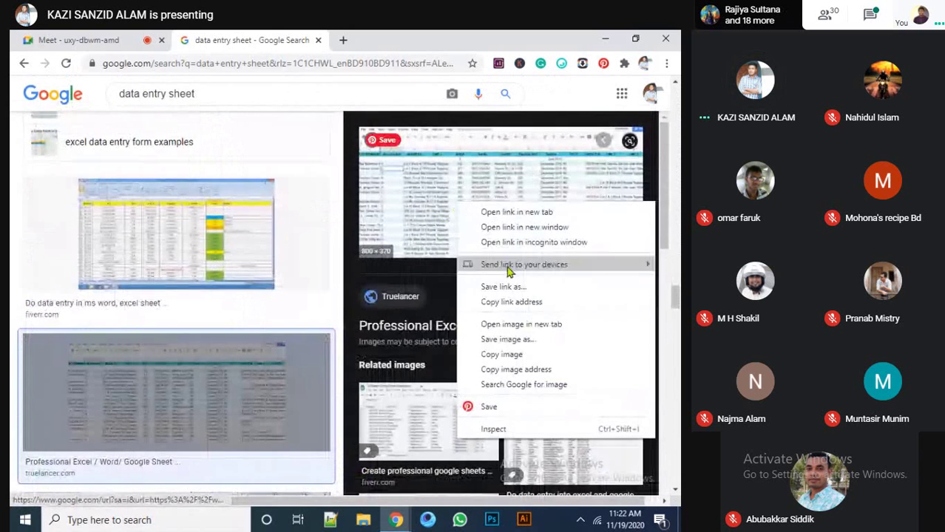
pyautogui.click(512, 341)
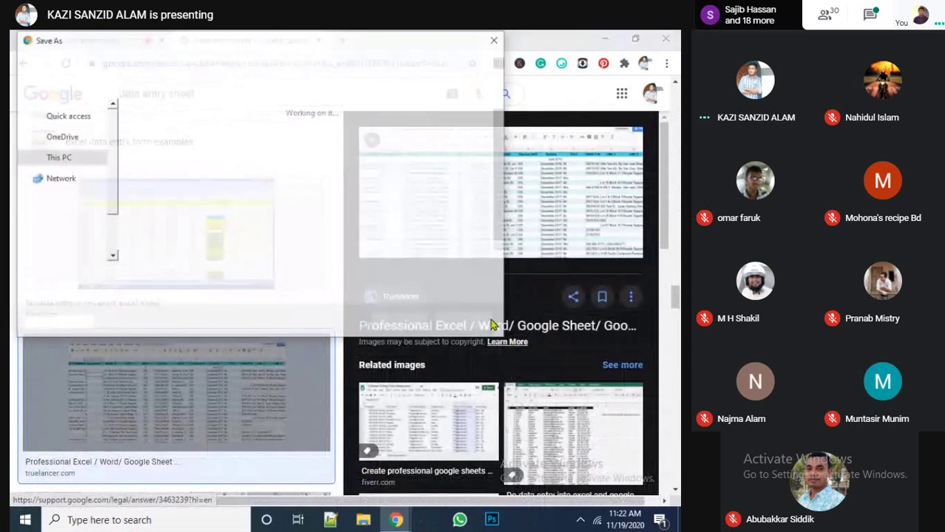
pyautogui.click(497, 39)
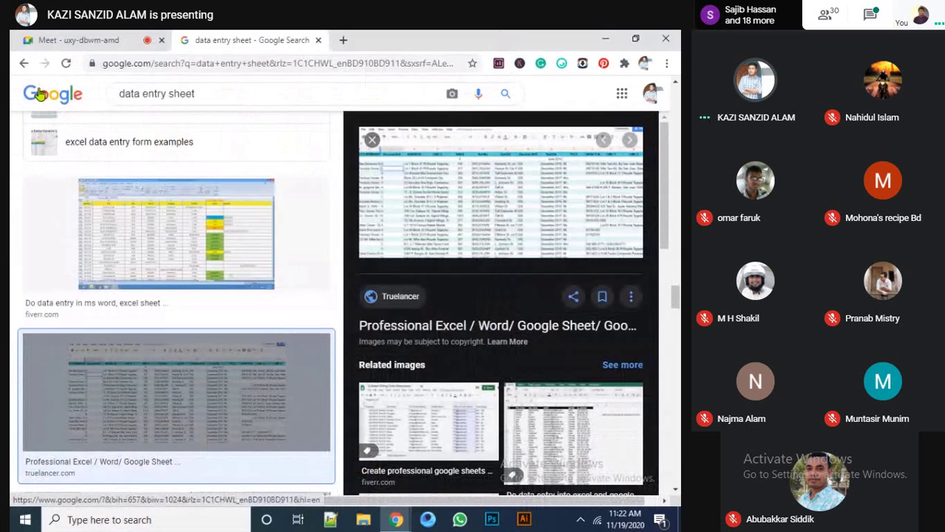
pyautogui.scroll(-5, 370, 296)
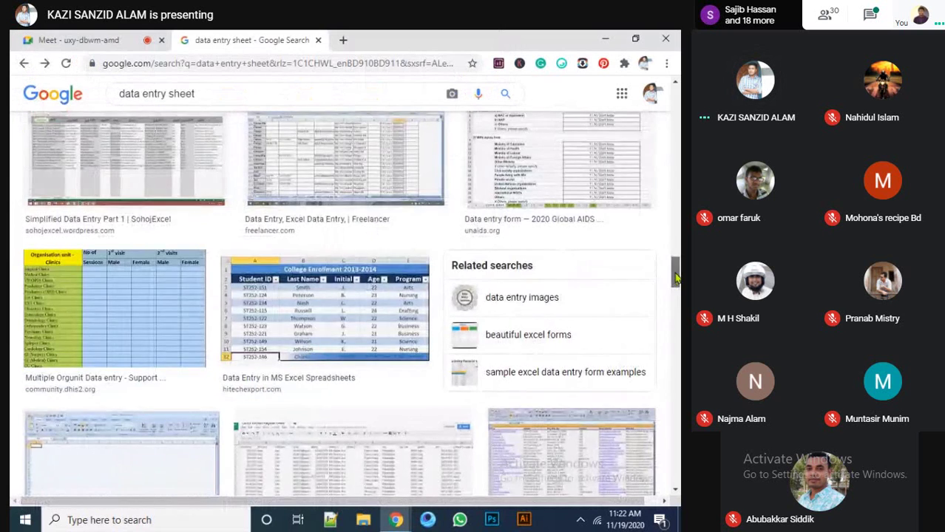
pyautogui.scroll(-10, 614, 275)
pyautogui.scroll(10, 540, 228)
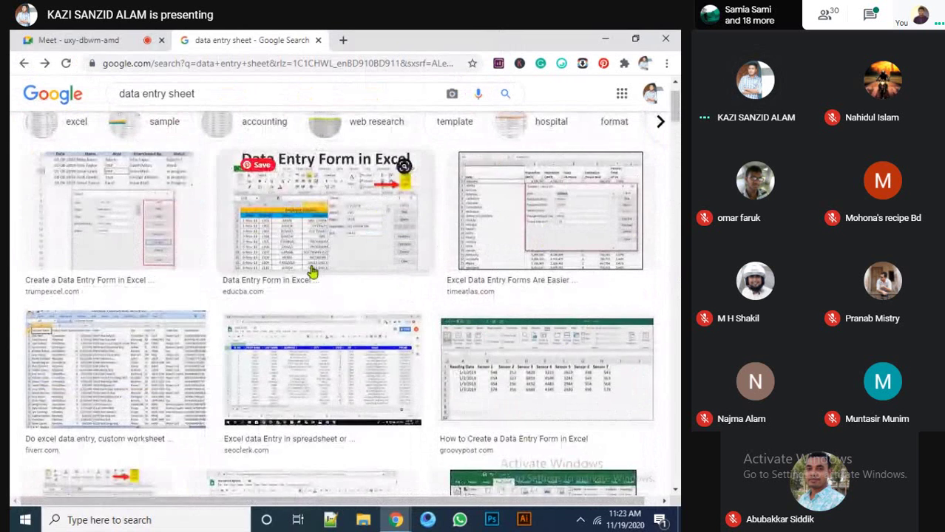
pyautogui.click(360, 217)
pyautogui.rightClick(509, 214)
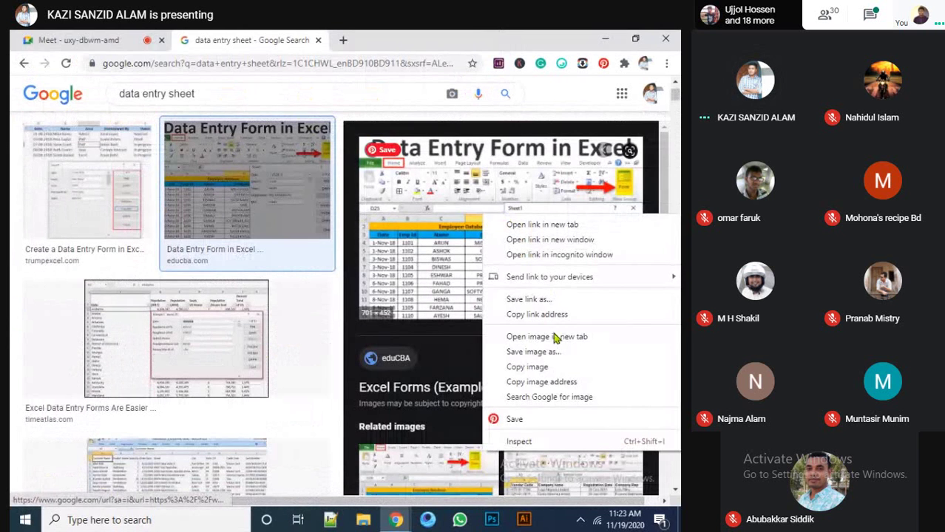
pyautogui.click(545, 354)
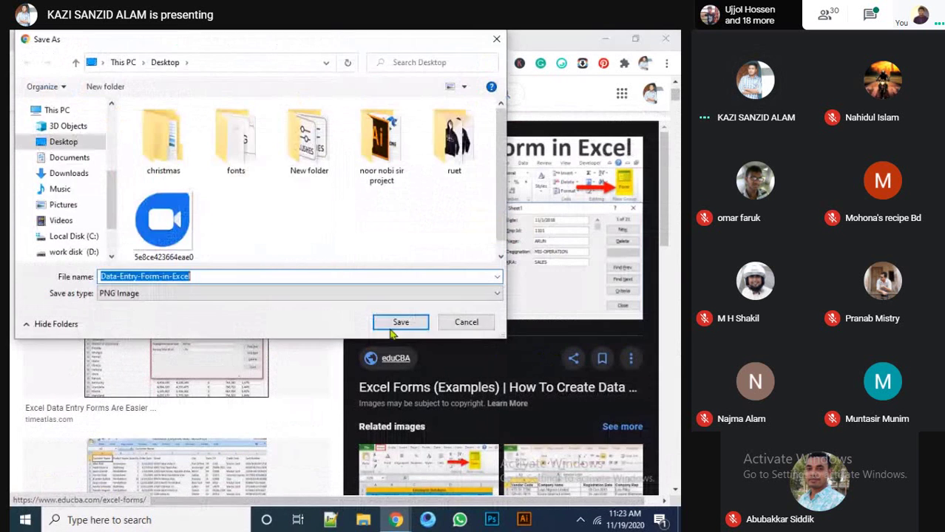
pyautogui.click(466, 323)
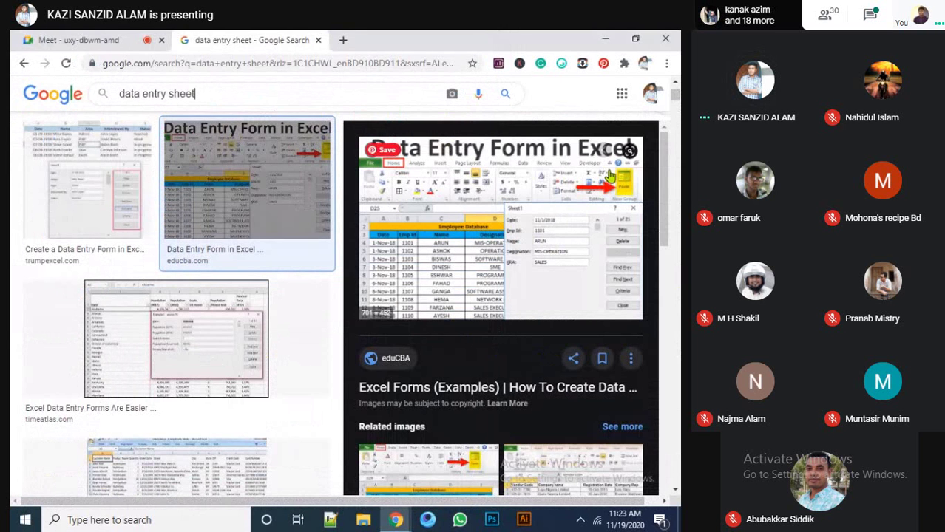
pyautogui.scroll(2, 674, 162)
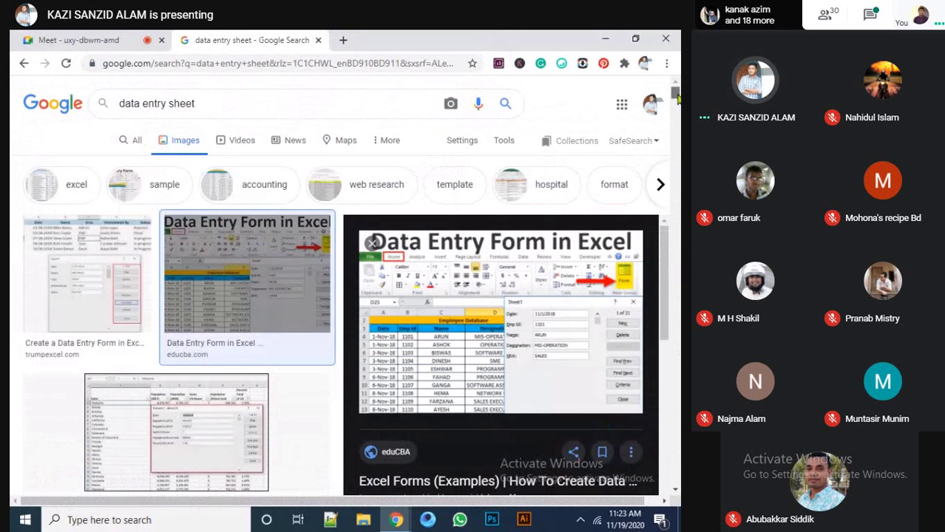
pyautogui.click(23, 63)
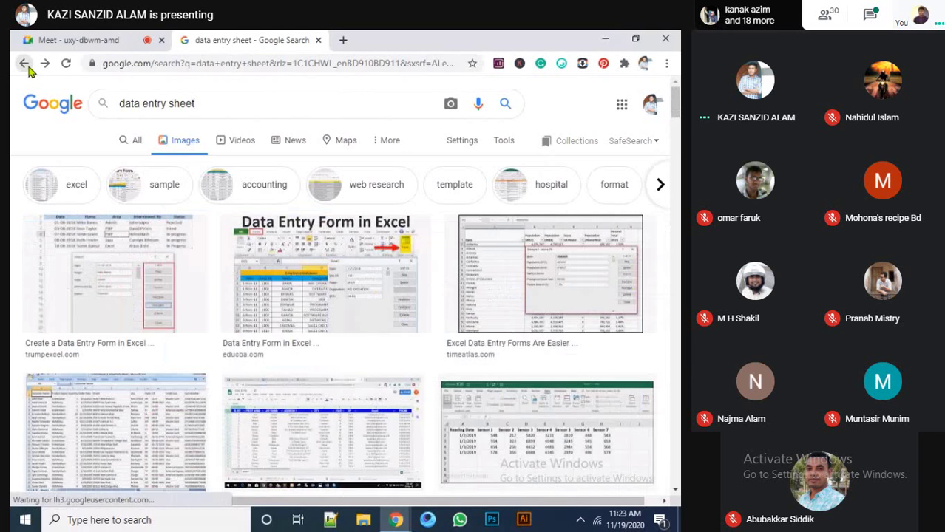
# Save the eduCBA "Data Entry Form in Excel" image to the Desktop as the PNG file Data-Entry-Form-in-Excel
pyautogui.click(326, 281)
pyautogui.rightClick(481, 232)
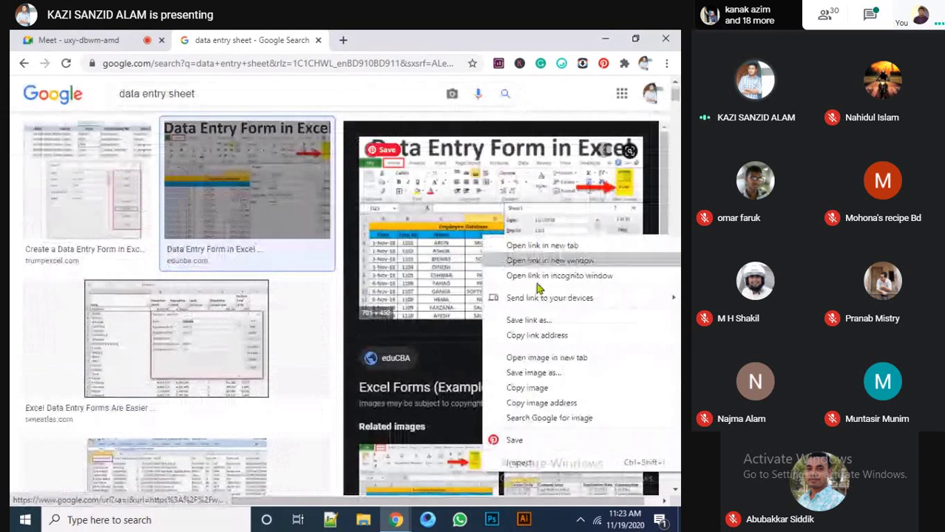
pyautogui.click(544, 378)
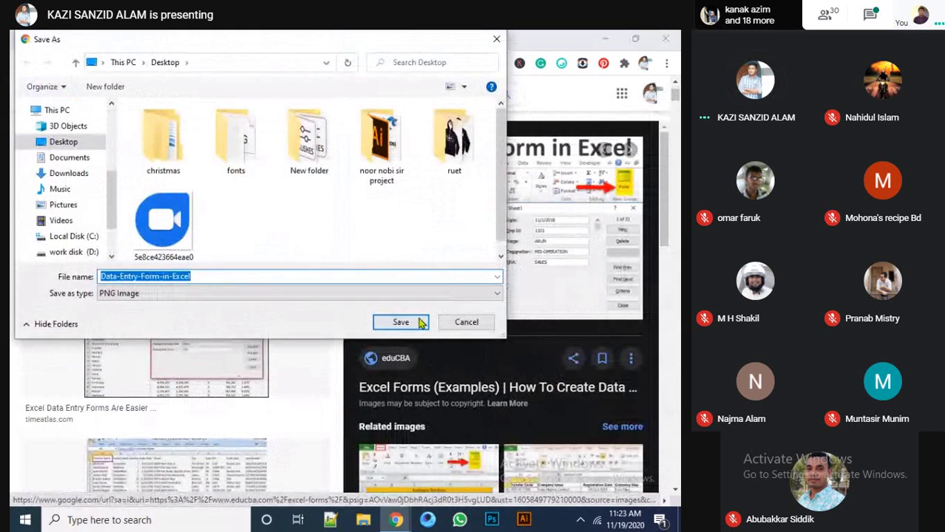
pyautogui.click(418, 322)
# Check the desktop for the saved data entry form image
pyautogui.press('super+d')
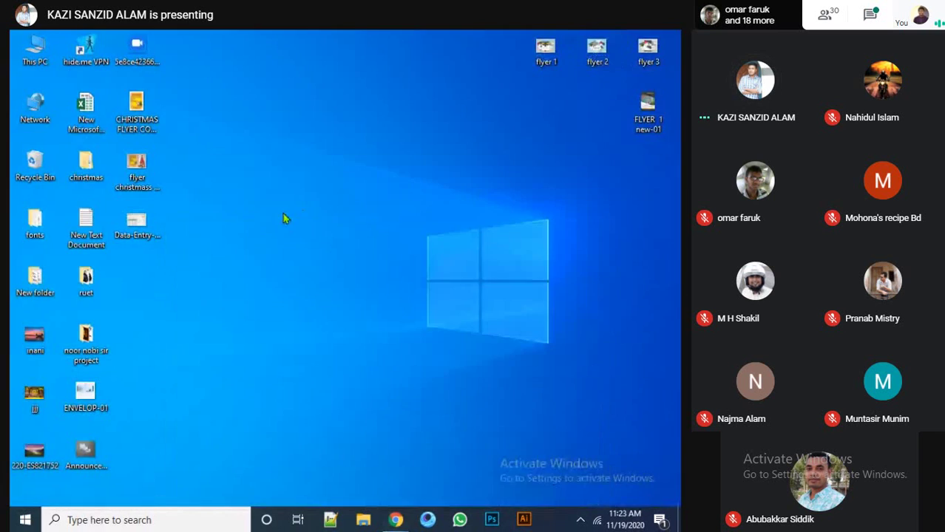
pyautogui.rightClick(283, 218)
pyautogui.click(322, 246)
pyautogui.click(525, 520)
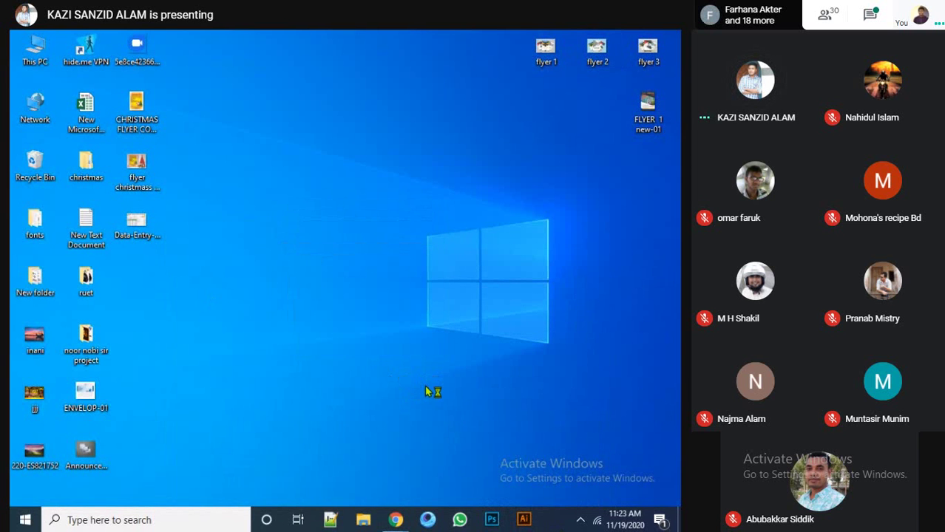
# Switch back to Chrome and search Google for "png to word" in a new tab
pyautogui.click(396, 520)
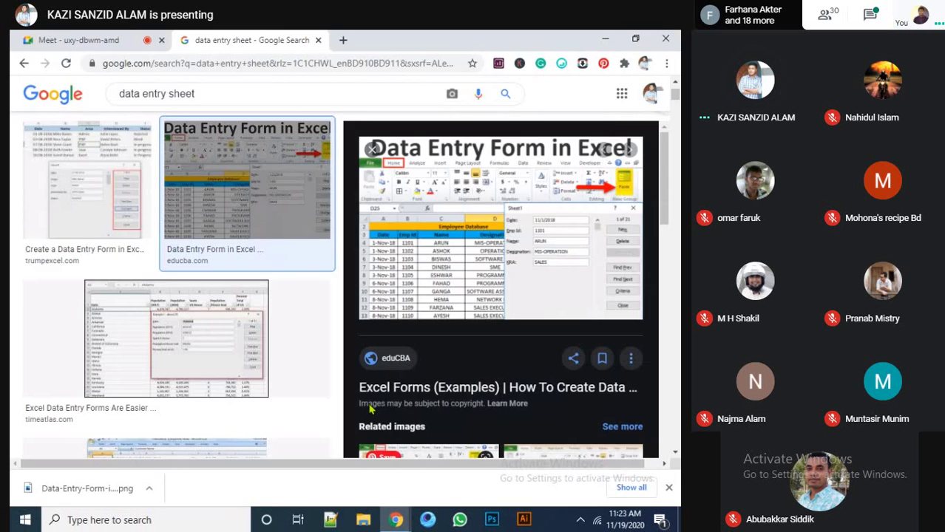
pyautogui.click(343, 40)
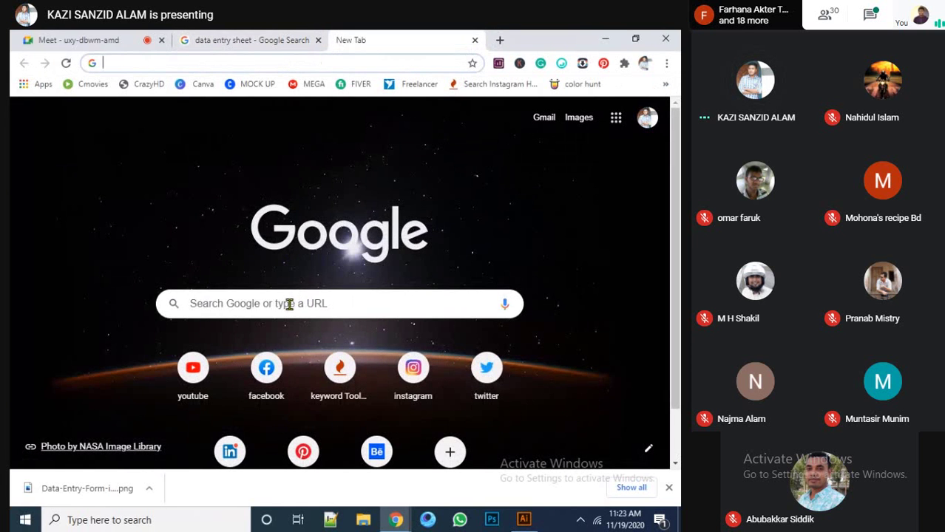
pyautogui.click(289, 304)
pyautogui.write('png')
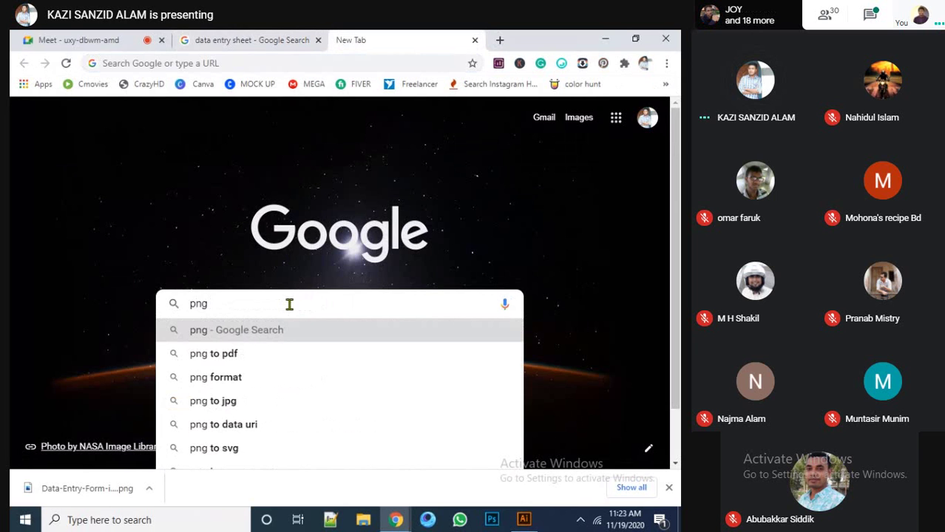
pyautogui.write(' ti')
pyautogui.press('BackSpace')
pyautogui.write('o ')
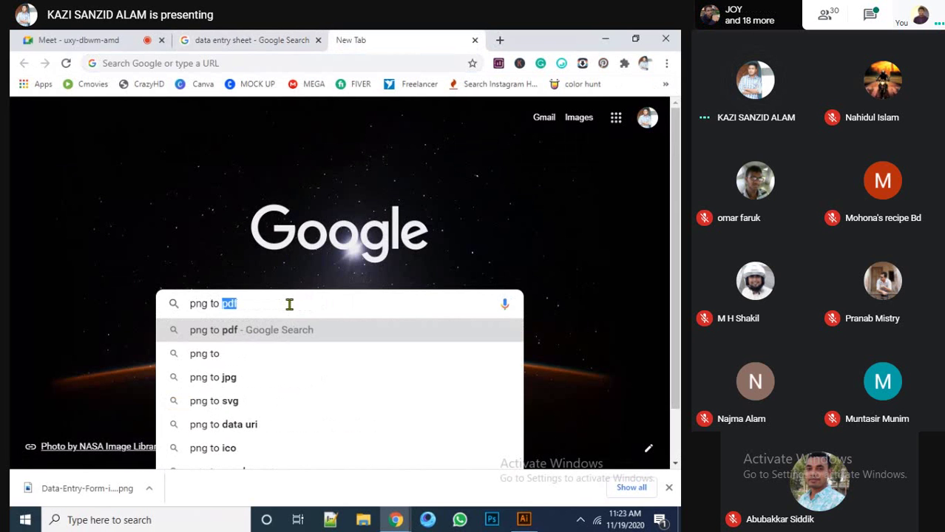
pyautogui.write('word')
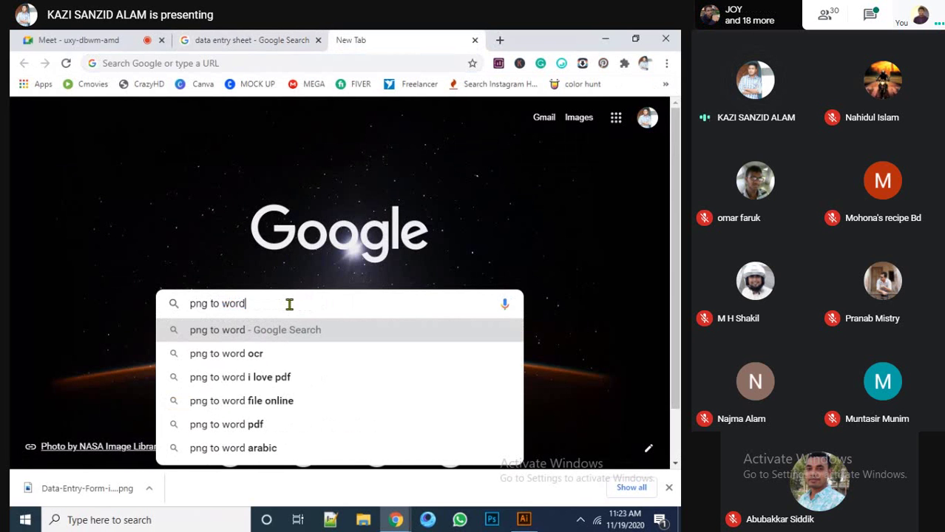
pyautogui.press('Return')
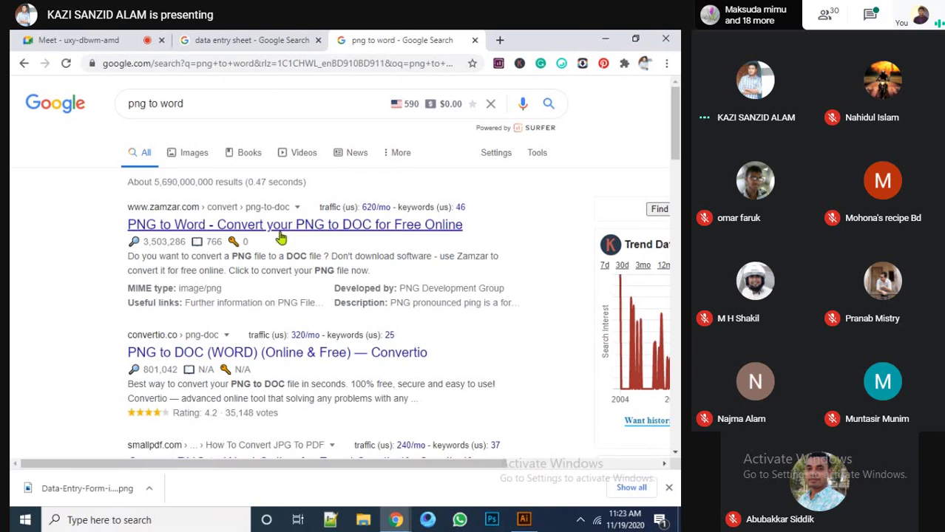
# Open Convertio's PNG to DOC converter from the results and add the Data-Entry-Form-in-Excel image from the Desktop
pyautogui.click(230, 354)
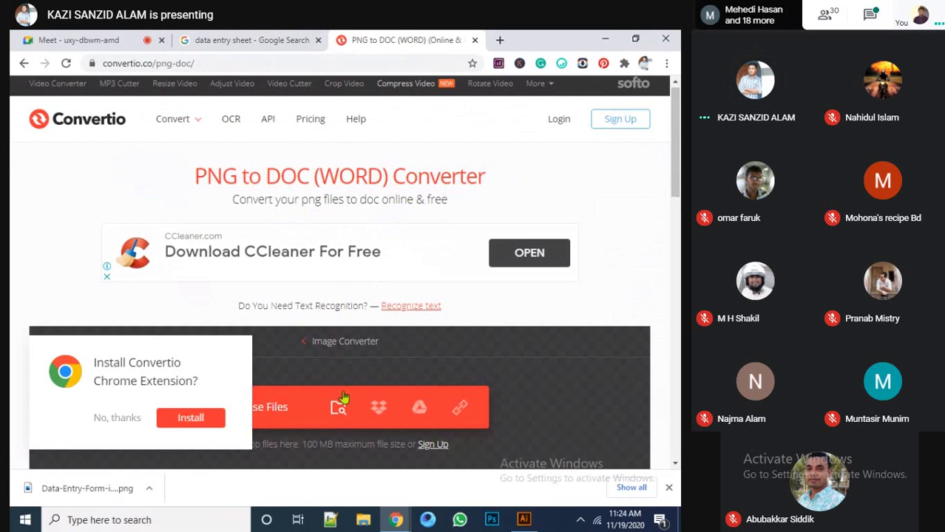
pyautogui.click(120, 419)
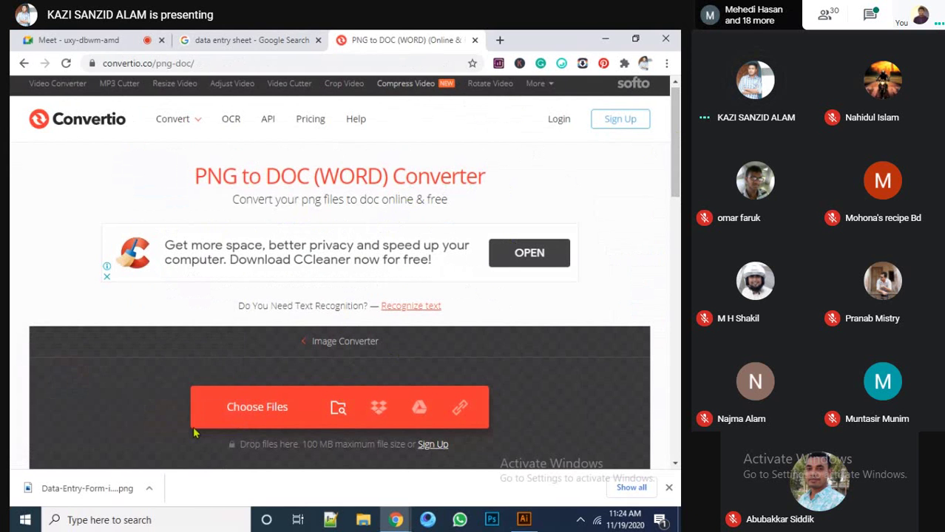
pyautogui.click(303, 406)
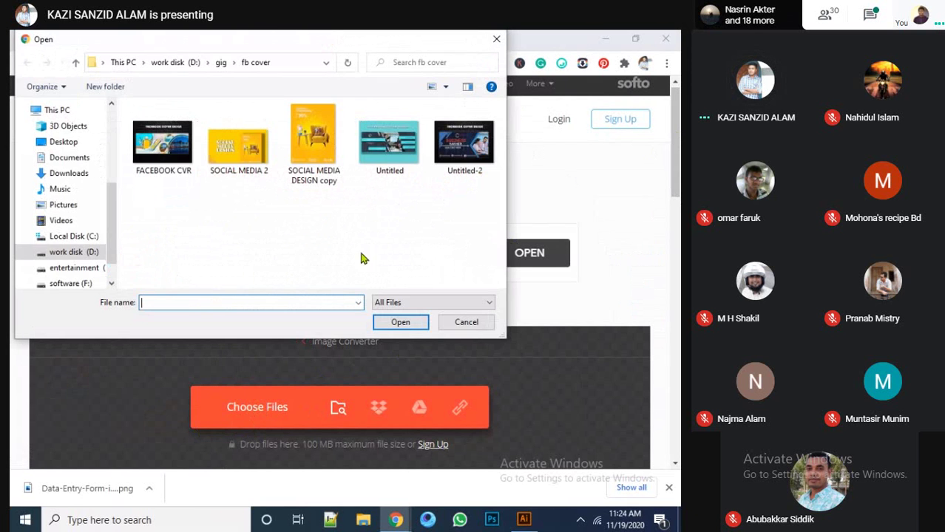
pyautogui.click(63, 142)
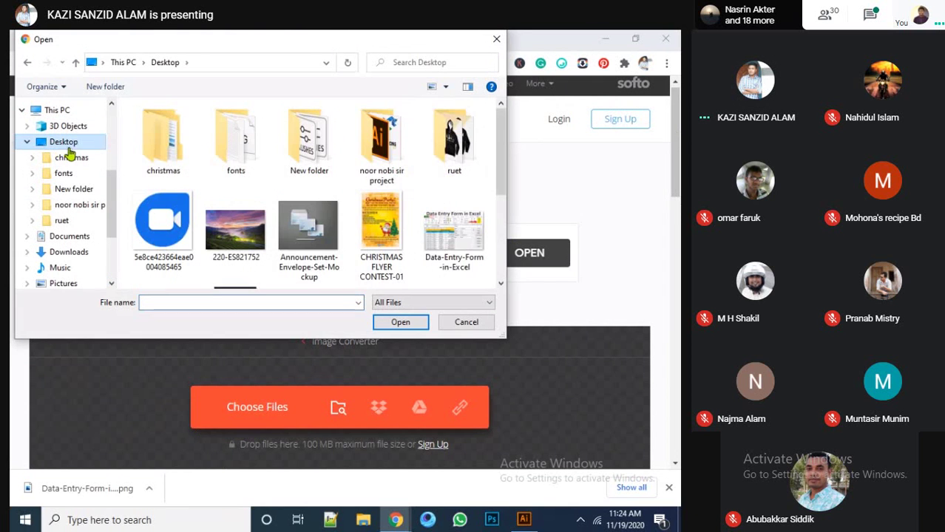
pyautogui.scroll(-2, 495, 135)
pyautogui.click(452, 139)
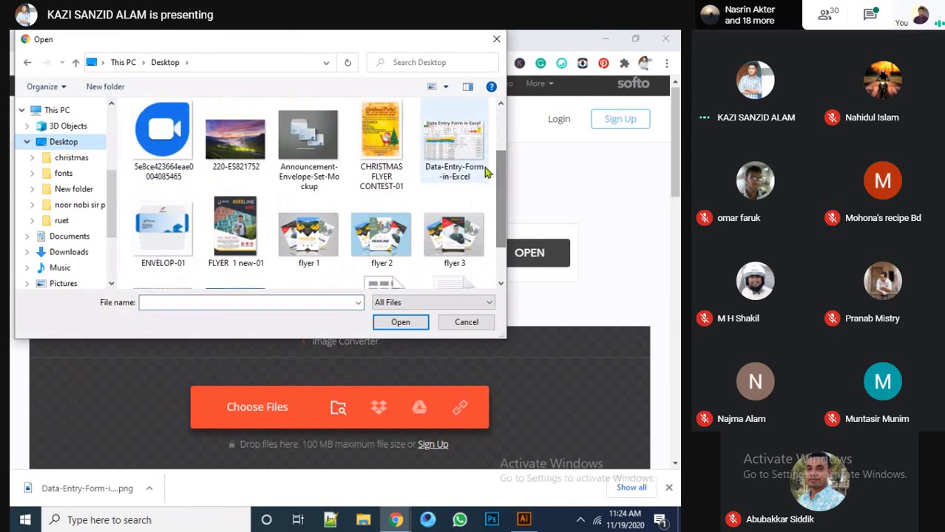
pyautogui.click(409, 318)
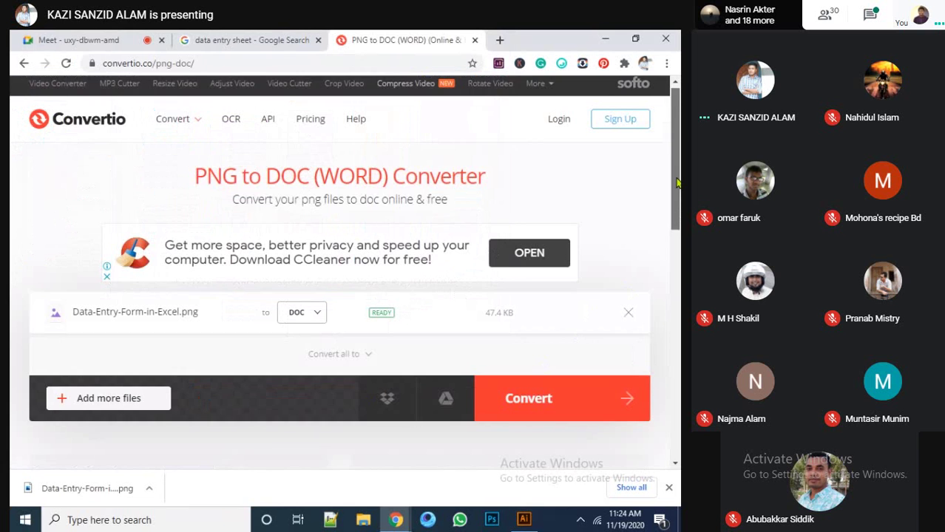
# Convert Data-Entry-Form-in-Excel.png to DOC and download the converted file
pyautogui.scroll(-1, 677, 199)
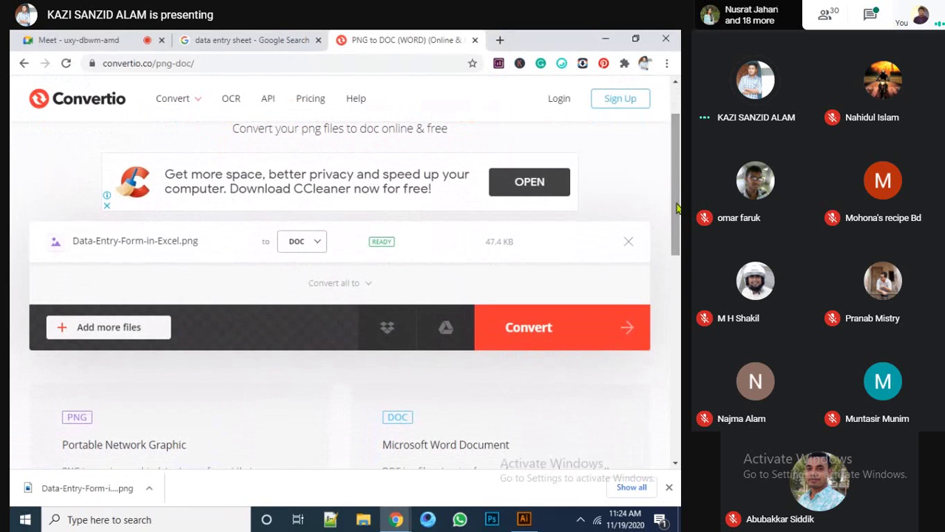
pyautogui.click(550, 340)
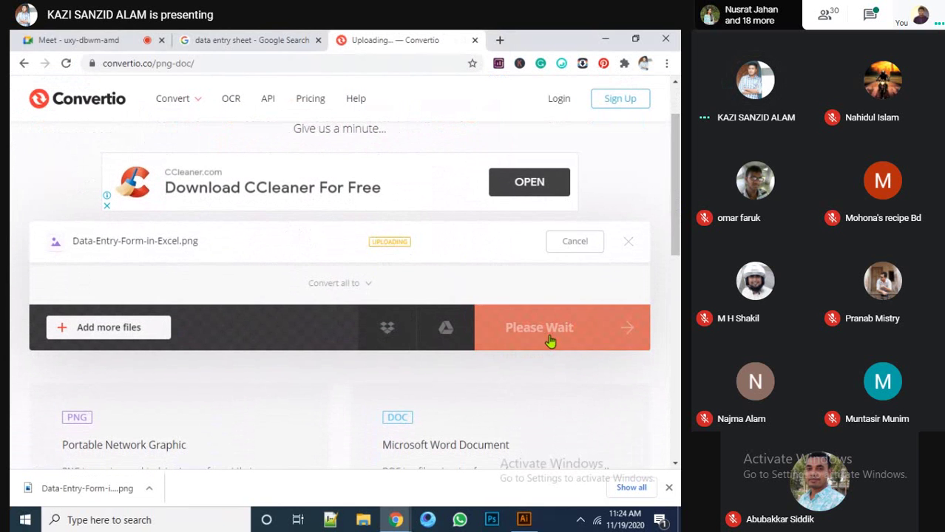
pyautogui.scroll(-1, 679, 238)
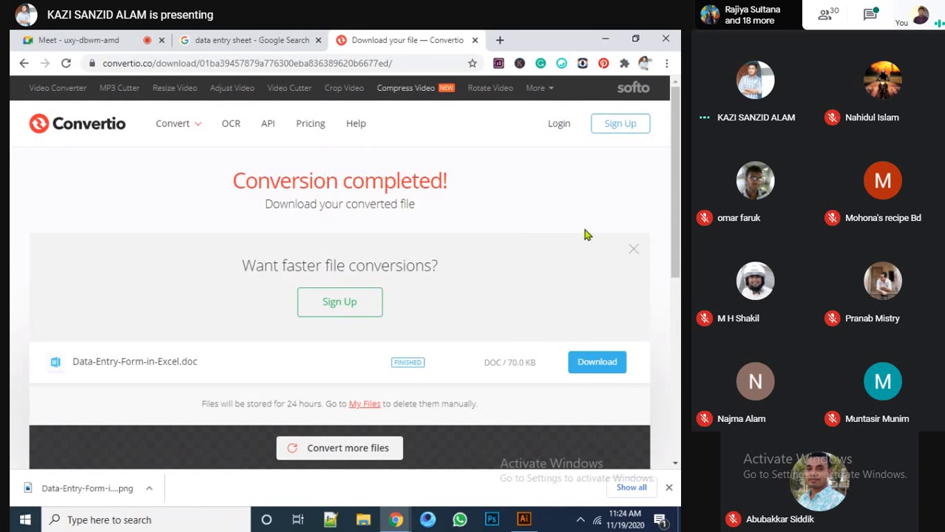
pyautogui.click(586, 372)
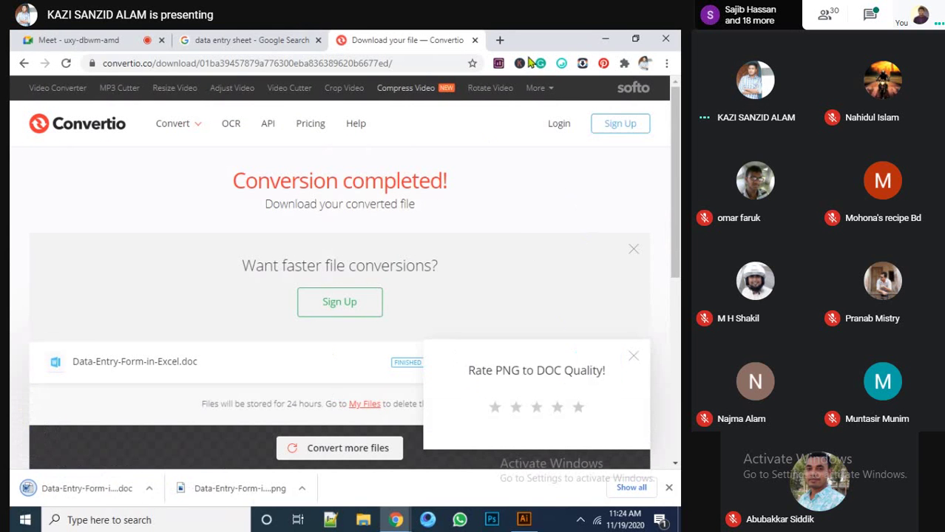
# Open the converted Data-Entry-Form-in-Excel document from the Downloads folder in Word, dismiss the activation wizard and enable editing
pyautogui.click(603, 39)
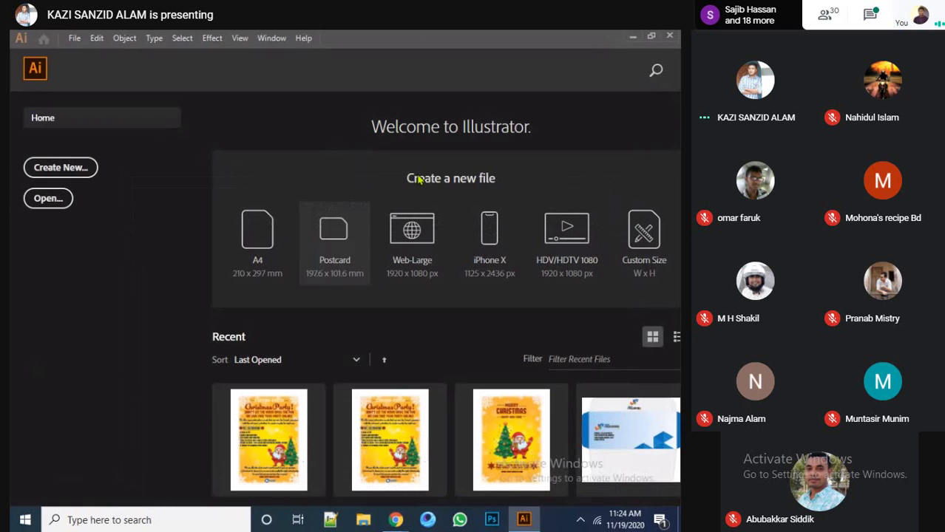
pyautogui.click(632, 36)
pyautogui.doubleClick(36, 50)
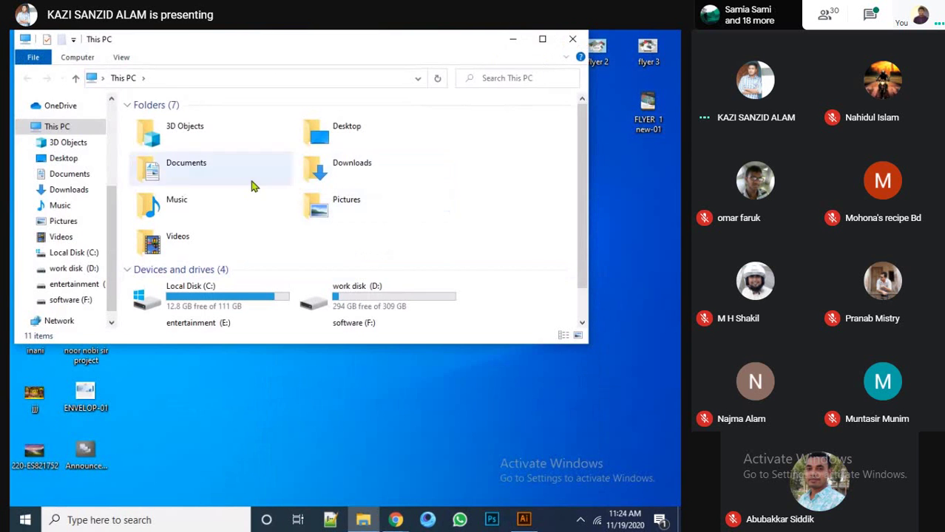
pyautogui.doubleClick(320, 163)
pyautogui.doubleClick(190, 138)
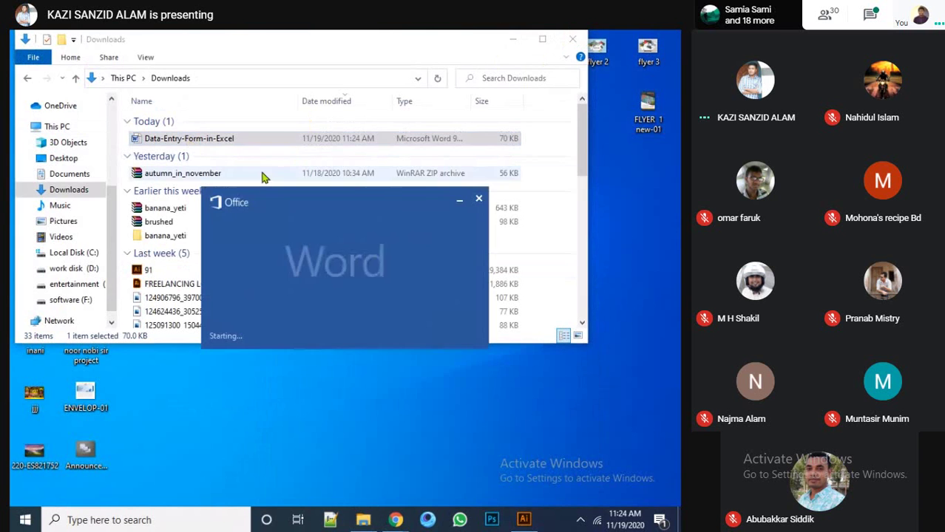
pyautogui.click(512, 39)
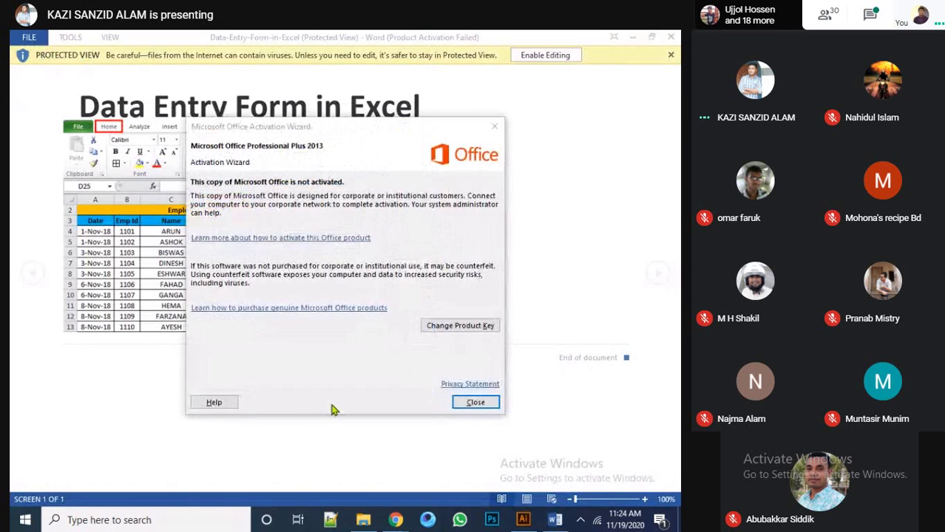
pyautogui.click(475, 402)
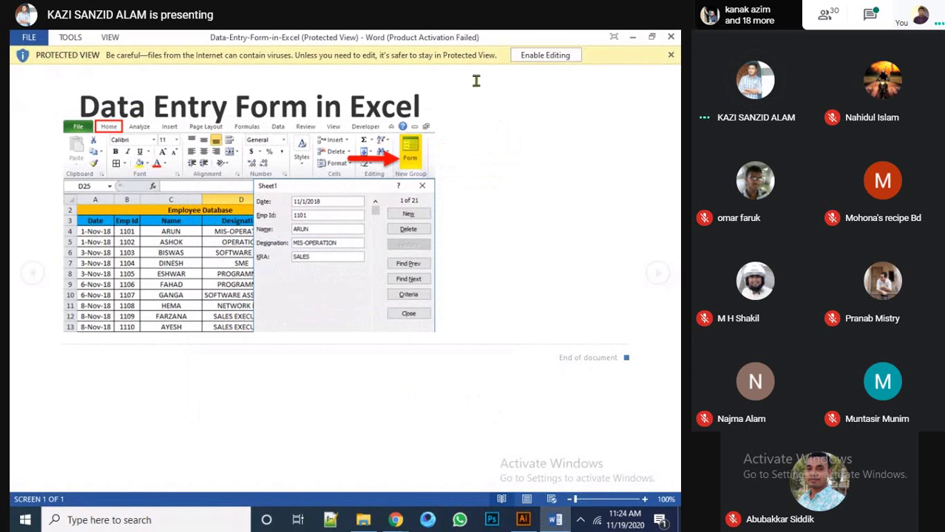
pyautogui.click(545, 56)
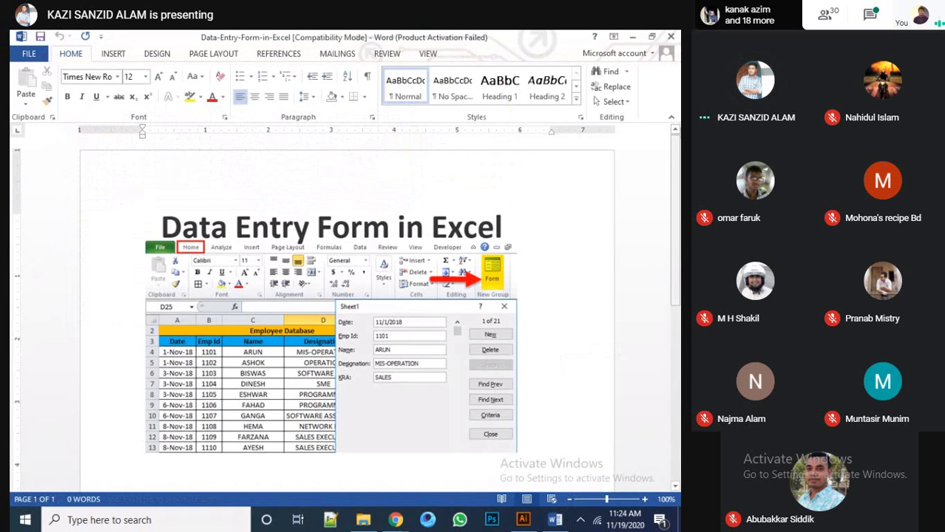
# Check whether the content of the converted Word document is editable text or just an embedded picture
pyautogui.scroll(-3, 674, 161)
pyautogui.click(390, 231)
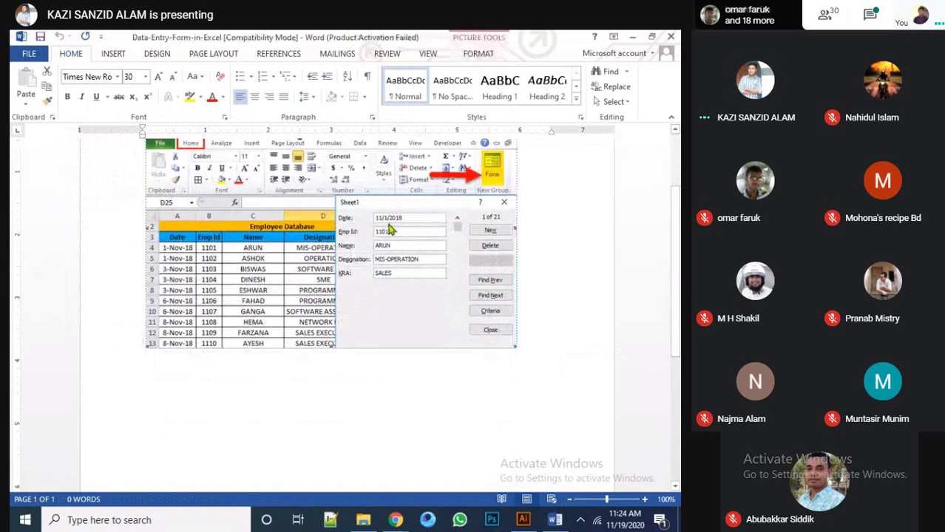
pyautogui.moveTo(352, 235); pyautogui.dragTo(347, 264)
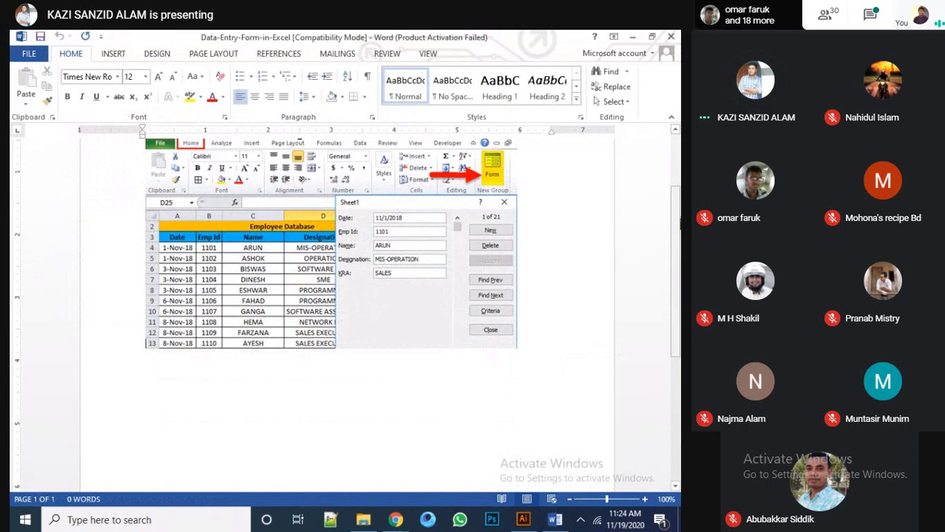
pyautogui.scroll(3, 584, 239)
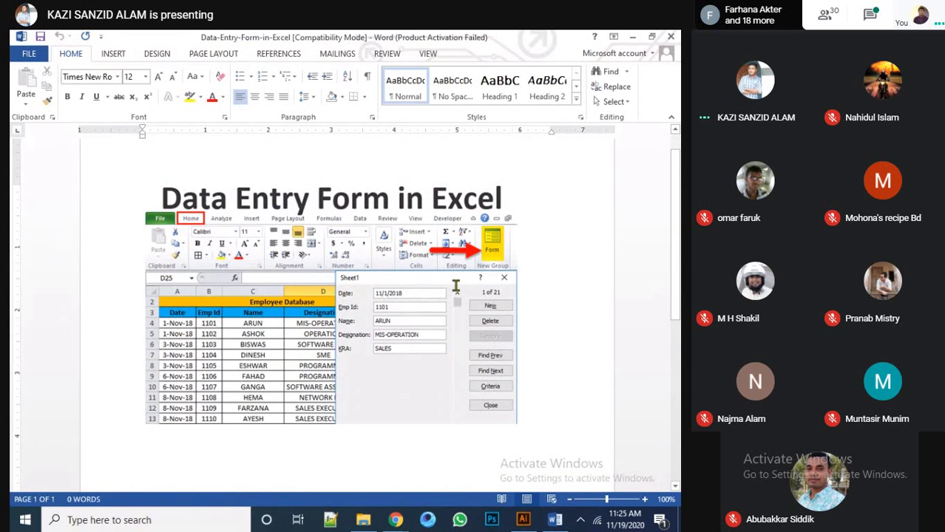
pyautogui.rightClick(380, 246)
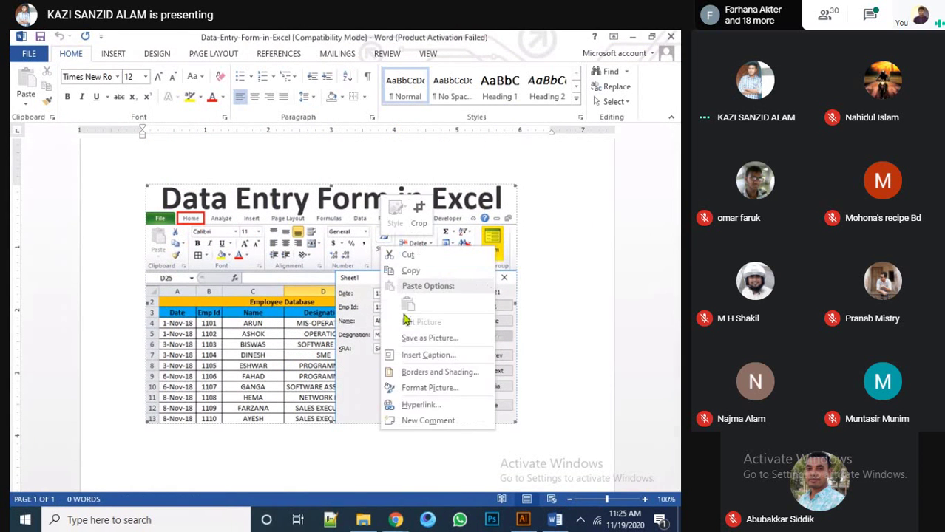
pyautogui.click(329, 294)
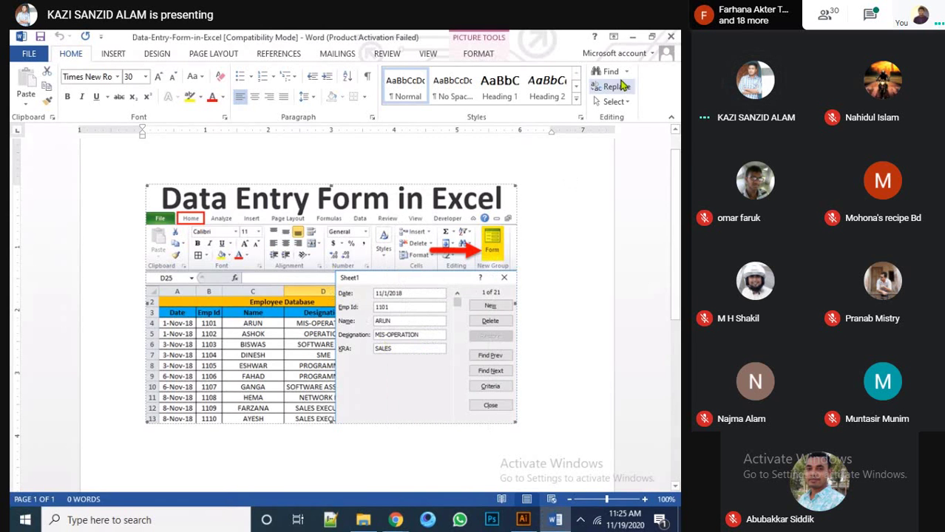
# Return to the desktop and look over the file actions available for the Data-Entry-Form-in-Excel image
pyautogui.click(632, 36)
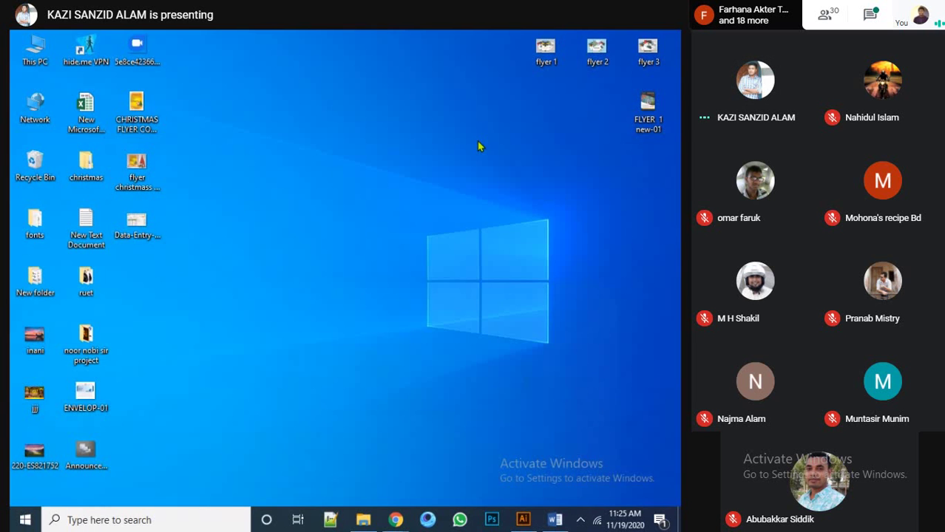
pyautogui.rightClick(136, 225)
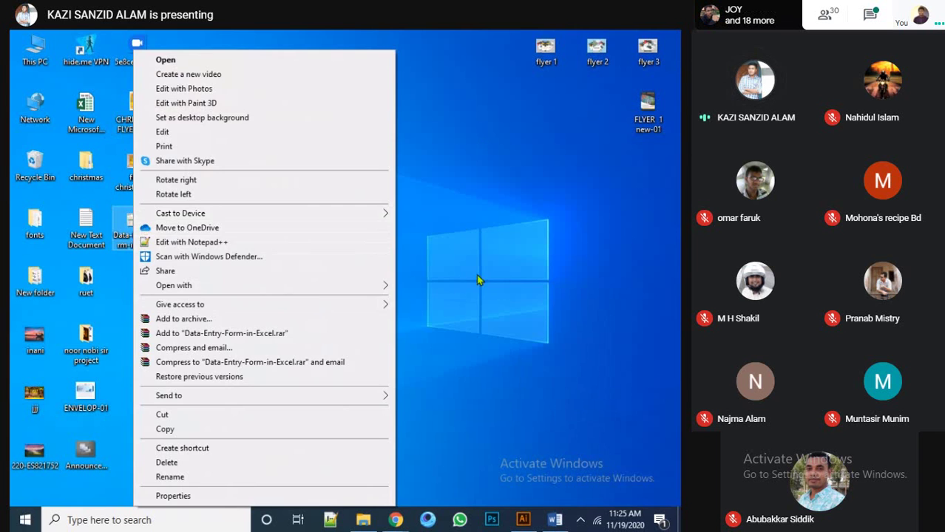
pyautogui.click(477, 280)
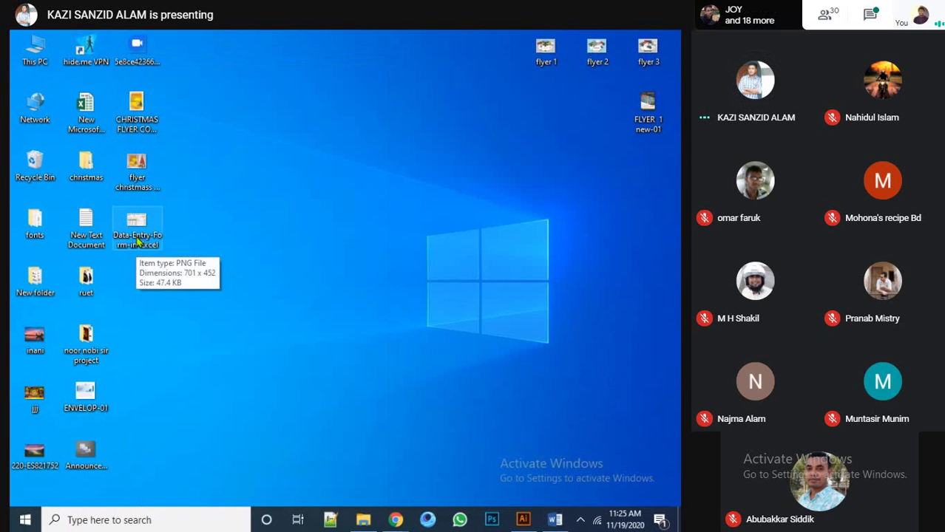
pyautogui.rightClick(137, 236)
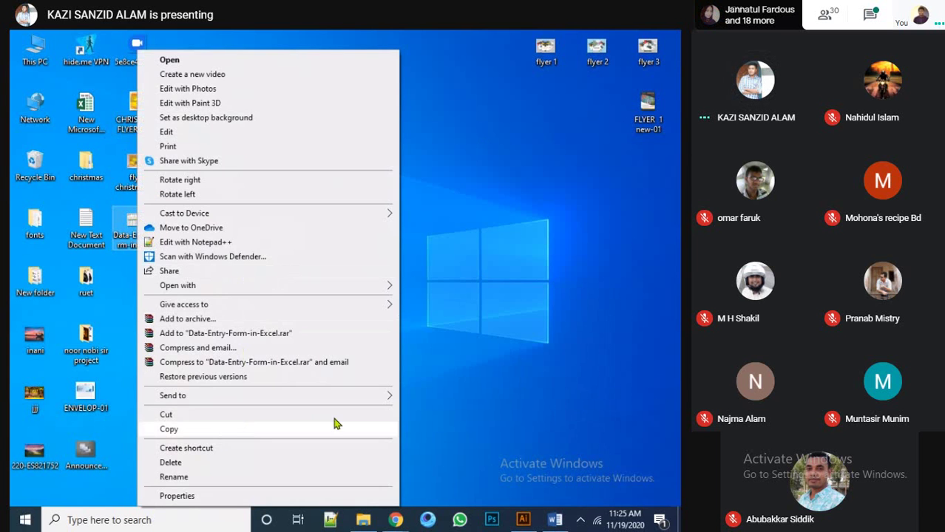
pyautogui.click(335, 427)
# Switch to Chrome and open Google Drive from the Google apps in a new browser tab
pyautogui.moveTo(396, 519)
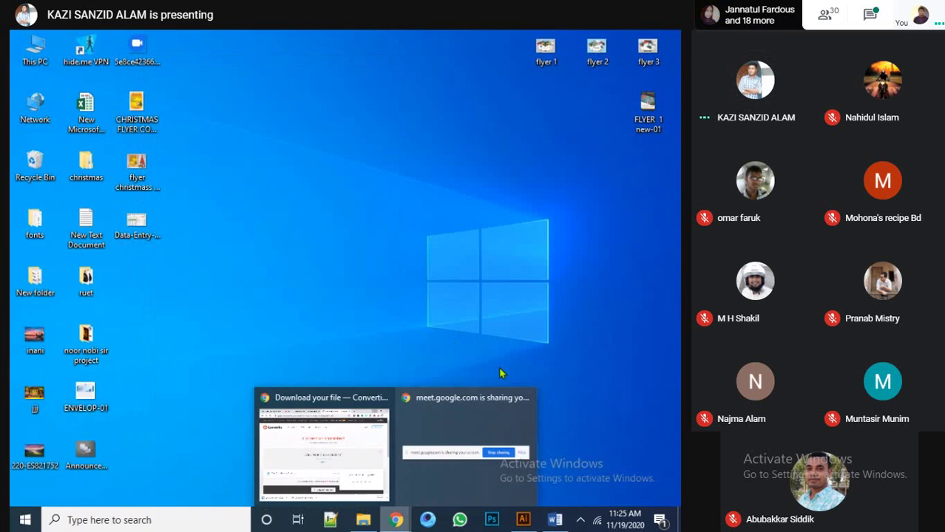
pyautogui.click(380, 432)
pyautogui.click(500, 40)
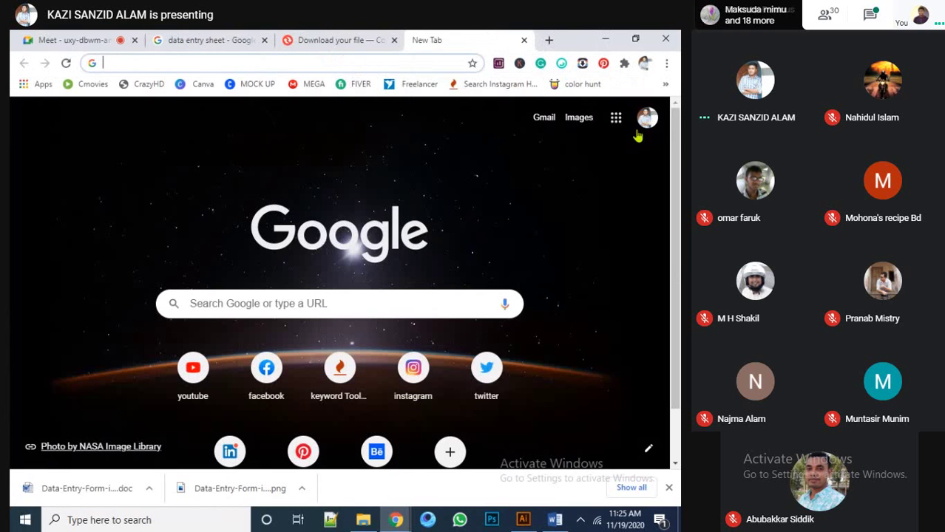
pyautogui.click(645, 120)
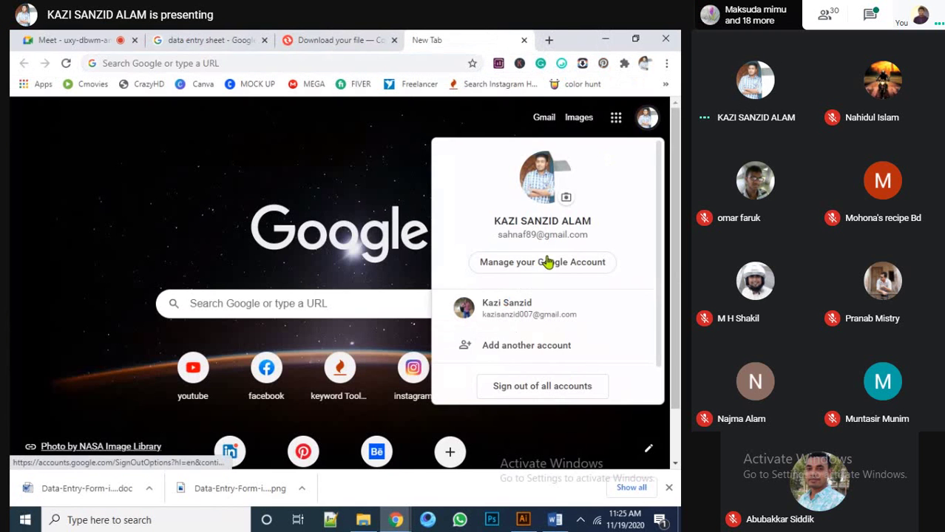
pyautogui.click(621, 118)
pyautogui.click(618, 118)
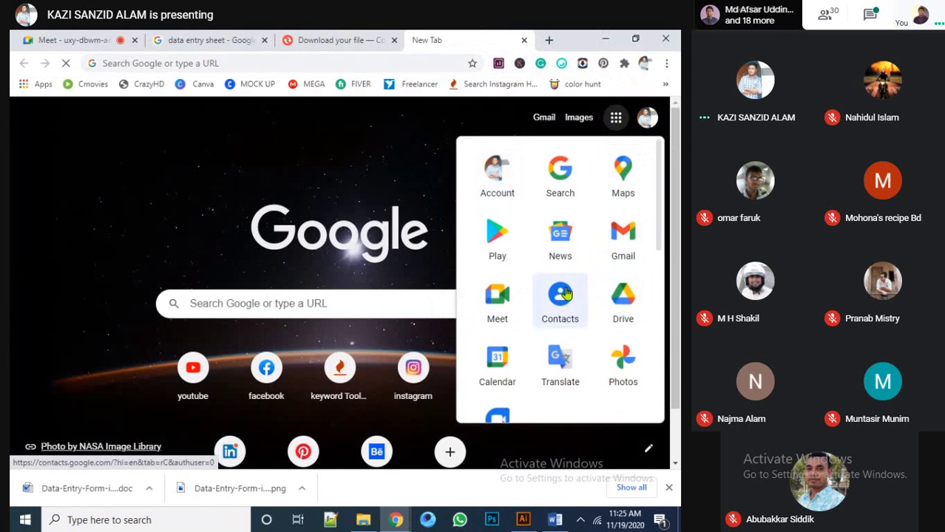
pyautogui.click(620, 300)
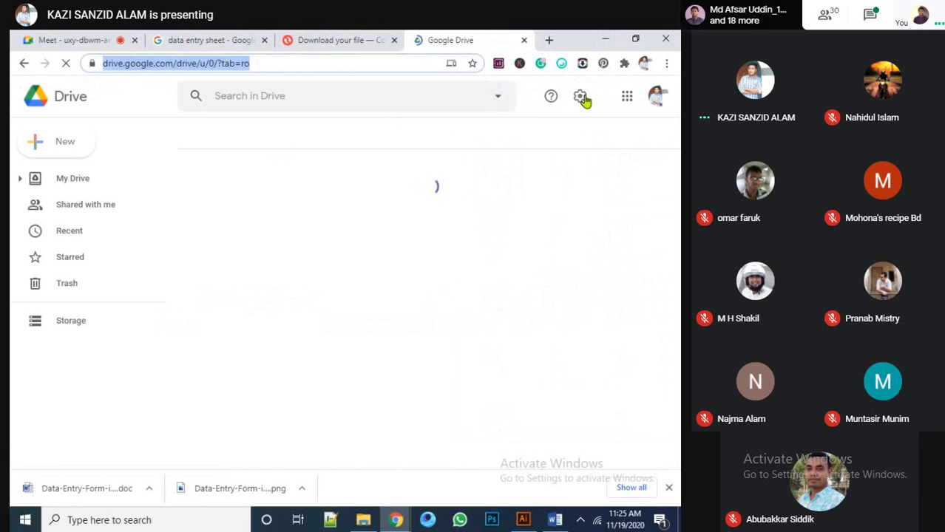
# Switch Google Drive to the second signed-in account and look through its My Drive files
pyautogui.click(655, 96)
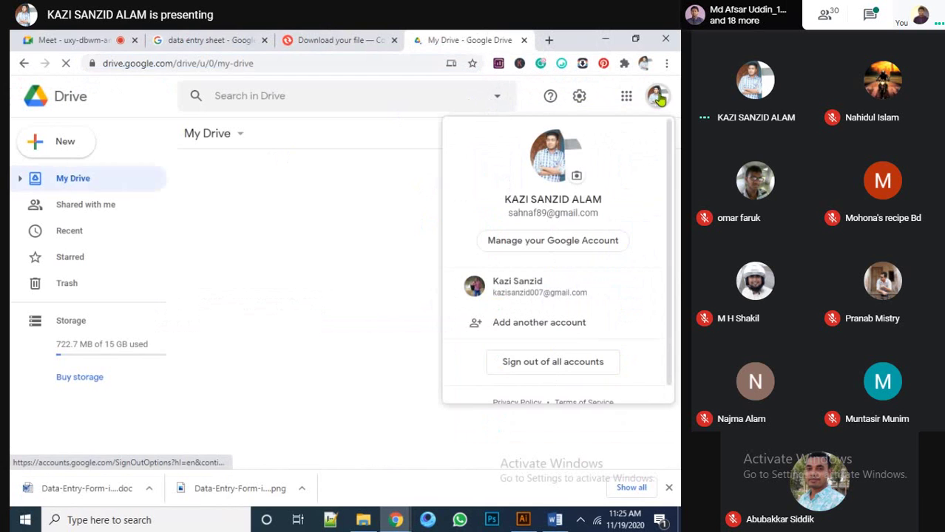
pyautogui.click(536, 285)
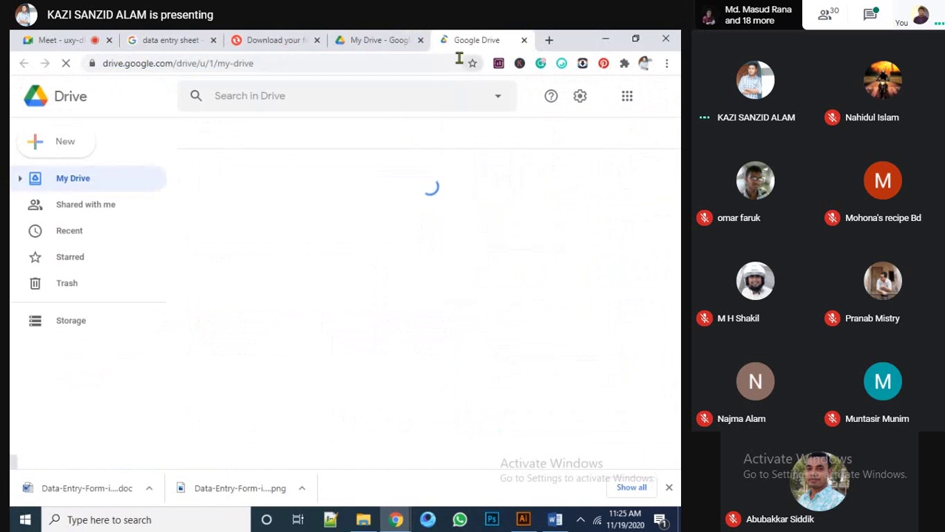
pyautogui.scroll(-2, 317, 217)
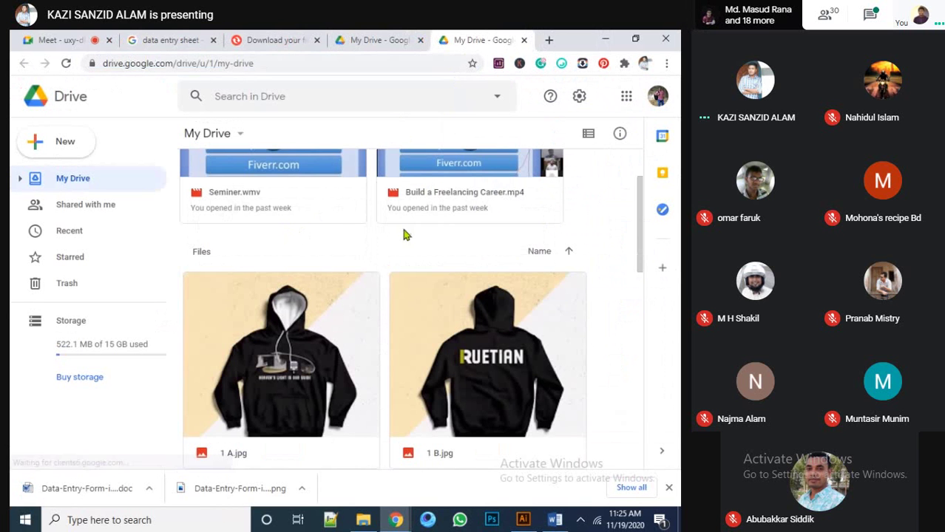
pyautogui.scroll(-2, 640, 229)
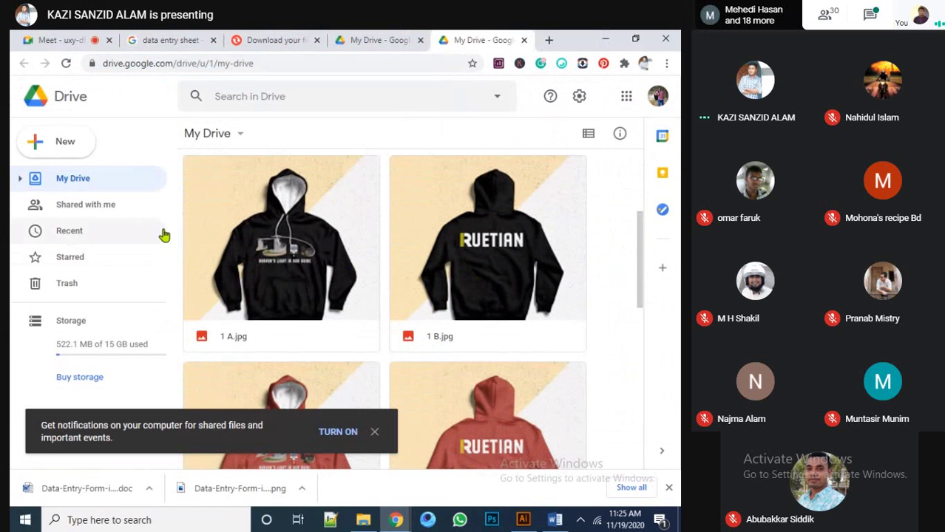
# Upload the Data-Entry-Form-in-Excel image from the Desktop to My Drive and dismiss the notification offer
pyautogui.click(70, 140)
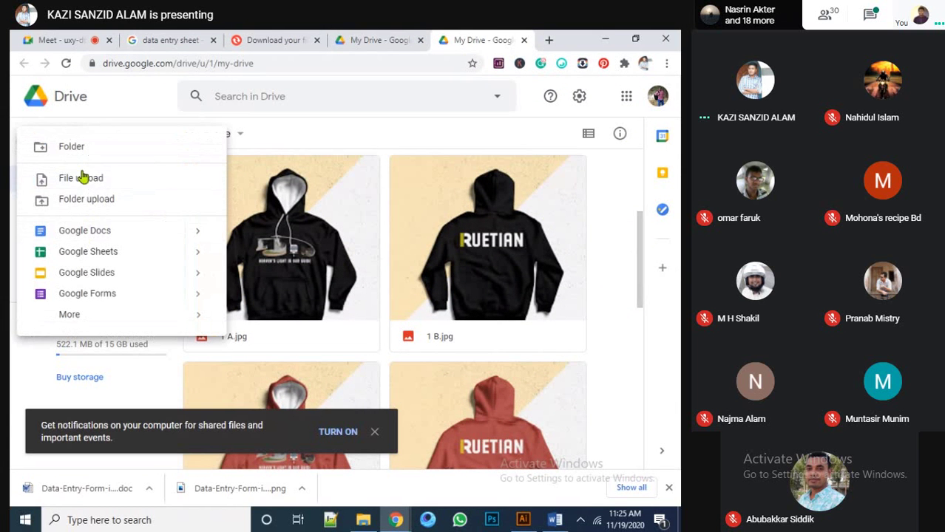
pyautogui.click(83, 180)
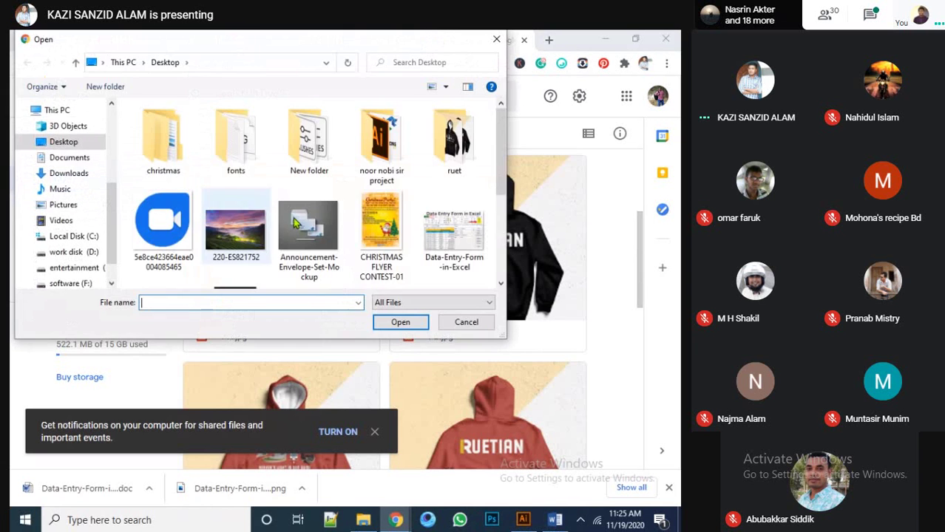
pyautogui.click(452, 235)
pyautogui.click(399, 320)
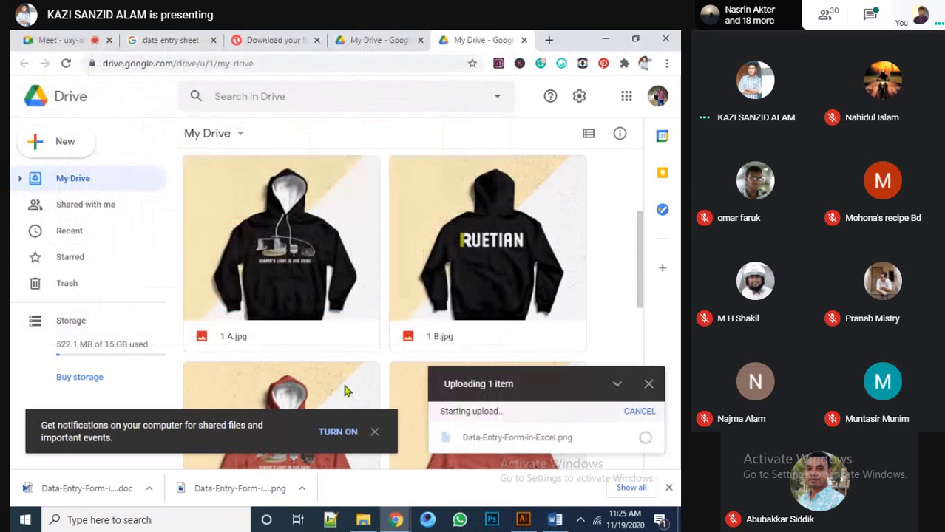
pyautogui.click(375, 435)
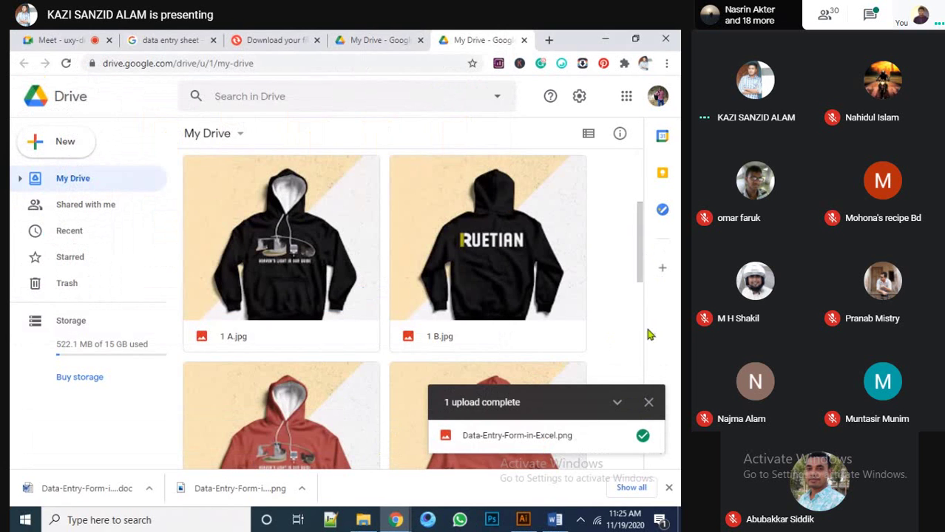
# Preview the uploaded Data-Entry-Form-in-Excel.png and open it with DocHub - PDF Sign and Edit
pyautogui.scroll(-4, 633, 337)
pyautogui.scroll(-1, 633, 337)
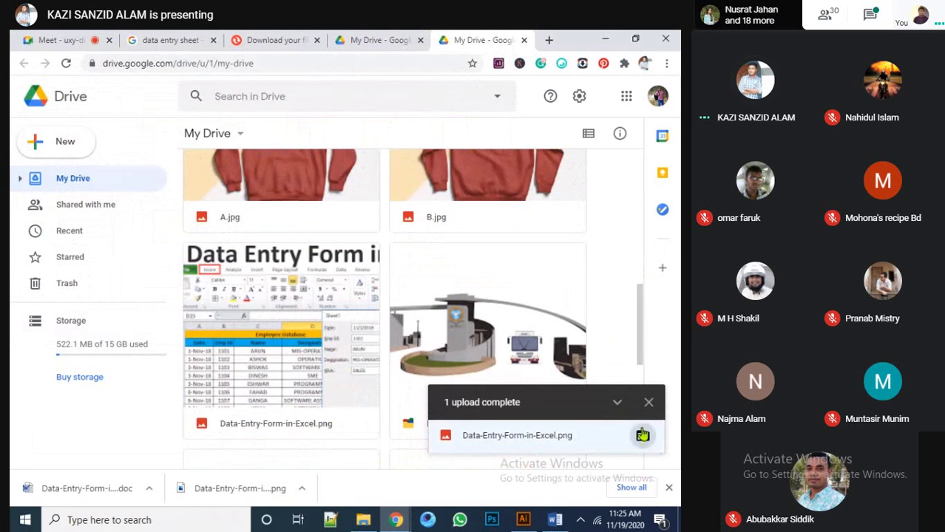
pyautogui.click(612, 446)
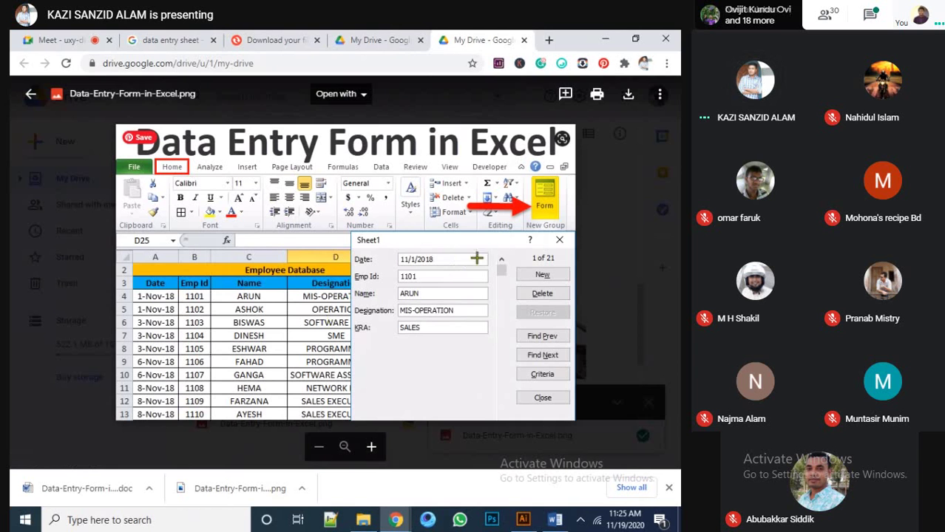
pyautogui.click(339, 94)
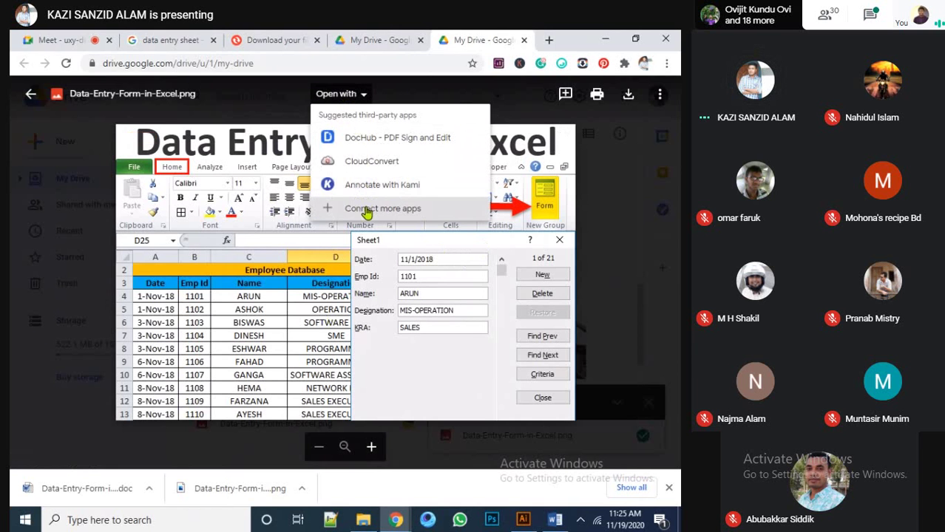
pyautogui.click(382, 148)
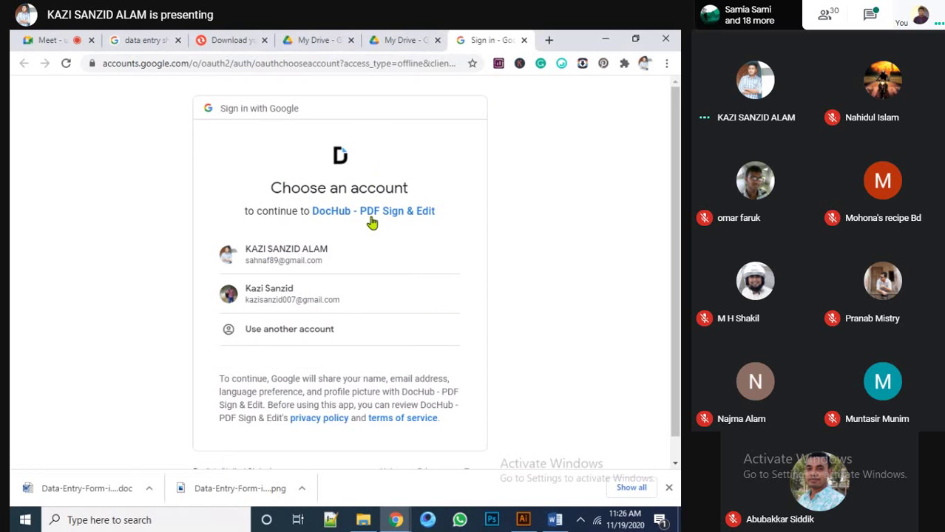
# Authorize DocHub with the second Google account, allowing it to add itself to Google Drive and manage the files opened with it
pyautogui.click(312, 295)
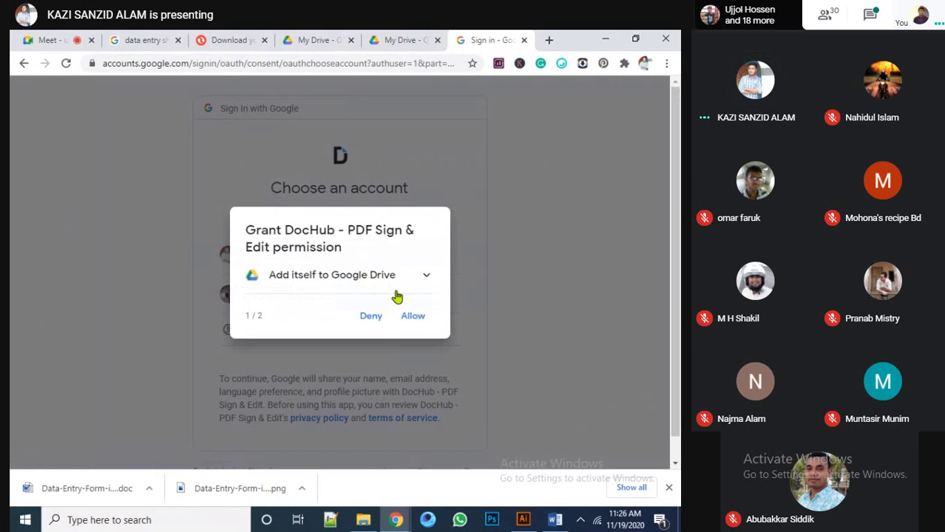
pyautogui.click(411, 316)
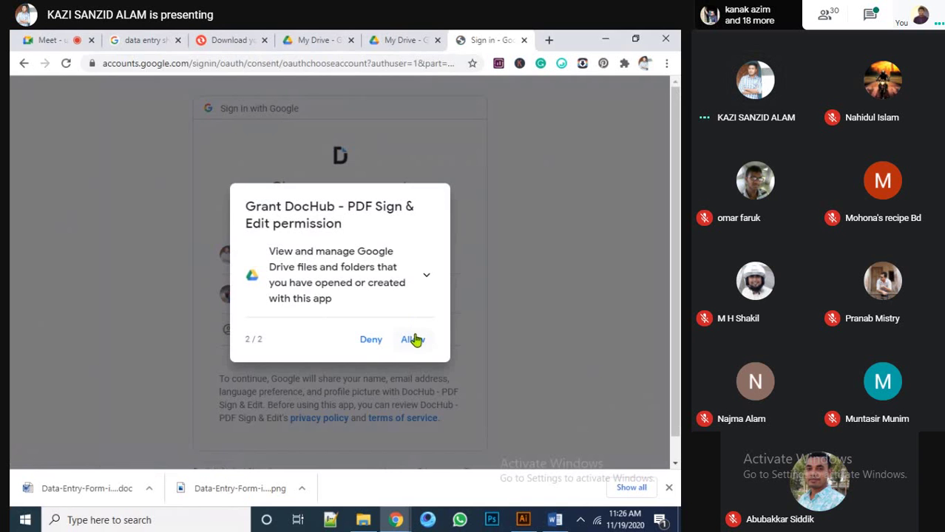
pyautogui.click(412, 340)
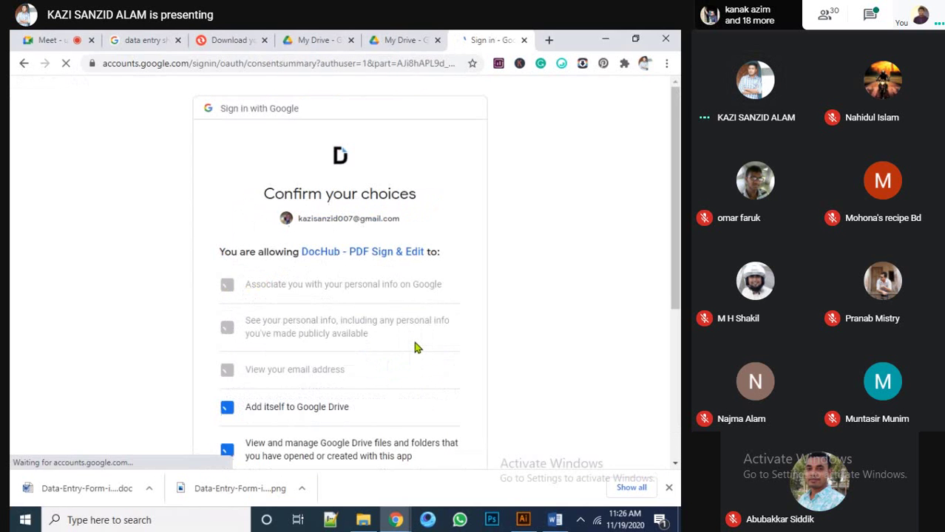
pyautogui.moveTo(679, 160); pyautogui.dragTo(679, 283)
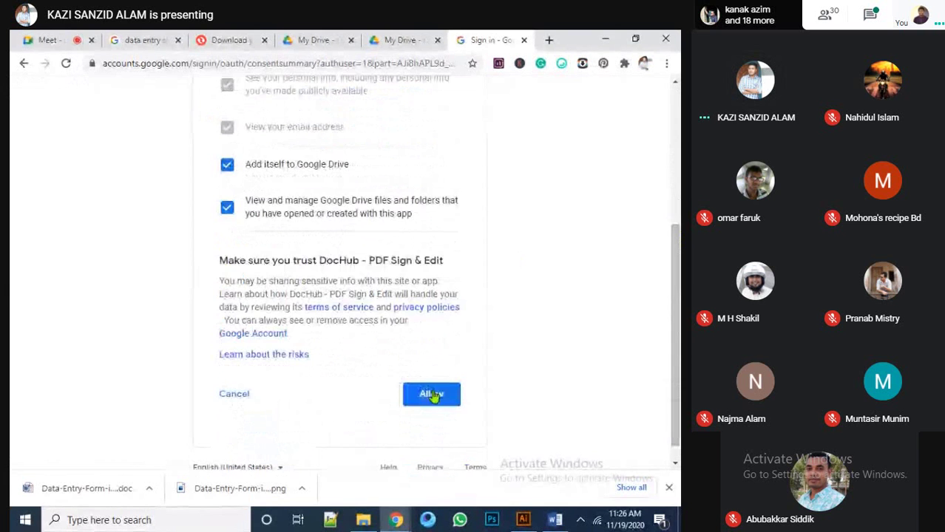
pyautogui.click(433, 414)
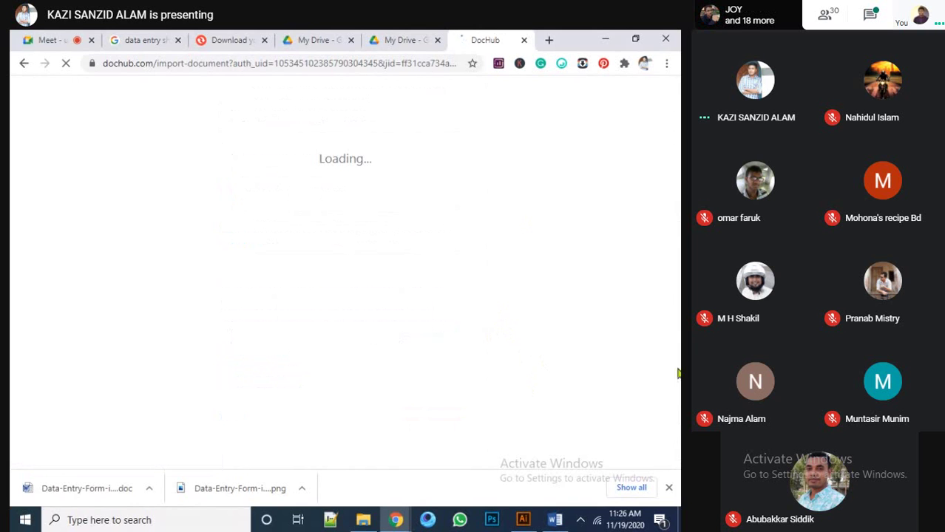
# Dismiss the downloads bar and look over the Data-Entry-Form-in-Excel.png page in DocHub
pyautogui.click(669, 489)
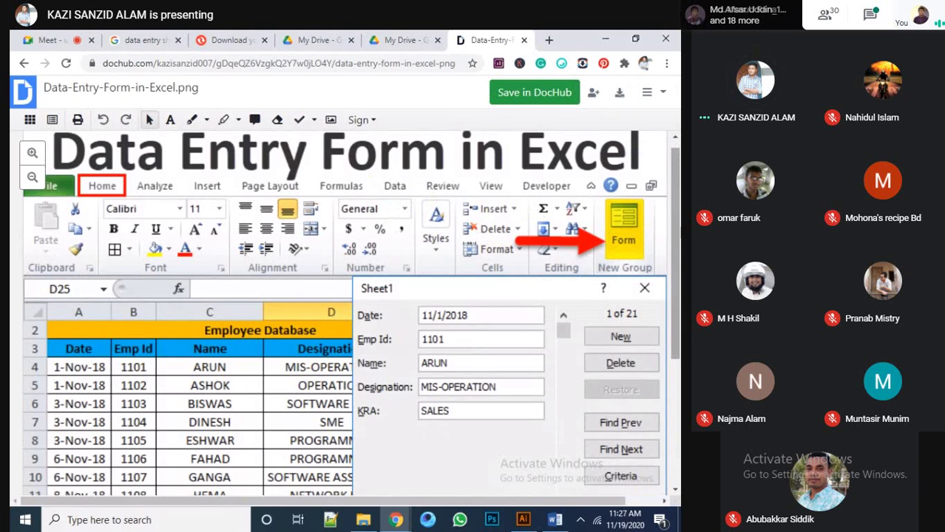
pyautogui.moveTo(676, 229); pyautogui.dragTo(676, 372)
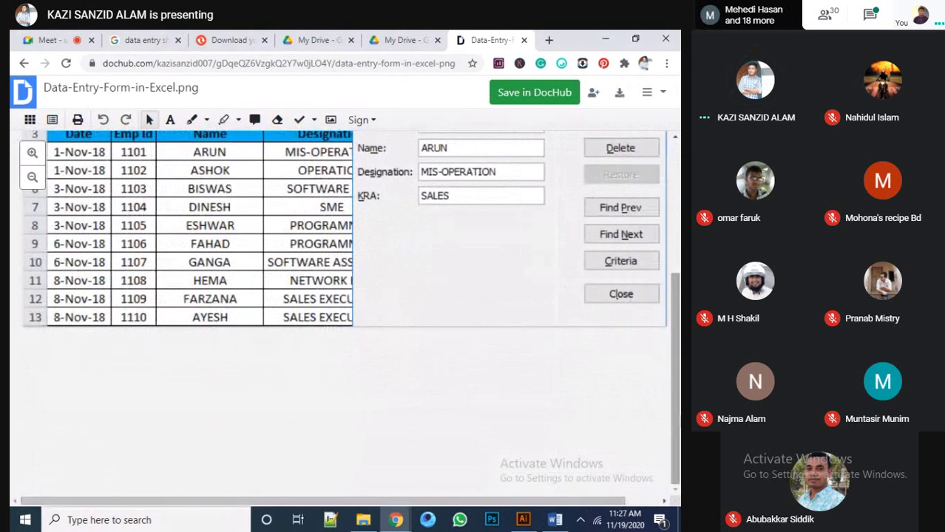
pyautogui.moveTo(678, 366); pyautogui.dragTo(678, 306)
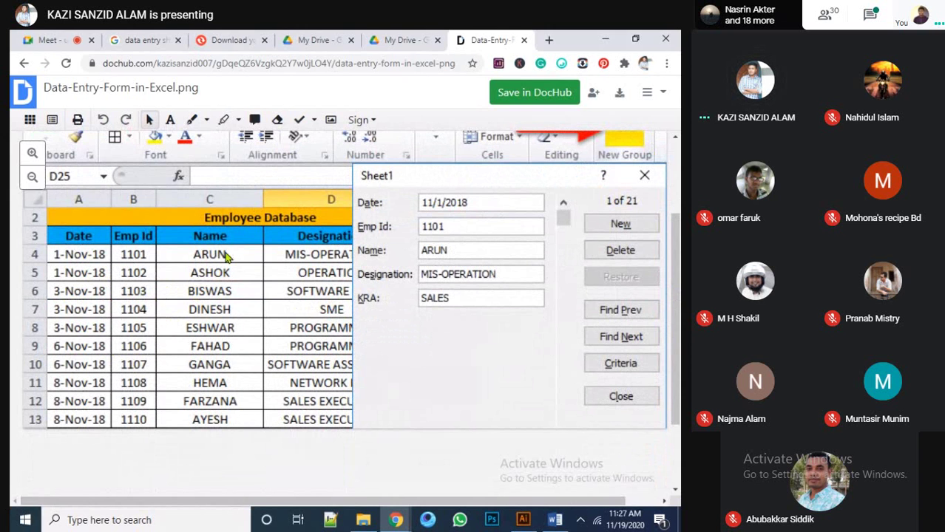
# Return to My Drive, close the image preview, and open Data-Entry-Form-in-Excel.png with Google Docs
pyautogui.click(384, 39)
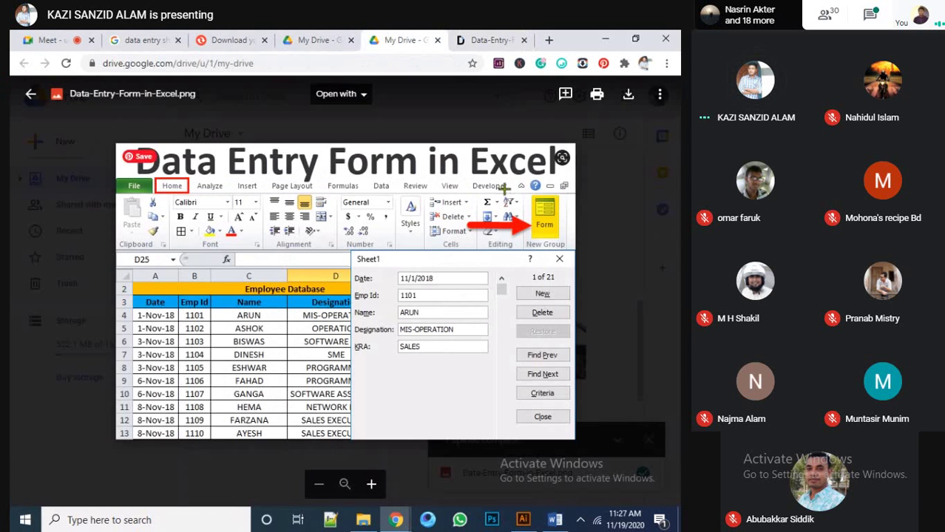
pyautogui.click(604, 187)
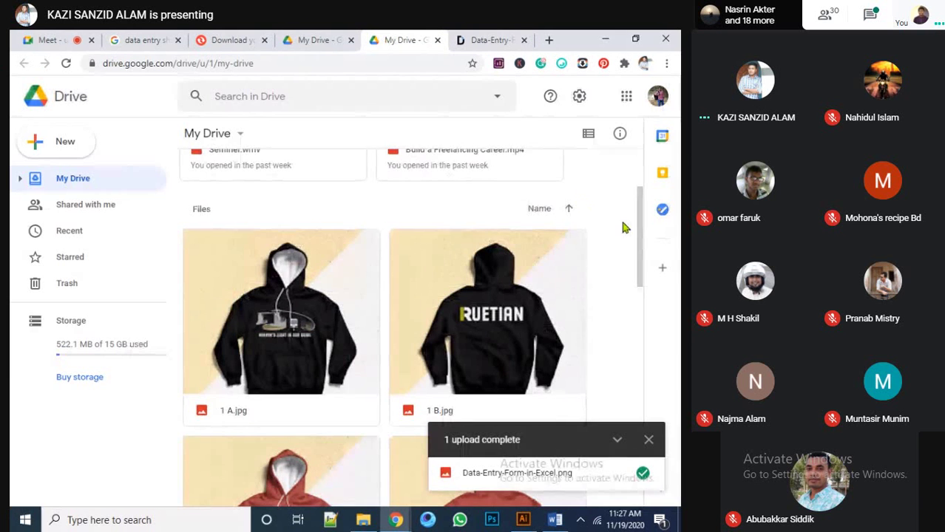
pyautogui.moveTo(628, 228); pyautogui.dragTo(633, 355)
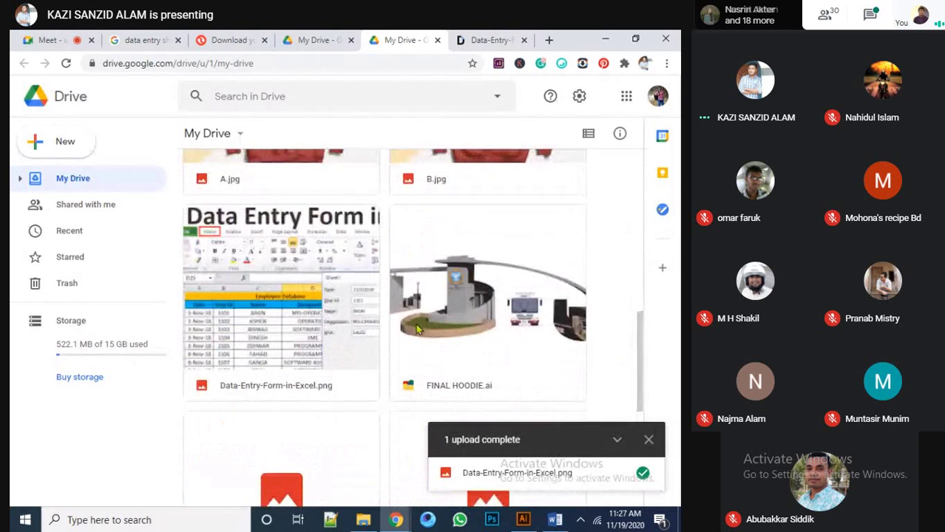
pyautogui.click(278, 309)
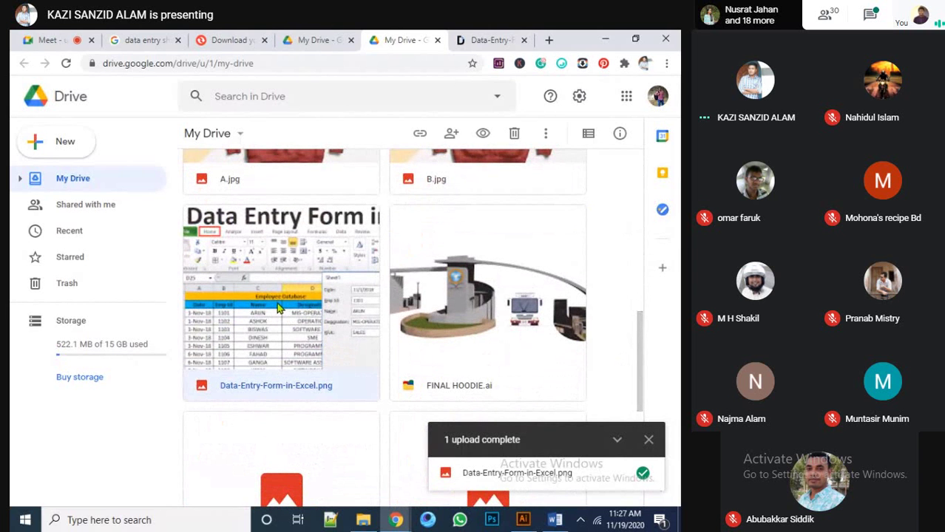
pyautogui.rightClick(278, 308)
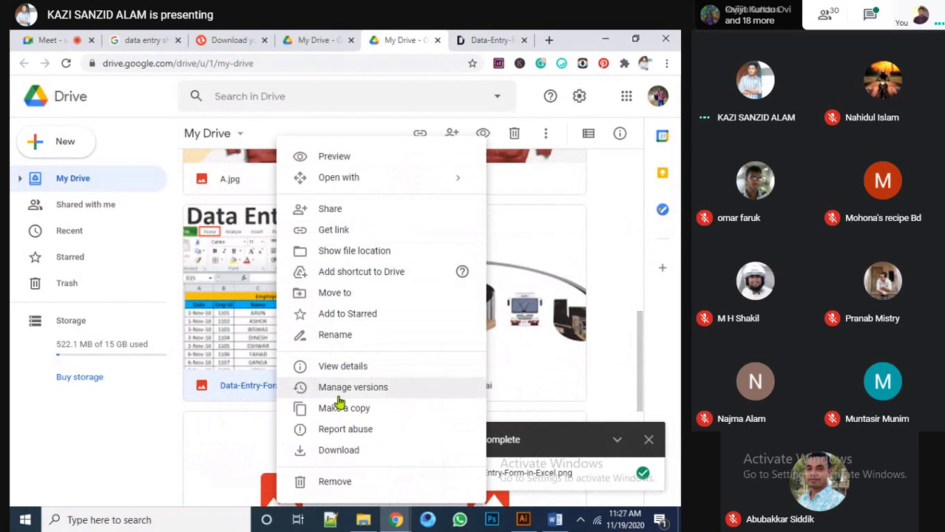
pyautogui.moveTo(449, 186)
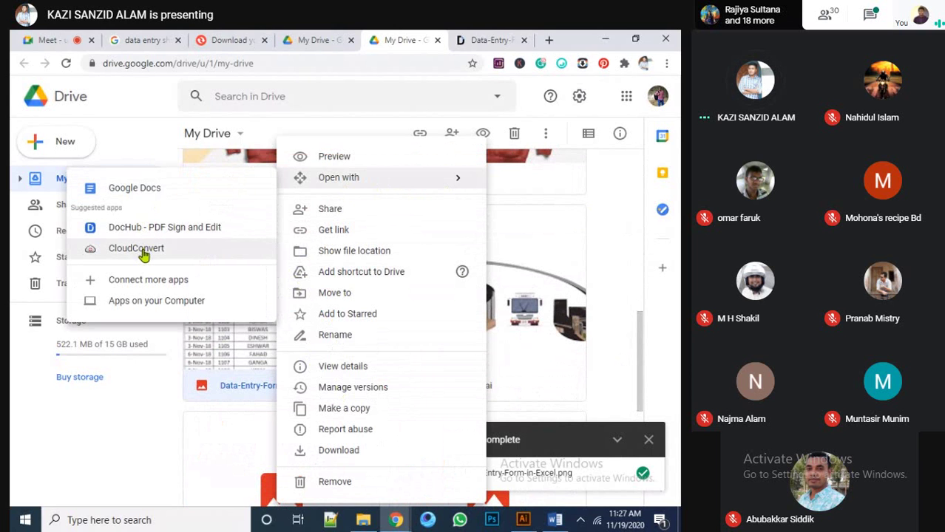
pyautogui.click(156, 188)
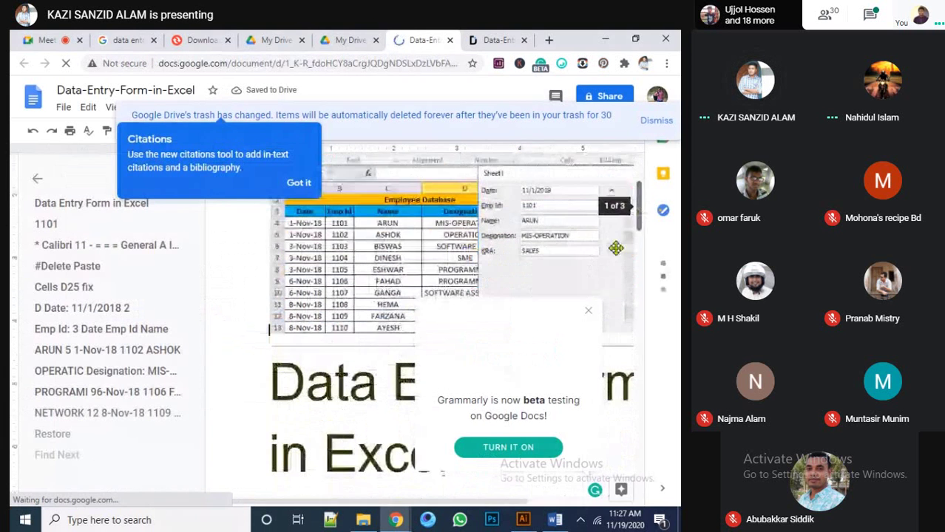
# Dismiss the Grammarly beta offer and the Citations tip in the converted document
pyautogui.click(590, 313)
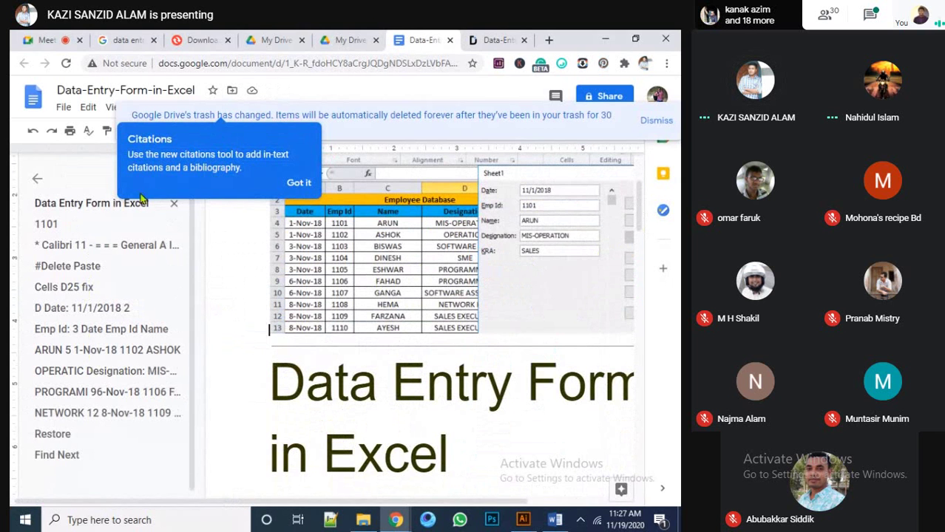
pyautogui.click(298, 182)
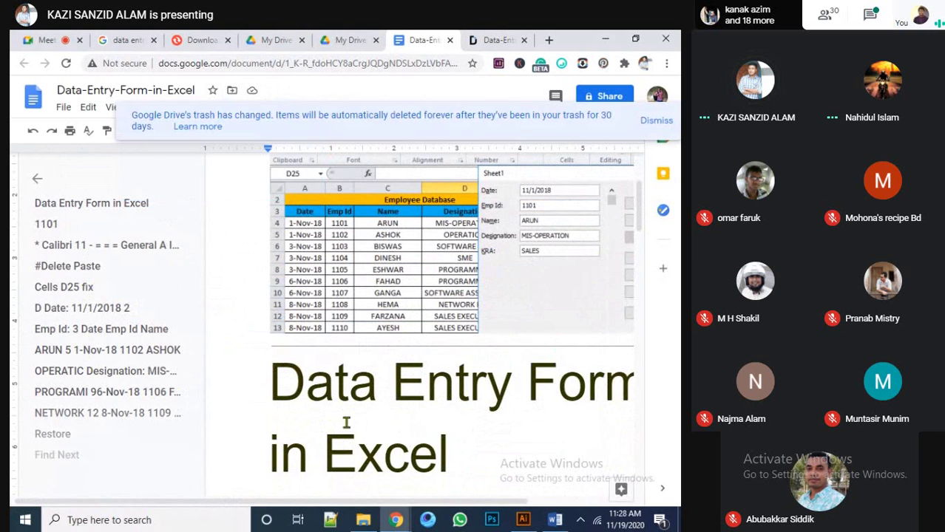
pyautogui.moveTo(441, 503); pyautogui.dragTo(408, 490)
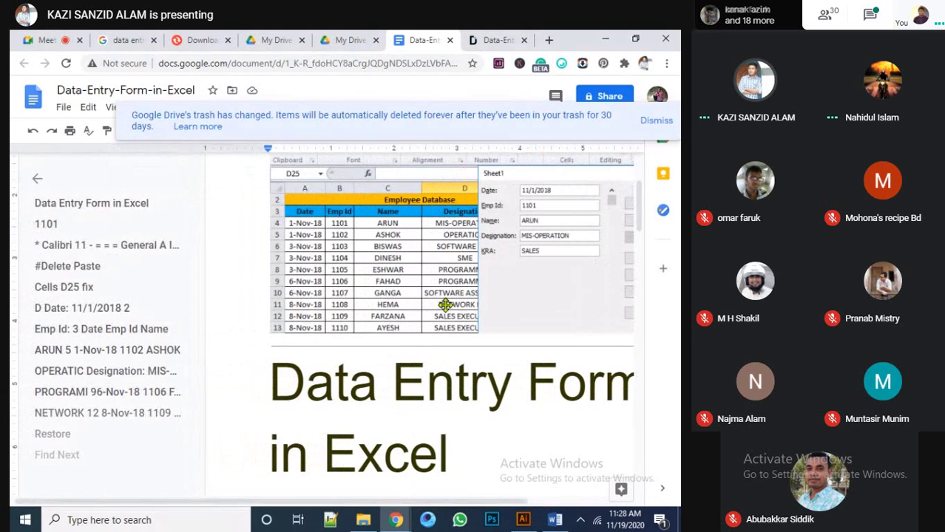
# Jump to the Find Next heading, remove it from the document outline, and hide the outline
pyautogui.click(47, 456)
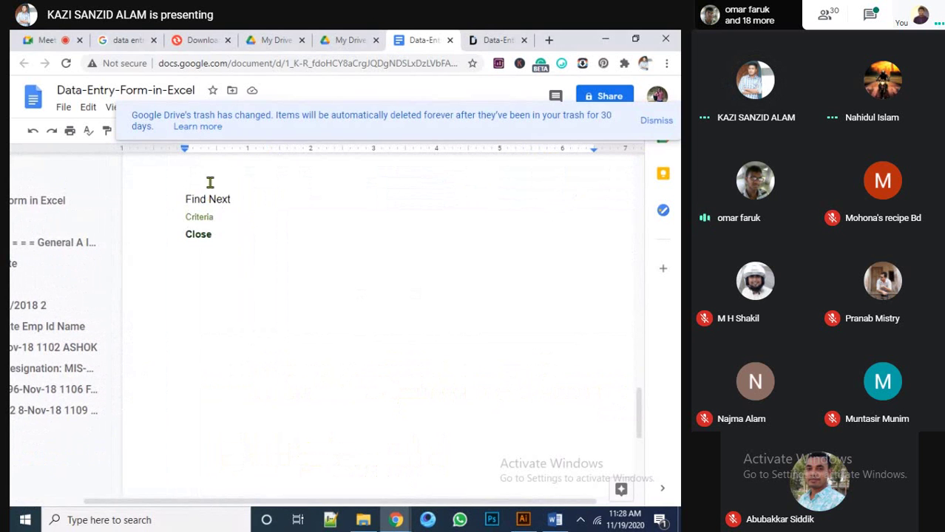
pyautogui.moveTo(428, 502); pyautogui.dragTo(356, 494)
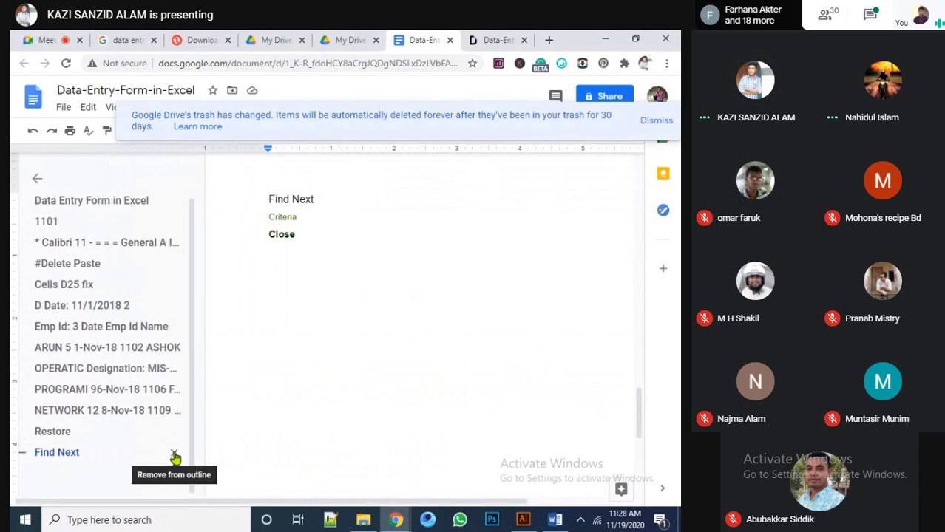
pyautogui.click(174, 455)
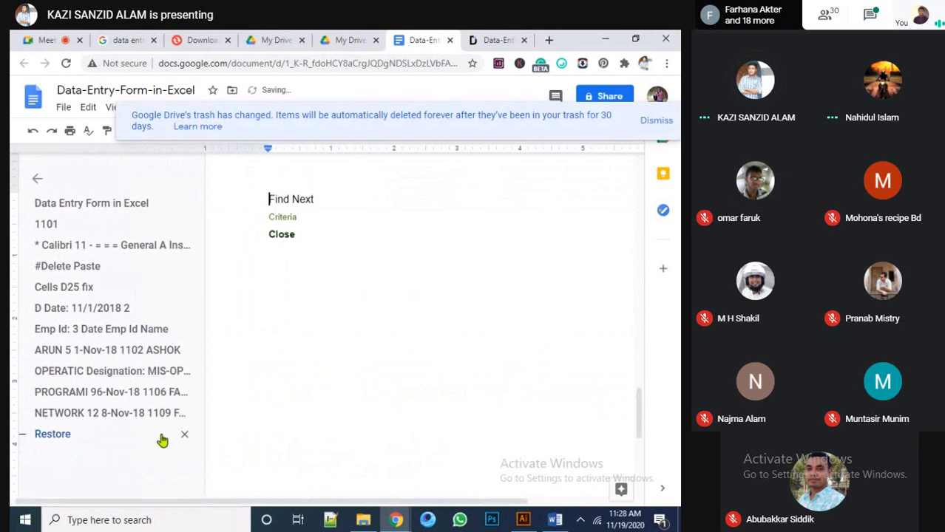
pyautogui.click(37, 181)
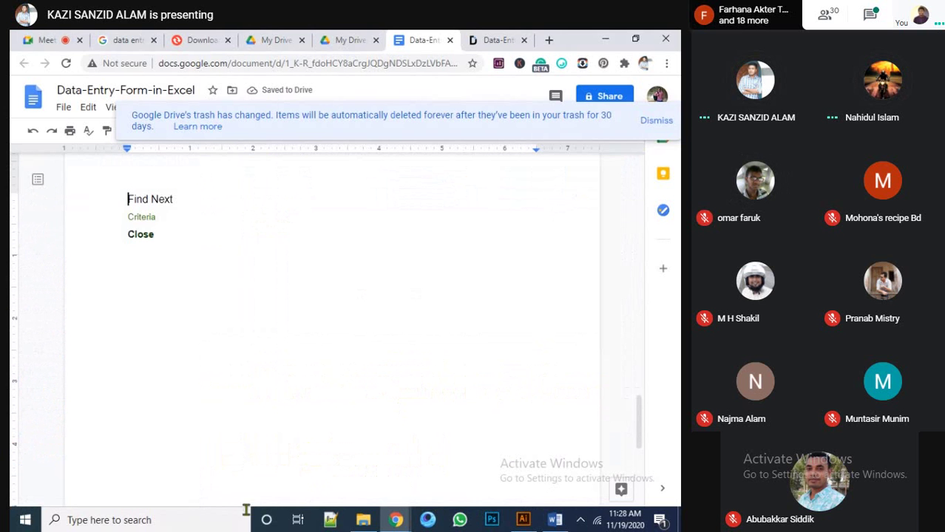
# Select the data entry form image on the first page and compare it with the extracted text below
pyautogui.moveTo(639, 423); pyautogui.dragTo(625, 203)
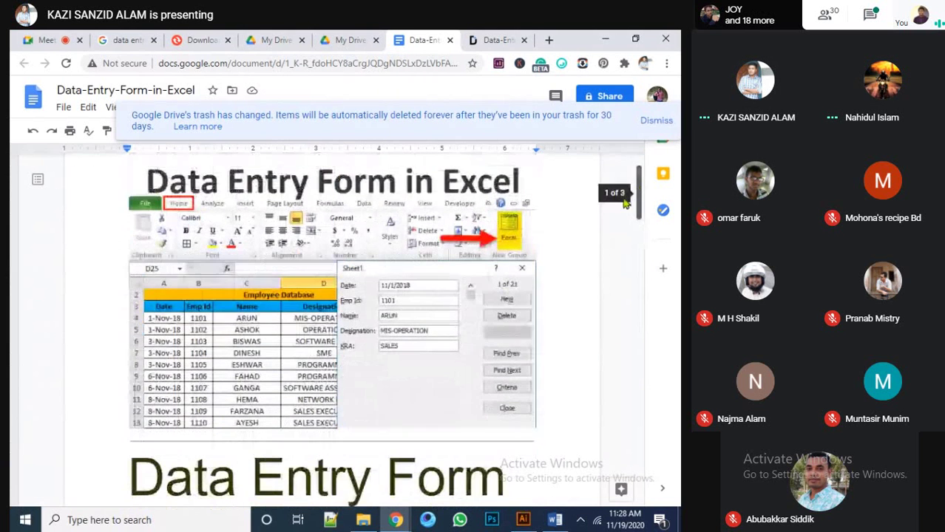
pyautogui.click(212, 343)
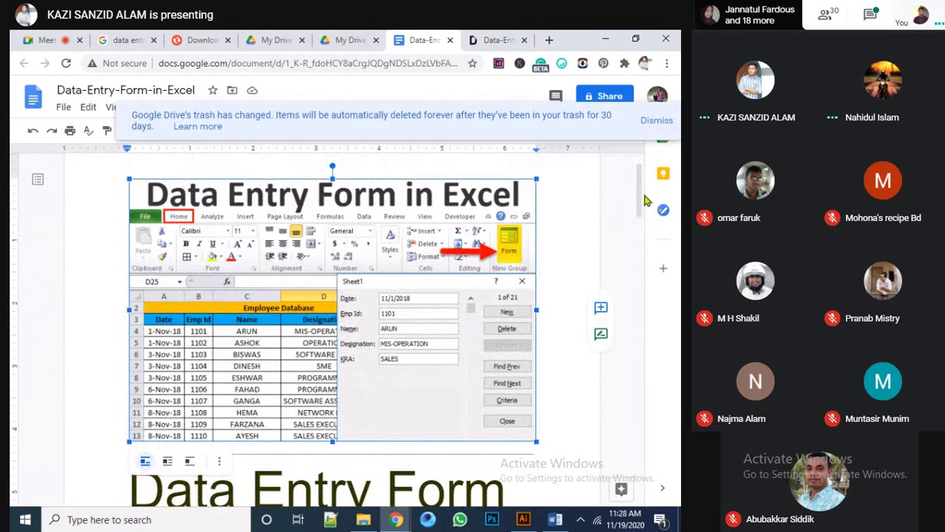
pyautogui.moveTo(640, 197); pyautogui.dragTo(634, 220)
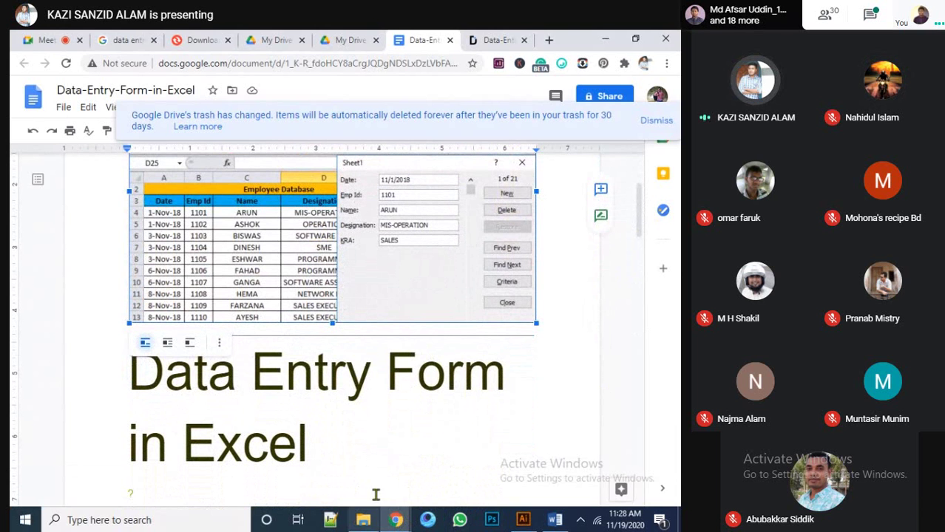
# Open the Fiverr seller account in a new browser tab and look over its active gigs
pyautogui.click(549, 41)
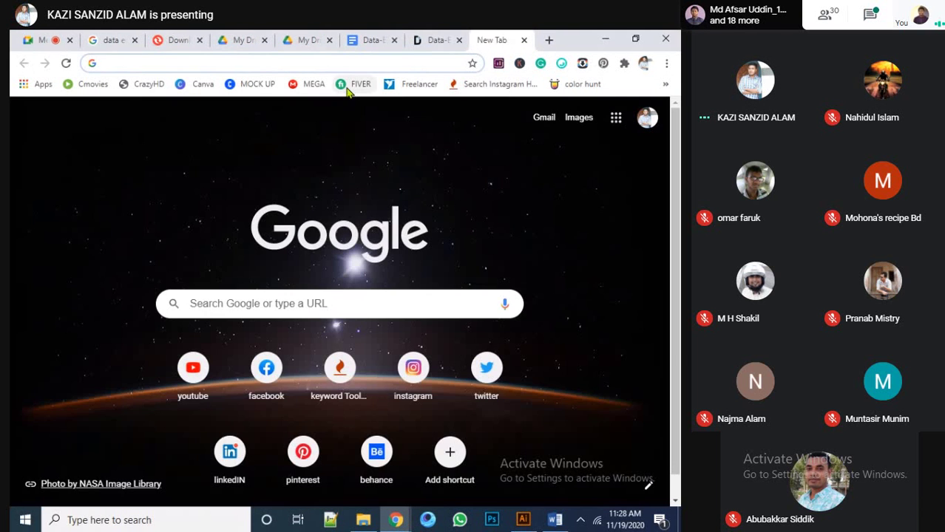
pyautogui.click(347, 85)
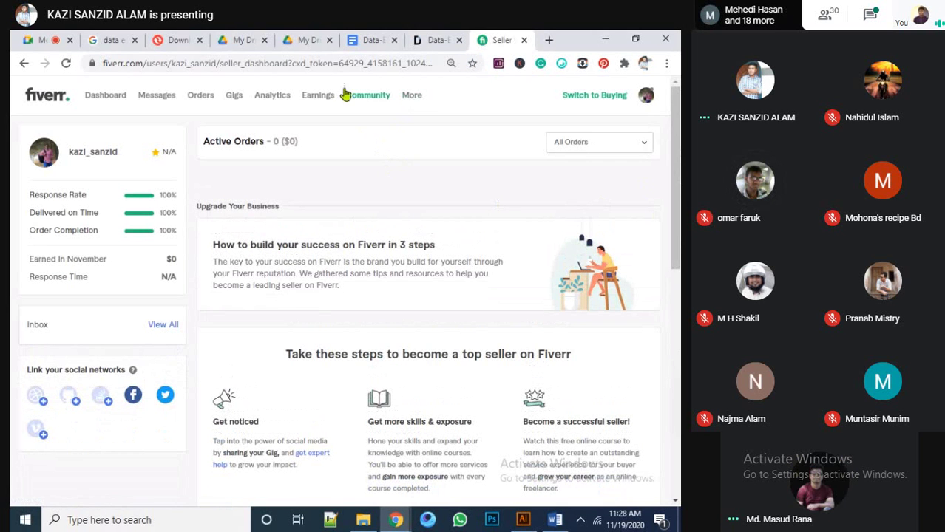
pyautogui.click(235, 100)
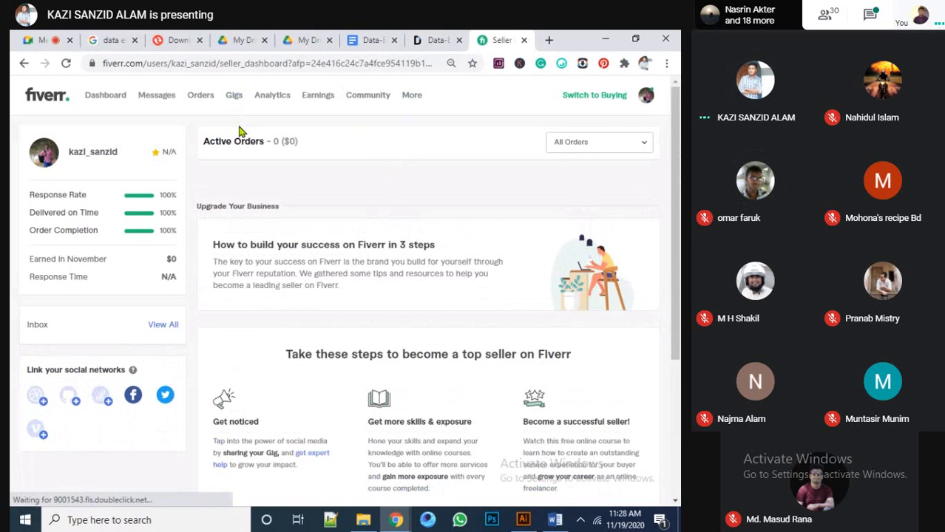
pyautogui.click(230, 97)
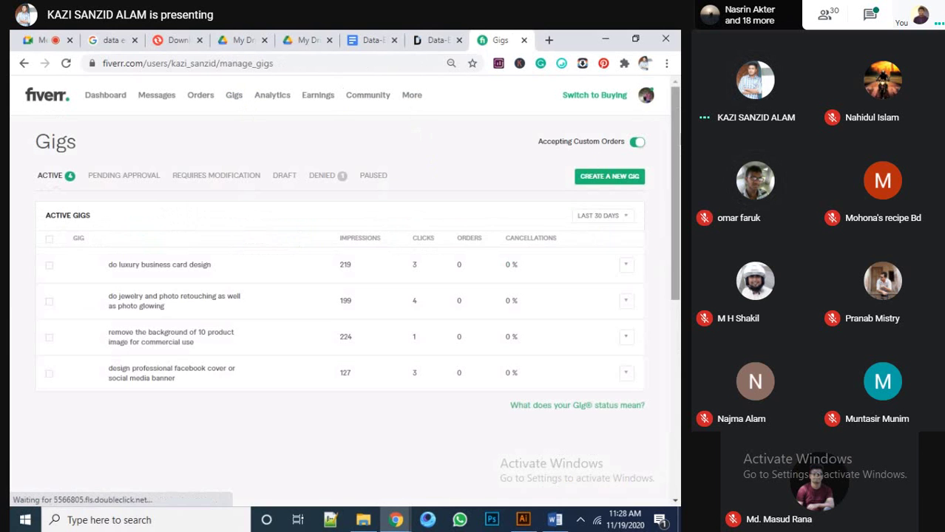
pyautogui.scroll(-1, 673, 169)
pyautogui.scroll(-1, 673, 169)
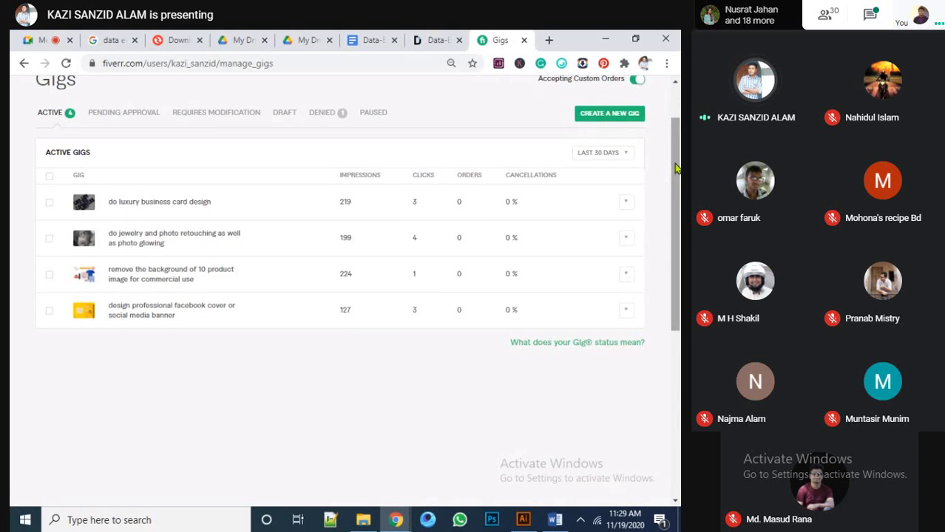
pyautogui.moveTo(675, 169); pyautogui.dragTo(675, 168)
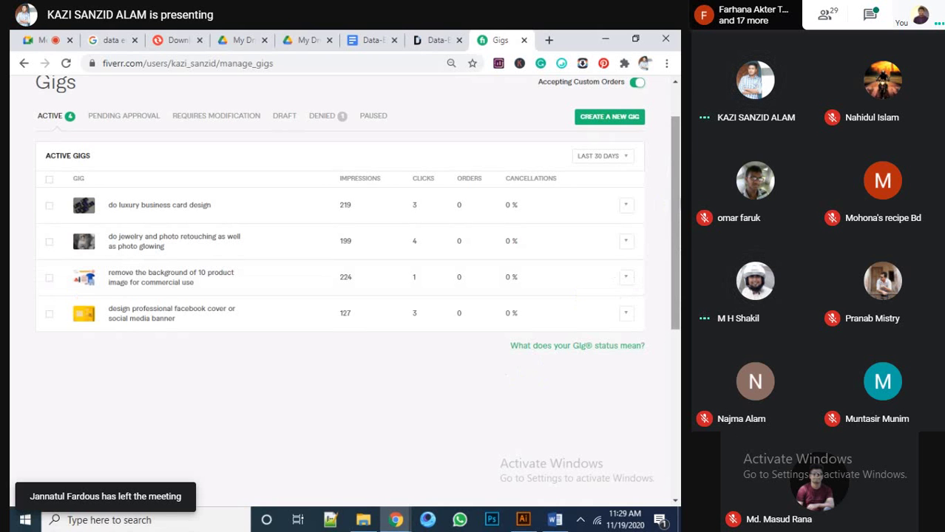
pyautogui.moveTo(678, 178); pyautogui.dragTo(678, 179)
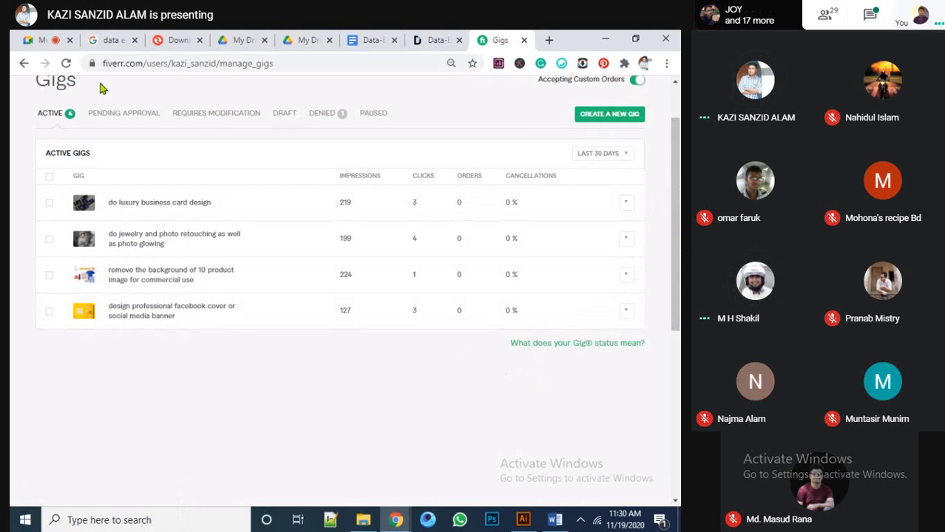
# Go back to the Fiverr seller dashboard and stop sharing the screen in Google Meet
pyautogui.click(26, 65)
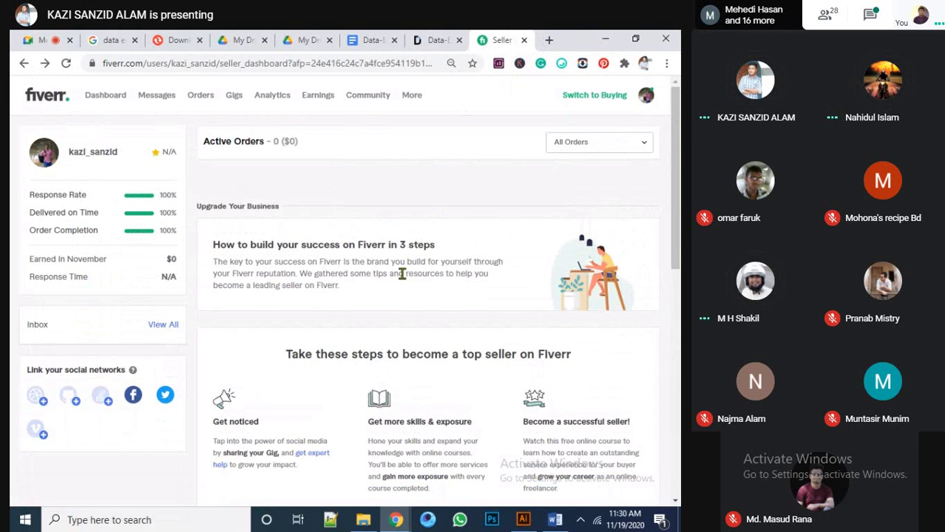
pyautogui.moveTo(403, 521)
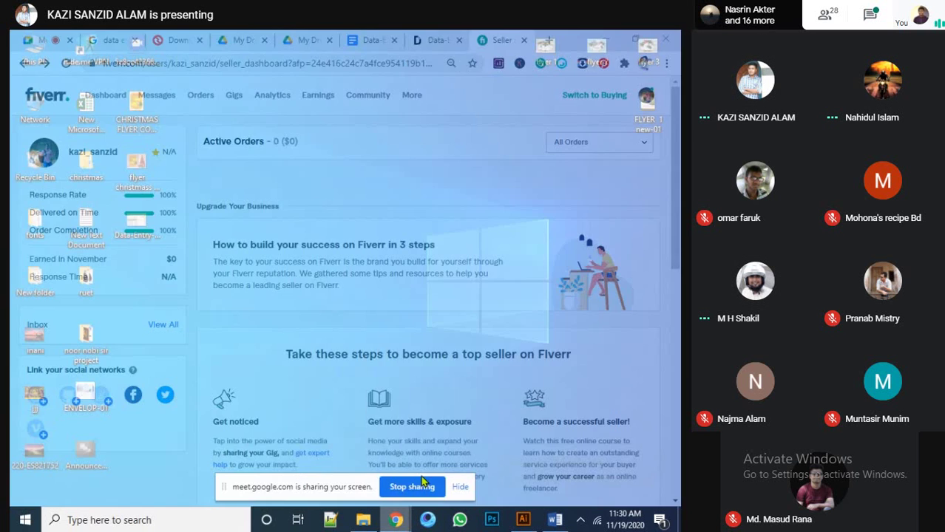
pyautogui.click(414, 489)
pyautogui.click(412, 489)
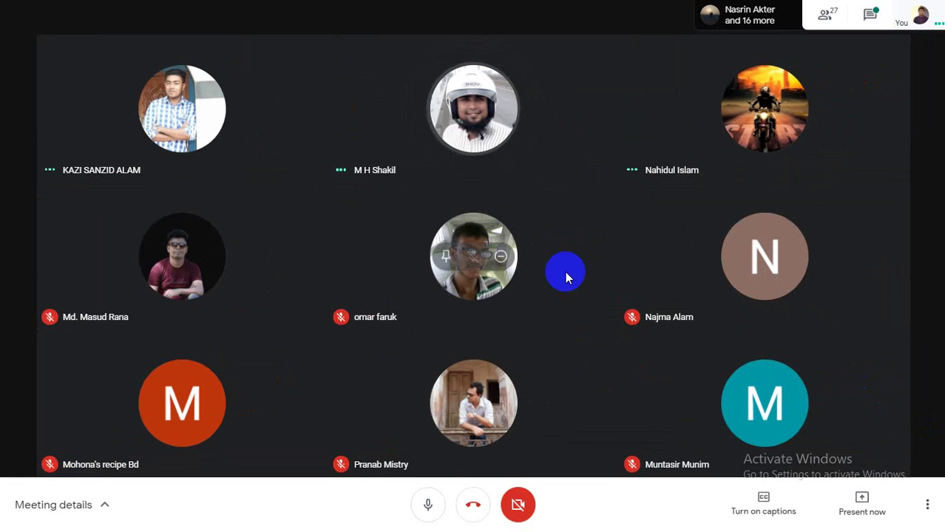
# Show the list of call participants and pin the shared presentation in full-screen view
pyautogui.click(473, 42)
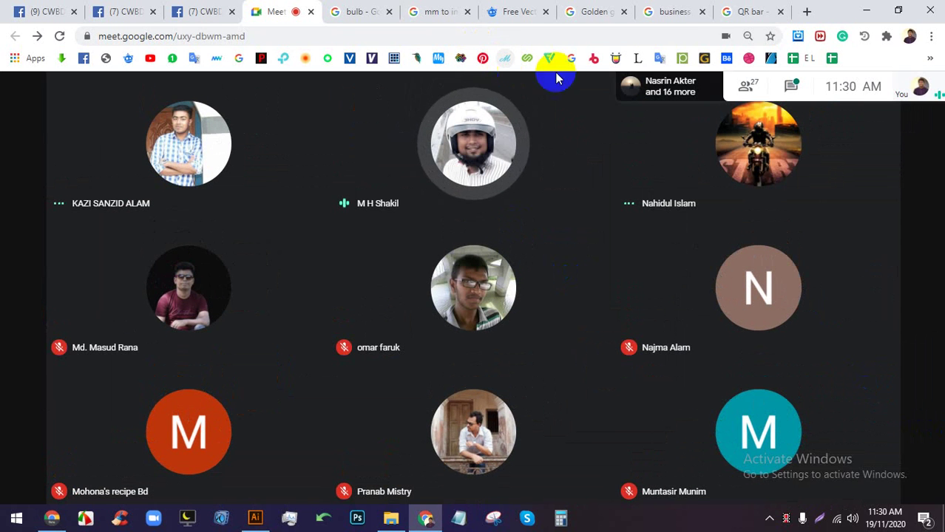
pyautogui.click(736, 88)
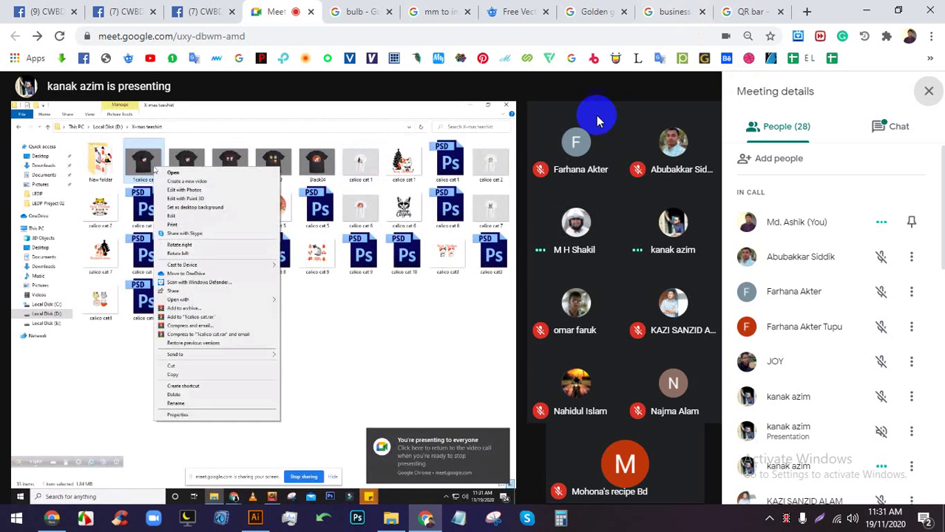
pyautogui.doubleClick(466, 228)
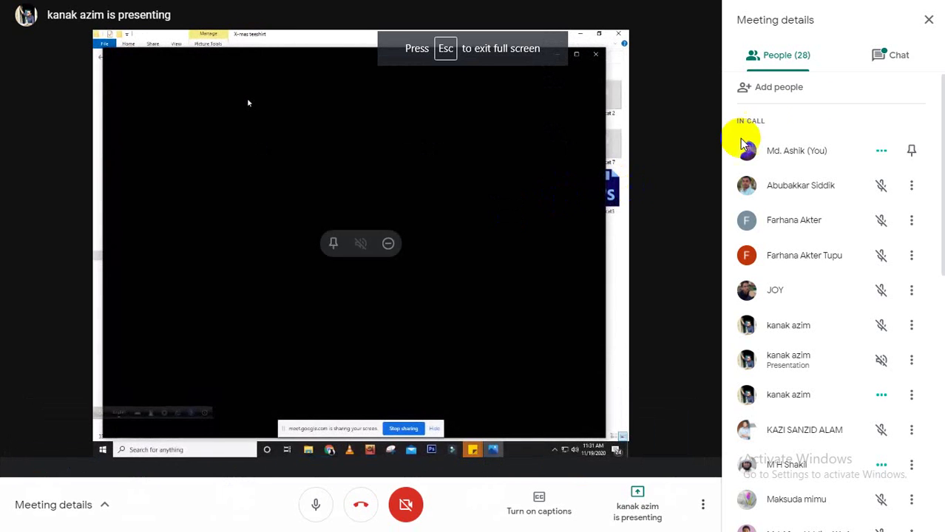
pyautogui.click(355, 251)
pyautogui.click(333, 243)
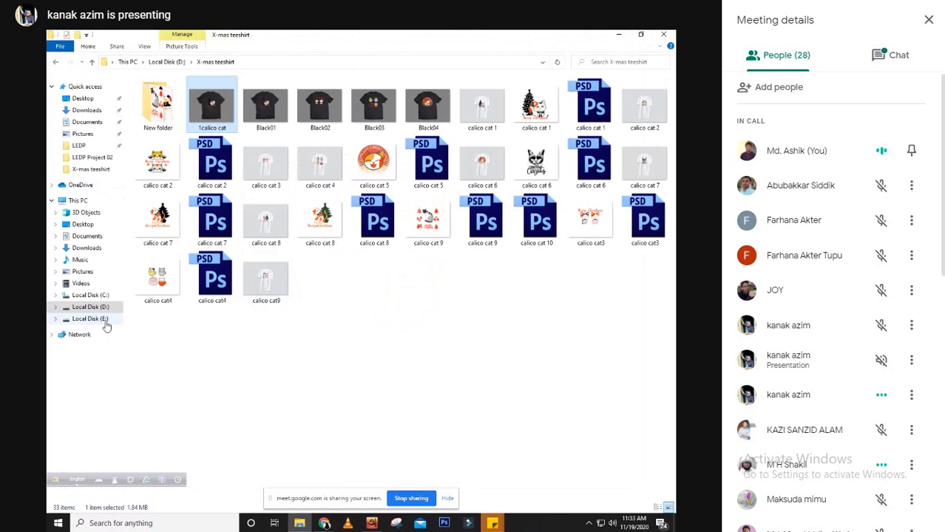
# Open New folder inside X-mas teeshirt, view the calico-cat-9 and calico-cat-10 designs, and close the image viewer
pyautogui.doubleClick(169, 133)
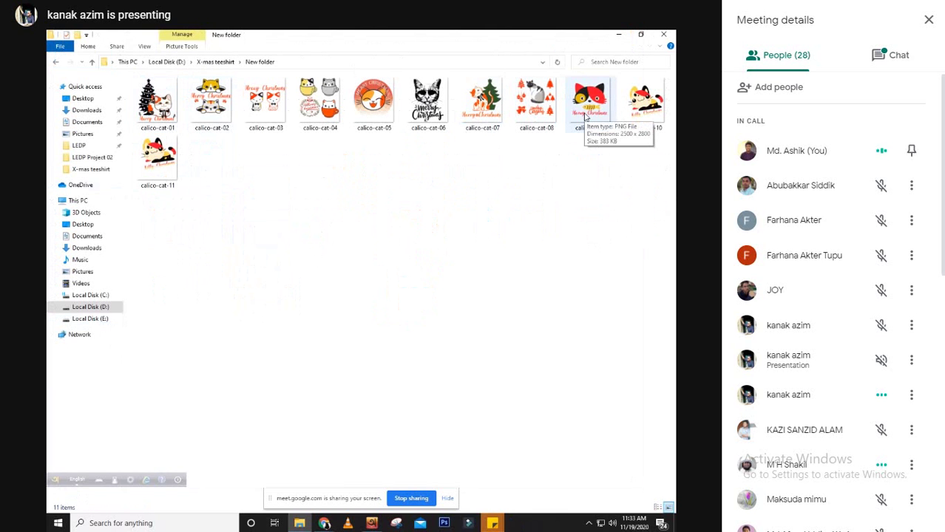
pyautogui.rightClick(585, 116)
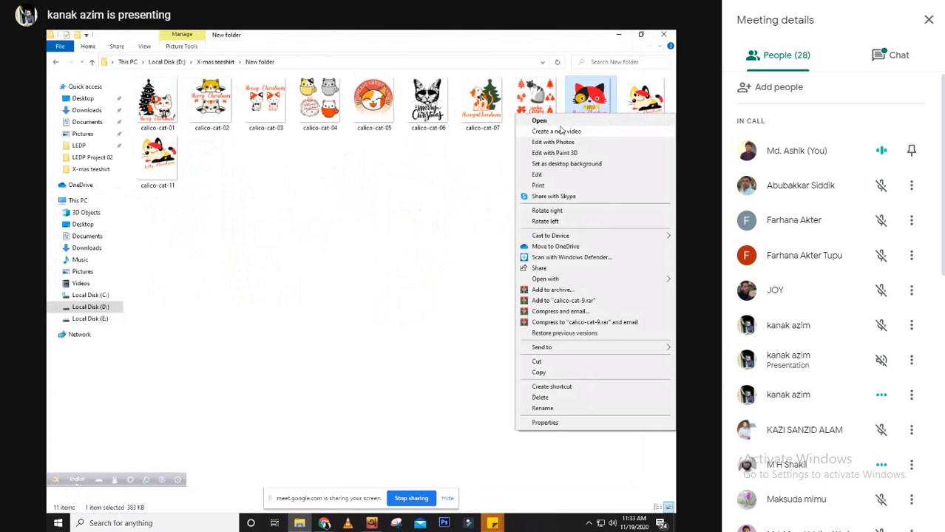
pyautogui.click(560, 123)
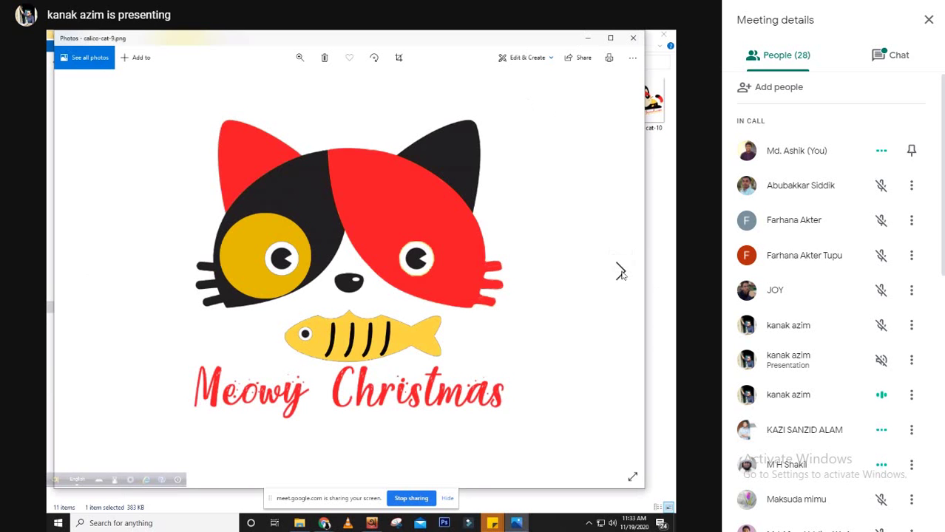
pyautogui.click(620, 273)
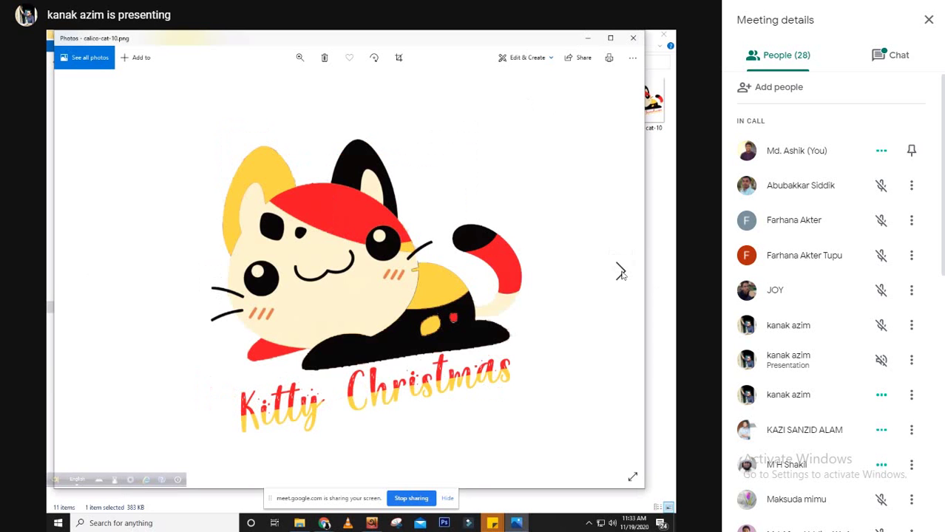
pyautogui.click(639, 40)
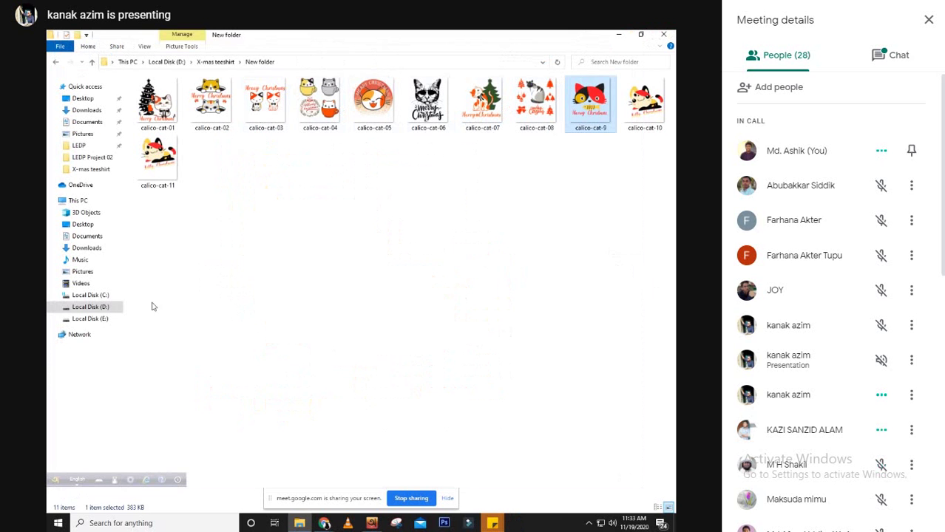
# Hide the design folder window to stop sharing the screen in Google Meet, and leave full-screen view
pyautogui.click(619, 35)
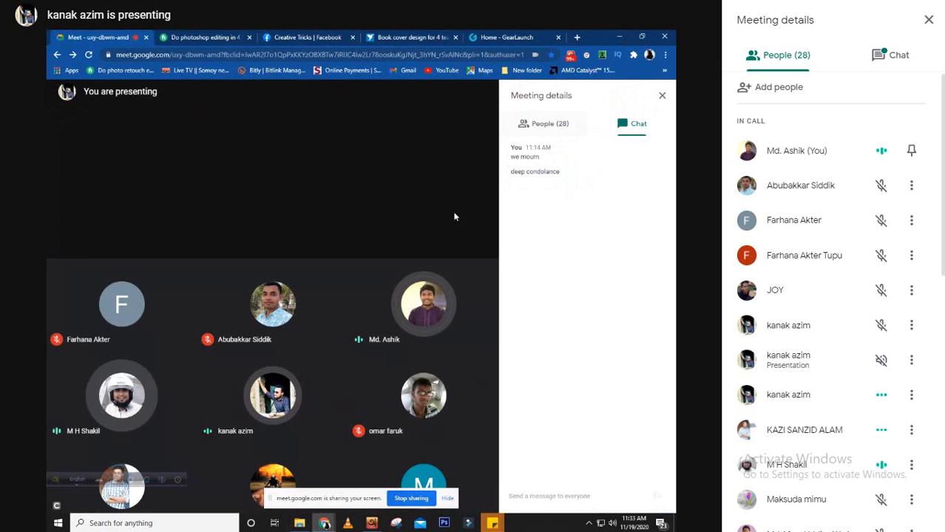
pyautogui.click(397, 500)
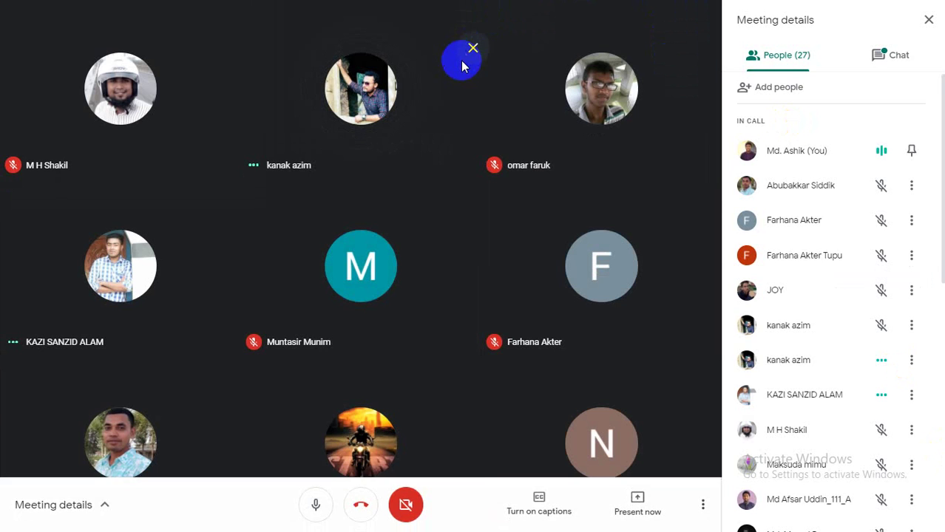
pyautogui.click(474, 48)
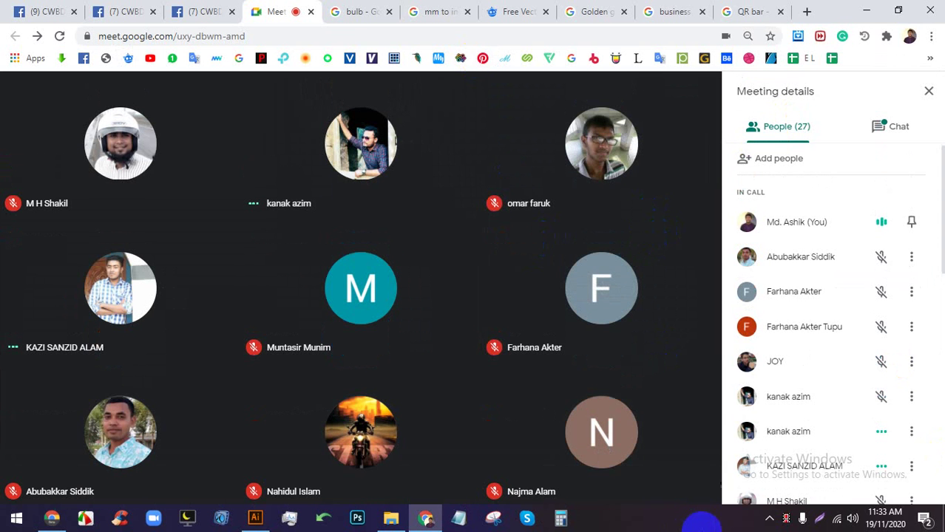
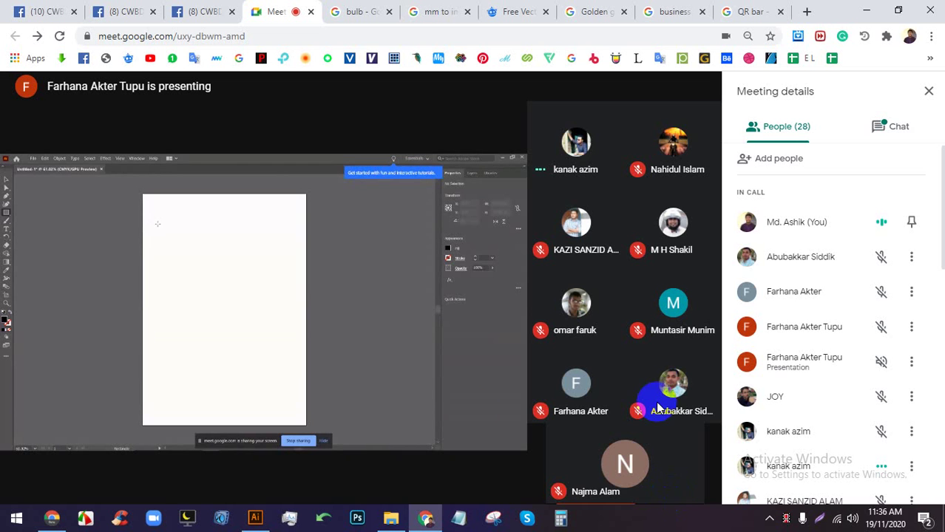
# Enlarge the new Illustrator presentation to full screen and close the meeting details
pyautogui.click(393, 295)
pyautogui.doubleClick(393, 295)
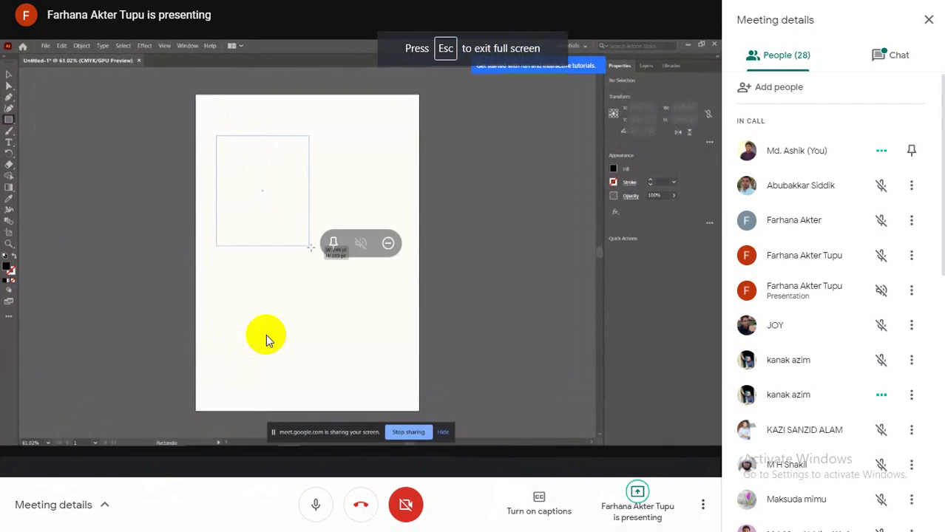
pyautogui.click(926, 20)
pyautogui.click(317, 280)
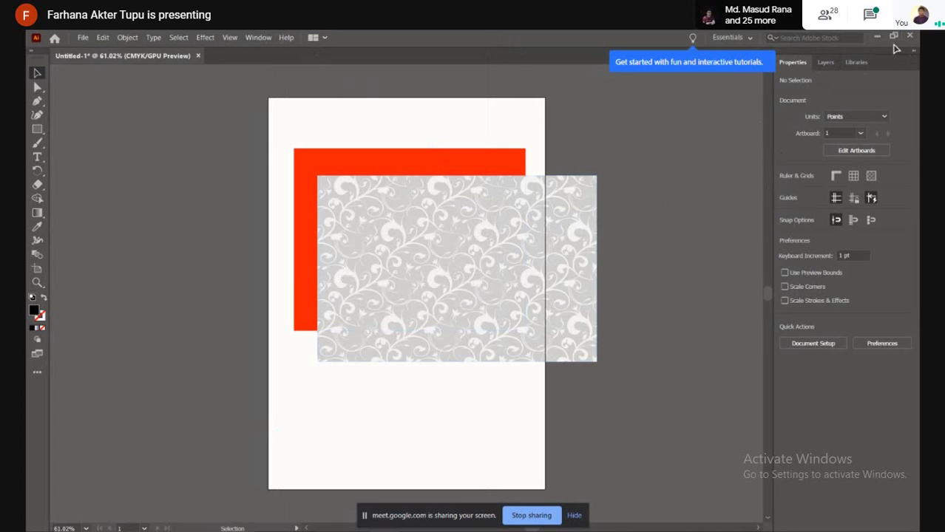
# Switch Illustrator to the Automation workspace and send the grey floral pattern image behind the red rectangle
pyautogui.click(750, 38)
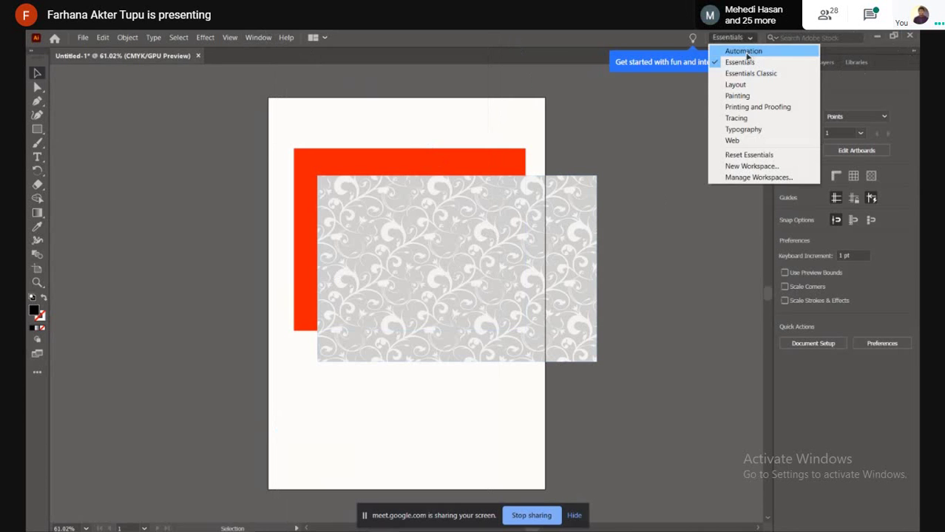
pyautogui.click(742, 63)
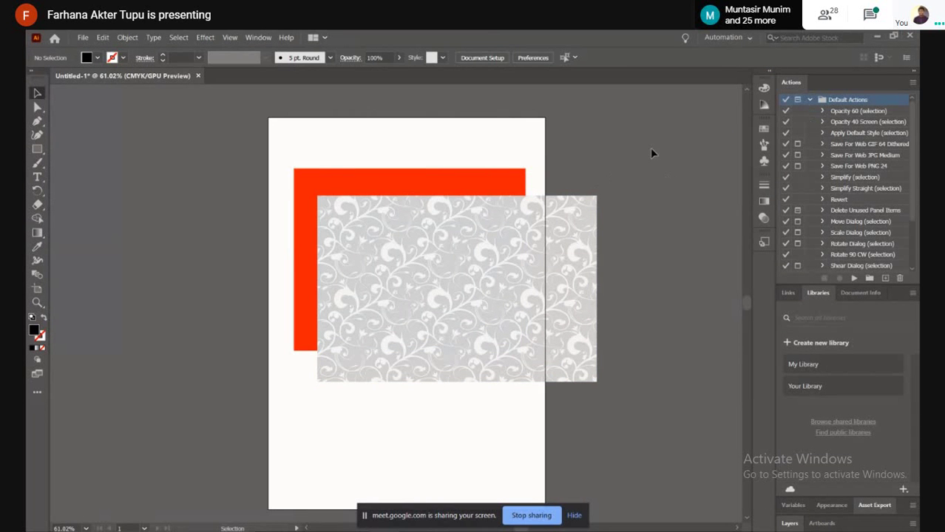
pyautogui.click(437, 293)
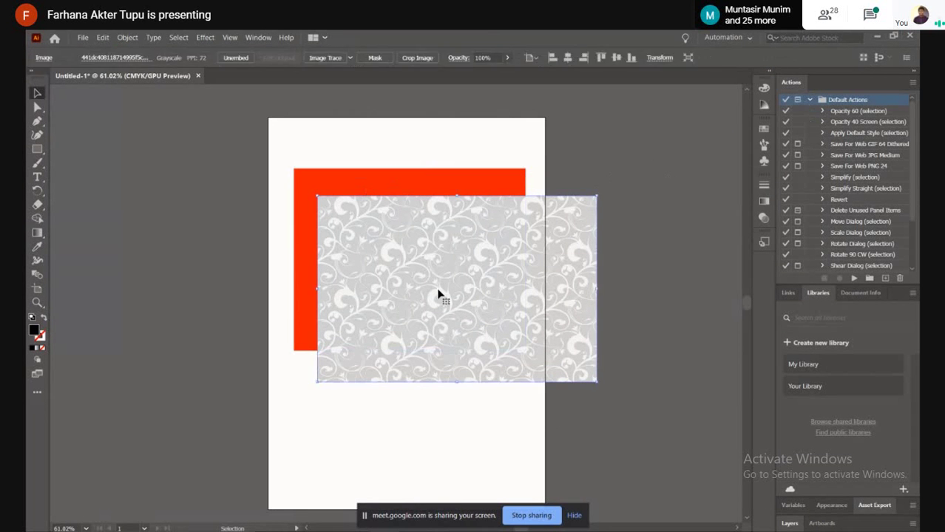
pyautogui.rightClick(437, 292)
pyautogui.moveTo(477, 374)
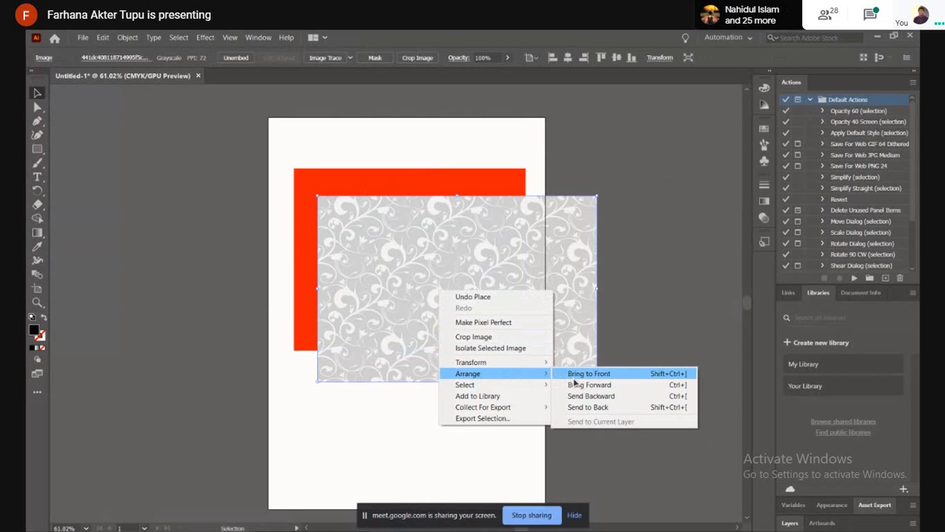
pyautogui.click(582, 408)
# Move the red rectangle over the floral pattern image and make a clipping mask from the two objects
pyautogui.moveTo(414, 182); pyautogui.dragTo(457, 216)
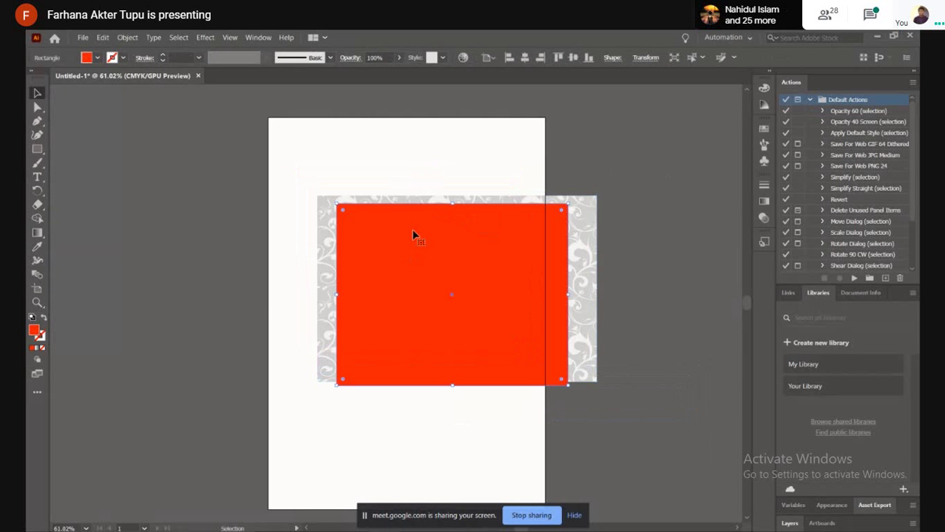
pyautogui.click(322, 229)
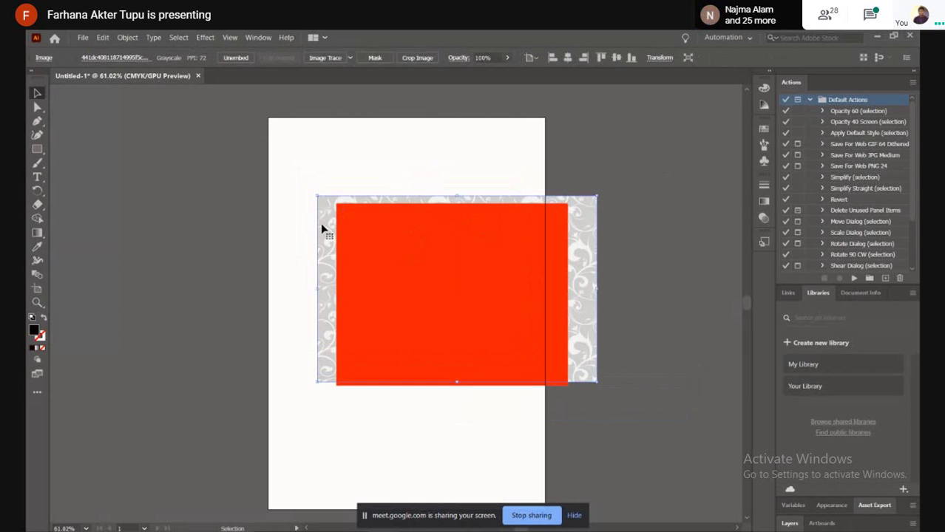
pyautogui.keyDown('shift'); pyautogui.click(397, 230); pyautogui.keyUp('shift')
pyautogui.rightClick(397, 229)
pyautogui.click(447, 318)
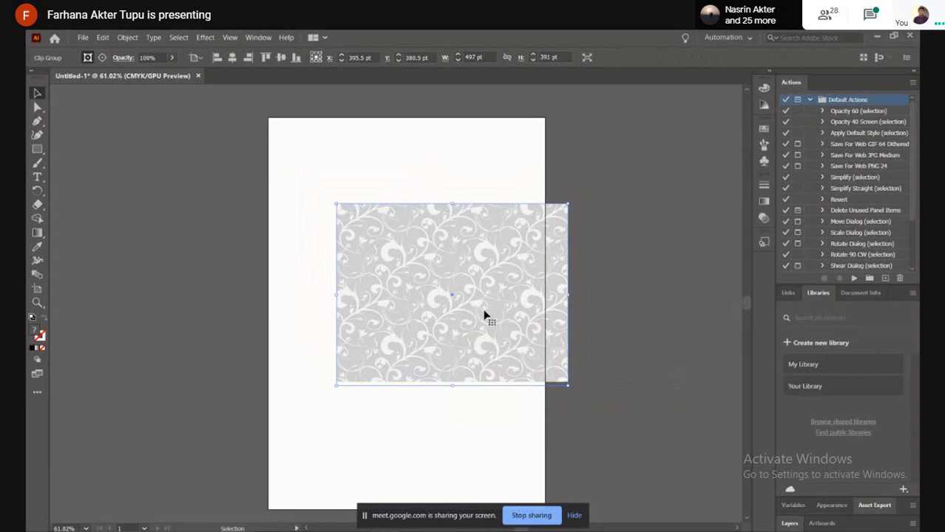
# Open the clipped pattern group in isolation mode and exit it again
pyautogui.doubleClick(486, 317)
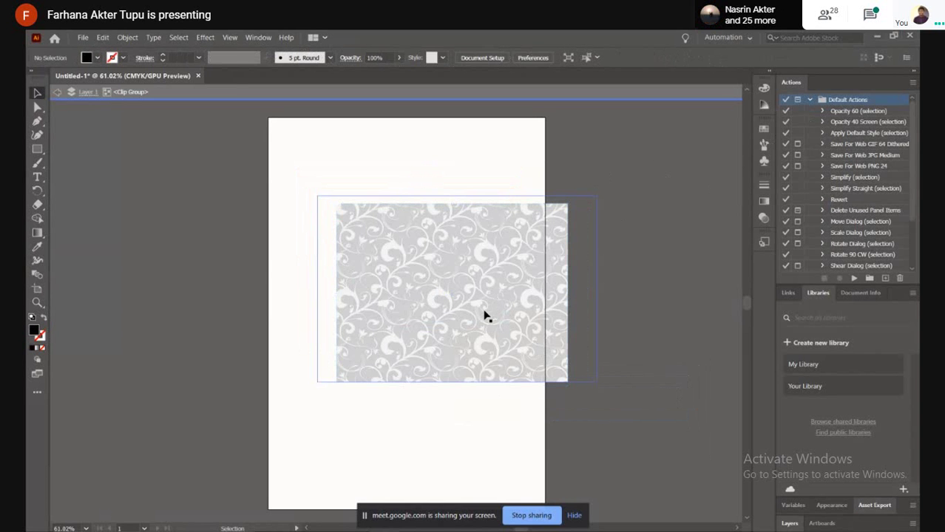
pyautogui.click(57, 92)
pyautogui.click(57, 93)
# Try the clipped pattern group at 36% opacity and restore it to 100%
pyautogui.click(460, 237)
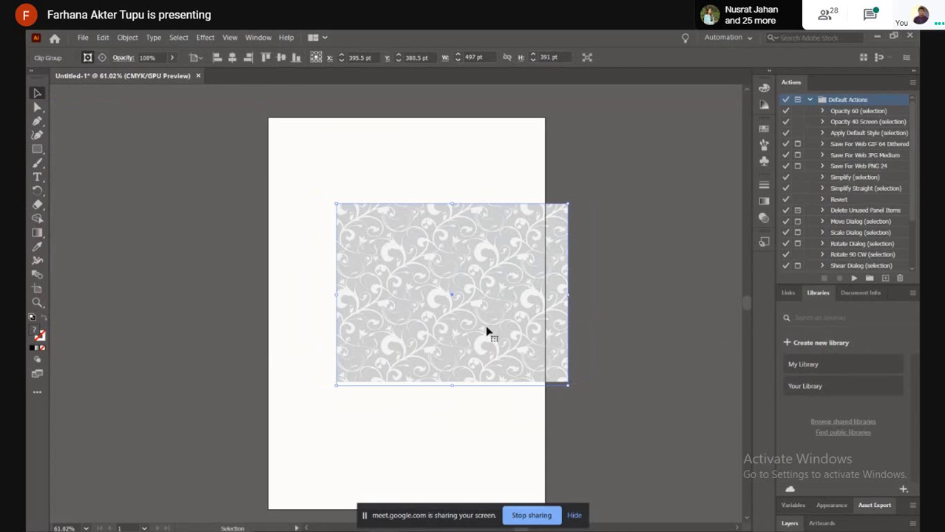
pyautogui.click(171, 57)
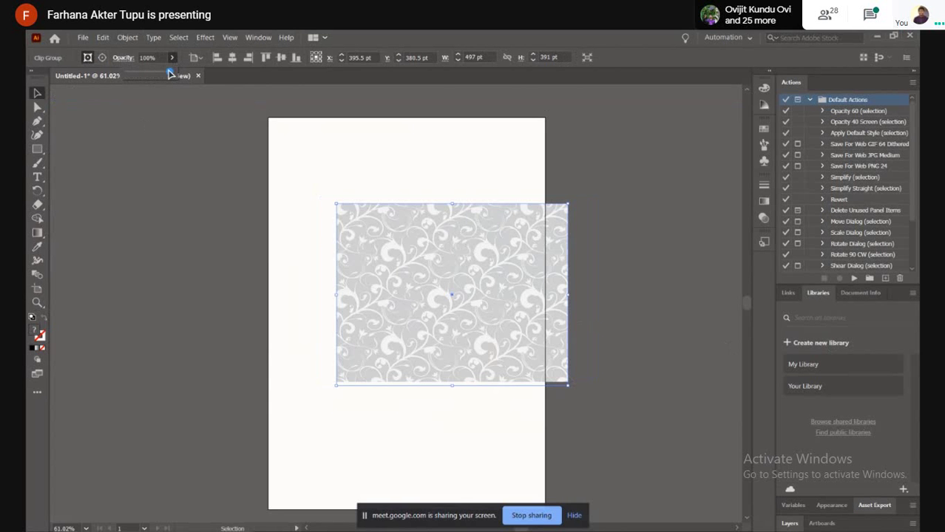
pyautogui.moveTo(169, 73); pyautogui.dragTo(143, 72)
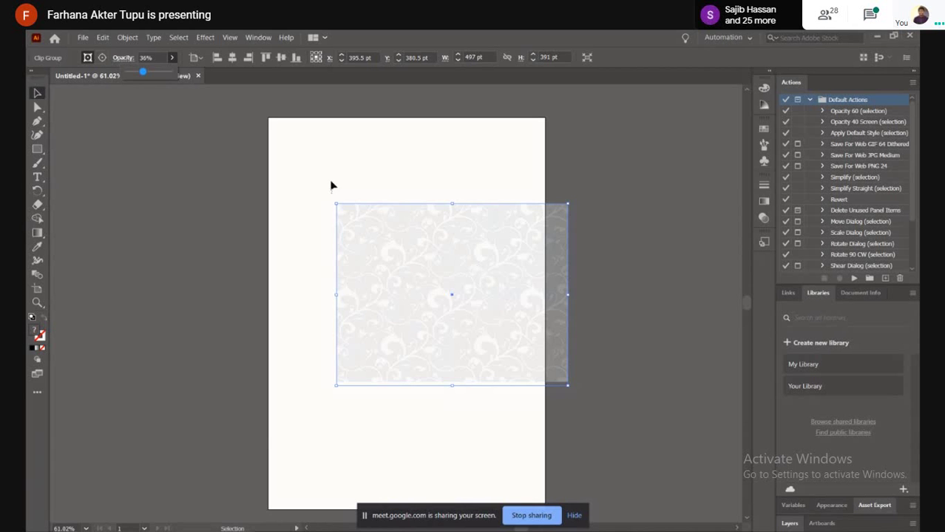
pyautogui.moveTo(139, 72); pyautogui.dragTo(177, 74)
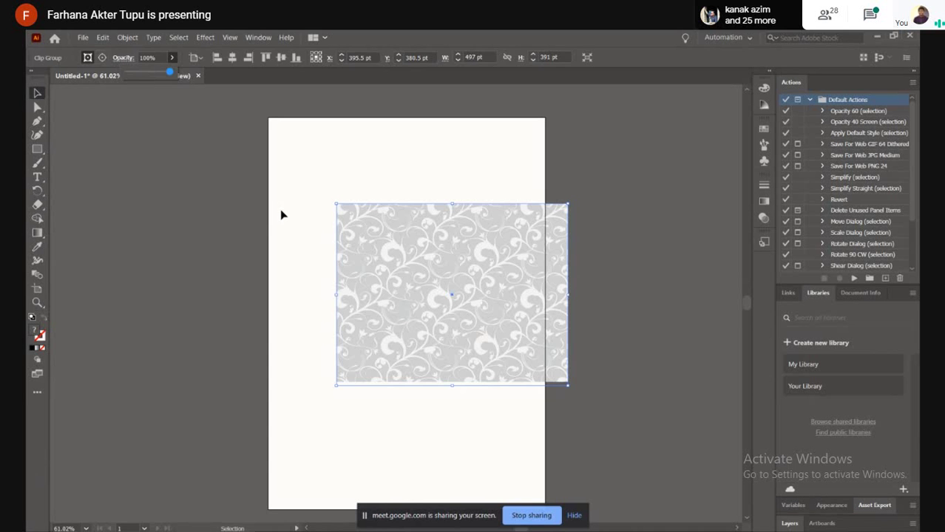
# Isolate the pattern image inside the clip group, set its opacity to 40%, and exit isolation mode
pyautogui.doubleClick(422, 268)
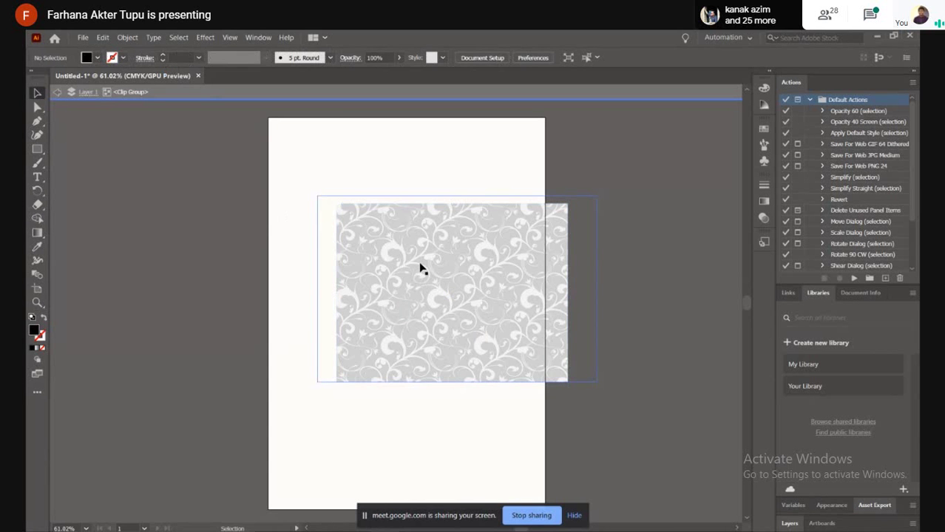
pyautogui.click(420, 265)
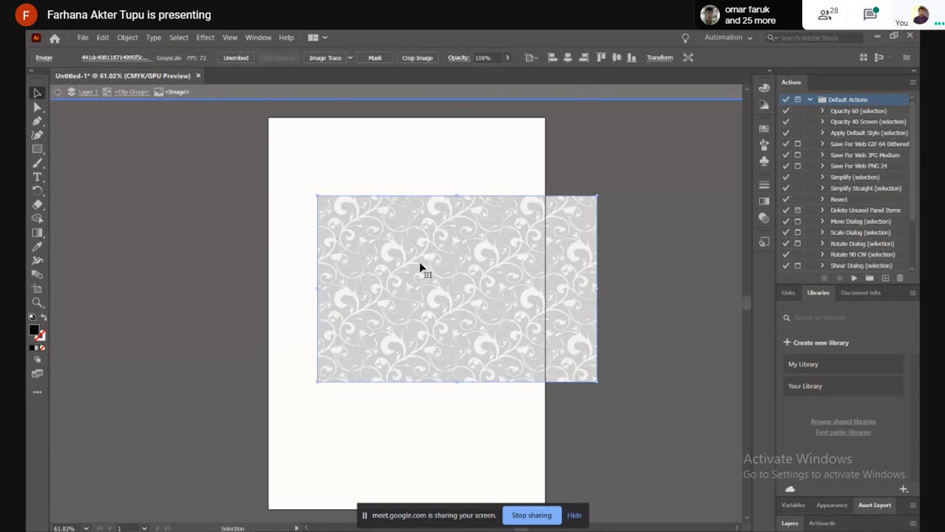
pyautogui.click(507, 58)
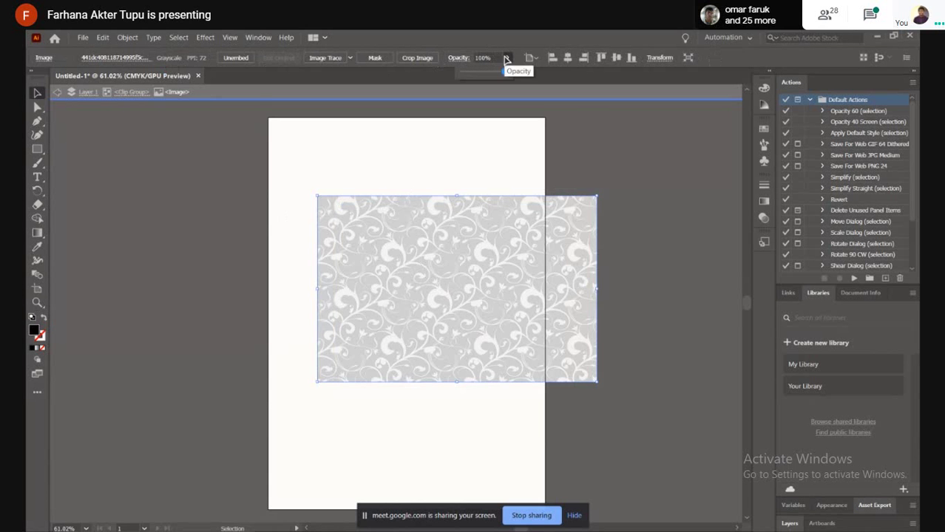
pyautogui.moveTo(507, 71); pyautogui.dragTo(481, 75)
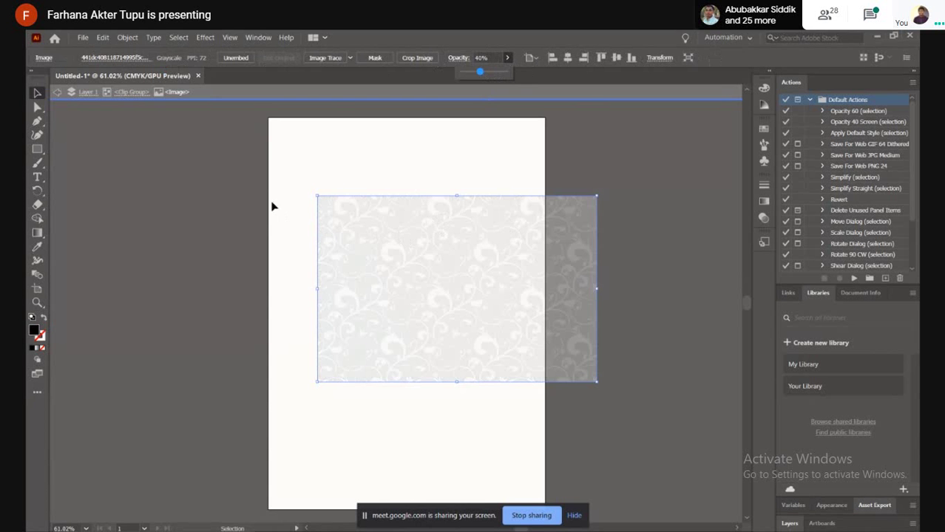
pyautogui.doubleClick(150, 196)
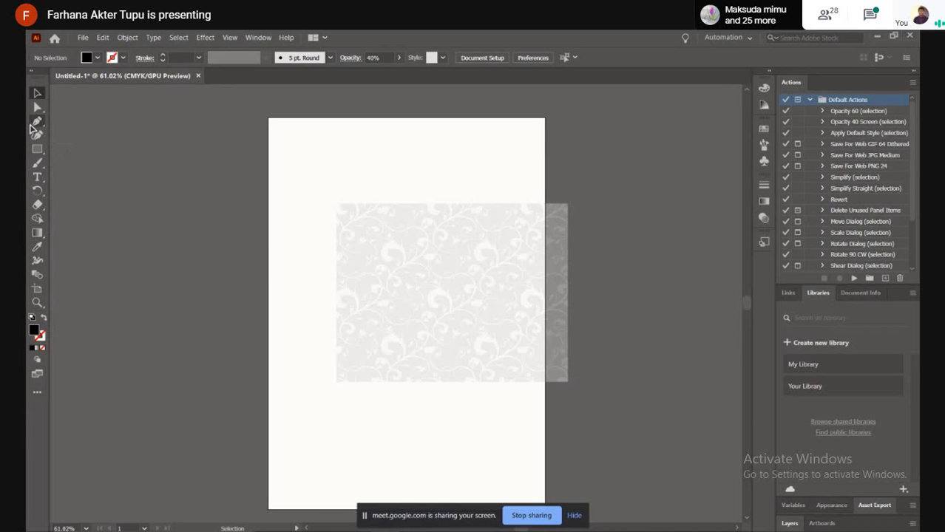
# Switch from Illustrator to the Chrome window that holds the Google Meet call
pyautogui.moveTo(427, 521)
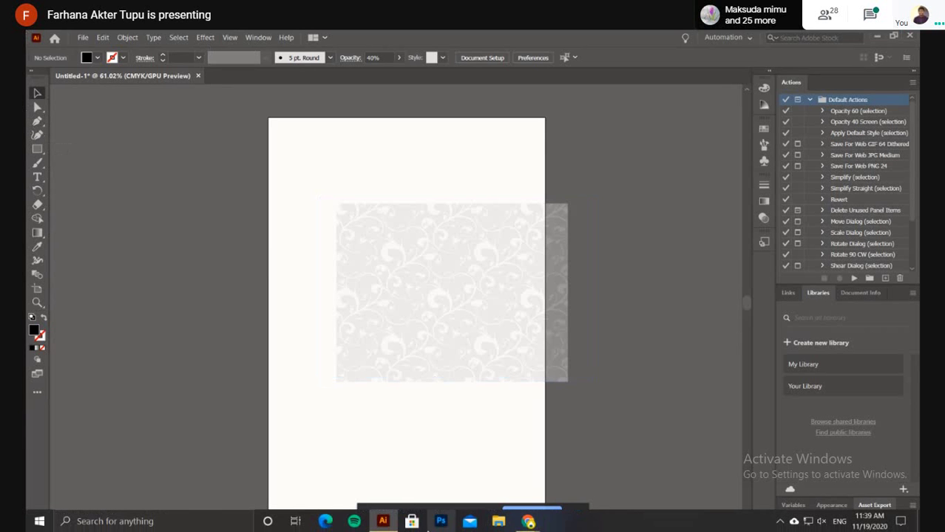
pyautogui.moveTo(530, 519)
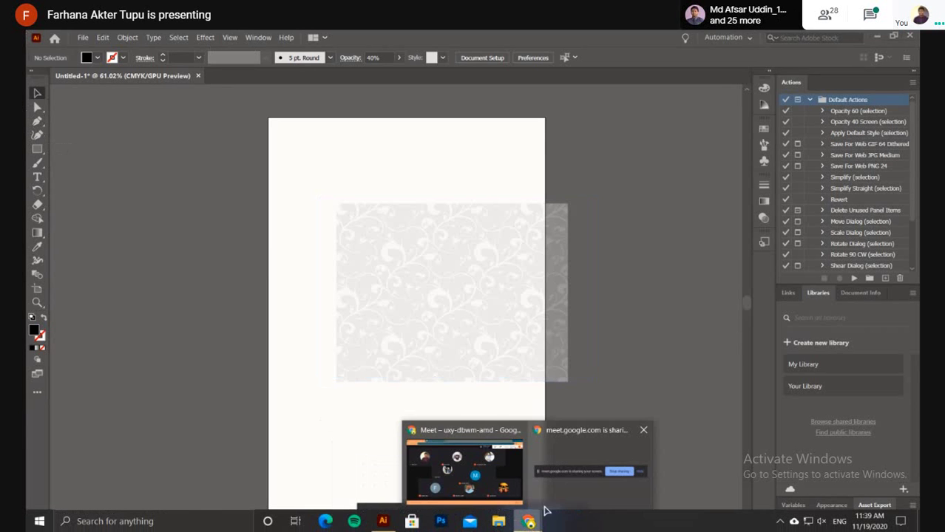
pyautogui.click(472, 473)
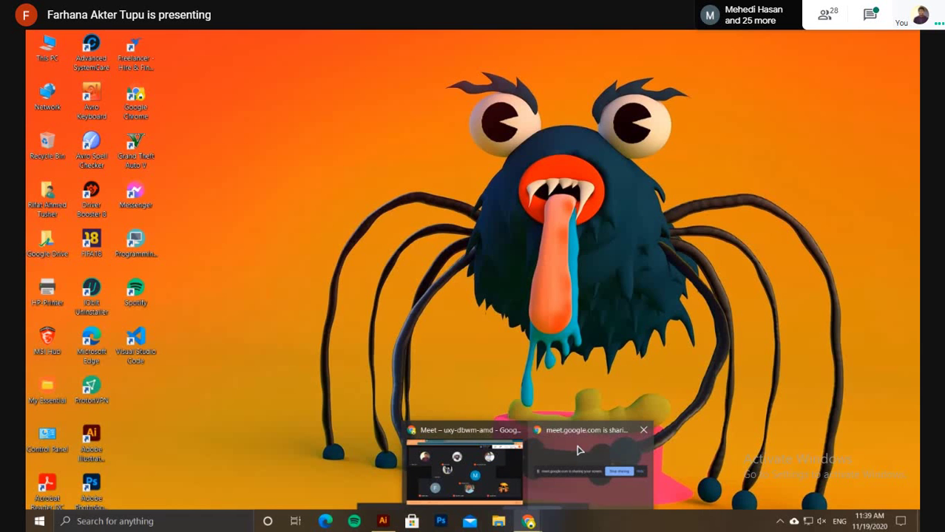
pyautogui.click(473, 466)
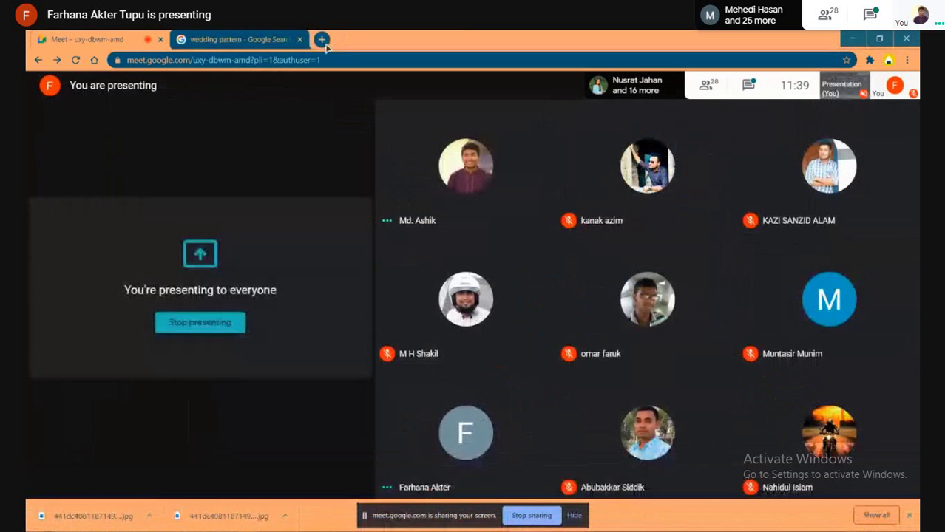
# Search Google for behance in a new browser tab and open the Behance website
pyautogui.click(322, 39)
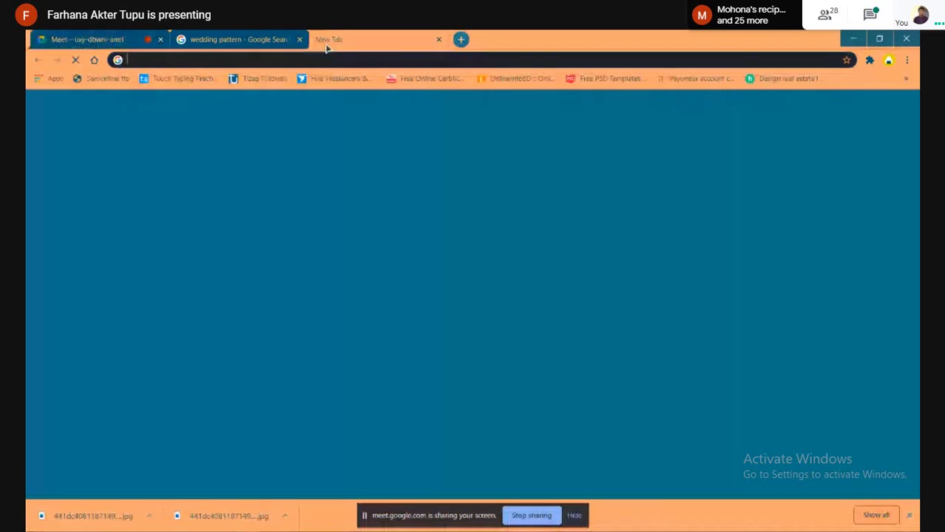
pyautogui.click(408, 272)
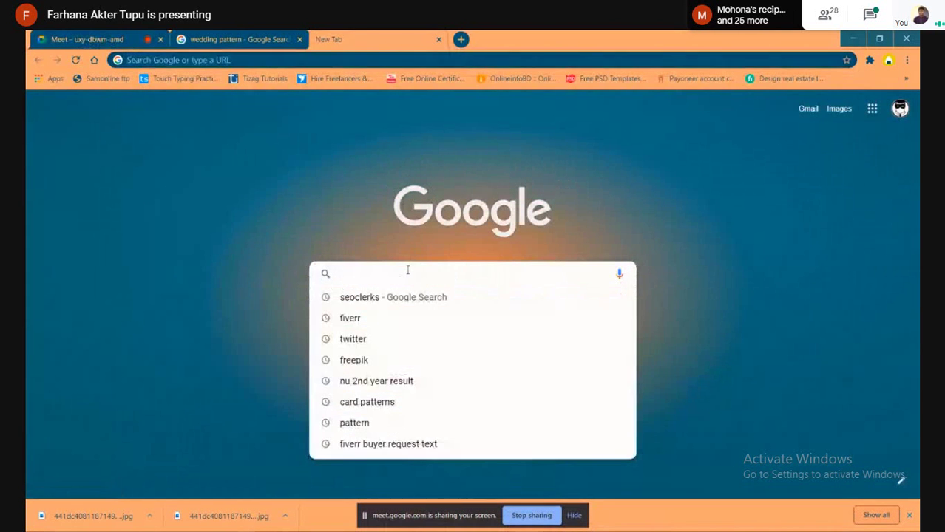
pyautogui.write('beh')
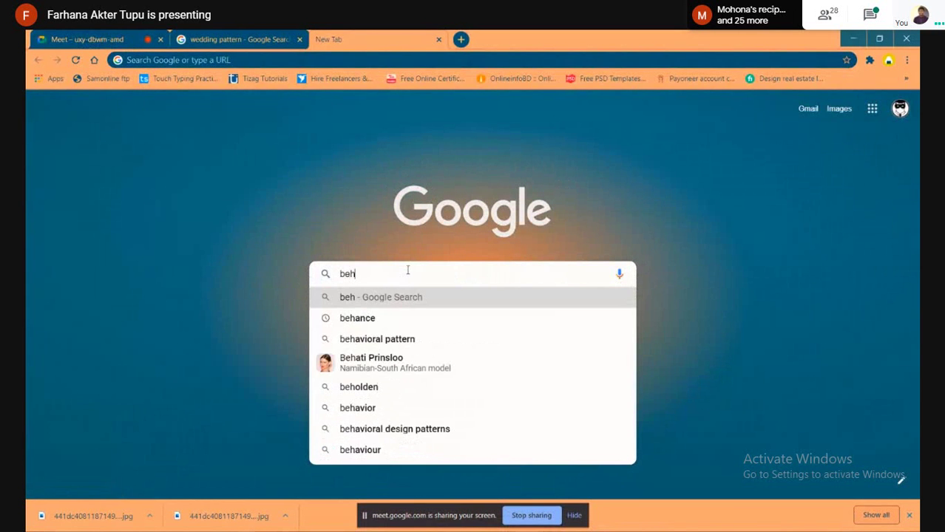
pyautogui.click(416, 320)
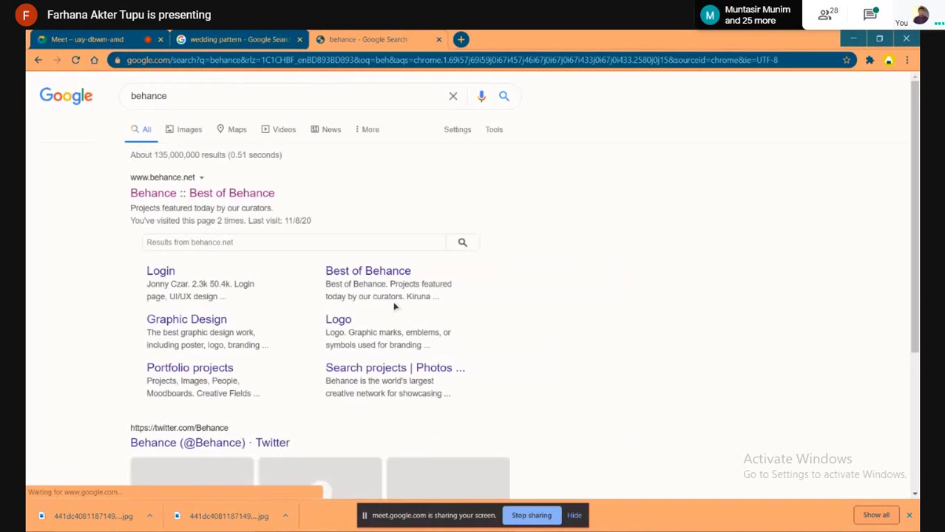
pyautogui.click(259, 195)
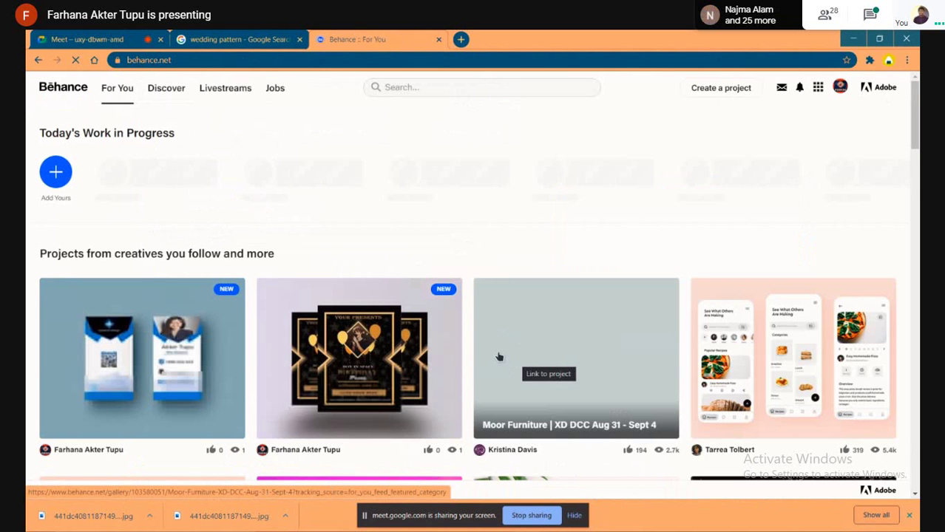
# Look over the For You feed on Behance and open the account's own Behance profile
pyautogui.scroll(-1, 418, 382)
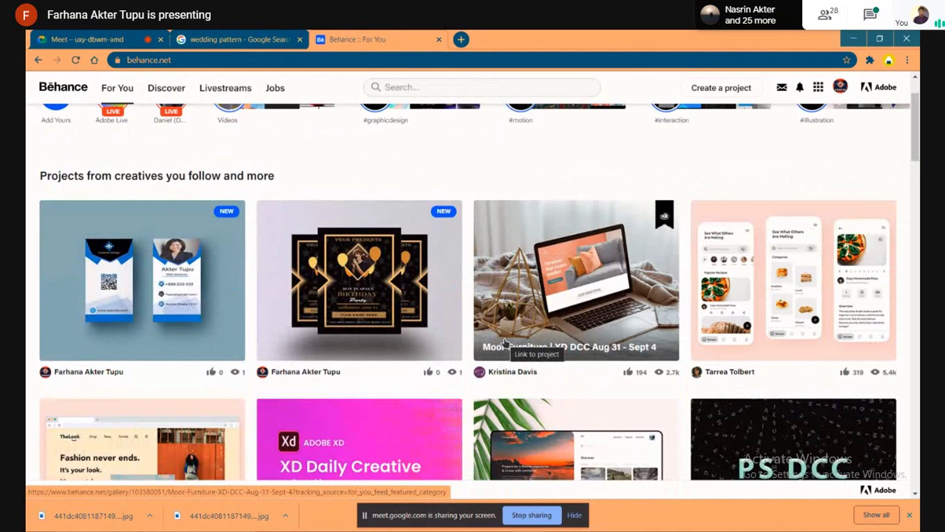
pyautogui.scroll(1, 434, 361)
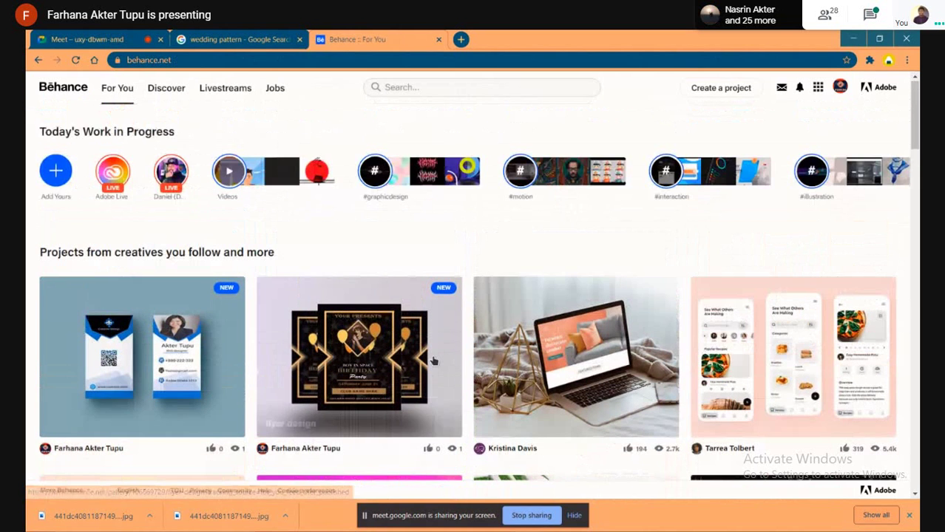
pyautogui.click(840, 88)
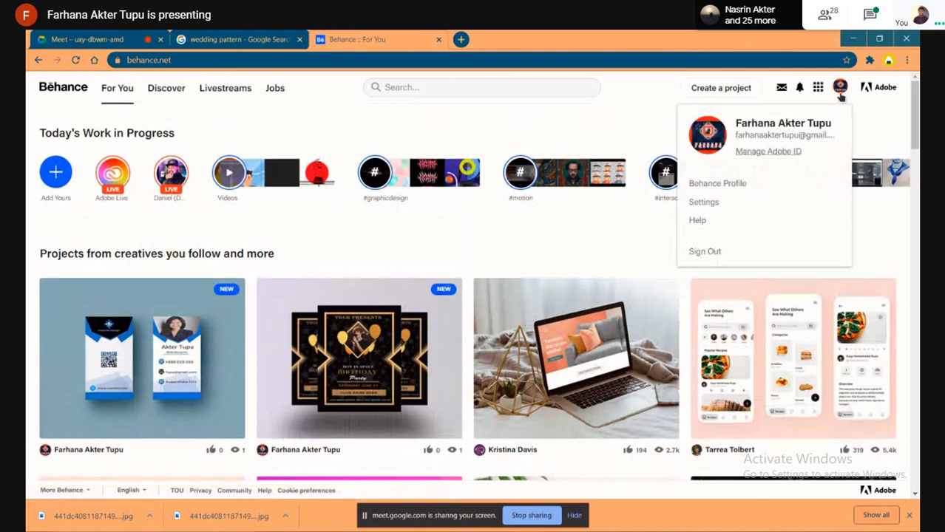
pyautogui.click(569, 275)
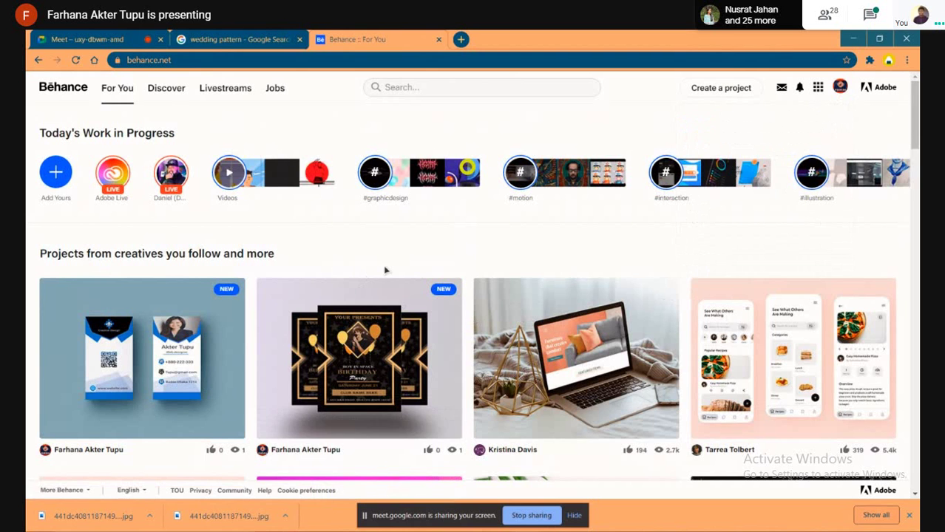
pyautogui.click(840, 87)
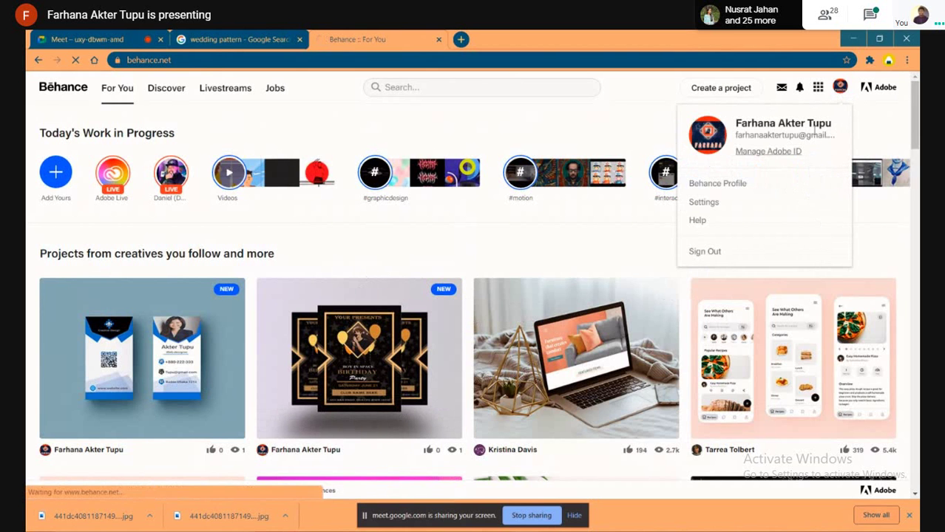
pyautogui.click(732, 183)
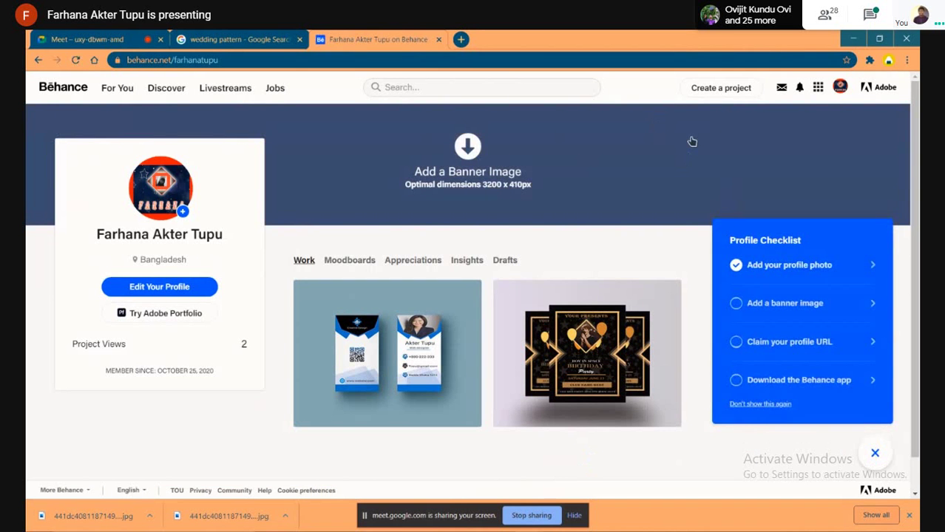
pyautogui.click(692, 141)
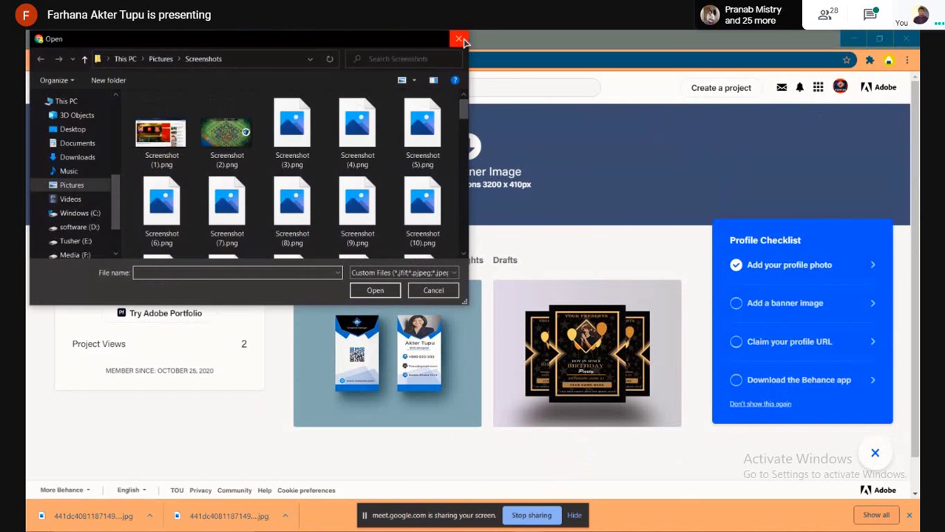
pyautogui.click(460, 38)
pyautogui.scroll(-1, 413, 333)
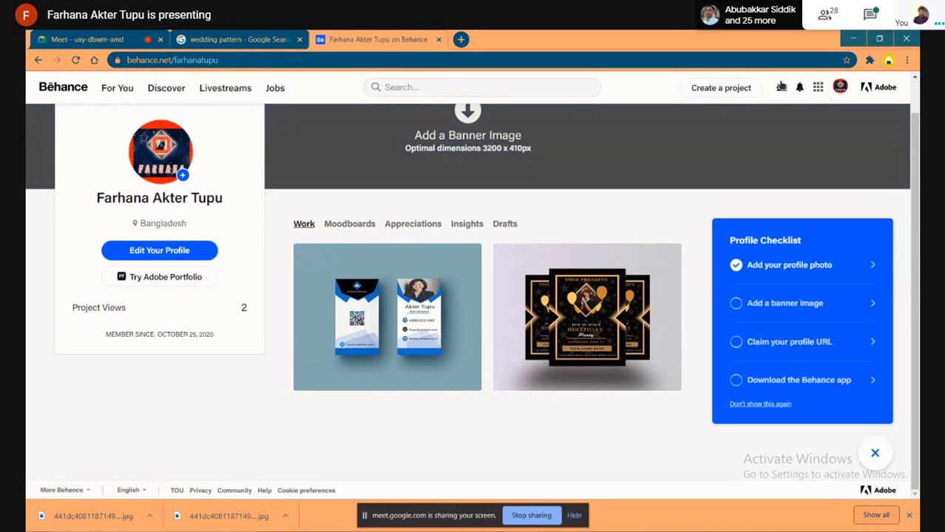
# Start a new Behance project, open its image upload, cancel the file selection, and return to the profile
pyautogui.click(708, 87)
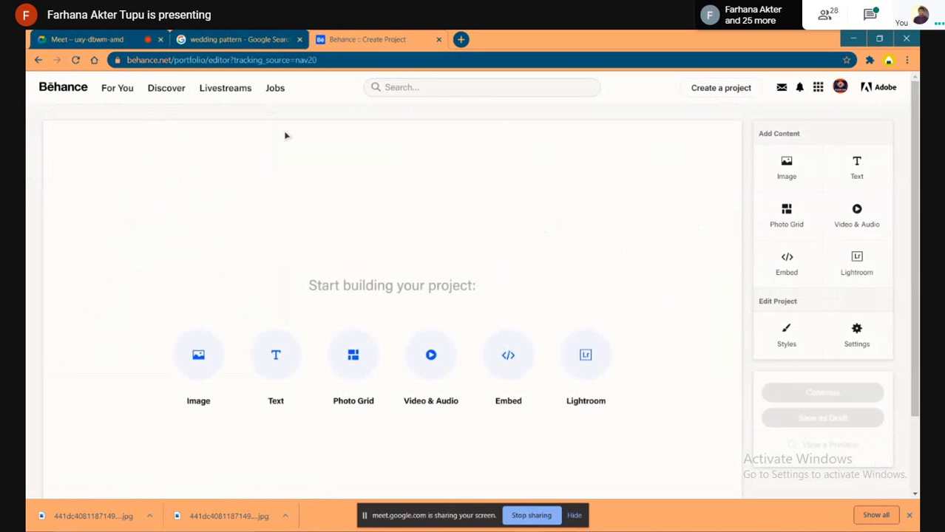
pyautogui.click(198, 365)
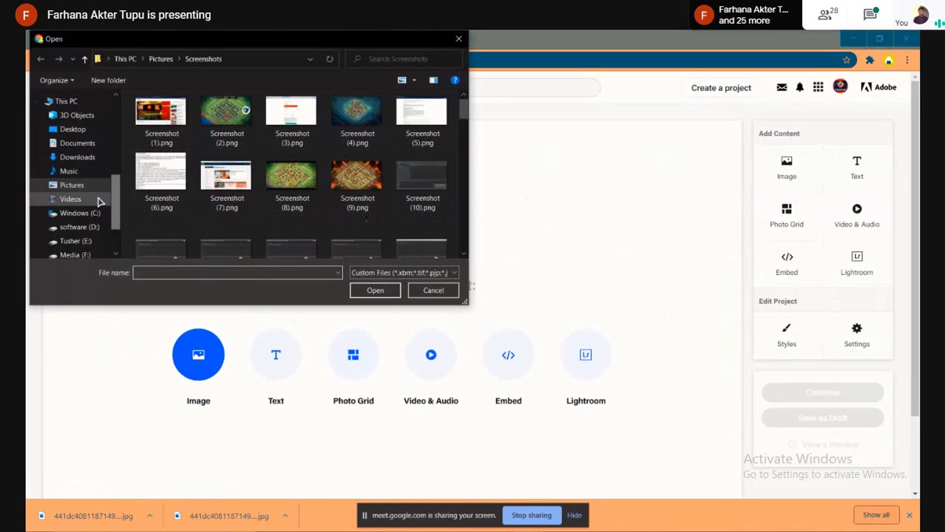
pyautogui.click(431, 291)
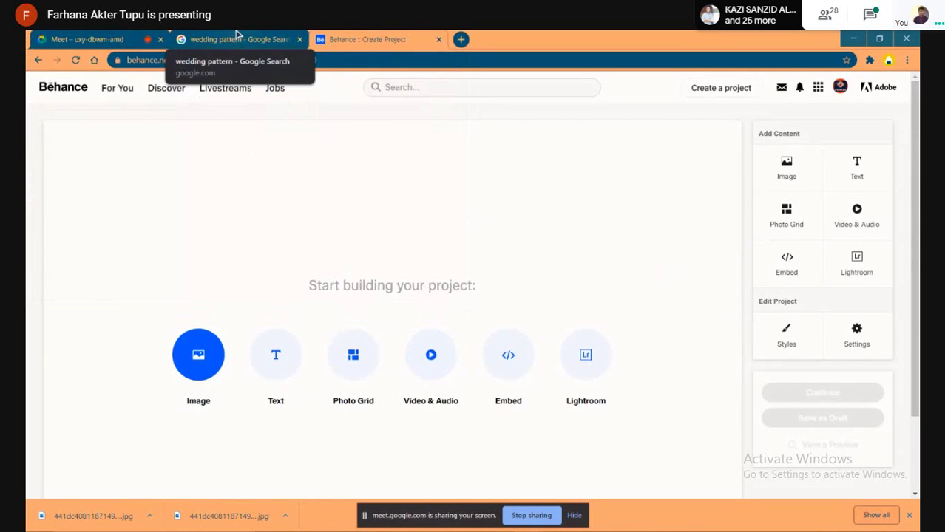
pyautogui.click(39, 60)
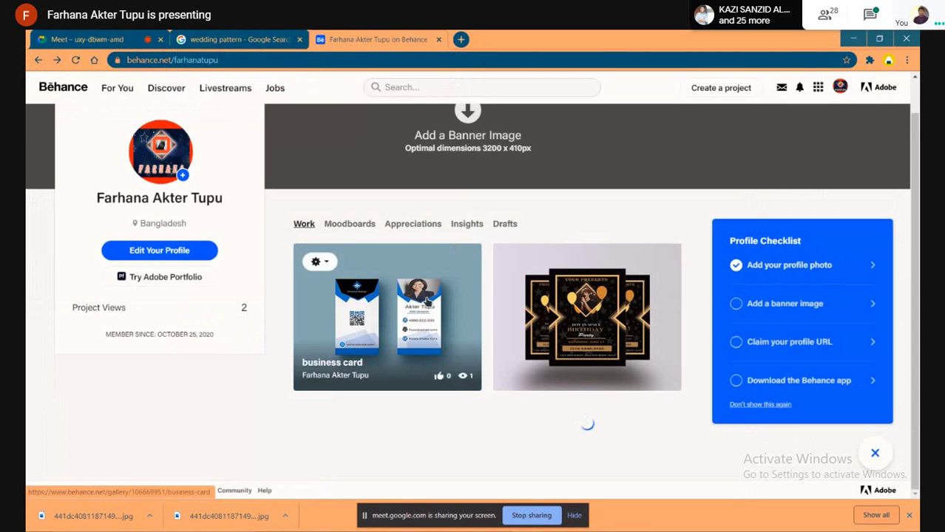
# Open the business card project from the profile and look through its mockup images
pyautogui.click(426, 298)
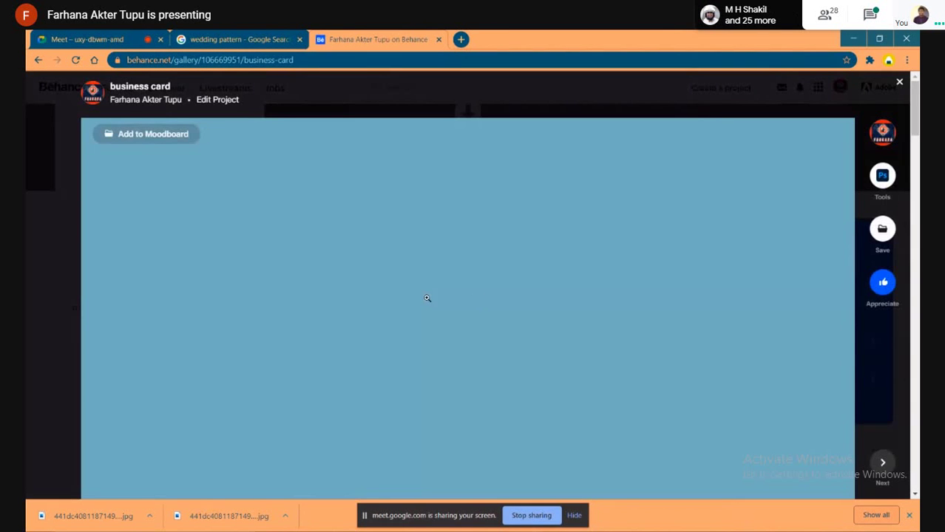
pyautogui.scroll(-1, 522, 318)
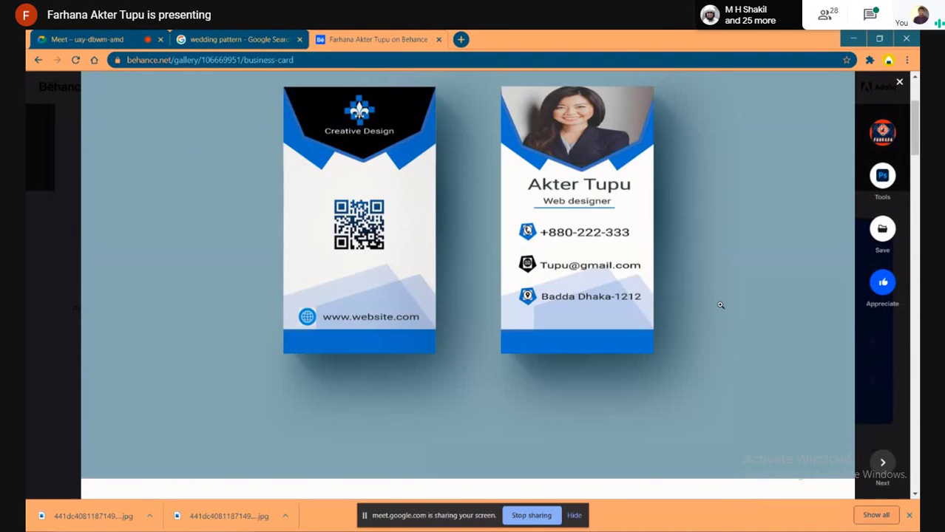
pyautogui.scroll(-5, 717, 278)
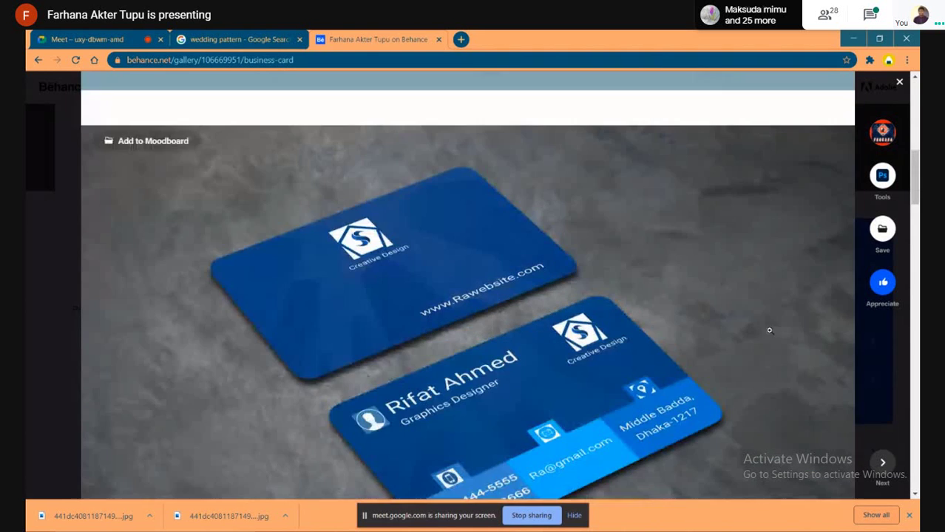
pyautogui.scroll(2, 559, 321)
pyautogui.scroll(5, 450, 300)
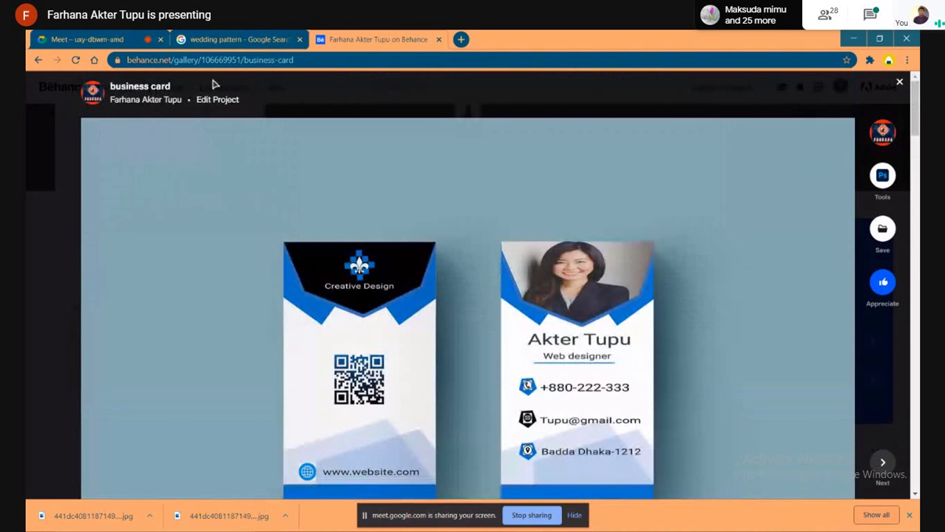
# Open the business card project in the project editor and review its content down to the last image
pyautogui.click(215, 104)
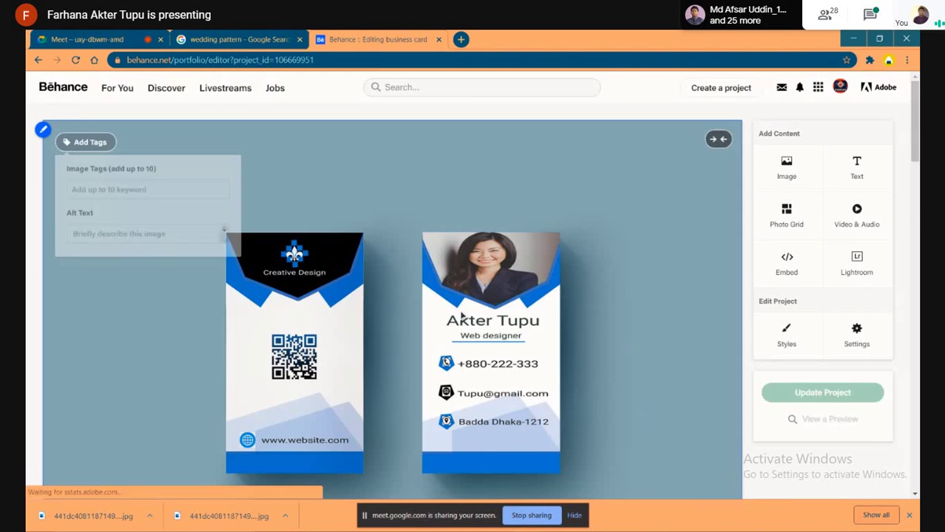
pyautogui.scroll(-10, 502, 326)
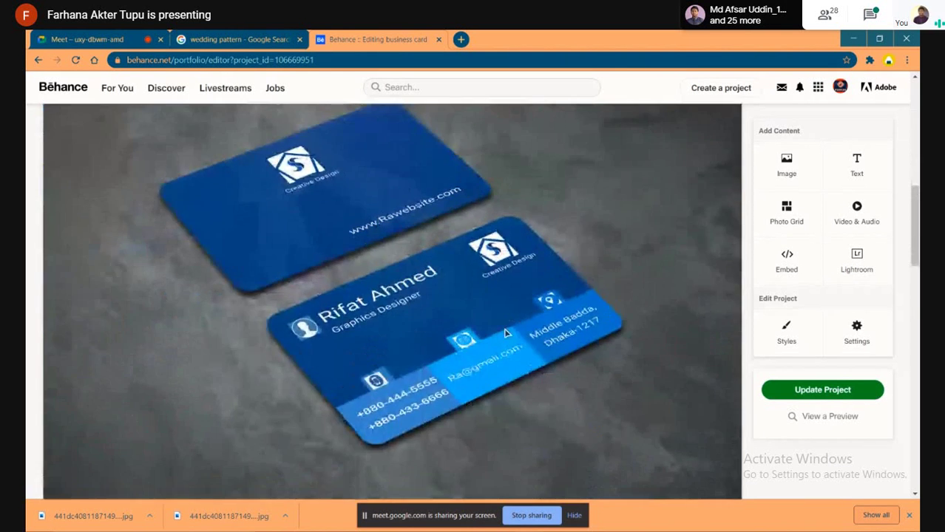
pyautogui.scroll(-15, 505, 334)
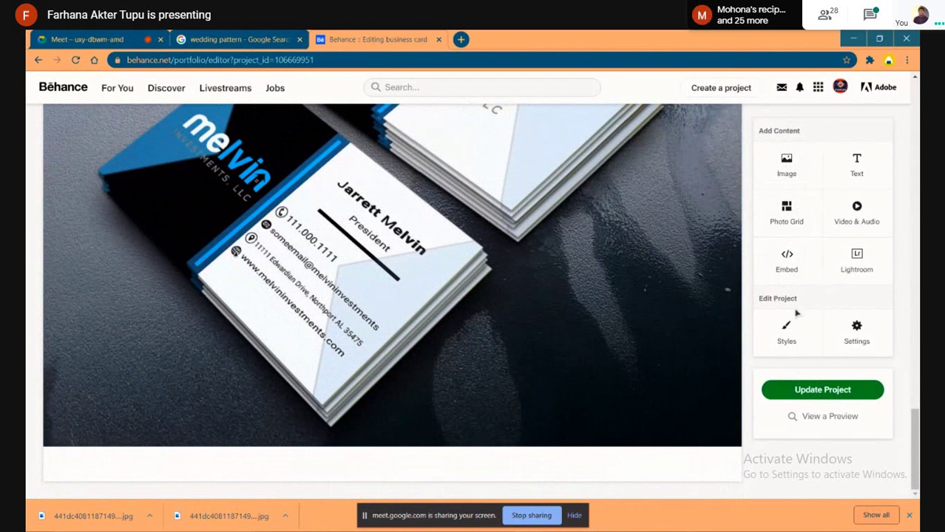
pyautogui.click(808, 396)
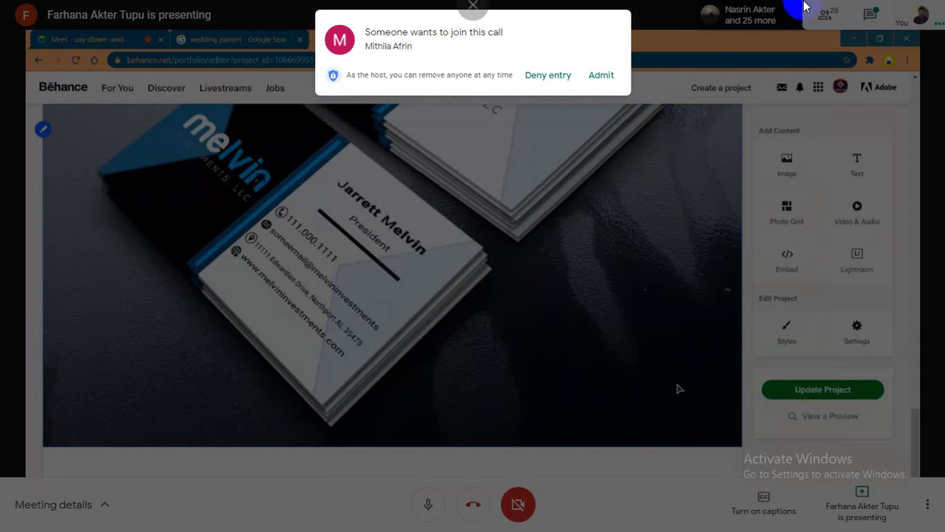
# Admit the waiting participant to the Google Meet call and mute the microphone
pyautogui.click(601, 75)
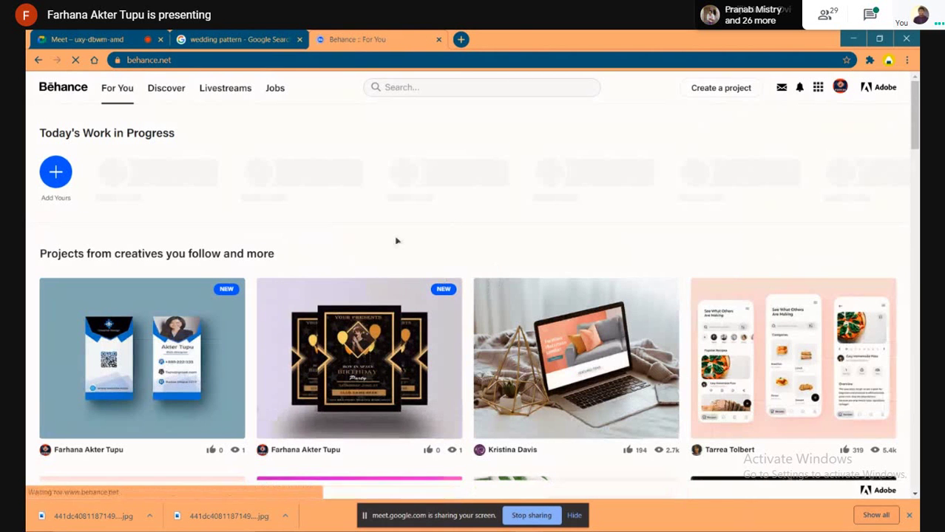
pyautogui.click(428, 502)
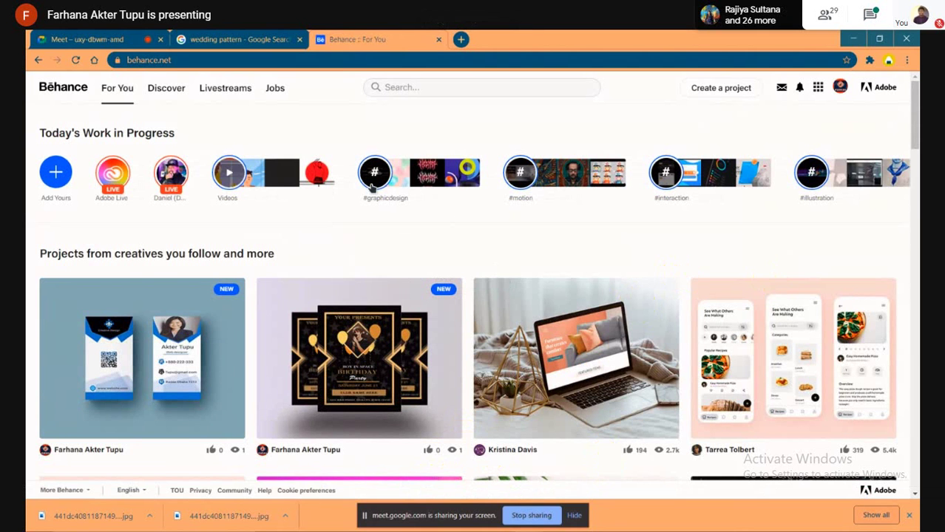
# Browse the projects in the Behance For You feed and return to its beginning
pyautogui.scroll(-3, 517, 255)
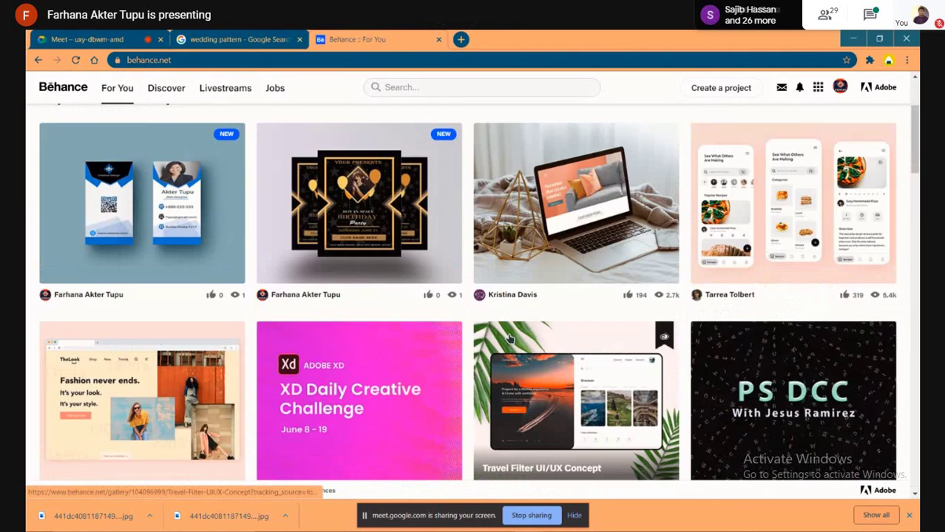
pyautogui.scroll(-10, 480, 344)
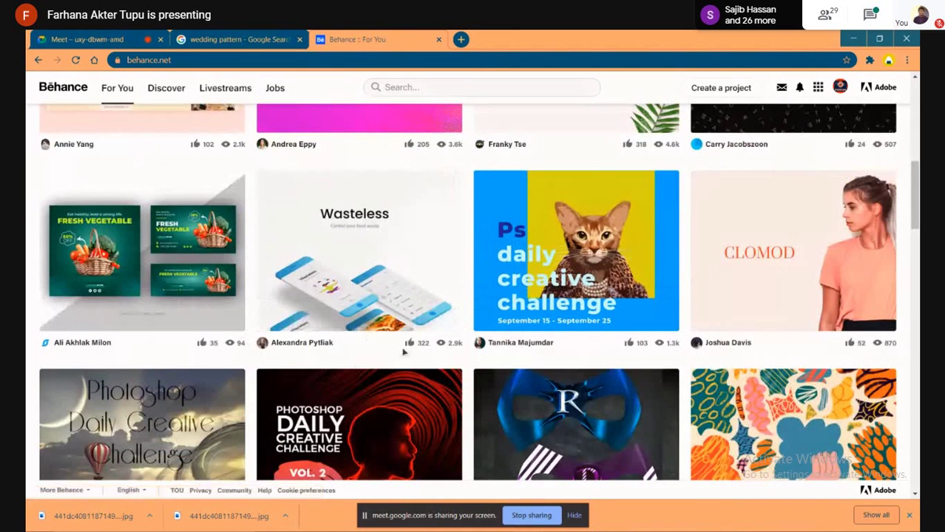
pyautogui.scroll(-2, 405, 355)
pyautogui.scroll(4, 407, 358)
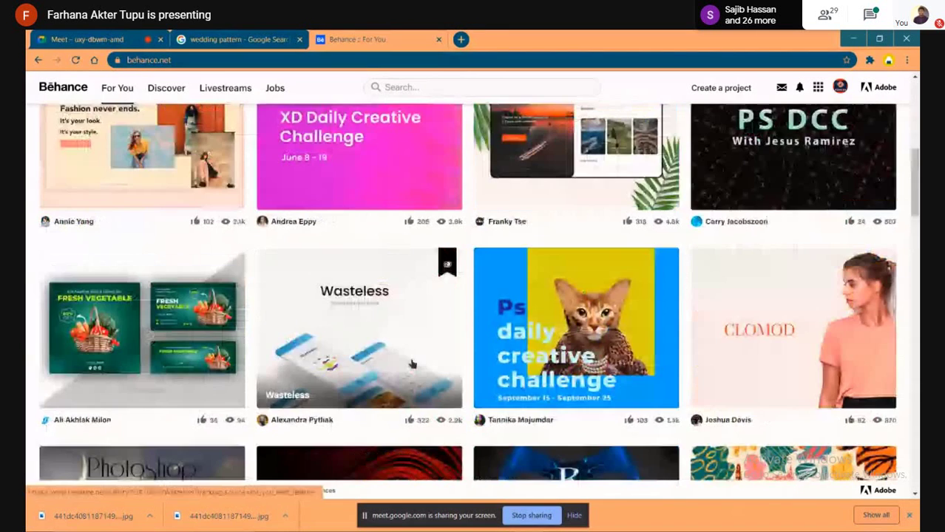
pyautogui.scroll(10, 413, 364)
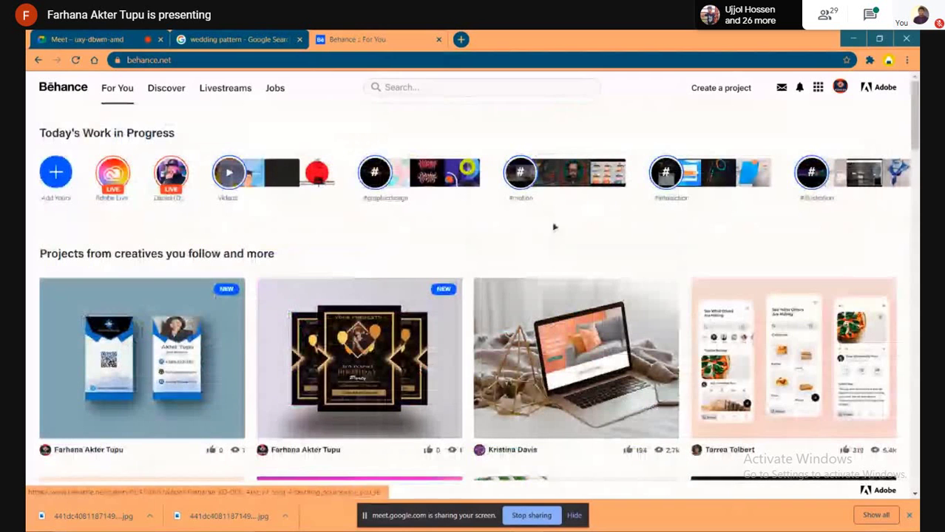
# Open the Adobe Live livestream, dismissing its welcome message, and unmute the microphone in the Google Meet call
pyautogui.click(112, 191)
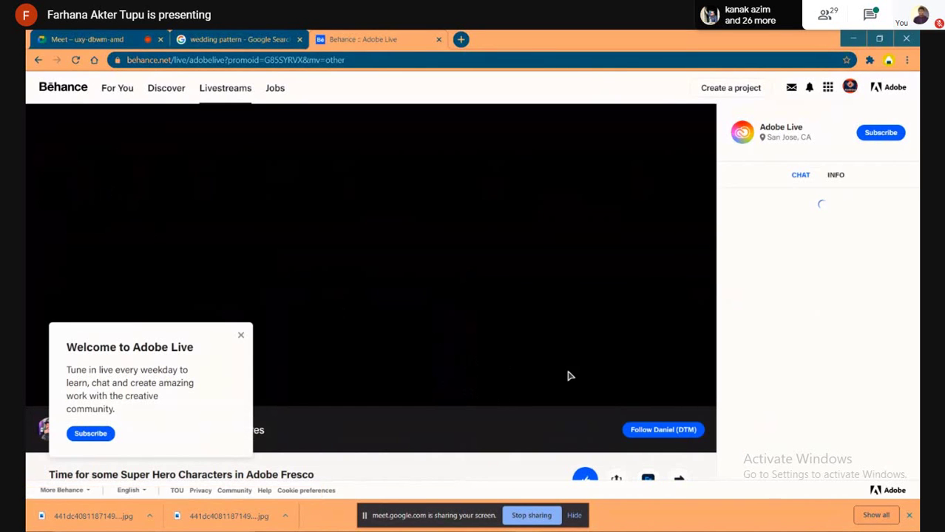
pyautogui.click(241, 337)
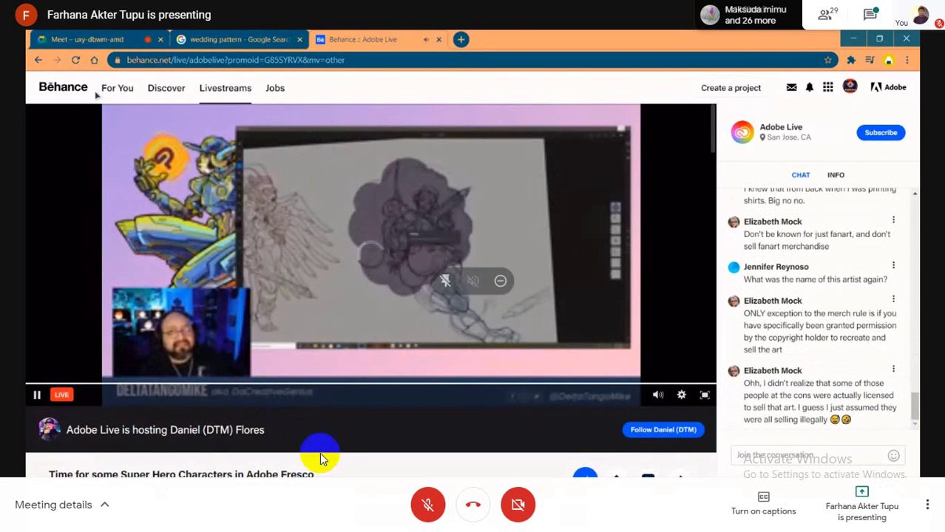
pyautogui.click(428, 505)
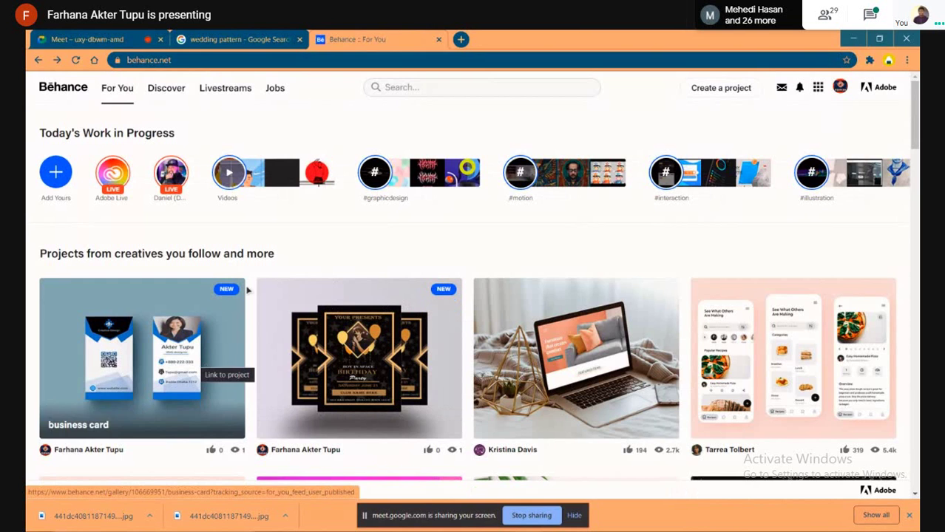
# Search Google for fiverr in a new browser tab and open the official Fiverr site
pyautogui.click(462, 40)
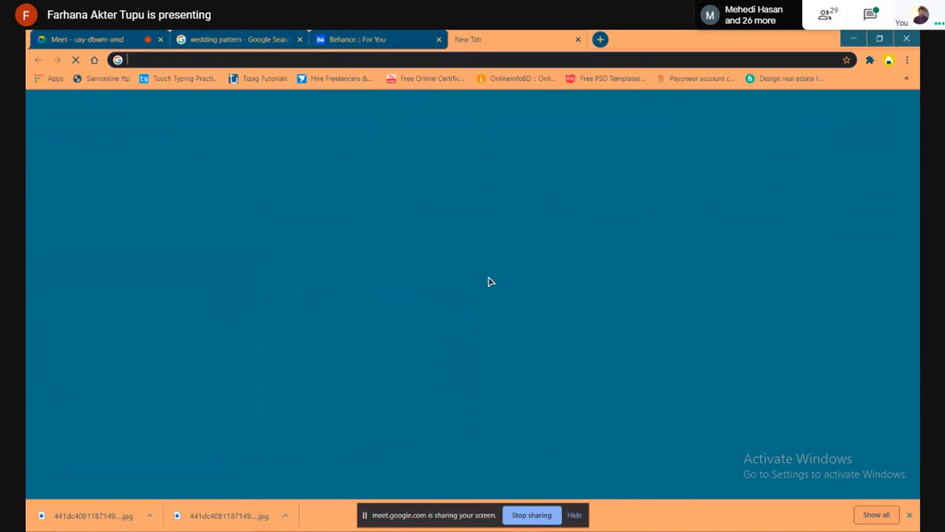
pyautogui.click(406, 274)
pyautogui.click(398, 318)
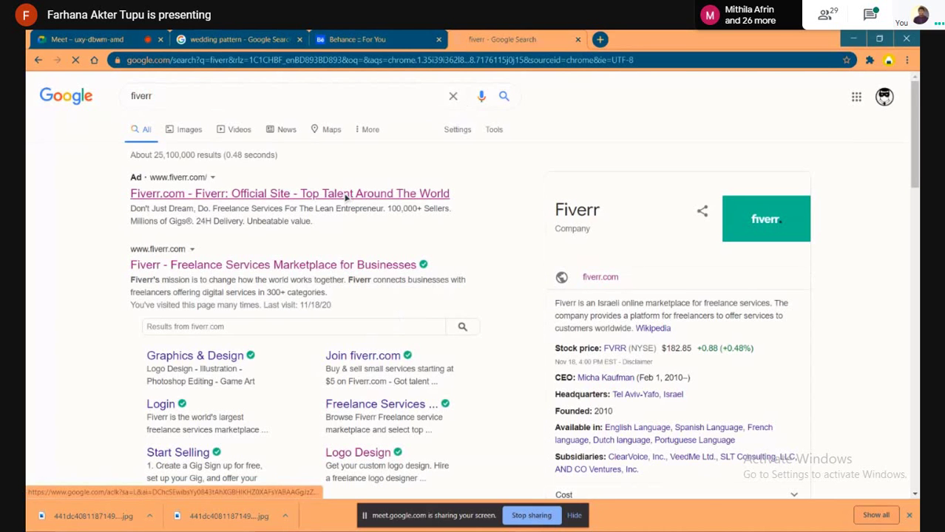
pyautogui.click(346, 195)
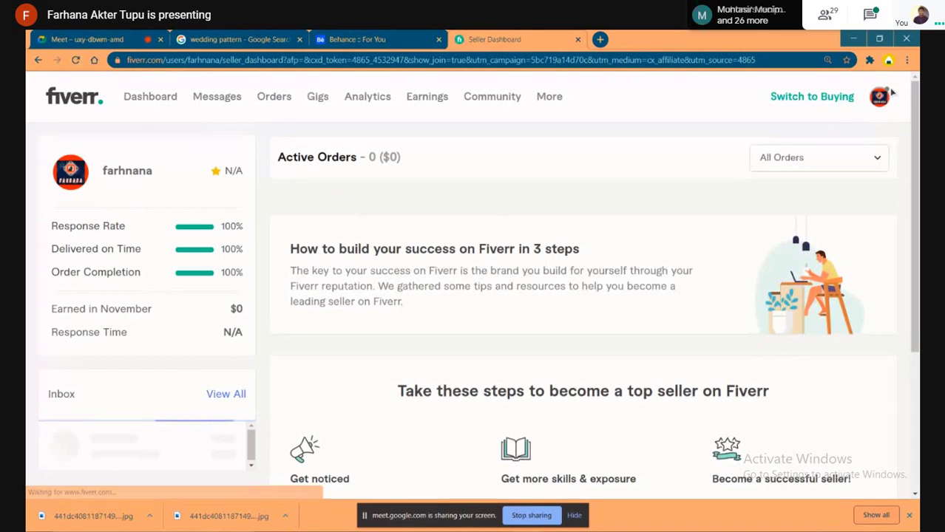
# Open the Fiverr seller profile and look through its active gigs, including the party flyer design gig page
pyautogui.click(884, 95)
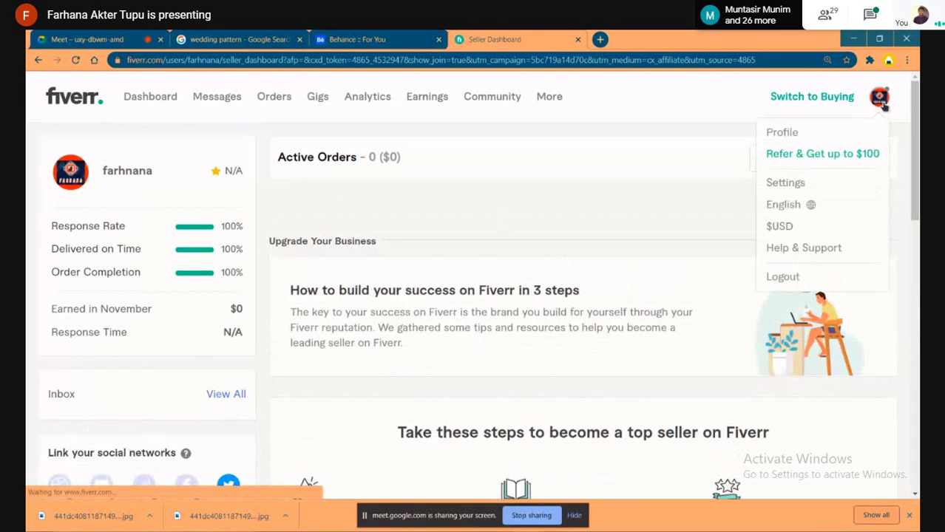
pyautogui.click(783, 133)
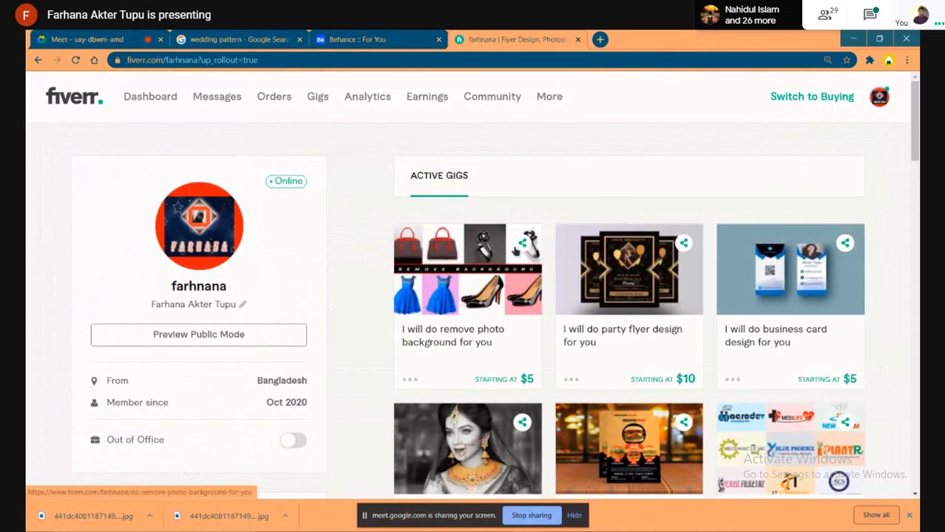
pyautogui.scroll(-1, 628, 385)
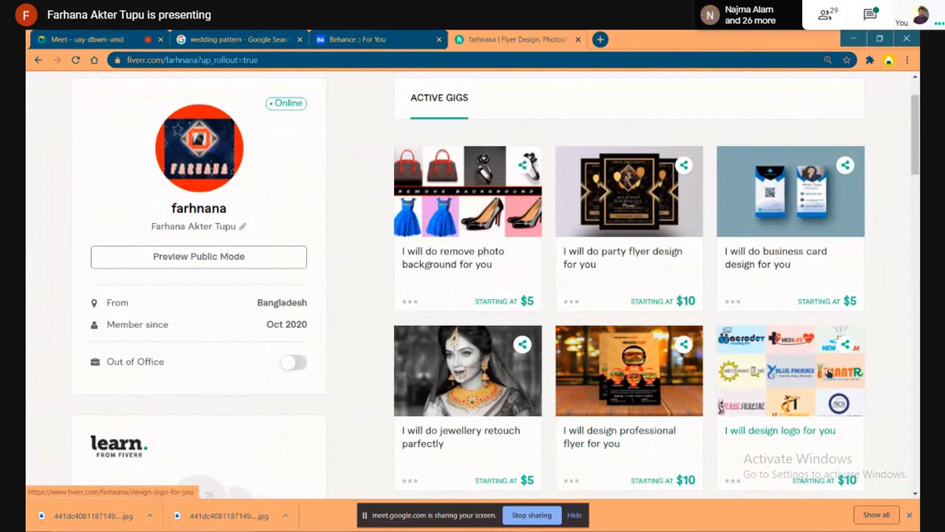
pyautogui.scroll(-2, 832, 375)
pyautogui.scroll(3, 832, 375)
pyautogui.scroll(-1, 832, 375)
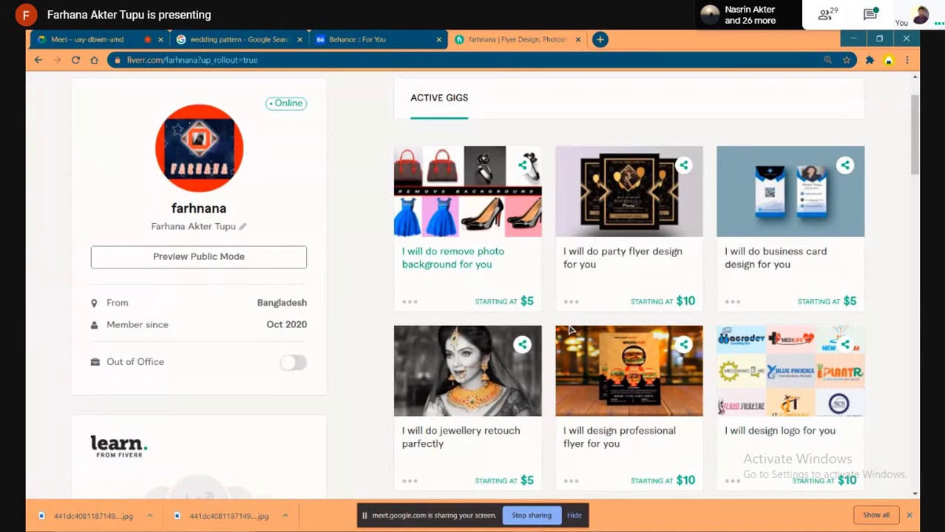
pyautogui.click(653, 256)
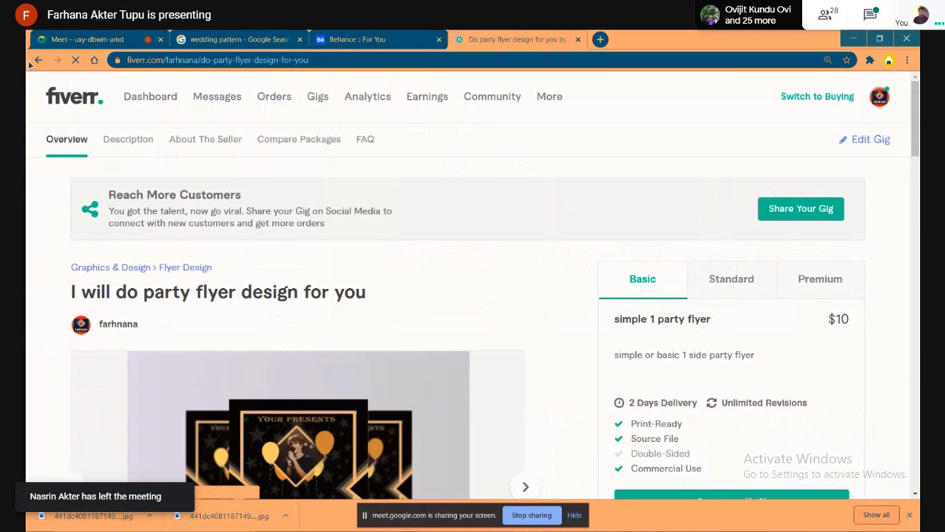
pyautogui.click(39, 61)
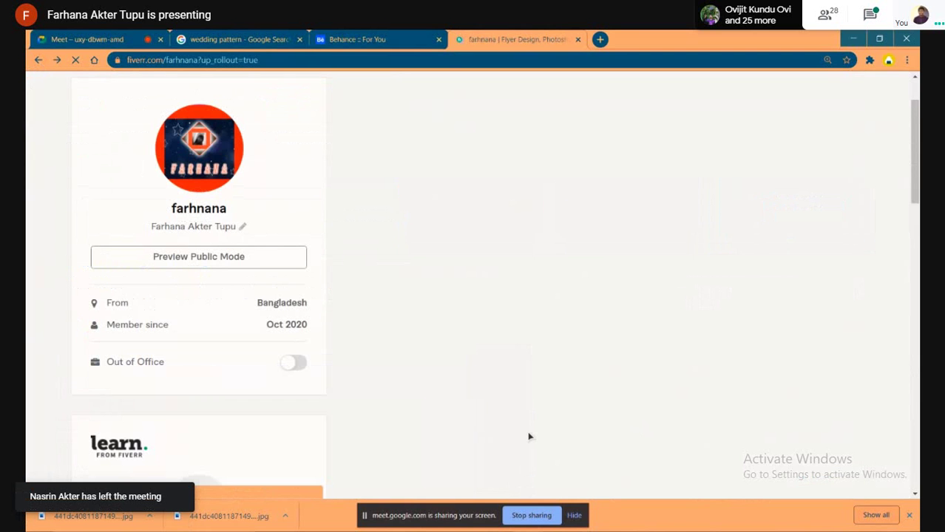
# Open the professional flyer design gig and look through its sample images in both directions
pyautogui.click(593, 440)
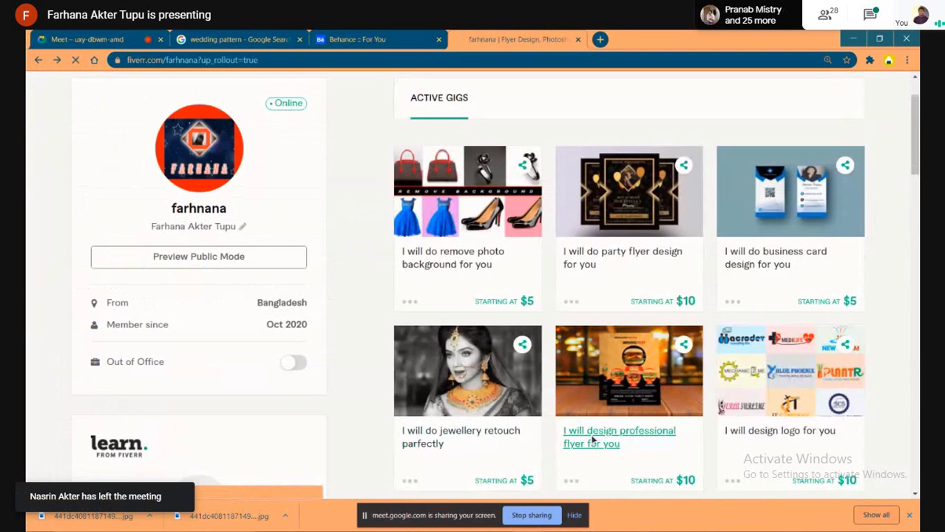
pyautogui.scroll(-3, 591, 439)
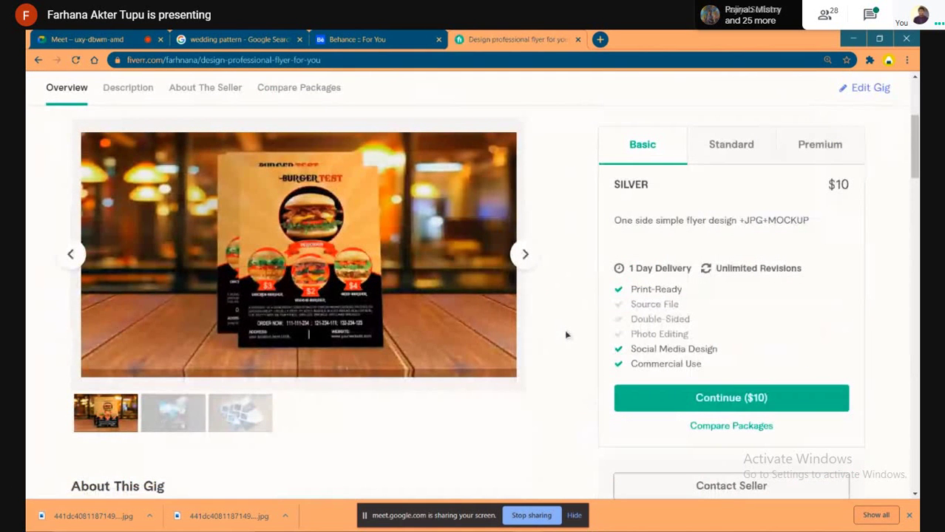
pyautogui.click(525, 256)
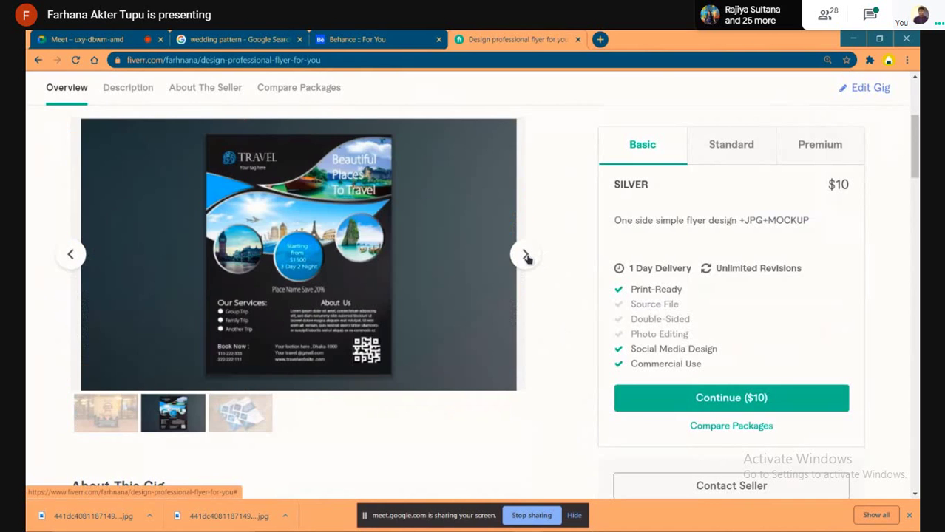
pyautogui.click(525, 256)
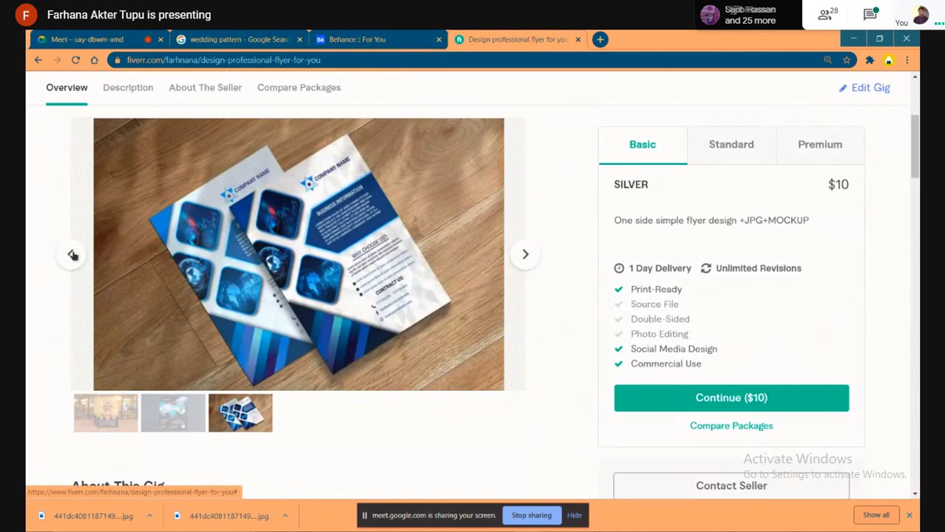
pyautogui.click(73, 255)
pyautogui.click(73, 255)
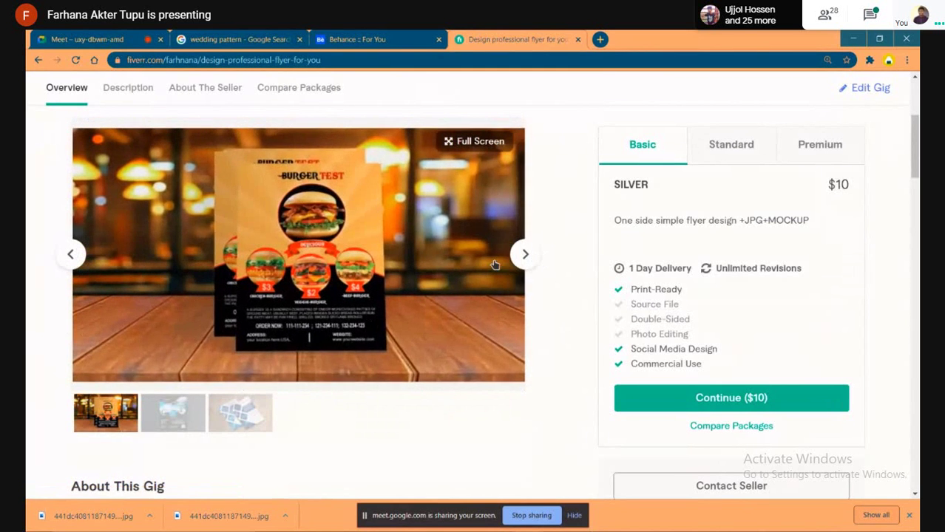
pyautogui.click(525, 254)
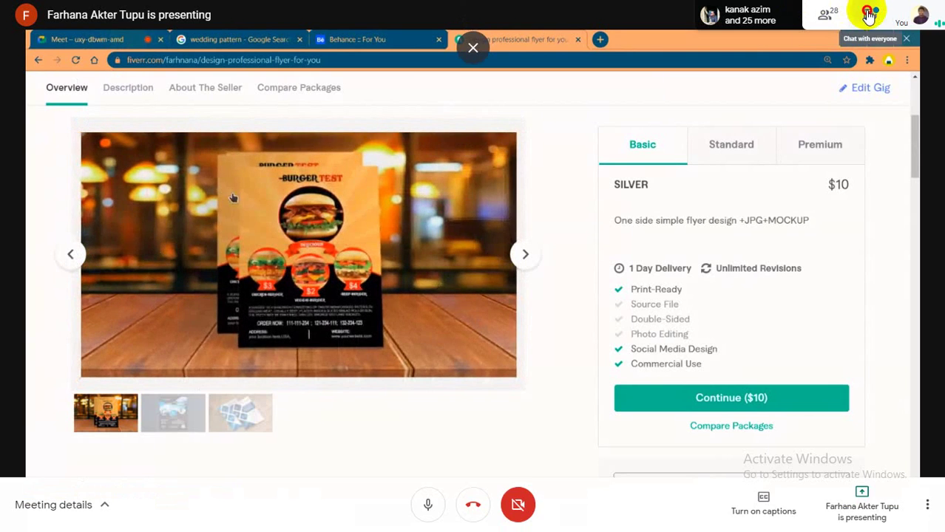
# Check the Google Meet chat messages and participant list, and close the meeting details
pyautogui.click(870, 13)
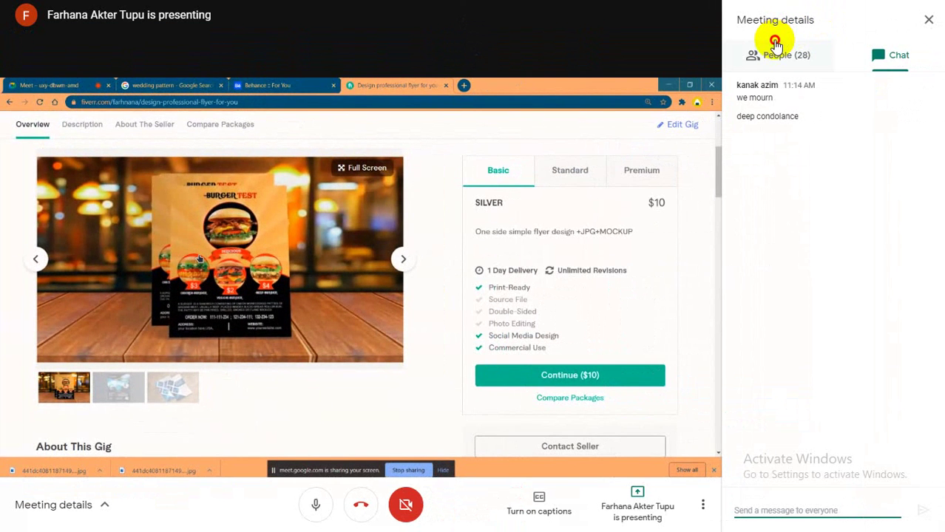
pyautogui.click(776, 48)
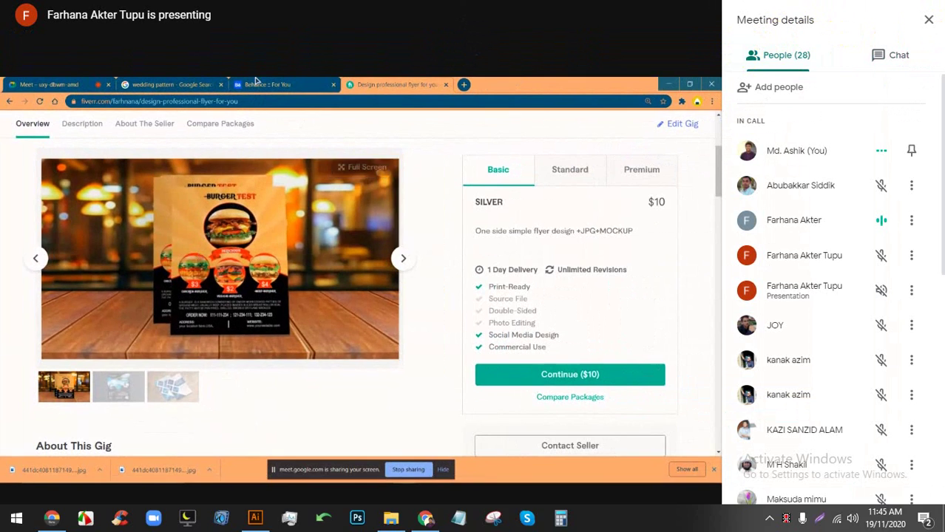
pyautogui.click(929, 19)
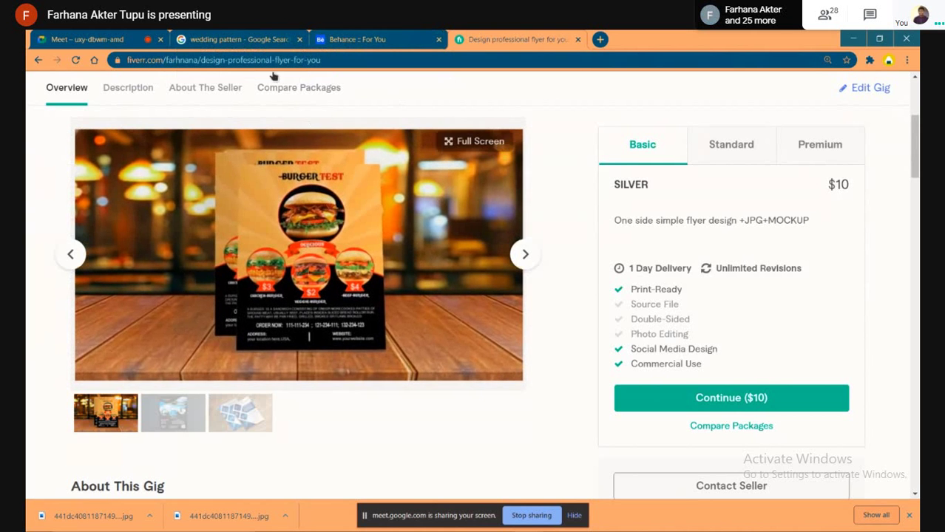
# Search Google for linkedin in a new browser tab and open the LinkedIn Bangladesh site
pyautogui.click(600, 39)
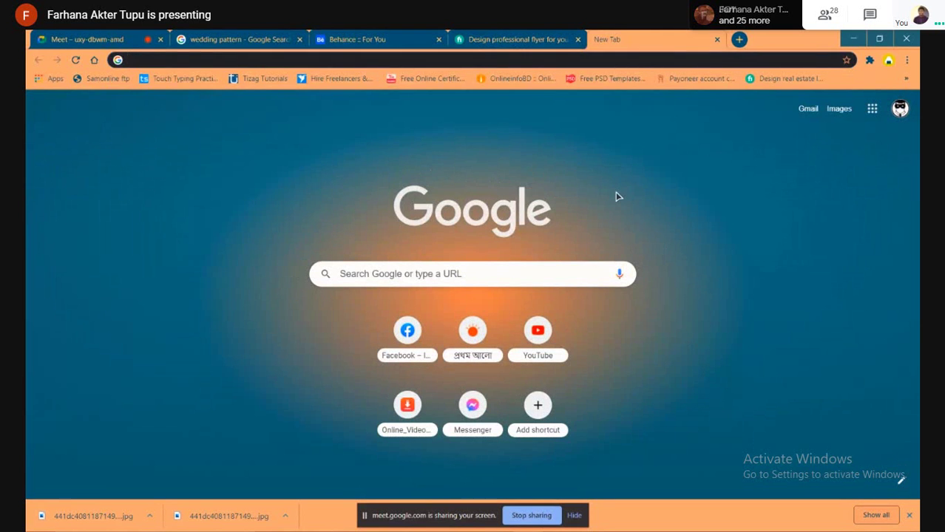
pyautogui.press('Down')
pyautogui.click(386, 277)
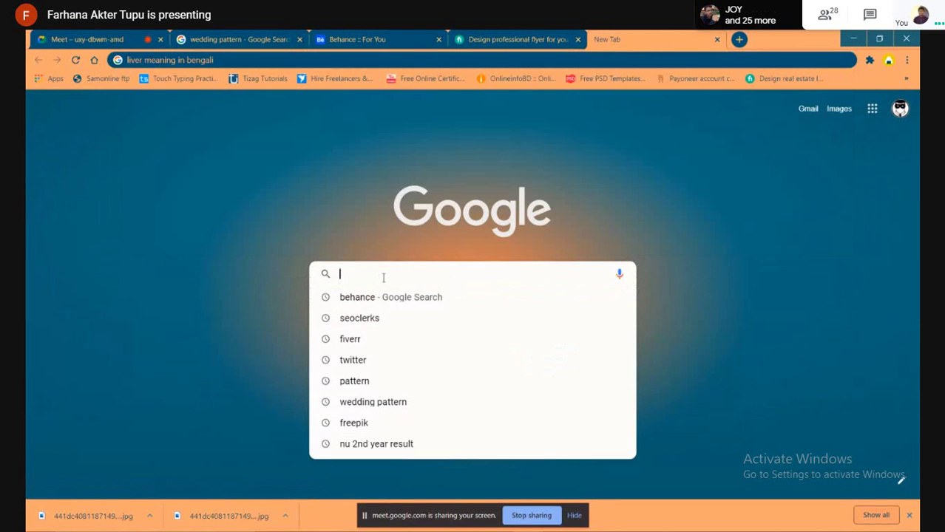
pyautogui.write('li')
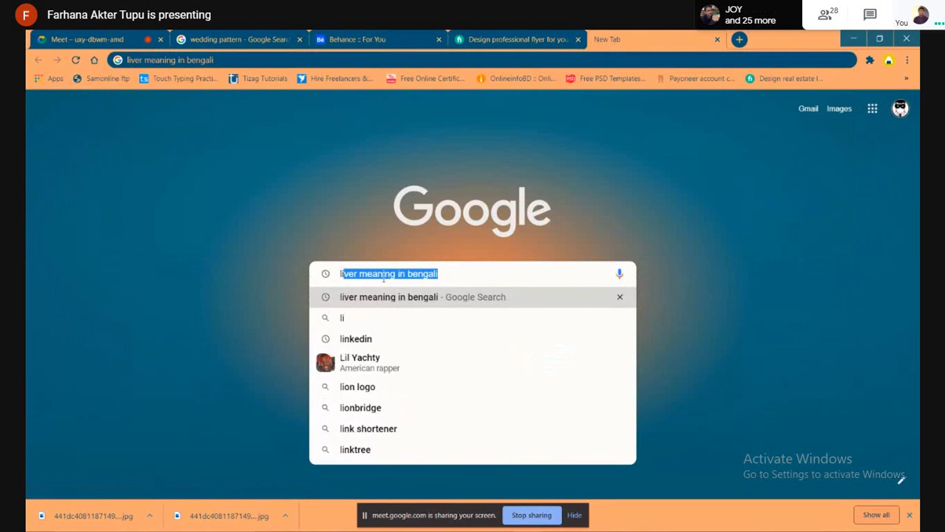
pyautogui.write('n')
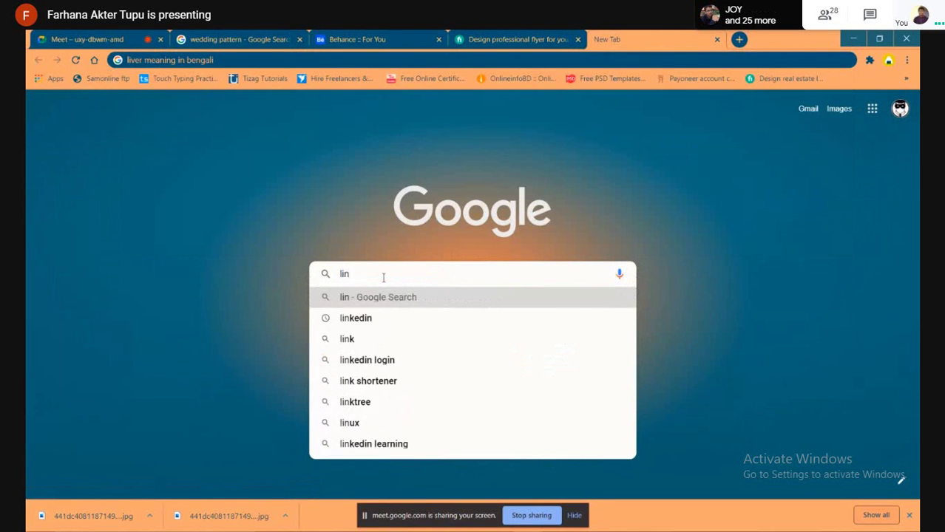
pyautogui.click(411, 319)
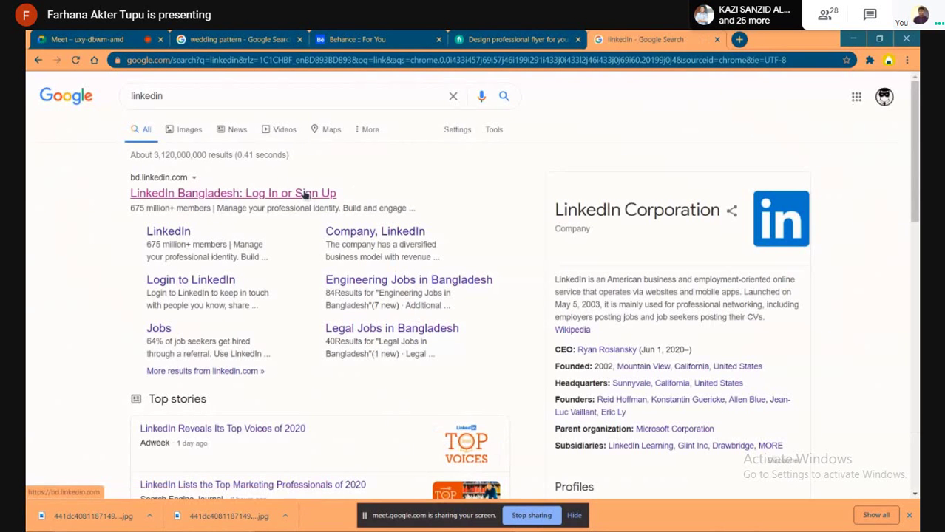
pyautogui.click(305, 193)
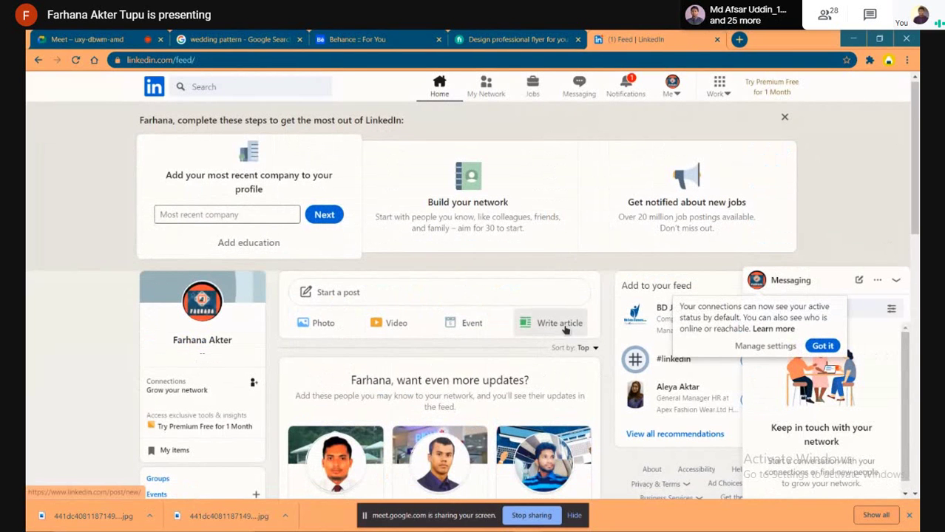
# Open the account's own LinkedIn profile from the feed and review its introduction, profile strength and available profile sections
pyautogui.scroll(-2, 566, 330)
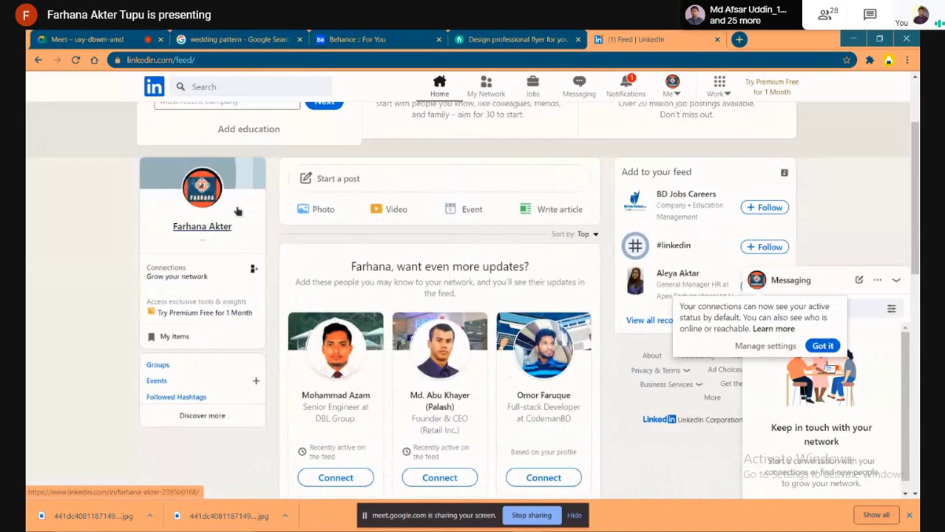
pyautogui.scroll(2, 236, 212)
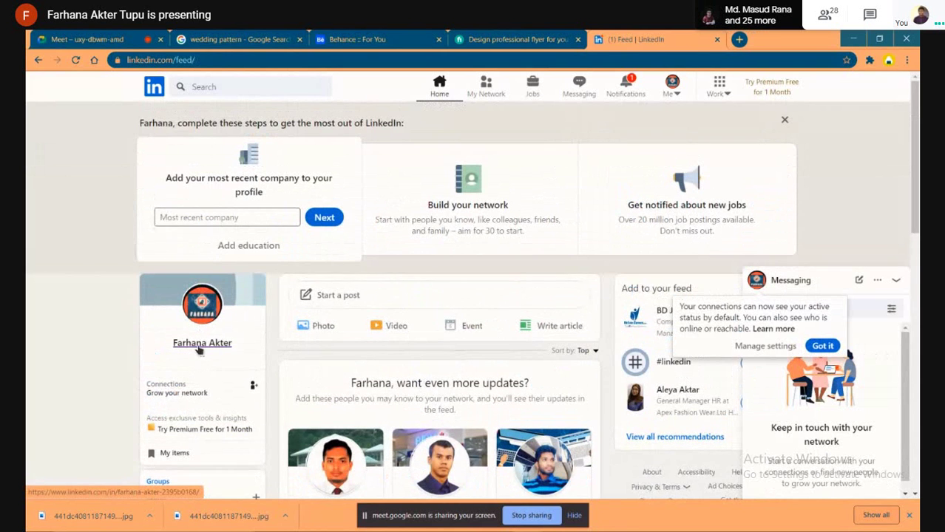
pyautogui.click(199, 346)
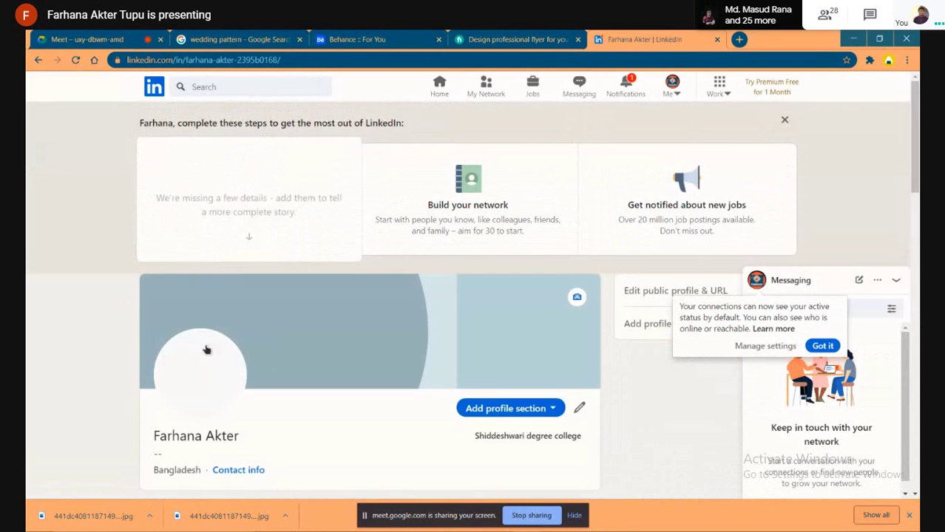
pyautogui.scroll(-3, 414, 348)
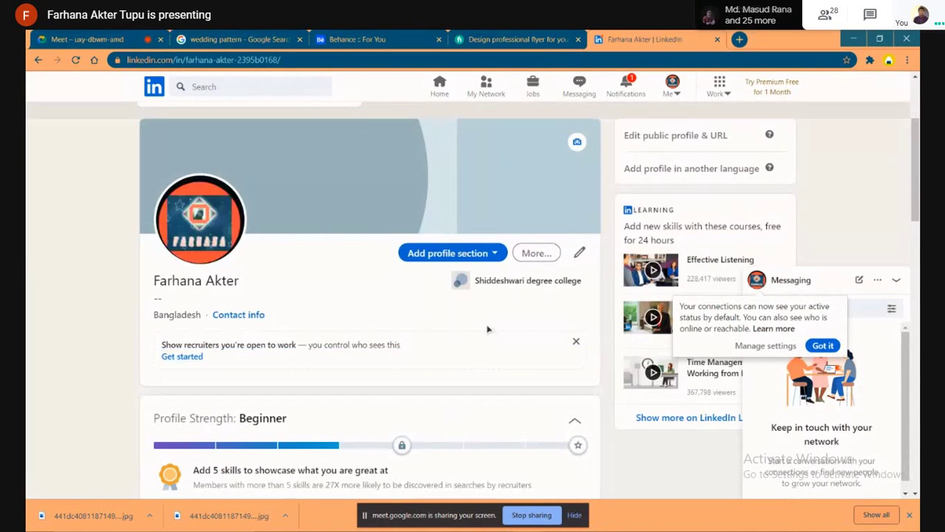
pyautogui.scroll(-1, 486, 371)
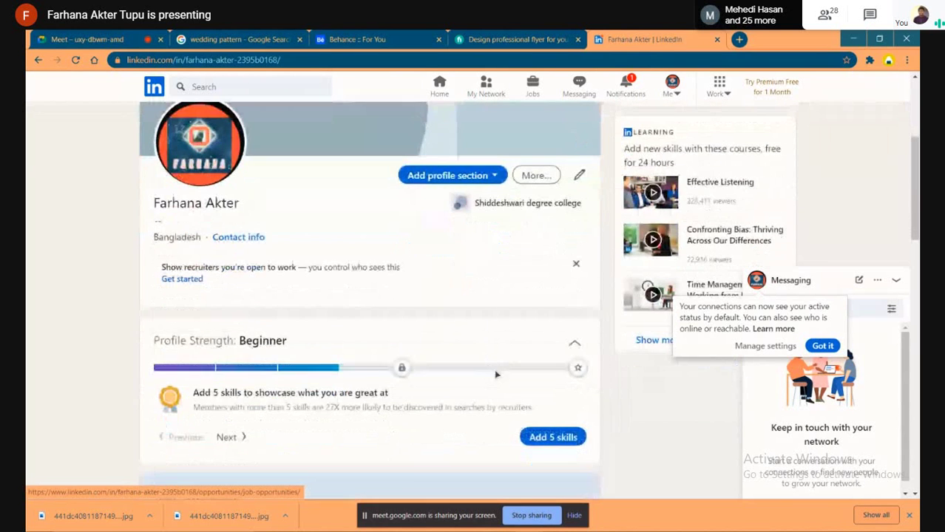
pyautogui.scroll(2, 501, 304)
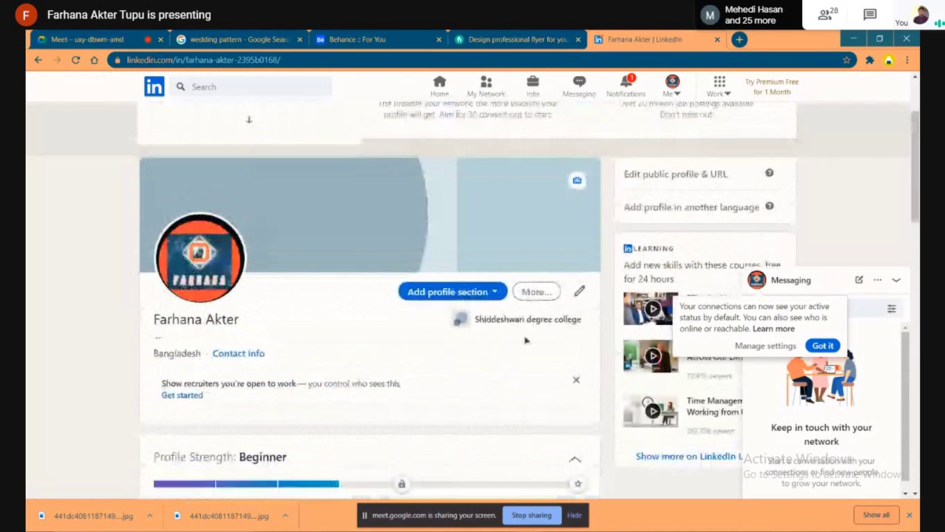
pyautogui.click(474, 295)
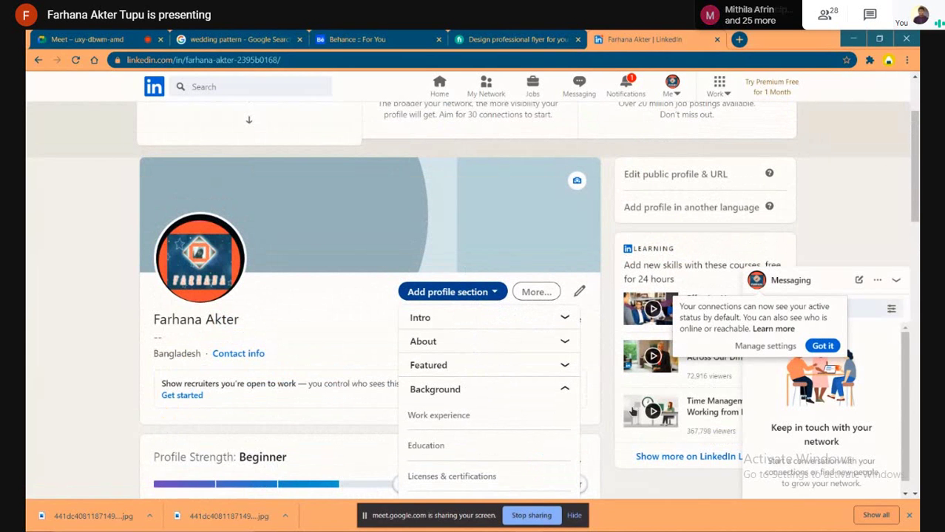
pyautogui.click(42, 292)
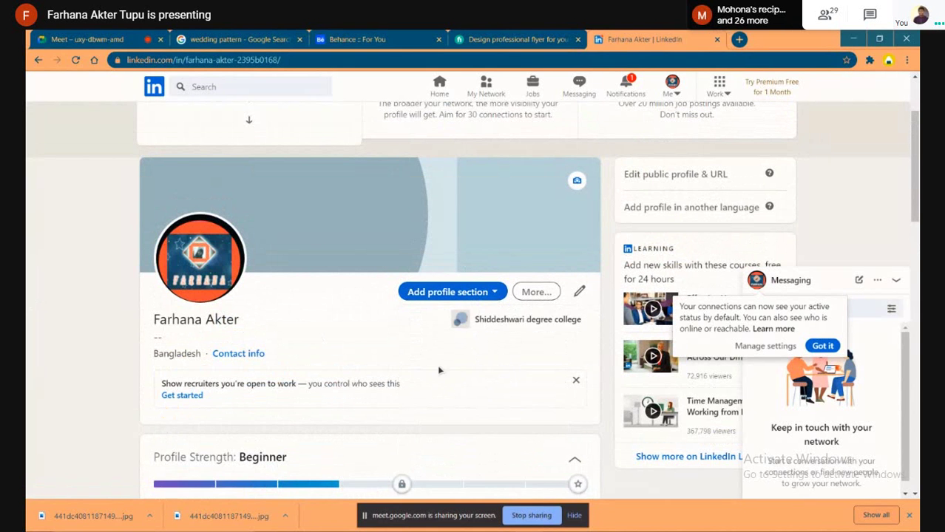
# Open the skill suggestions from the LinkedIn profile strength section and examine the suggested skills from Engineering through Finance
pyautogui.scroll(-3, 444, 379)
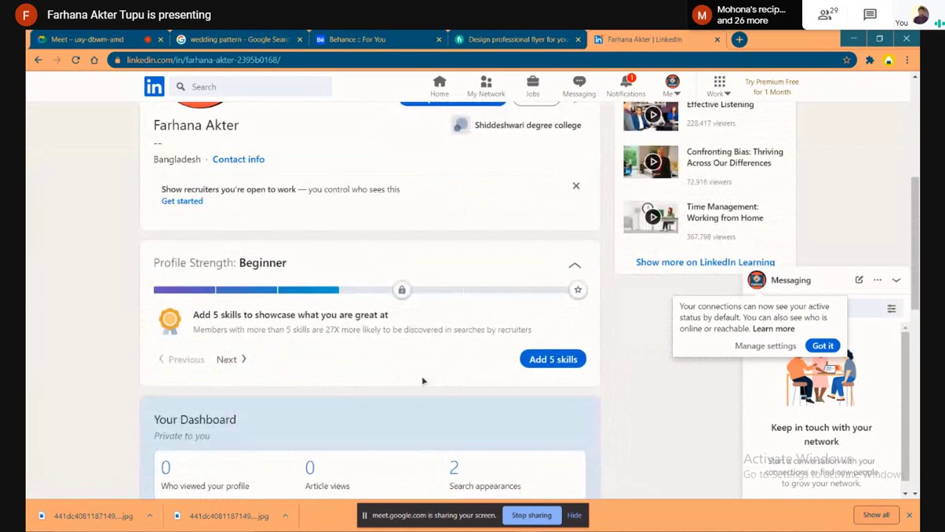
pyautogui.scroll(1, 453, 384)
pyautogui.scroll(1, 453, 385)
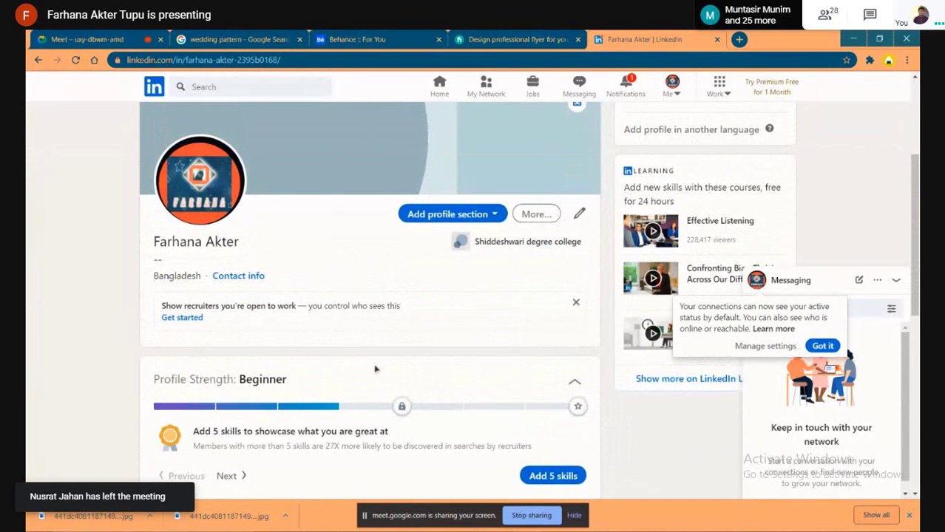
pyautogui.scroll(-2, 435, 406)
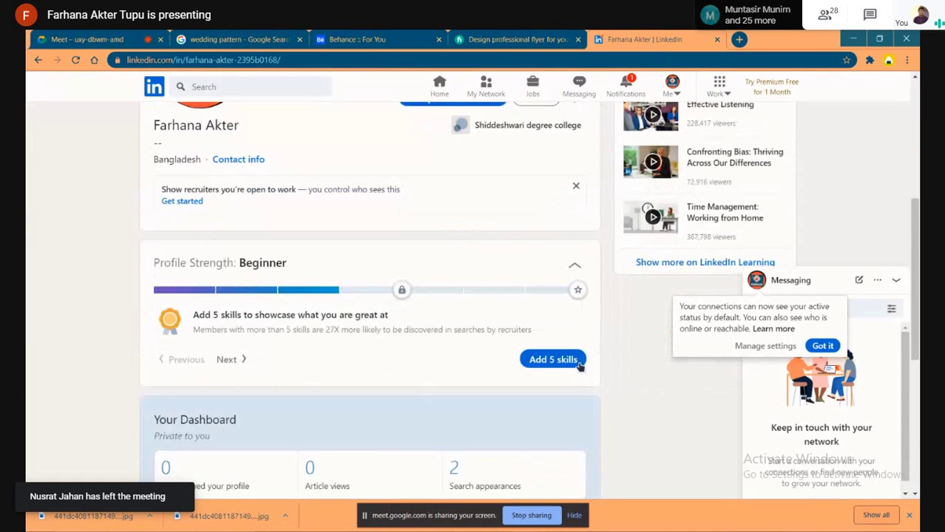
pyautogui.click(552, 360)
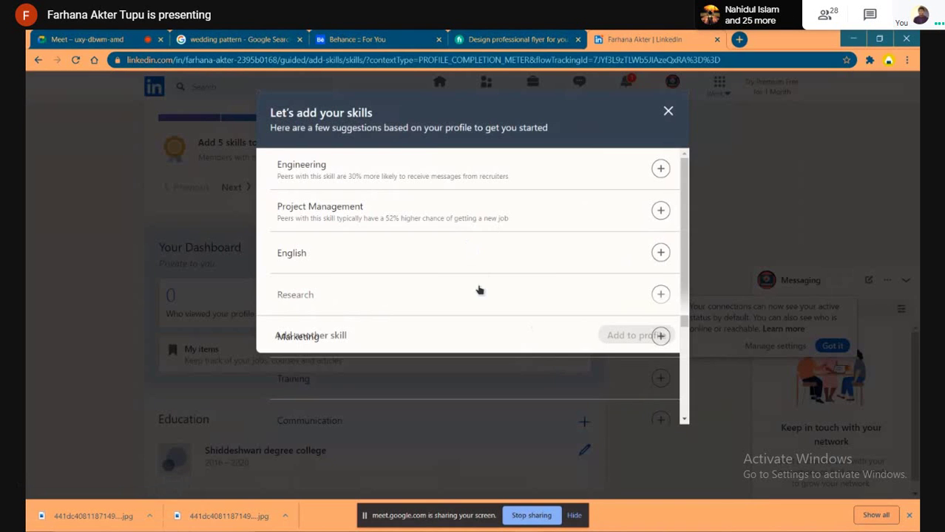
pyautogui.scroll(-2, 479, 290)
pyautogui.scroll(-1, 479, 290)
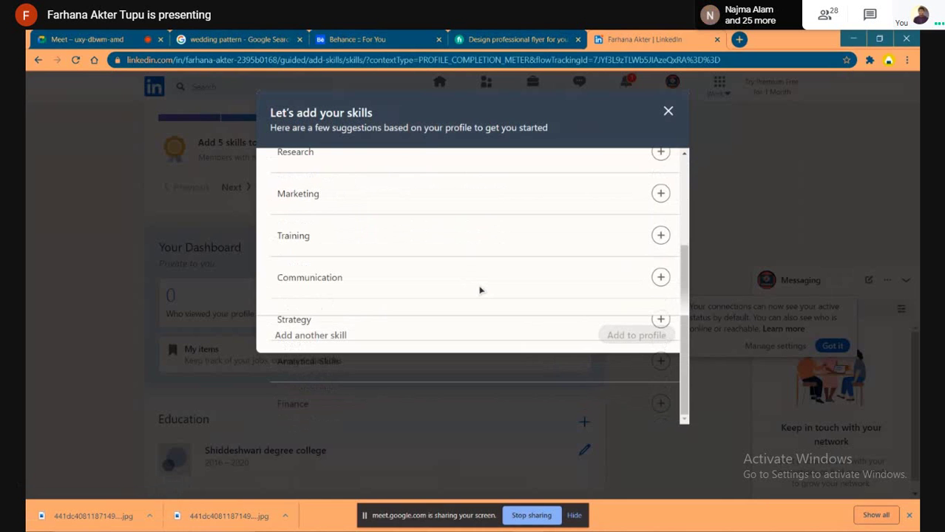
pyautogui.scroll(3, 480, 290)
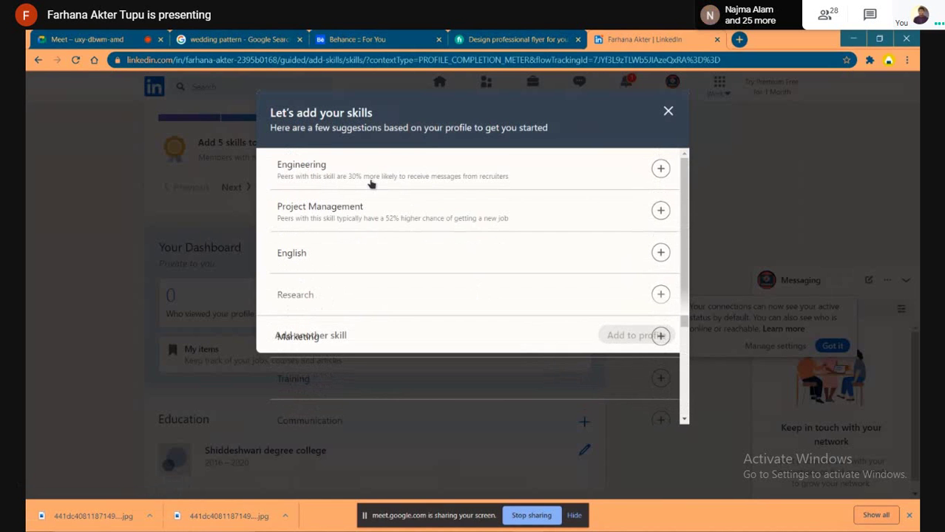
pyautogui.scroll(-3, 364, 219)
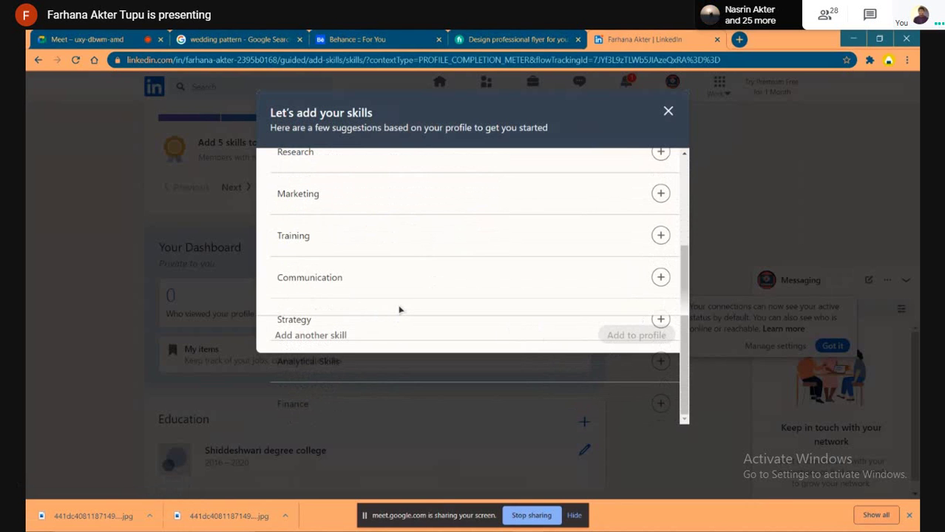
pyautogui.scroll(3, 399, 309)
pyautogui.scroll(-3, 355, 274)
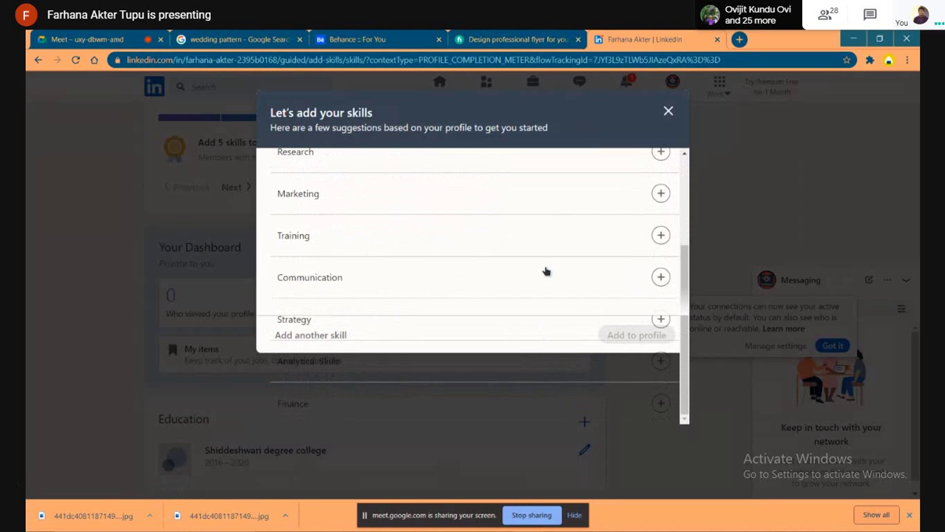
# Select Training, Communication and English in the list of suggested skills
pyautogui.click(660, 236)
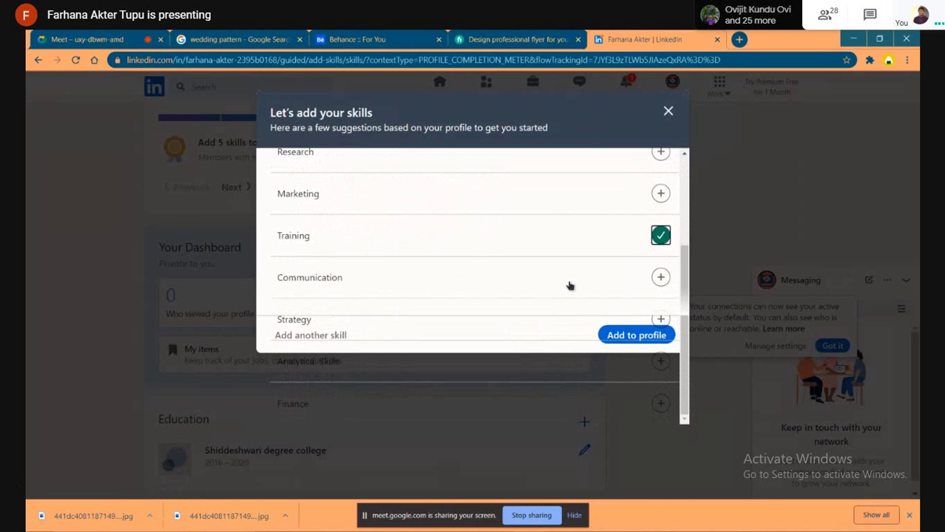
pyautogui.click(661, 278)
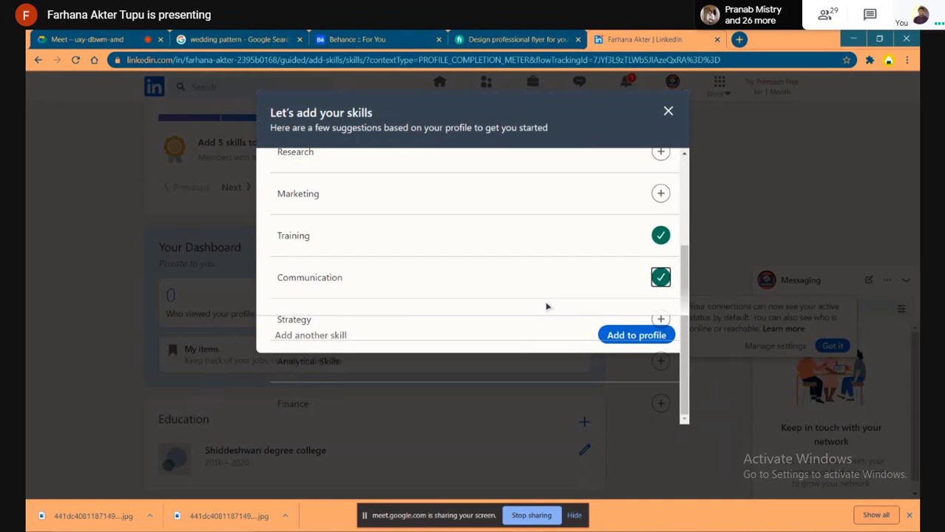
pyautogui.scroll(3, 546, 307)
pyautogui.scroll(-3, 547, 306)
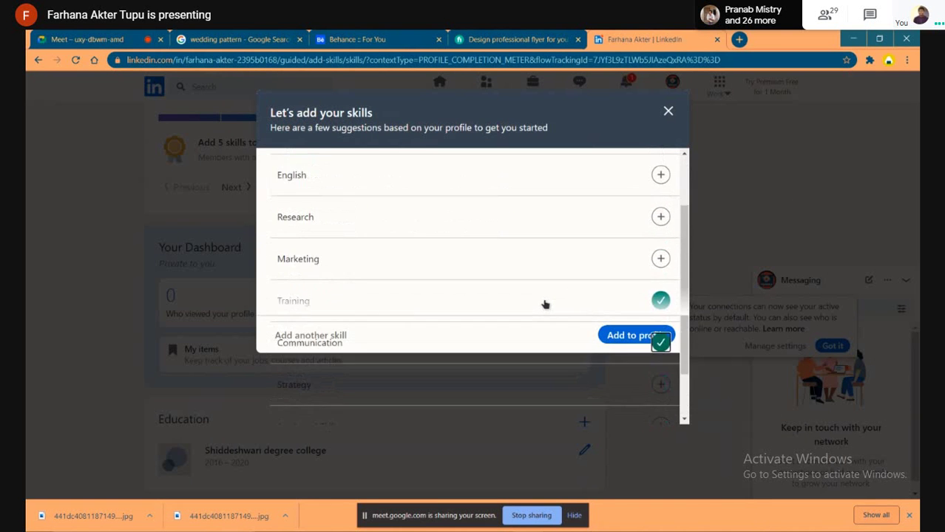
pyautogui.scroll(2, 360, 290)
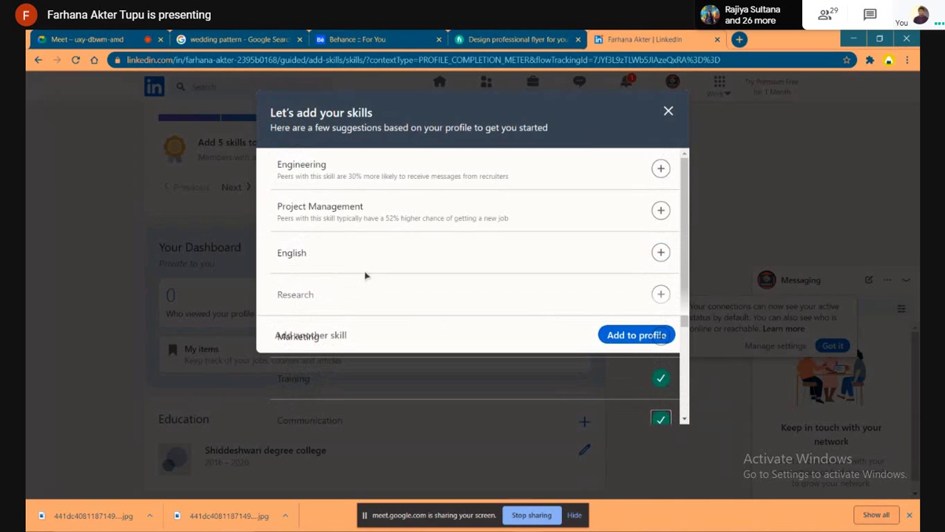
pyautogui.scroll(-3, 334, 311)
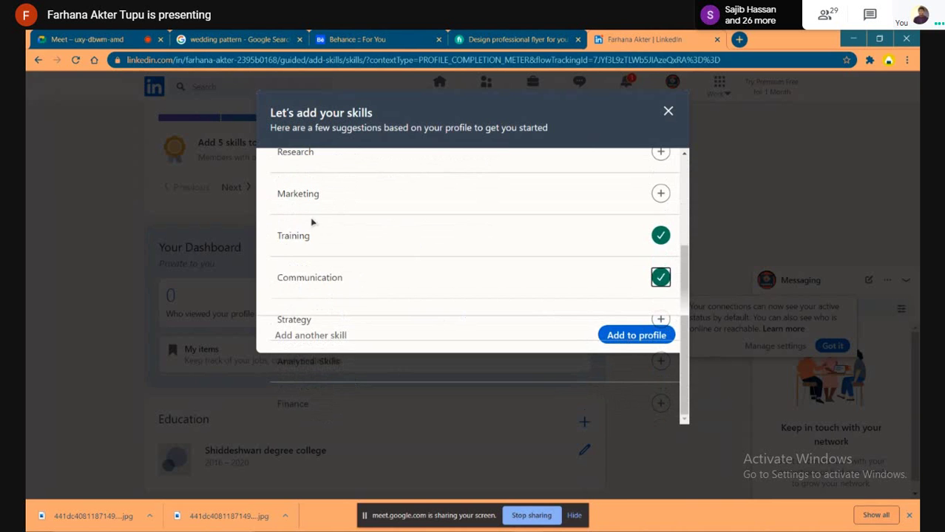
pyautogui.scroll(2, 352, 255)
pyautogui.click(661, 225)
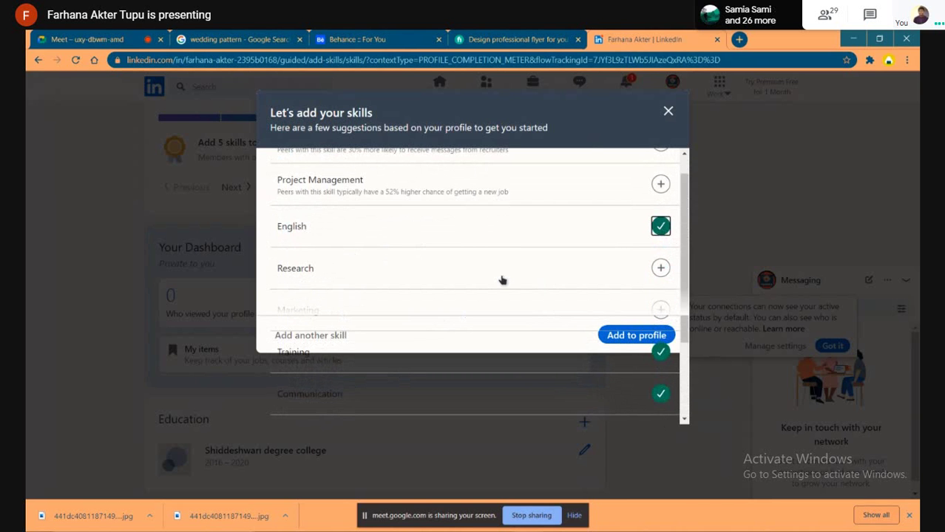
# Look through the whole skill suggestion list again and close it without adding anything to the profile
pyautogui.scroll(1, 502, 280)
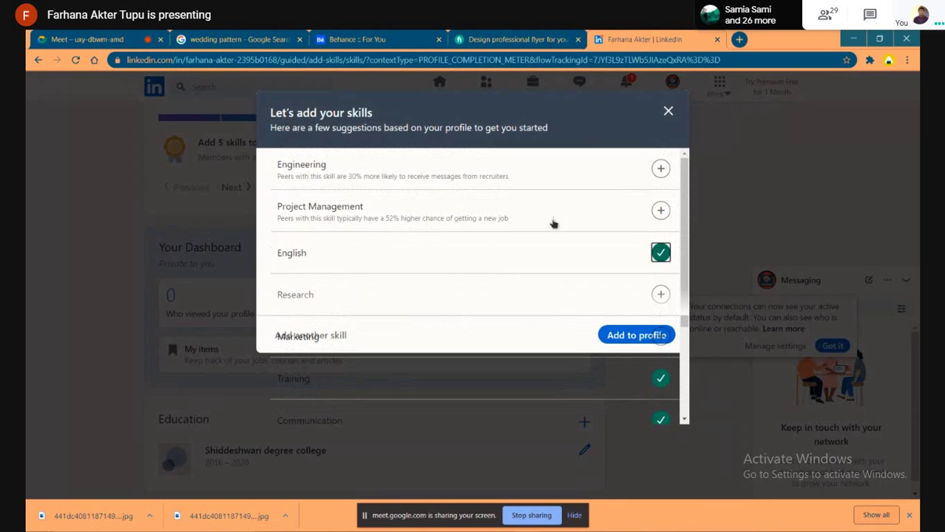
pyautogui.scroll(-1, 525, 292)
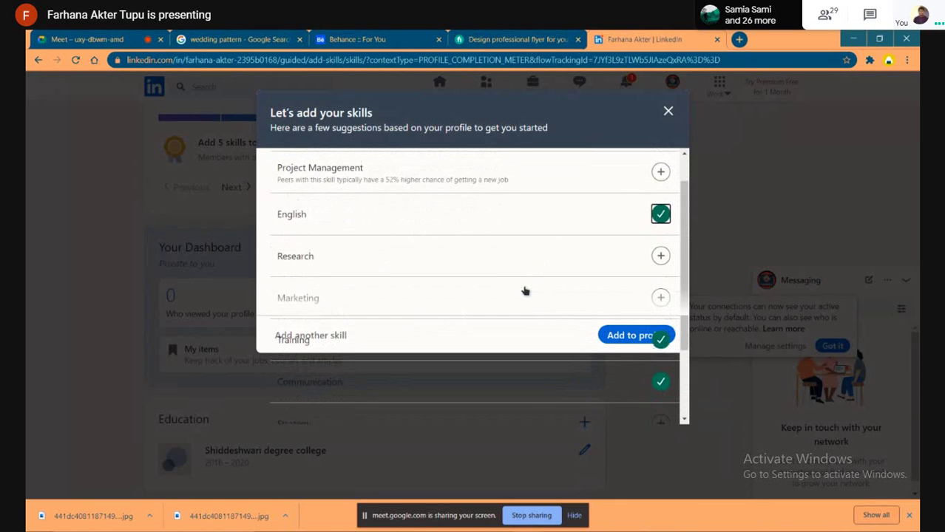
pyautogui.scroll(-2, 525, 291)
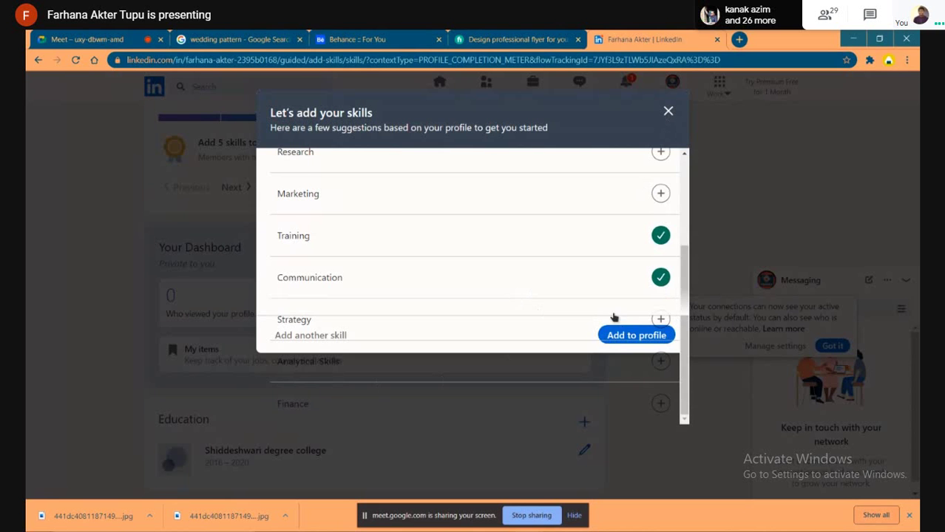
pyautogui.scroll(3, 577, 275)
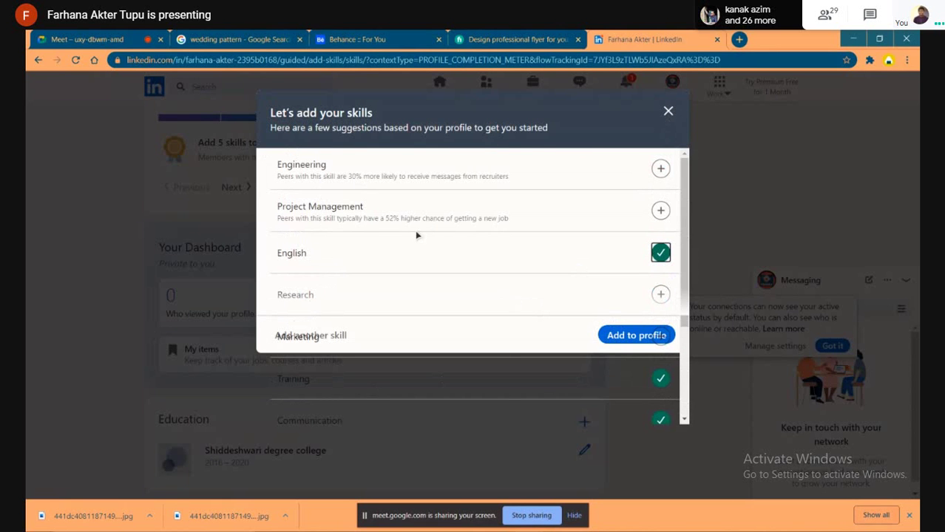
pyautogui.scroll(-3, 417, 235)
pyautogui.scroll(-1, 416, 235)
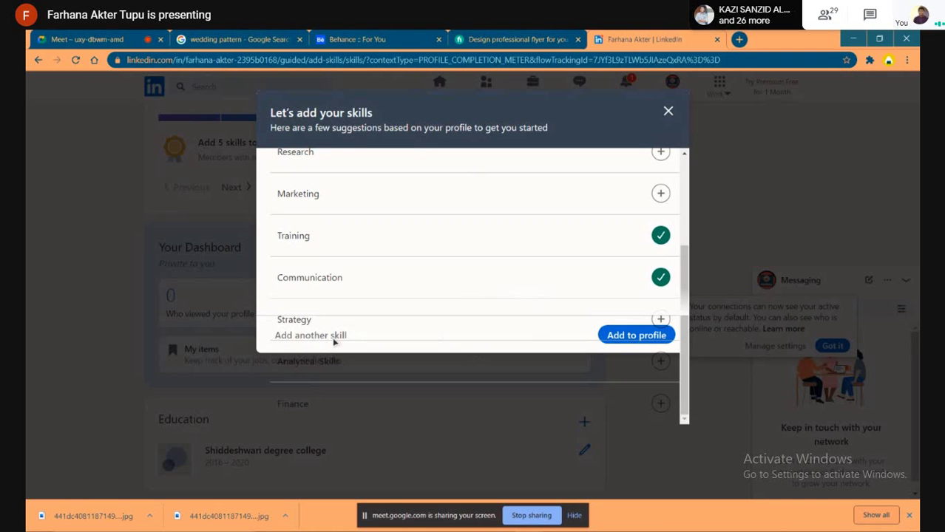
pyautogui.click(668, 112)
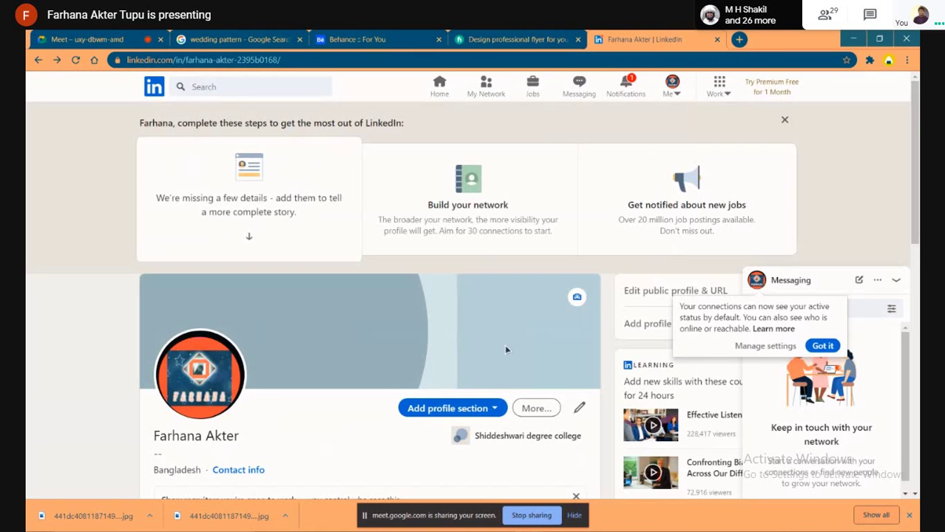
# Review the profile page from the introduction through the dashboard and education sections, and return to its beginning
pyautogui.scroll(-2, 542, 355)
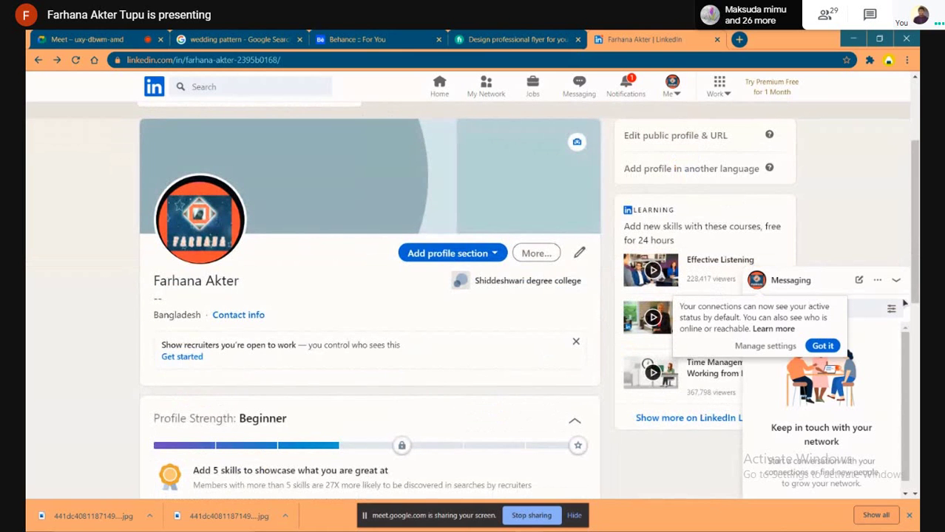
pyautogui.scroll(-5, 440, 392)
pyautogui.scroll(-2, 447, 393)
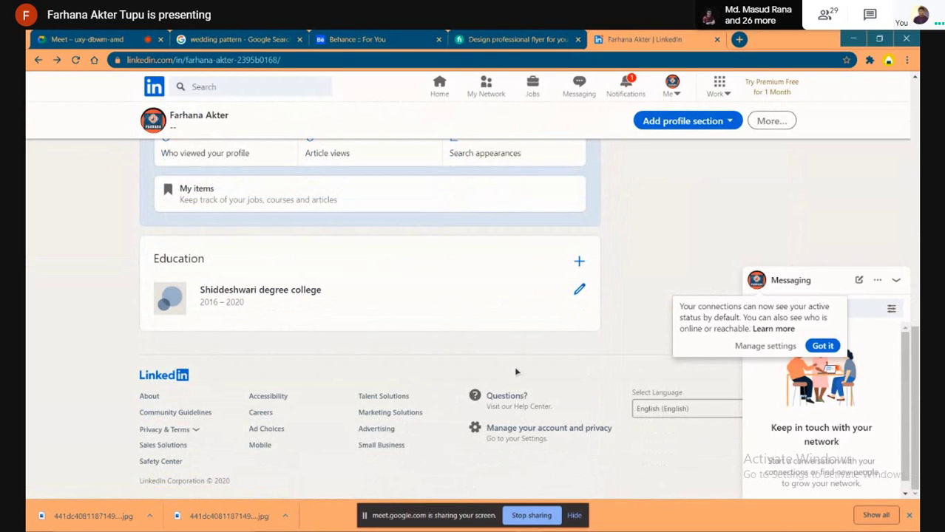
pyautogui.scroll(2, 556, 386)
pyautogui.scroll(-1, 558, 385)
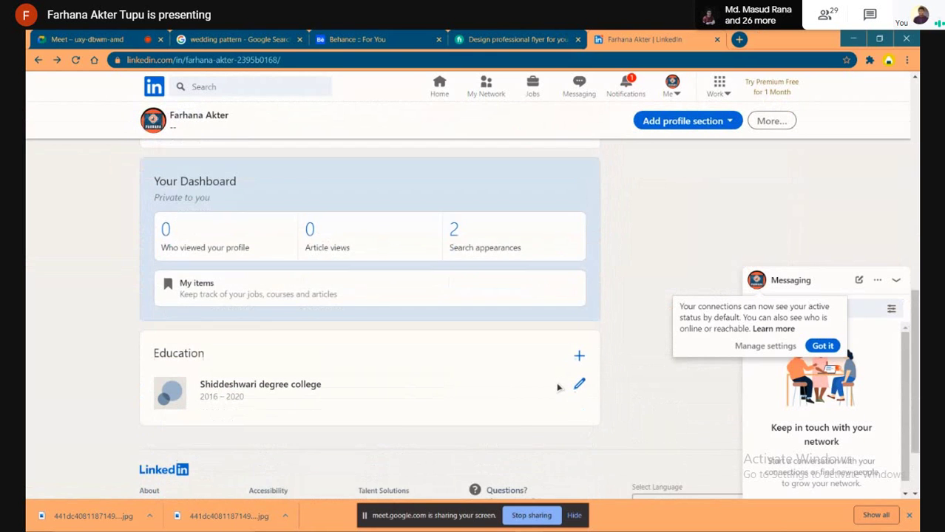
pyautogui.scroll(10, 528, 384)
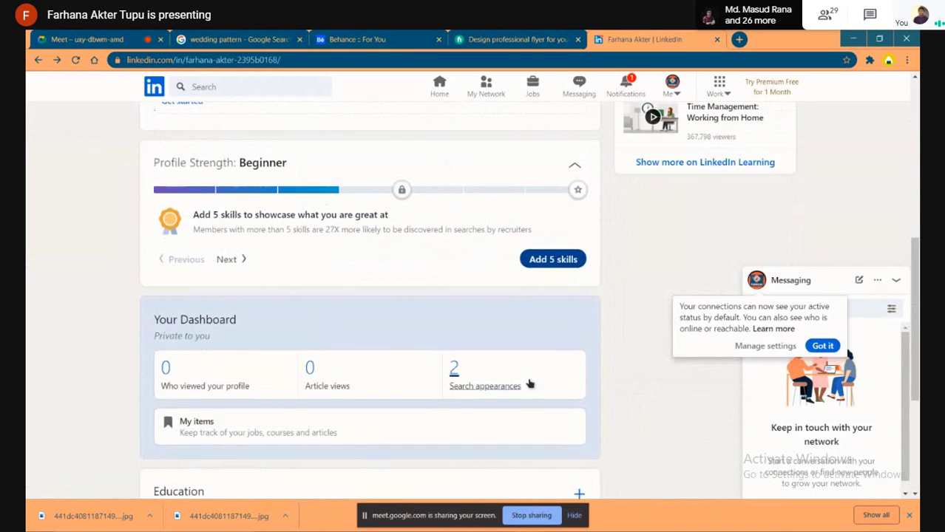
pyautogui.scroll(-2, 530, 383)
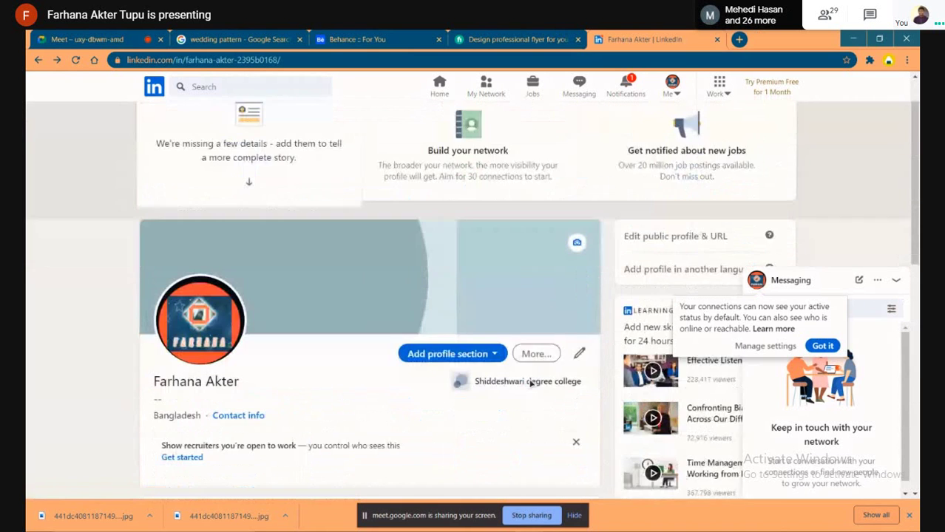
pyautogui.scroll(2, 450, 352)
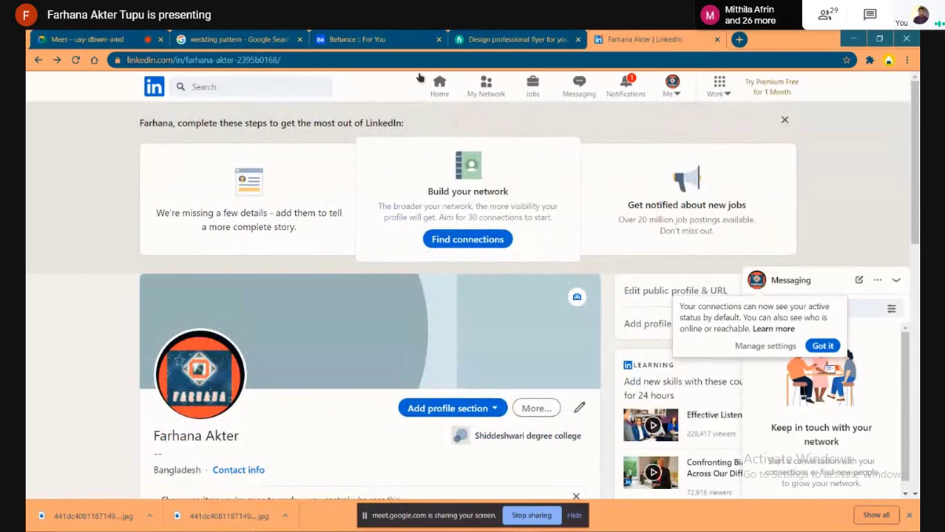
# Start a photo post from the LinkedIn home feed and browse to the PEX folder in Pictures
pyautogui.click(437, 90)
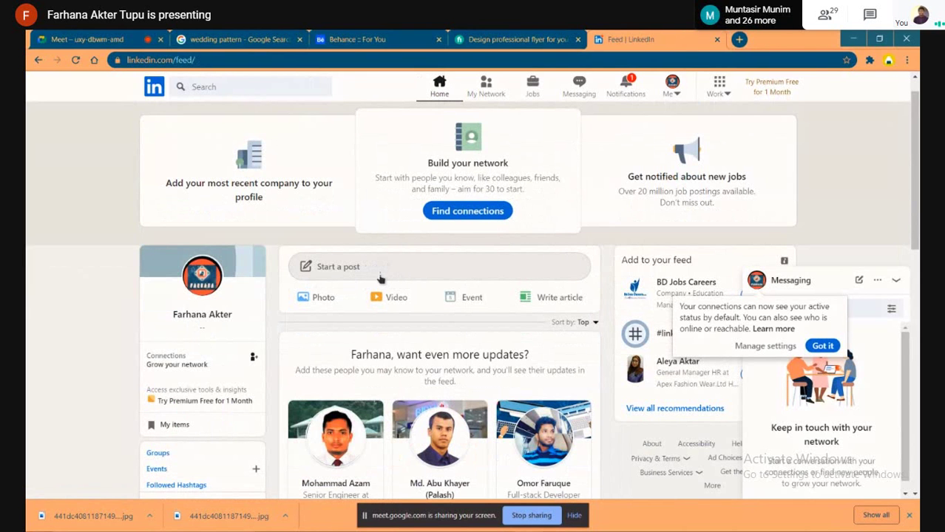
pyautogui.click(326, 301)
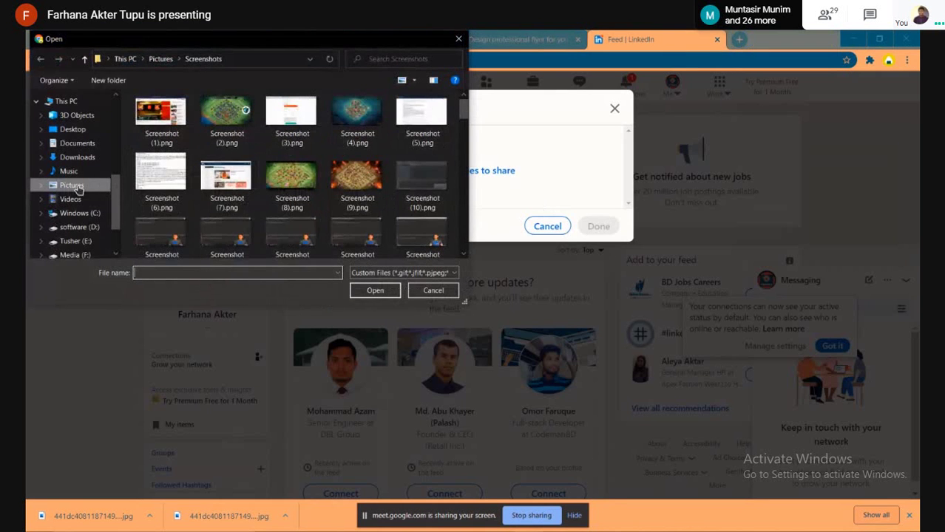
pyautogui.scroll(-3, 337, 236)
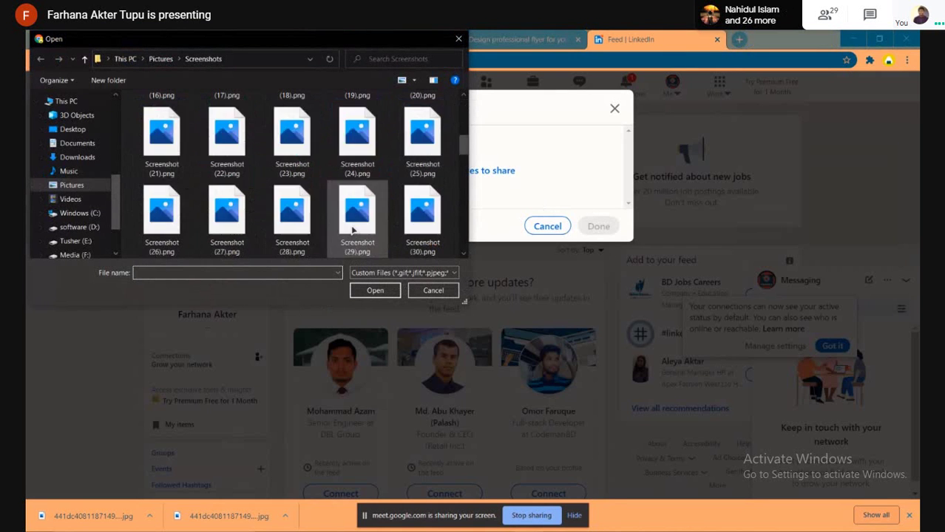
pyautogui.scroll(-3, 222, 193)
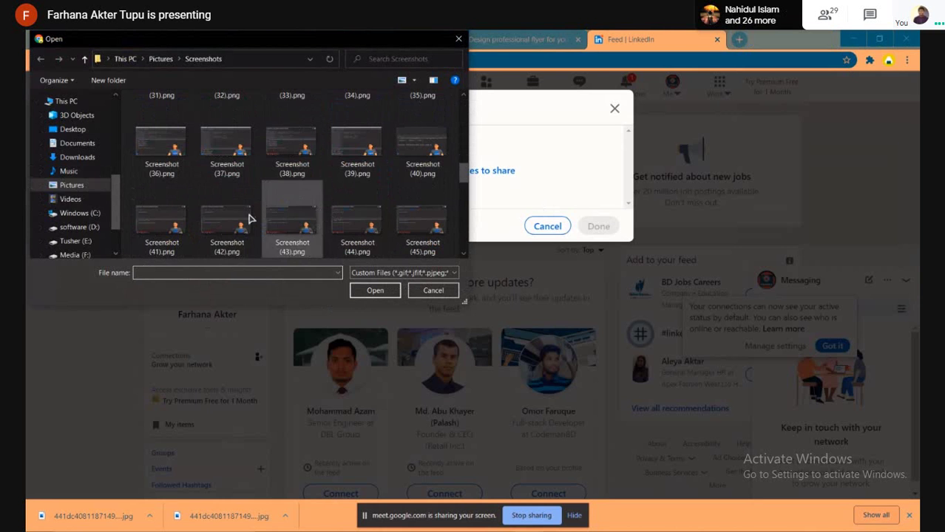
pyautogui.click(72, 186)
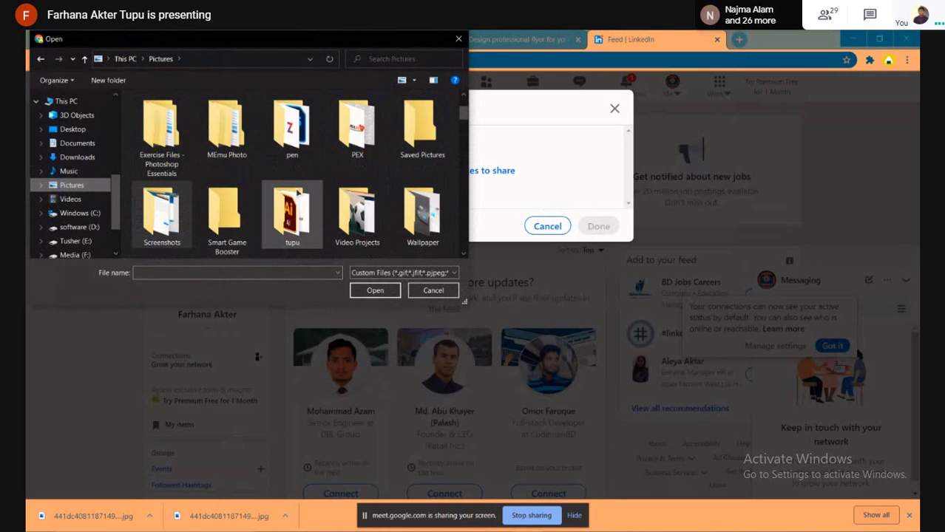
pyautogui.click(368, 158)
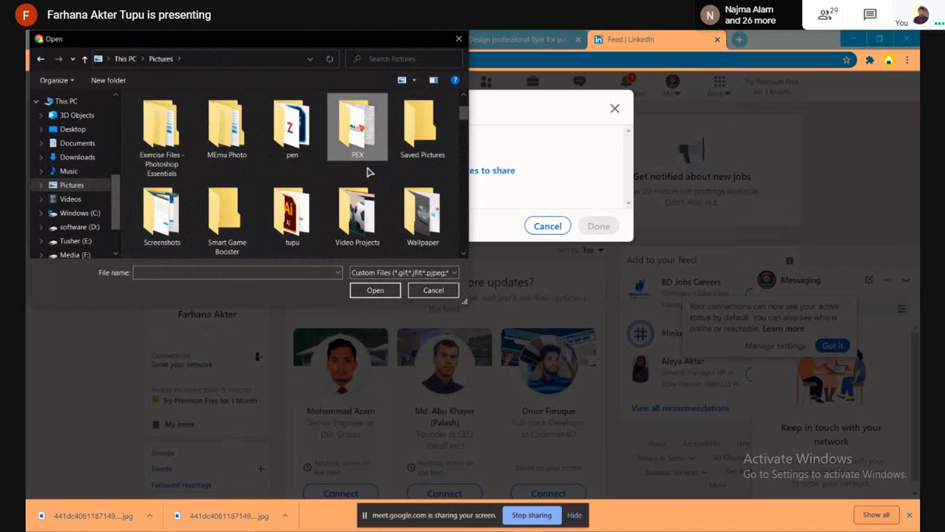
pyautogui.click(375, 292)
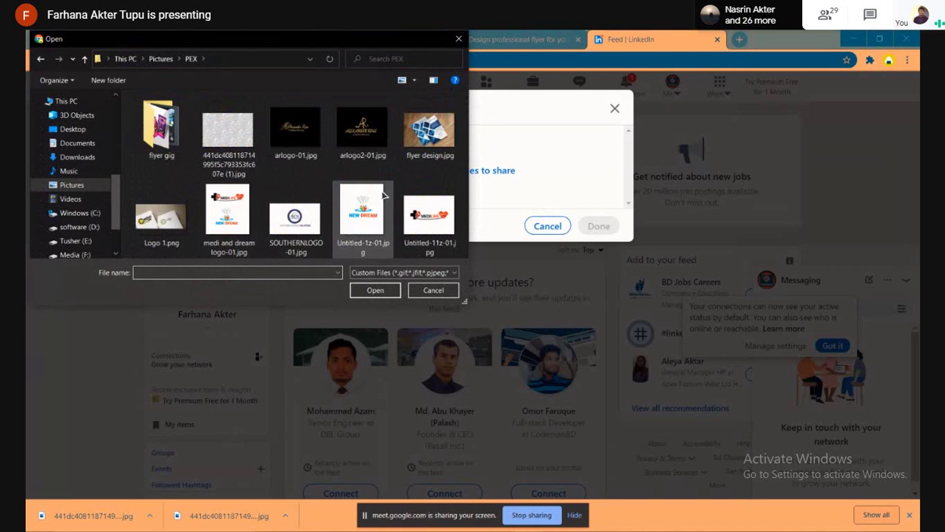
# Attach travel flyer.jpg from the flyer gig folder to the post and accept the photo without edits
pyautogui.click(425, 143)
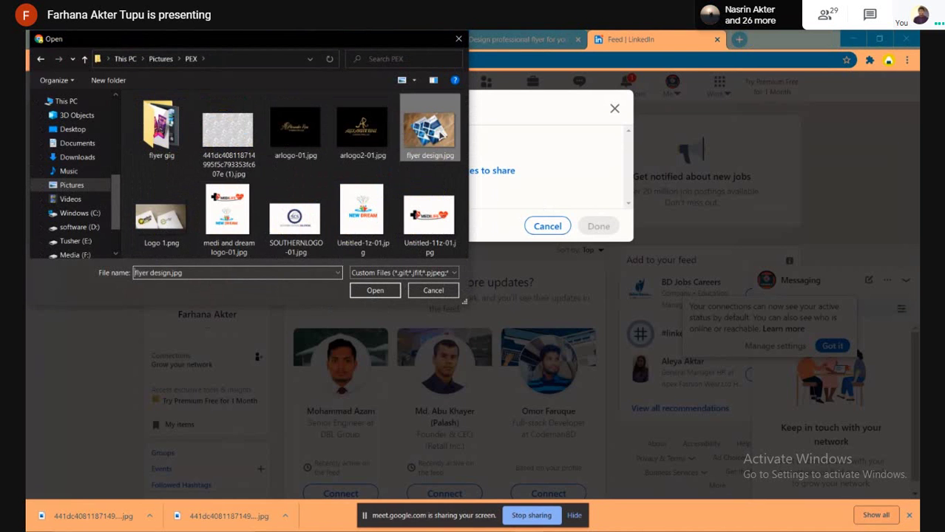
pyautogui.doubleClick(182, 137)
pyautogui.click(366, 144)
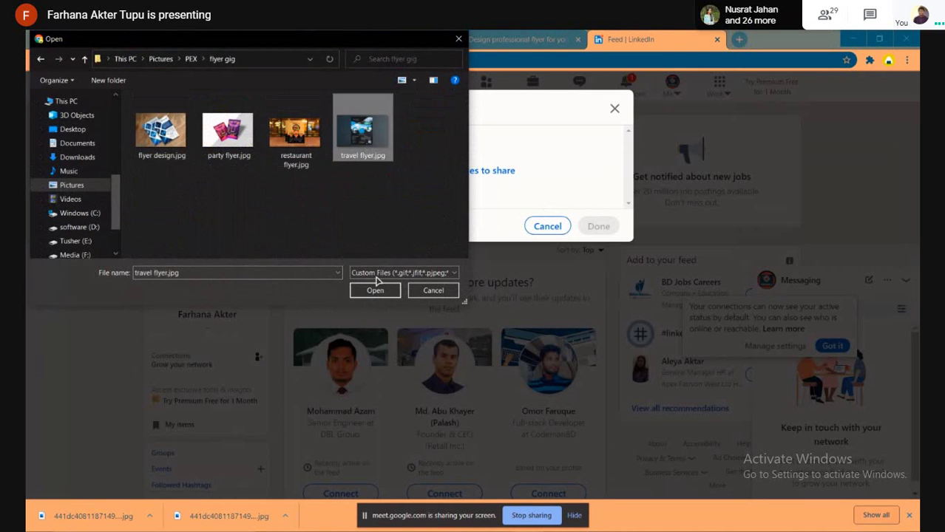
pyautogui.click(377, 290)
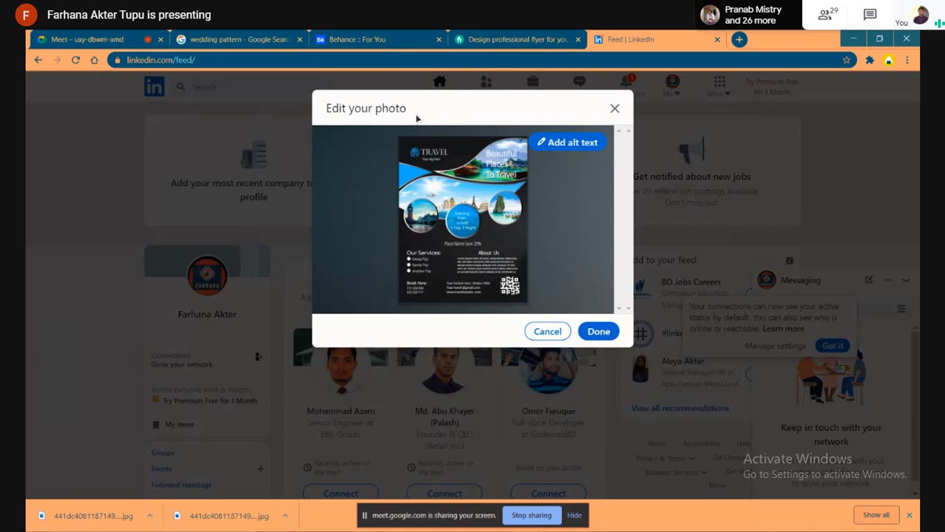
pyautogui.click(597, 331)
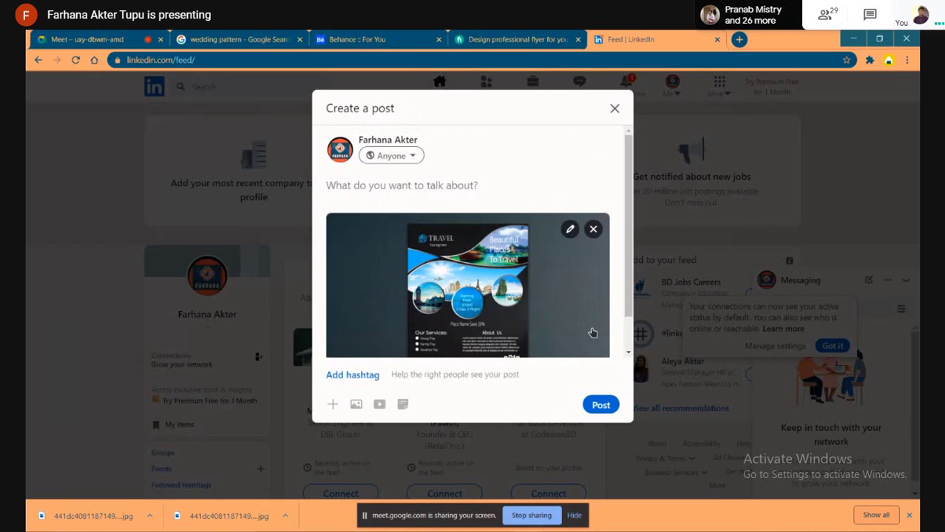
# Write "hello!" as the post's first line and "I am a creative graphics designer." on the second line
pyautogui.click(399, 186)
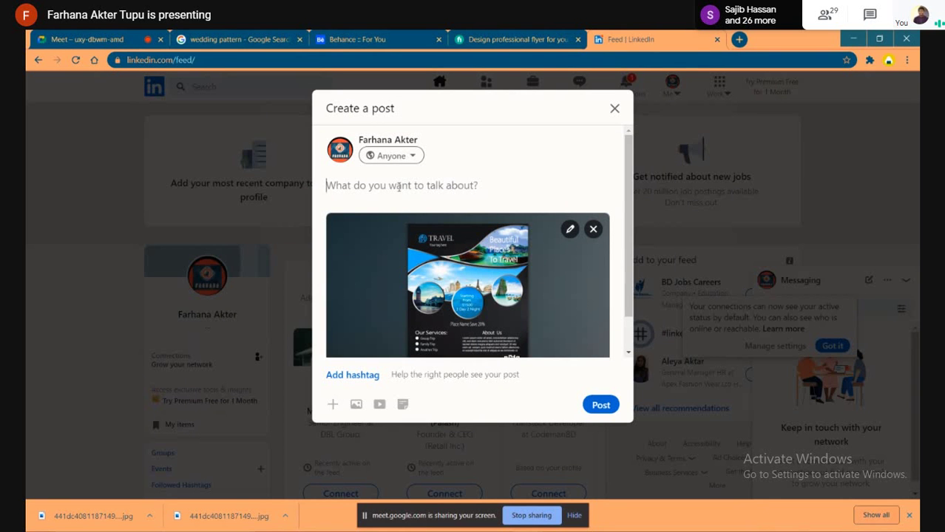
pyautogui.write('he')
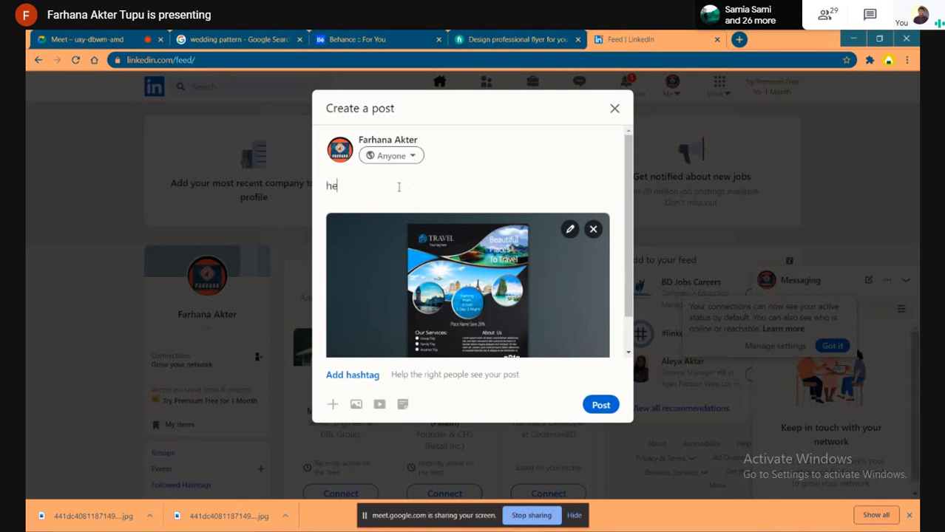
pyautogui.write('llo')
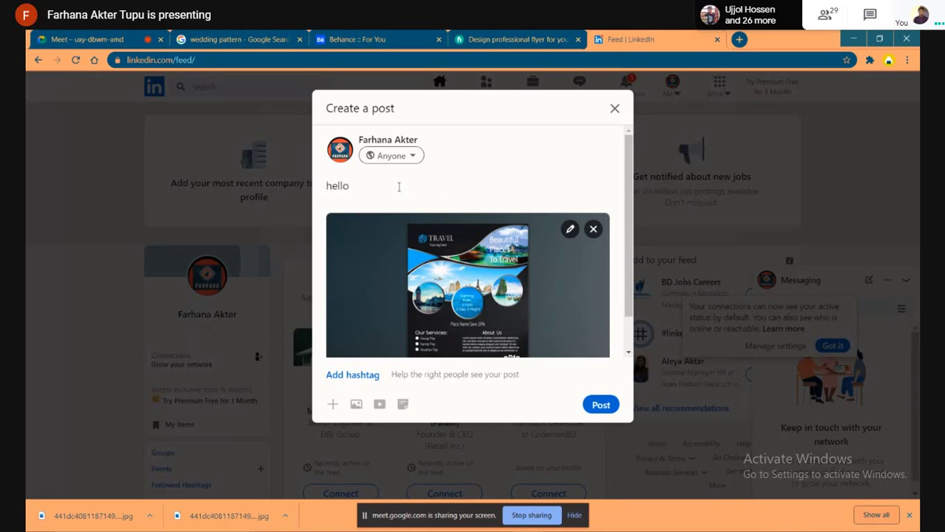
pyautogui.write('!')
pyautogui.press('Return')
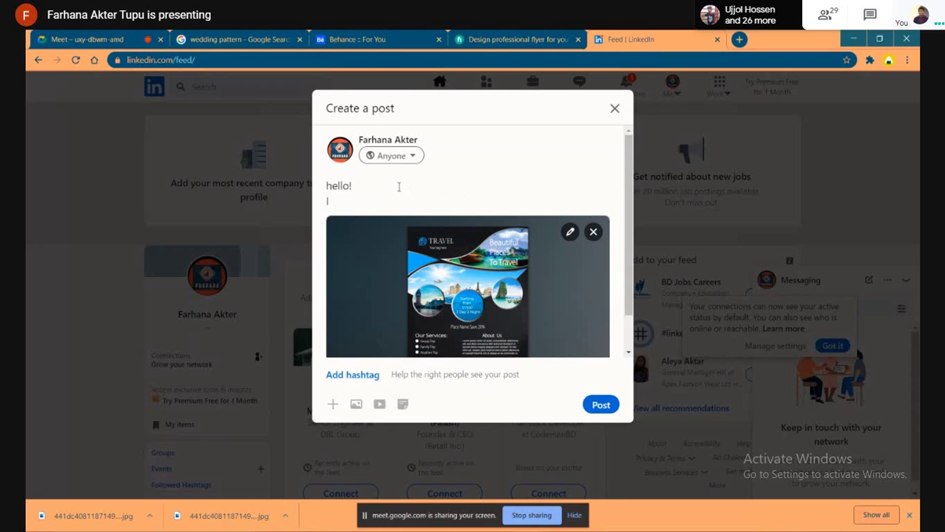
pyautogui.write('I am ag')
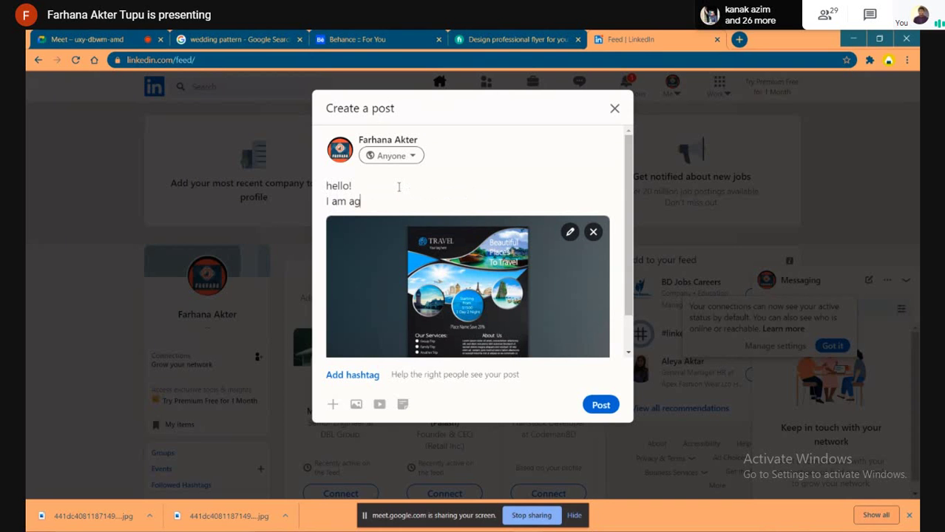
pyautogui.press('BackSpace')
pyautogui.write('ce')
pyautogui.press('BackSpace')
pyautogui.write('reati')
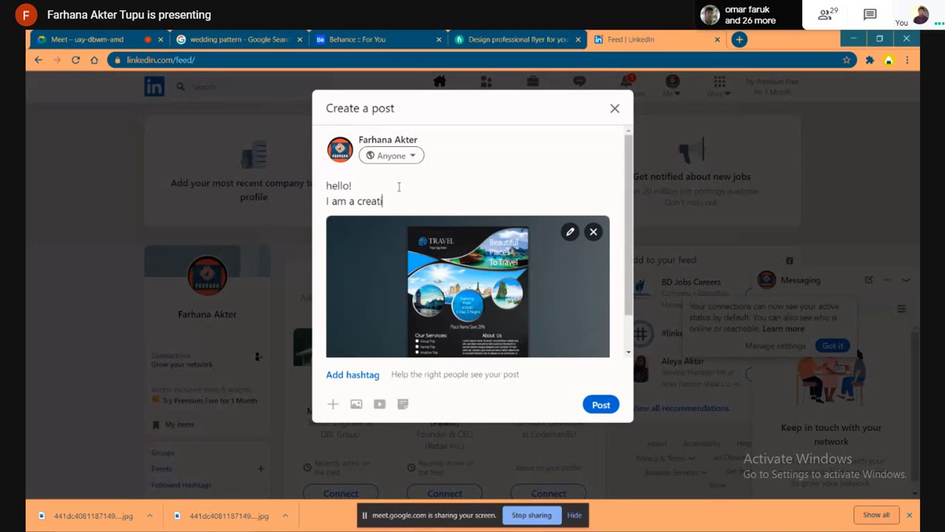
pyautogui.write('ve graphics de')
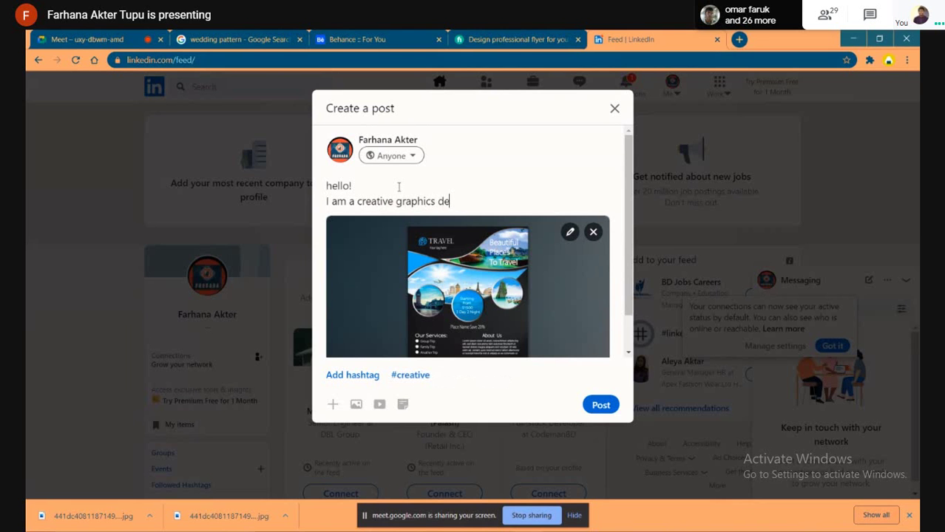
pyautogui.write('sig')
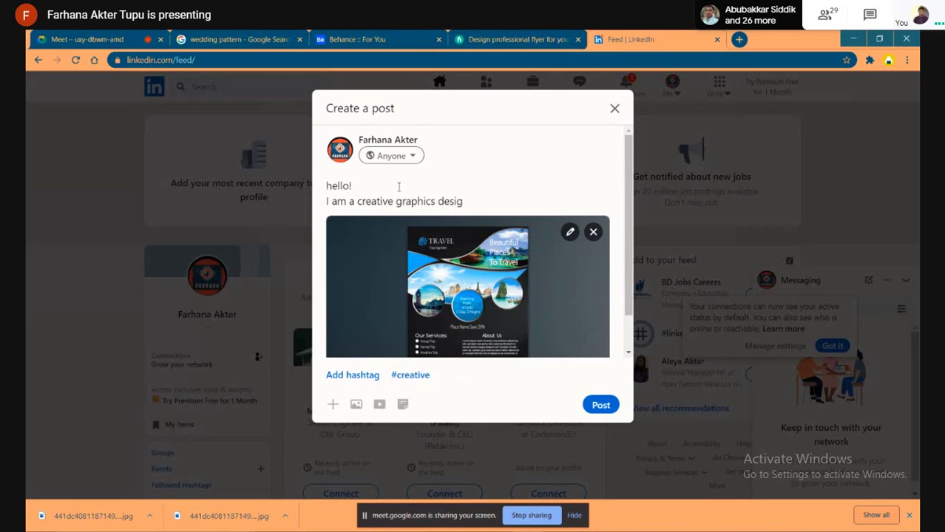
pyautogui.write('b')
pyautogui.press('BackSpace')
pyautogui.write('nerr')
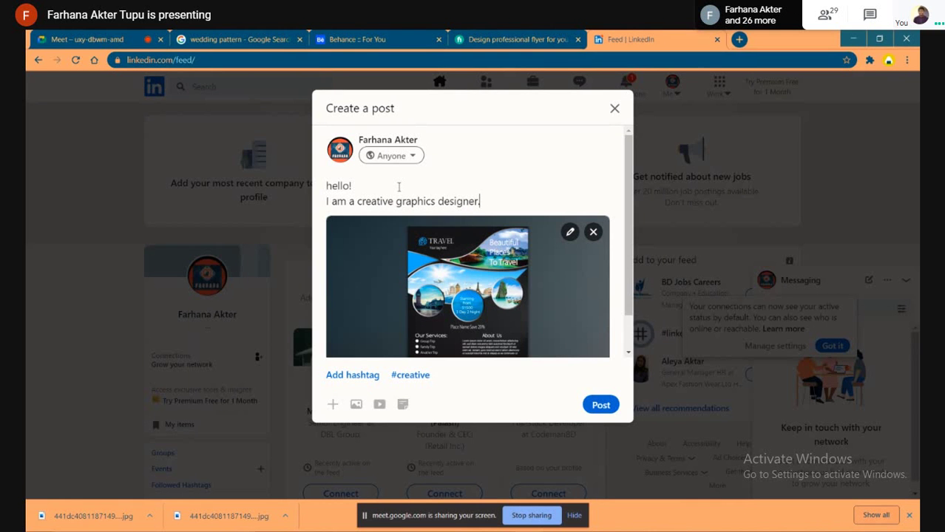
# Add "please rate my work." to the end of the second line of the post and begin a new line
pyautogui.write('please')
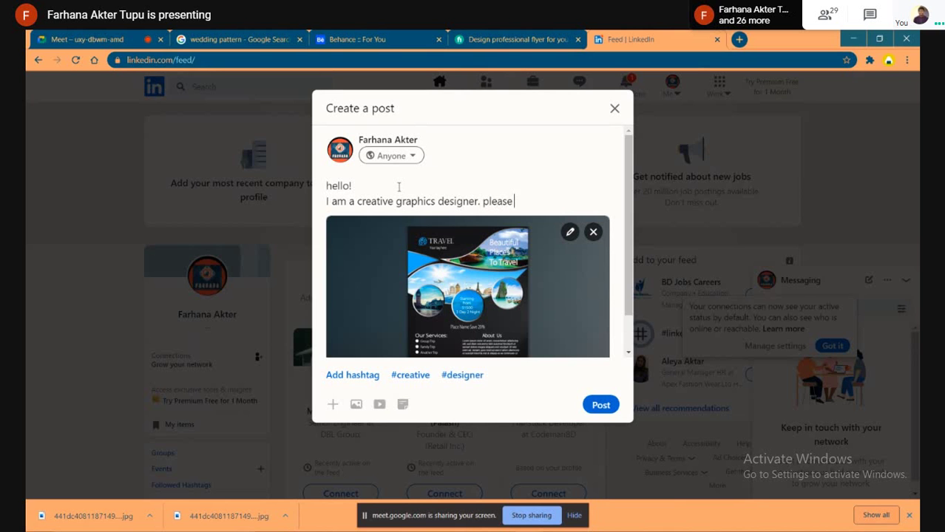
pyautogui.write(' my')
pyautogui.press('BackSpace')
pyautogui.press('BackSpace')
pyautogui.press('BackSpace')
pyautogui.press('BackSpace')
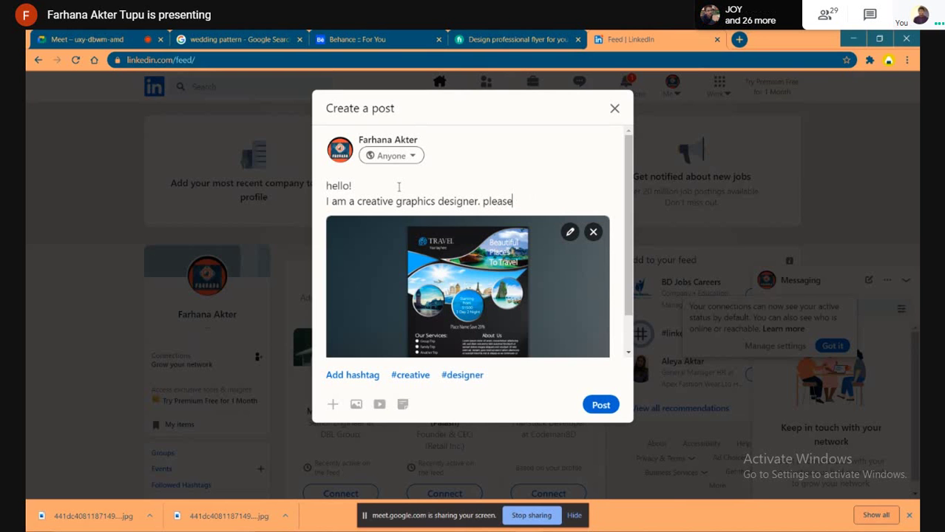
pyautogui.write('rate my w')
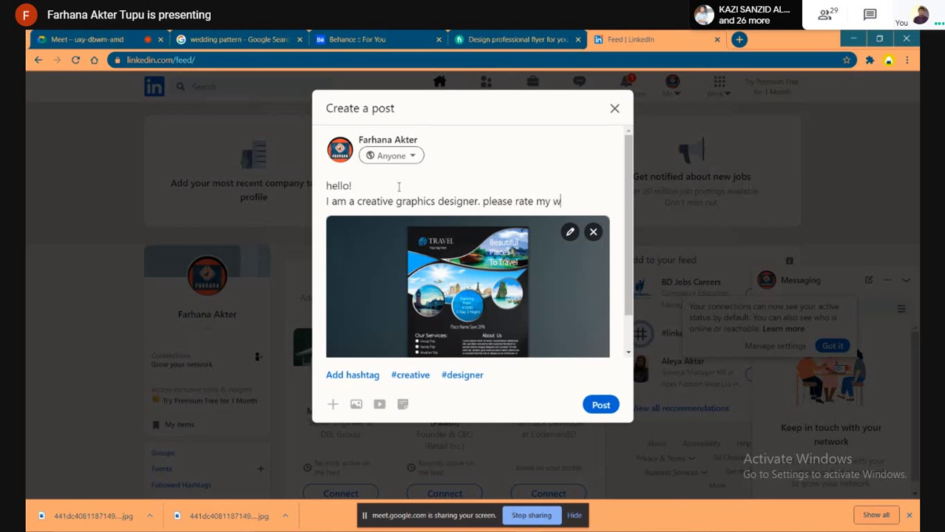
pyautogui.write('ork.')
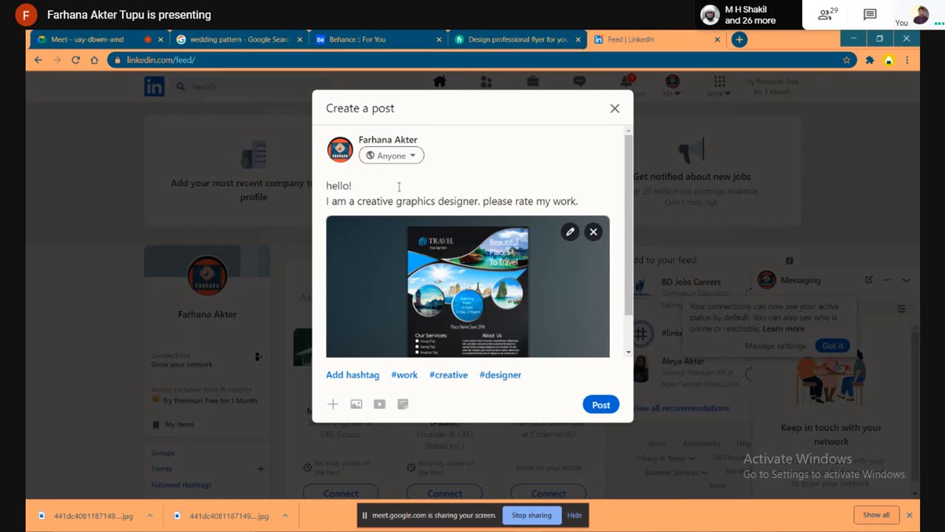
pyautogui.press('Return')
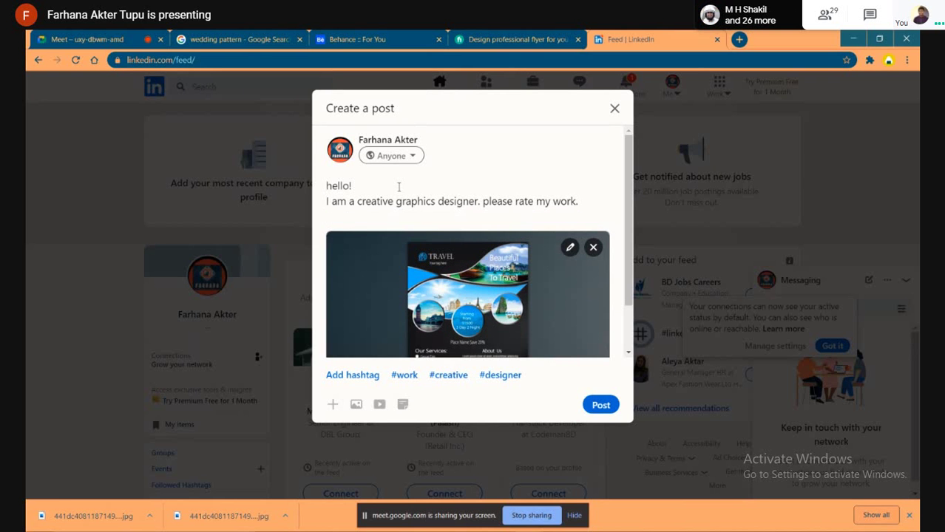
# Switch to Fiverr, go from the flyer gig to the seller's own profile and copy the profile's web address
pyautogui.click(518, 39)
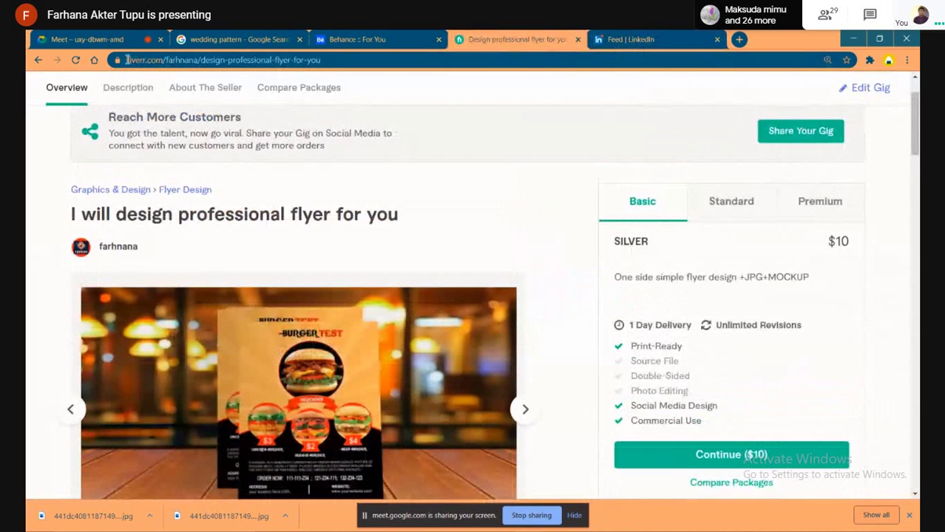
pyautogui.doubleClick(139, 59)
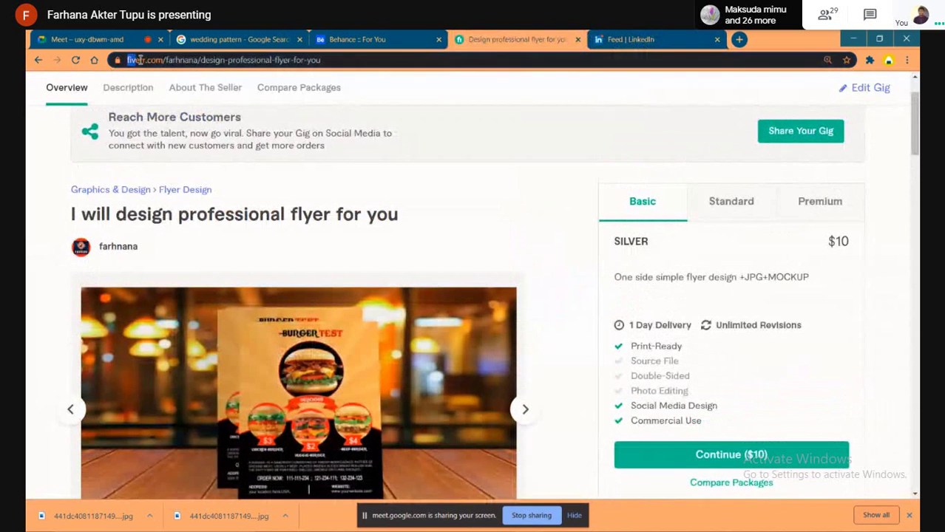
pyautogui.moveTo(139, 60); pyautogui.dragTo(339, 82)
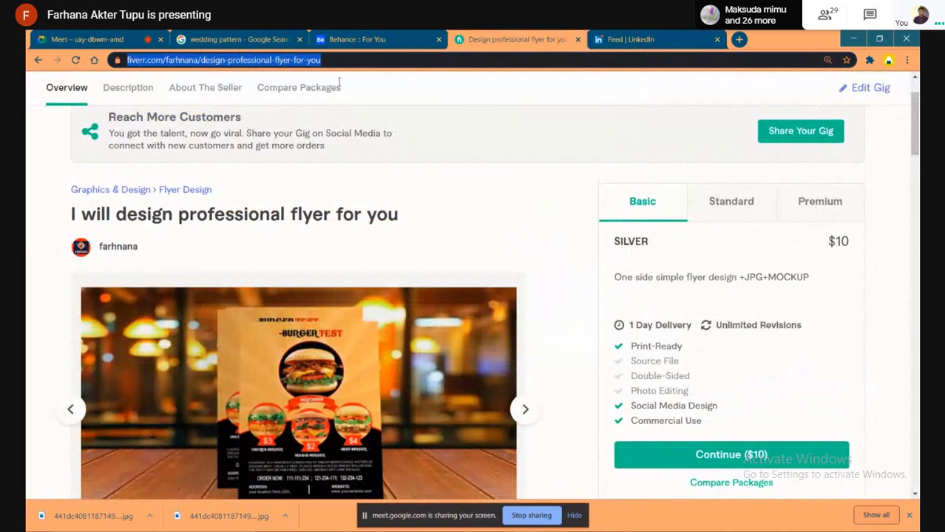
pyautogui.scroll(1, 818, 221)
pyautogui.click(879, 96)
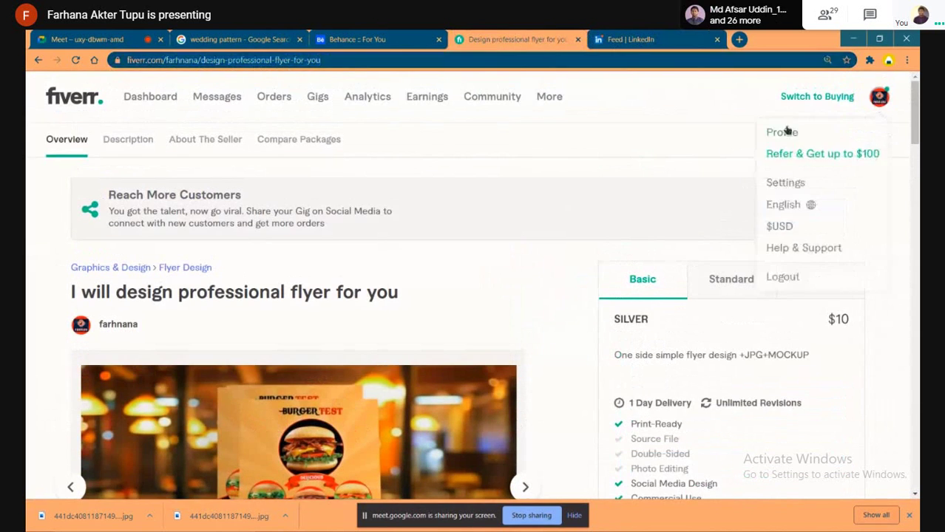
pyautogui.click(782, 132)
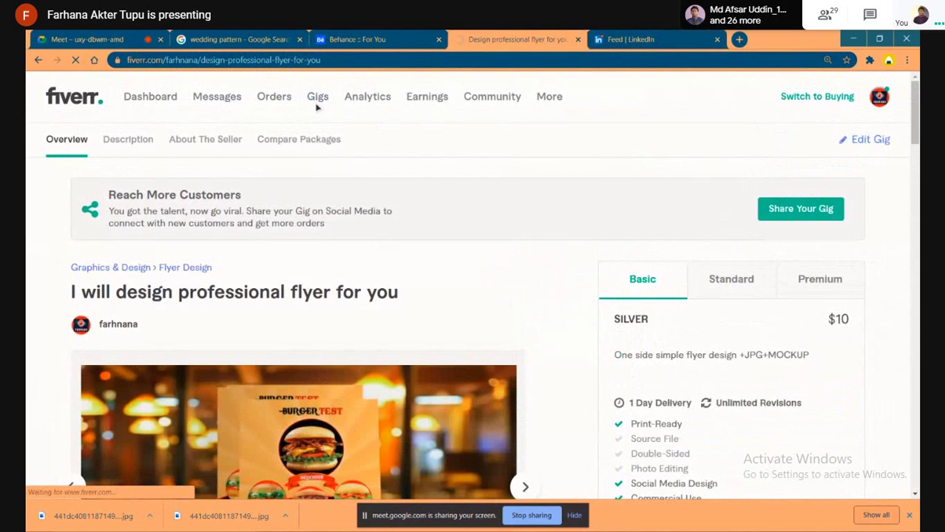
pyautogui.moveTo(257, 60); pyautogui.dragTo(126, 62)
pyautogui.hotkey('ctrl', 'c')
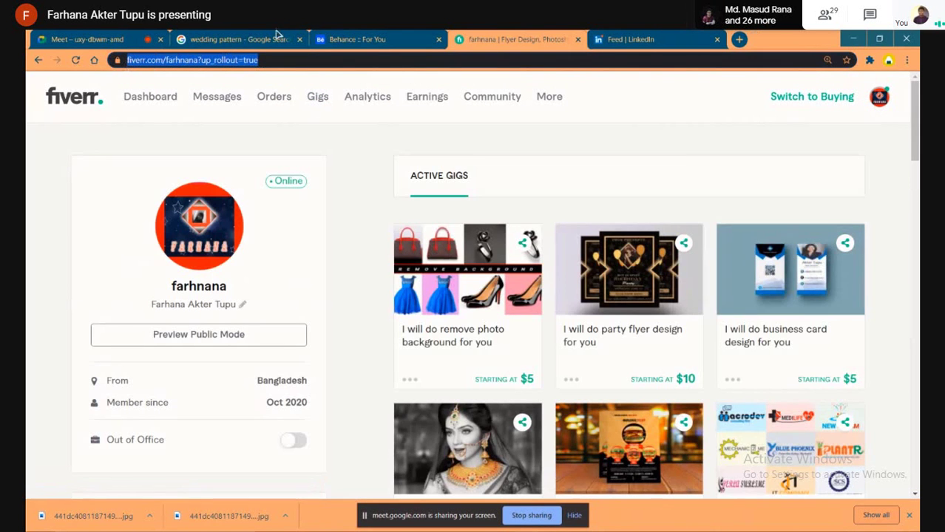
# Return to the LinkedIn post, paste the Fiverr profile link on its third line and delete the whole link again
pyautogui.click(631, 39)
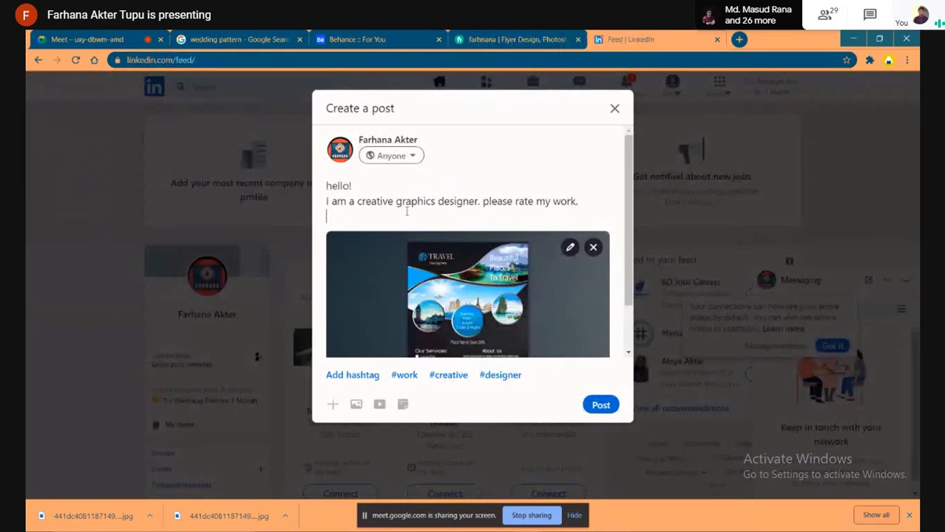
pyautogui.hotkey('ctrl', 'v')
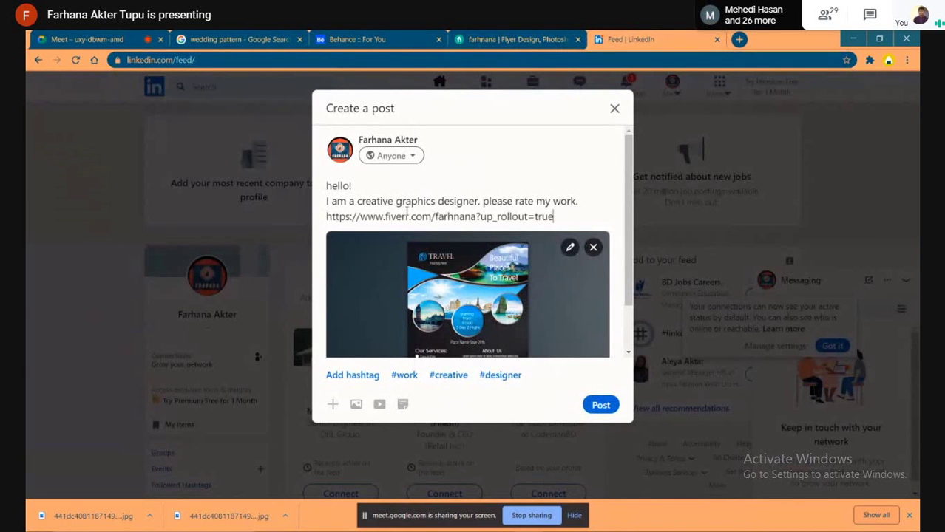
pyautogui.press('BackSpace')
pyautogui.press('BackSpace')
pyautogui.press('BackSpace')
pyautogui.press('BackSpace')
pyautogui.press('BackSpace')
pyautogui.press('BackSpace')
pyautogui.press('BackSpace')
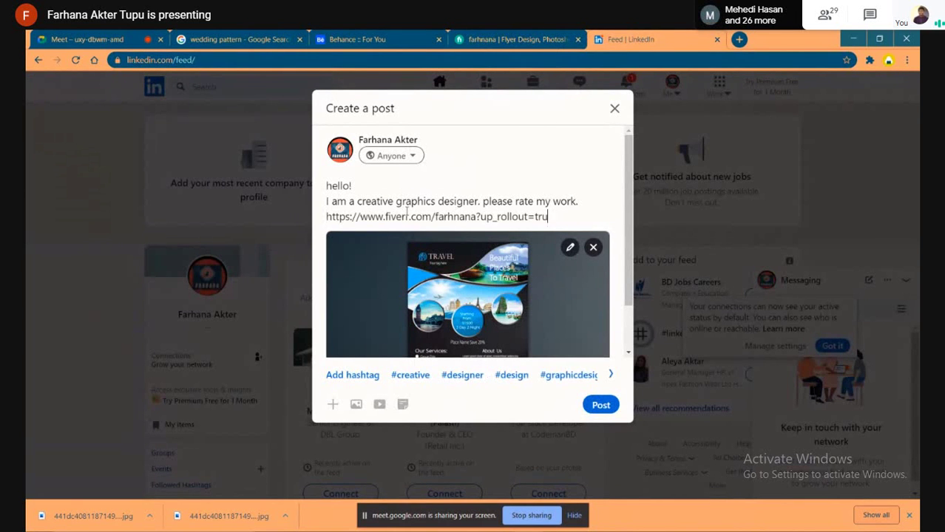
pyautogui.press('BackSpace')
pyautogui.press('BackSpace')
pyautogui.press('BackSpace')
pyautogui.press('BackSpace')
pyautogui.press('BackSpace')
pyautogui.press('BackSpace')
pyautogui.press('BackSpace')
pyautogui.press('BackSpace')
pyautogui.press('BackSpace')
pyautogui.press('BackSpace')
pyautogui.press('BackSpace')
pyautogui.press('BackSpace')
pyautogui.press('BackSpace')
pyautogui.press('BackSpace')
pyautogui.press('BackSpace')
pyautogui.press('BackSpace')
pyautogui.press('BackSpace')
pyautogui.press('BackSpace')
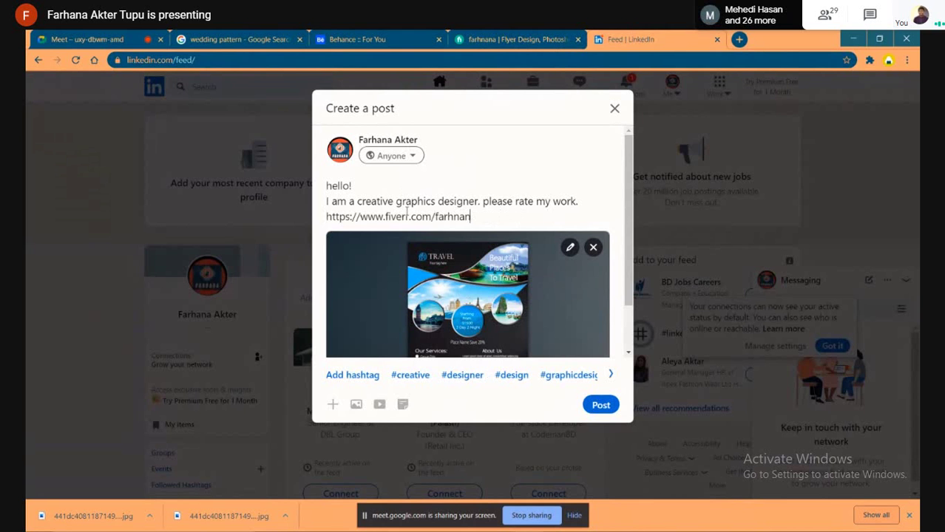
pyautogui.press('BackSpace')
pyautogui.press('BackSpace')
pyautogui.press('BackSpace')
pyautogui.press('BackSpace')
pyautogui.press('BackSpace')
pyautogui.press('BackSpace')
pyautogui.press('BackSpace')
pyautogui.press('BackSpace')
pyautogui.press('BackSpace')
pyautogui.press('BackSpace')
pyautogui.press('BackSpace')
pyautogui.press('BackSpace')
pyautogui.press('BackSpace')
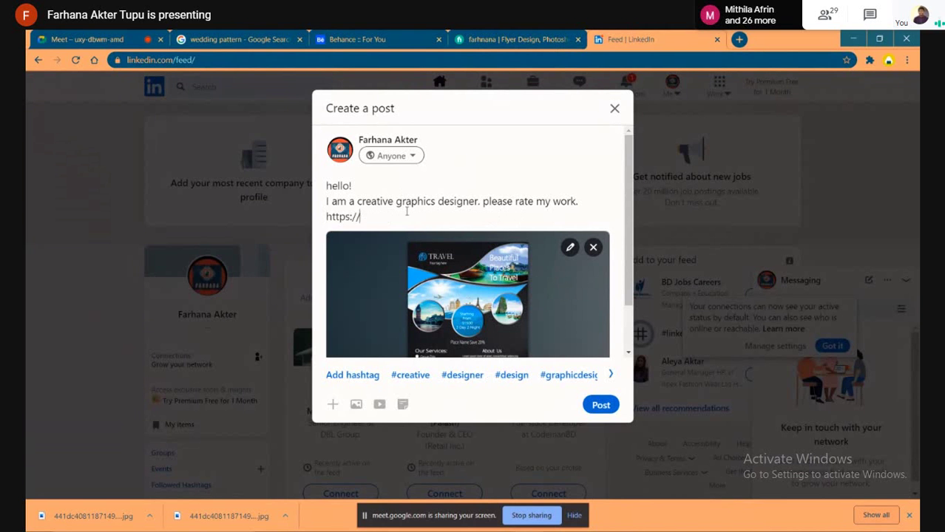
pyautogui.press('BackSpace')
pyautogui.press('BackSpace')
pyautogui.press('BackSpace')
pyautogui.press('BackSpace')
pyautogui.press('BackSpace')
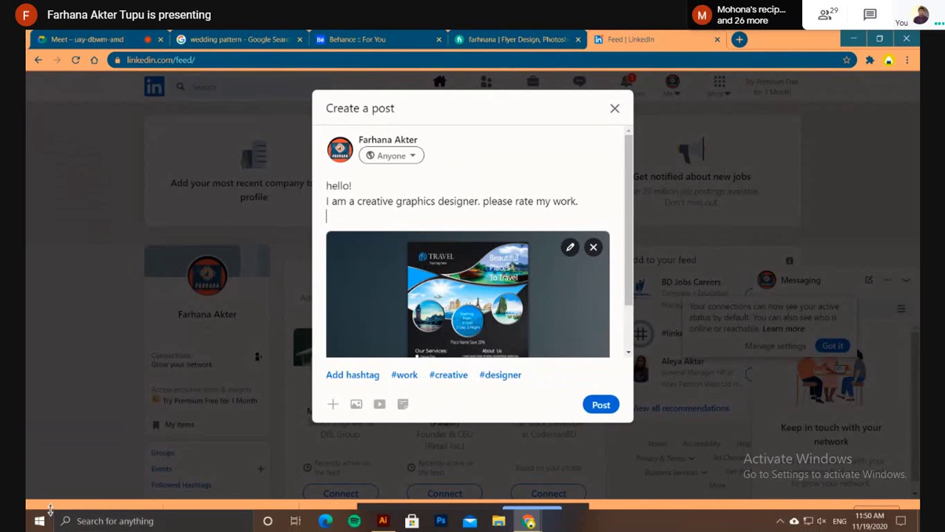
# Leave the full-screen meeting view, open the bookmarked Free URL Shortener site in a new tab and copy its web address
pyautogui.click(473, 50)
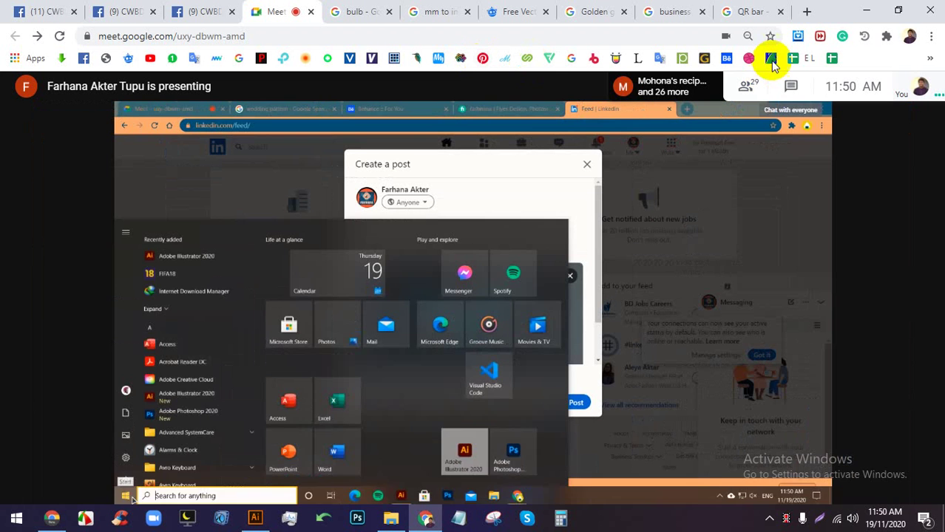
pyautogui.click(931, 61)
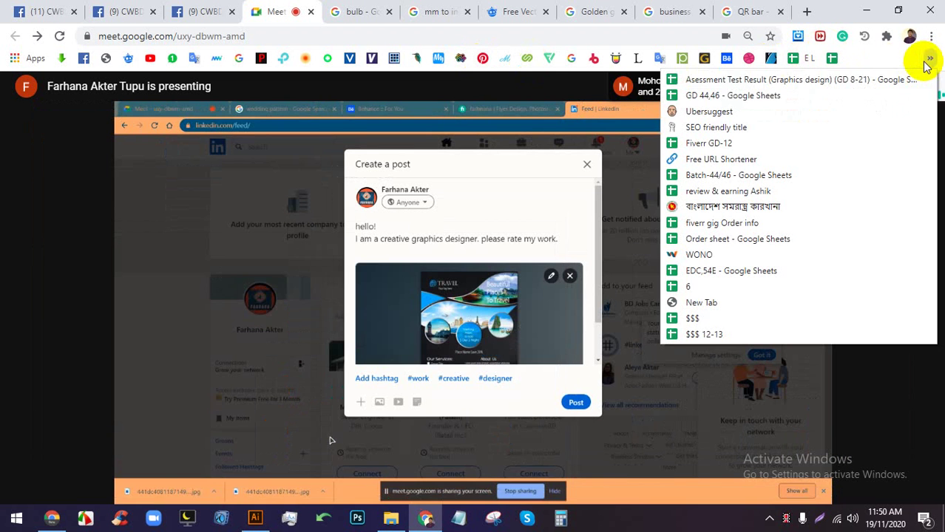
pyautogui.rightClick(809, 164)
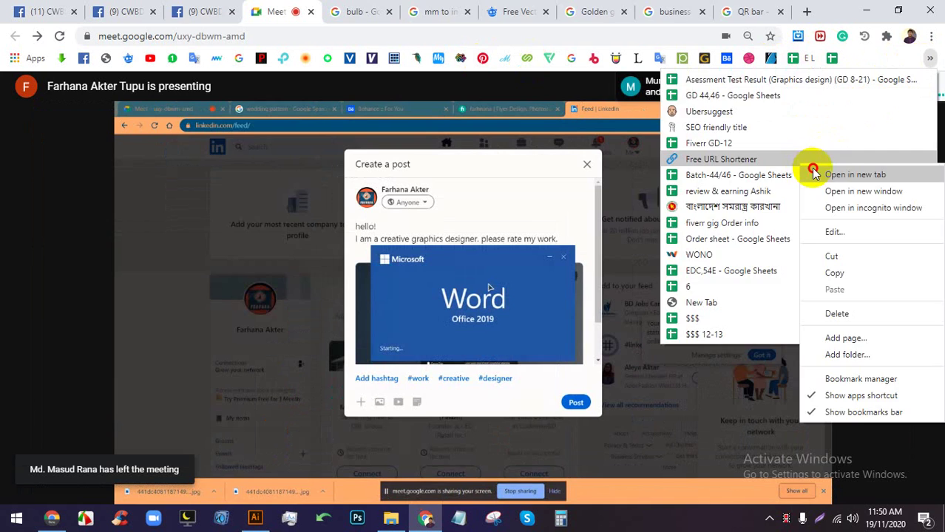
pyautogui.click(812, 173)
pyautogui.click(769, 10)
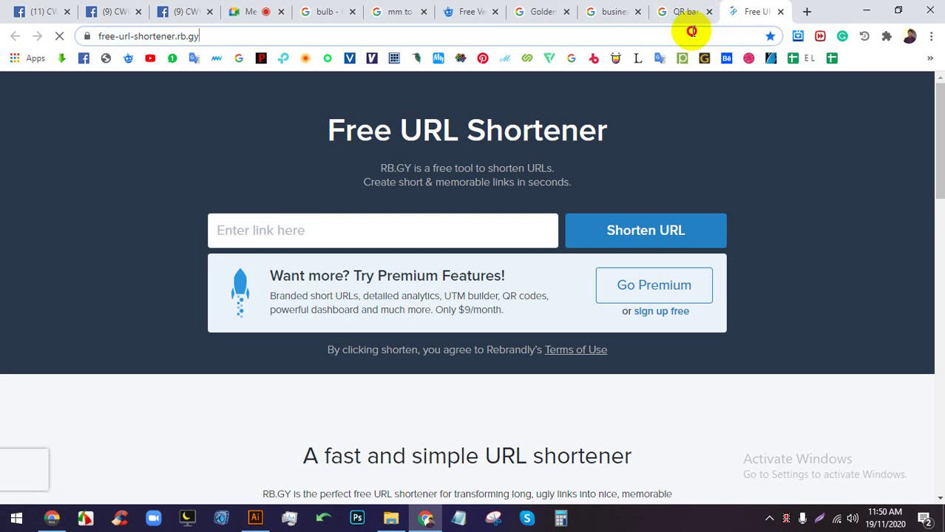
pyautogui.click(690, 33)
pyautogui.rightClick(690, 33)
pyautogui.click(667, 107)
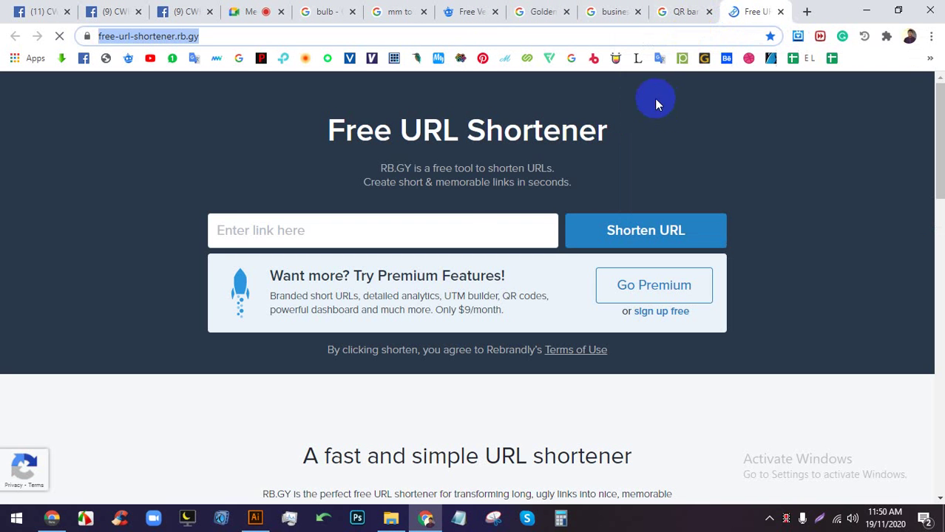
# Return to the Google Meet class, send the copied free-url-shortener.rb.gy link in the chat and restore the full-screen presentation without the chat
pyautogui.click(250, 11)
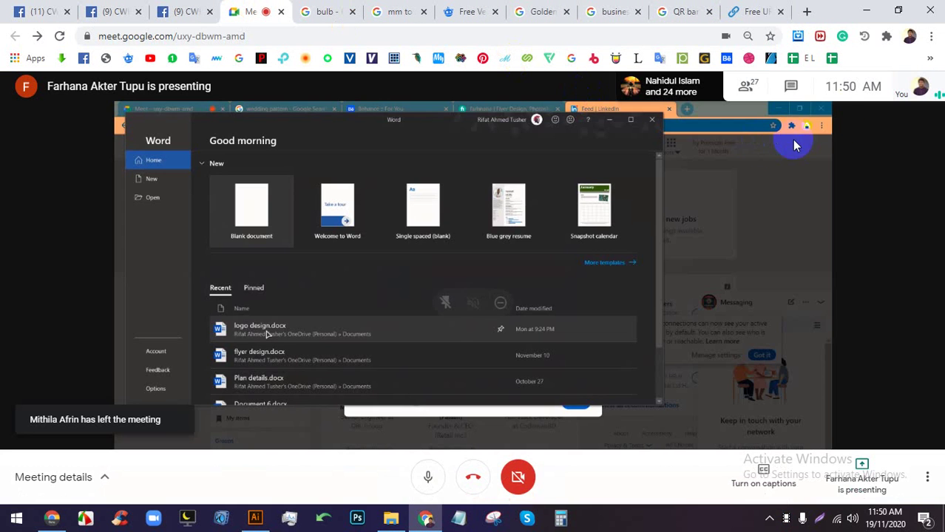
pyautogui.click(790, 86)
pyautogui.rightClick(803, 483)
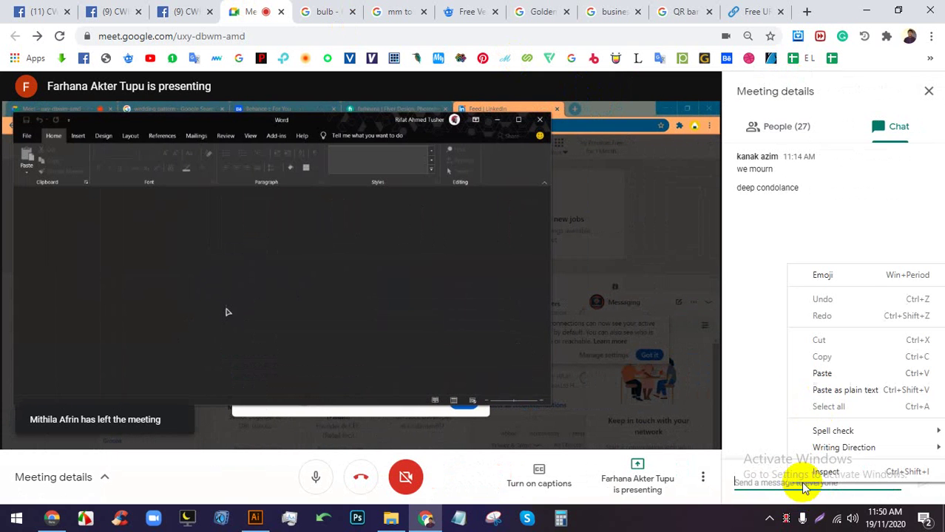
pyautogui.click(829, 373)
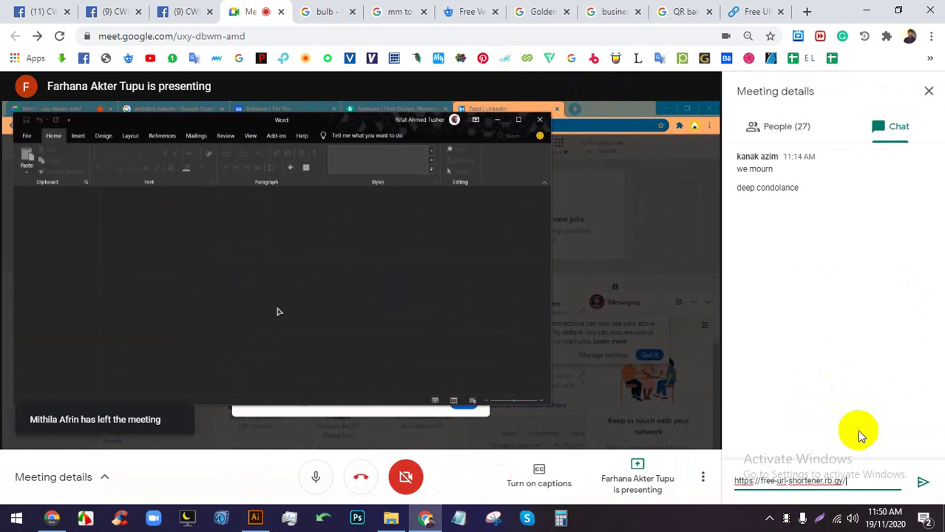
pyautogui.click(922, 482)
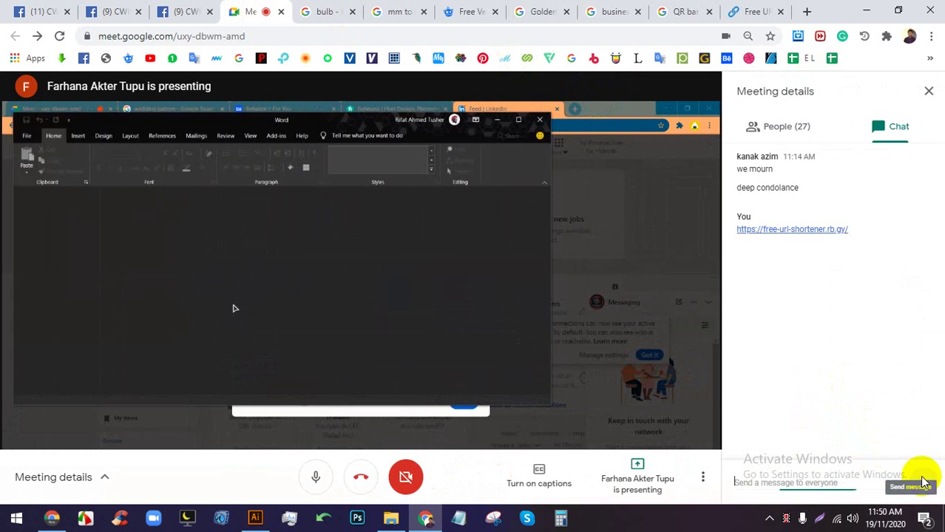
pyautogui.doubleClick(480, 224)
pyautogui.click(929, 21)
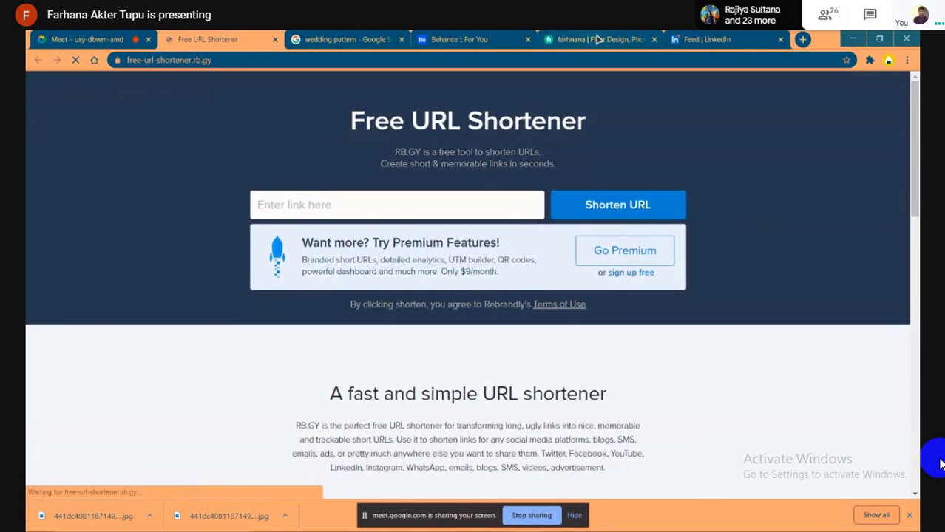
# Switch to Fiverr, open the seller's own profile and select its complete web address for copying
pyautogui.click(595, 38)
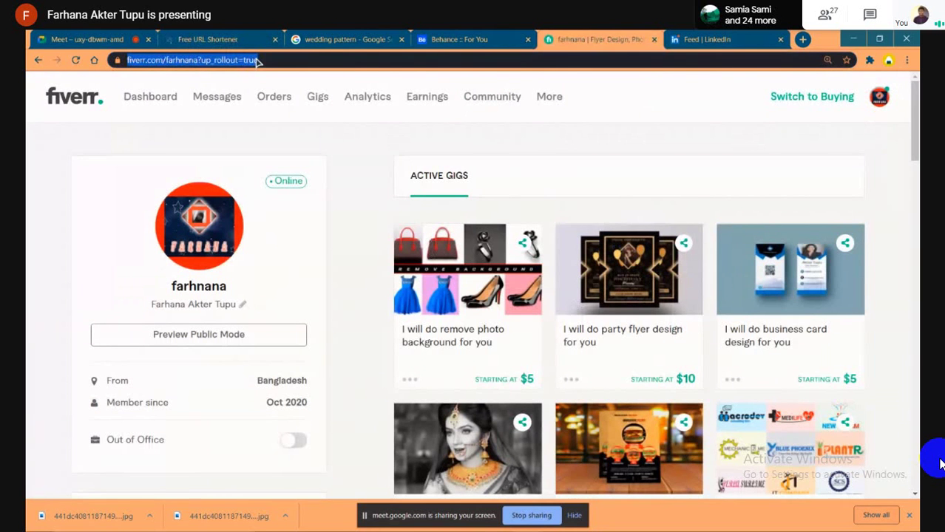
pyautogui.moveTo(257, 62); pyautogui.dragTo(171, 61)
pyautogui.click(880, 97)
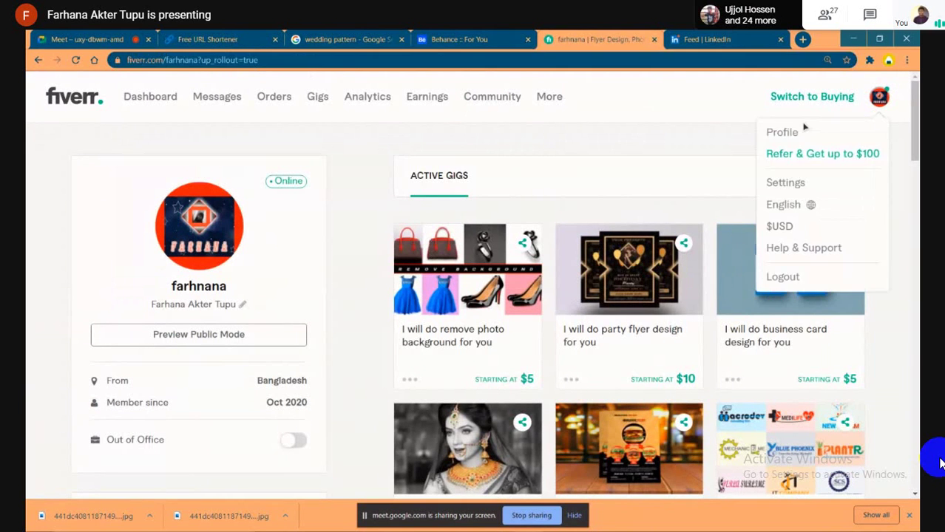
pyautogui.click(769, 133)
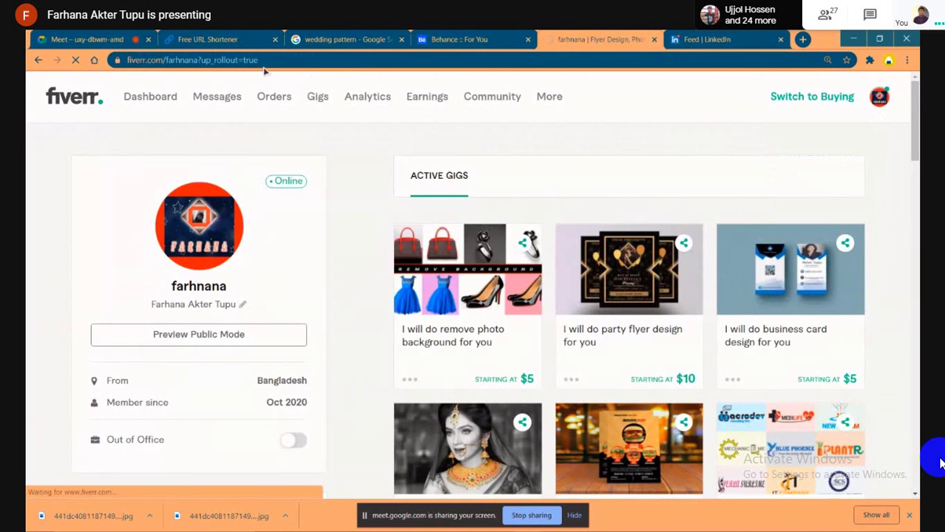
pyautogui.moveTo(259, 60); pyautogui.dragTo(126, 64)
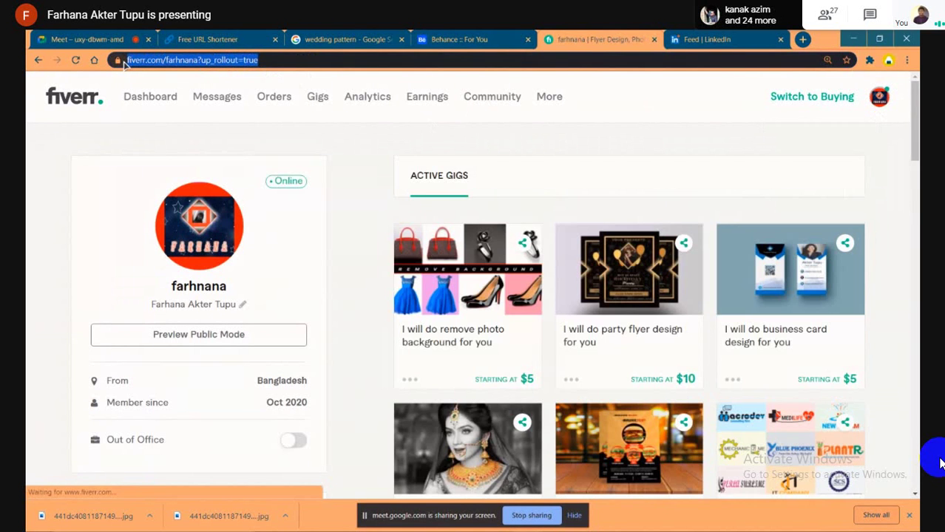
# Shorten the Fiverr profile link on the Free URL Shortener site and copy the short link
pyautogui.click(207, 38)
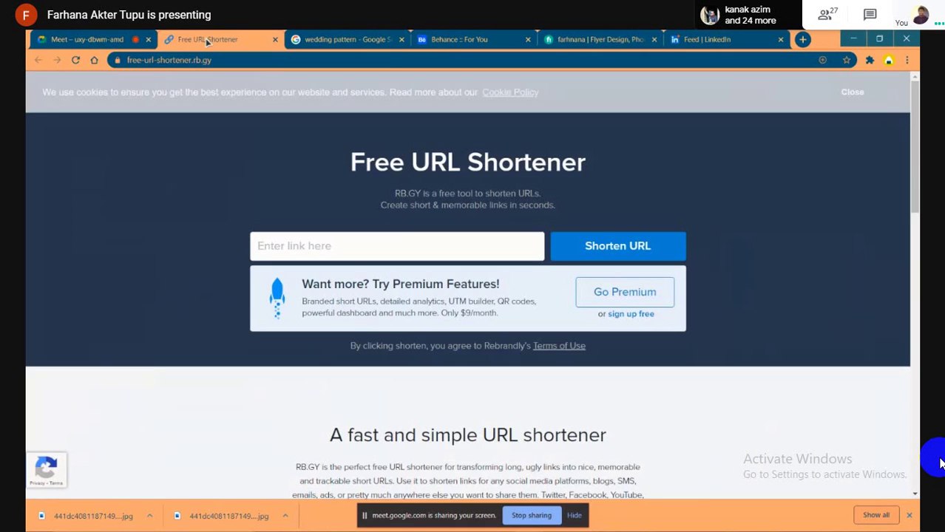
pyautogui.click(382, 248)
pyautogui.hotkey('ctrl', 'v')
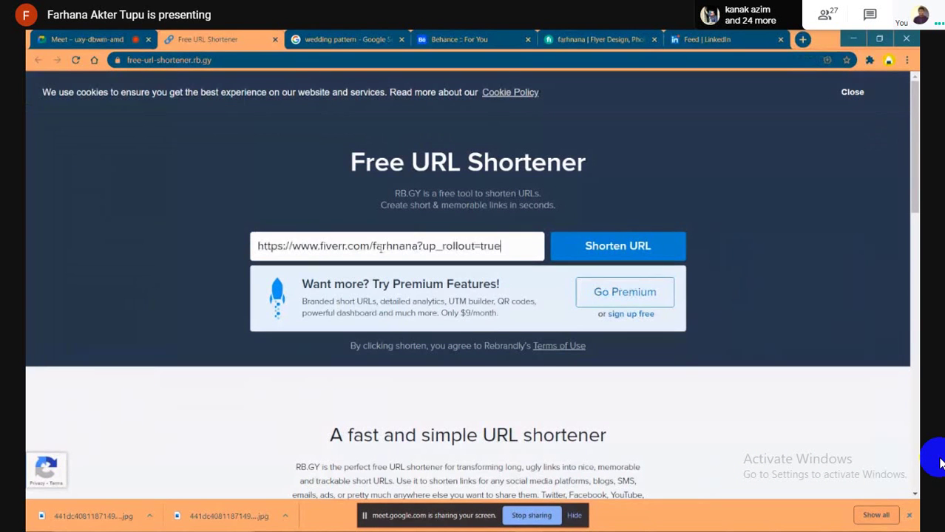
pyautogui.click(611, 248)
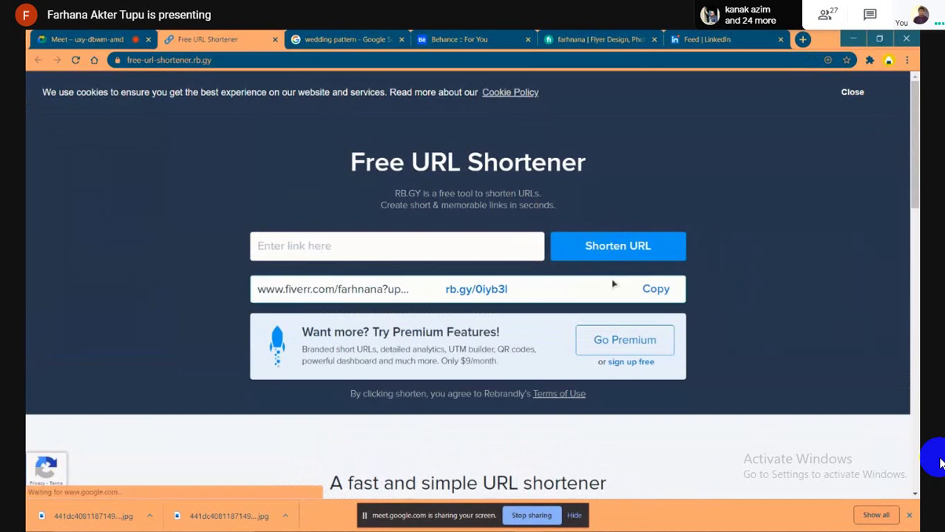
pyautogui.click(653, 293)
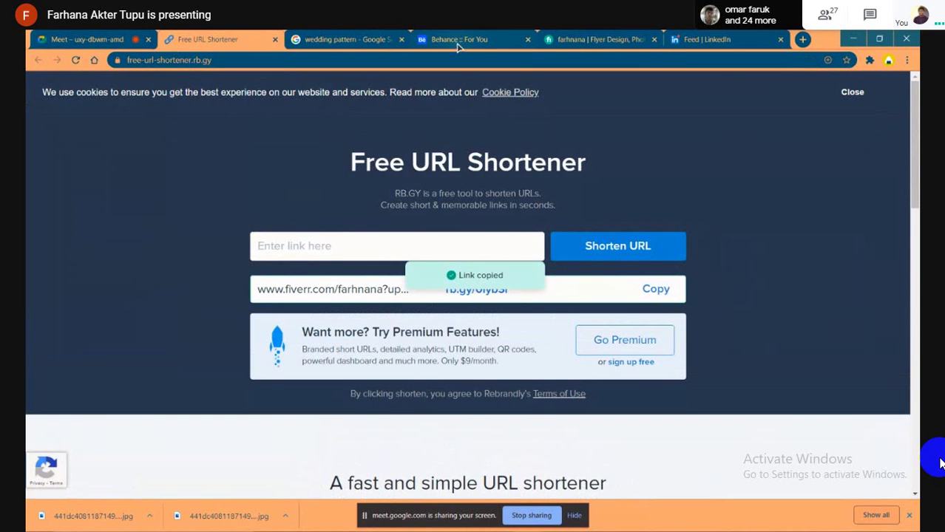
# Return to the LinkedIn post, paste the short link on its third line and begin a new line
pyautogui.click(695, 41)
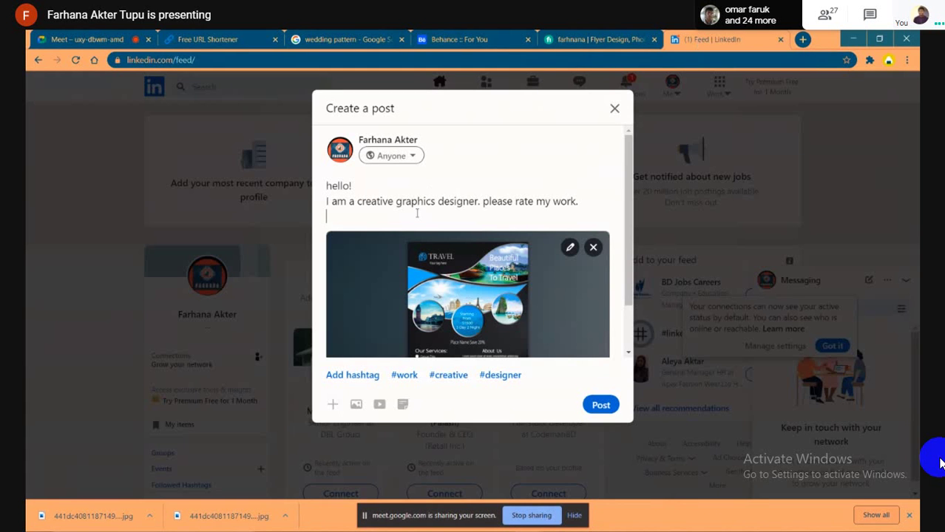
pyautogui.hotkey('ctrl', 'v')
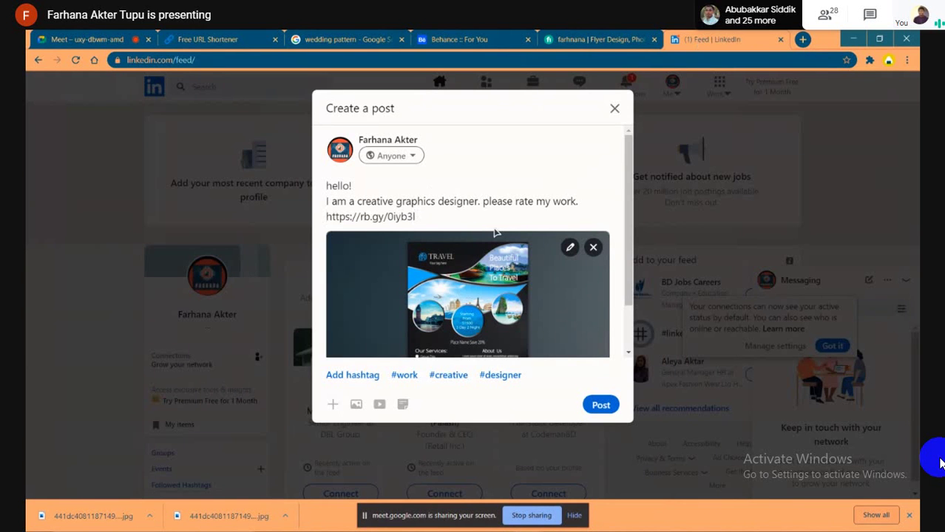
pyautogui.press('Return')
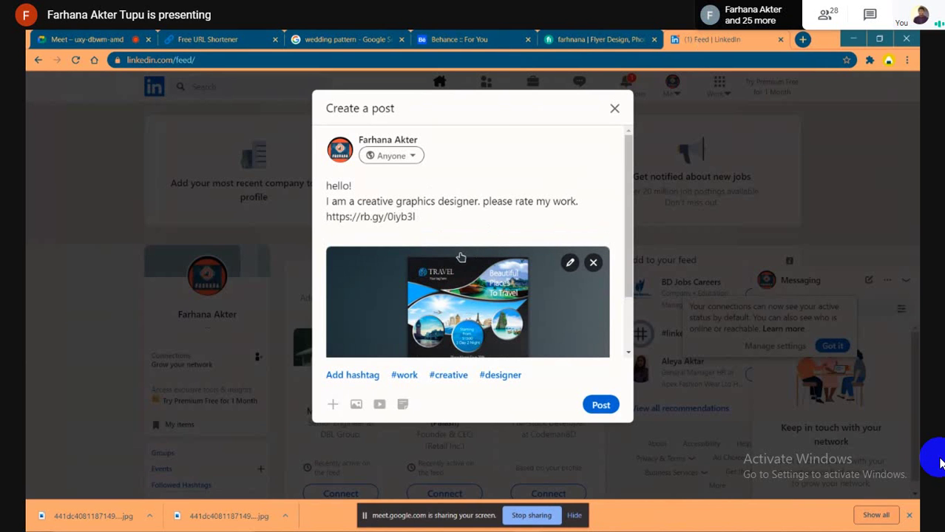
# Add the suggested hashtags #flyerdesign and #flyerdesigner on the line below the short link
pyautogui.click(353, 377)
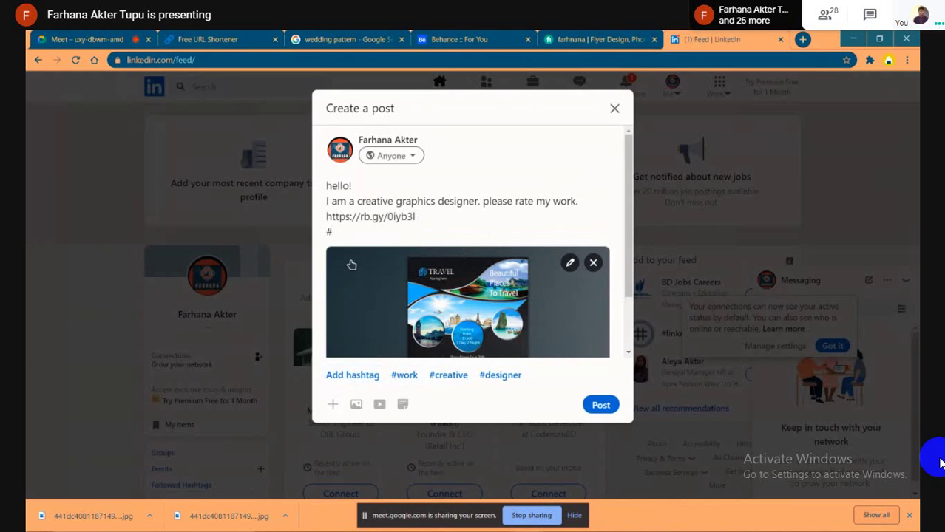
pyautogui.write('flyer')
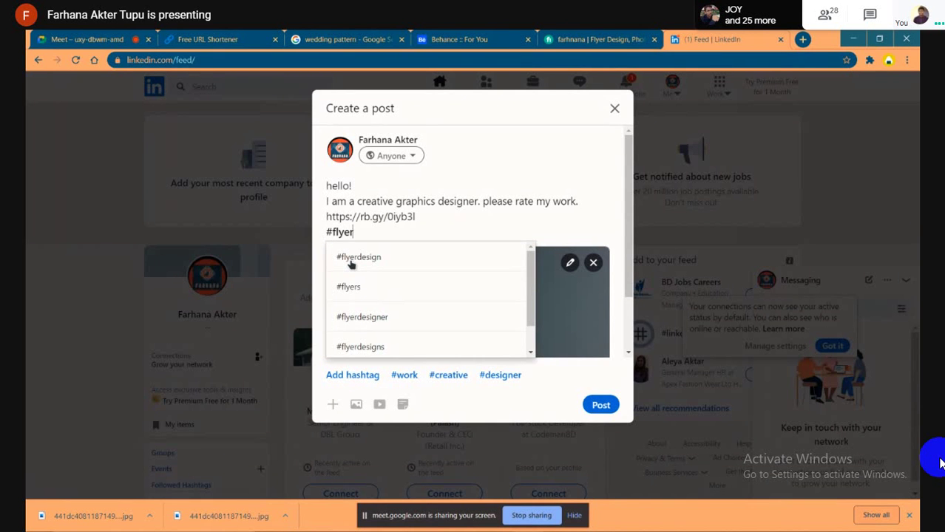
pyautogui.click(351, 264)
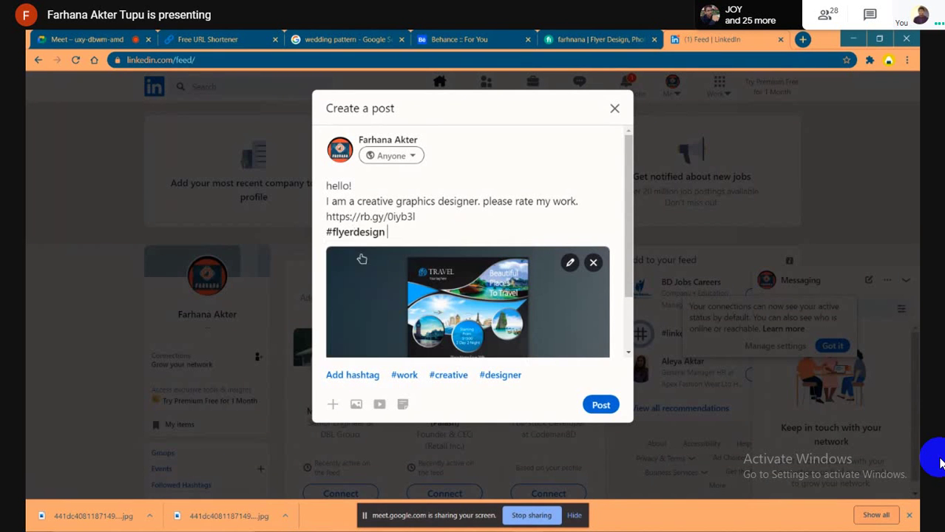
pyautogui.click(353, 375)
pyautogui.write('f')
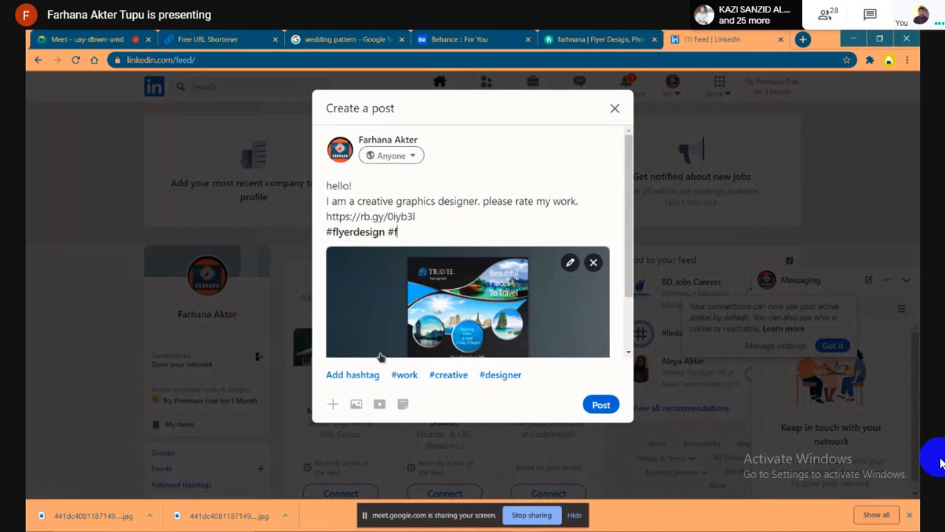
pyautogui.write('lyer')
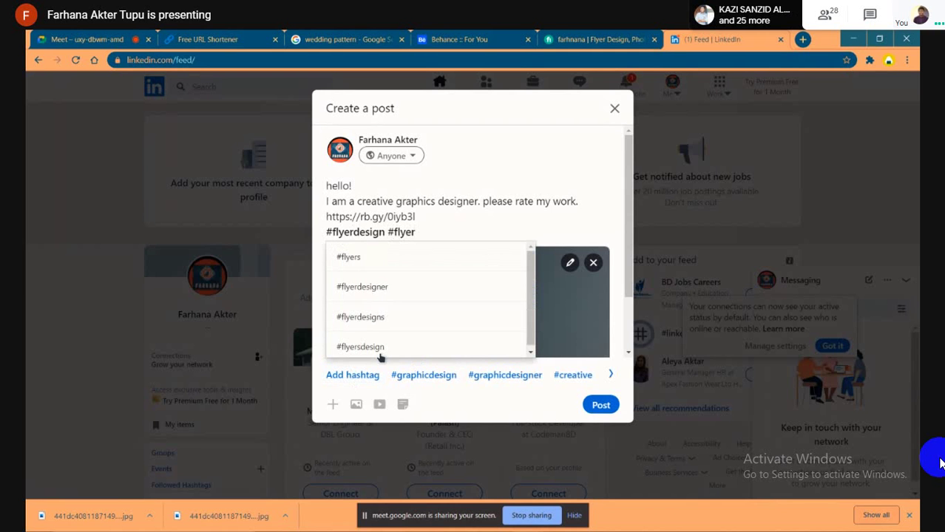
pyautogui.click(382, 292)
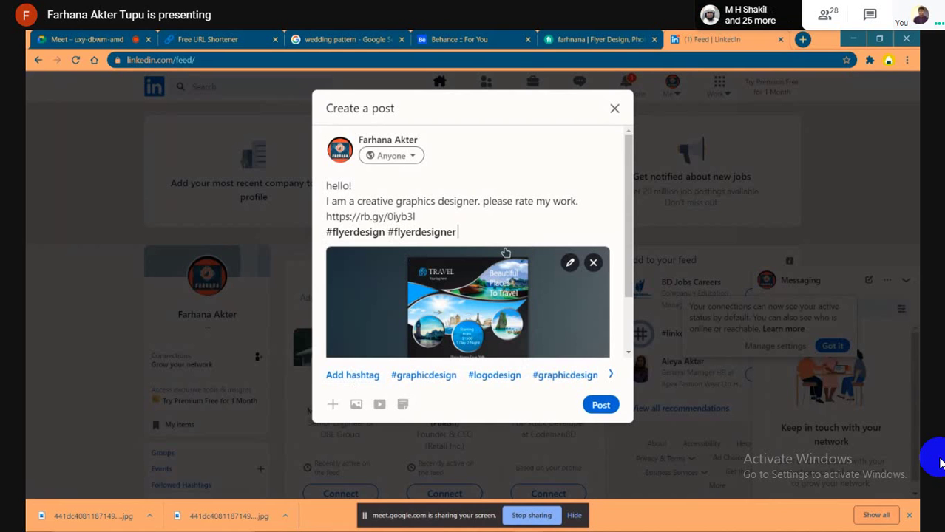
# Add the hashtags #graphicdesign and #ledp2020 to the end of the hashtag line
pyautogui.click(359, 375)
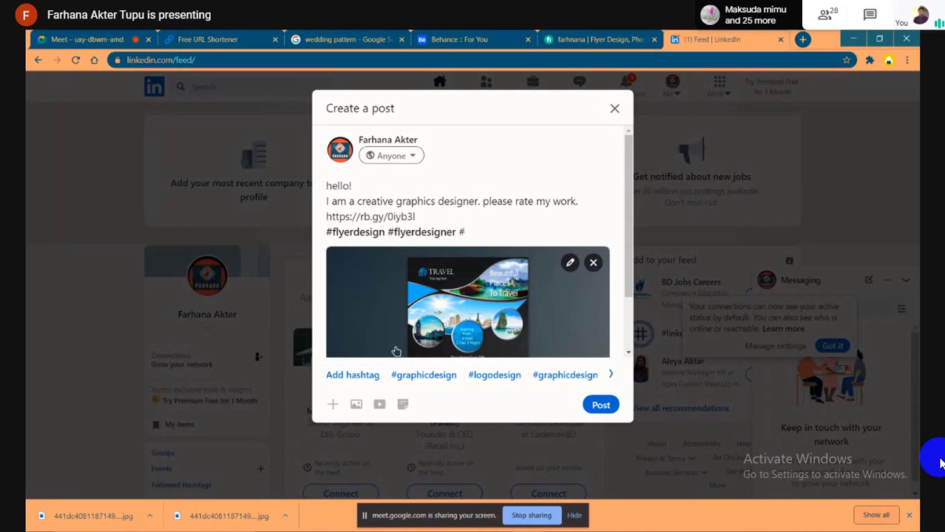
pyautogui.click(428, 377)
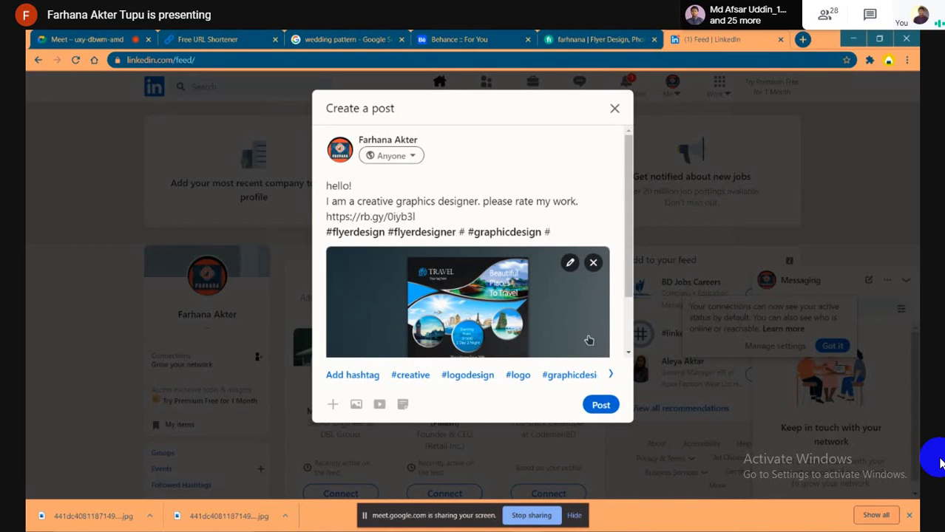
pyautogui.write('ledp')
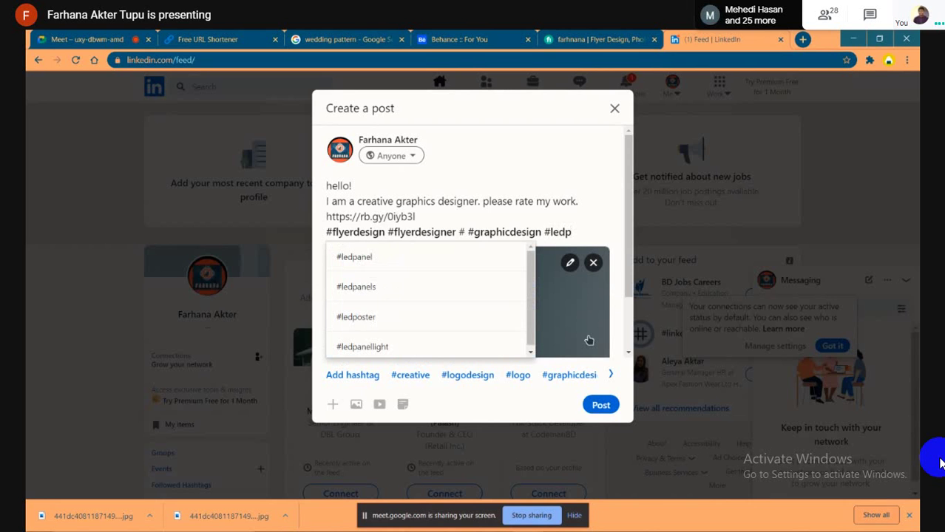
pyautogui.write('2020')
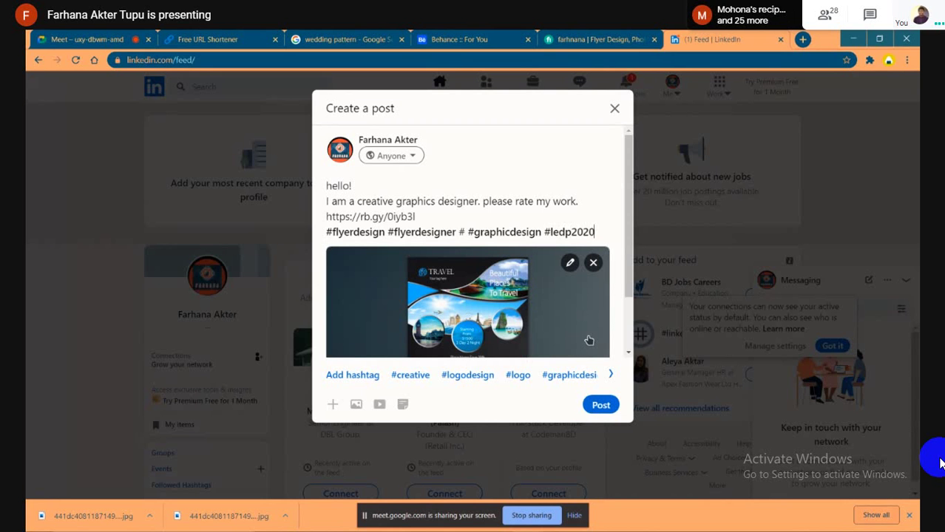
# Publish the flyer post on LinkedIn and expand its full text in the feed
pyautogui.click(601, 406)
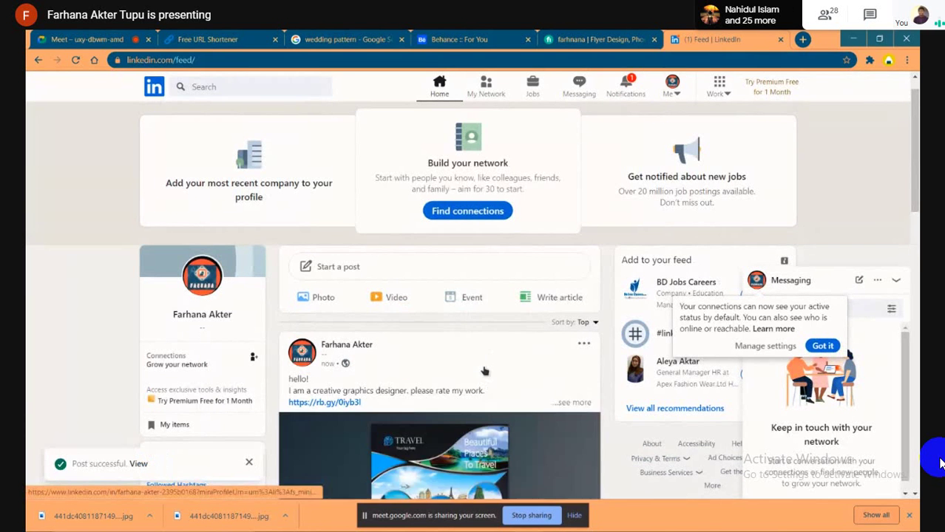
pyautogui.scroll(-1, 484, 370)
pyautogui.scroll(-1, 483, 370)
pyautogui.click(574, 247)
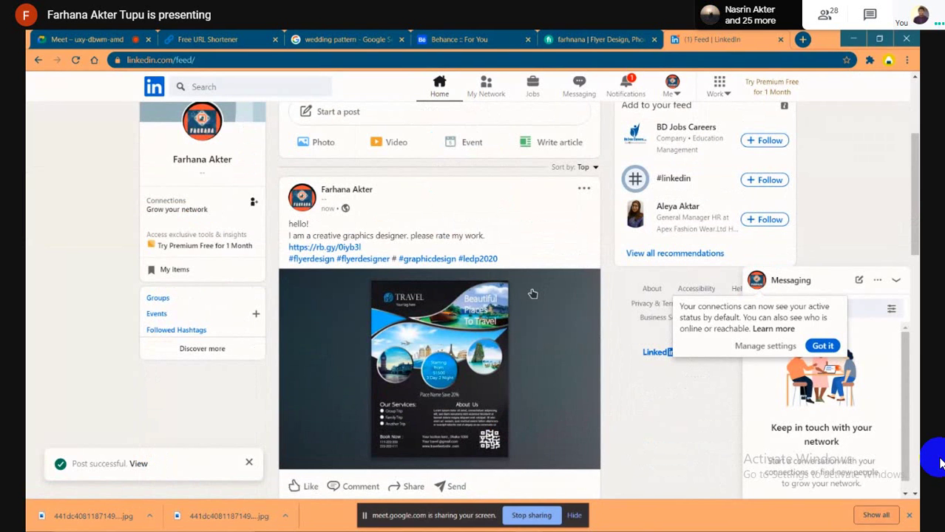
# Leave the full-screen meeting view, open the meeting chat and close the separate Free URL Shortener window
pyautogui.click(471, 43)
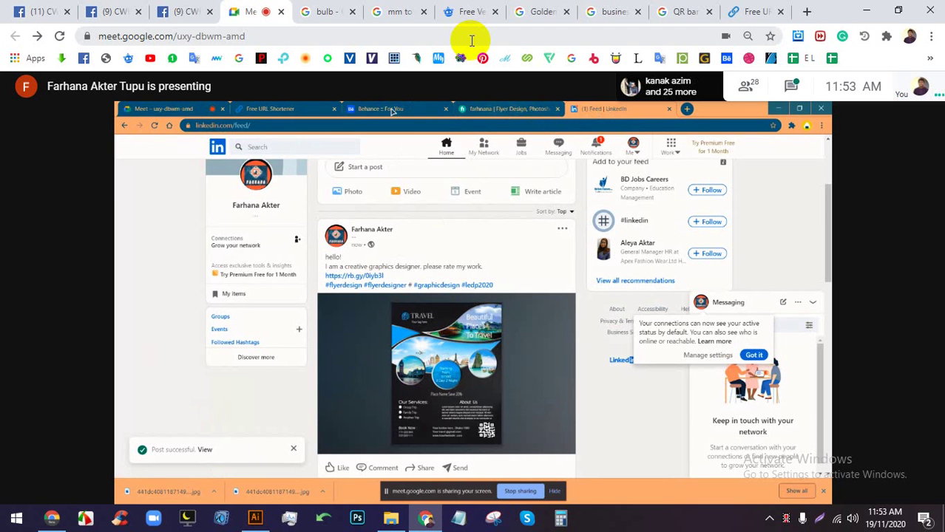
pyautogui.click(791, 86)
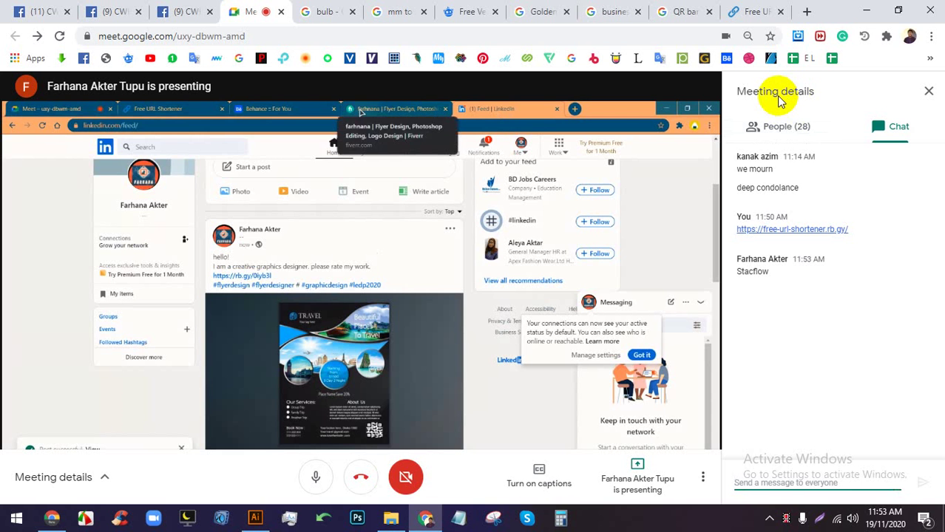
pyautogui.hotkey('alt', 'Tab')
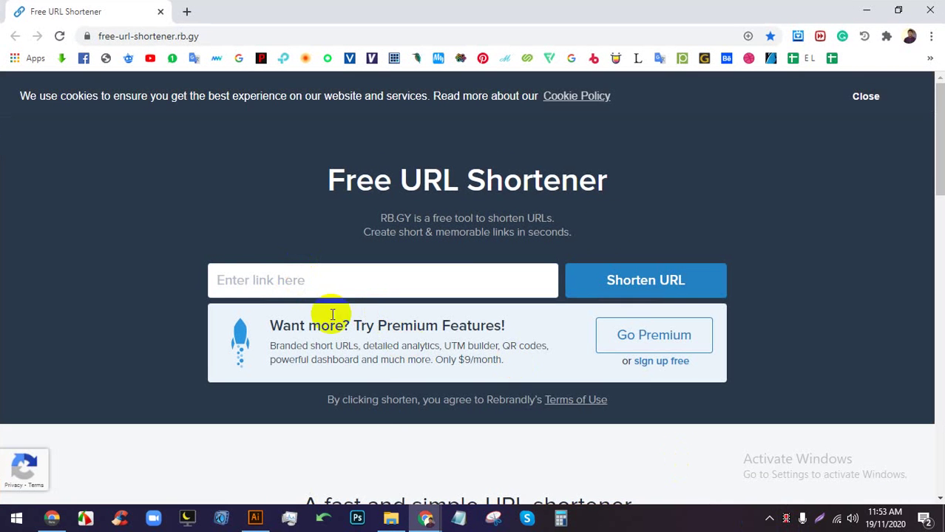
pyautogui.click(929, 11)
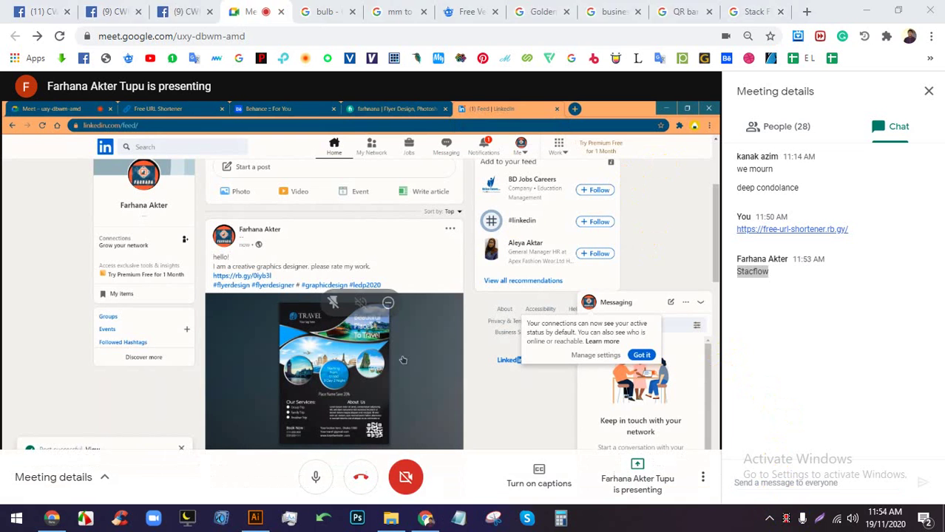
# Put the meeting presentation back in full screen and close the meeting details panel
pyautogui.click(516, 212)
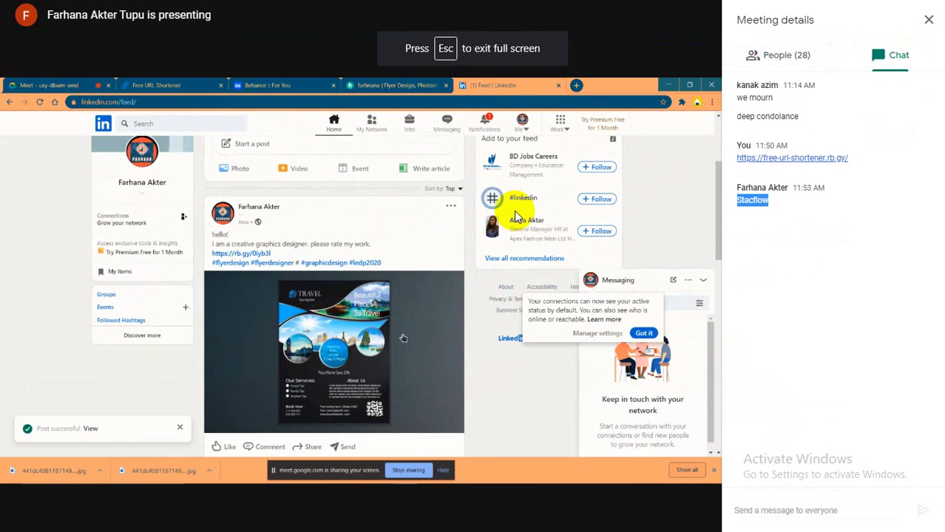
pyautogui.moveTo(344, 282)
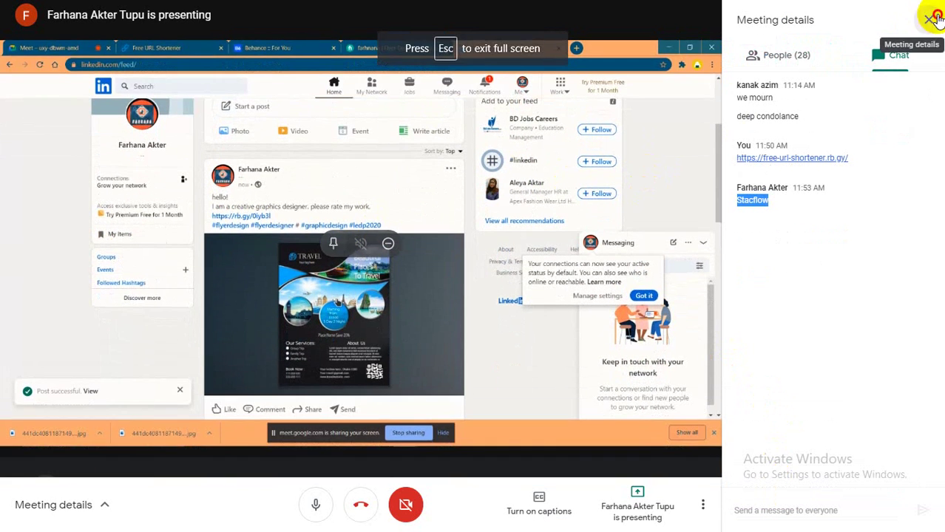
pyautogui.click(929, 20)
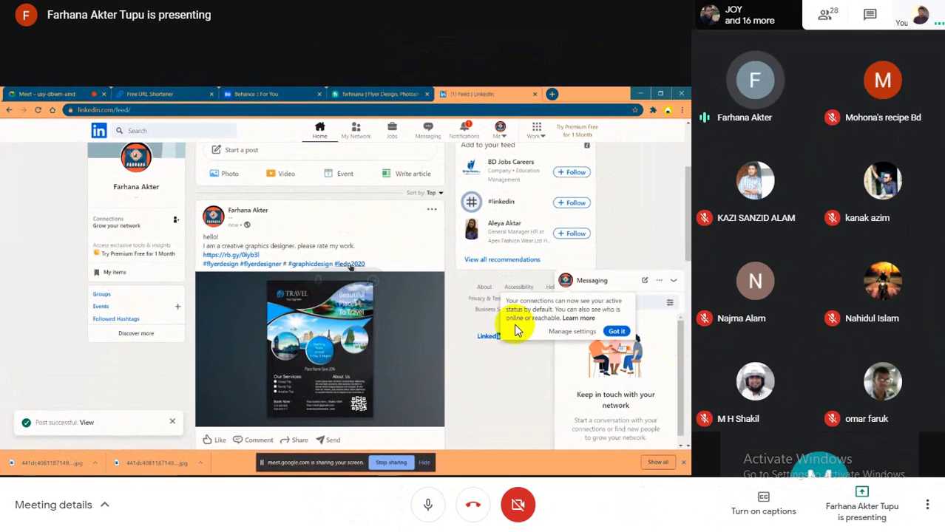
# Enlarge the shared presentation and review the Fiverr profile's active gigs, description, languages, tests and linked accounts
pyautogui.click(344, 280)
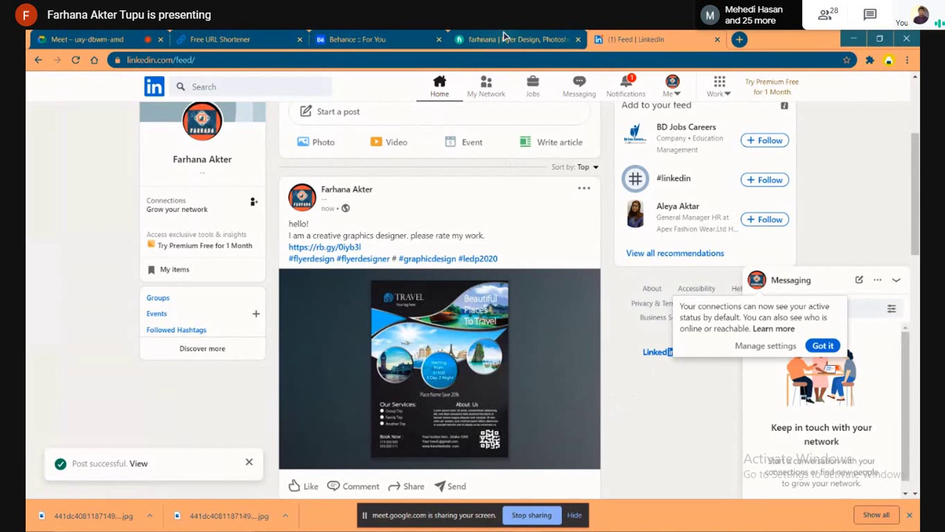
pyautogui.click(503, 39)
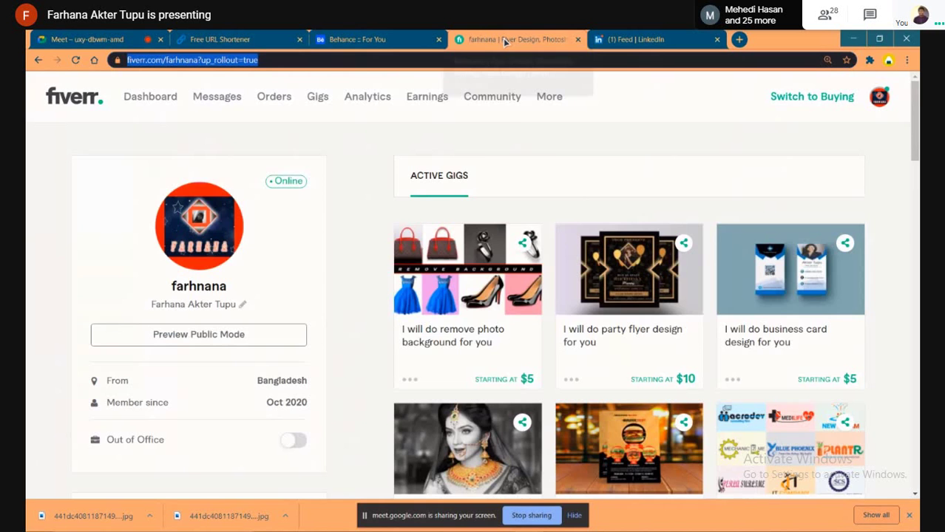
pyautogui.scroll(-7, 236, 368)
pyautogui.scroll(-5, 244, 366)
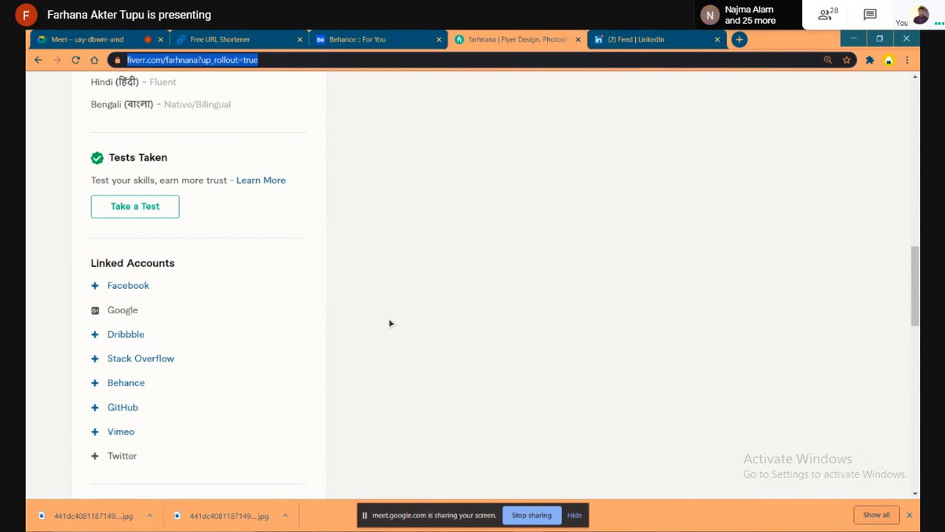
pyautogui.scroll(6, 385, 355)
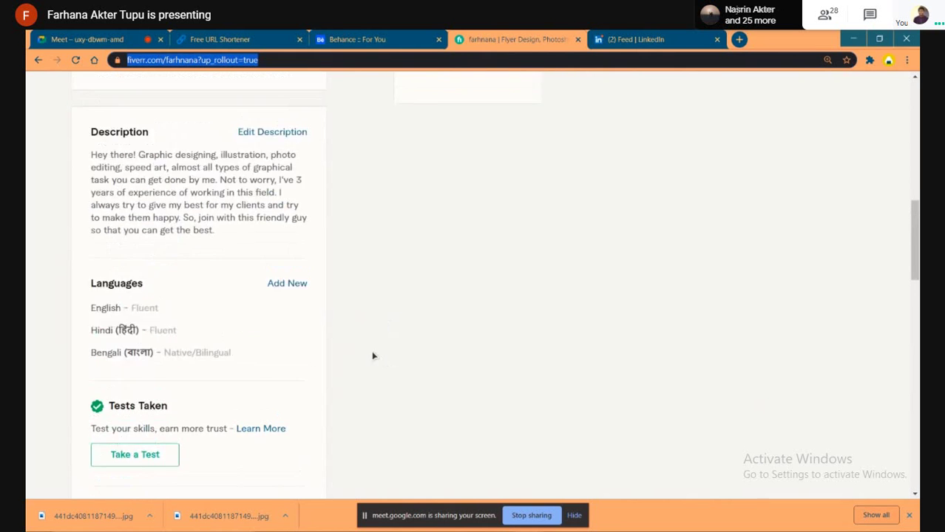
pyautogui.scroll(3, 807, 236)
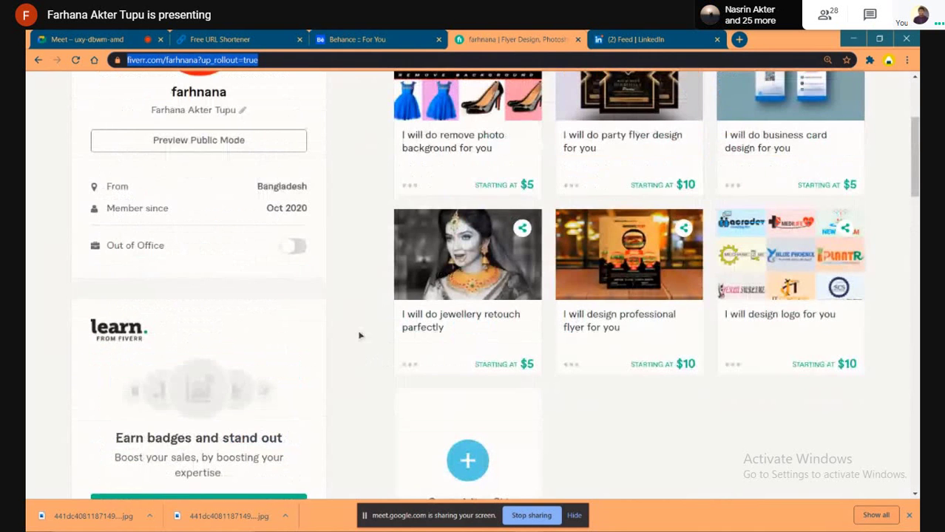
pyautogui.scroll(2, 360, 336)
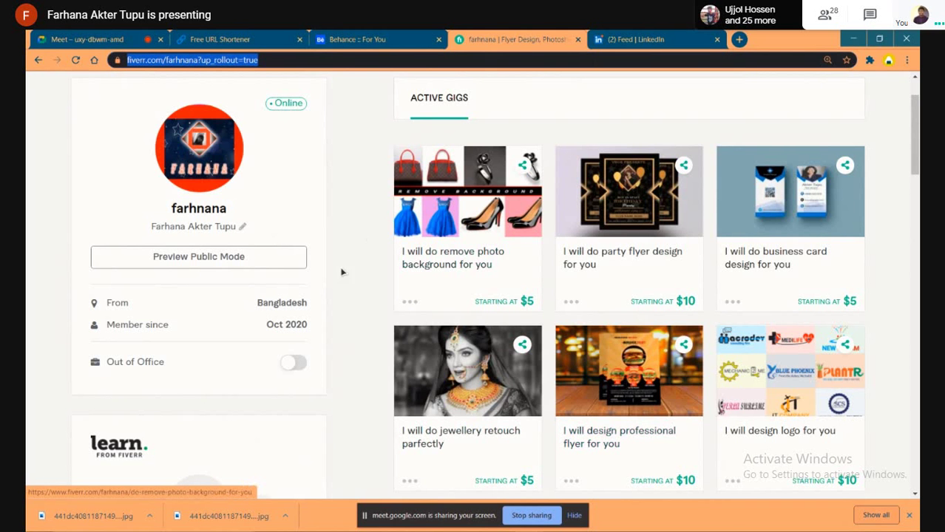
pyautogui.scroll(-1, 205, 351)
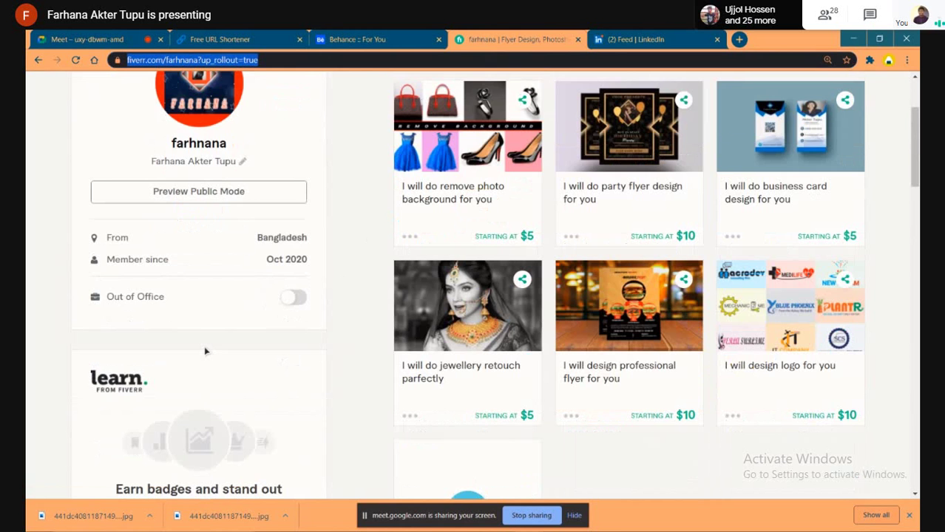
pyautogui.scroll(-4, 206, 352)
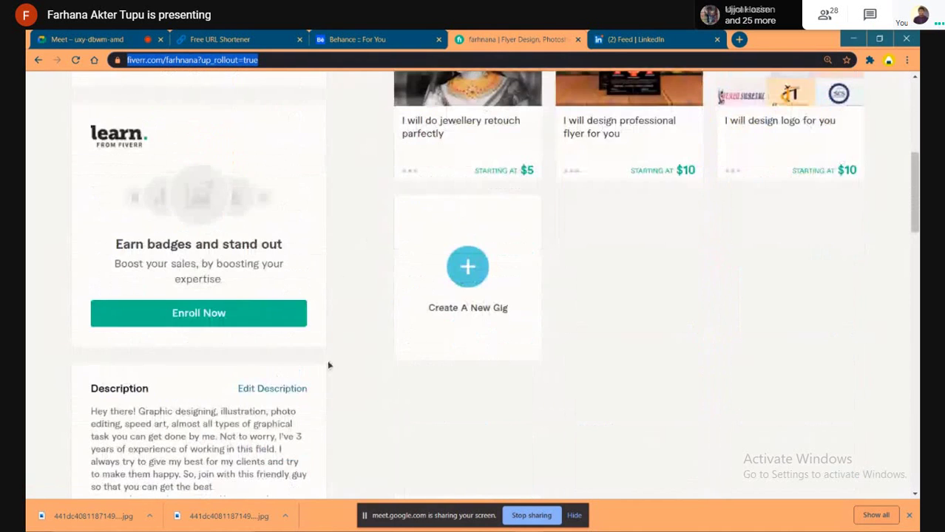
pyautogui.scroll(4, 329, 365)
pyautogui.scroll(3, 329, 366)
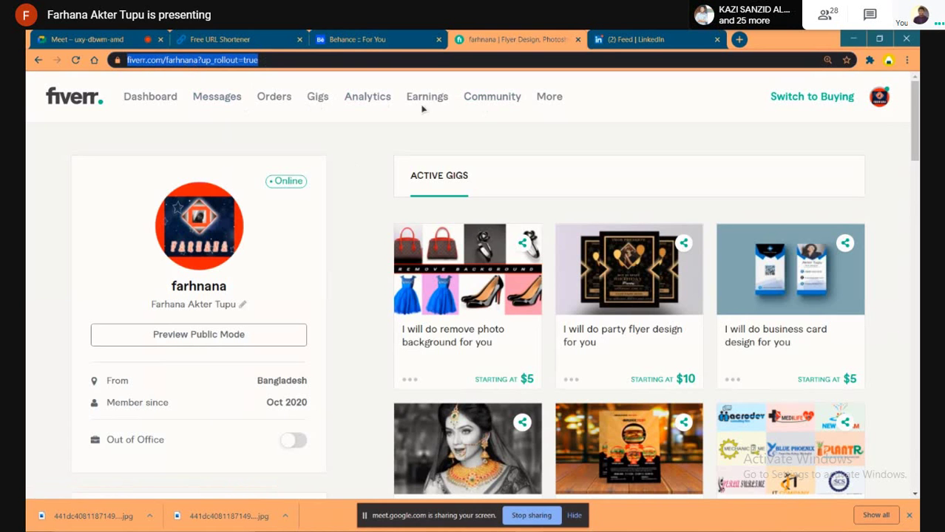
# Open Fiverr's community Events page and close the LinkedIn feed page
pyautogui.click(482, 101)
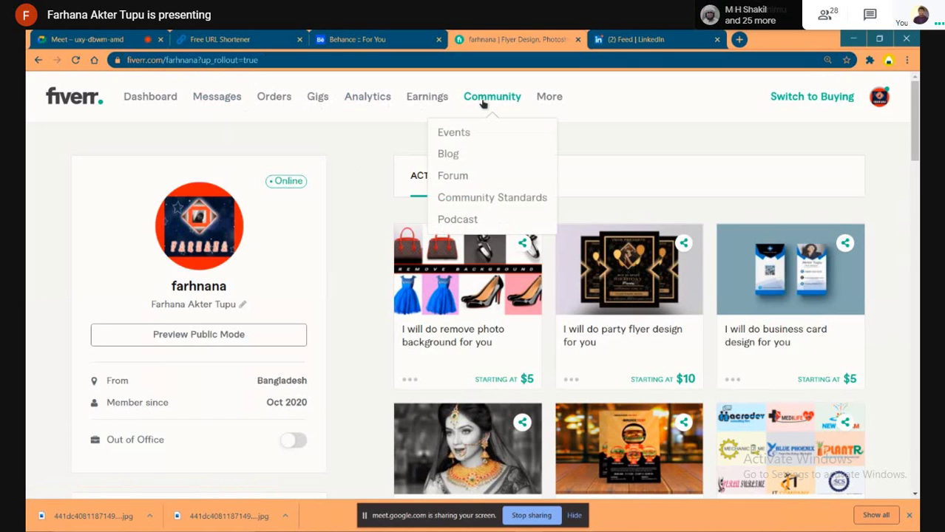
pyautogui.click(452, 138)
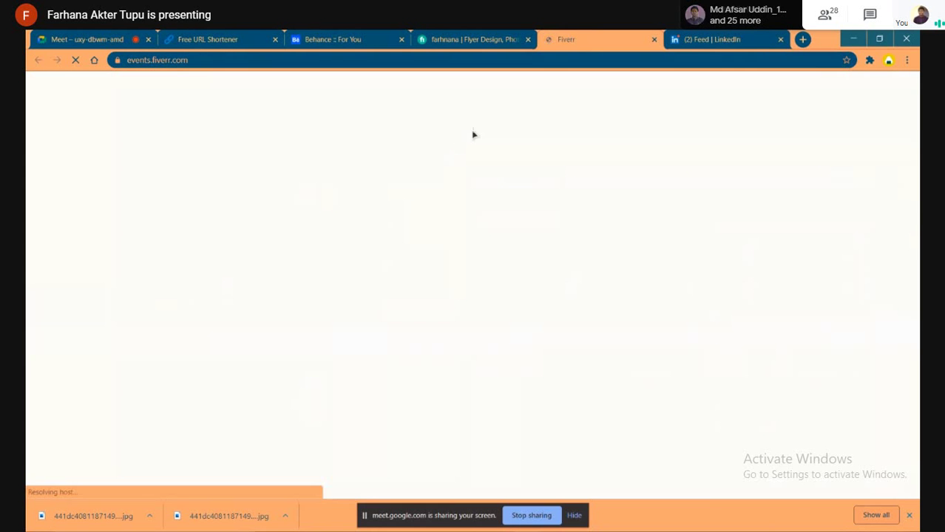
pyautogui.click(781, 39)
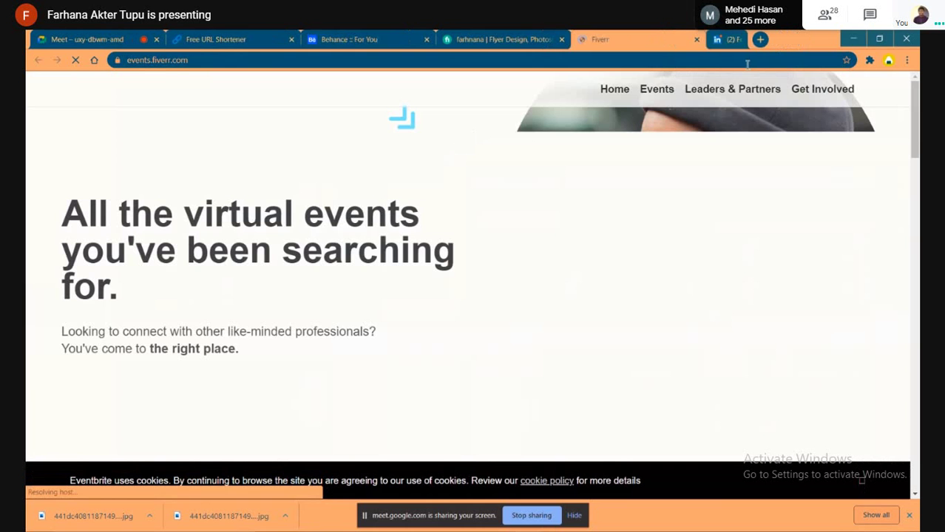
# Return to the Fiverr profile and open the community Blog from it
pyautogui.click(525, 39)
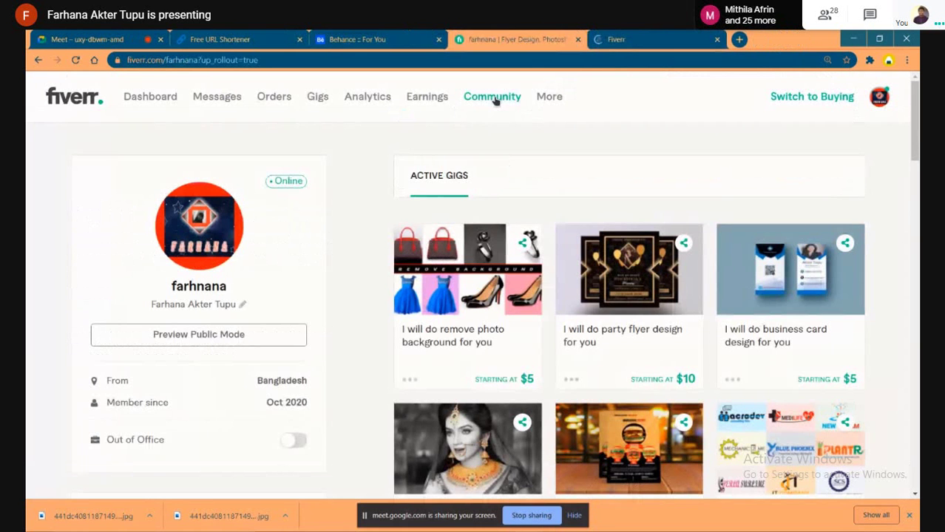
pyautogui.moveTo(492, 96)
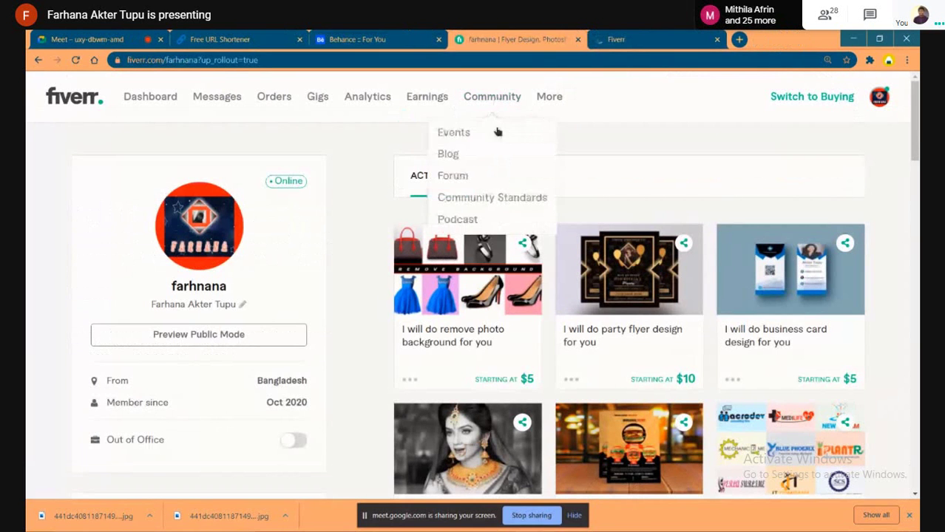
pyautogui.click(448, 155)
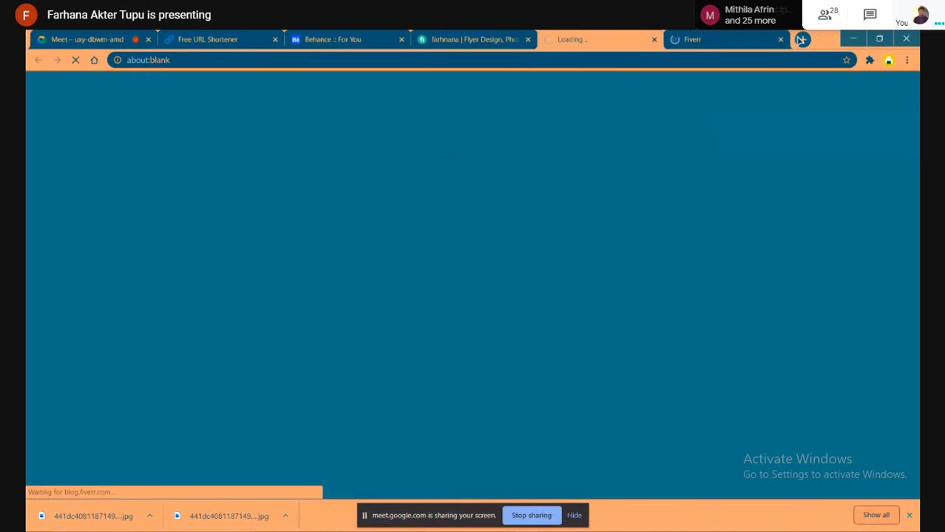
# Open the Fiverr community Forum from the profile and look through its categories and latest topics
pyautogui.click(476, 41)
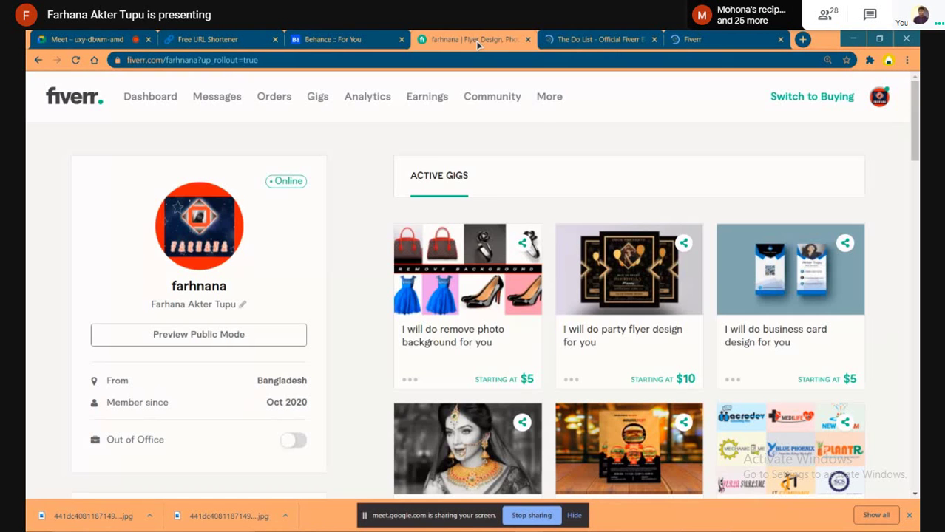
pyautogui.moveTo(491, 96)
pyautogui.click(452, 178)
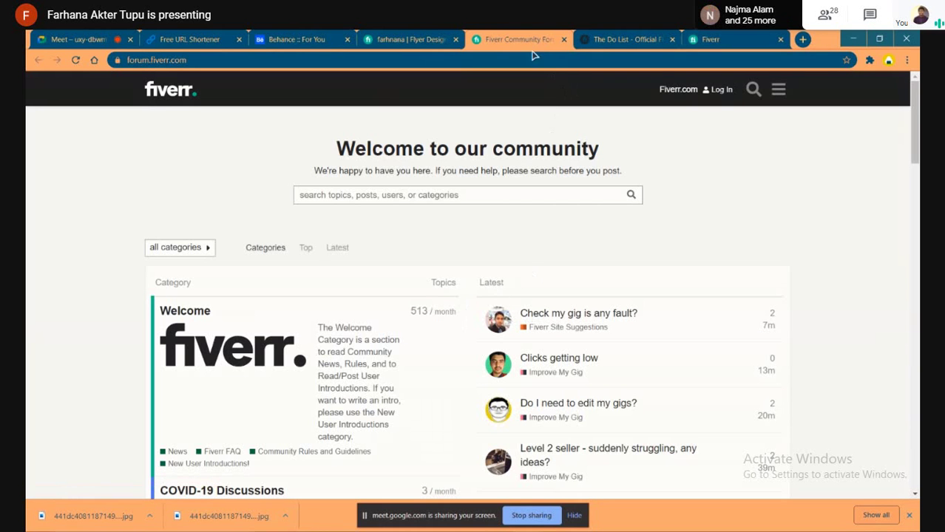
pyautogui.scroll(-4, 488, 347)
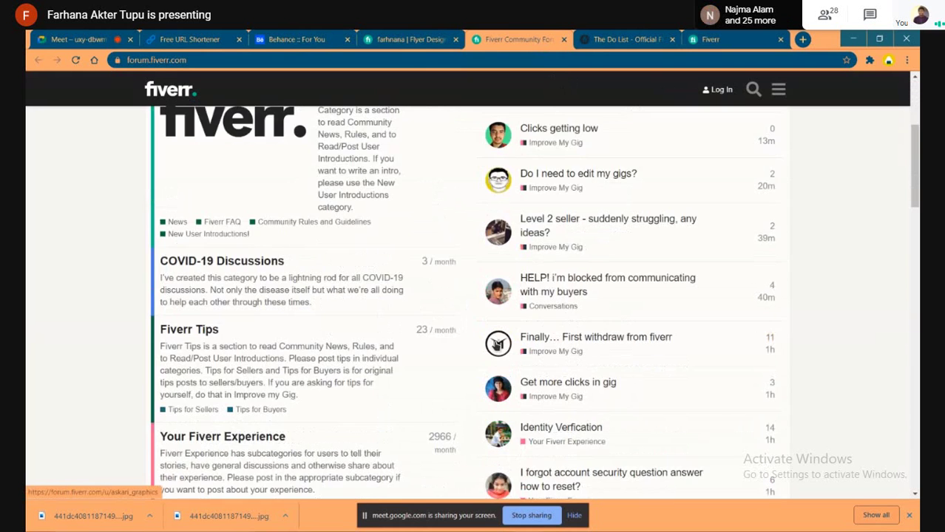
pyautogui.scroll(2, 520, 412)
pyautogui.scroll(2, 520, 411)
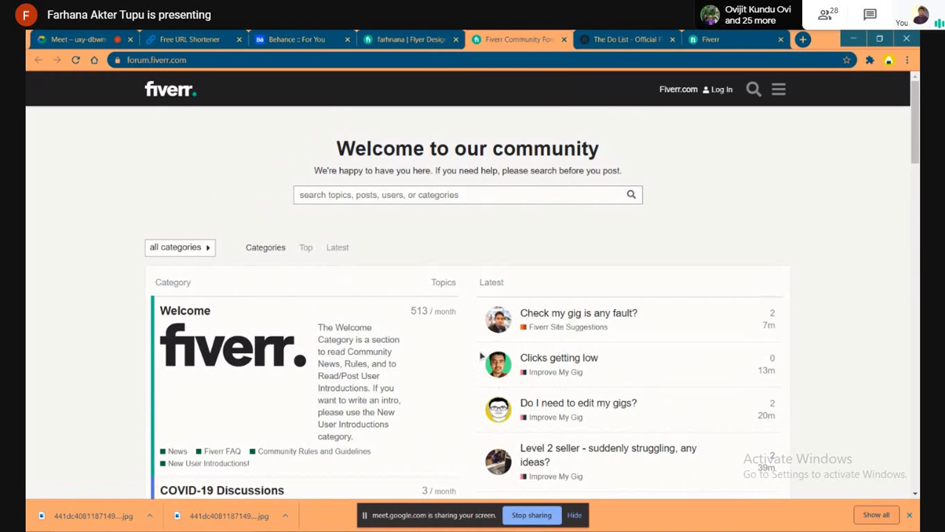
pyautogui.scroll(-3, 508, 345)
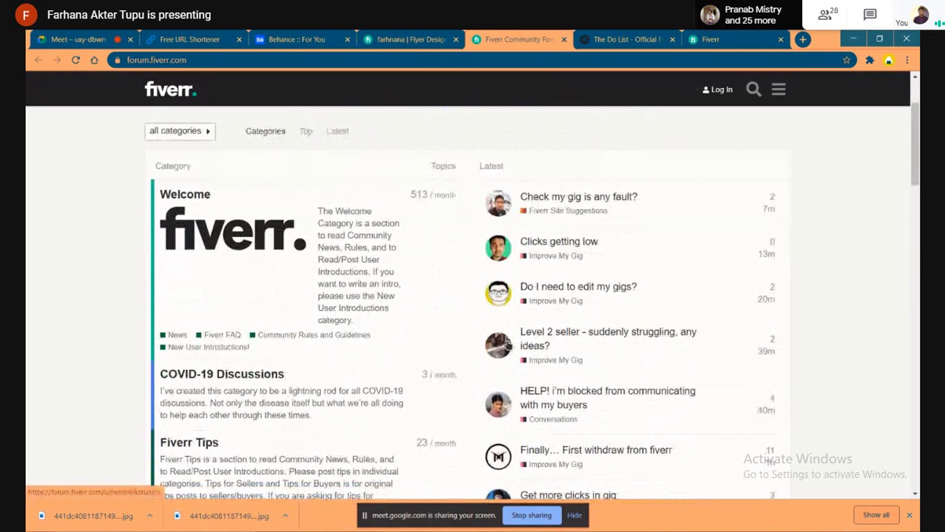
pyautogui.scroll(3, 529, 325)
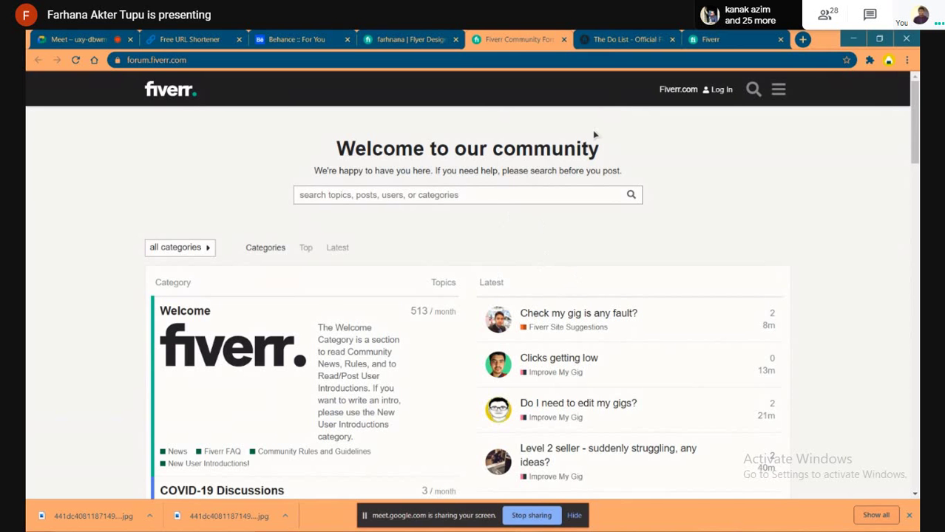
# View the opened Fiverr Events page and look through the Fiverr blog's articles and Scale Your Business section
pyautogui.click(622, 41)
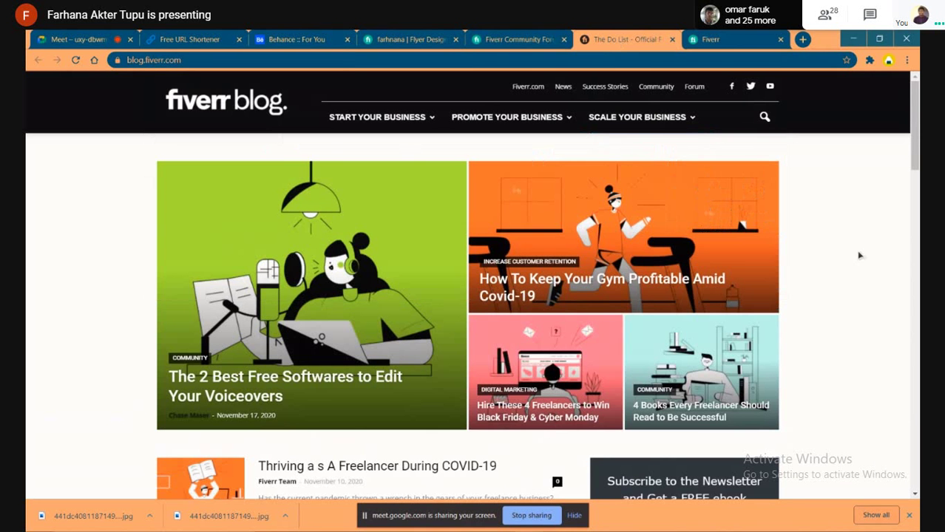
pyautogui.click(723, 37)
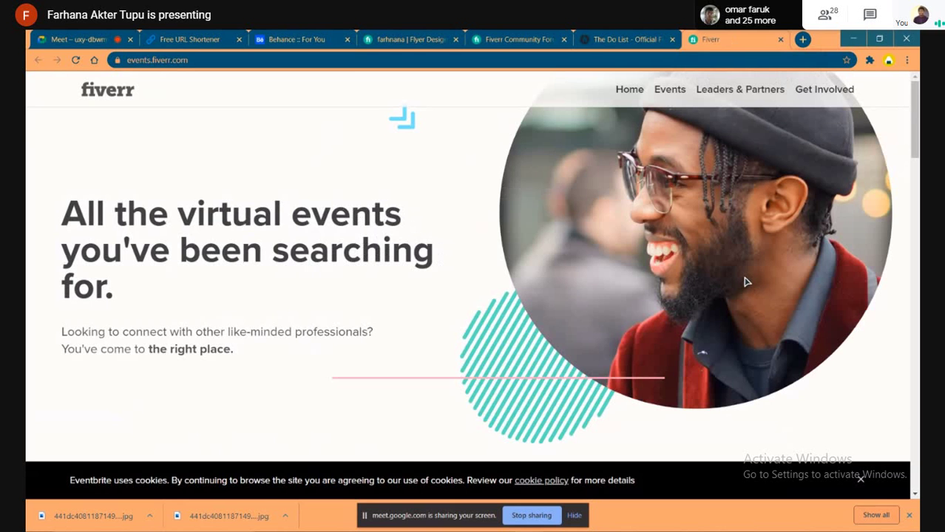
pyautogui.click(627, 43)
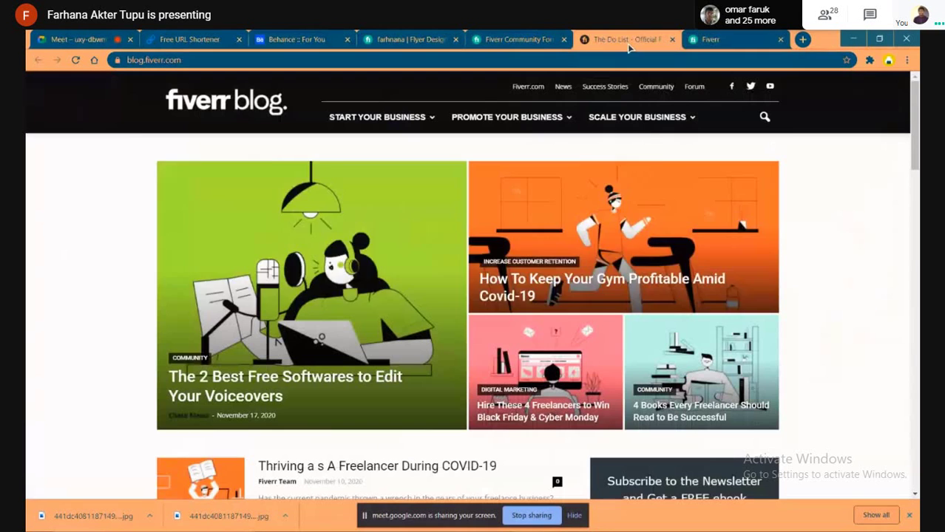
pyautogui.moveTo(636, 117)
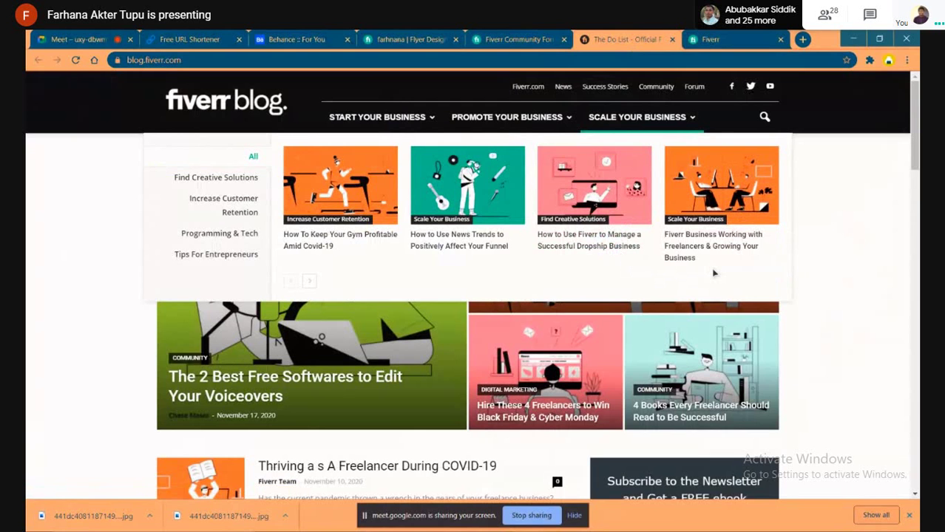
pyautogui.scroll(-2, 636, 268)
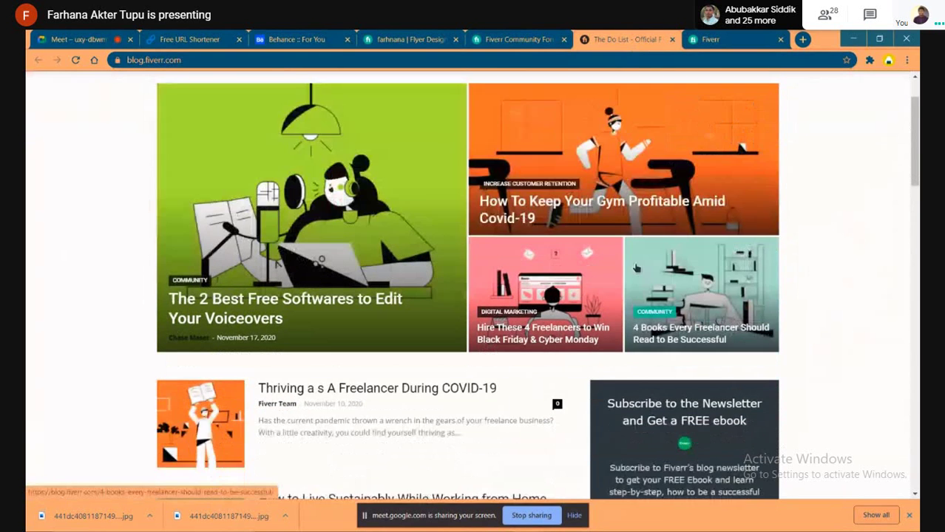
pyautogui.scroll(-4, 636, 269)
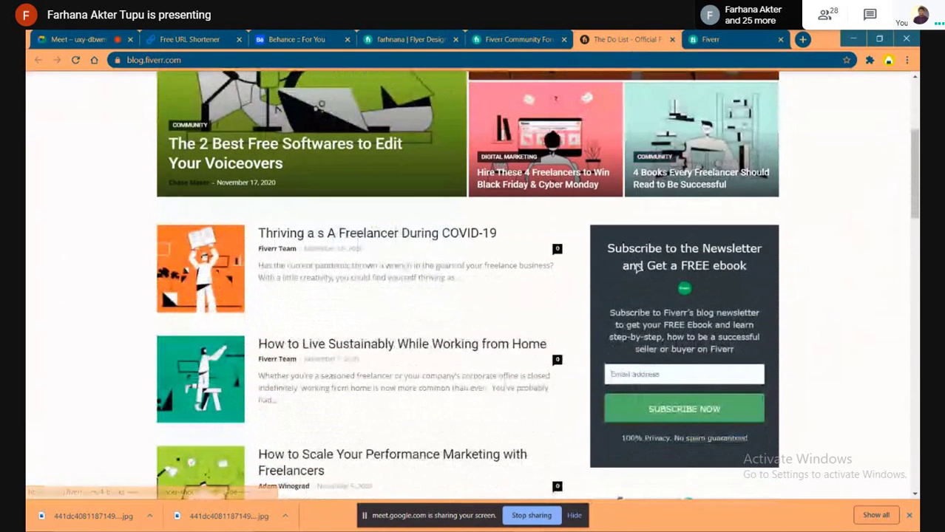
pyautogui.scroll(-3, 636, 268)
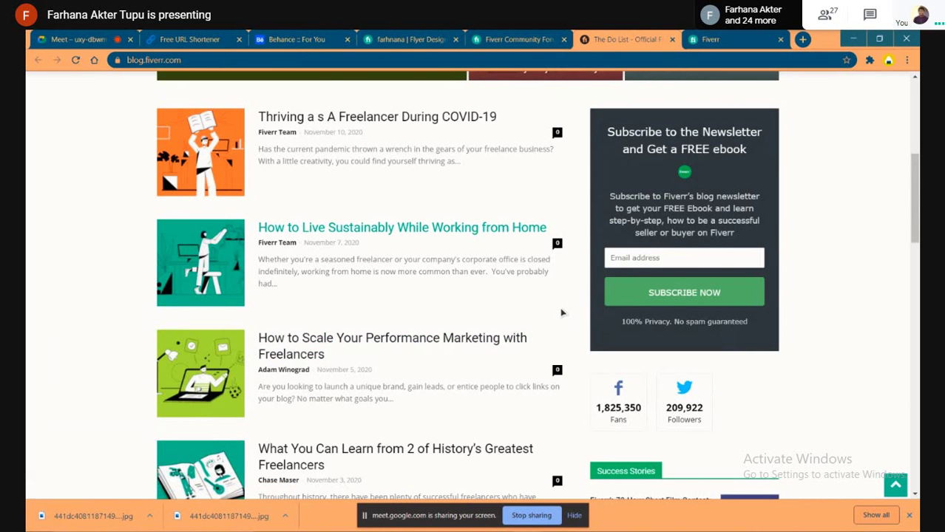
# Leave the full-screen meeting view and show the list of people in the call
pyautogui.click(473, 44)
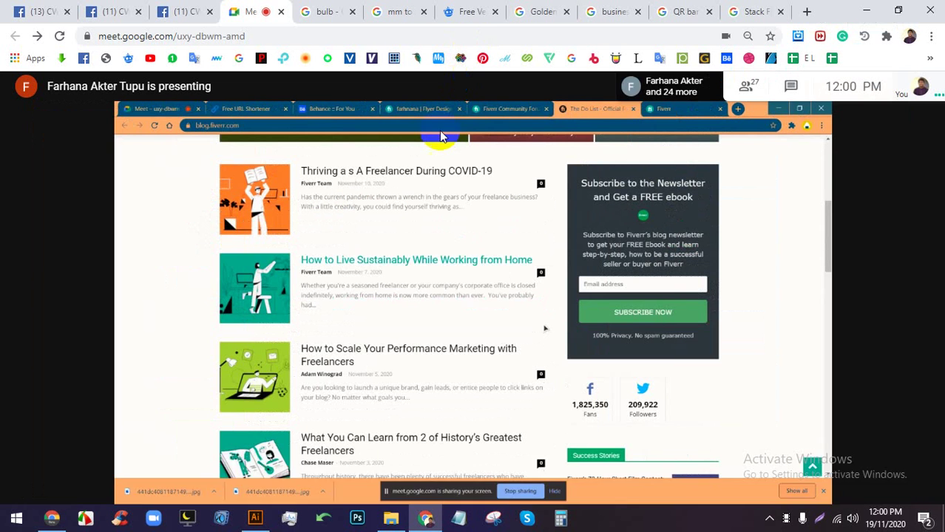
pyautogui.doubleClick(466, 224)
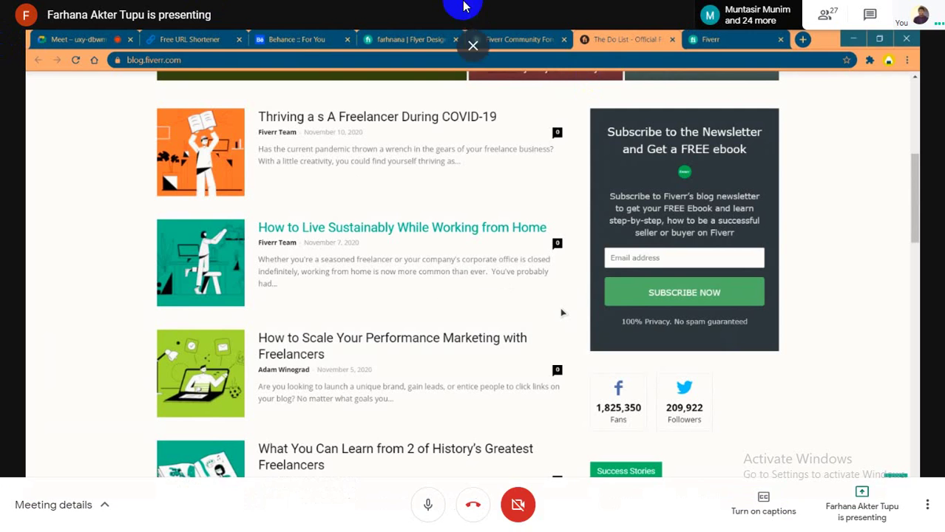
pyautogui.click(474, 46)
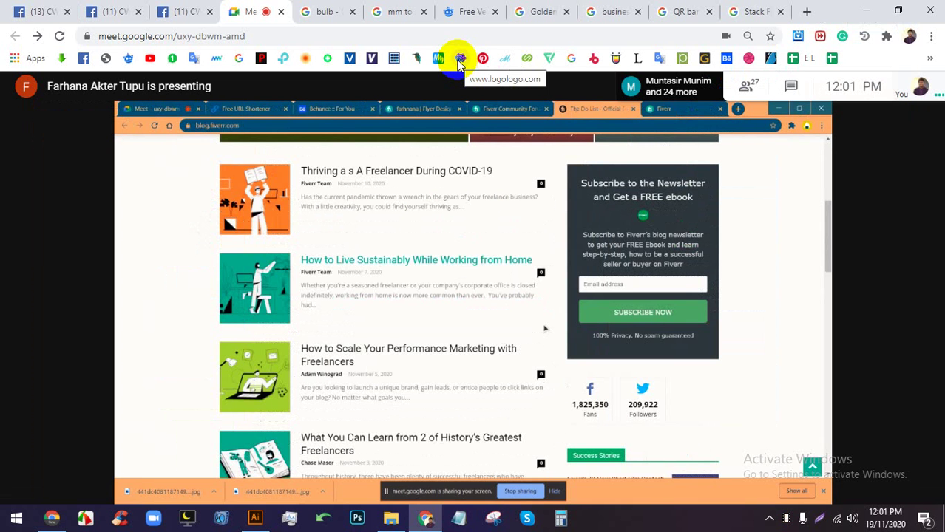
pyautogui.click(744, 86)
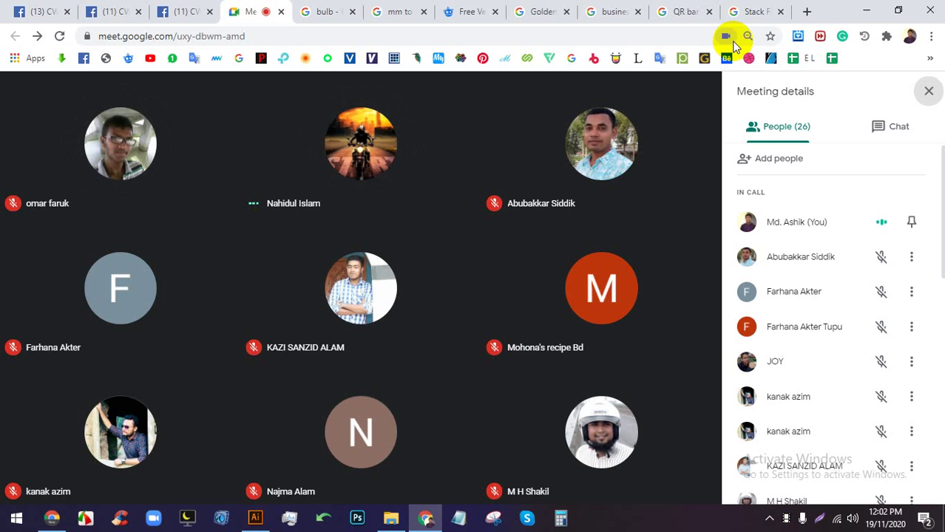
pyautogui.moveTo(668, 240)
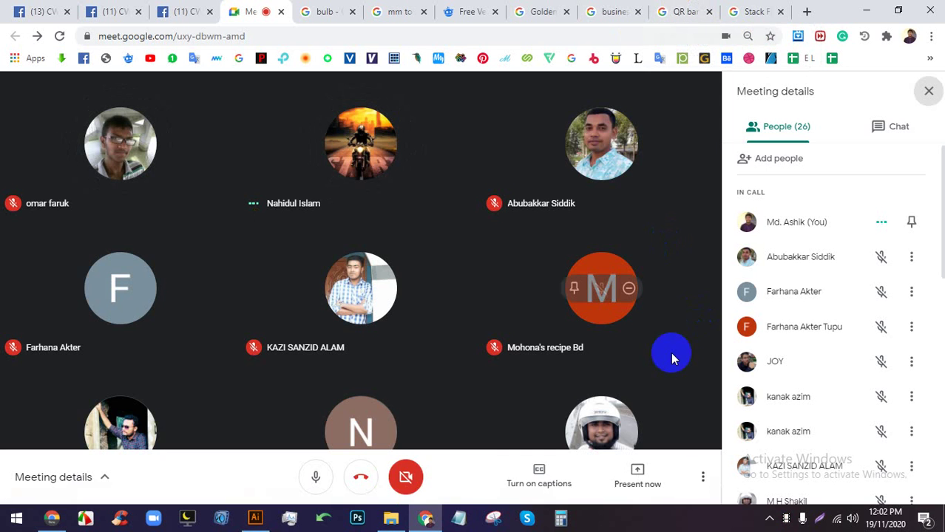